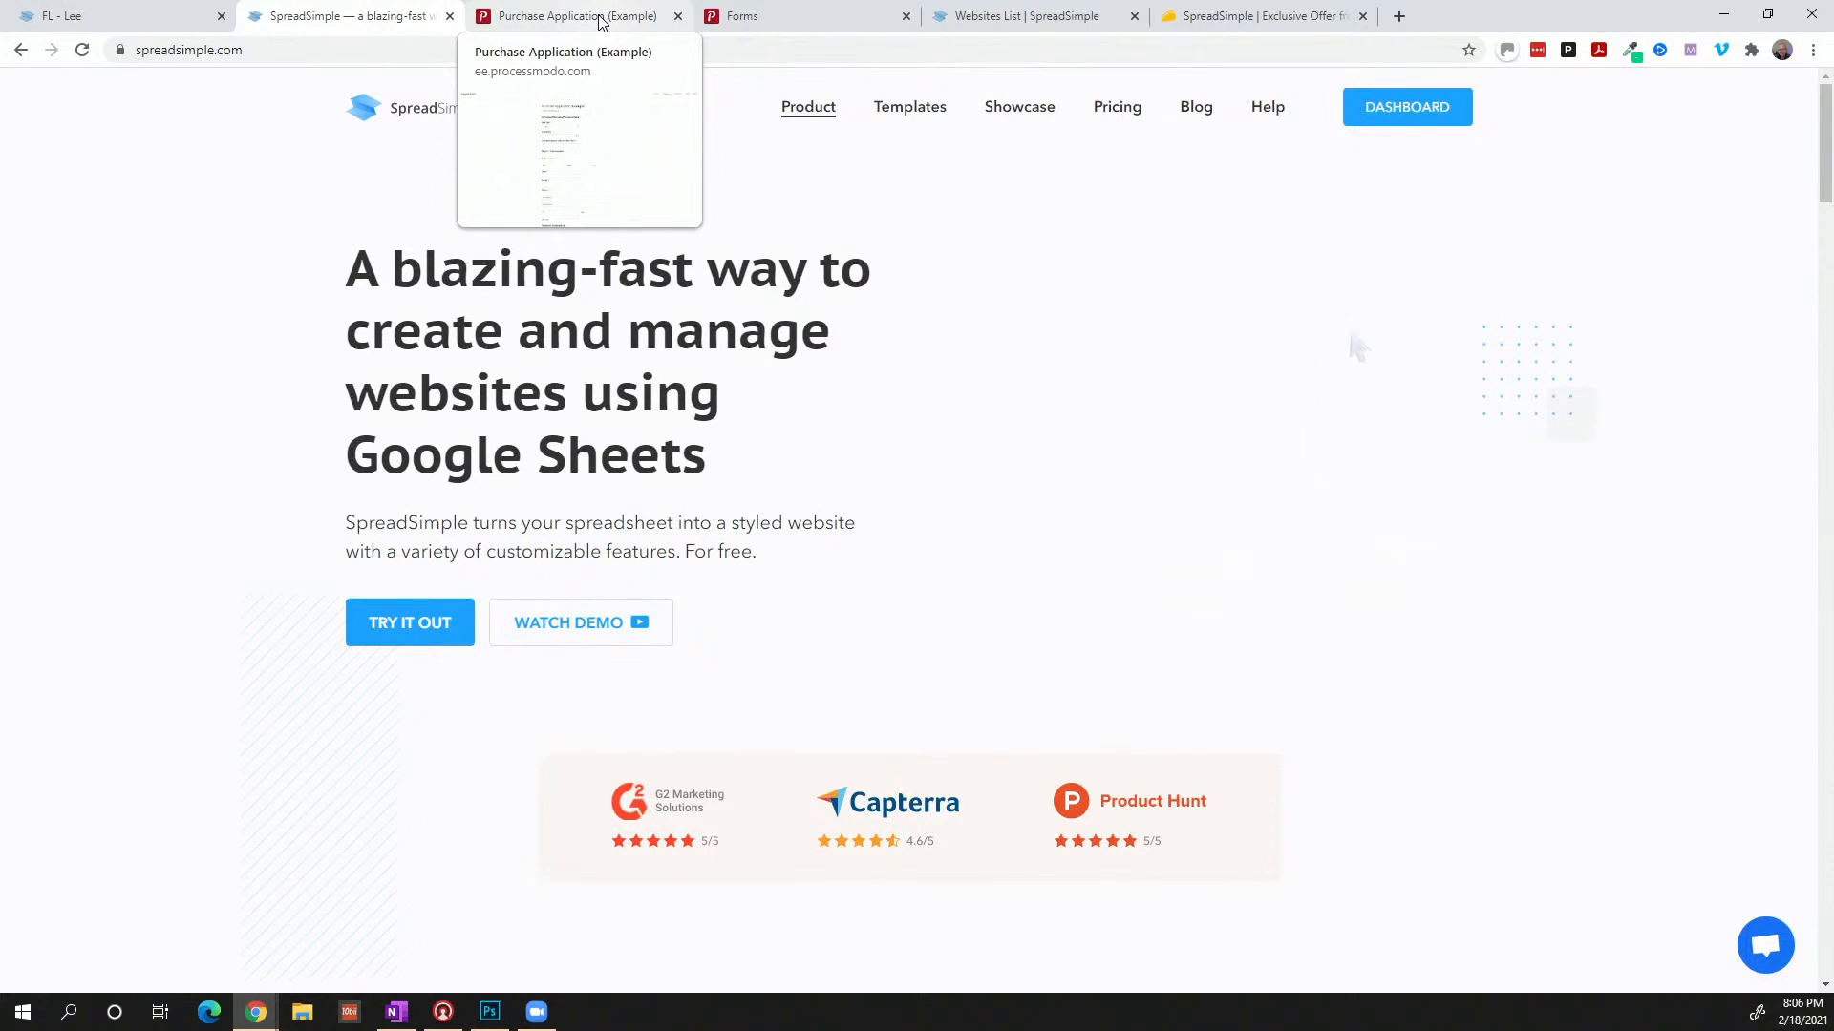
Review the sold FL - Lee land listing and the Purchase Application (Example) form down to its payment fields
{"action": "left_click", "coordinate": [188, 28]}
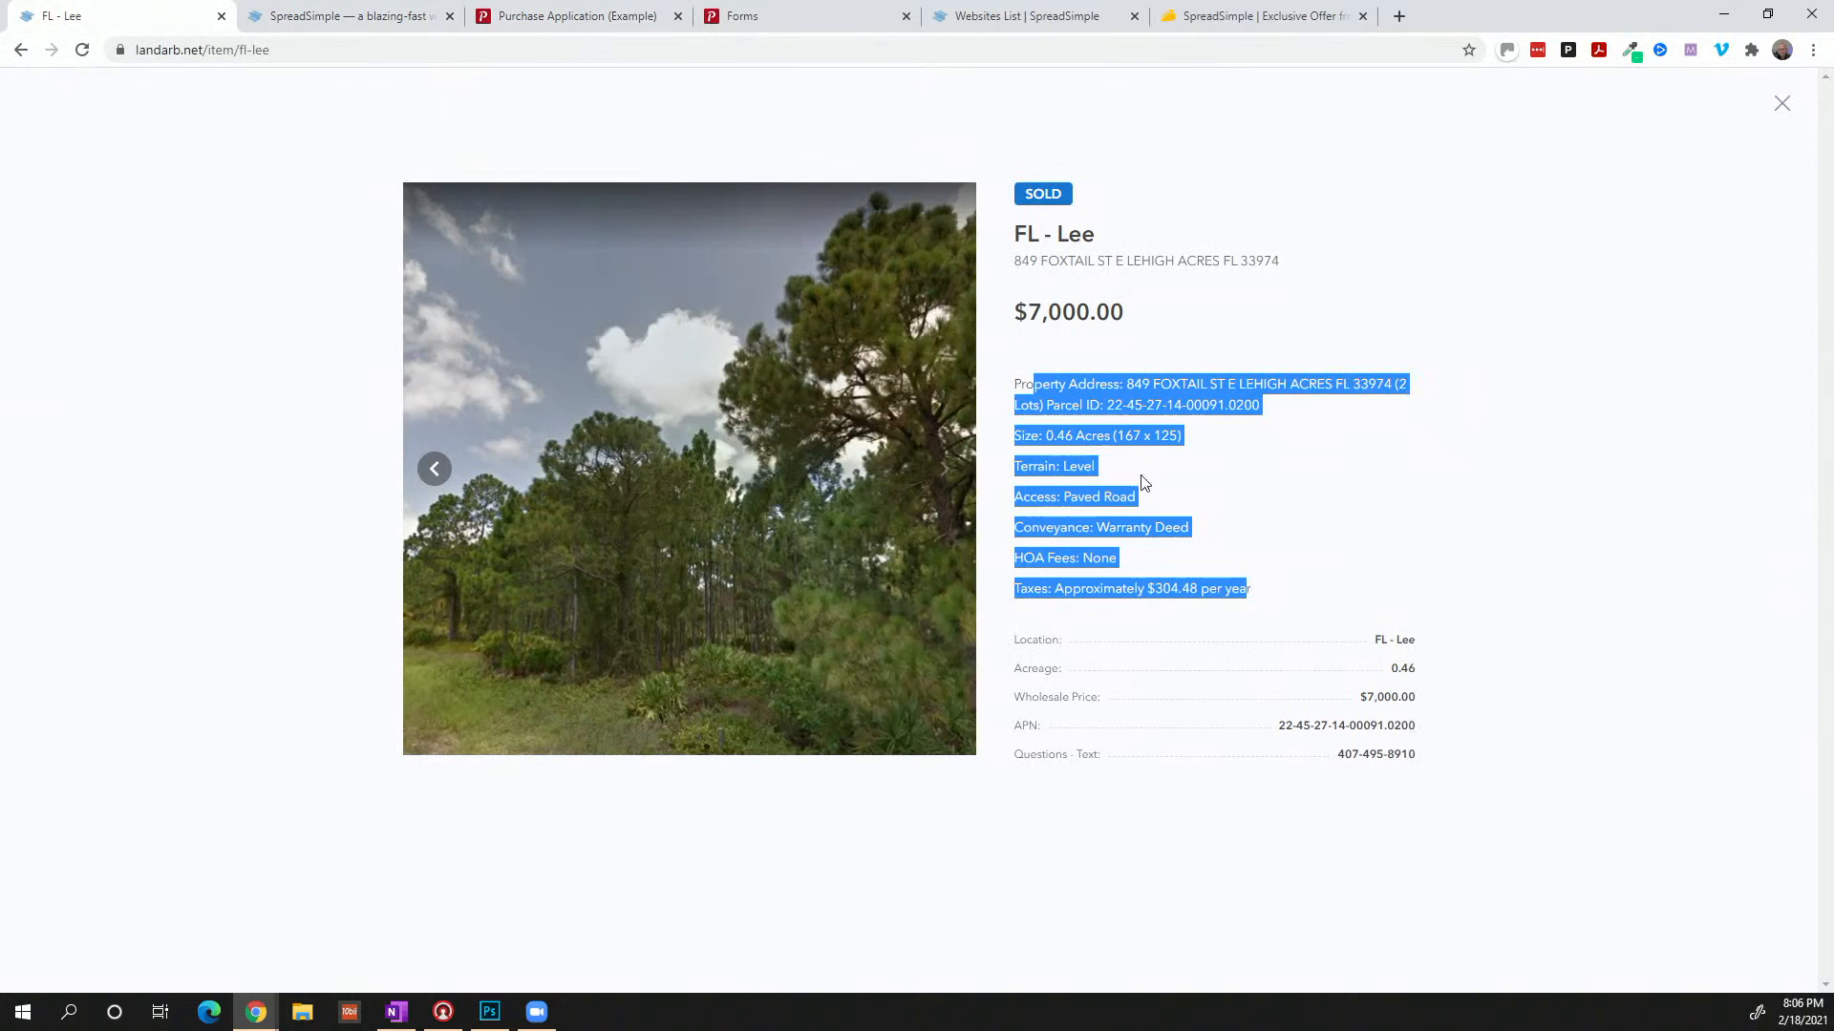
{"action": "left_click", "coordinate": [1123, 302]}
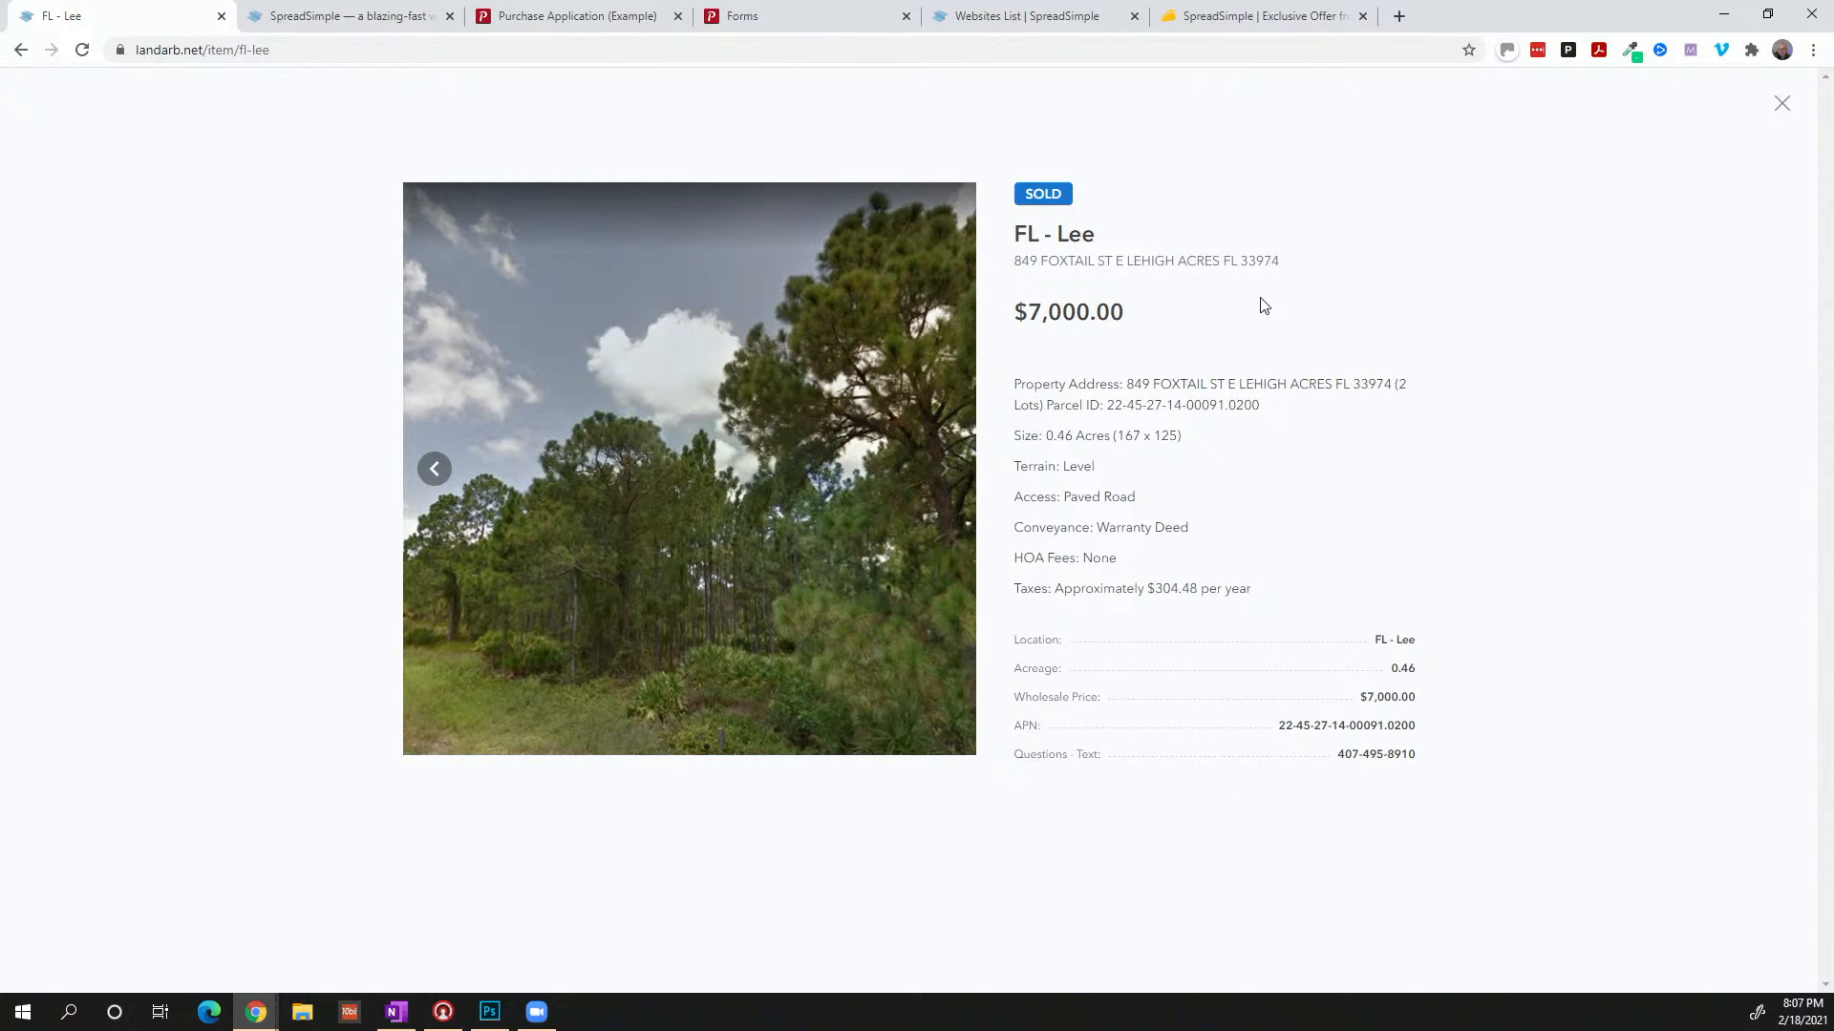
{"action": "left_click", "coordinate": [574, 23]}
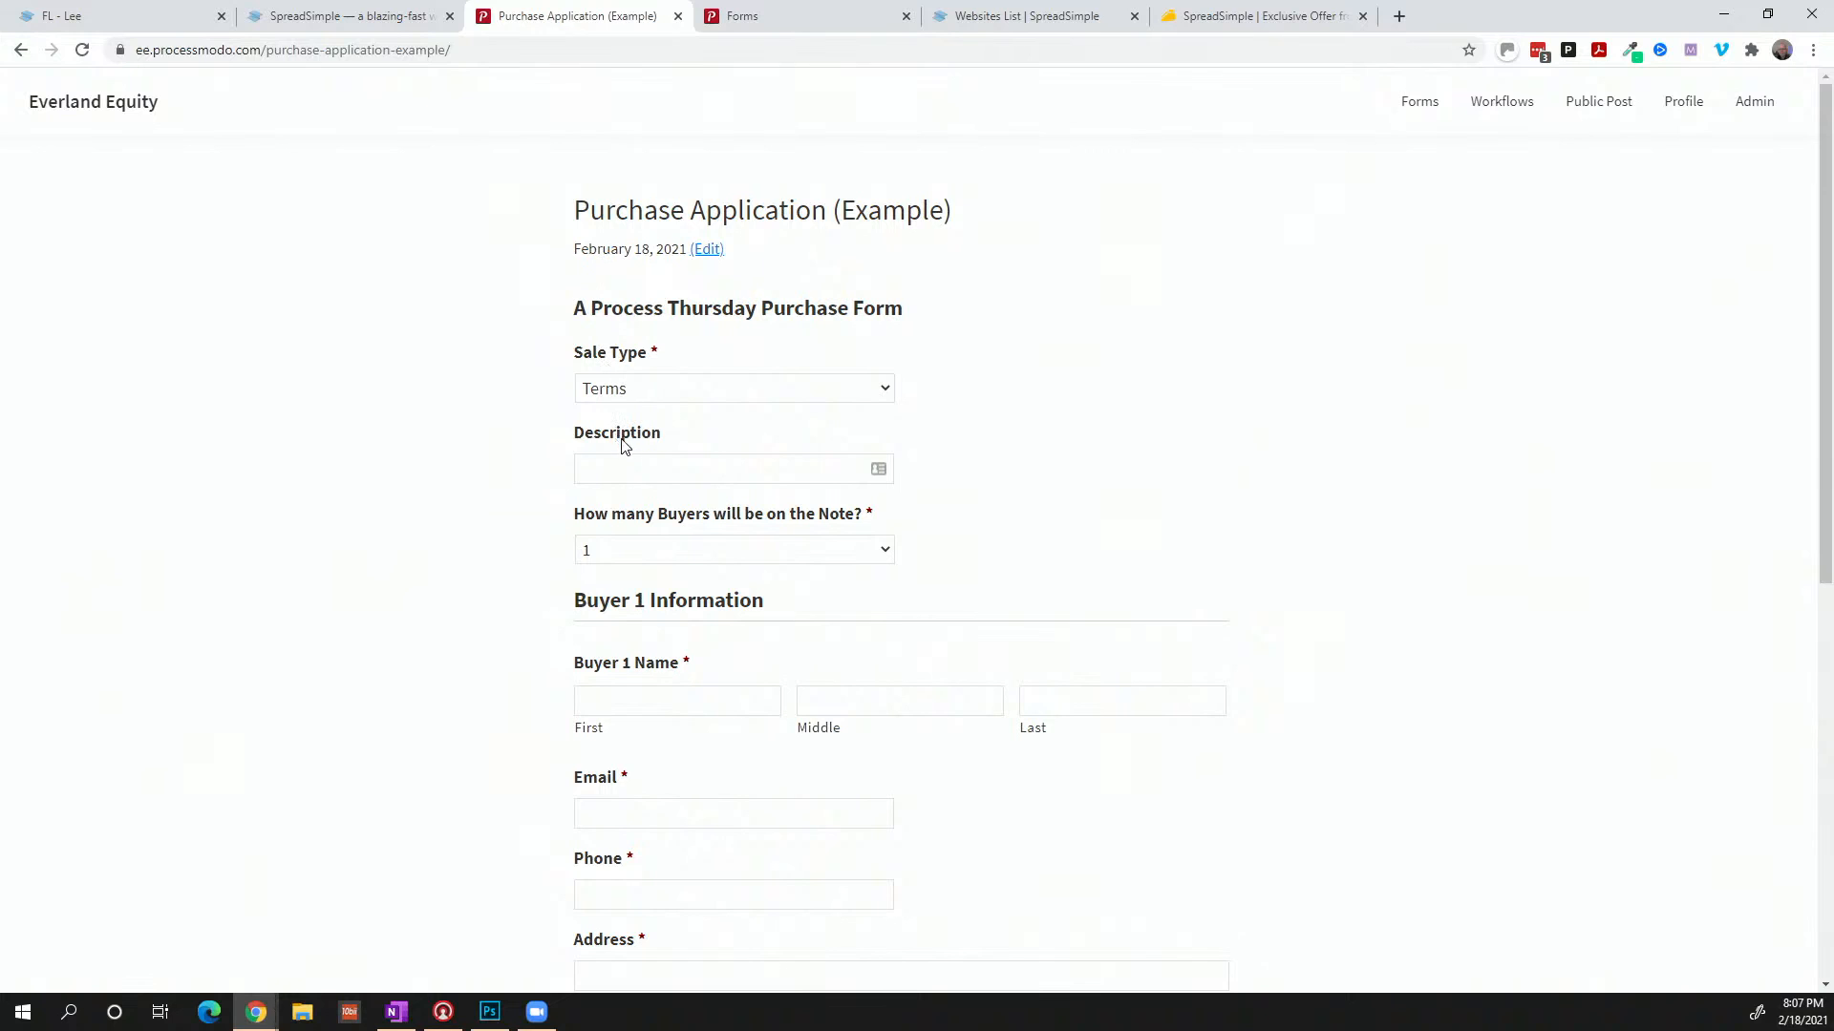
{"action": "left_click_drag", "start_coordinate": [618, 437], "coordinate": [671, 450]}
{"action": "scroll", "coordinate": [671, 451], "scroll_direction": "down", "scroll_amount": 8}
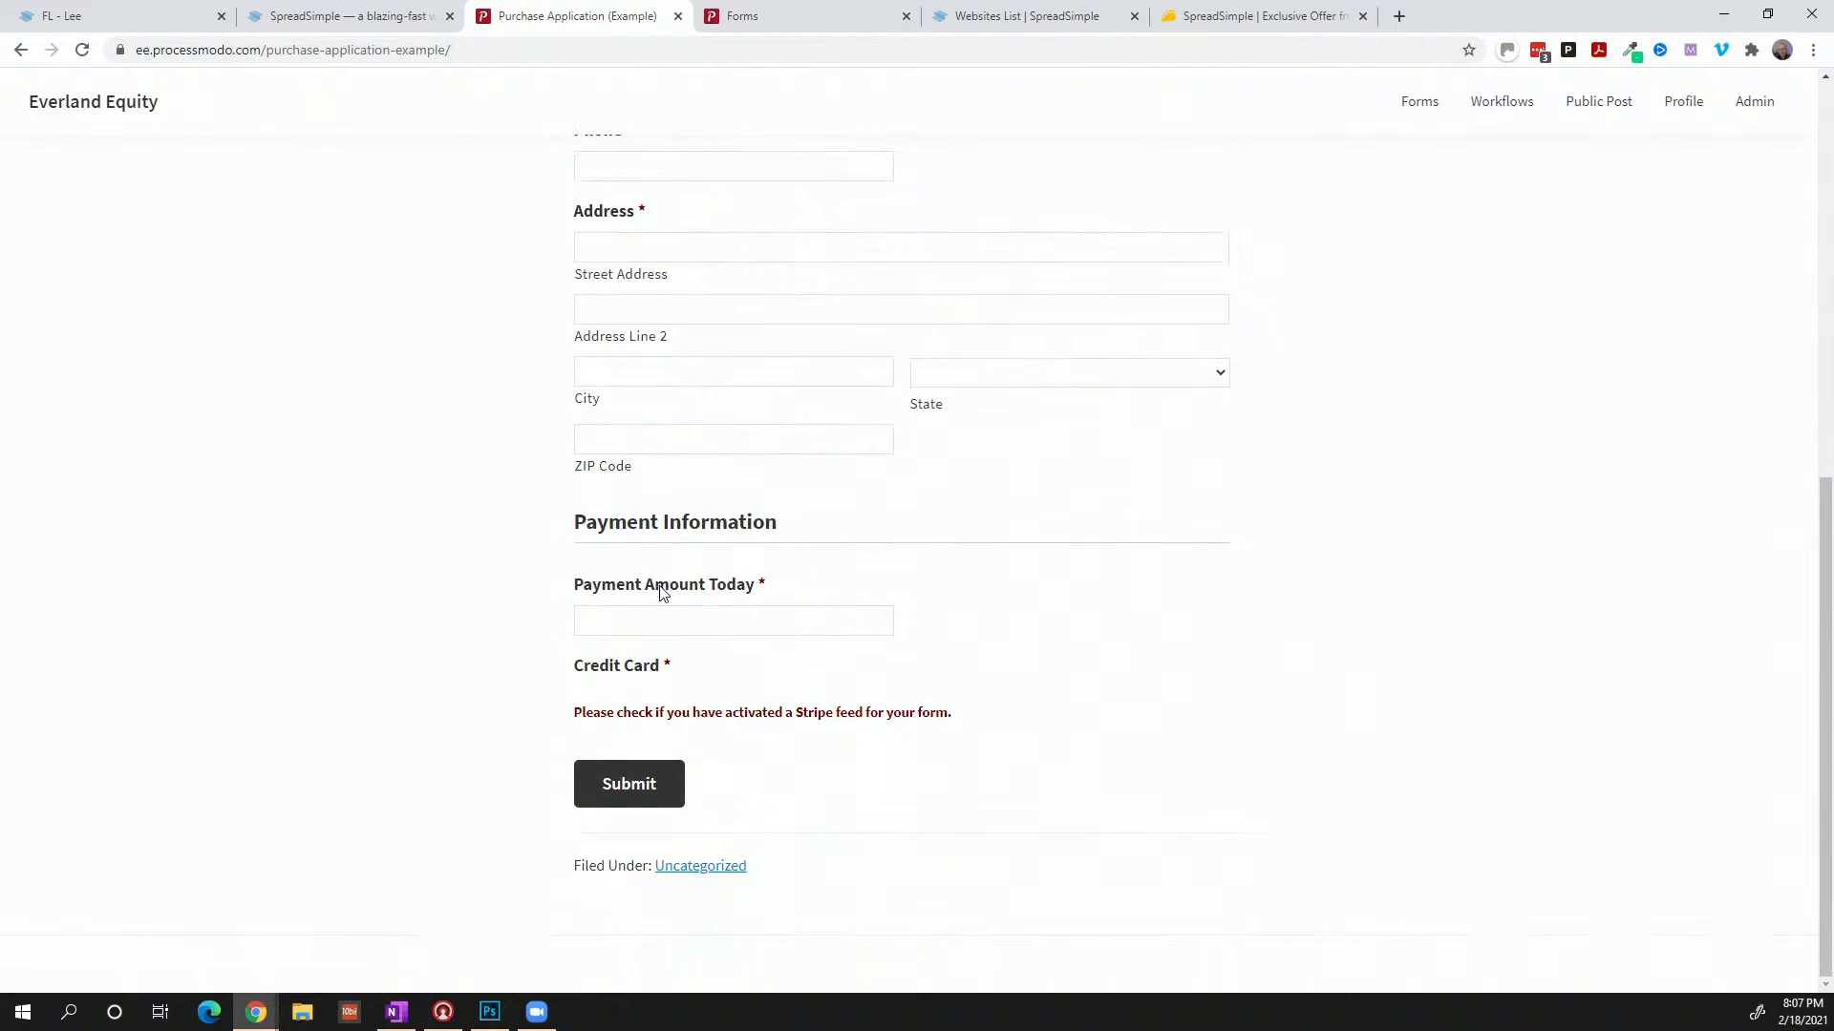
{"action": "left_click_drag", "start_coordinate": [601, 593], "coordinate": [747, 614]}
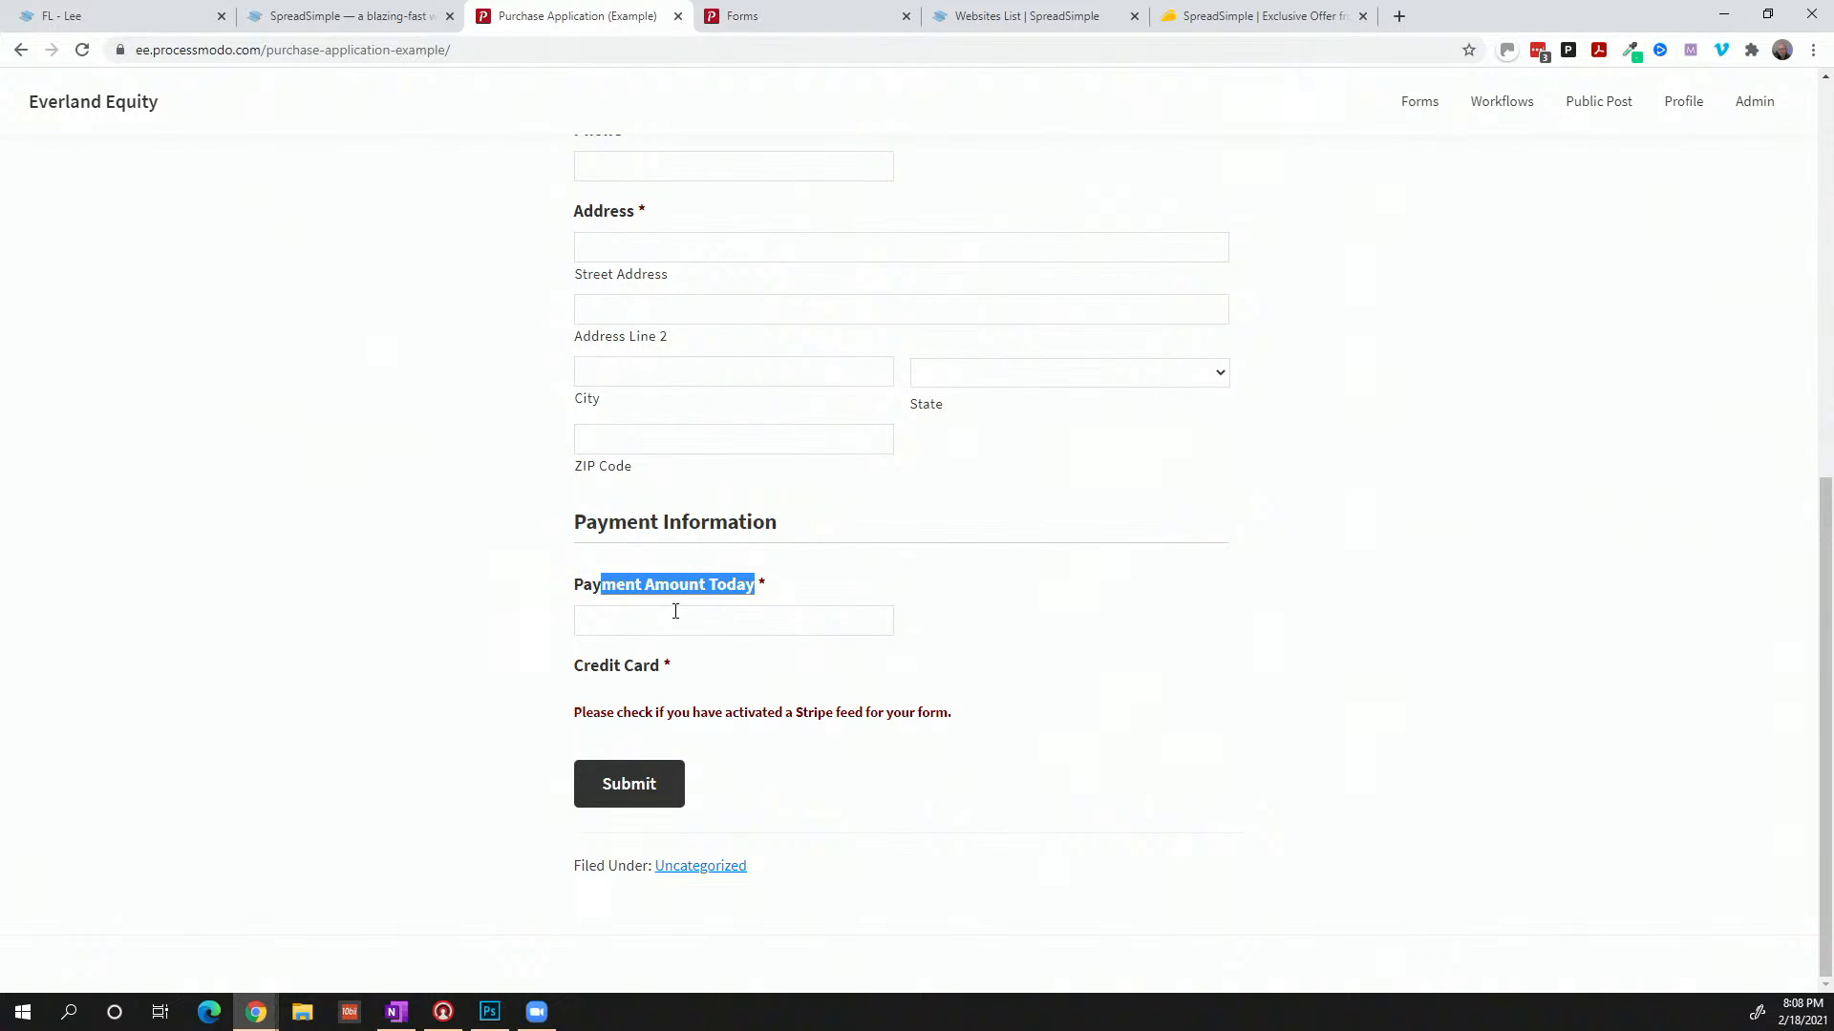
{"action": "scroll", "coordinate": [675, 611], "scroll_direction": "up", "scroll_amount": 8}
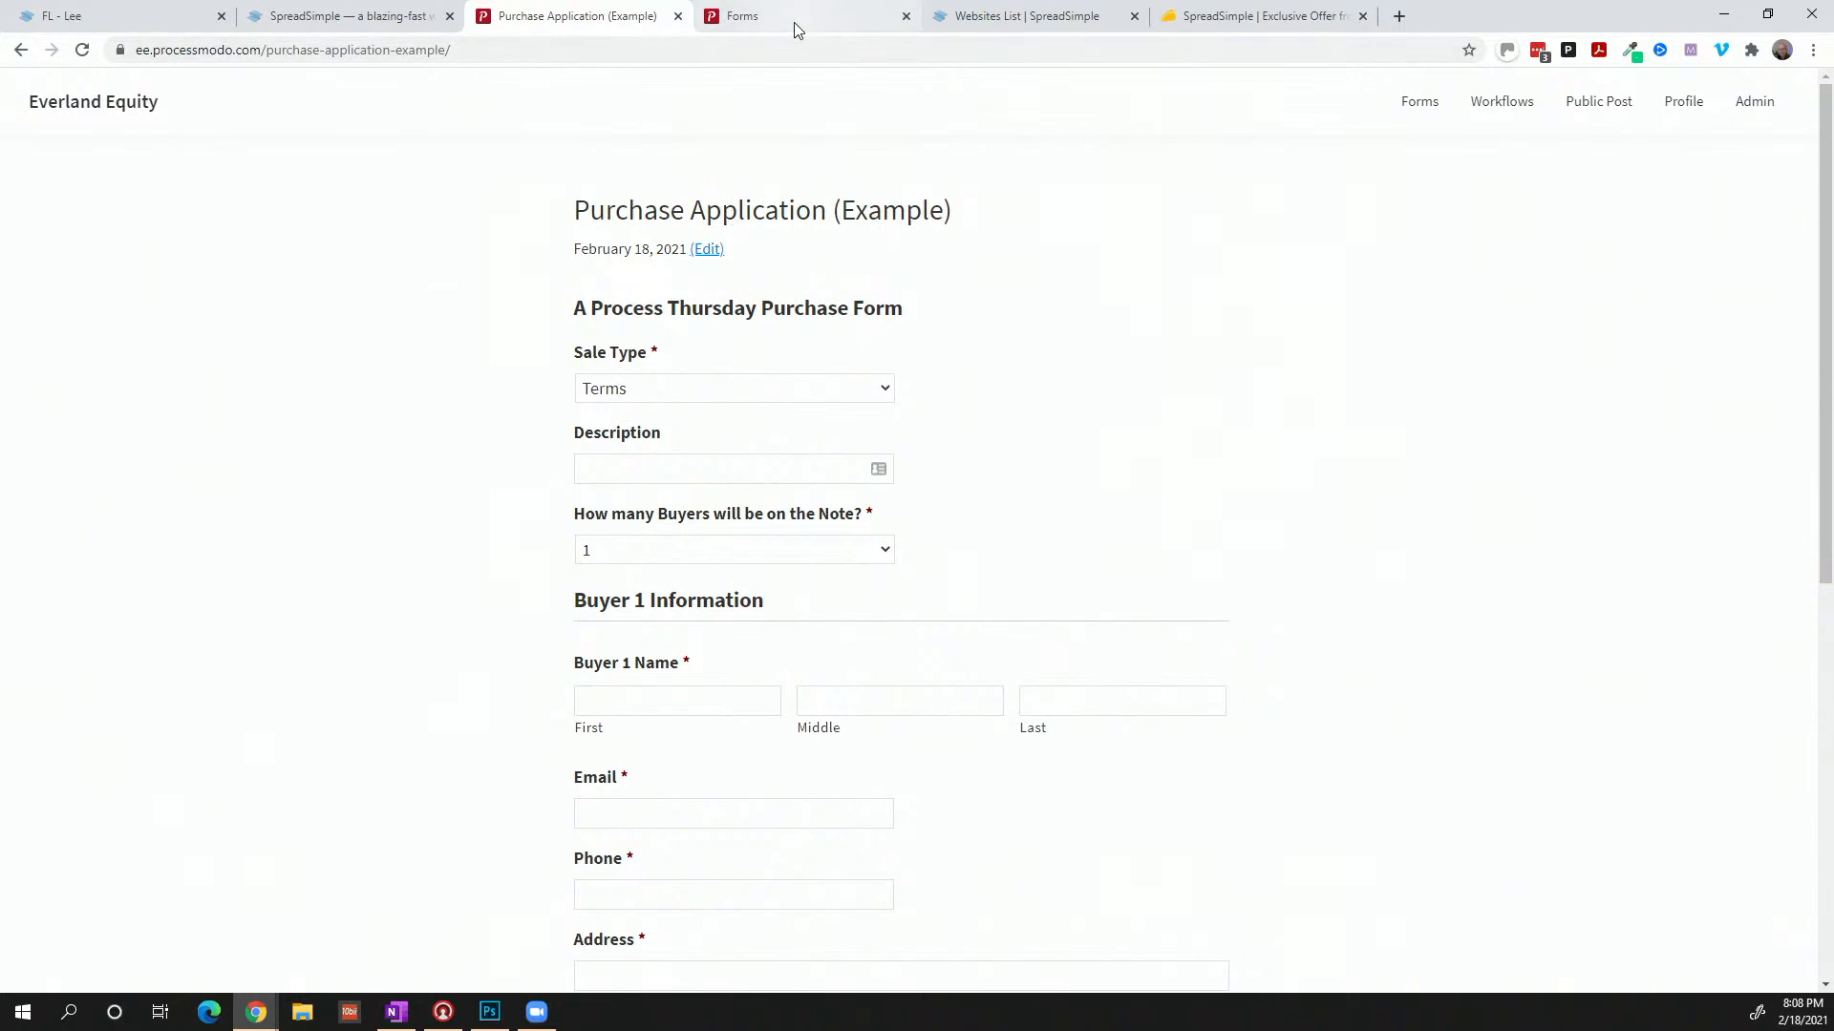
Browse SpreadSimple's website templates from Real Estate to Job Board and compare them with the Land Arb and Wholesale listings page
{"action": "mouse_move", "coordinate": [798, 30]}
{"action": "left_click", "coordinate": [1020, 21]}
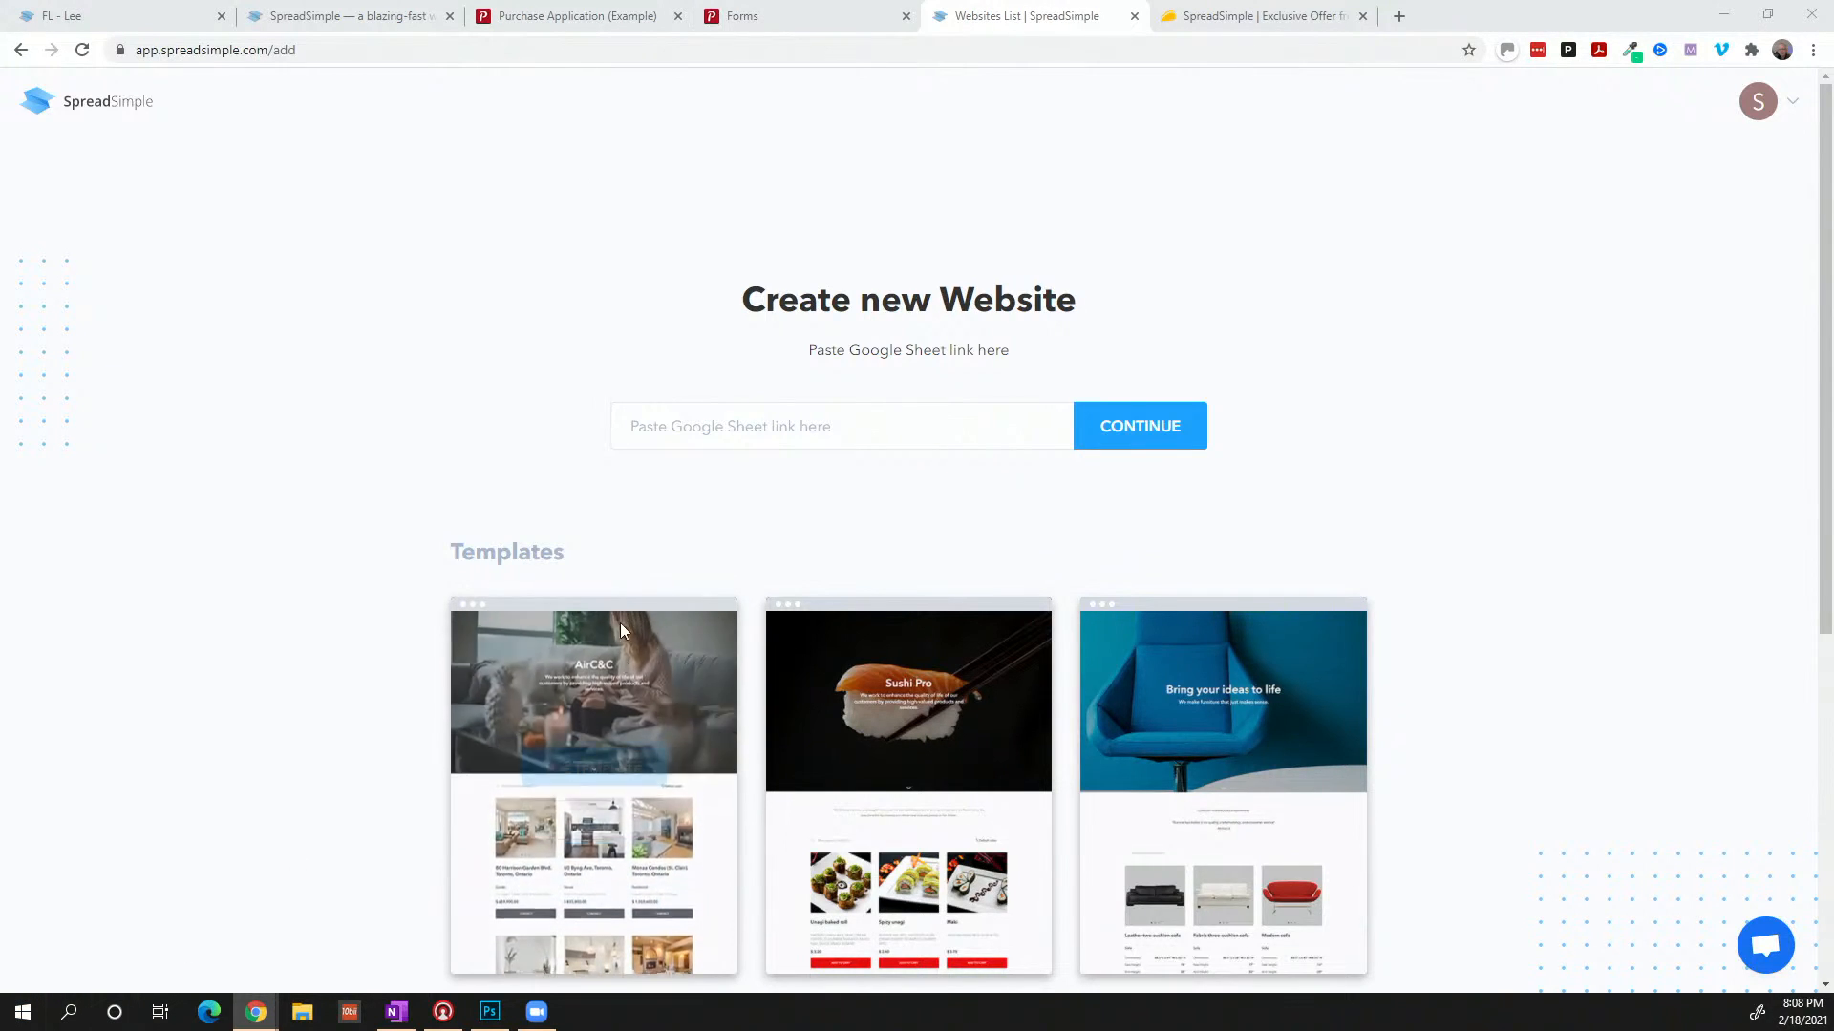
{"action": "mouse_move", "coordinate": [654, 659]}
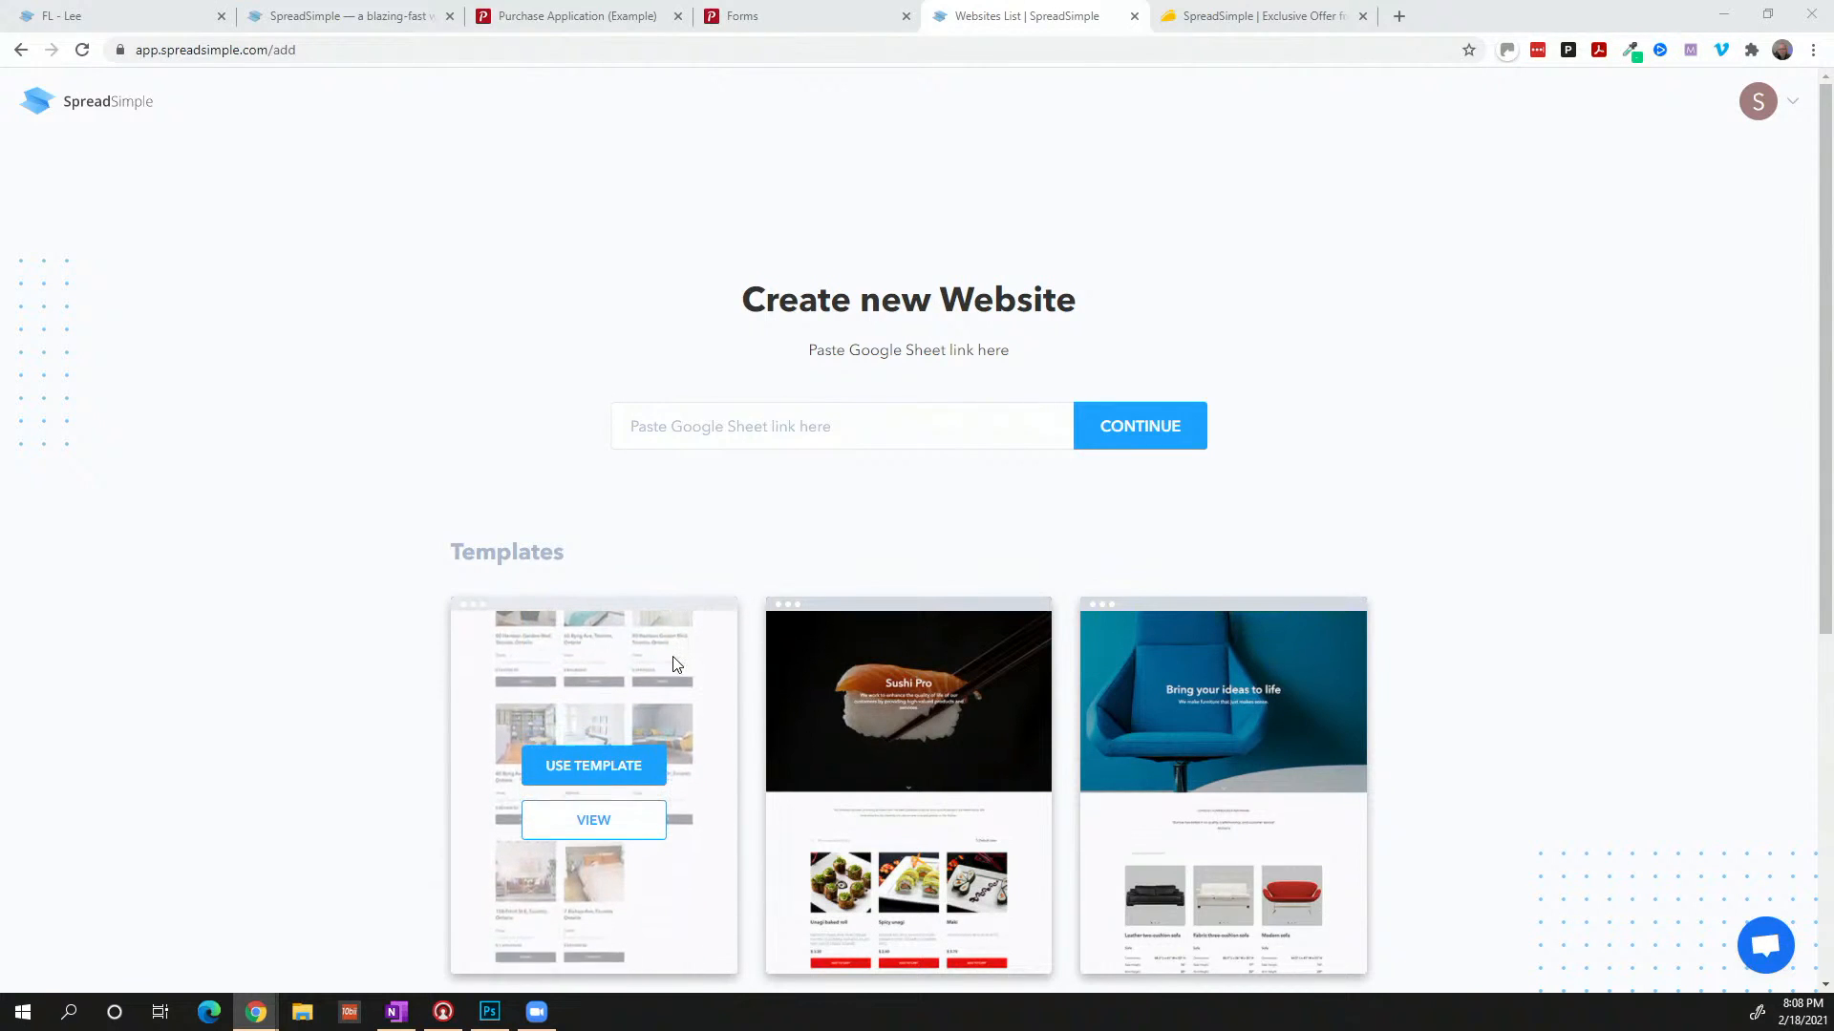
{"action": "scroll", "coordinate": [674, 657], "scroll_direction": "down", "scroll_amount": 1}
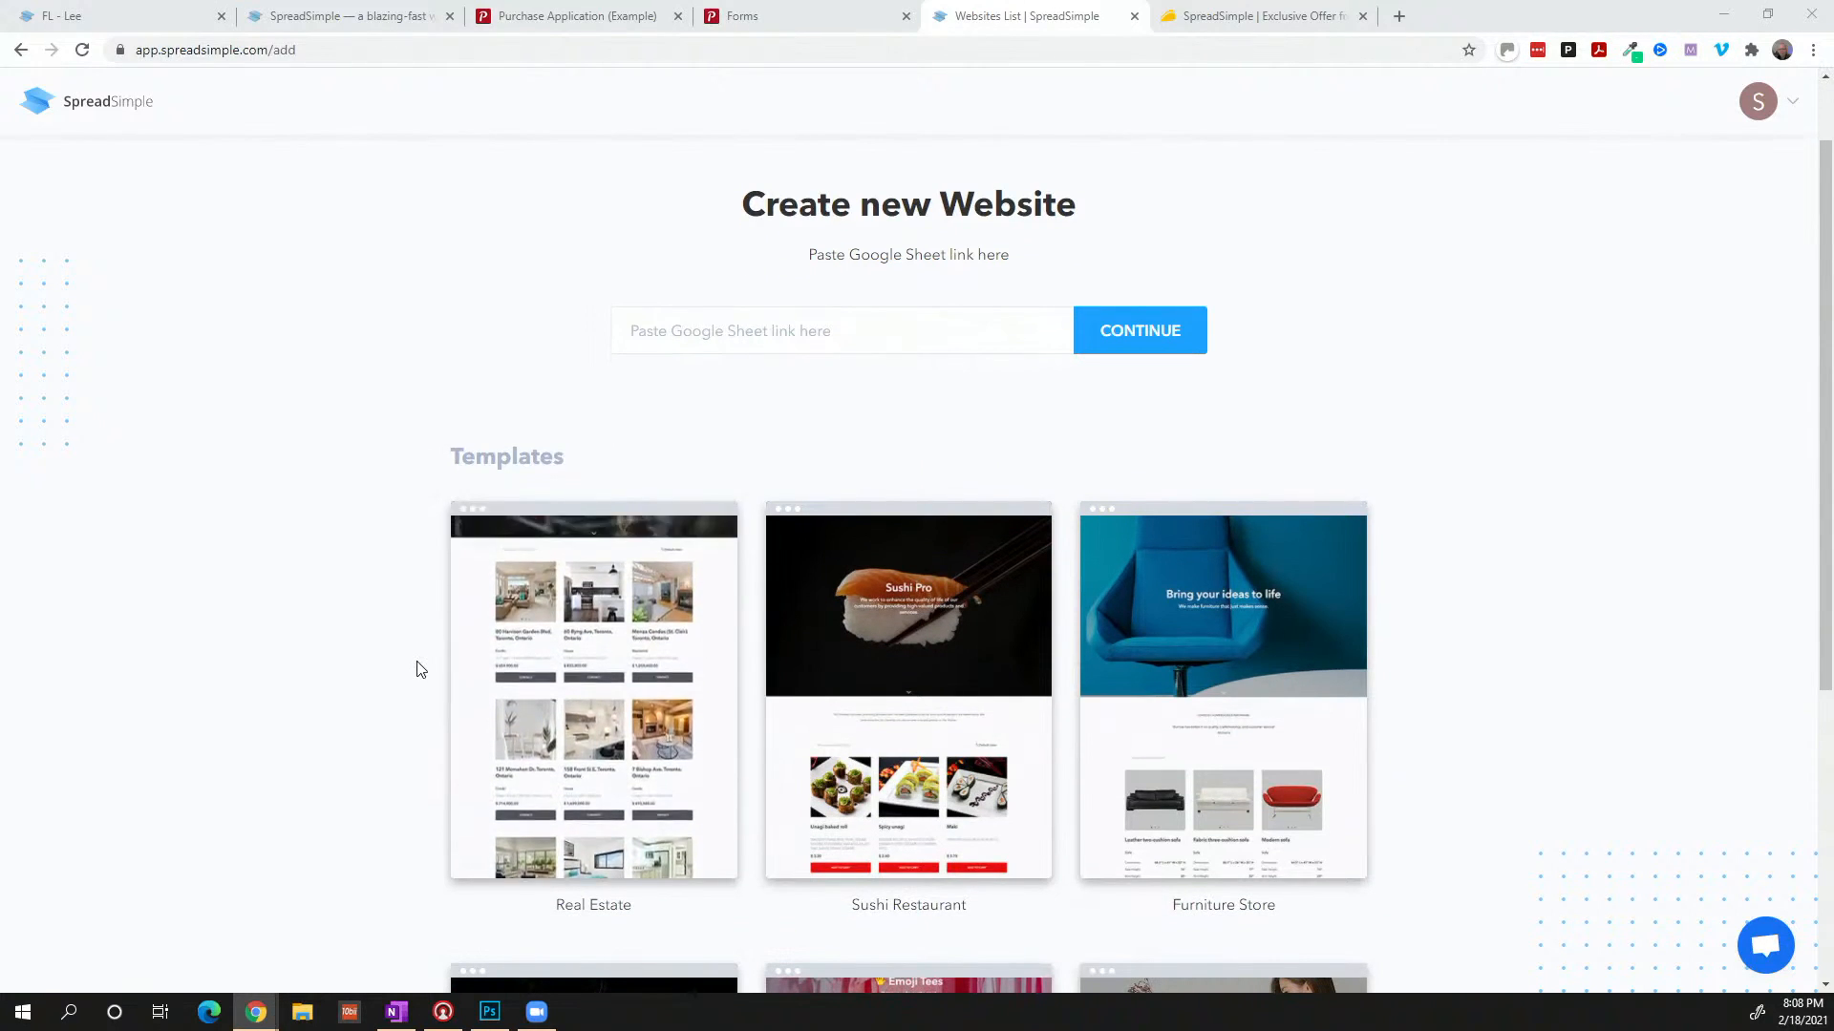
{"action": "scroll", "coordinate": [416, 669], "scroll_direction": "down", "scroll_amount": 1}
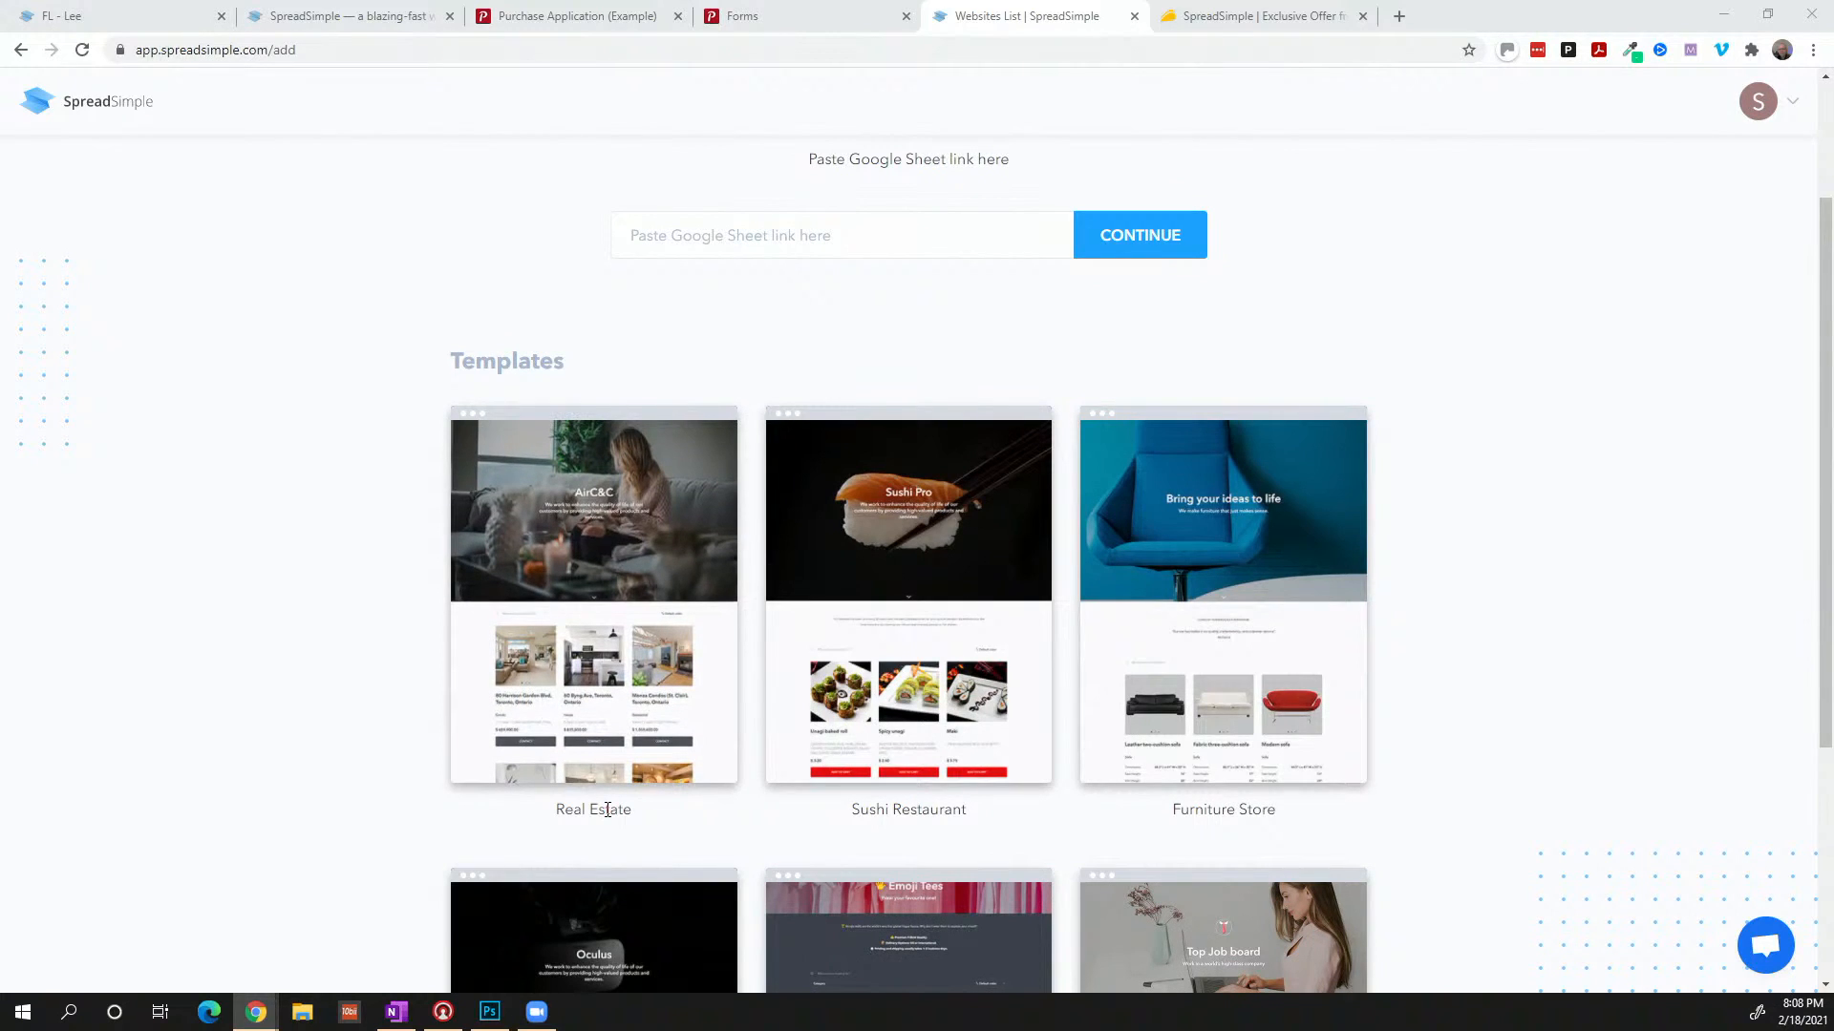
{"action": "left_click", "coordinate": [119, 19]}
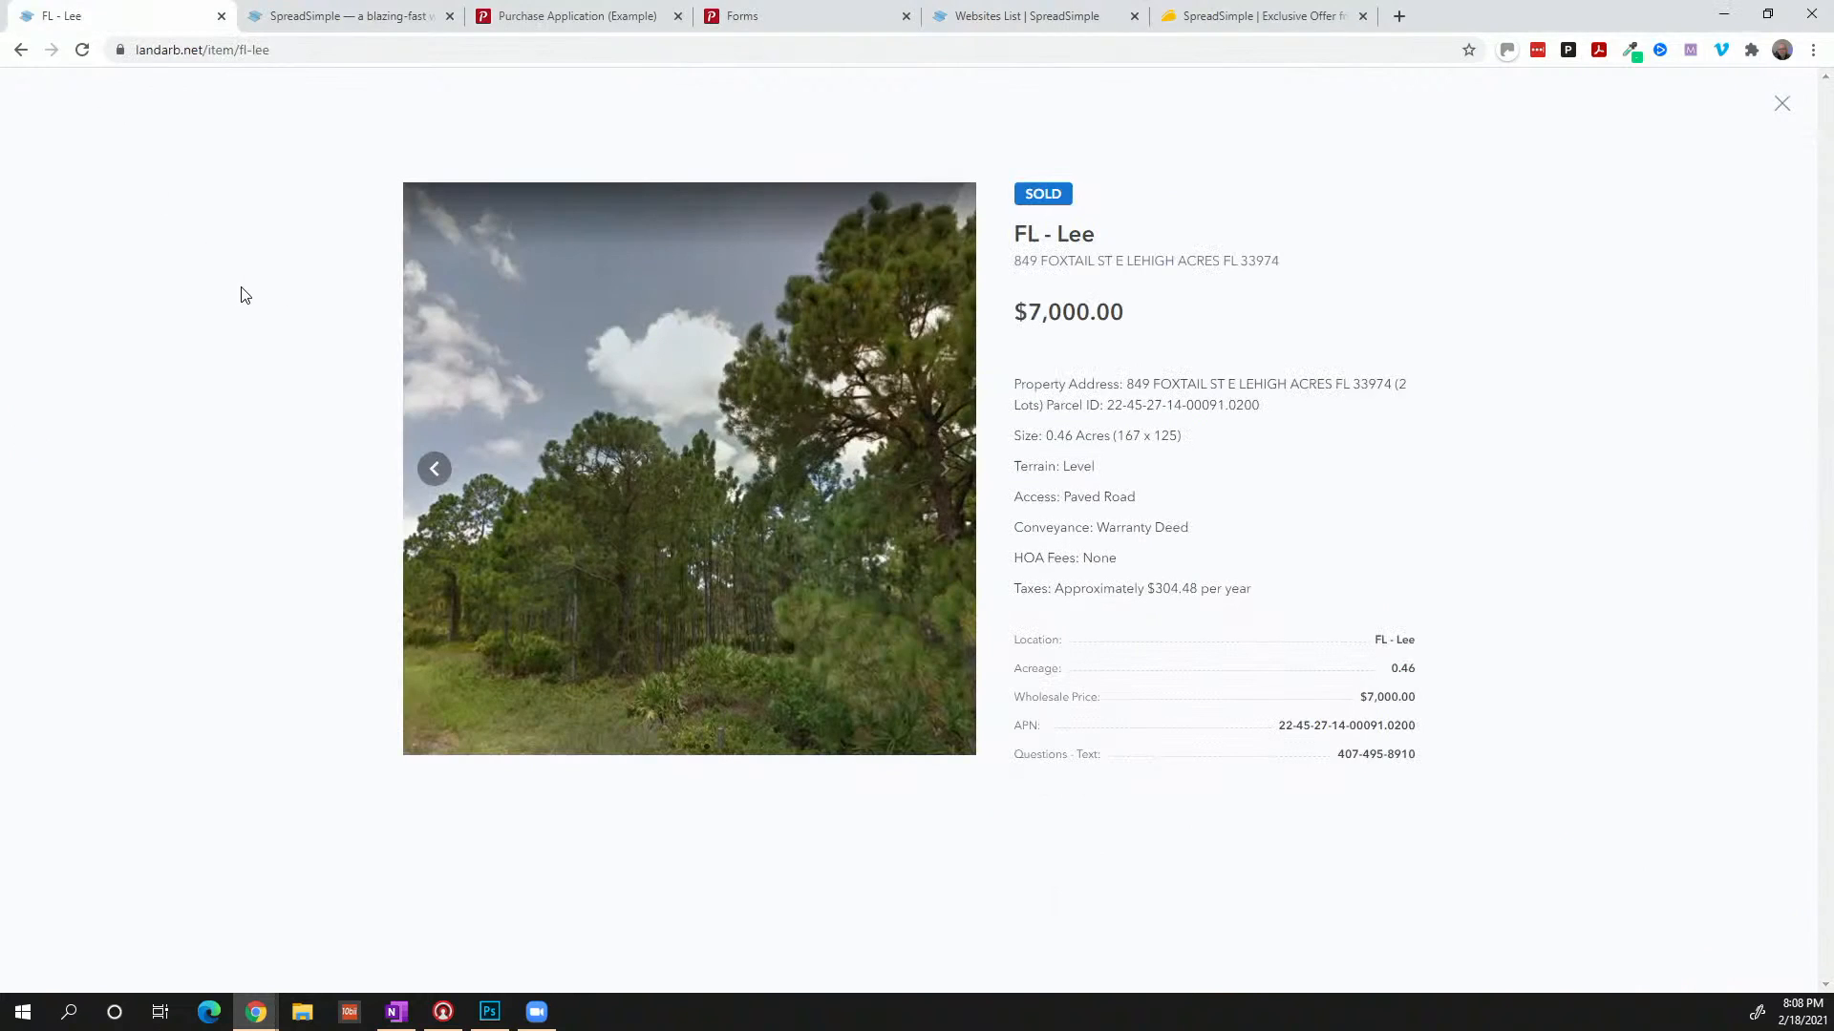
{"action": "left_click", "coordinate": [1780, 105]}
{"action": "scroll", "coordinate": [547, 258], "scroll_direction": "up", "scroll_amount": 7}
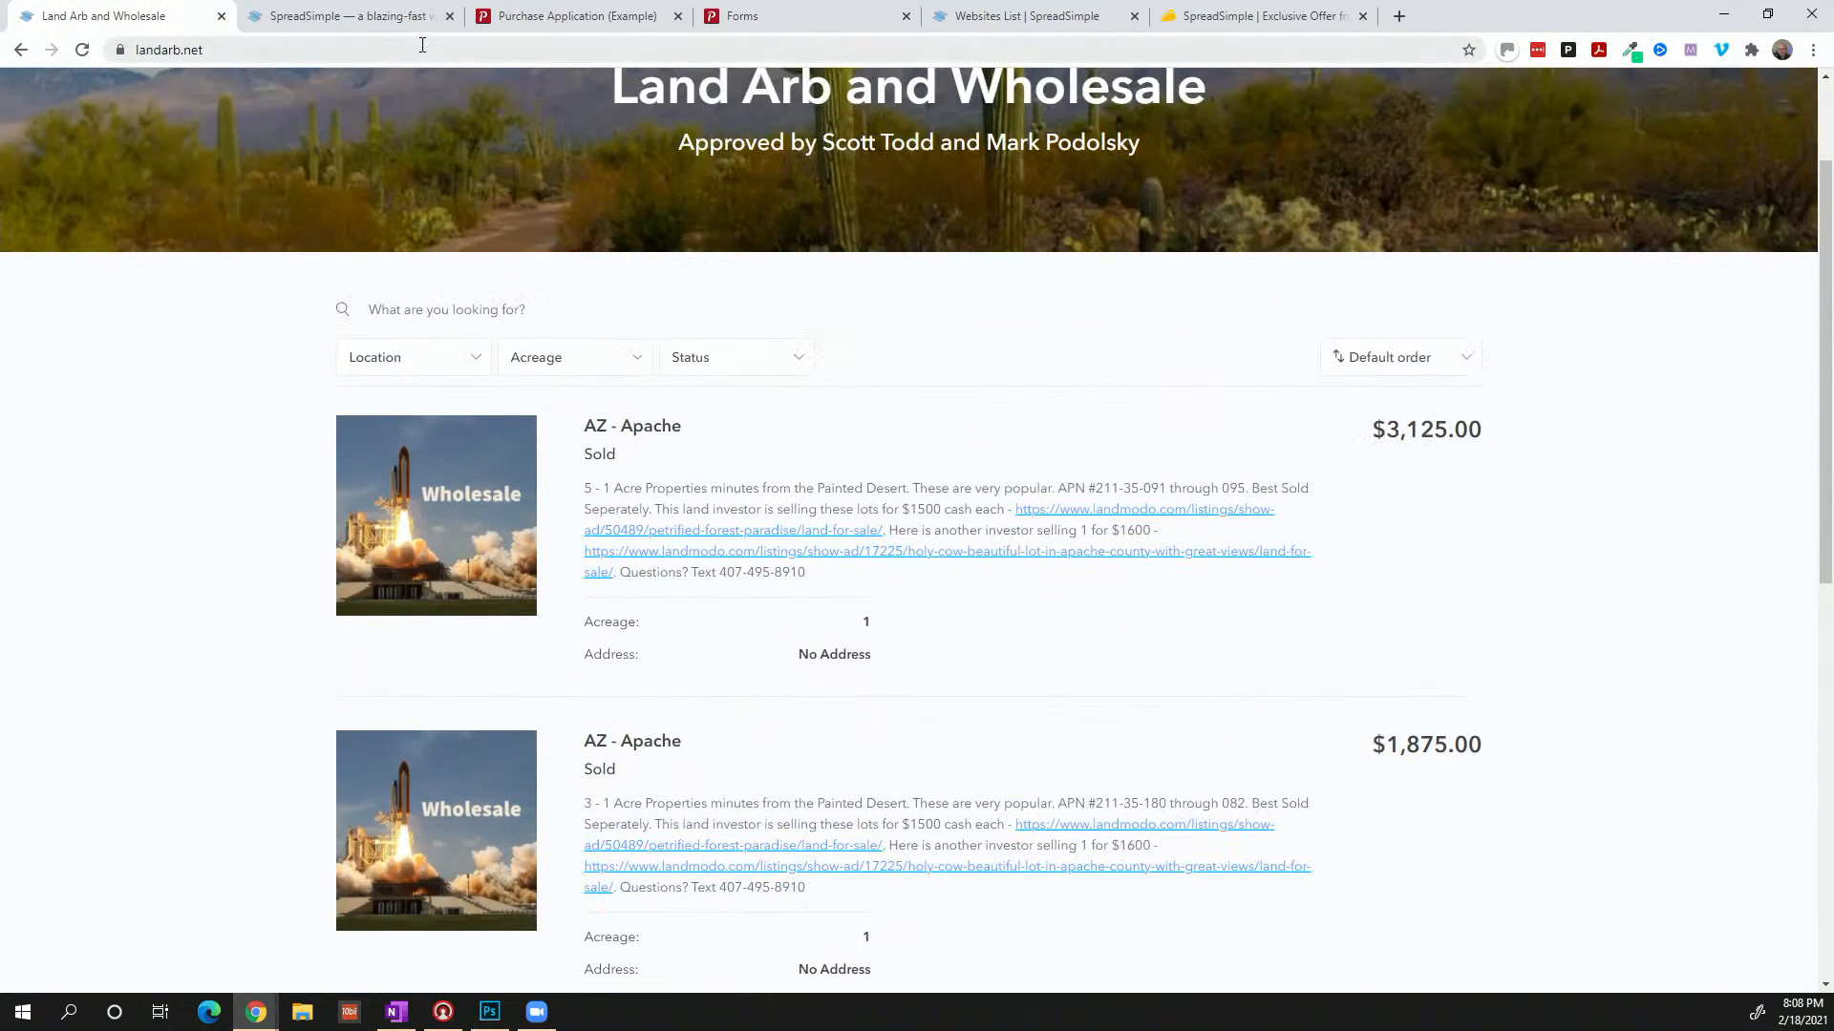
{"action": "left_click", "coordinate": [1082, 19]}
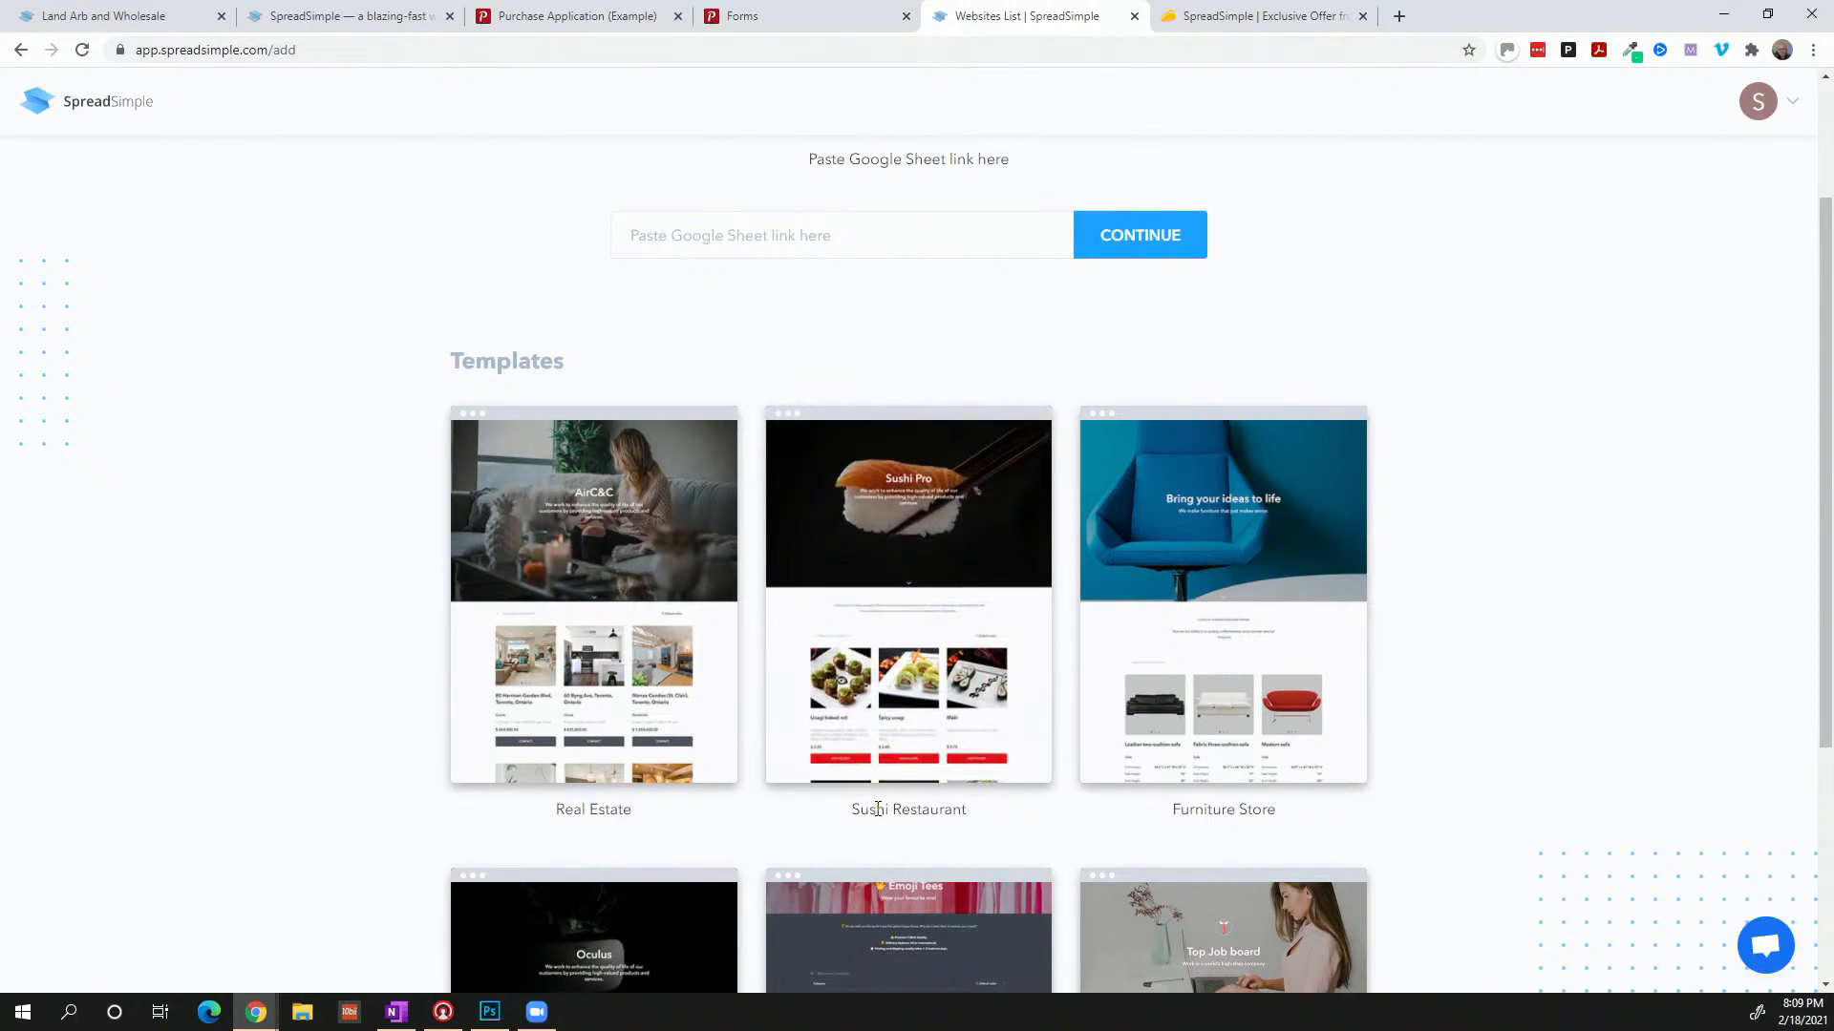
{"action": "scroll", "coordinate": [1172, 807], "scroll_direction": "down", "scroll_amount": 4}
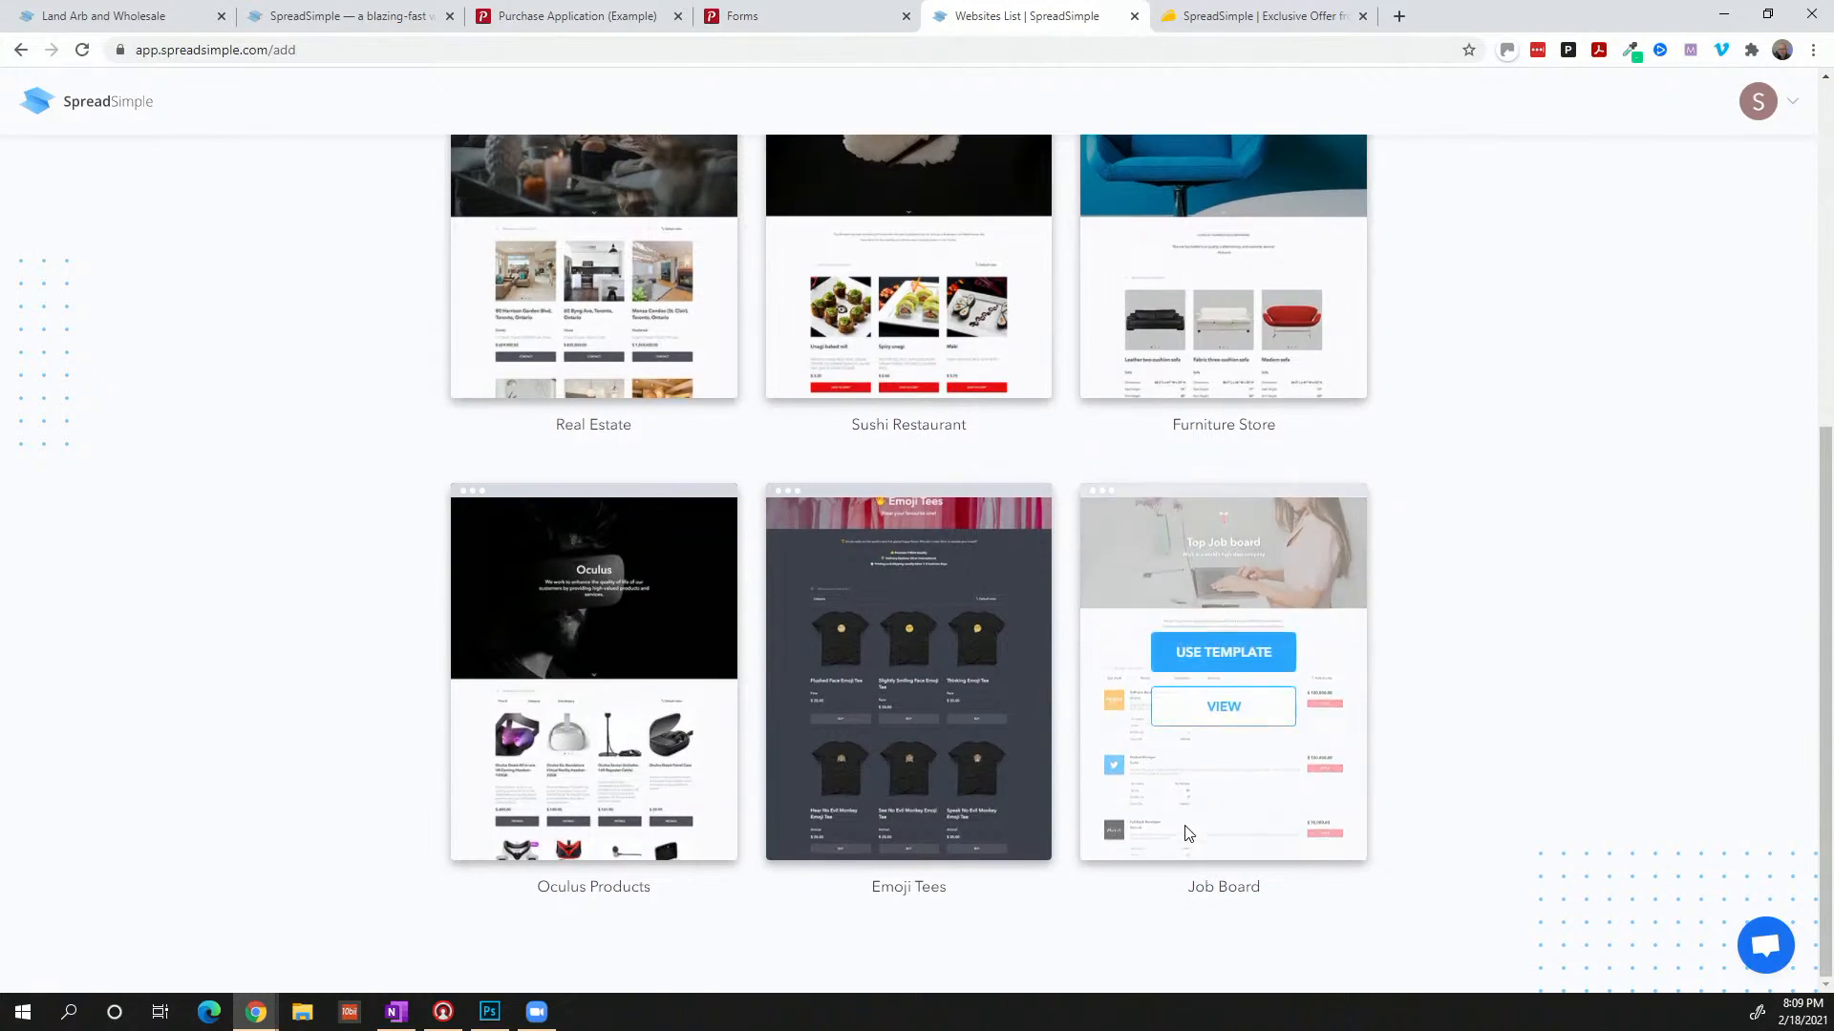
{"action": "scroll", "coordinate": [1185, 830], "scroll_direction": "up", "scroll_amount": 6}
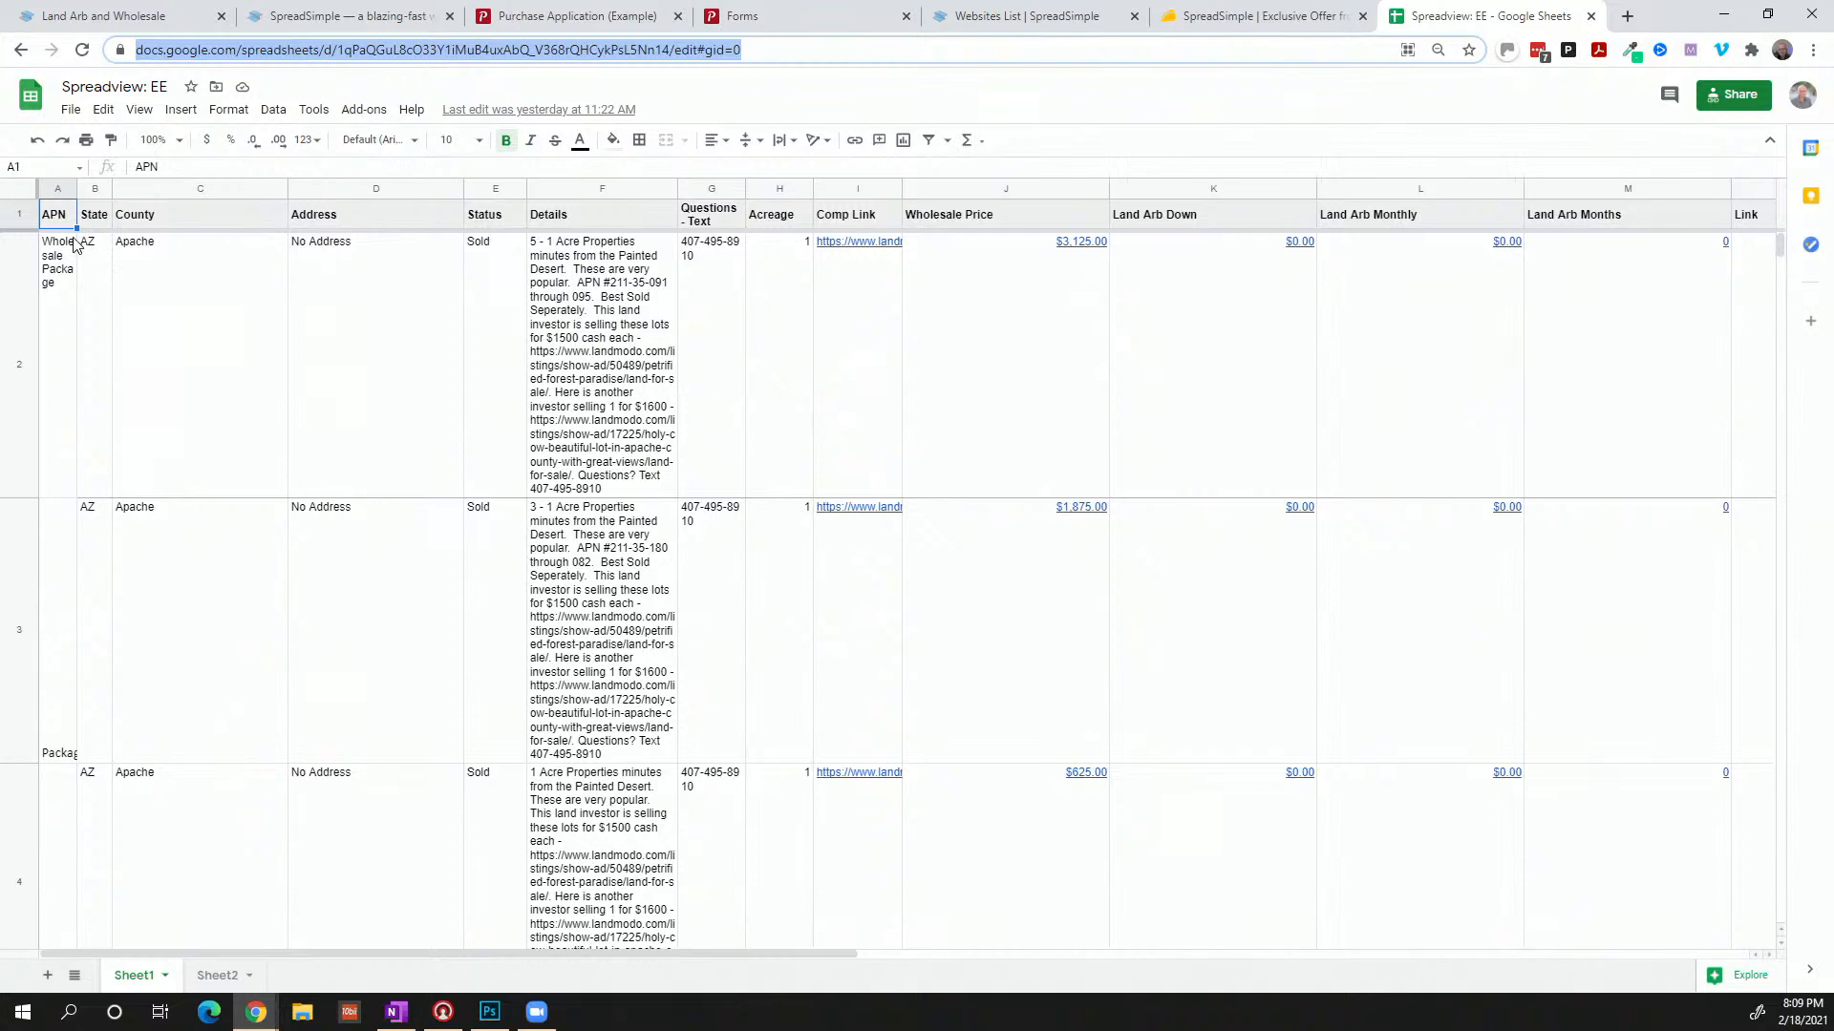
Review the column headers of the Spreadview: EE sheet from APN through Location
{"action": "left_click", "coordinate": [1015, 20]}
{"action": "scroll", "coordinate": [524, 725], "scroll_direction": "down", "scroll_amount": 2}
{"action": "left_click", "coordinate": [1550, 219]}
{"action": "key", "text": "Right"}
{"action": "key", "text": "Right"}
{"action": "key", "text": "Right"}
{"action": "key", "text": "Right"}
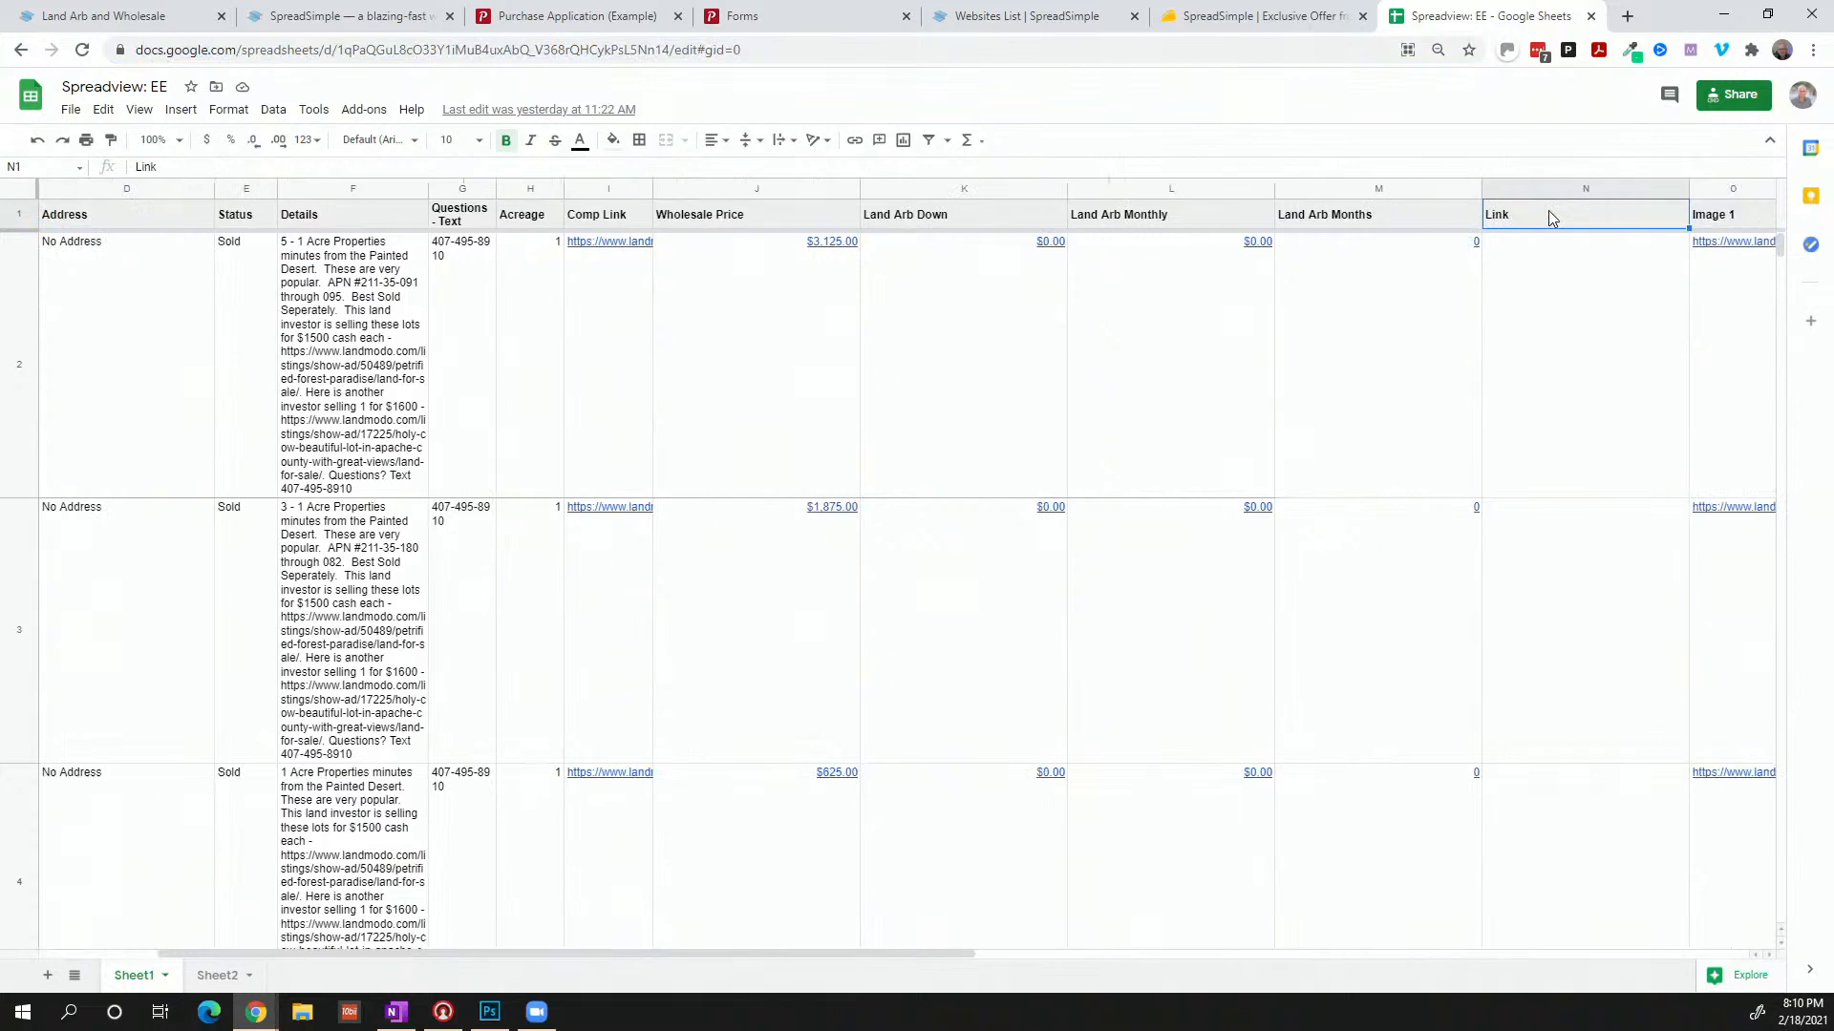
{"action": "key", "text": "Right"}
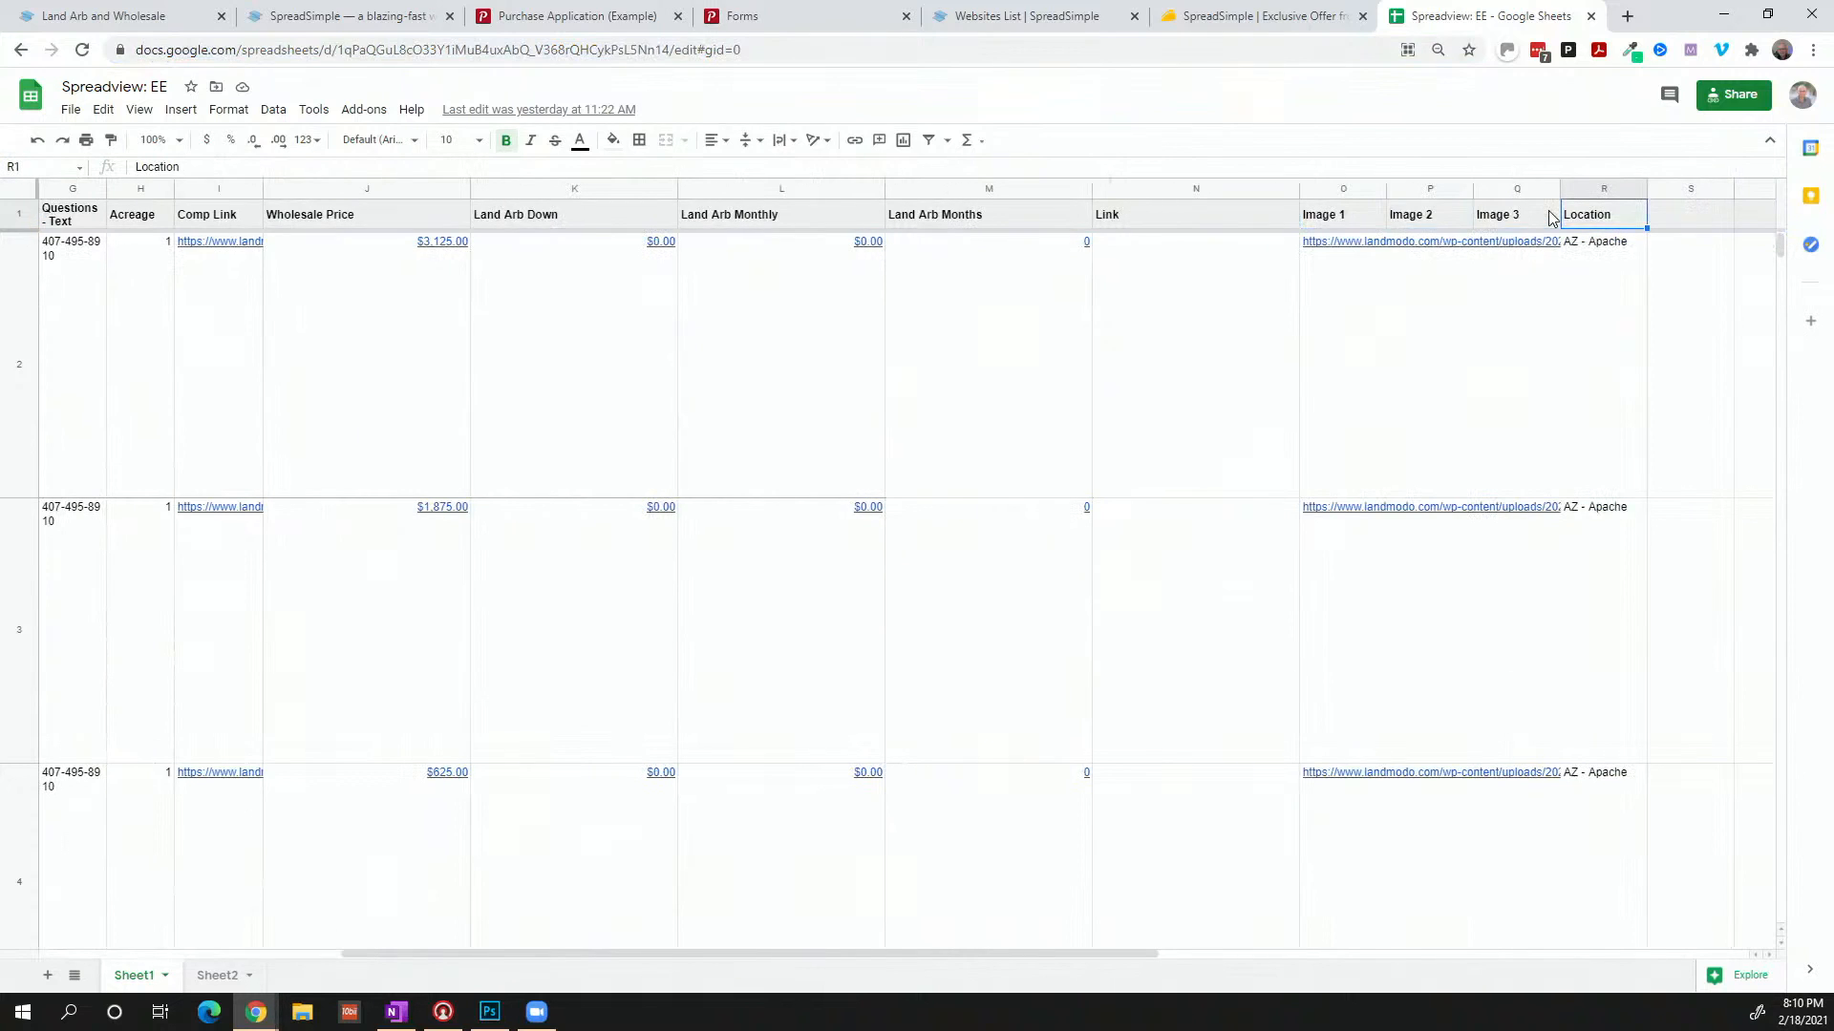
Inspect the Image 1, Image 2 and Image 3 columns and the formula in the first data row of the Location column
{"action": "left_click", "coordinate": [1371, 214]}
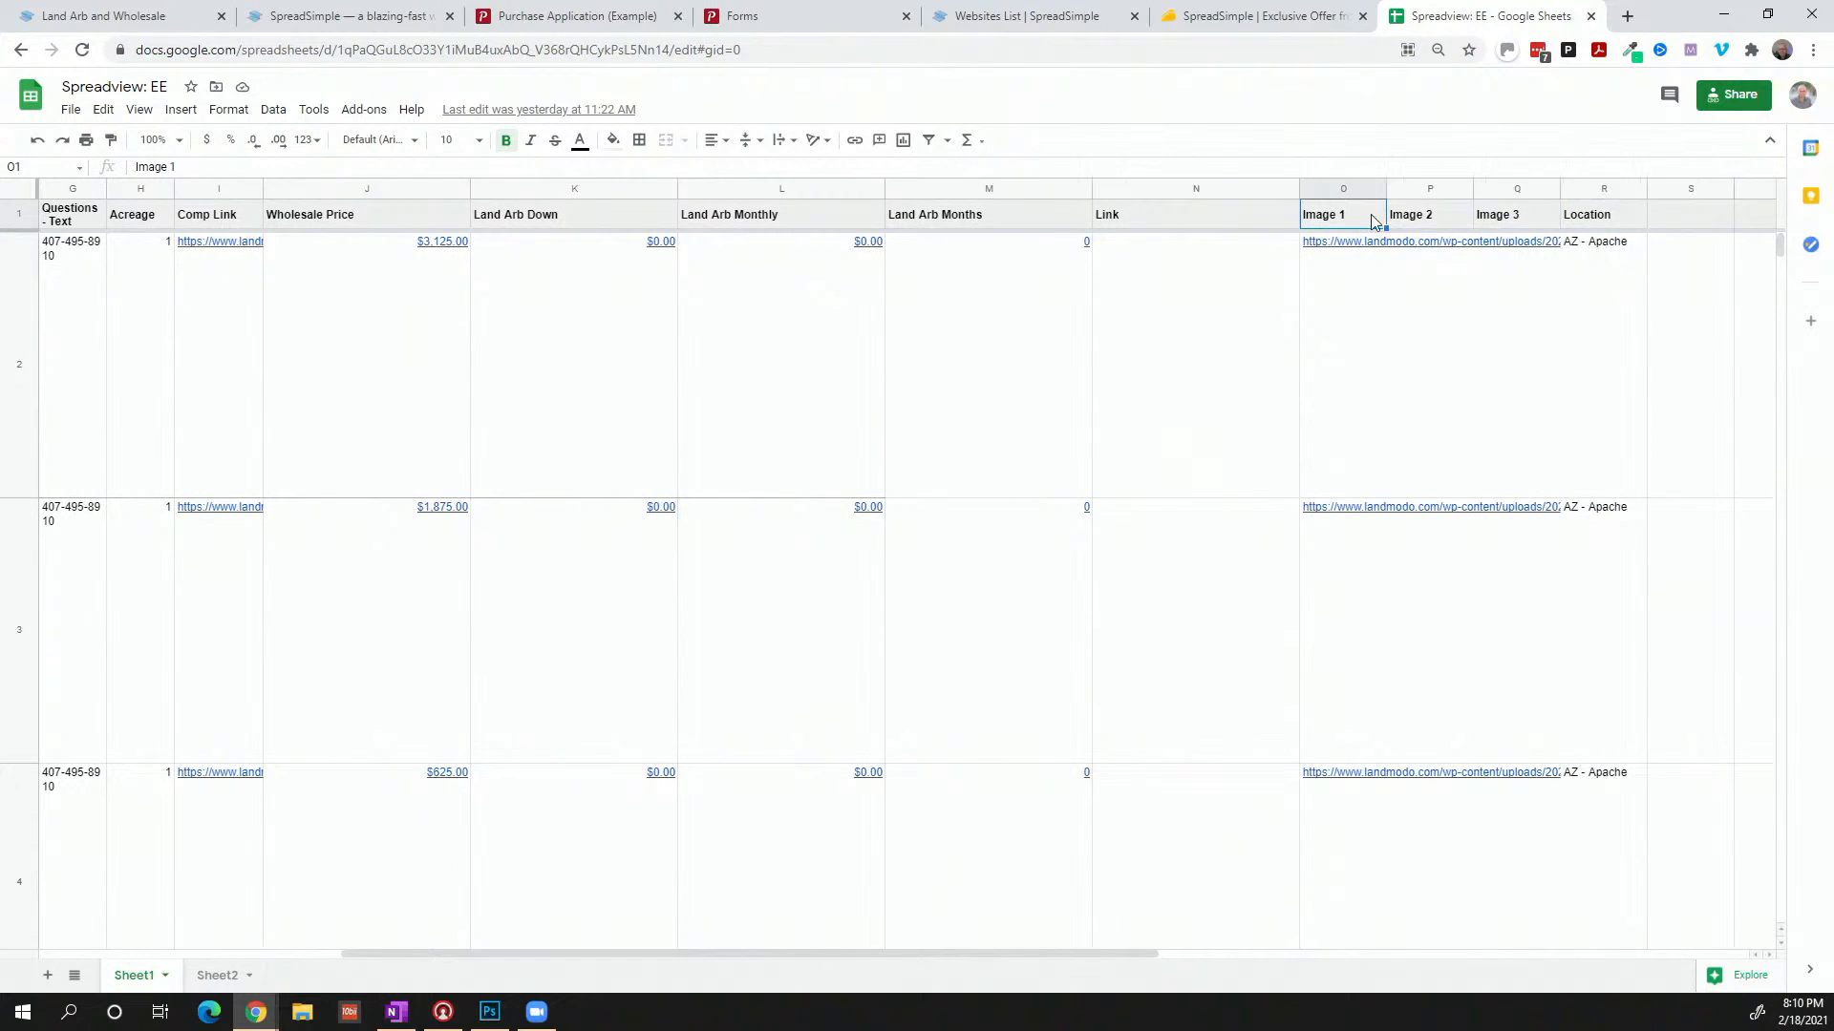
{"action": "left_click", "coordinate": [1435, 219]}
{"action": "left_click", "coordinate": [1497, 220]}
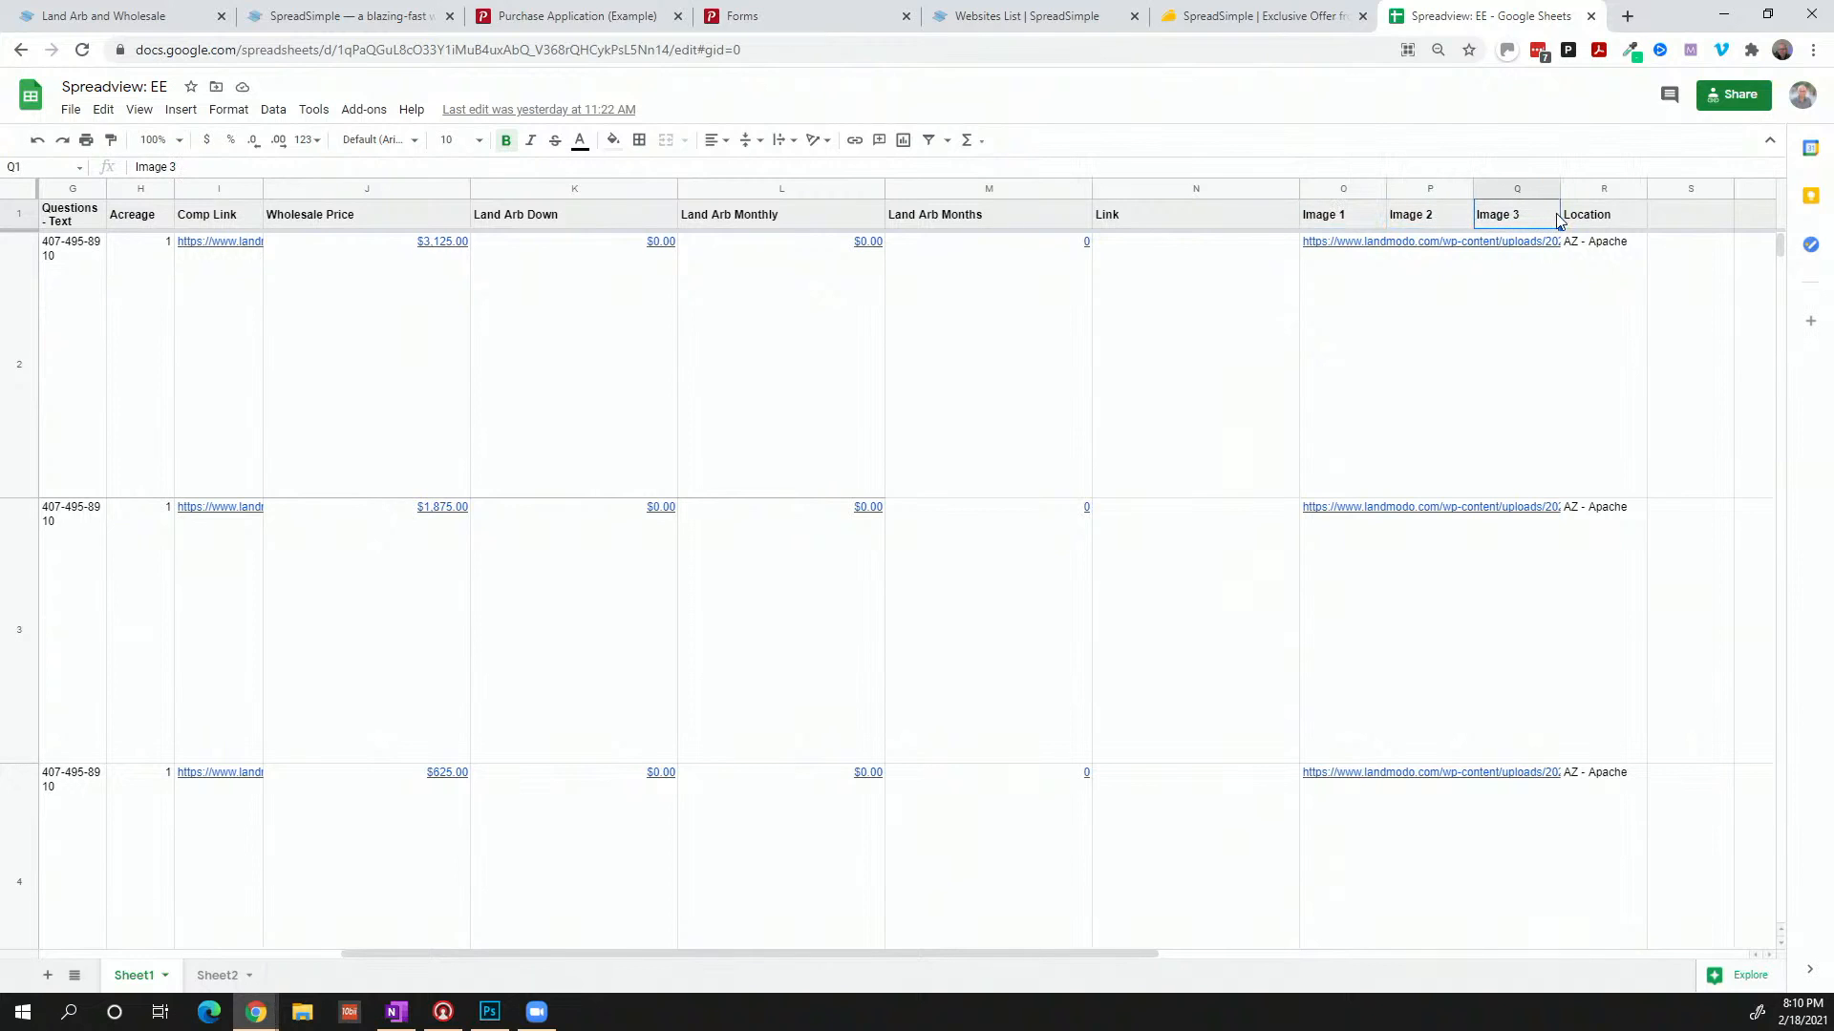
{"action": "left_click", "coordinate": [1605, 222]}
{"action": "left_click", "coordinate": [1606, 250]}
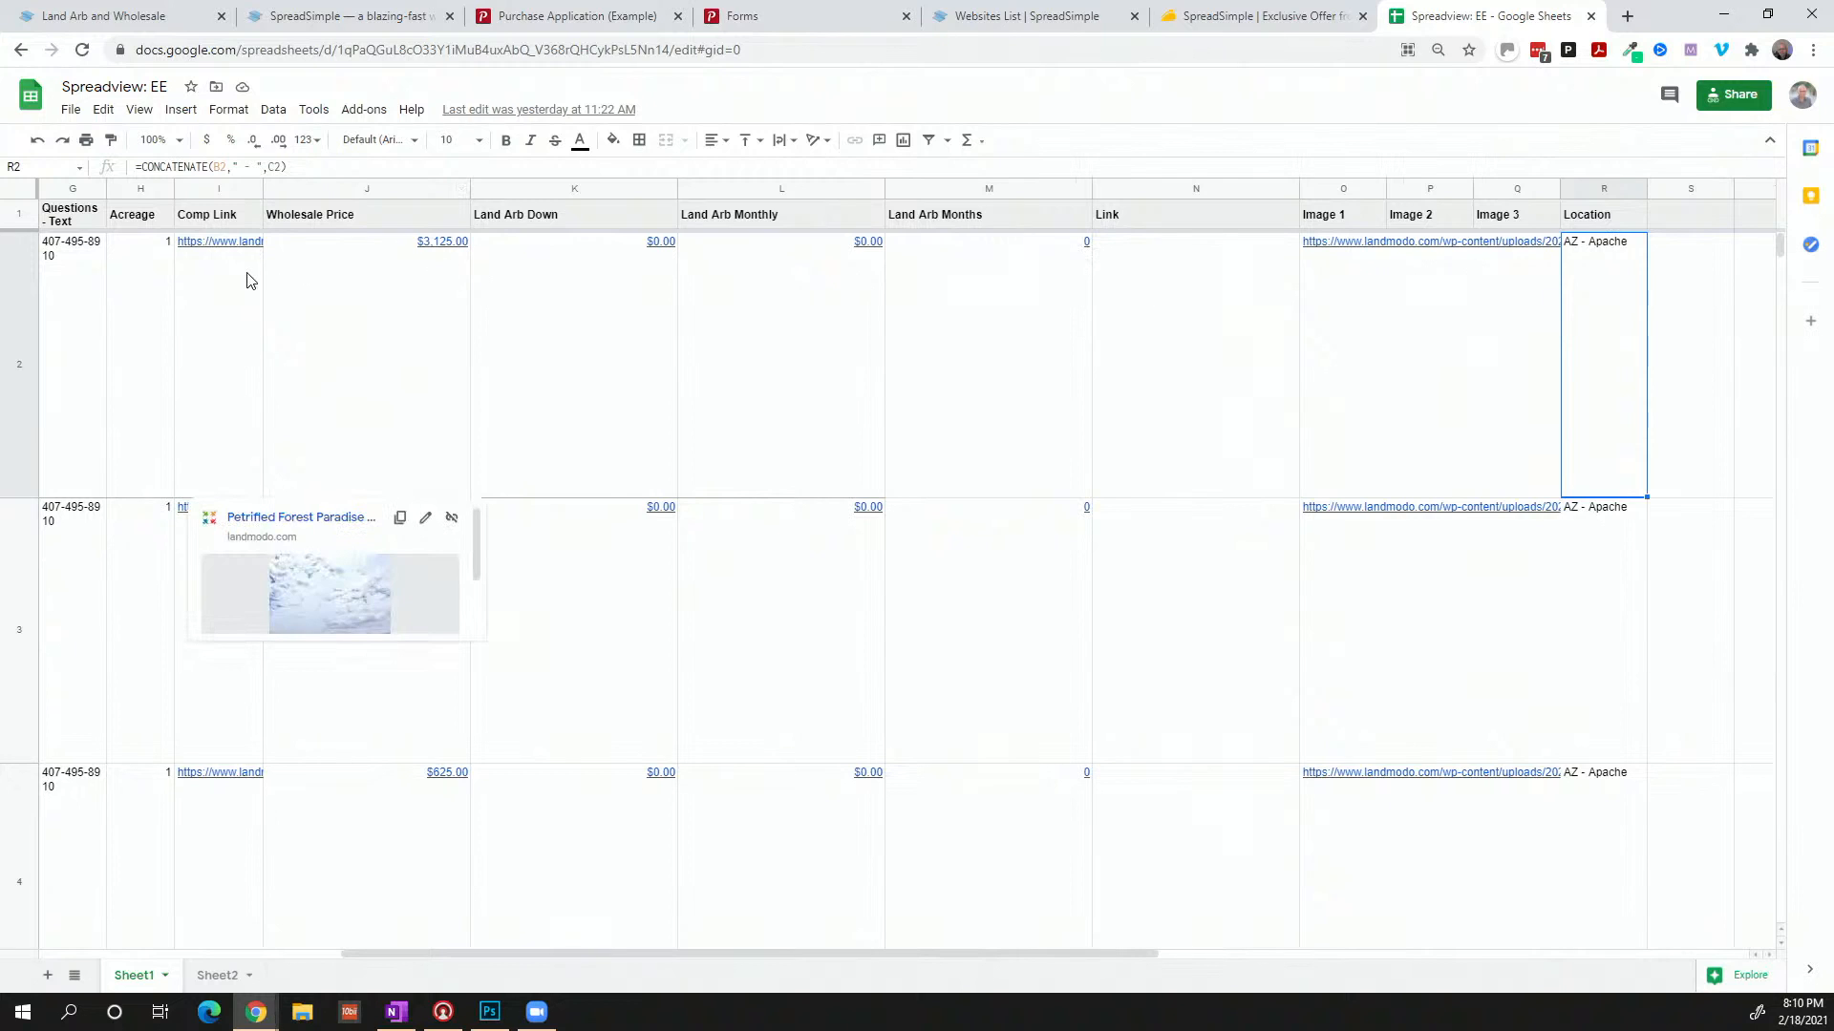
{"action": "left_click", "coordinate": [1325, 221]}
{"action": "left_click", "coordinate": [1417, 222]}
{"action": "left_click", "coordinate": [1506, 217]}
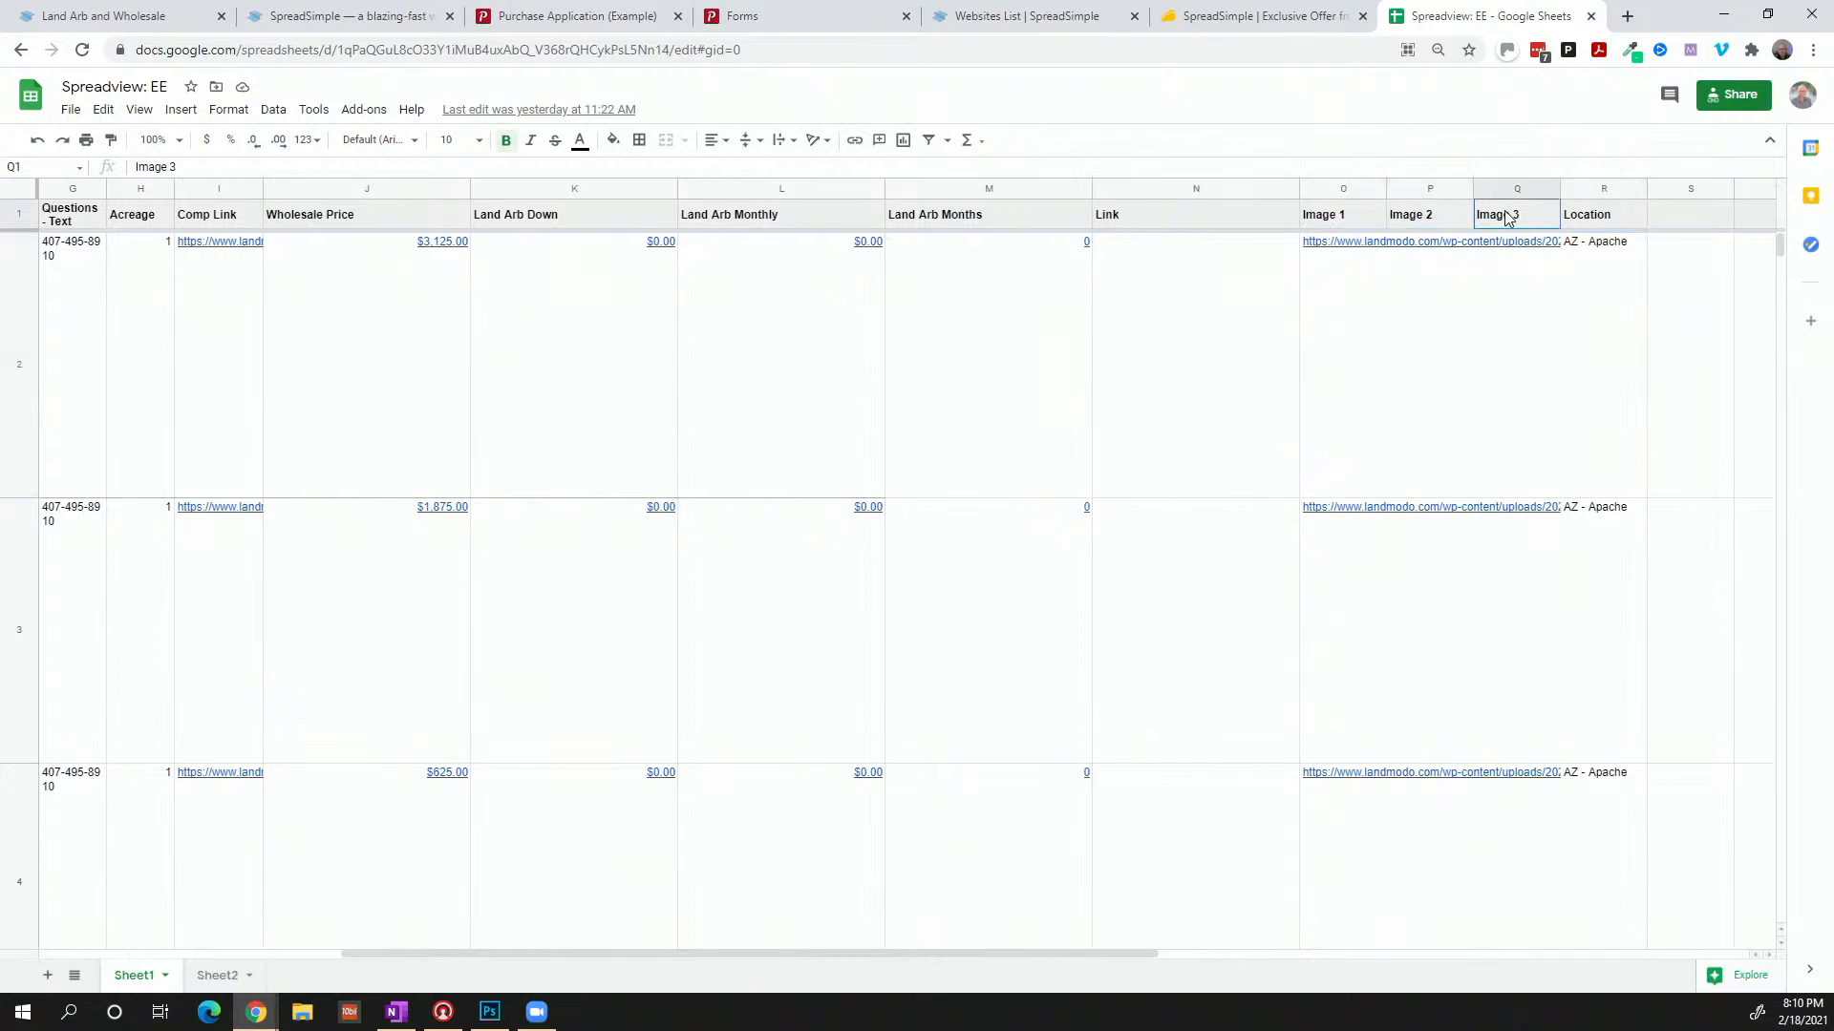
{"action": "mouse_move", "coordinate": [1356, 252]}
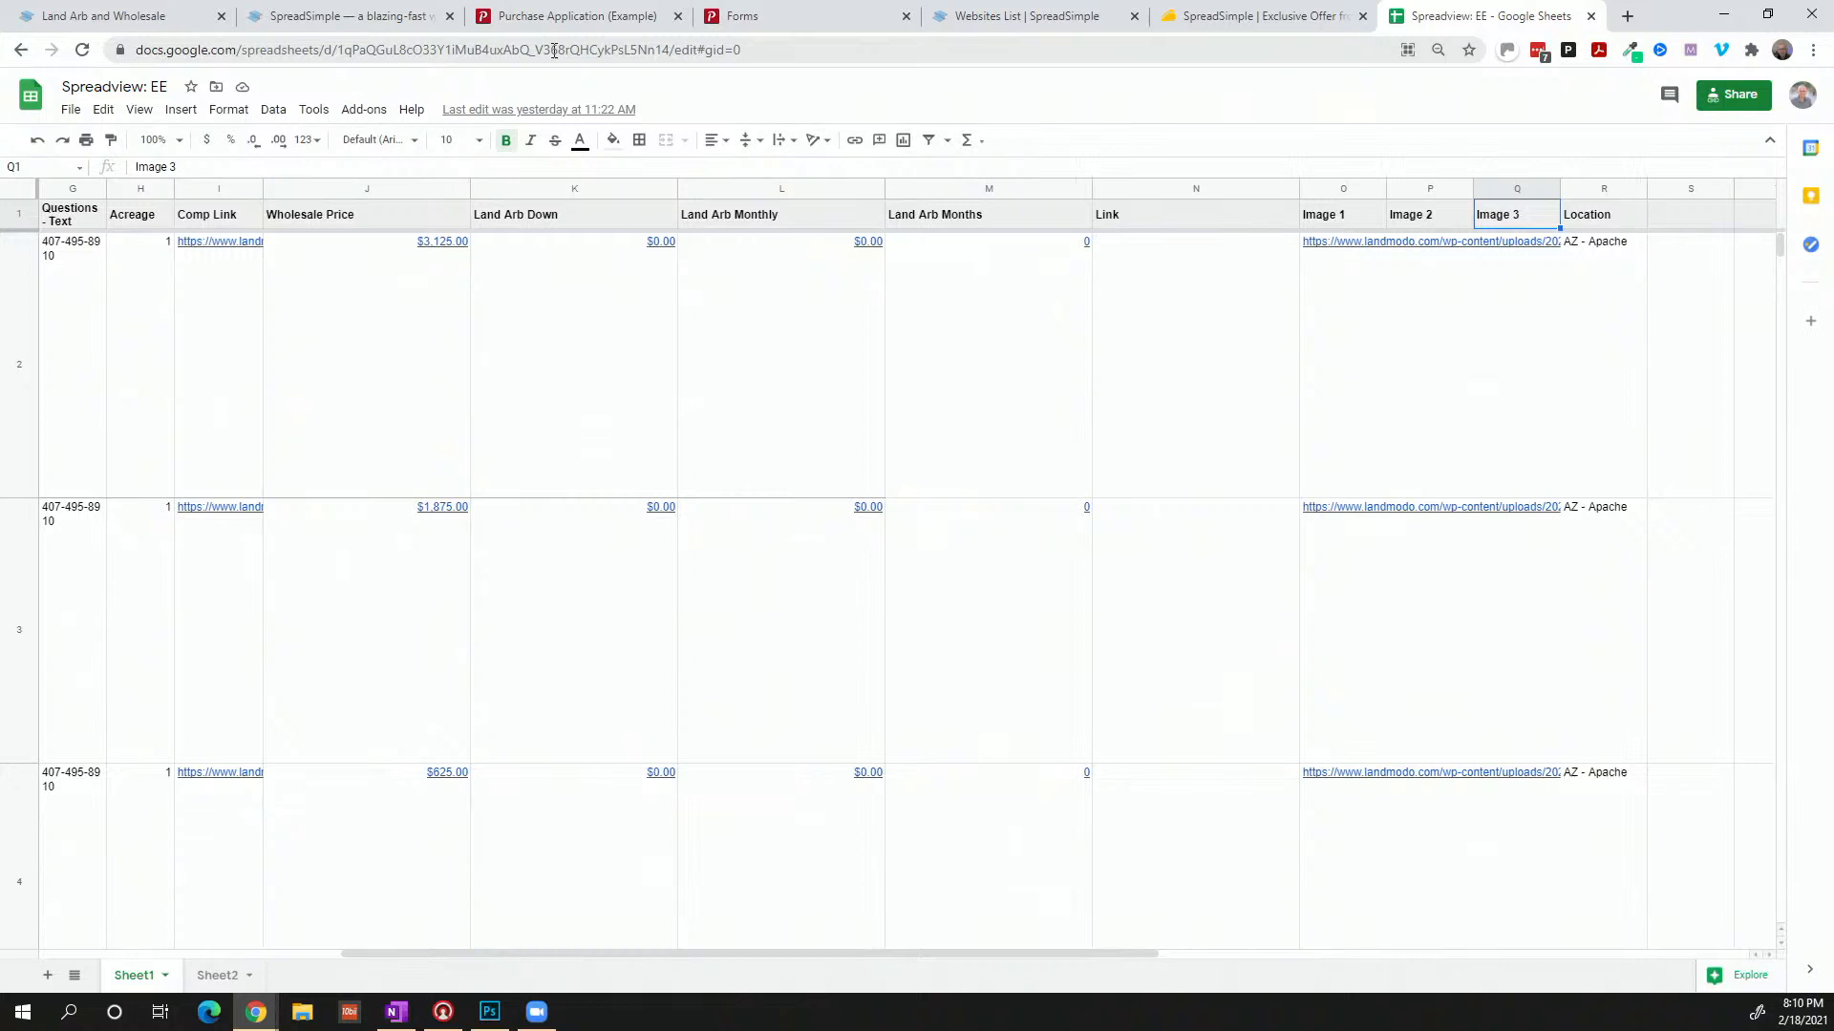
Copy the shareable link of the Spreadview: EE sheet and close its sharing settings
{"action": "left_click", "coordinate": [1726, 95]}
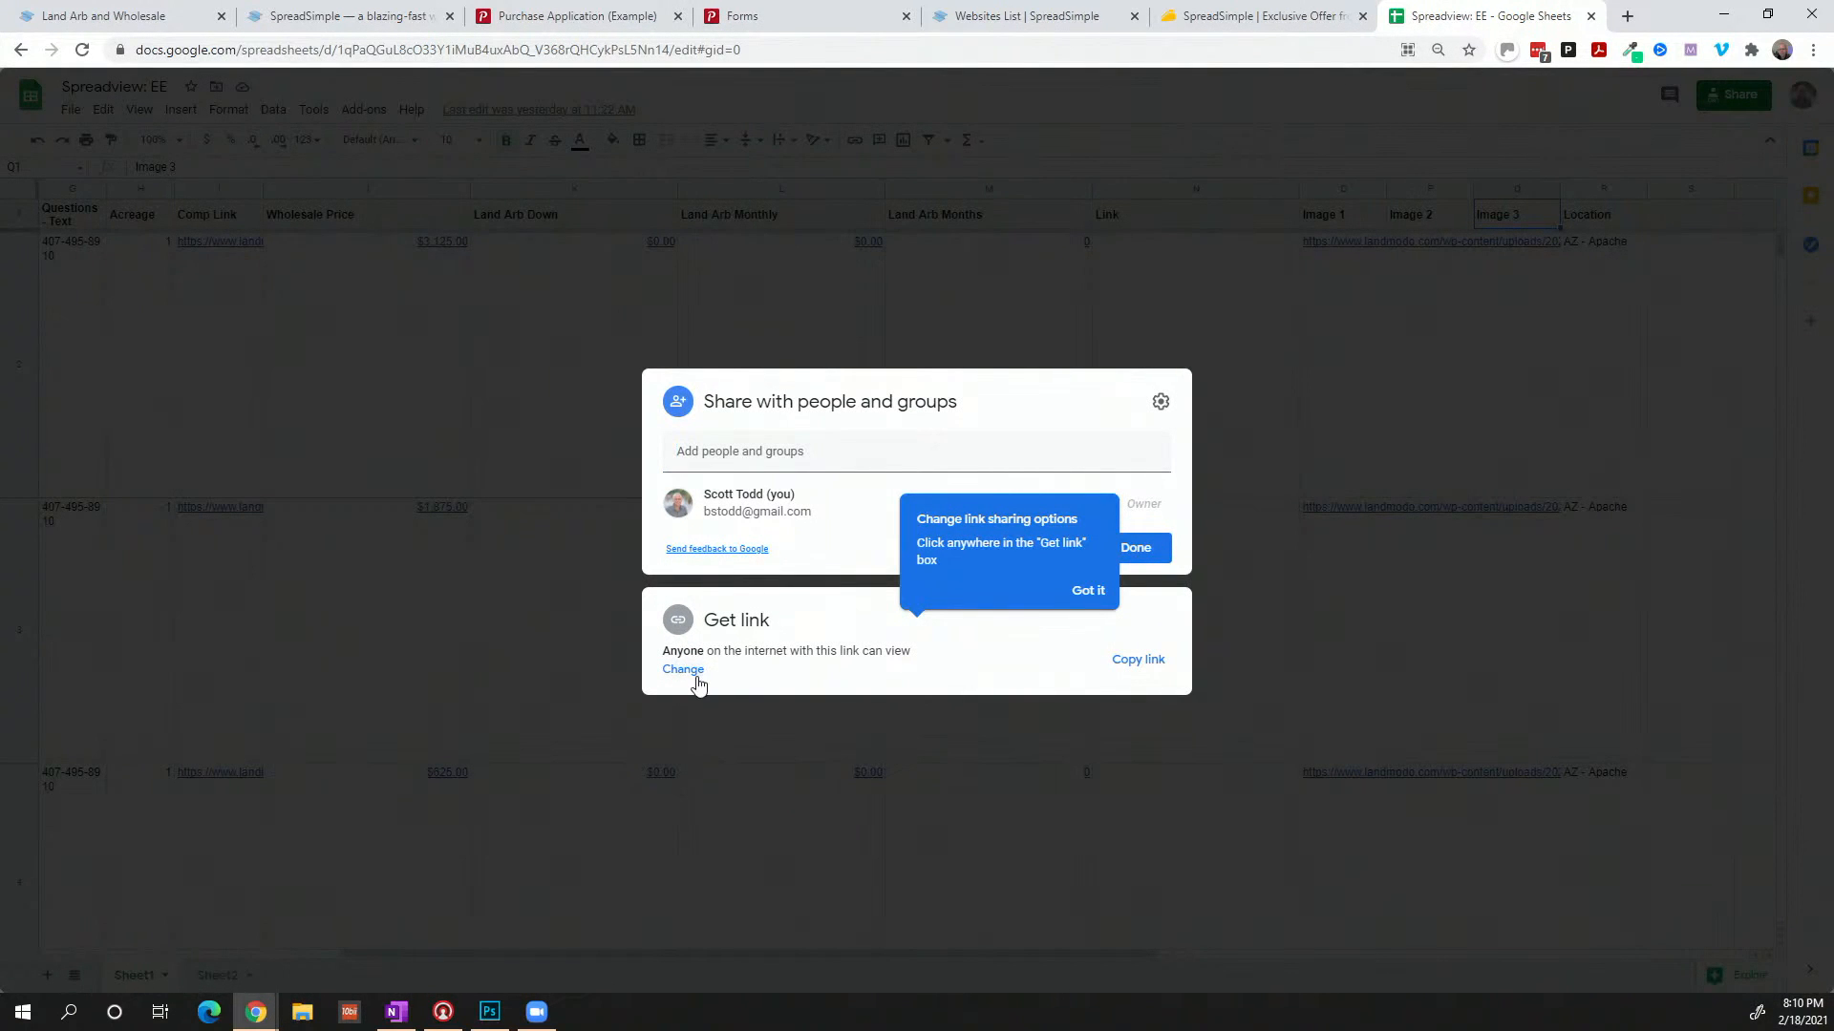
{"action": "left_click", "coordinate": [1146, 661]}
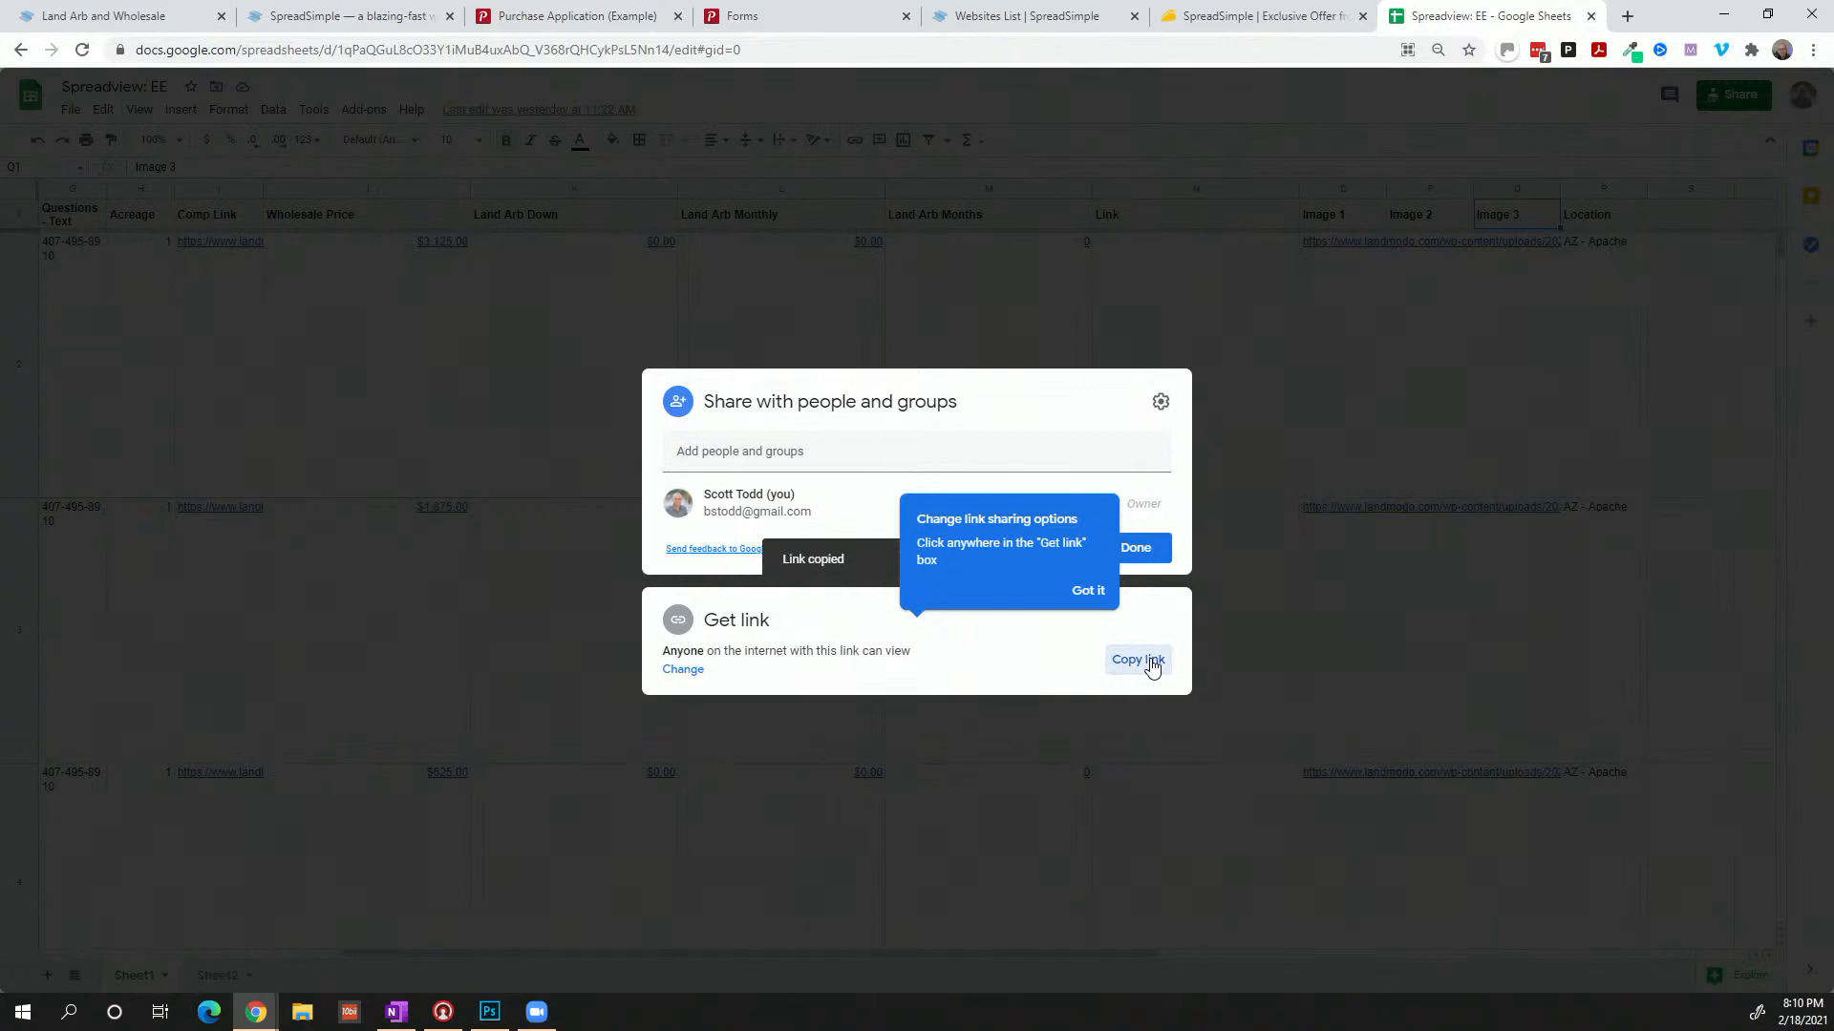
{"action": "left_click", "coordinate": [1081, 592]}
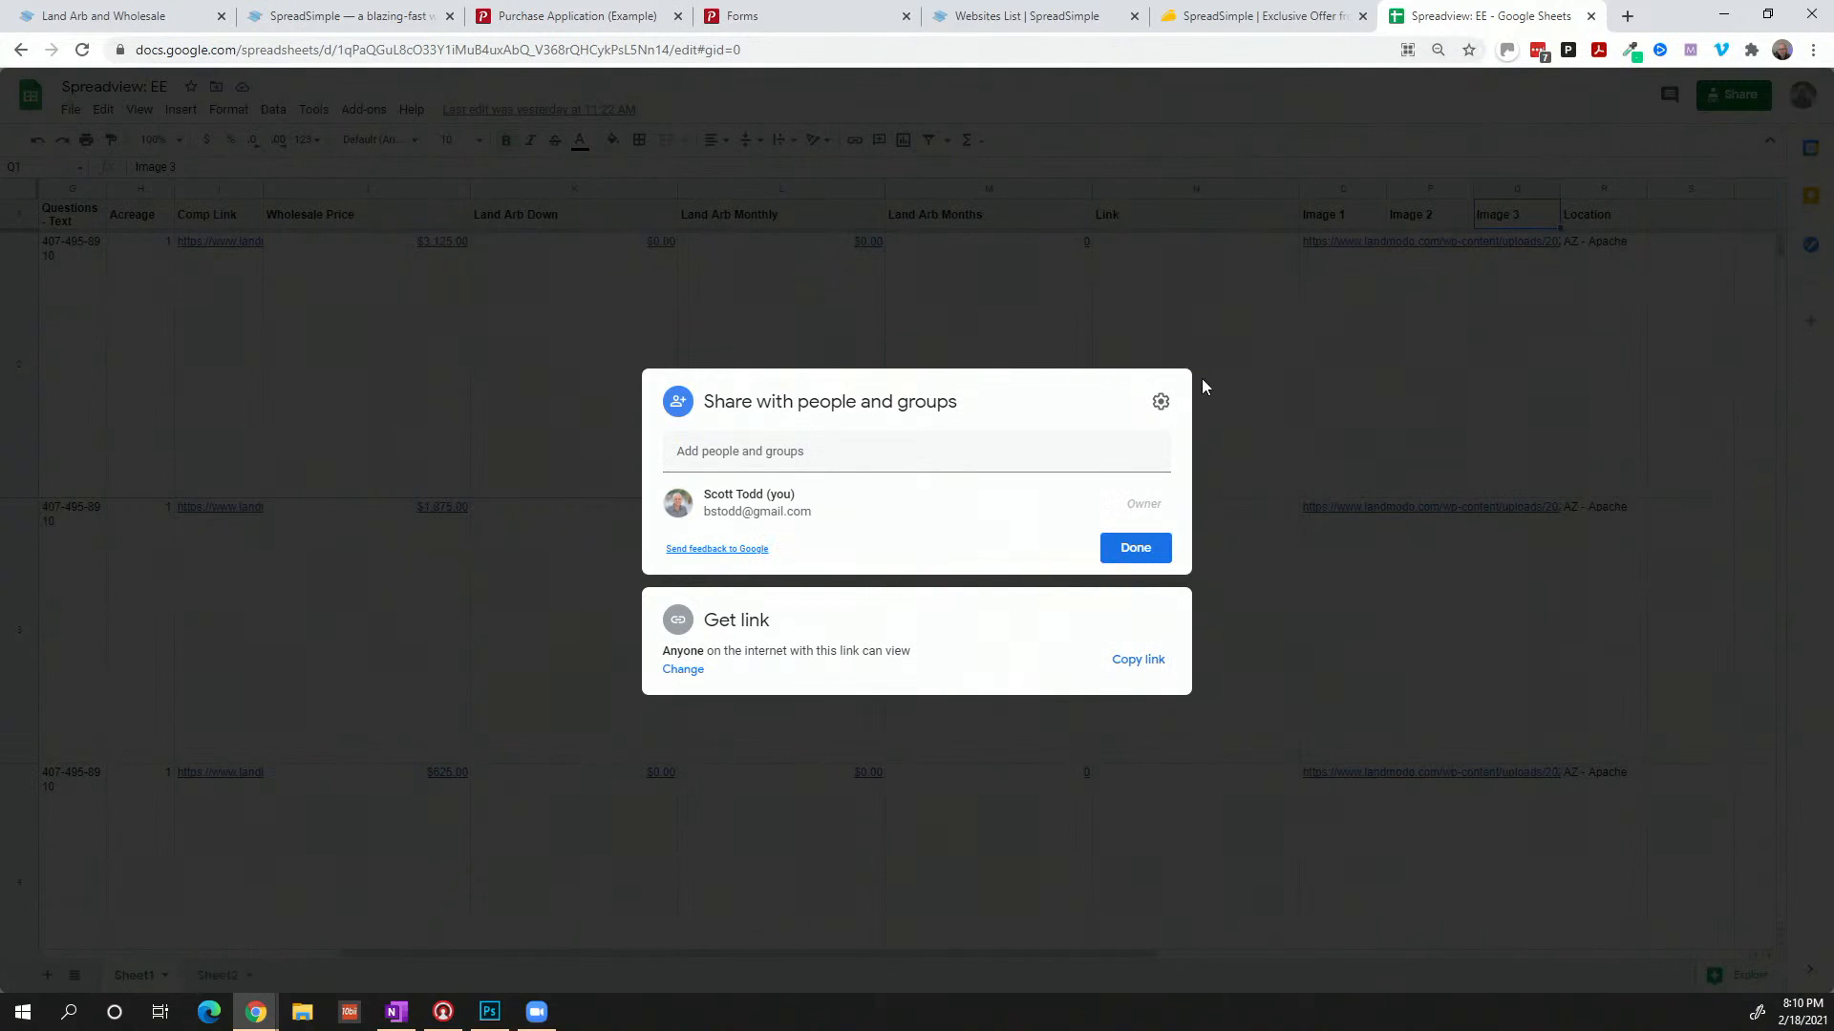
{"action": "left_click", "coordinate": [1292, 630]}
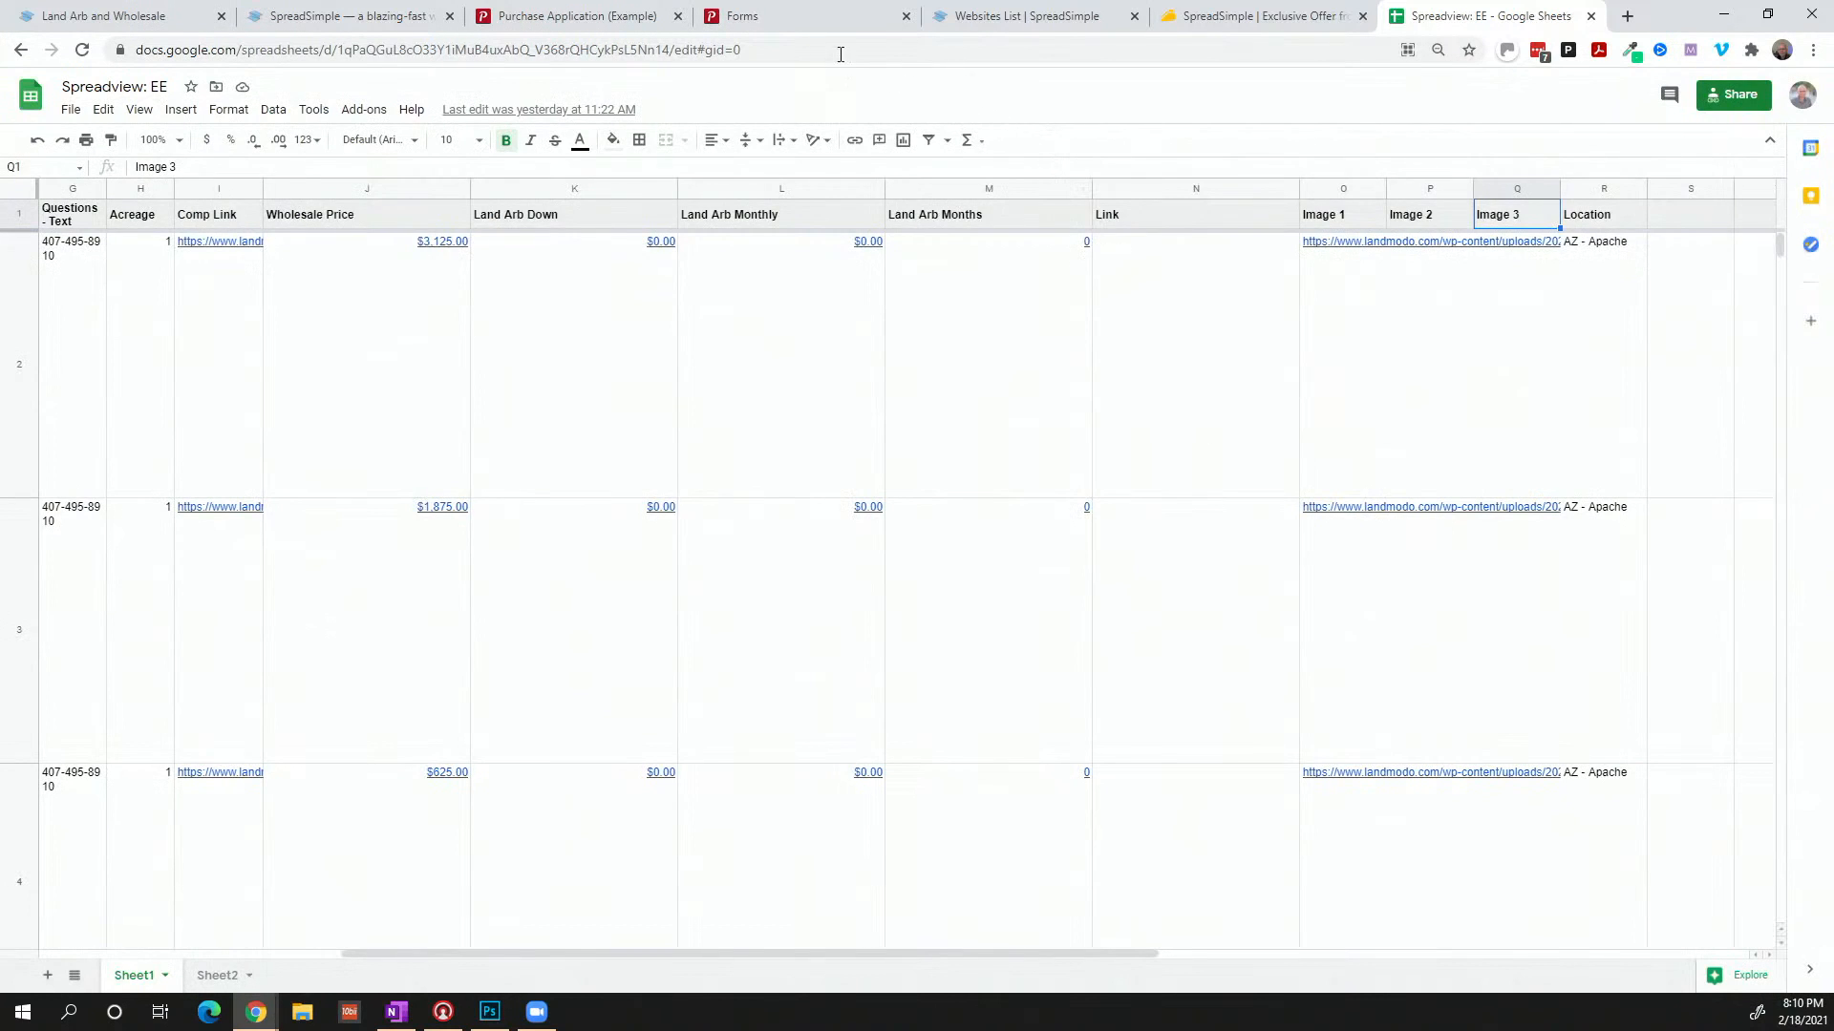
Create a new SpreadSimple website from the copied Google Sheet link
{"action": "left_click", "coordinate": [363, 17]}
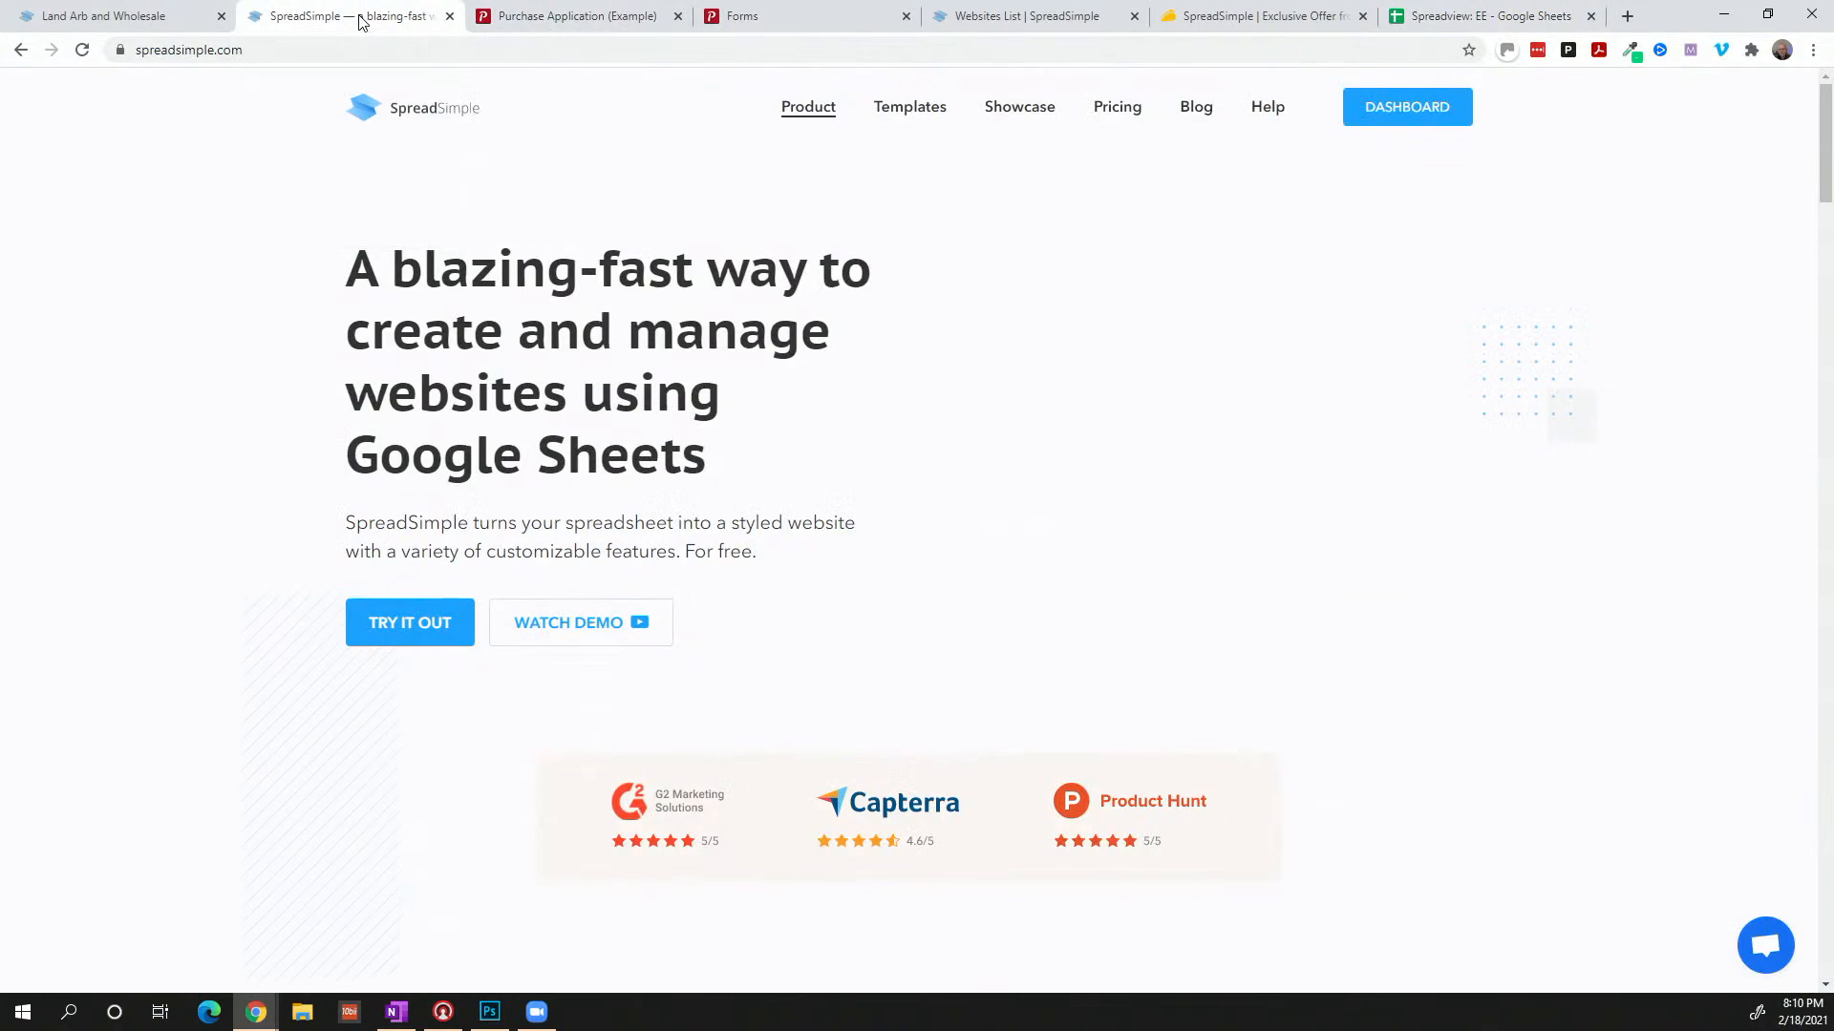
{"action": "left_click", "coordinate": [993, 17]}
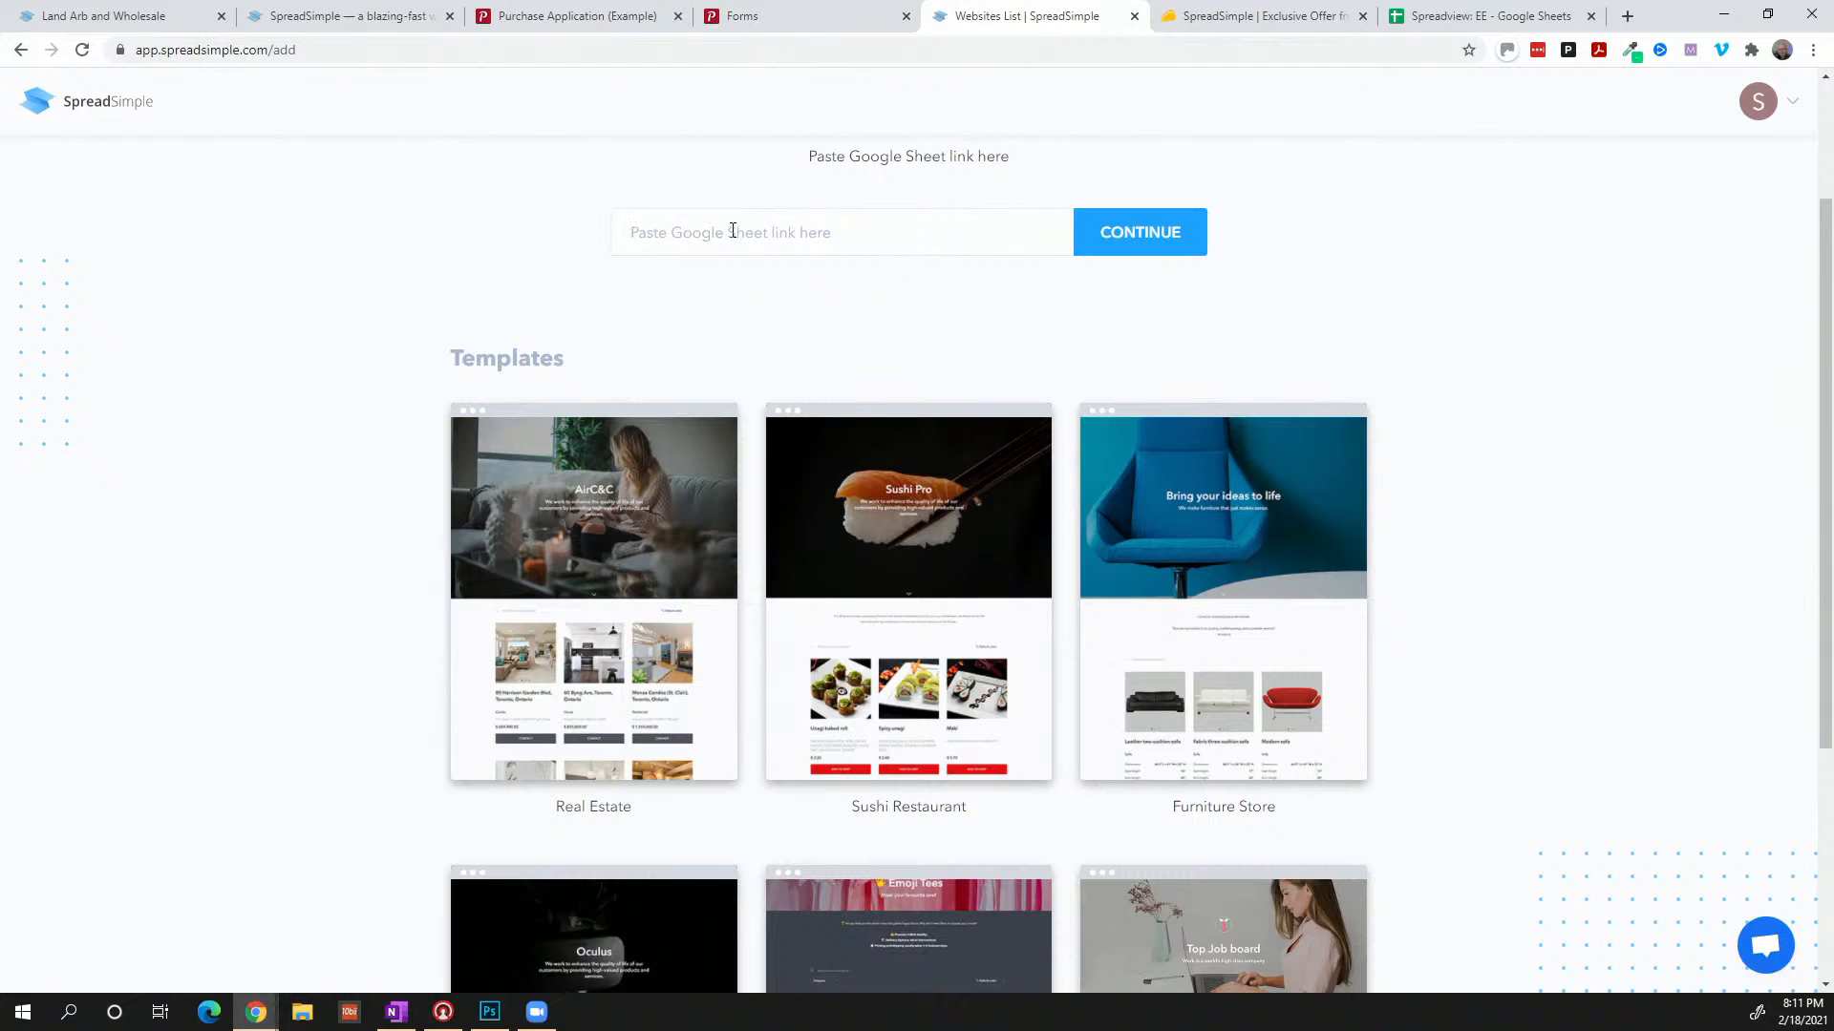
{"action": "key", "text": "ctrl+v"}
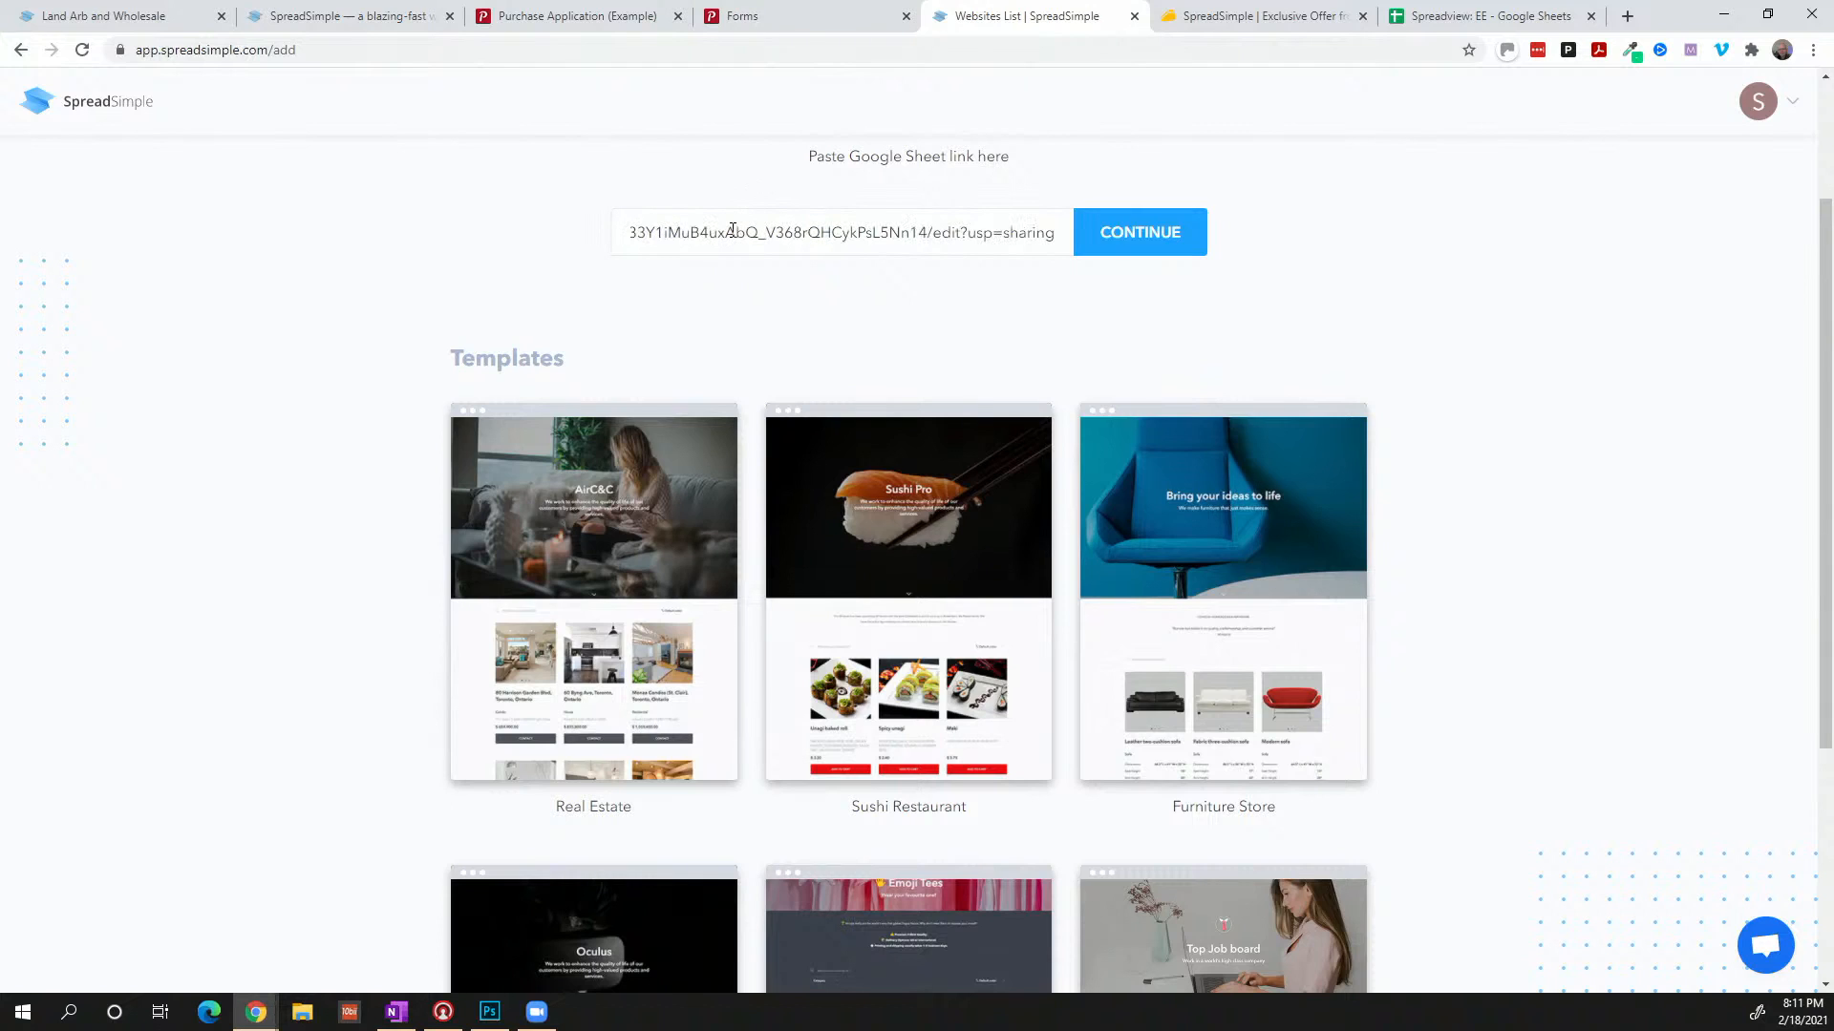
{"action": "left_click", "coordinate": [1159, 244]}
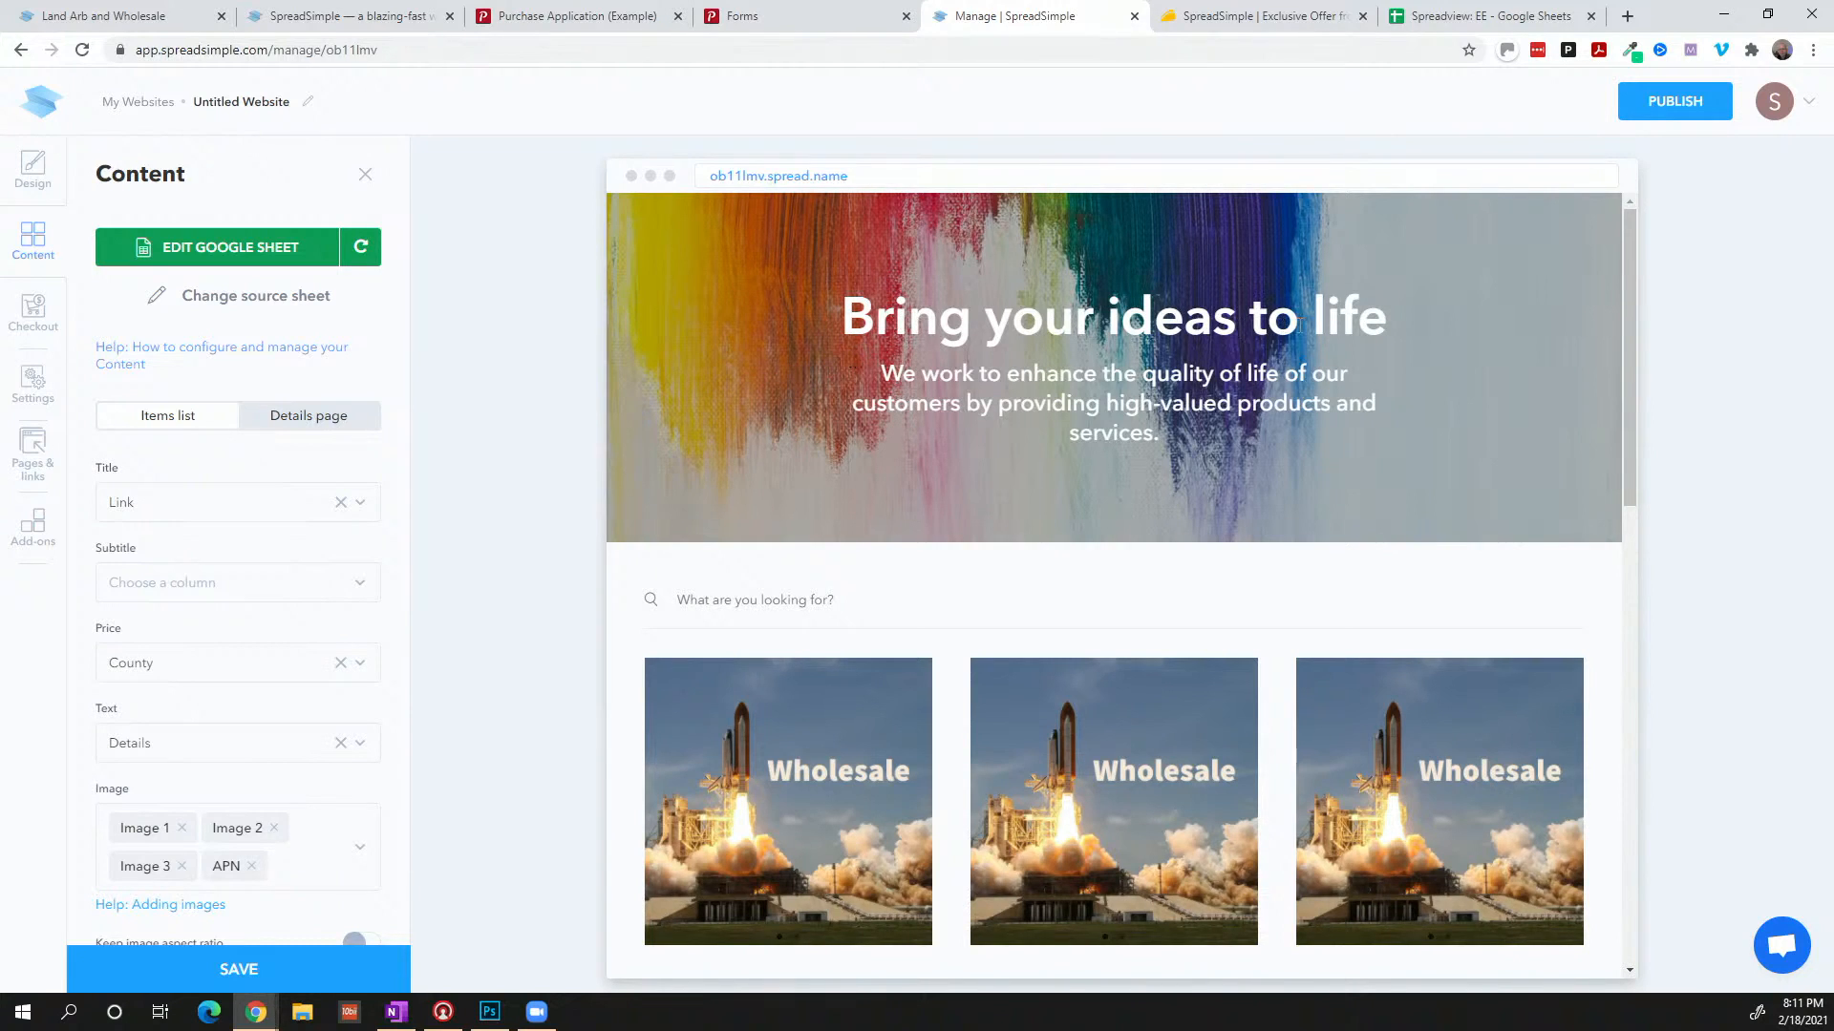
Look over the listing cards in the site preview, the source sheet and the columns offered for the items' Title field
{"action": "scroll", "coordinate": [1124, 513], "scroll_direction": "down", "scroll_amount": 5}
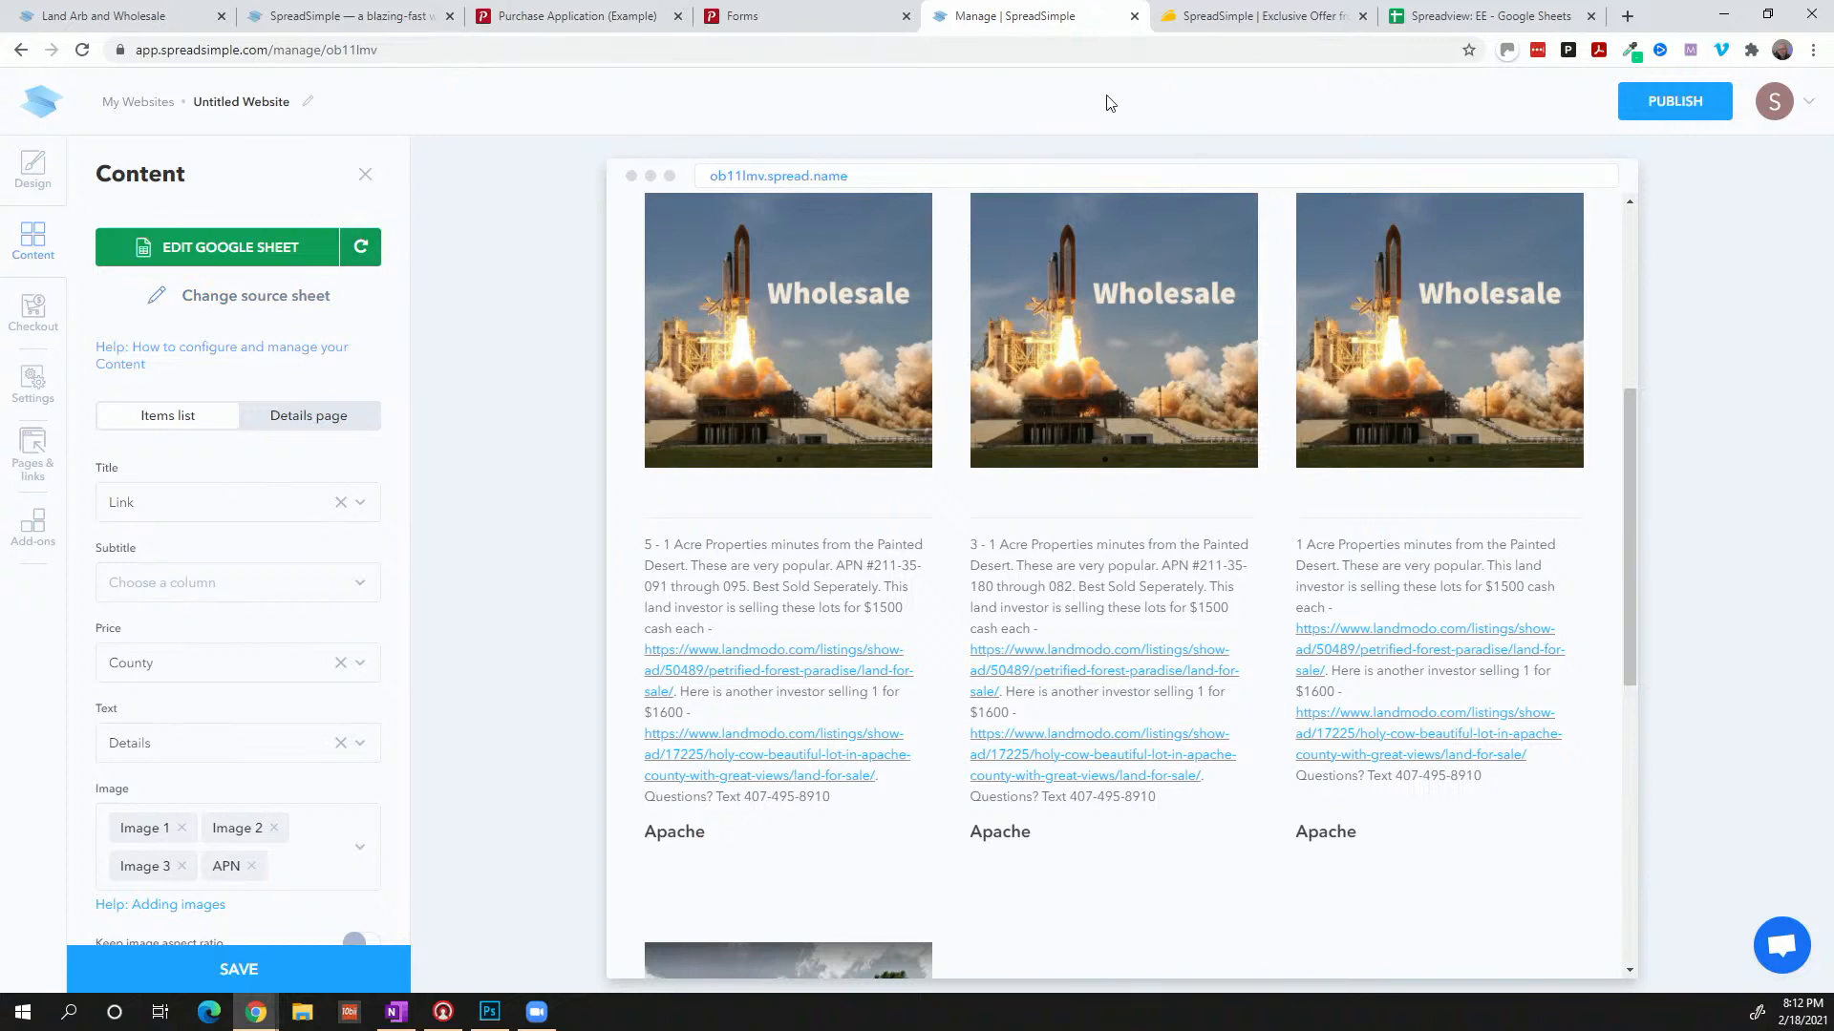
{"action": "left_click", "coordinate": [1442, 17]}
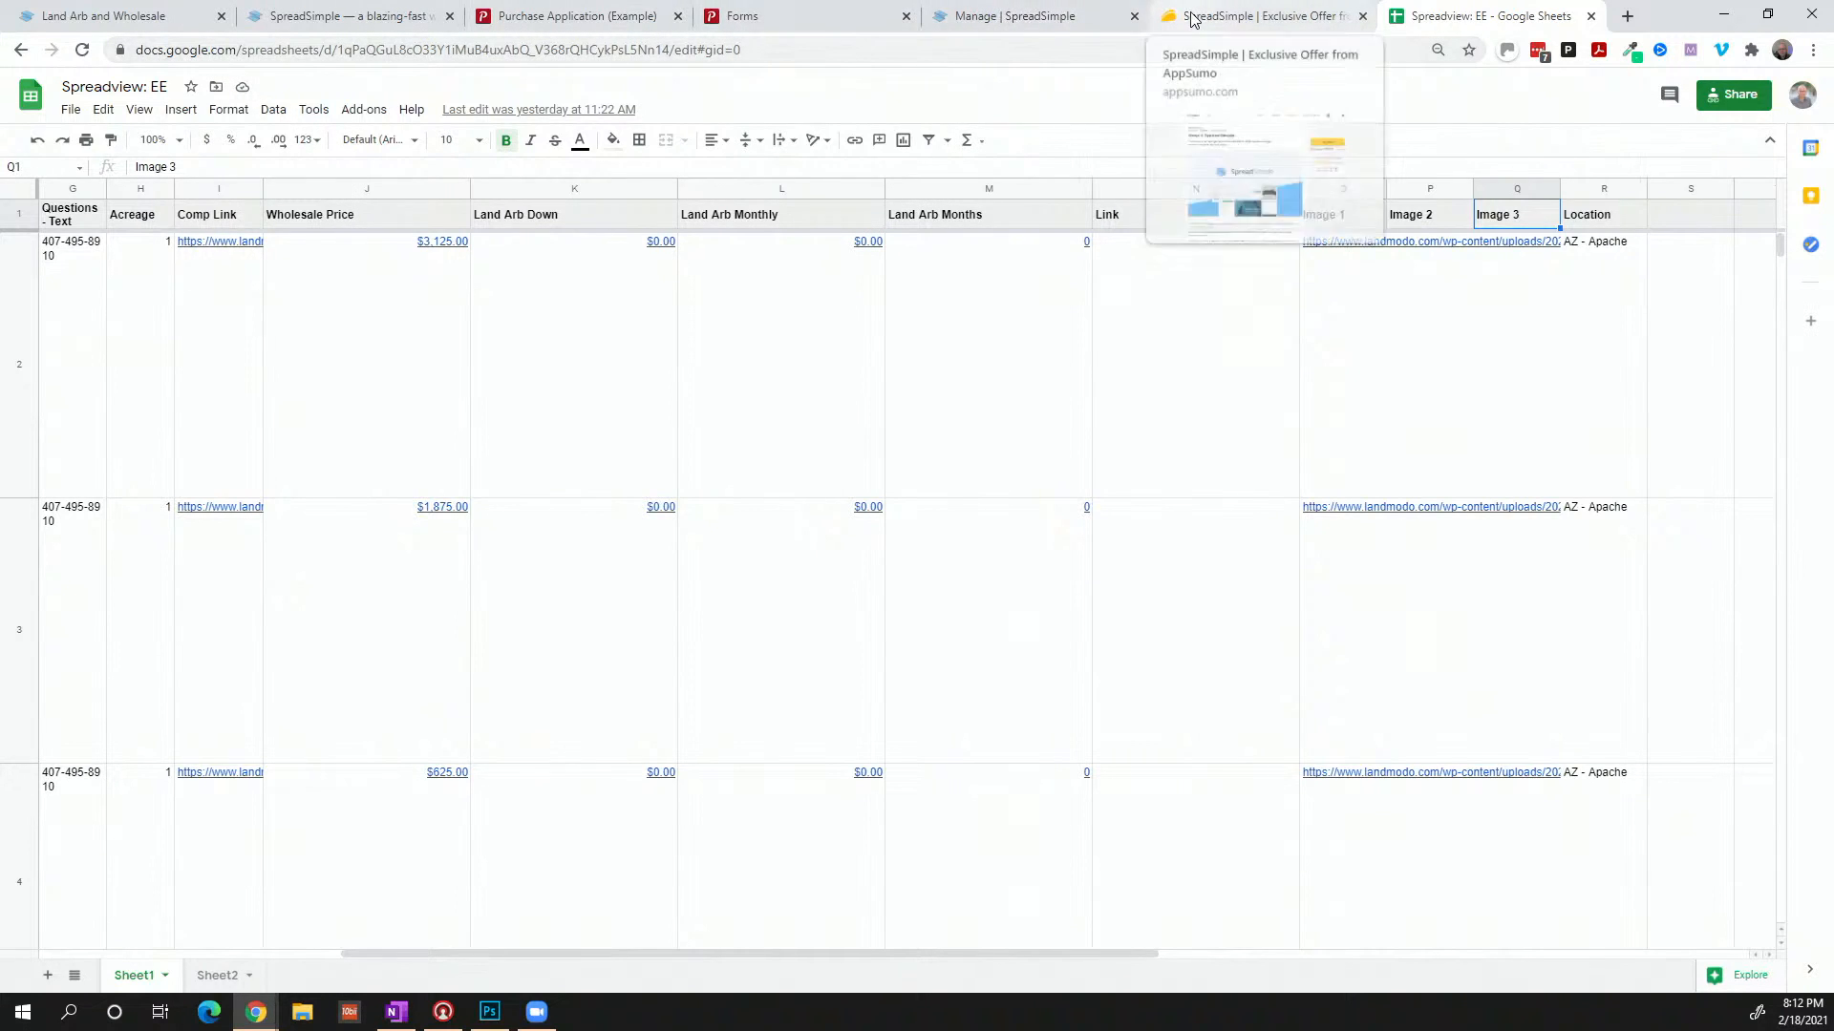
{"action": "left_click", "coordinate": [1017, 16]}
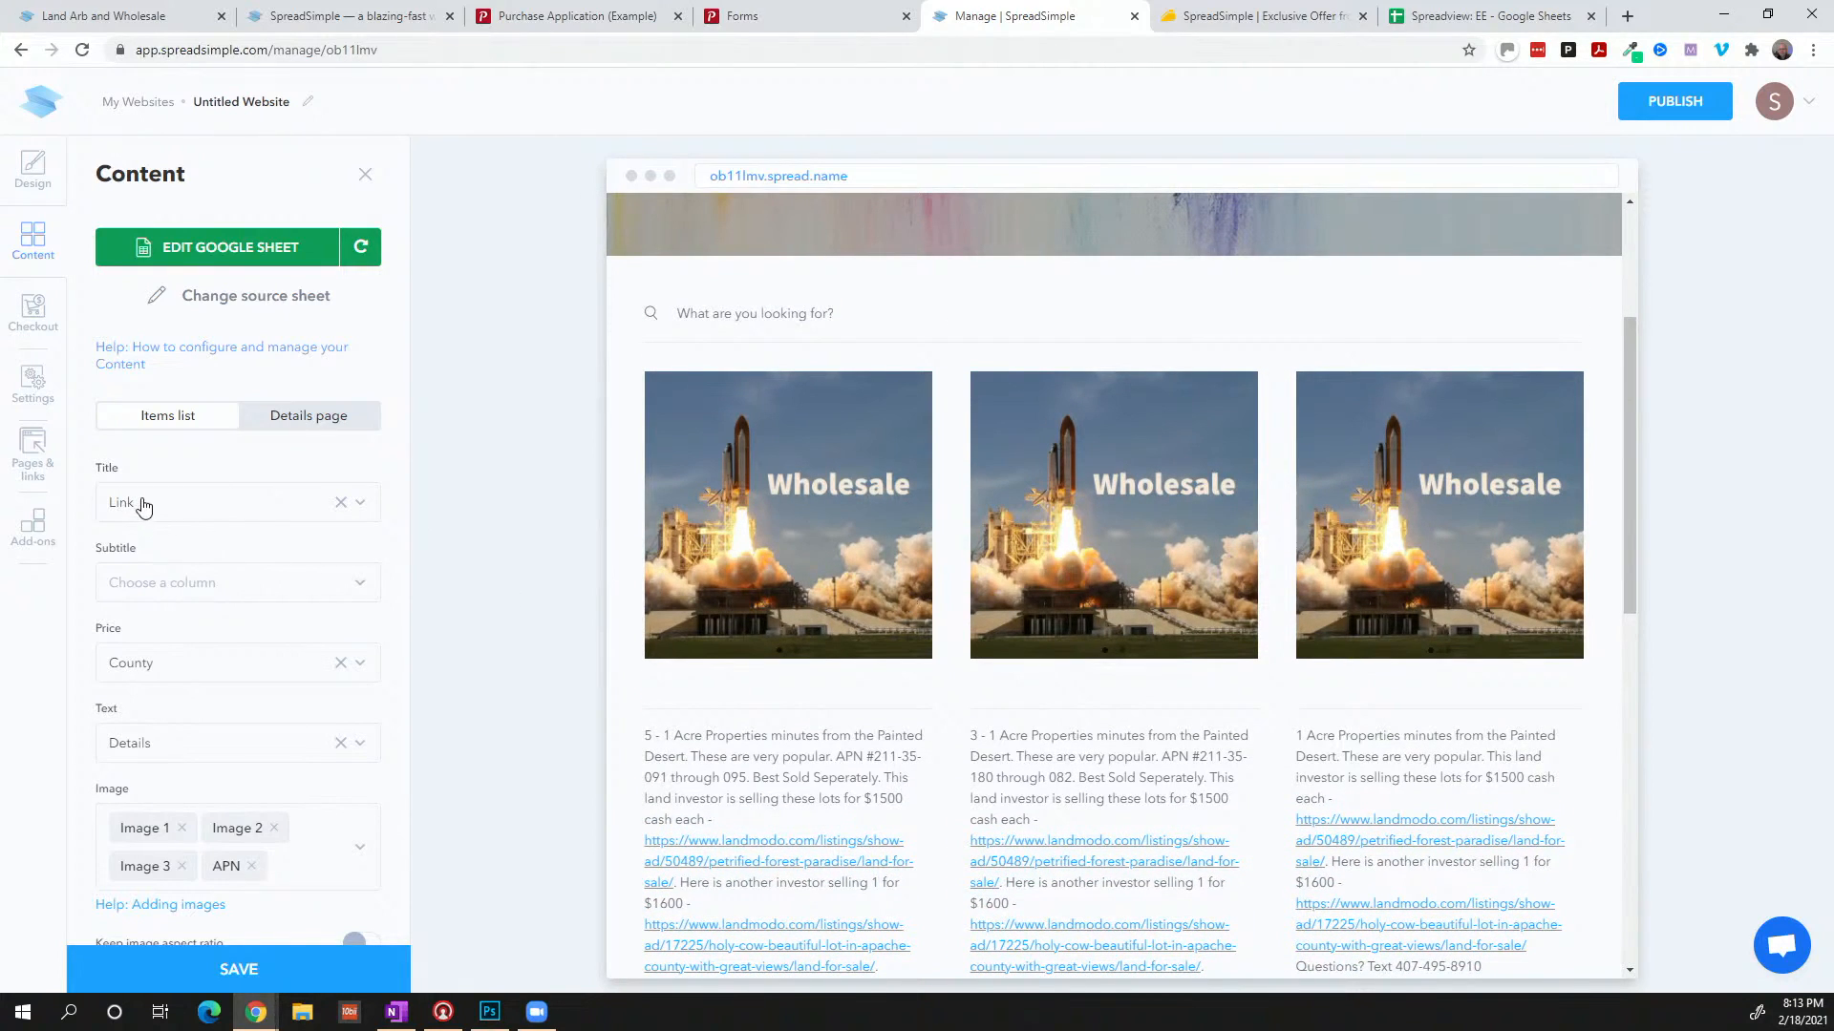
{"action": "left_click", "coordinate": [361, 503]}
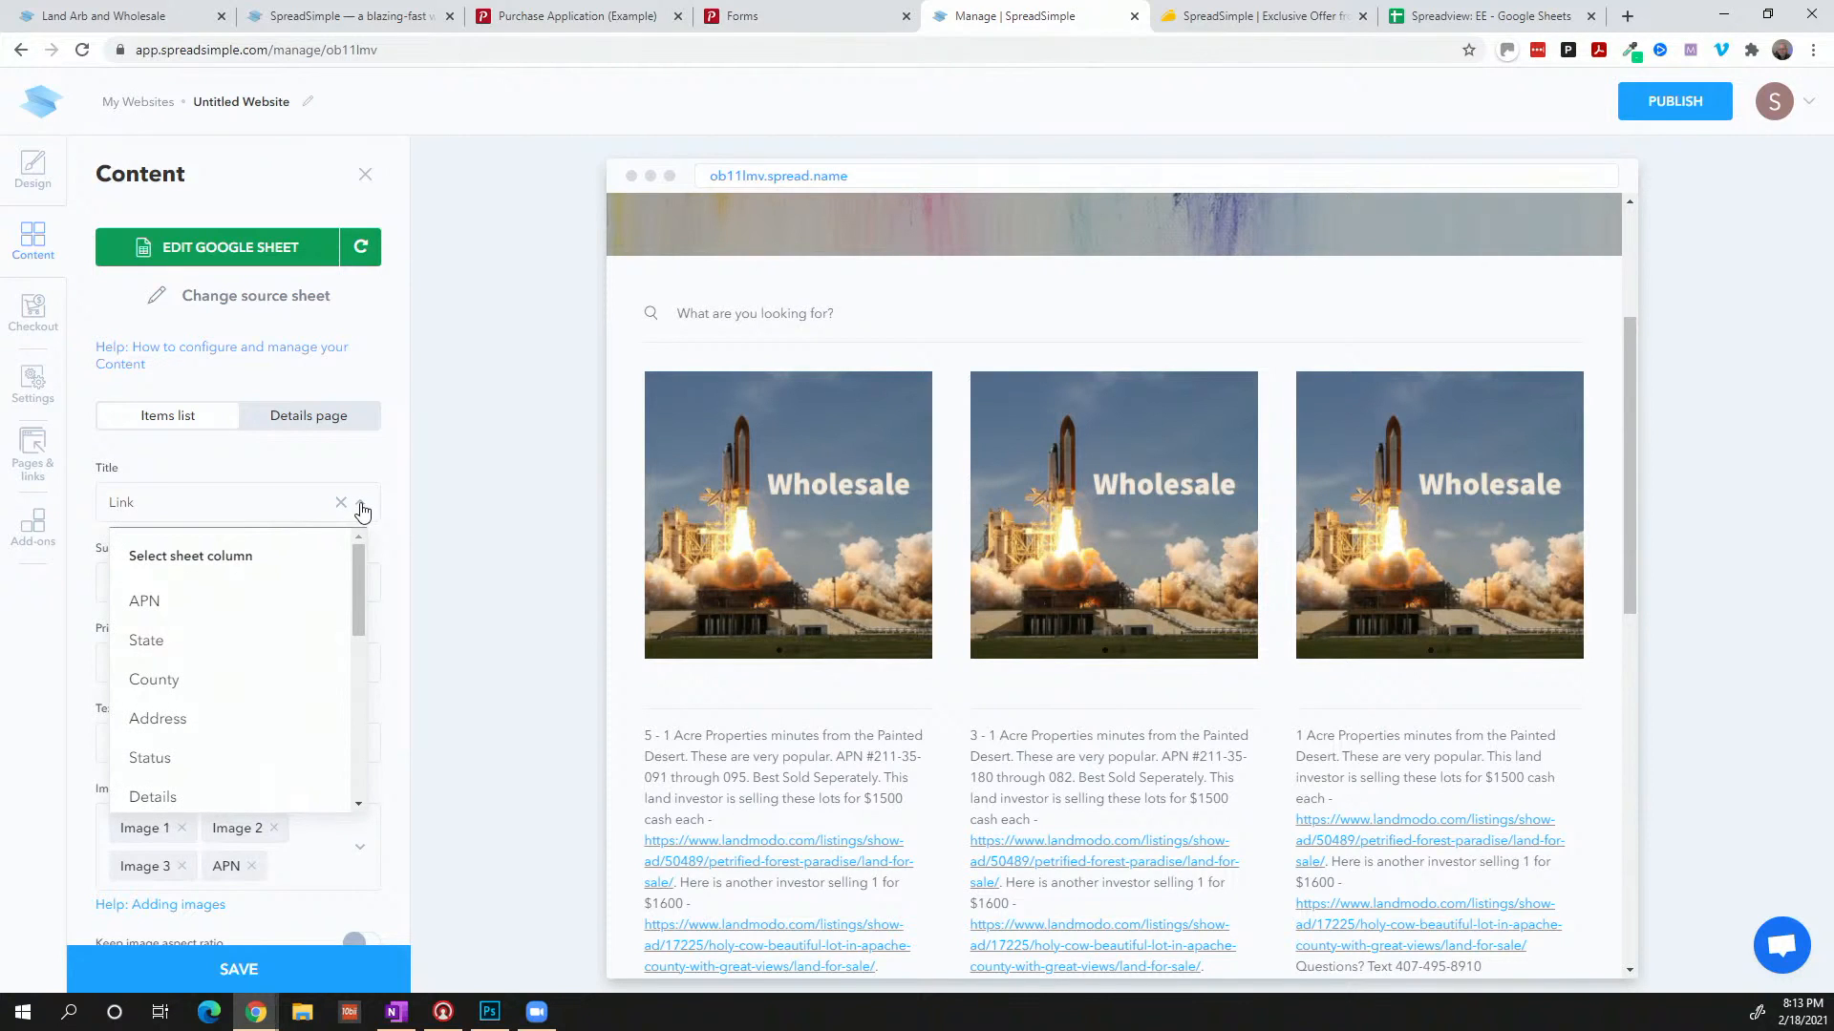
In the Spreadview: EE Google Sheet, insert a column directly before Details and give it the header "Title"
{"action": "left_click", "coordinate": [1423, 16]}
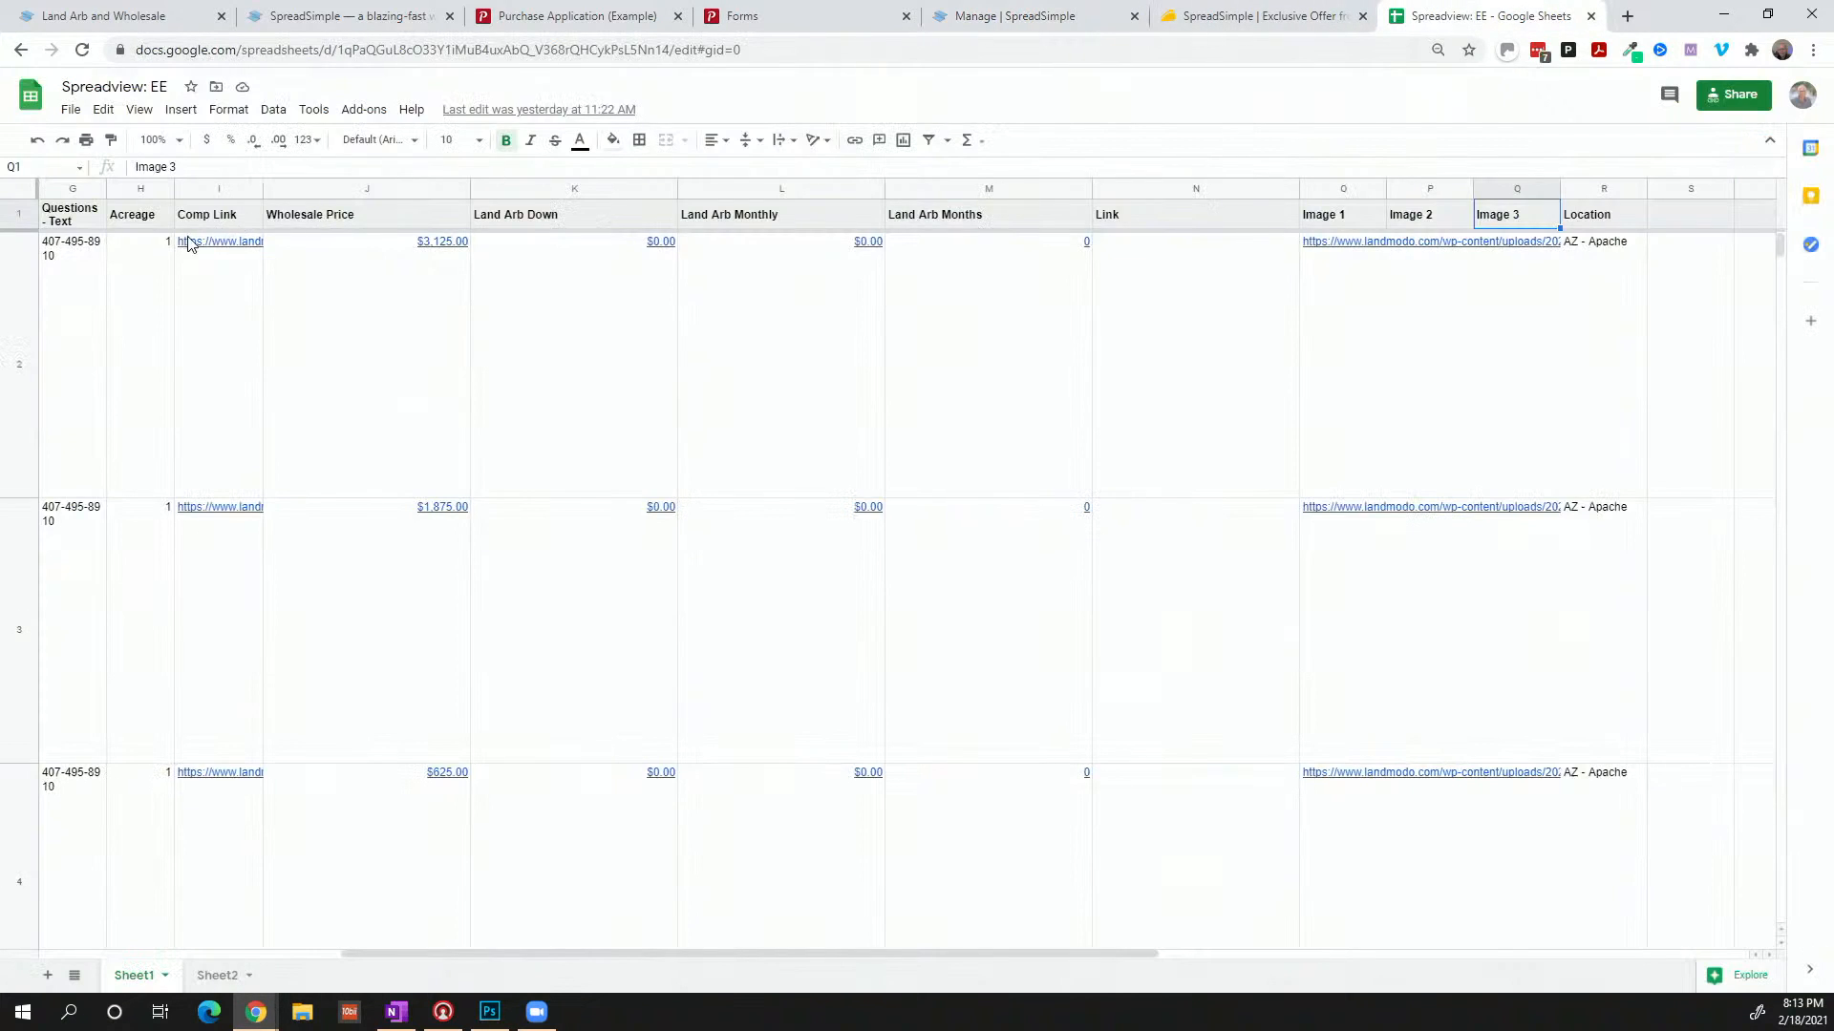
{"action": "left_click_drag", "start_coordinate": [351, 955], "coordinate": [179, 955]}
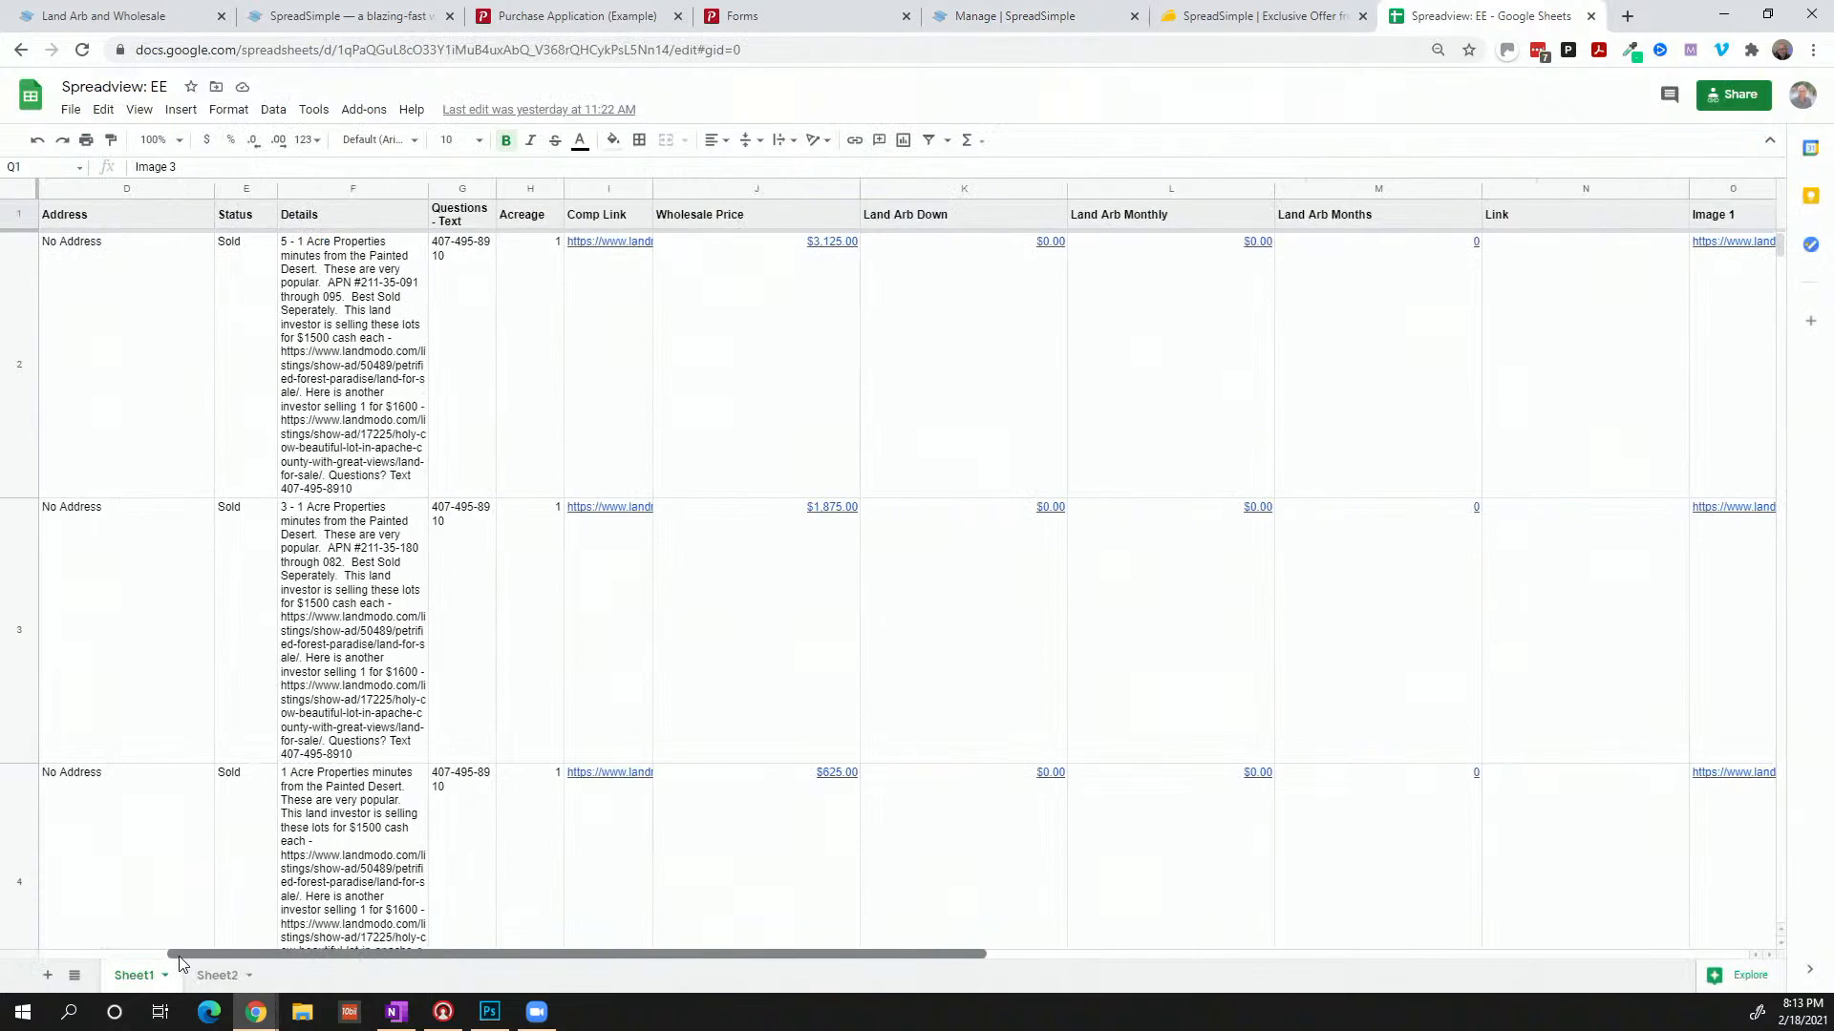
{"action": "left_click", "coordinate": [302, 188]}
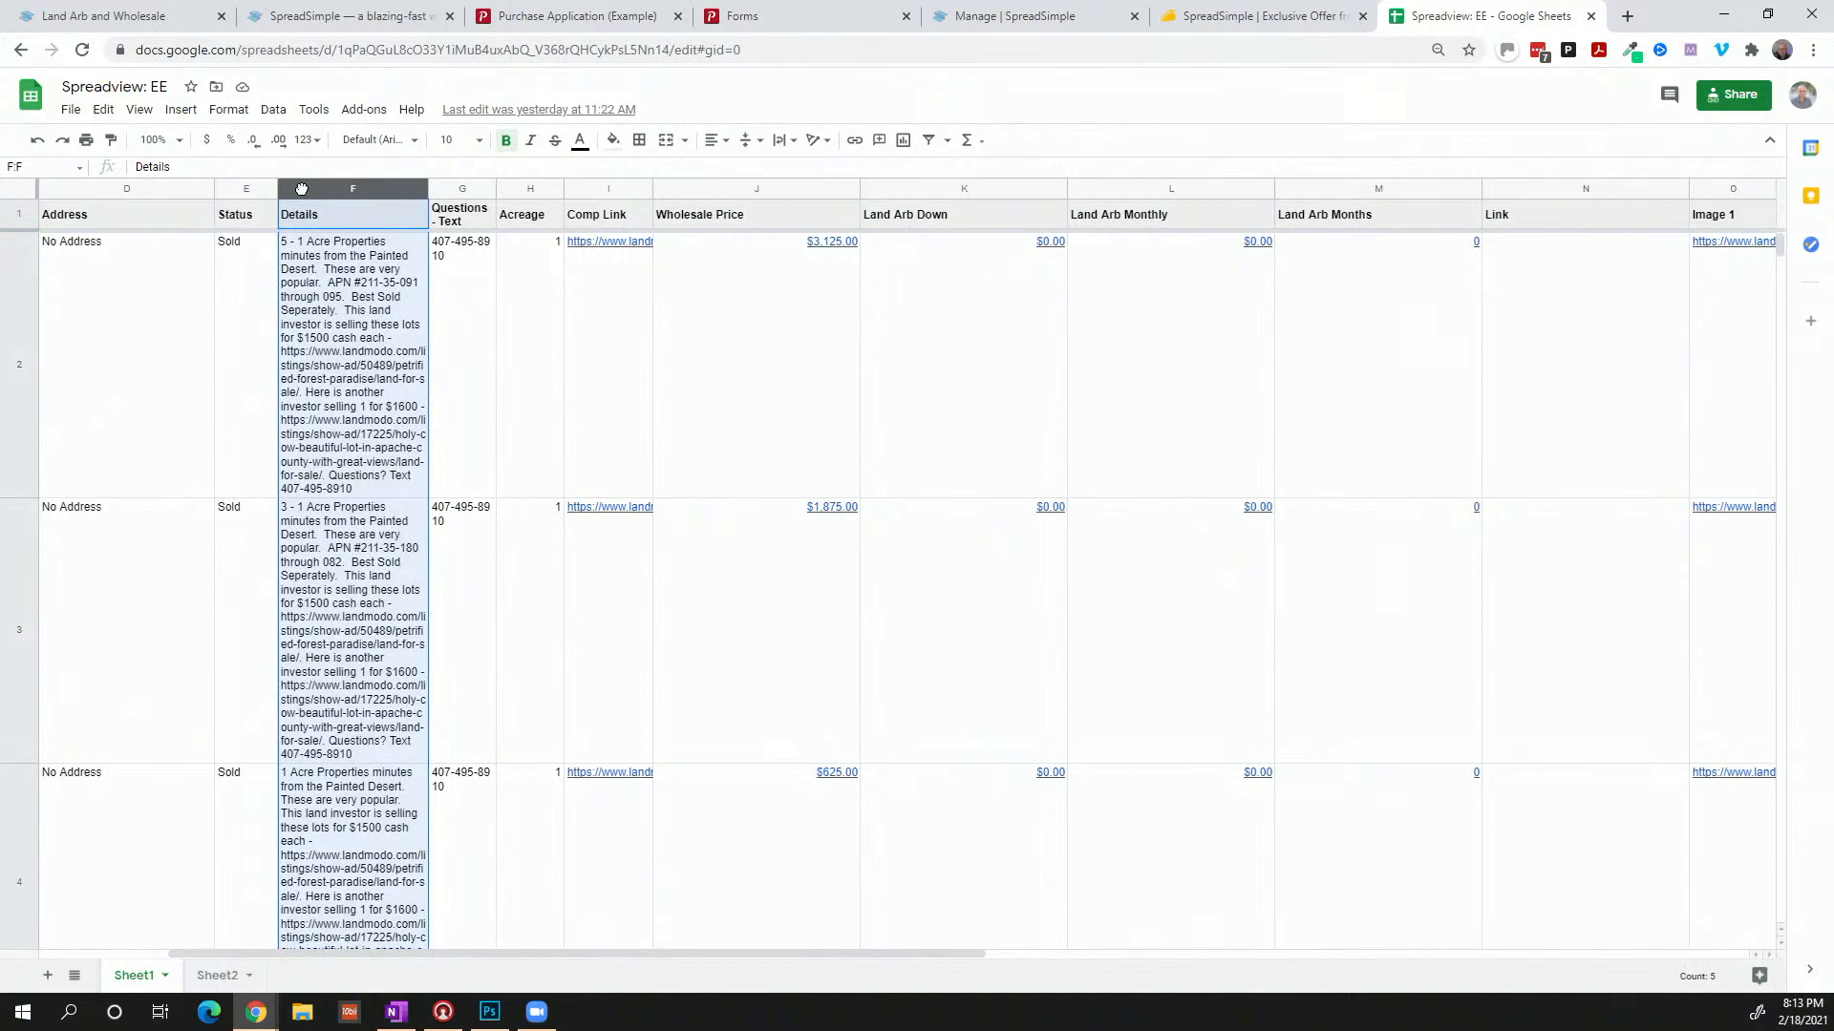
{"action": "key", "text": "ctrl+plus"}
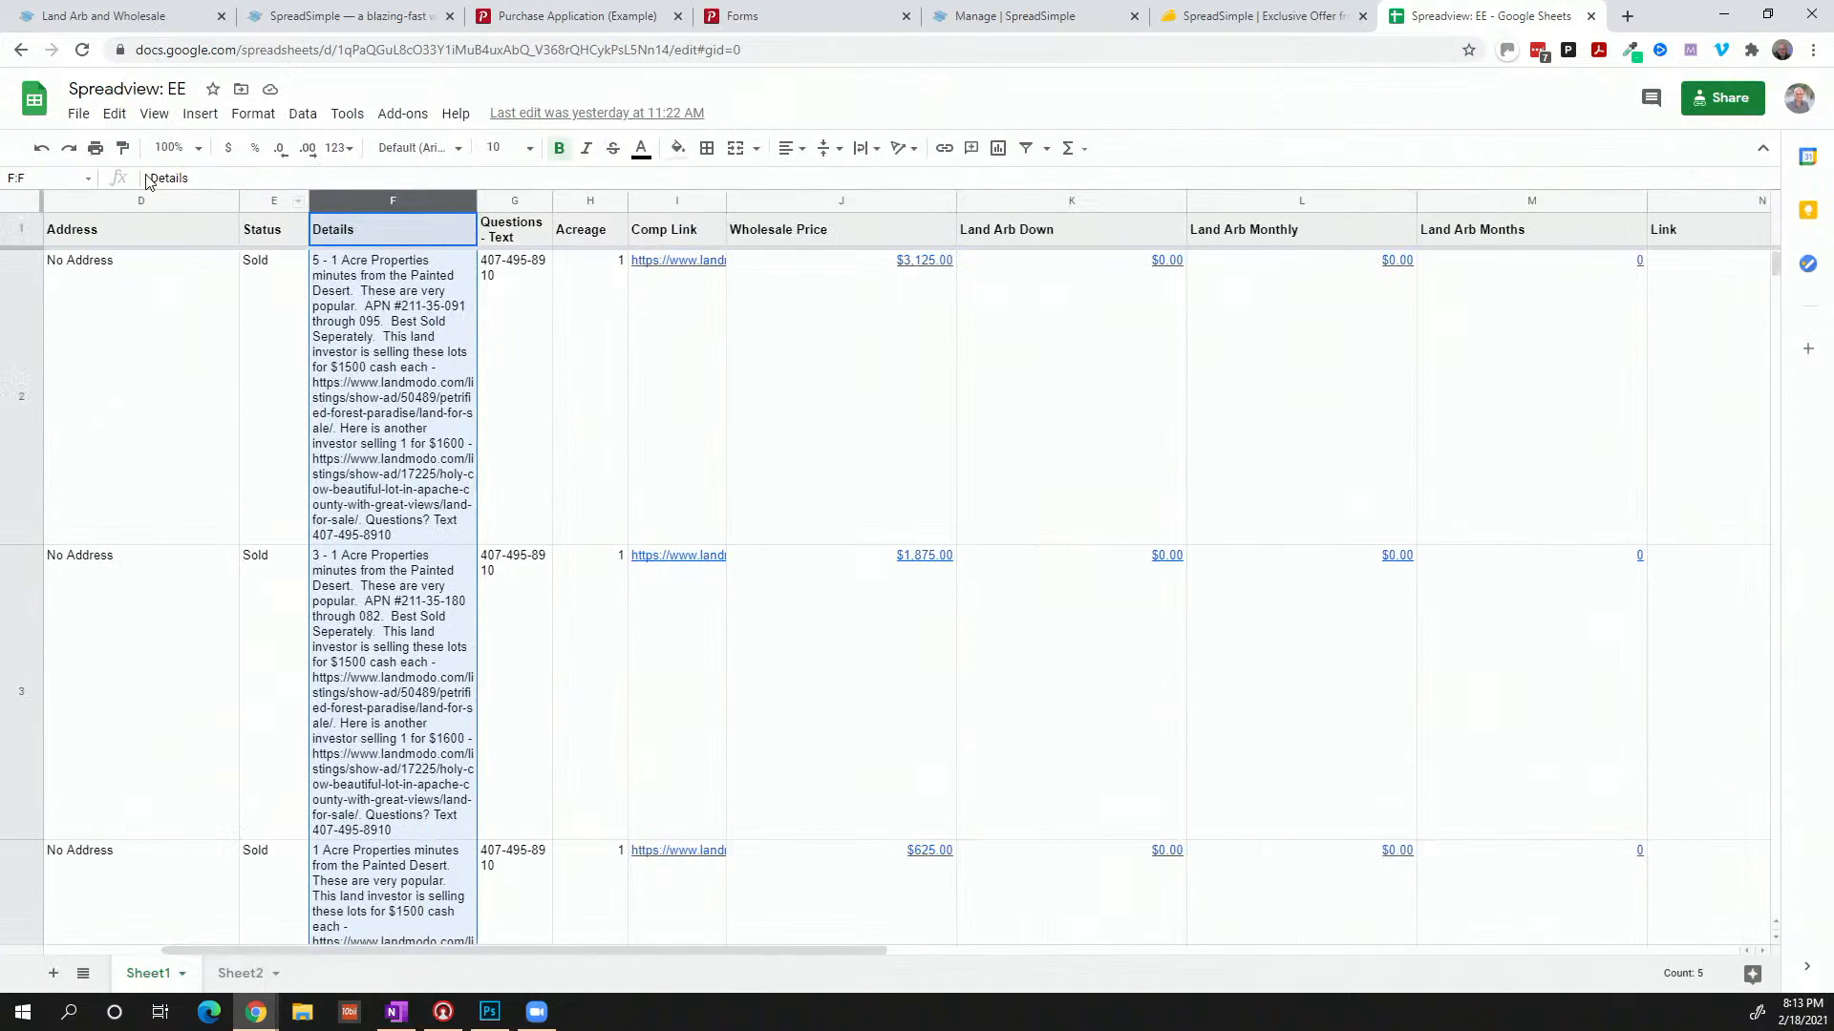
{"action": "left_click", "coordinate": [188, 115]}
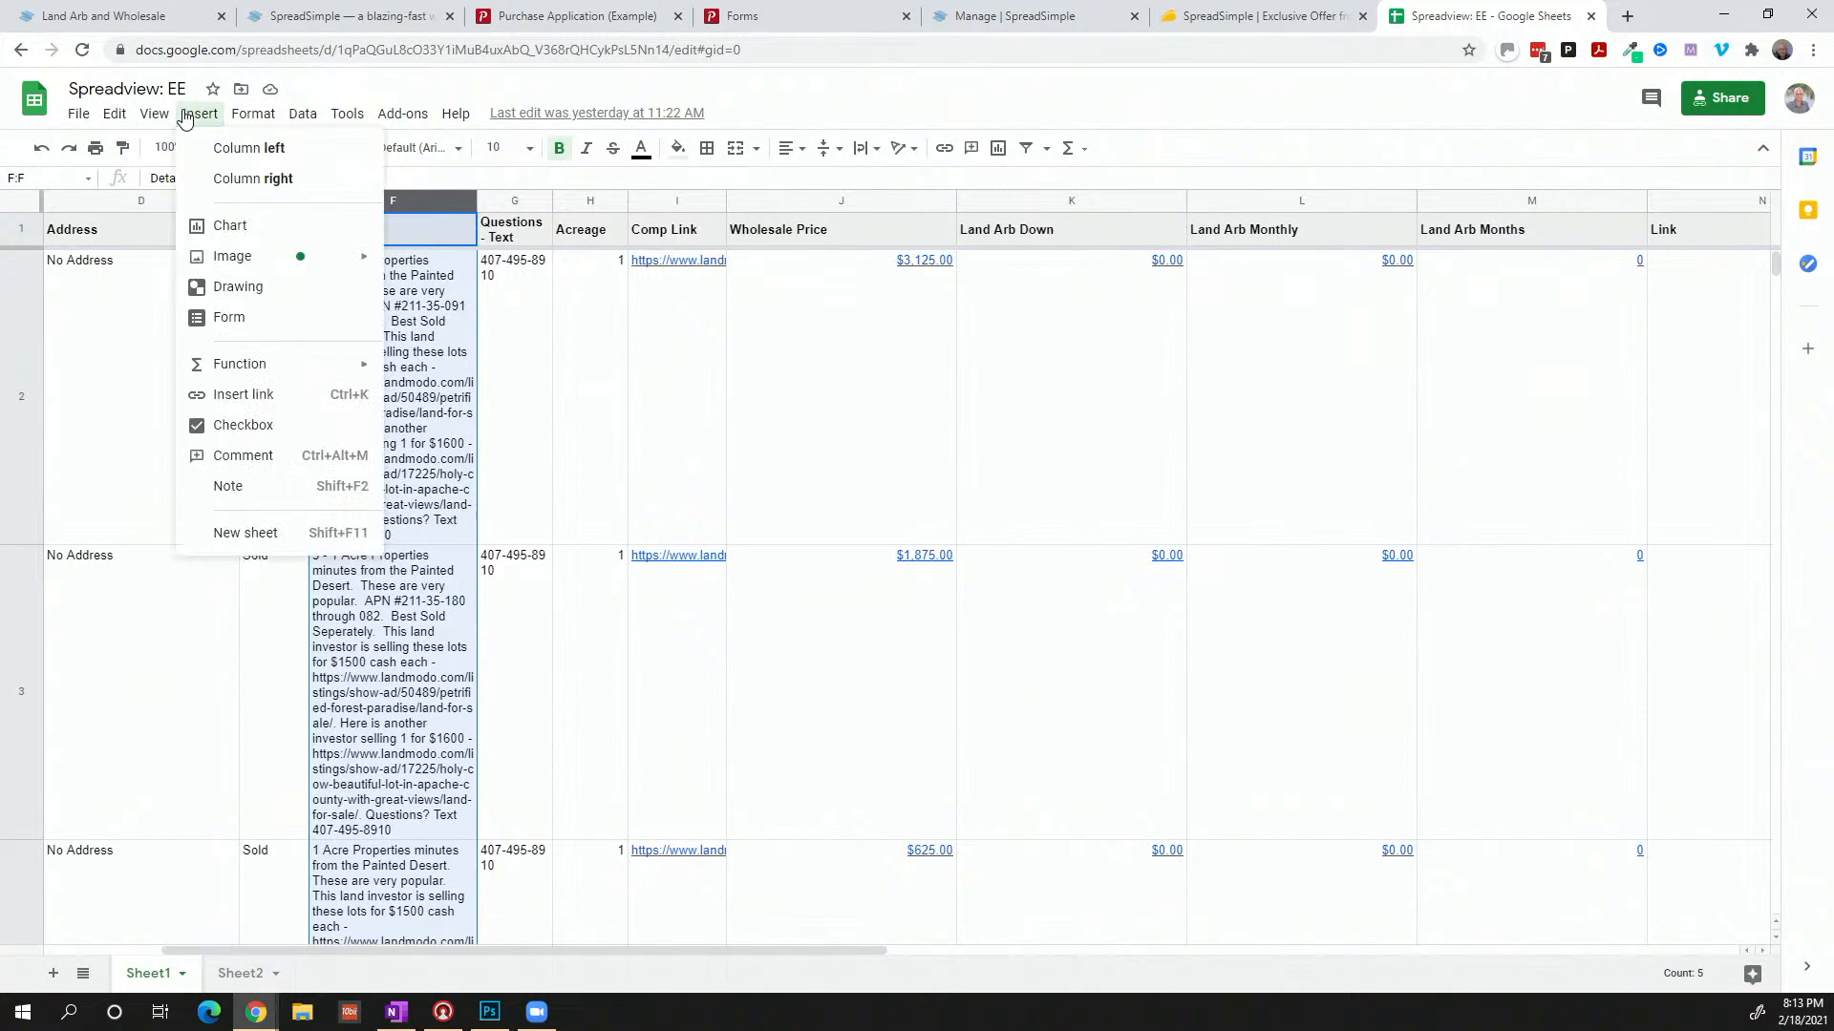
{"action": "left_click", "coordinate": [247, 148]}
{"action": "left_click", "coordinate": [409, 234]}
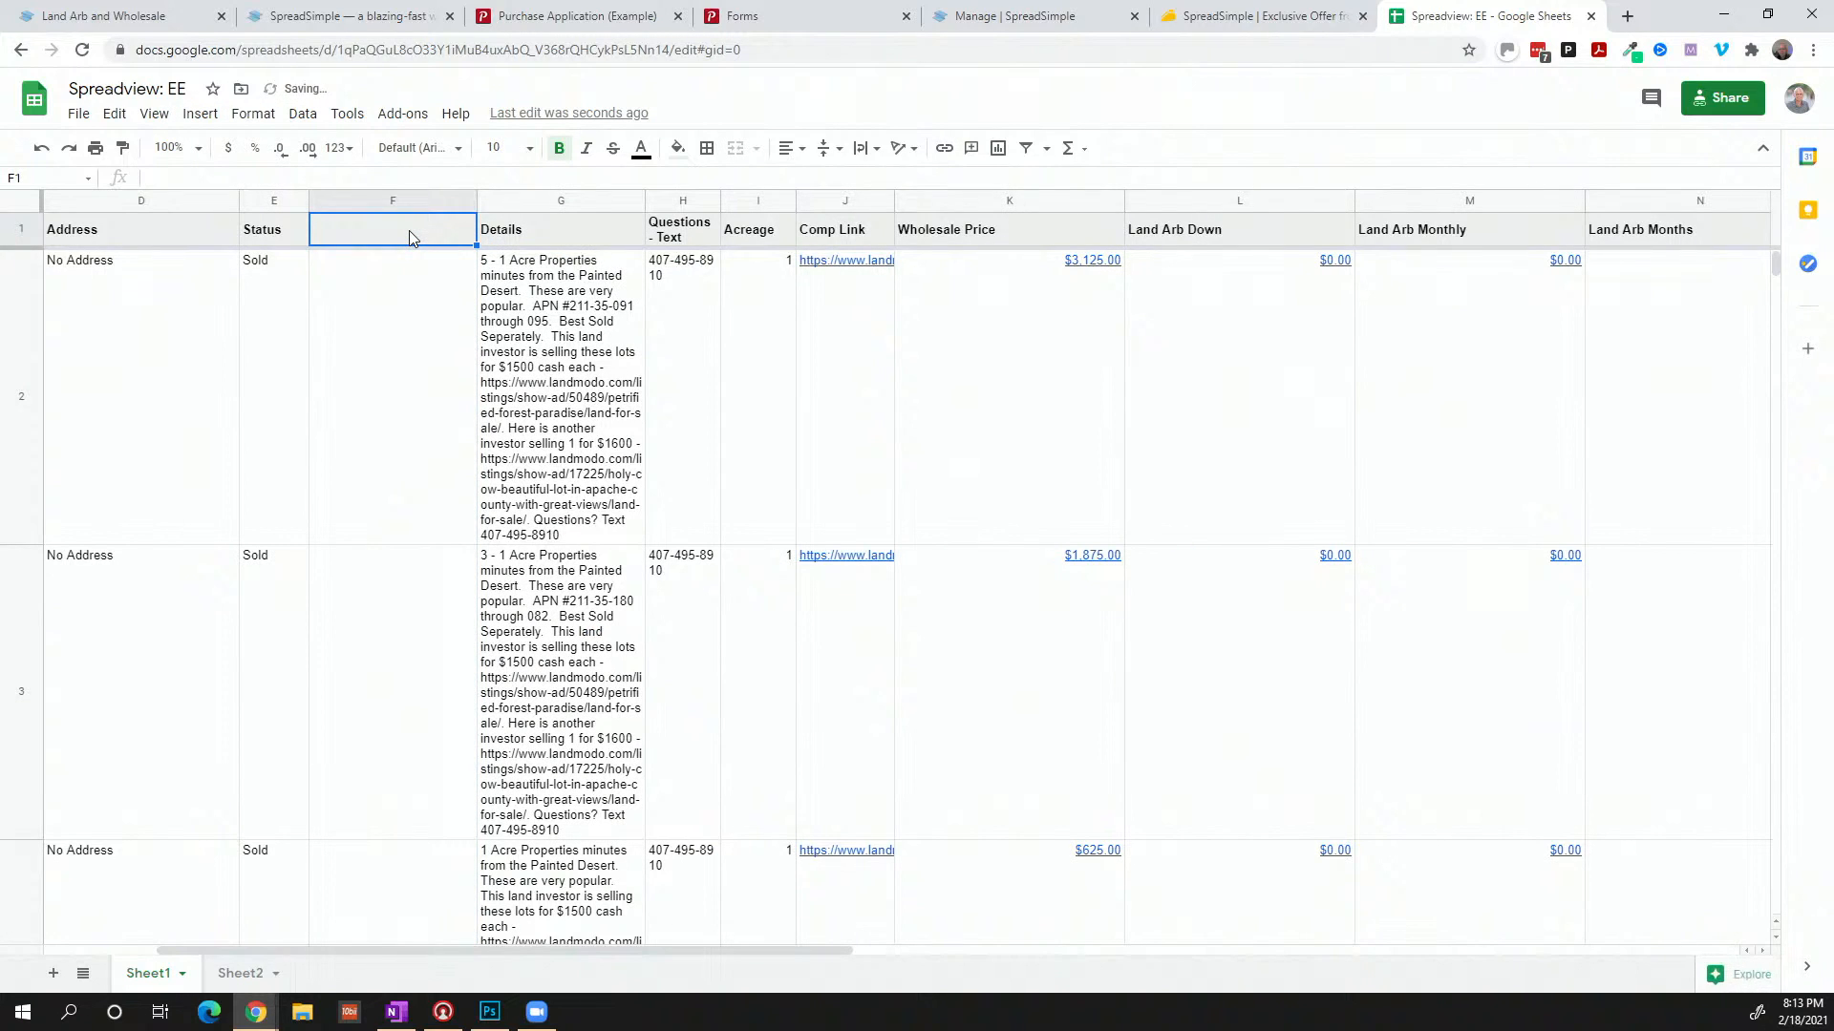
{"action": "type", "text": "Title"}
{"action": "key", "text": "Return"}
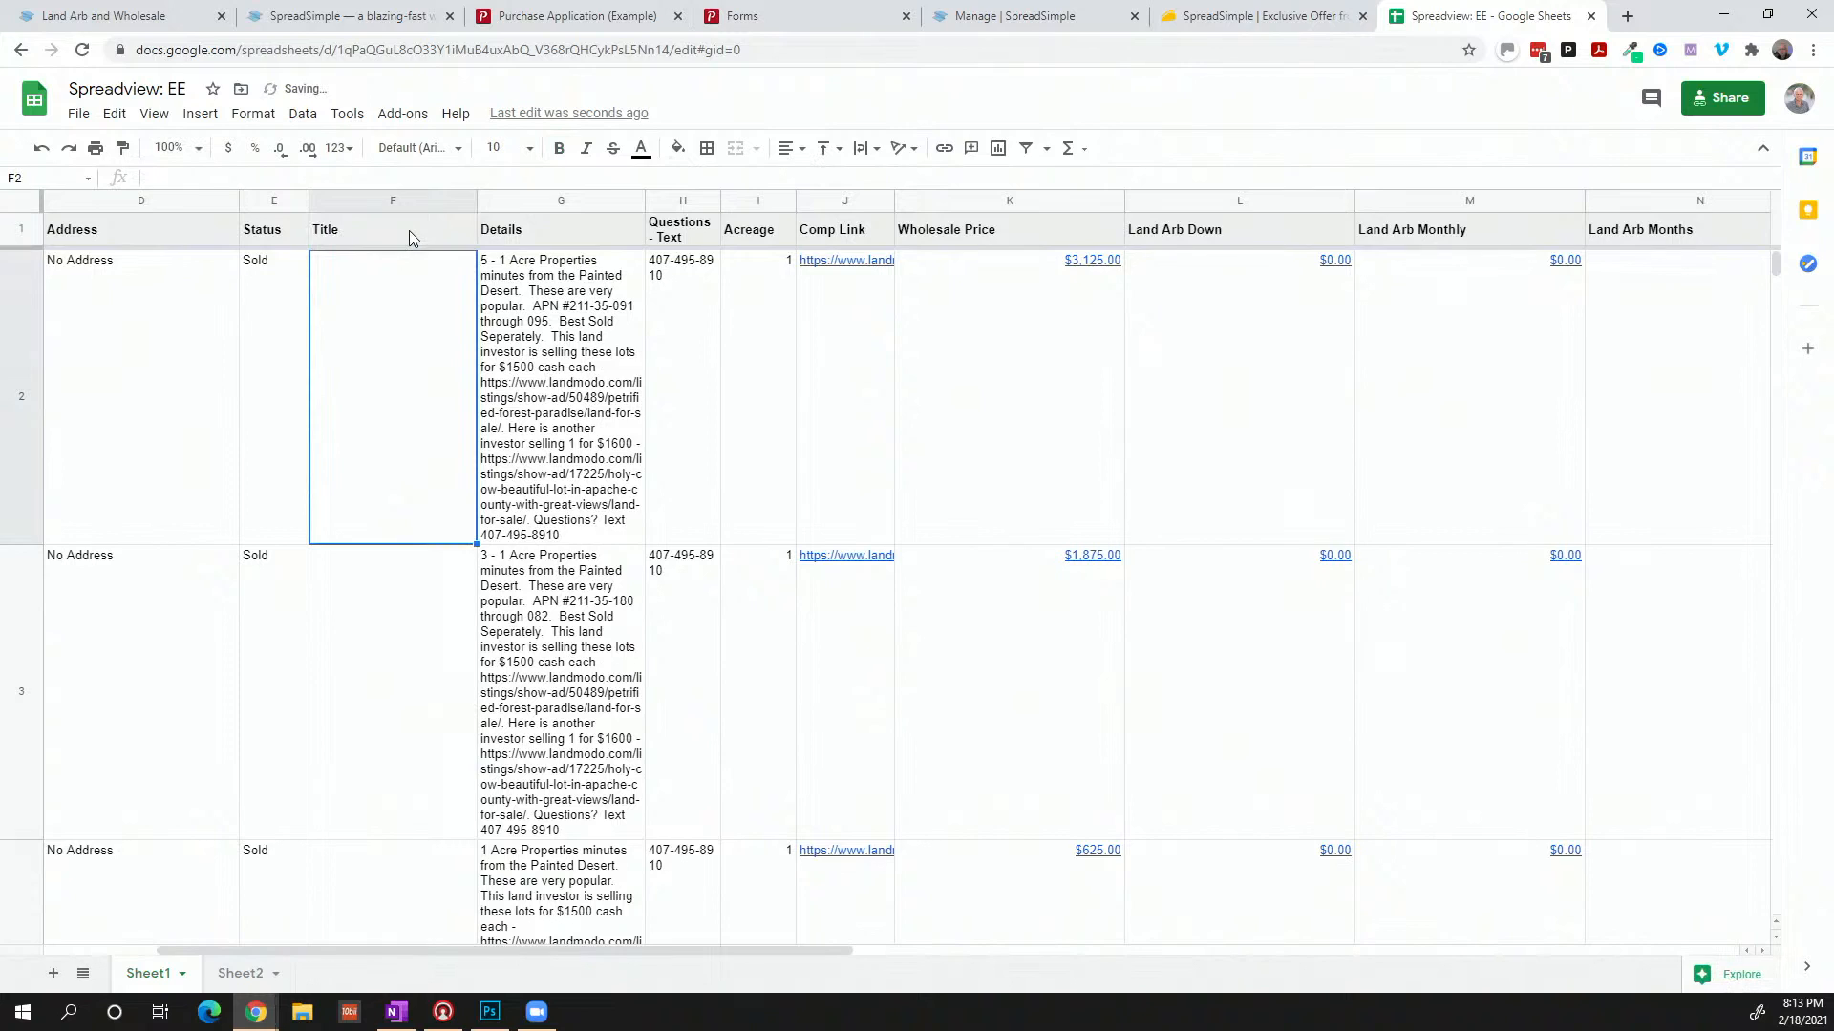
Enter the titles "Awesome 5 Acre Property" and "Awesome 3 Acre Property" for the first two listings in the Title column
{"action": "type", "text": "Awesome"}
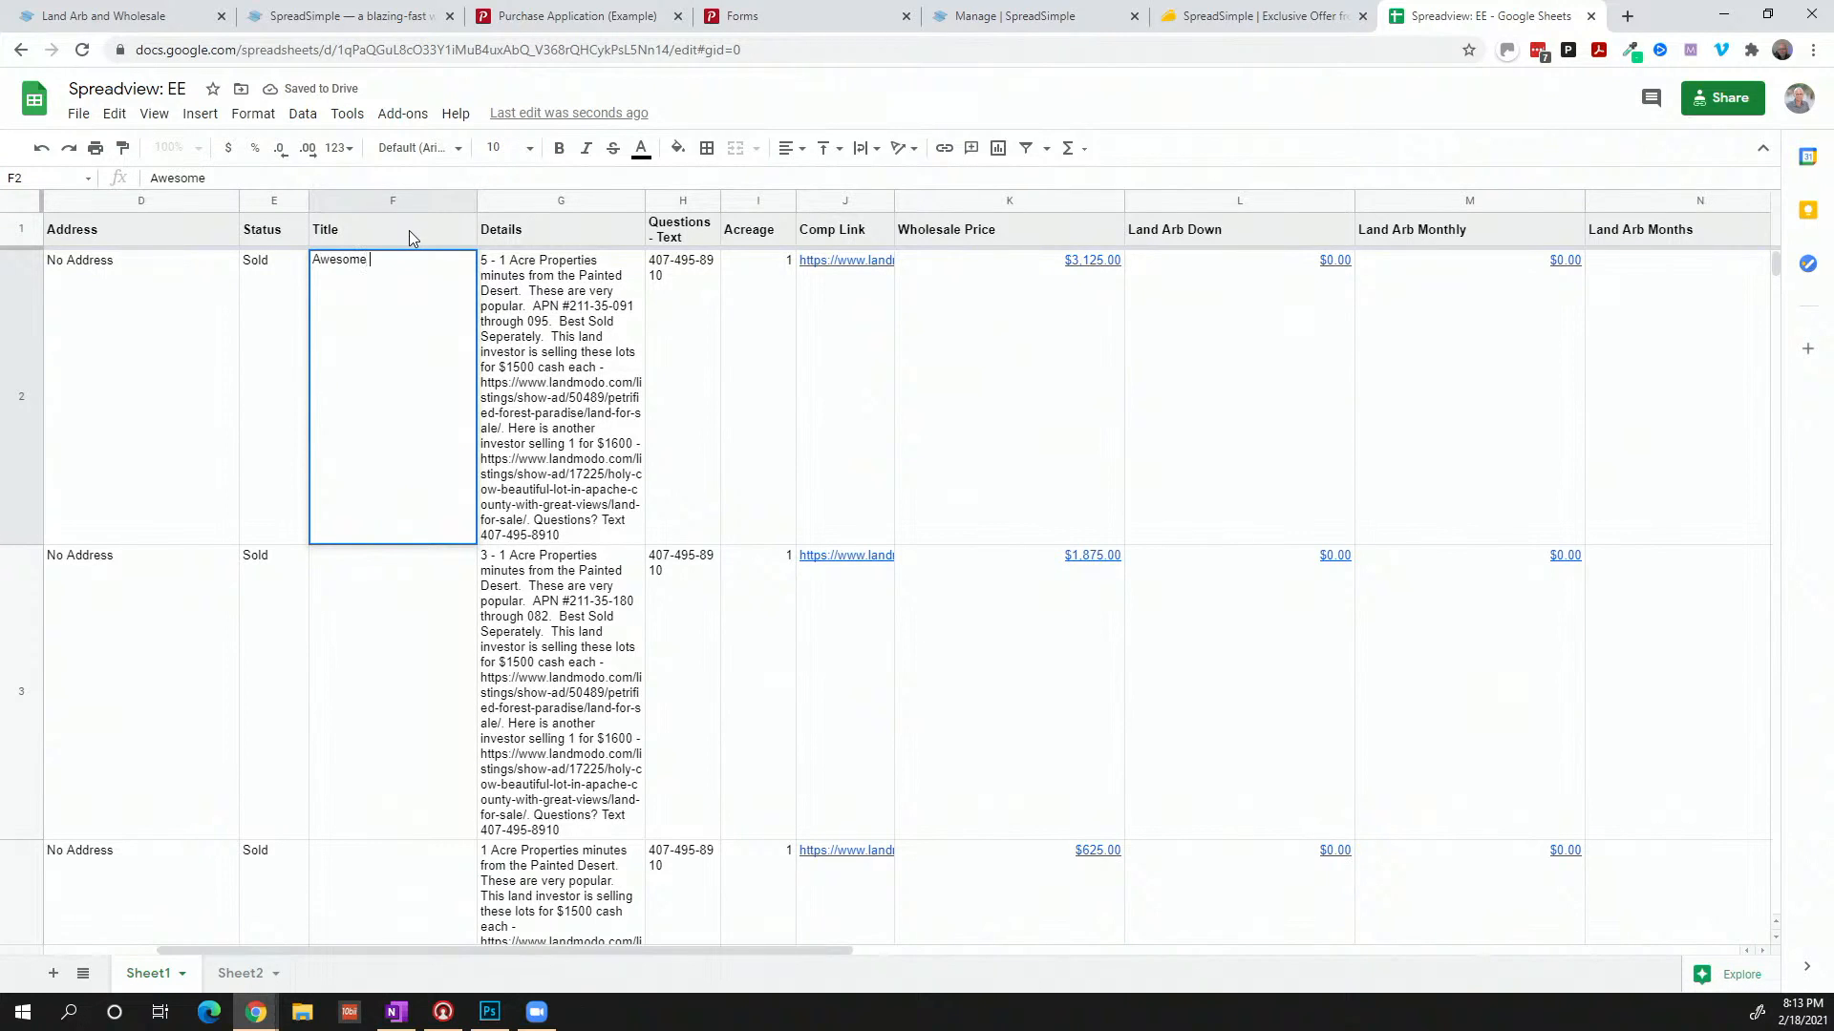
{"action": "type", "text": " 5 Acre Property"}
{"action": "key", "text": "Return"}
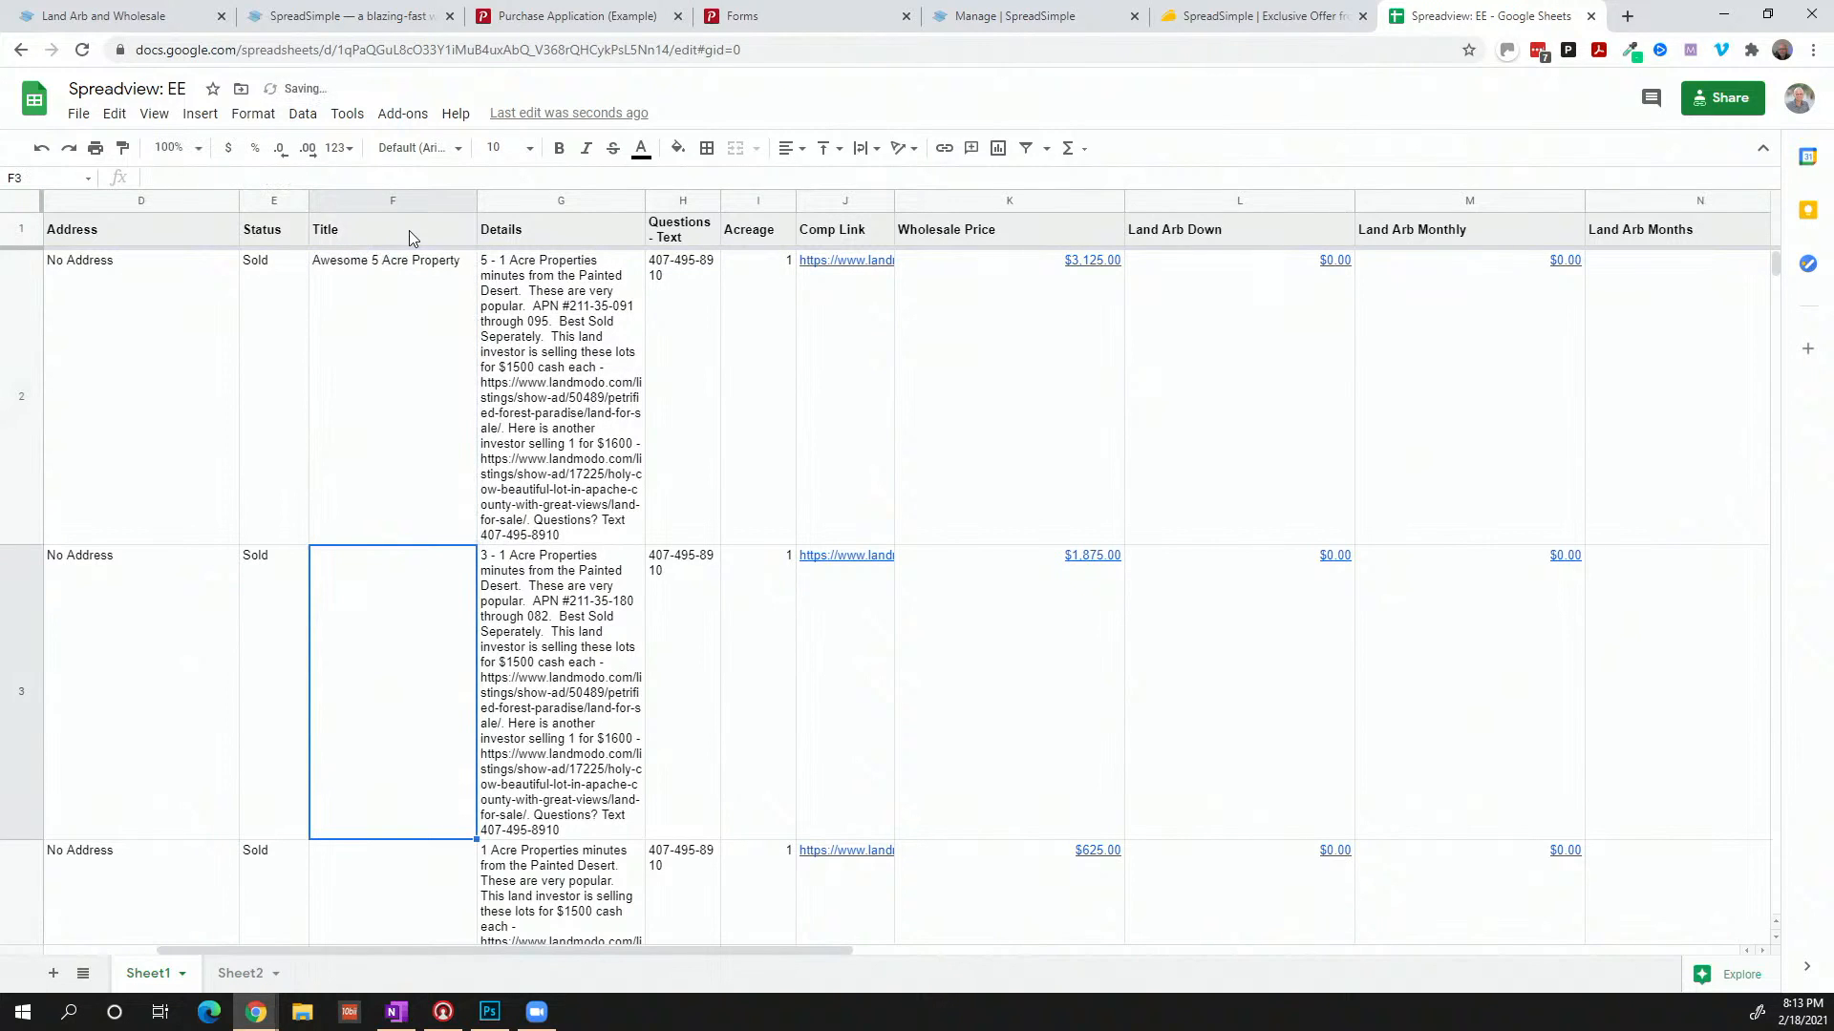
{"action": "type", "text": "Awes"}
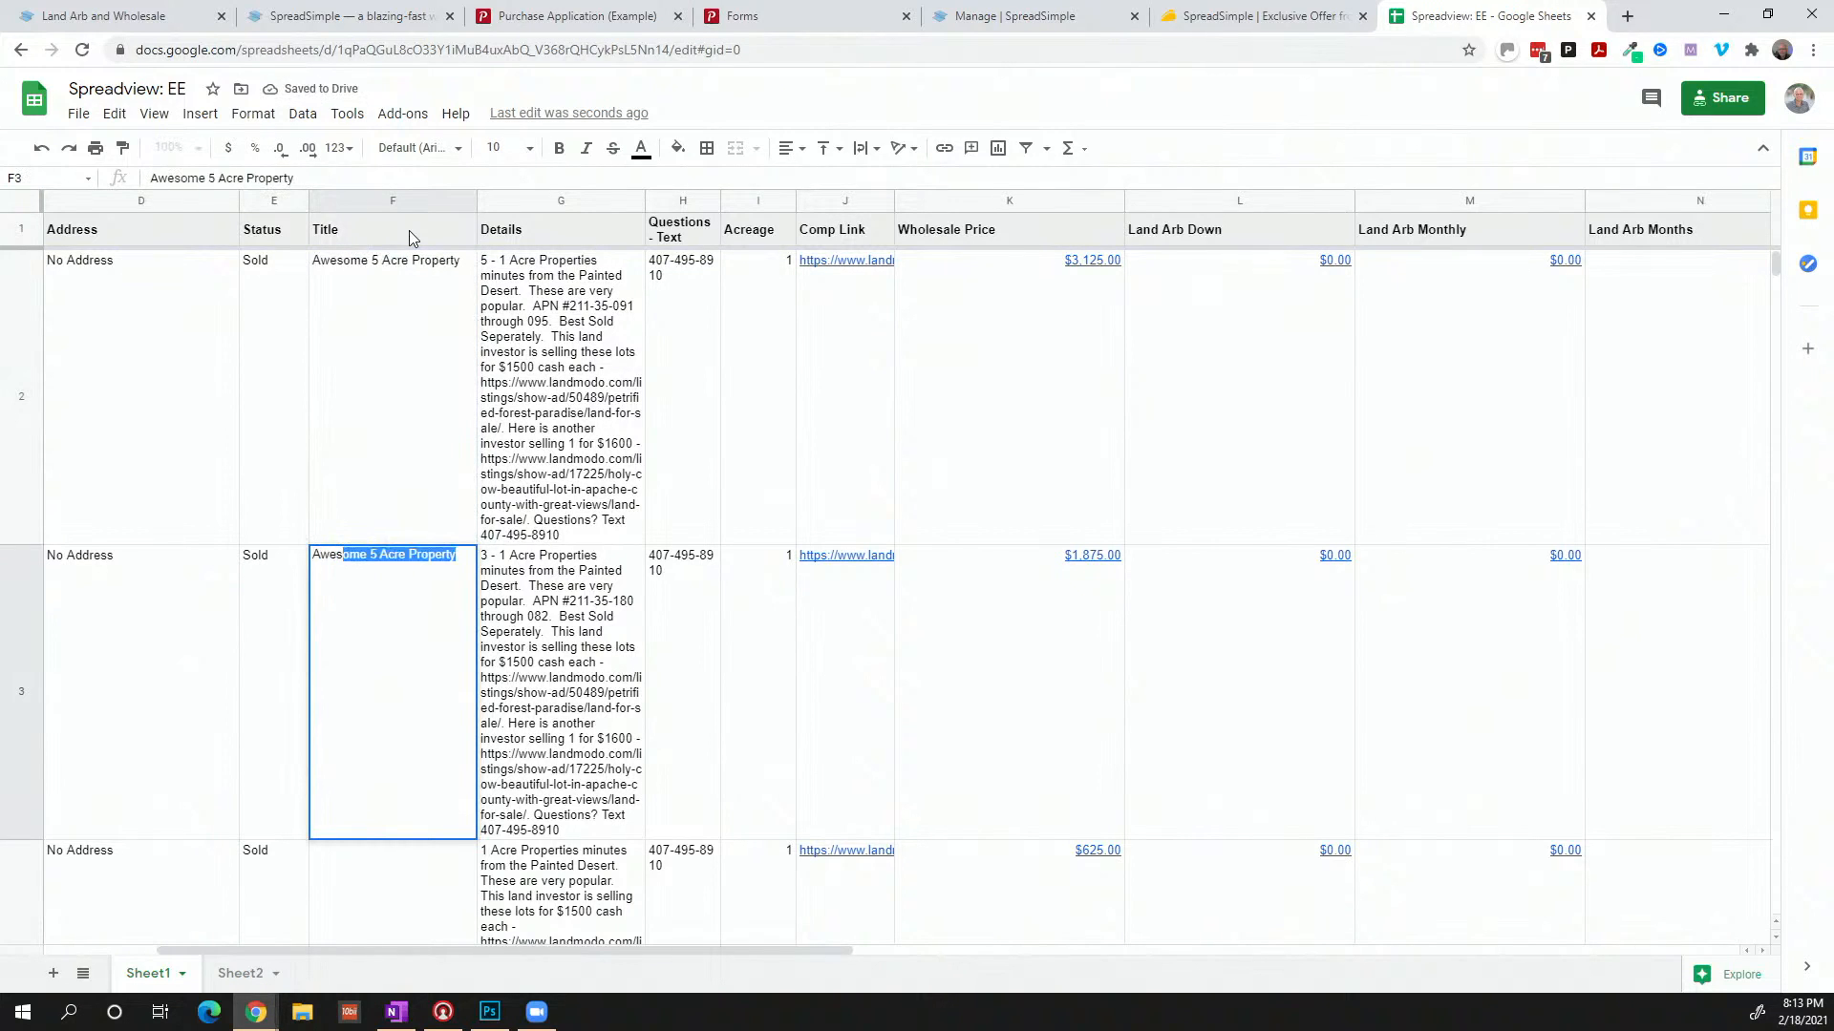
{"action": "type", "text": "ome 3 Ac"}
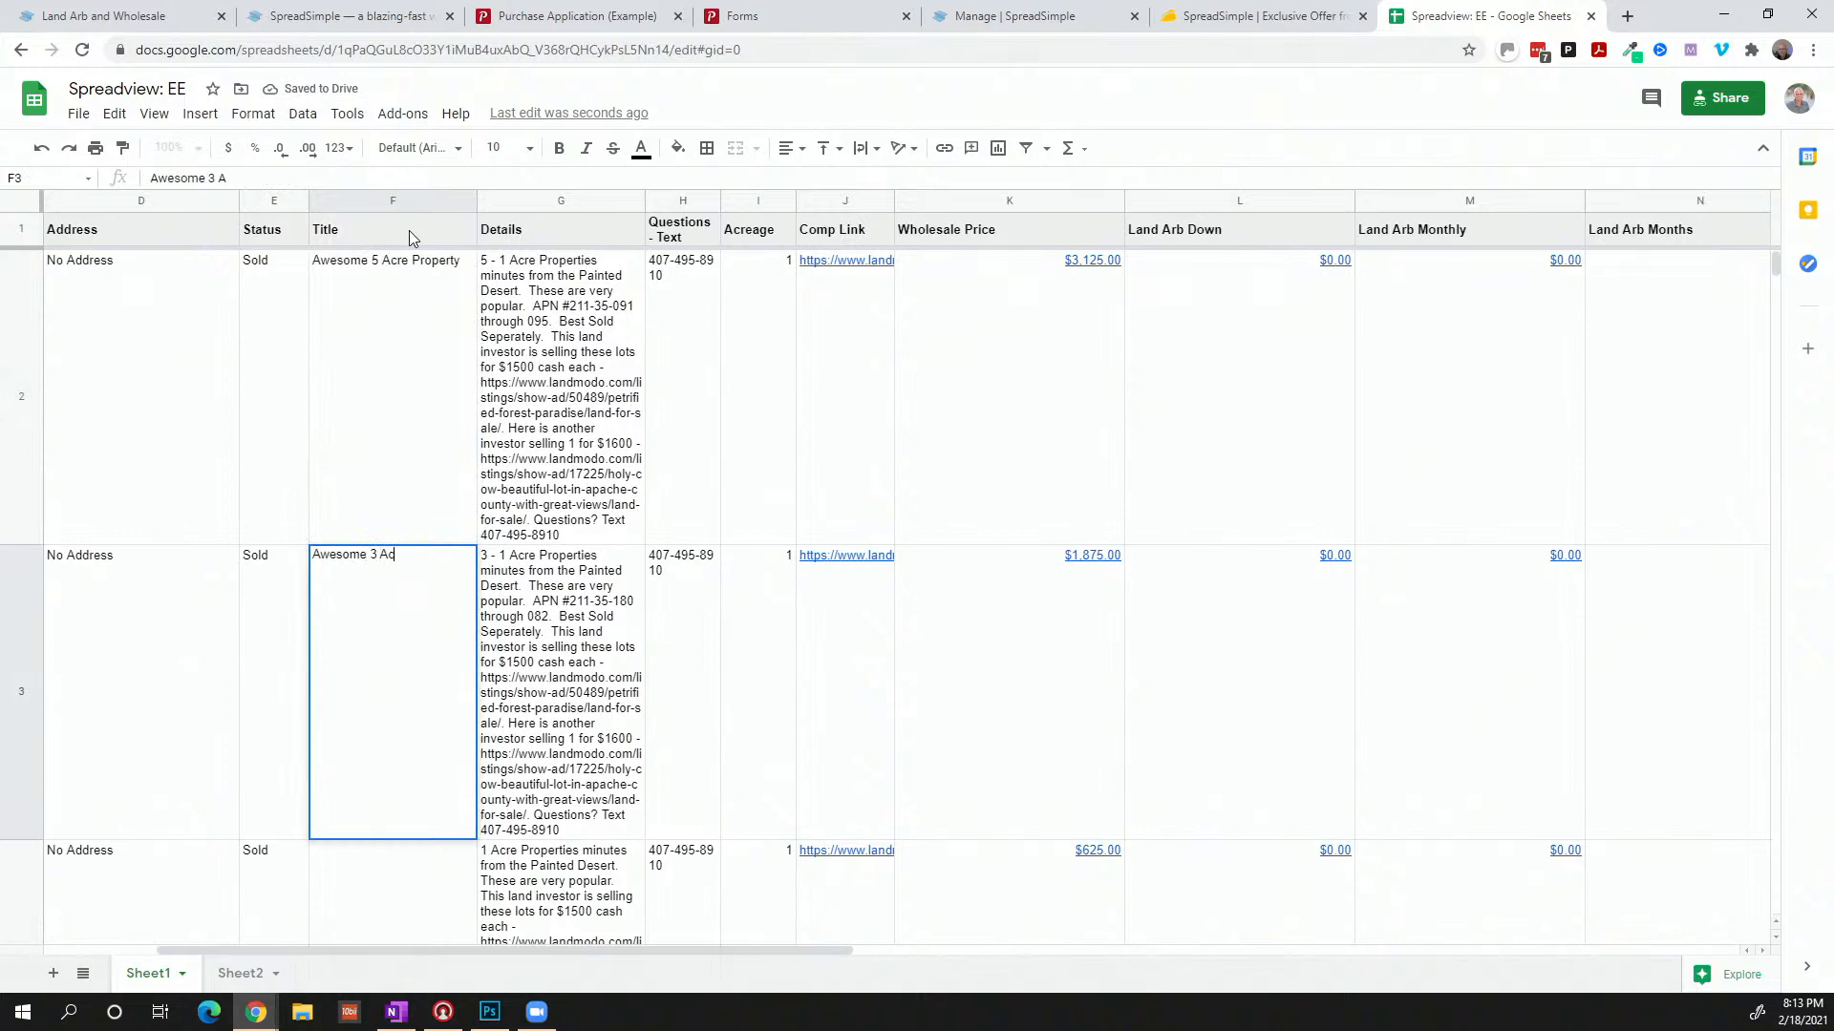
{"action": "type", "text": "re Property"}
{"action": "key", "text": "Return"}
Title the third listing "Must Sell this 1 acre property" and the fourth "Double Lot - Must See", and return to the first listing's title
{"action": "type", "text": "1"}
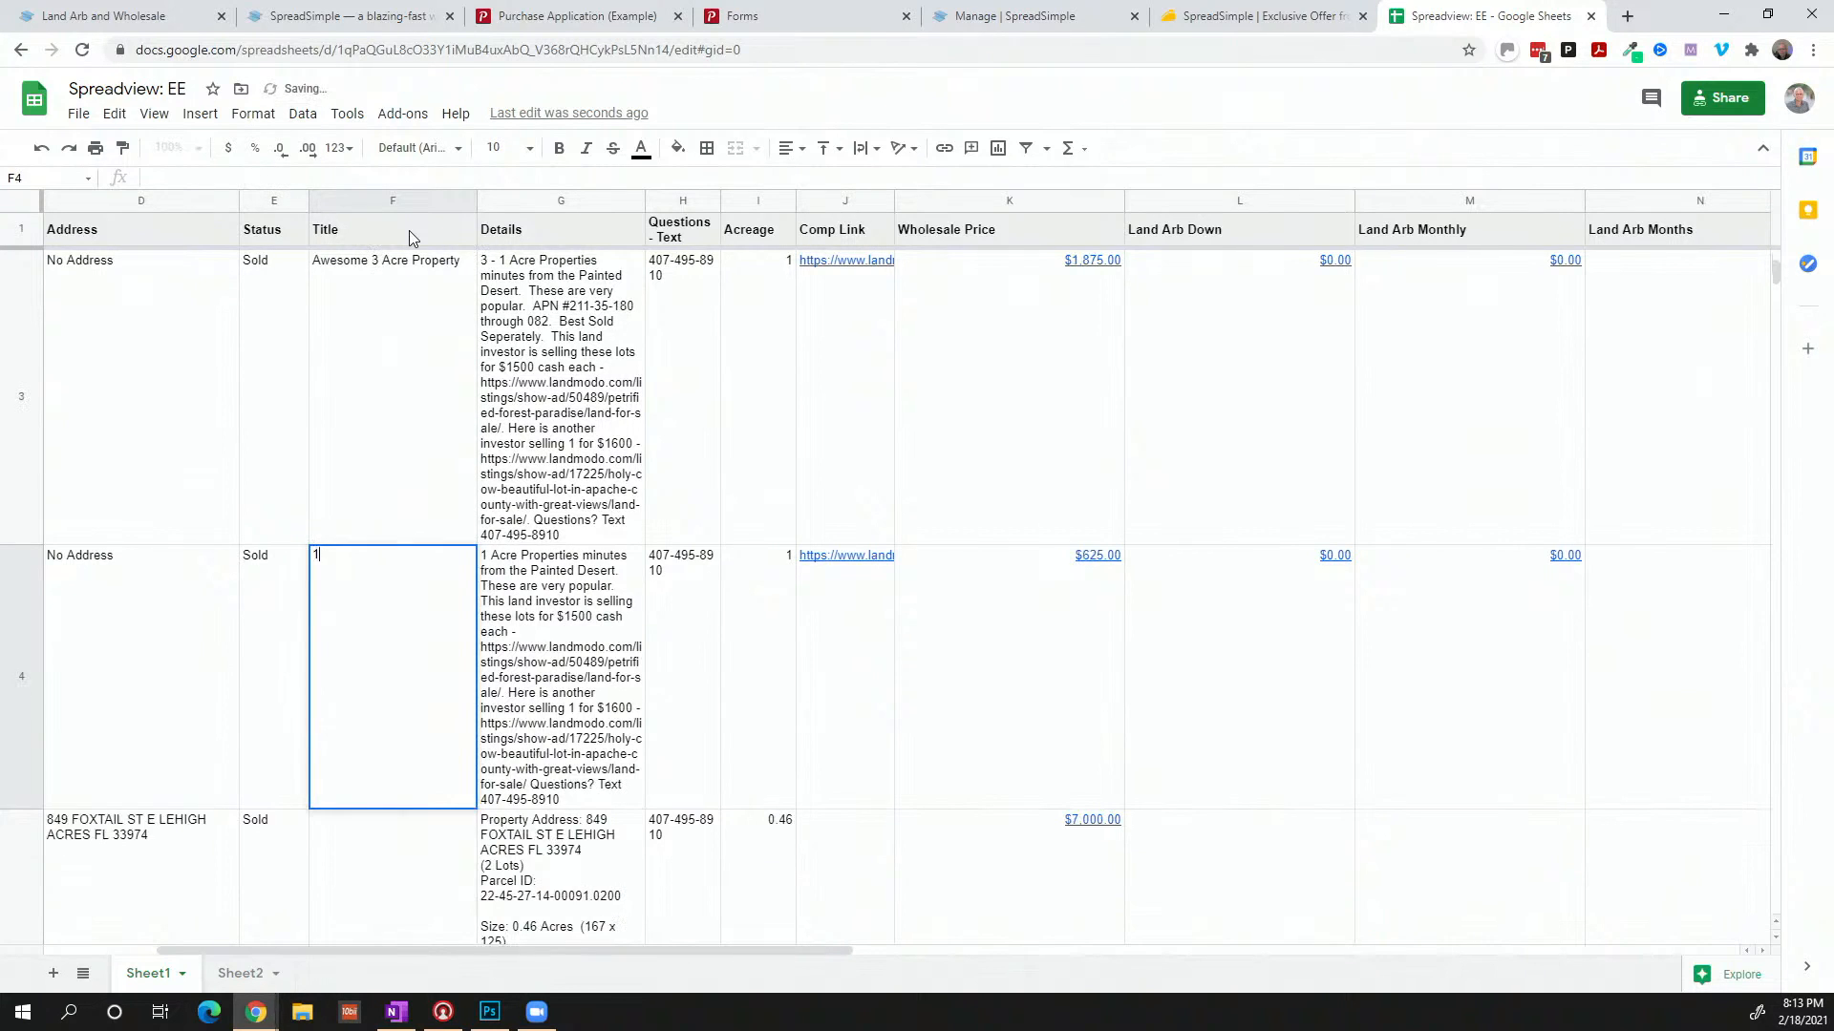
{"action": "key", "text": "BackSpace"}
{"action": "type", "text": "Must S"}
{"action": "type", "text": "ee"}
{"action": "type", "text": "ll"}
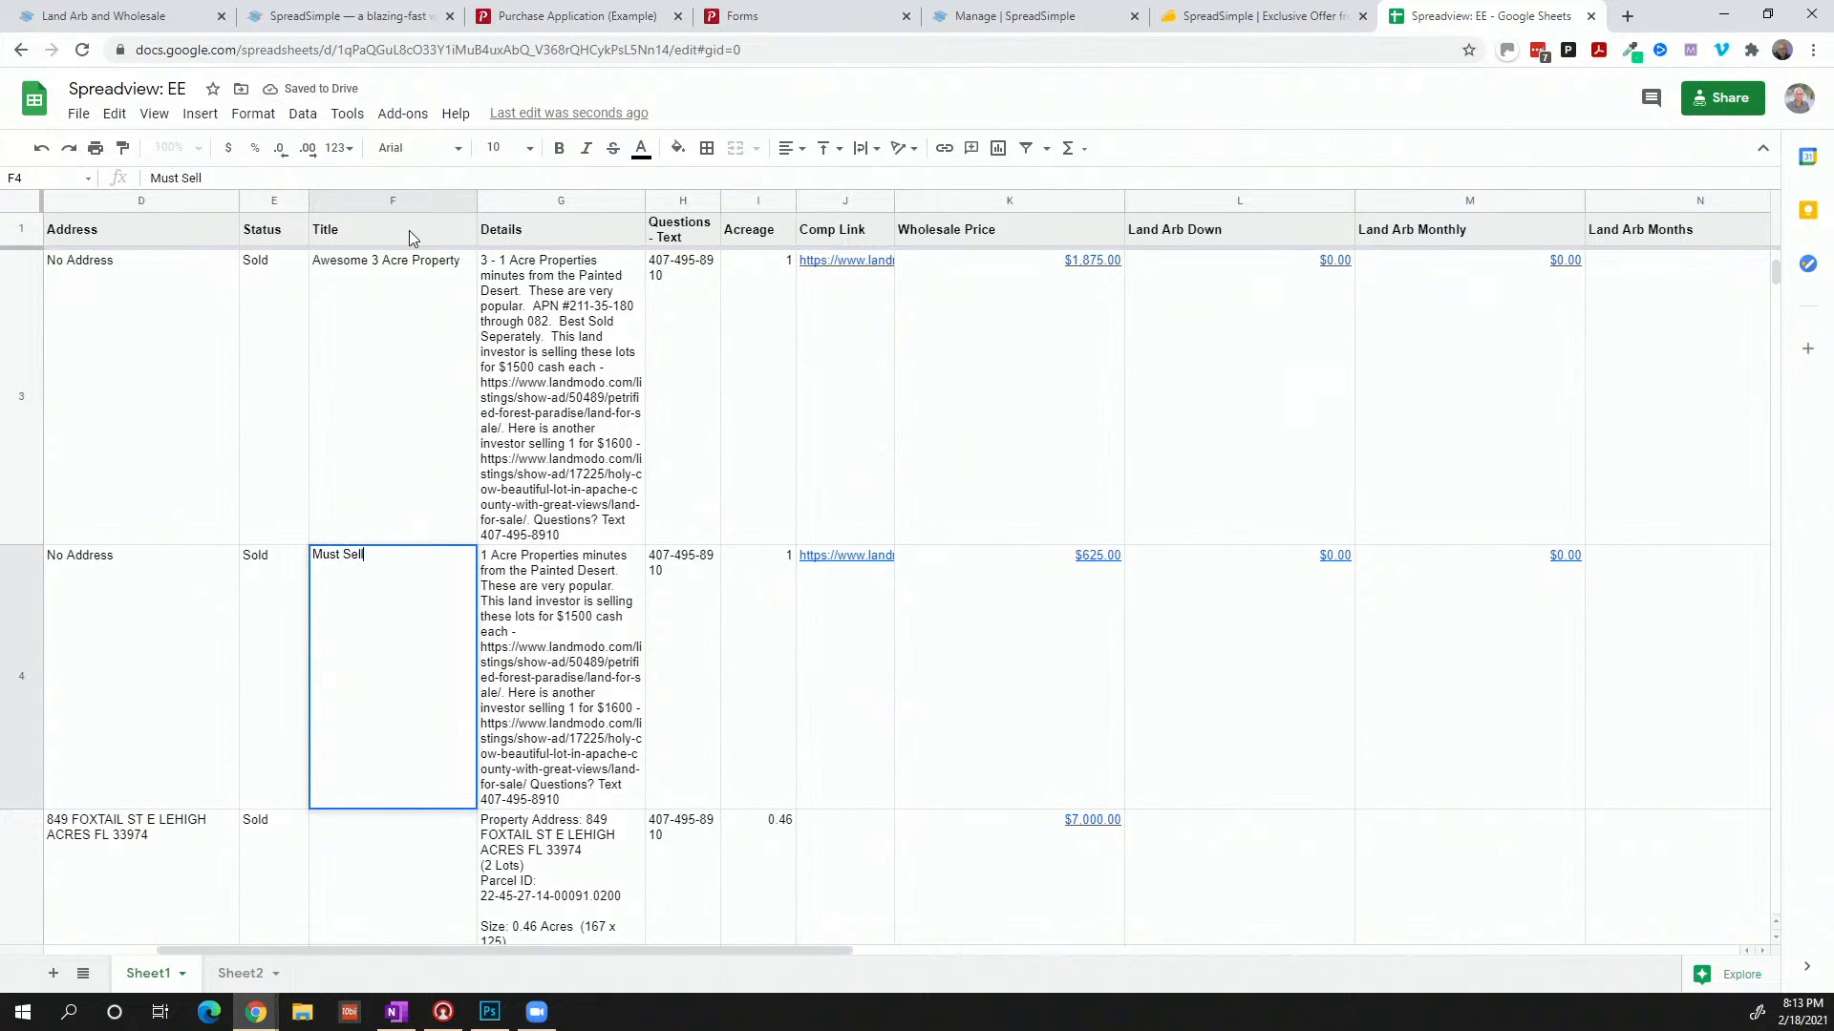
{"action": "type", "text": " this 1 acrea property"}
{"action": "key", "text": "Return"}
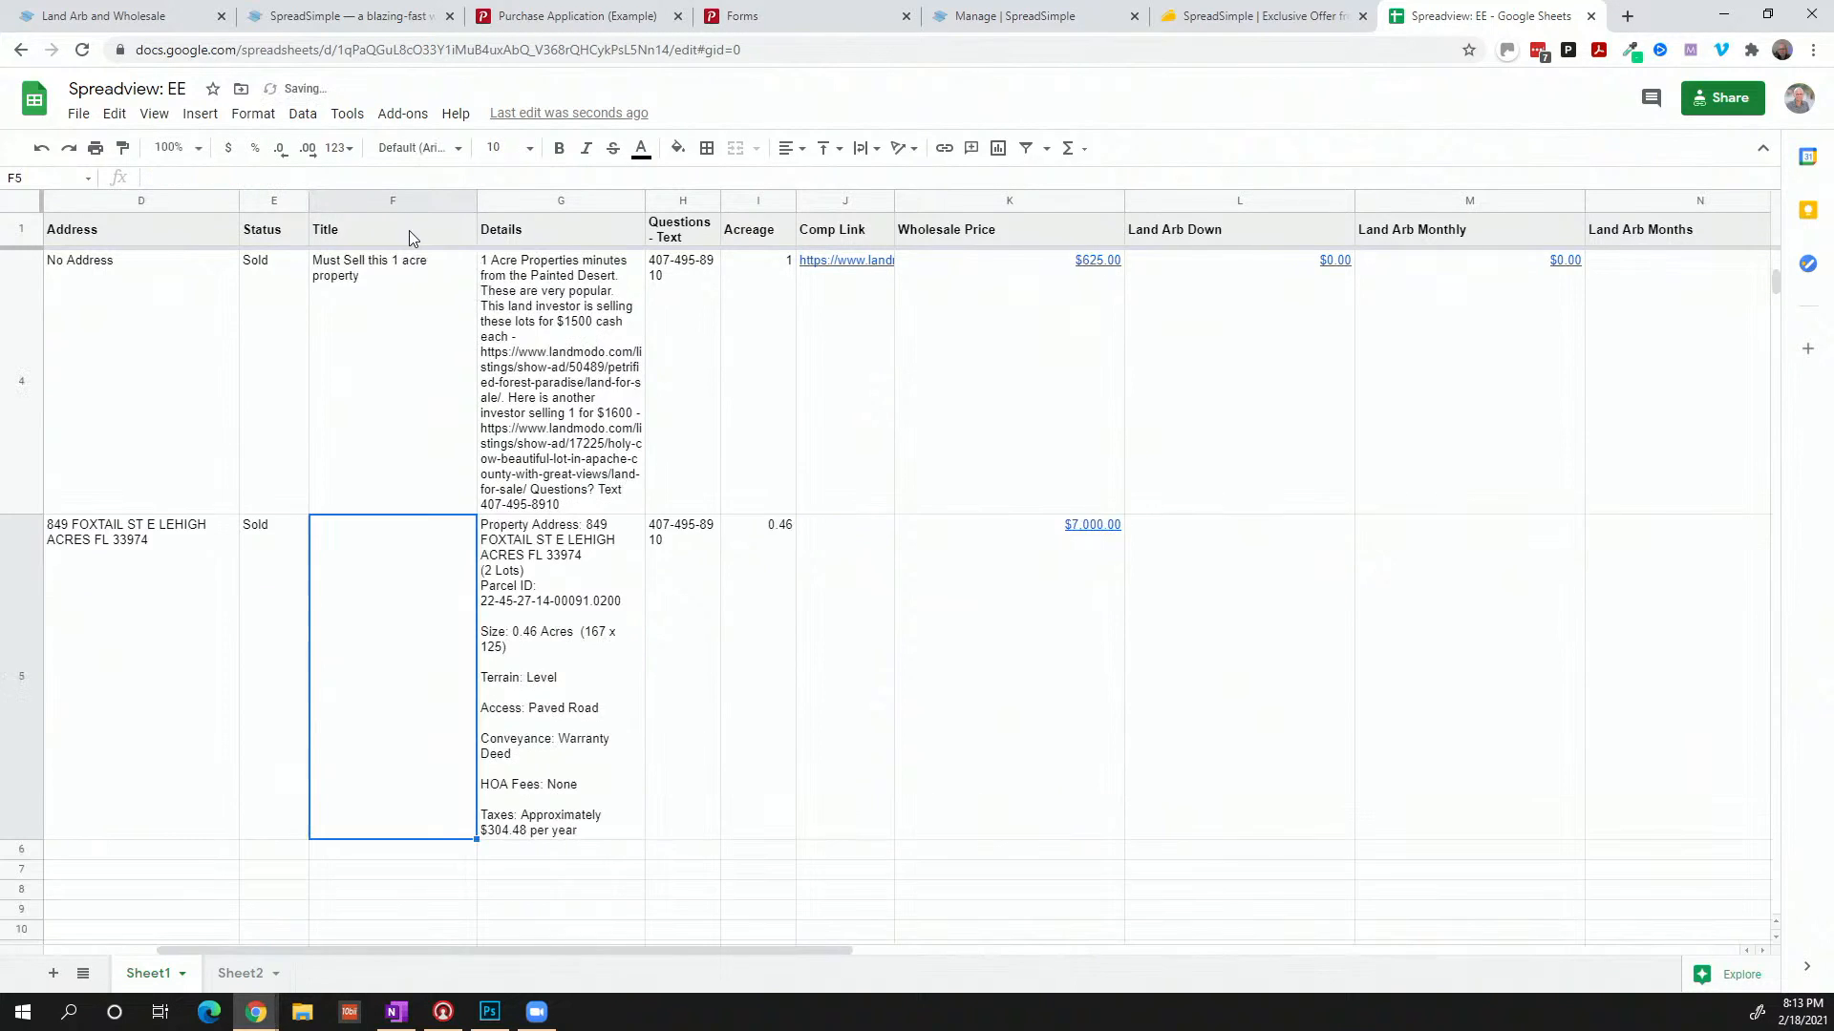
{"action": "type", "text": "Double Lot"}
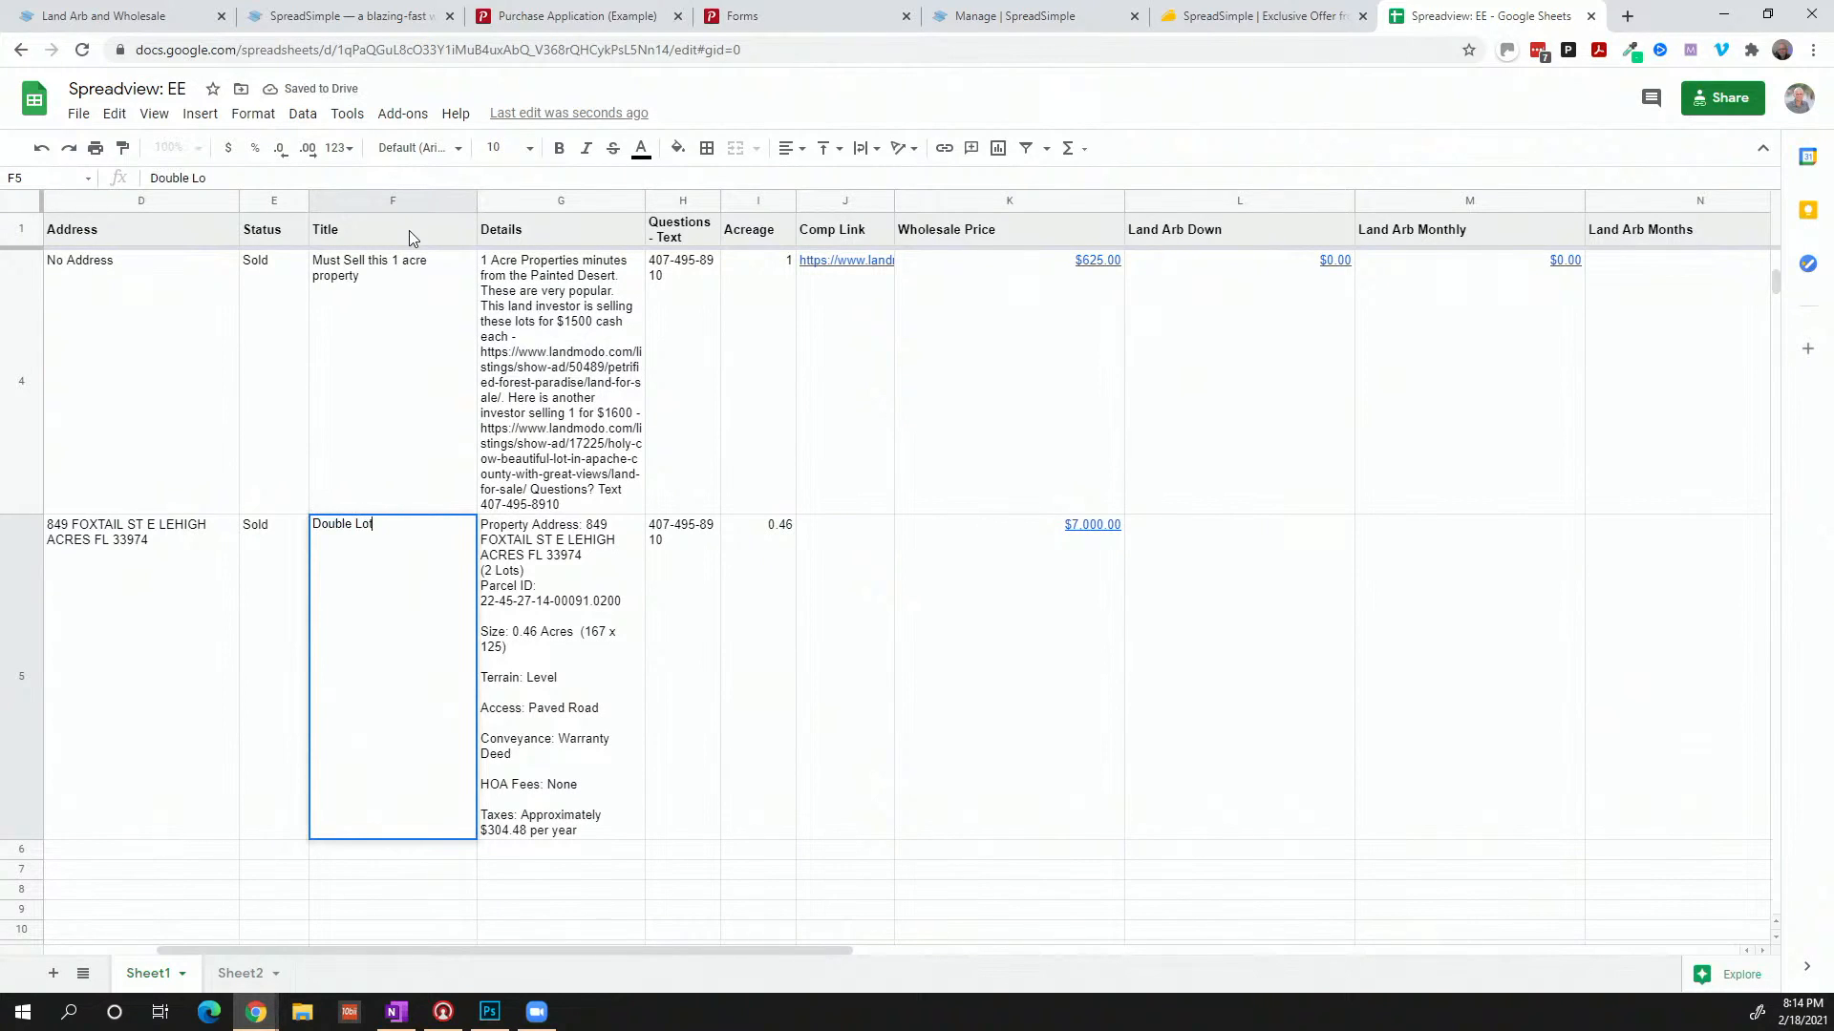
{"action": "type", "text": " - Must See"}
{"action": "key", "text": "Return"}
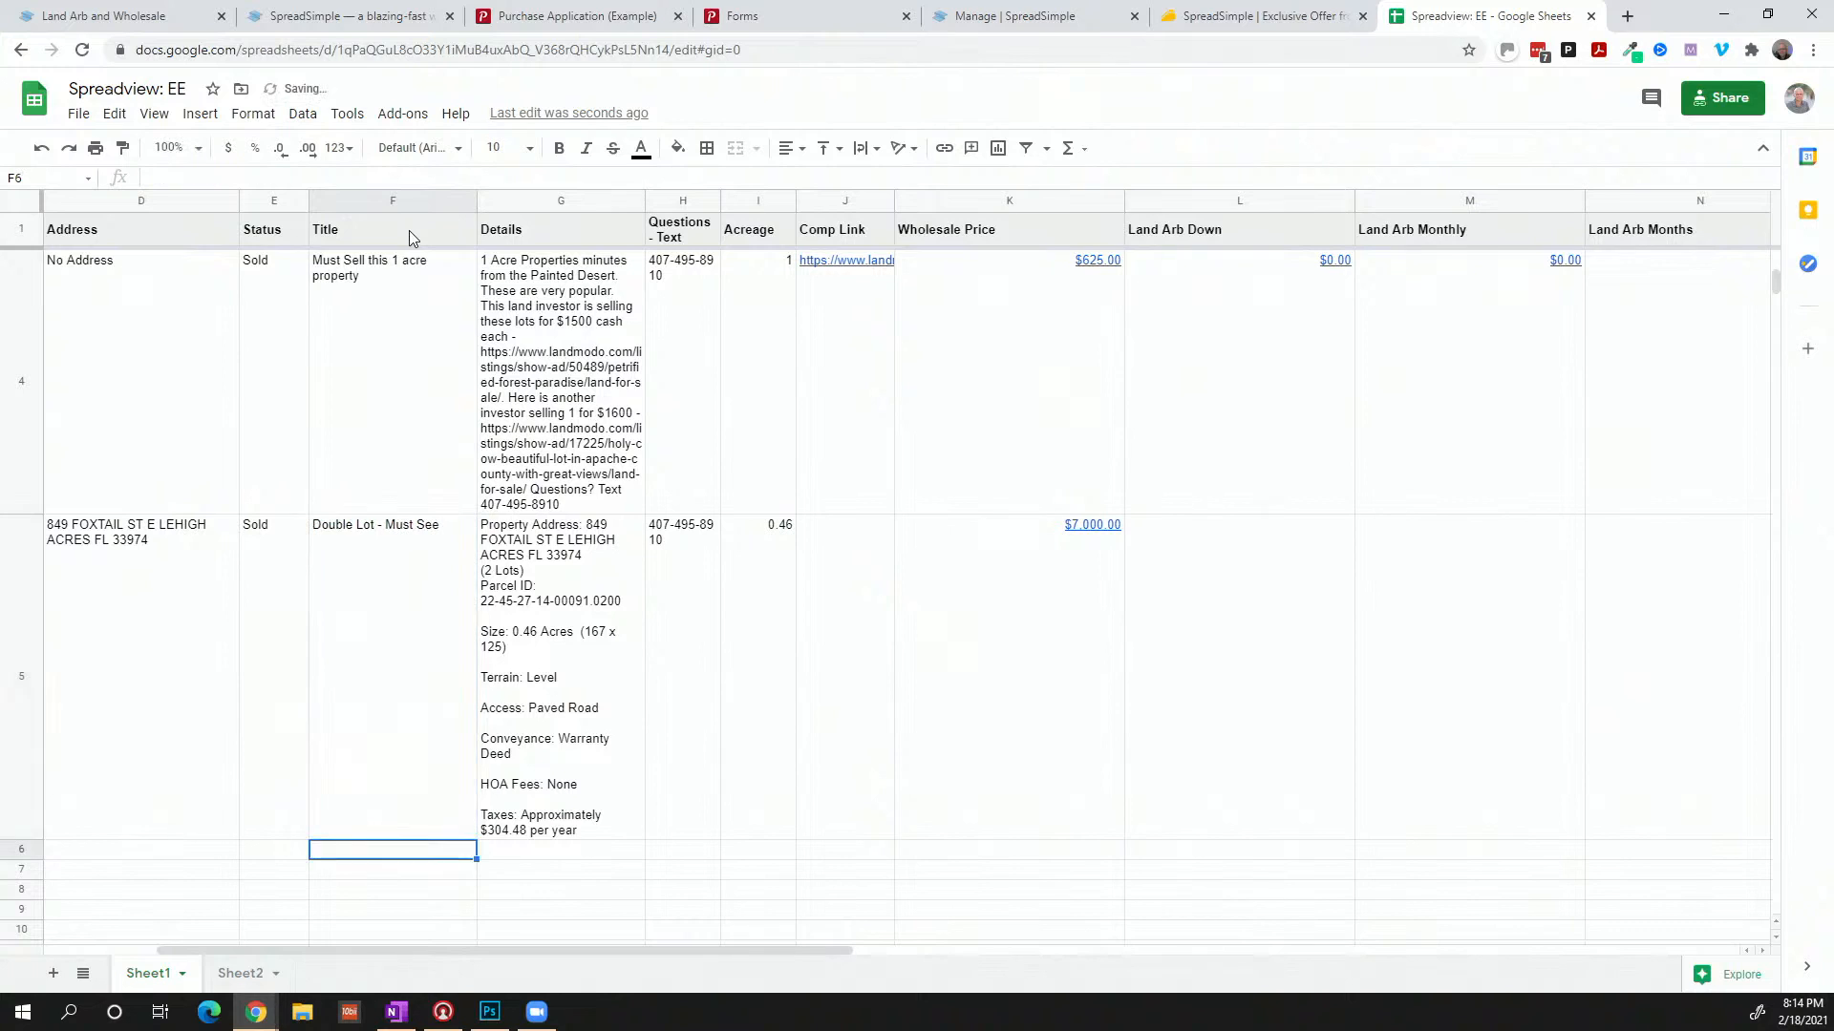
{"action": "key", "text": "Up"}
{"action": "key", "text": "Up"}
{"action": "key", "text": "Up"}
{"action": "key", "text": "Up"}
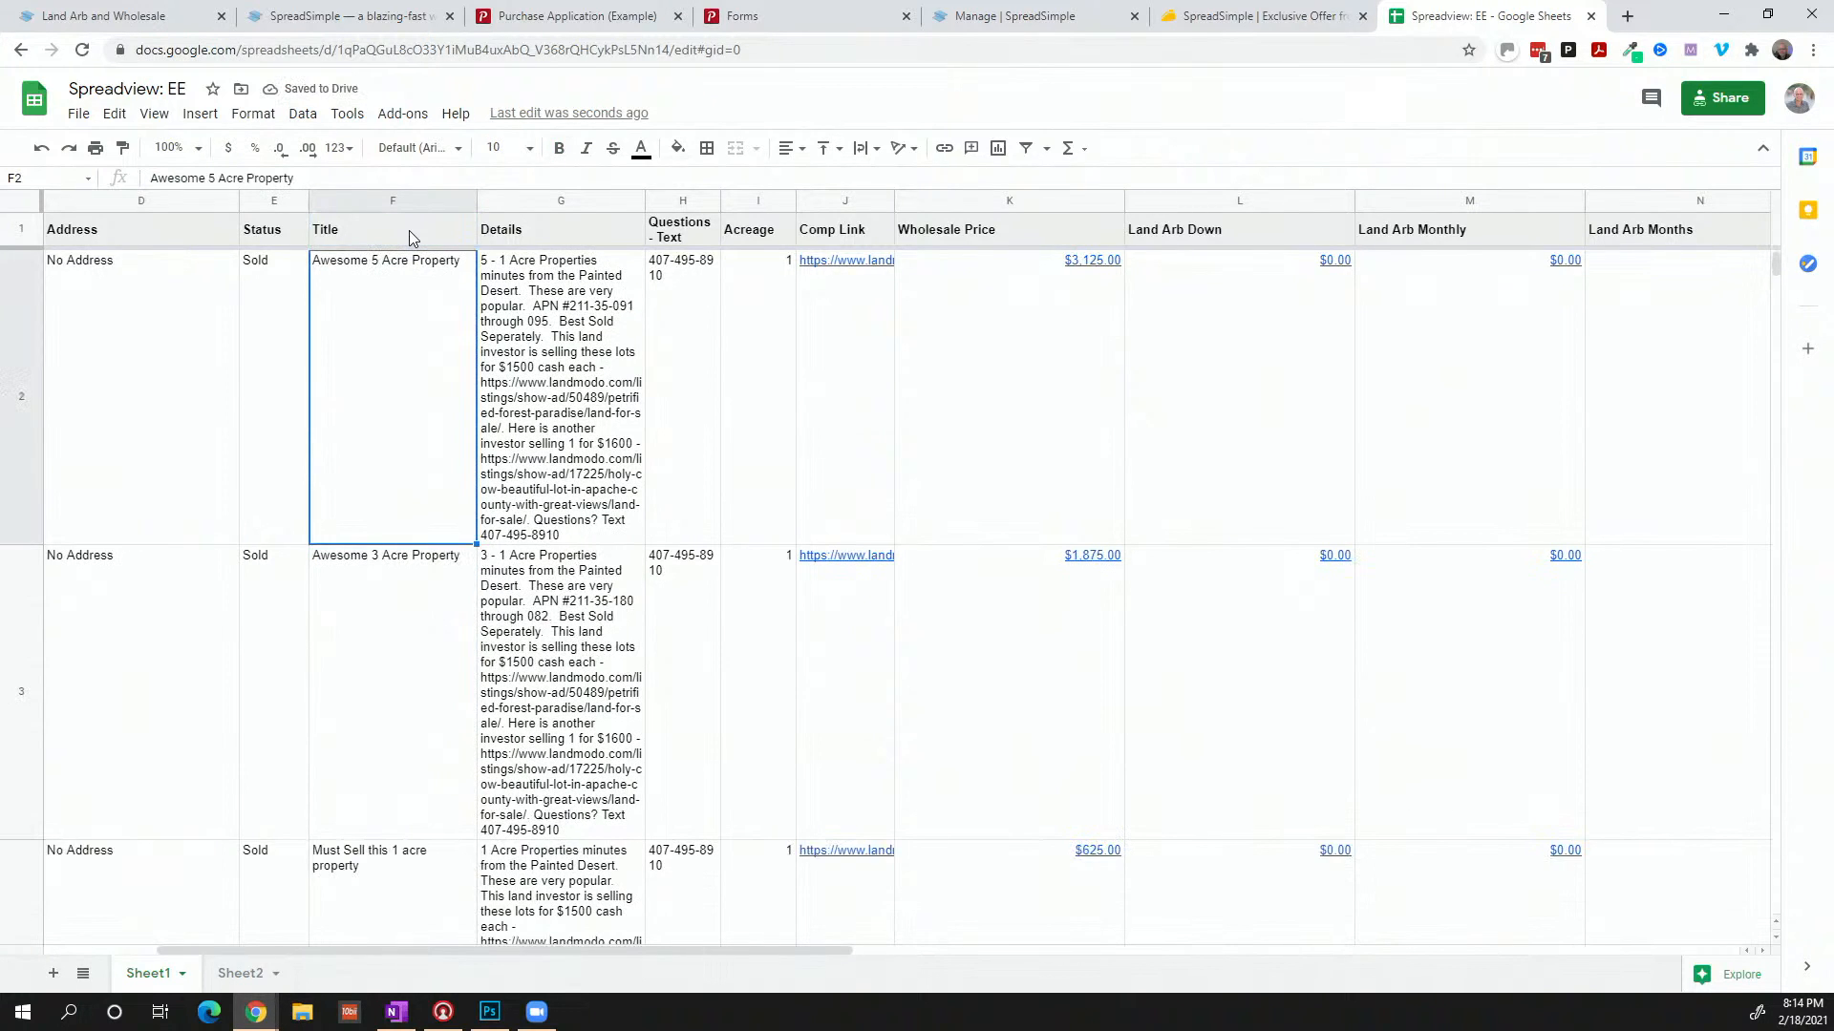
Refresh the sheet data in SpreadSimple, map the items list Title field to the Title column, and check the preview cards
{"action": "left_click", "coordinate": [1041, 34]}
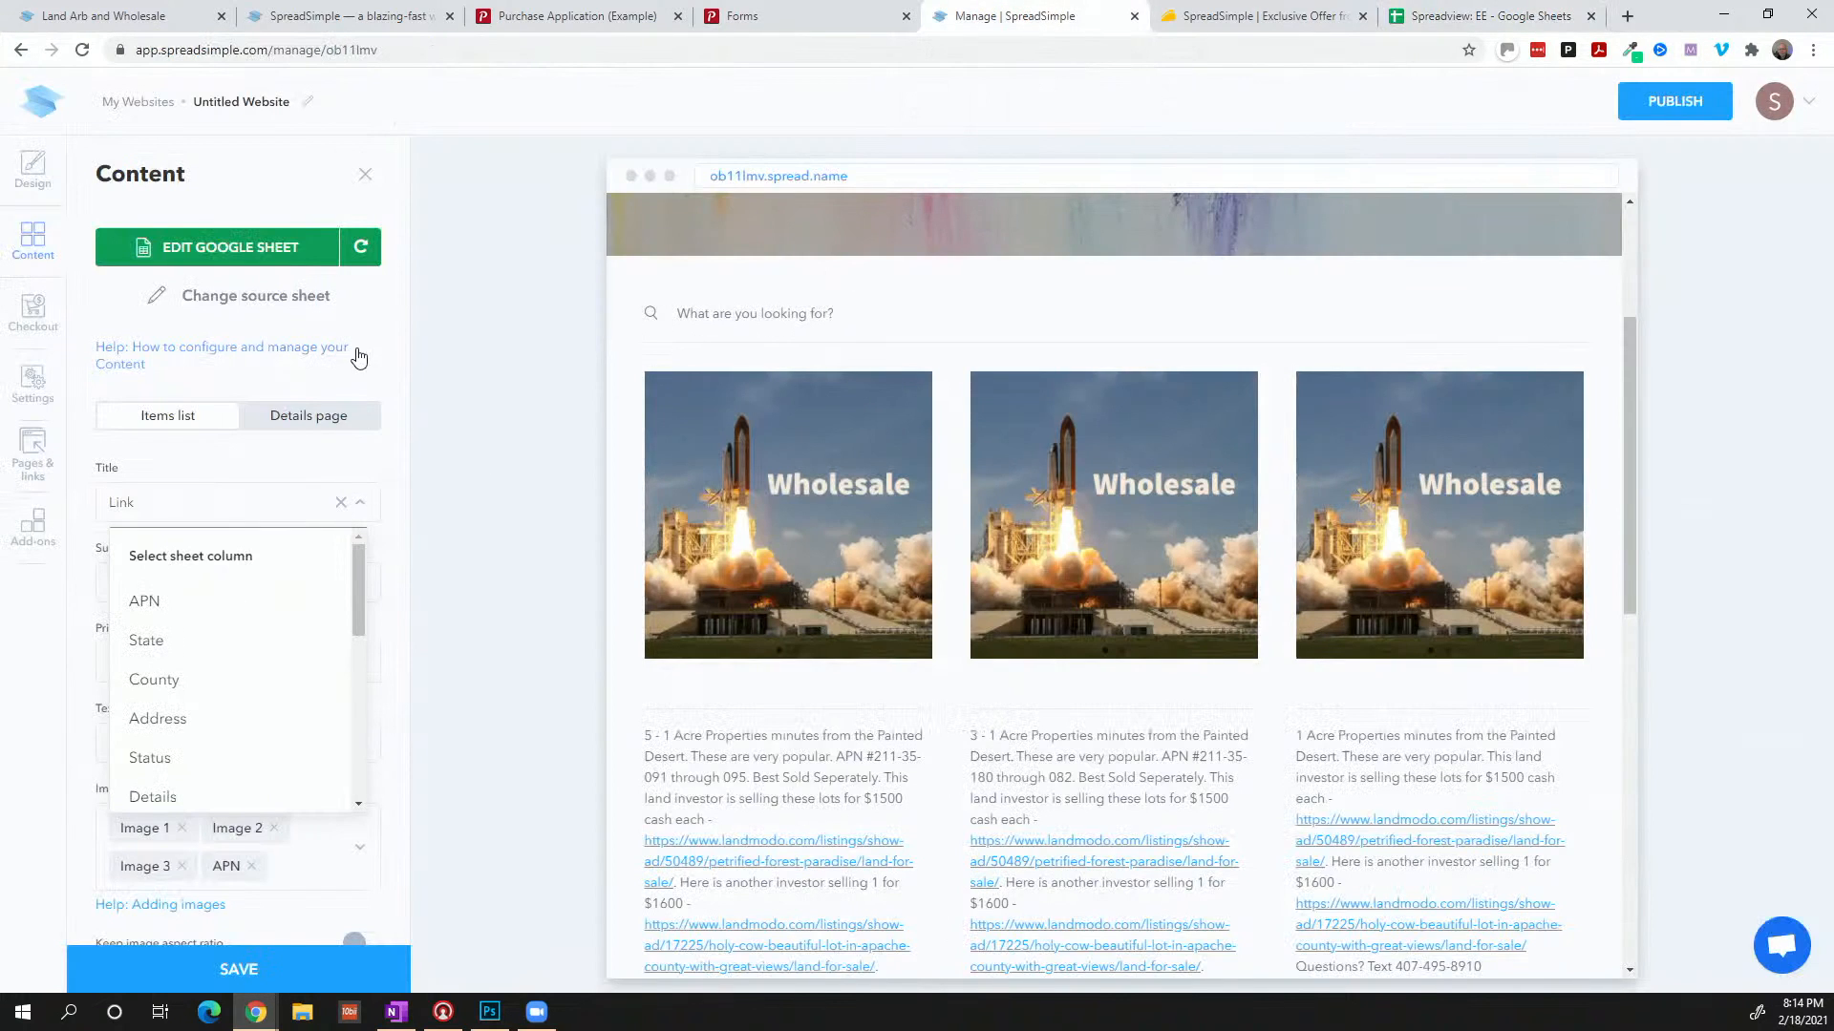
{"action": "left_click", "coordinate": [367, 263]}
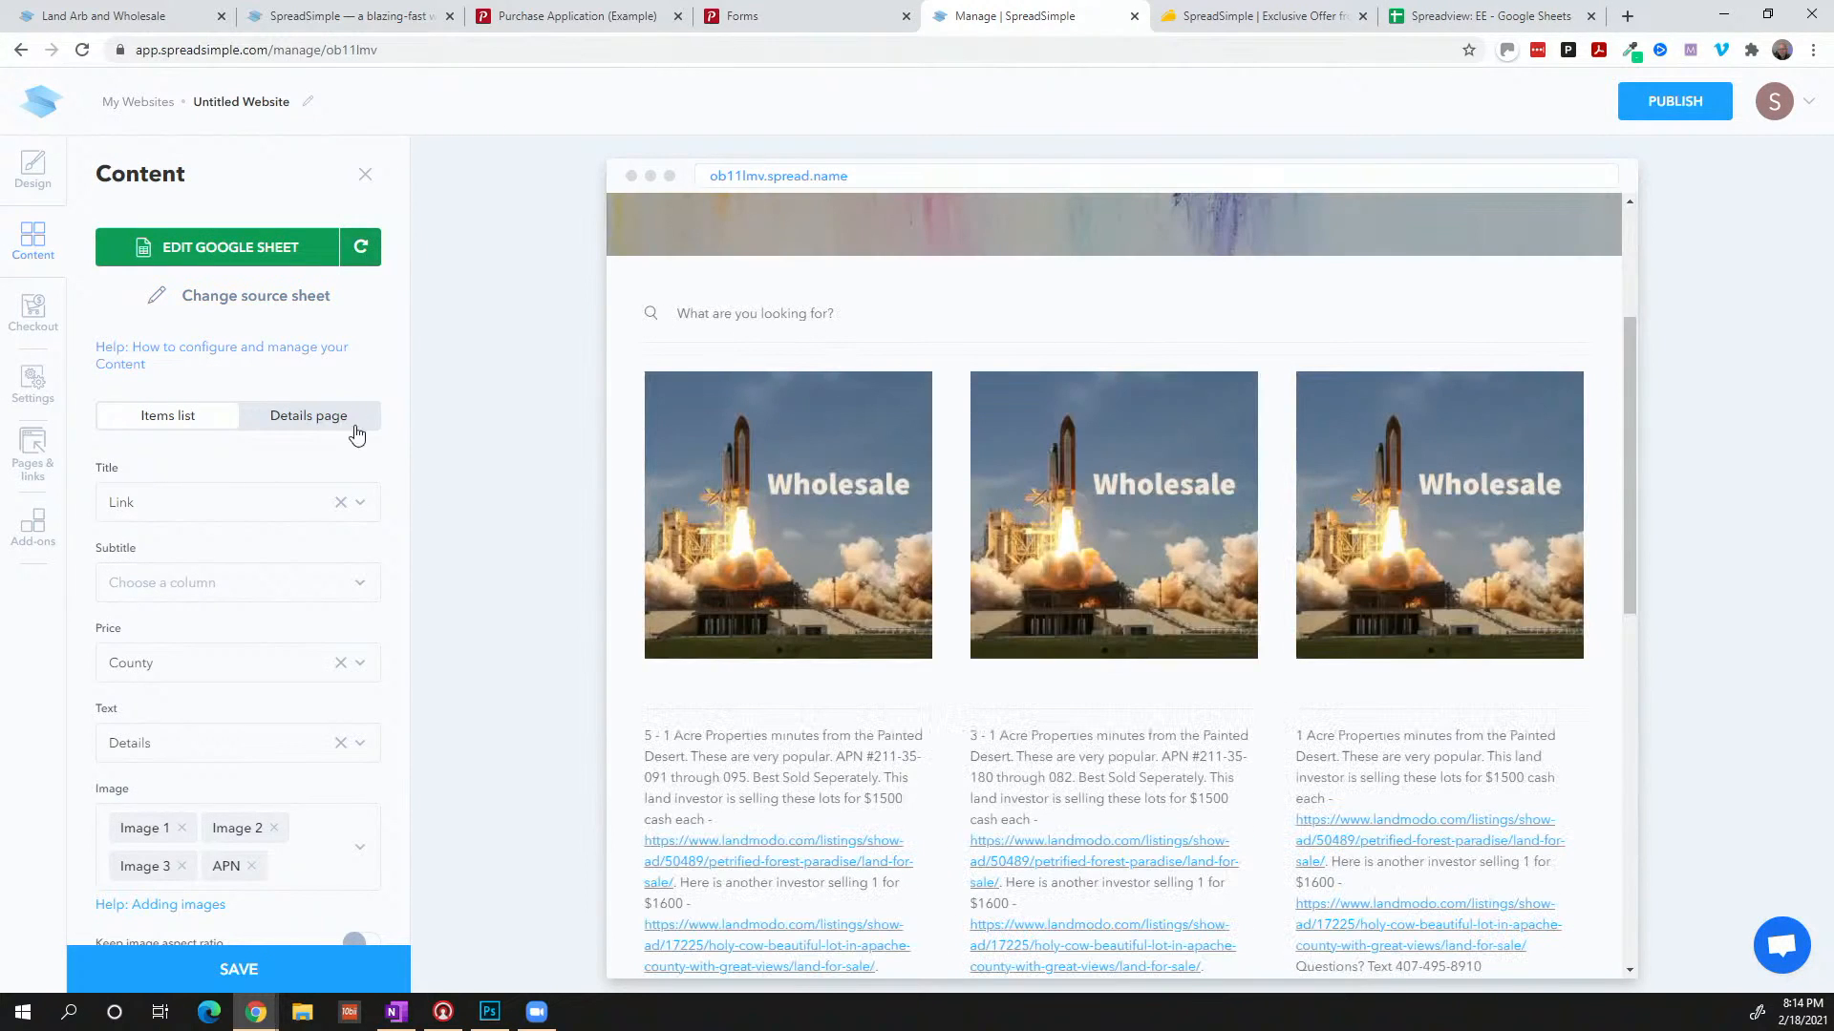
{"action": "left_click", "coordinate": [362, 503]}
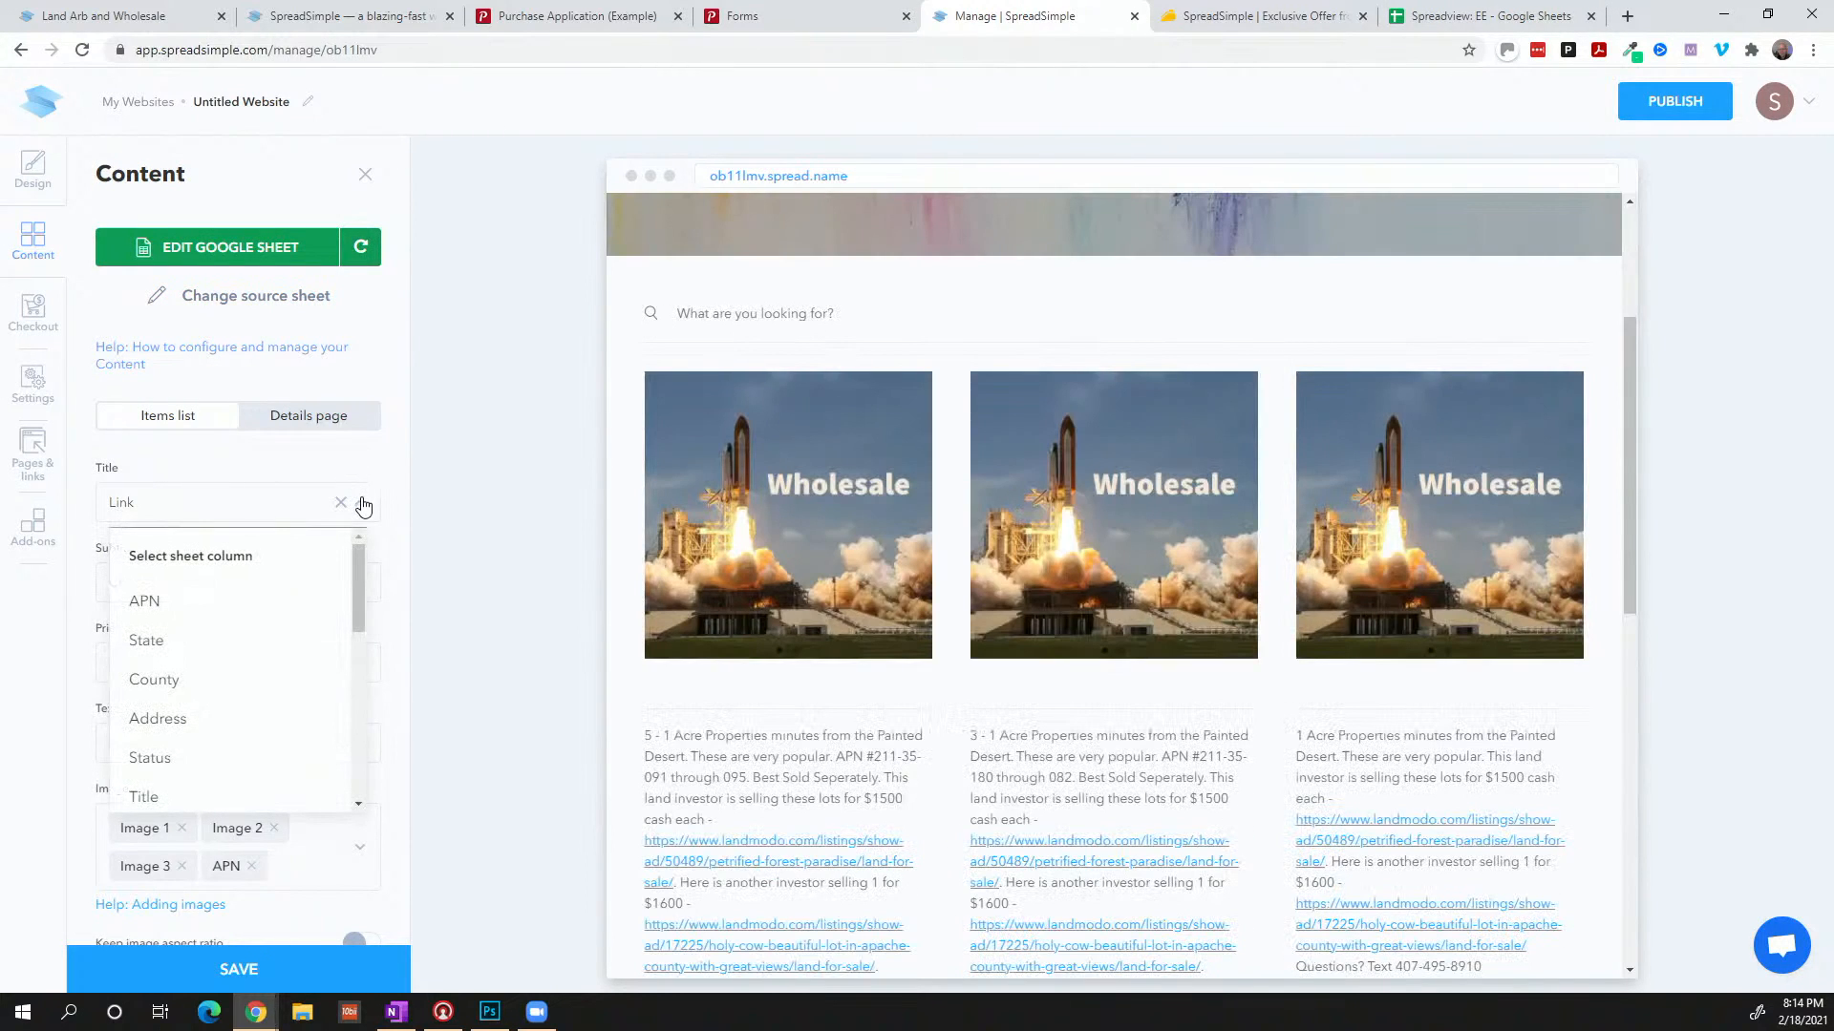
{"action": "left_click", "coordinate": [189, 796]}
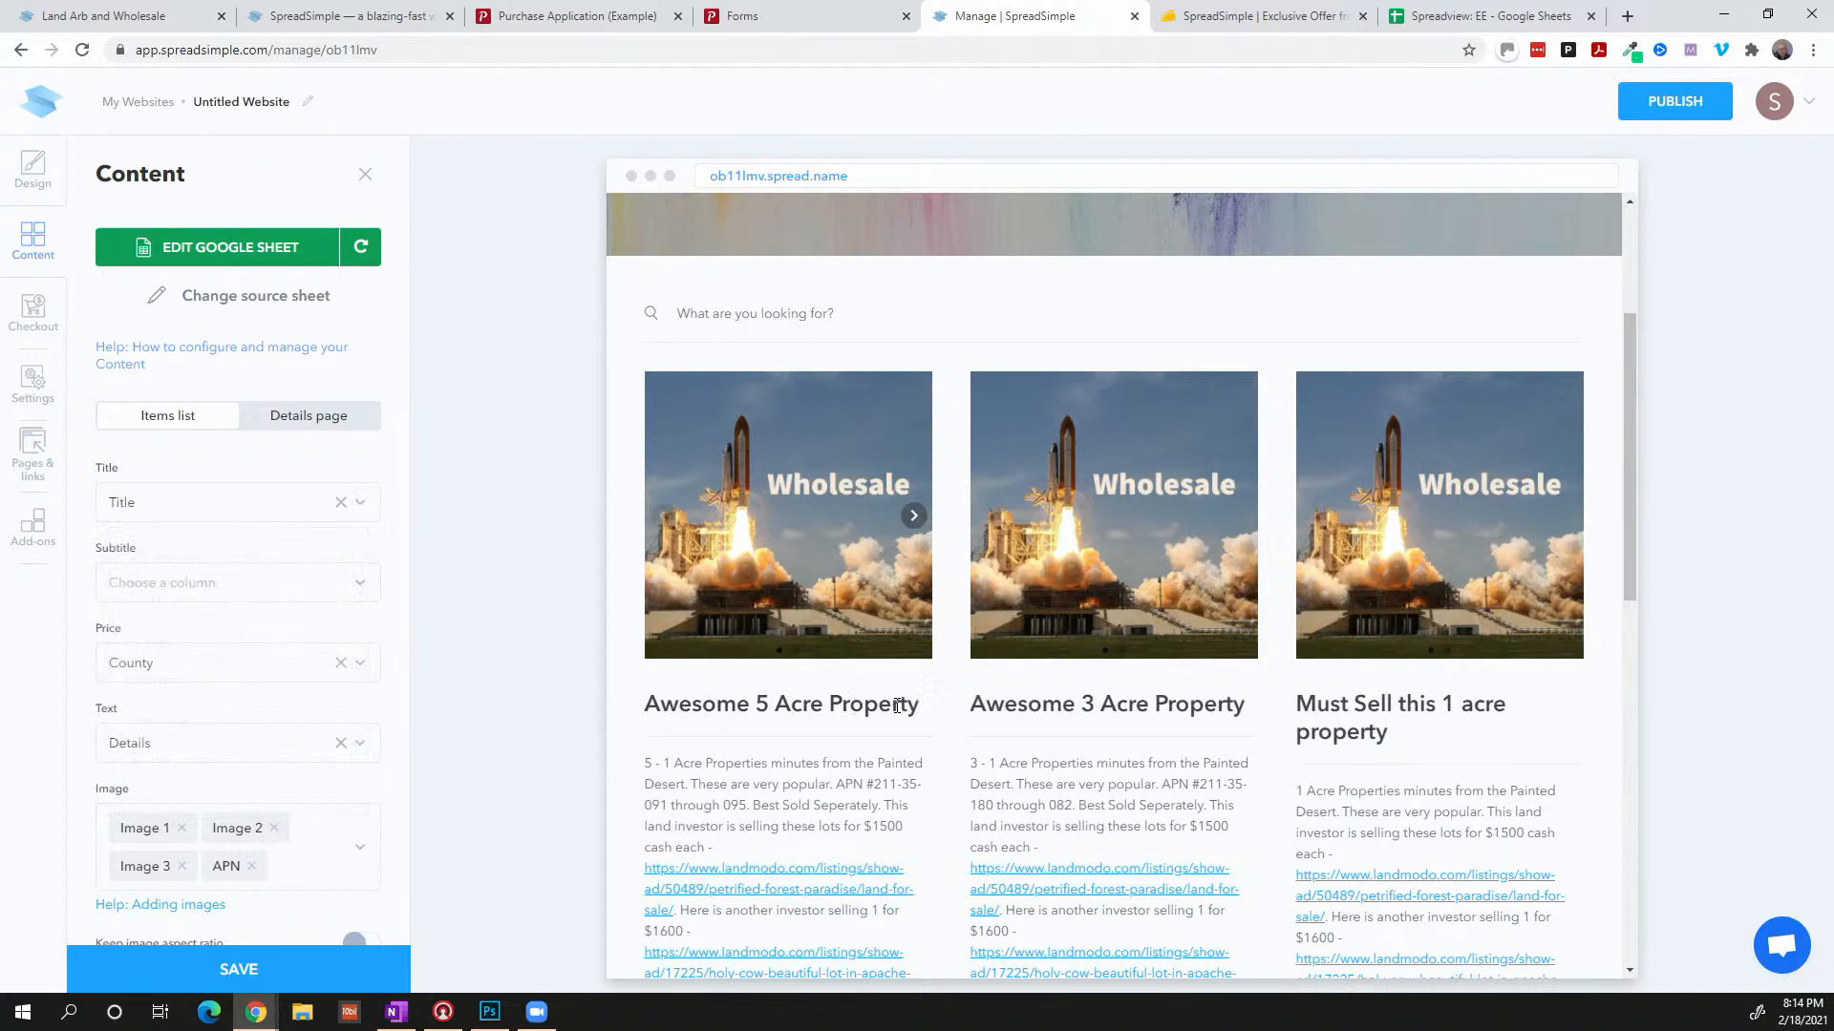
{"action": "left_click_drag", "start_coordinate": [898, 705], "coordinate": [679, 704]}
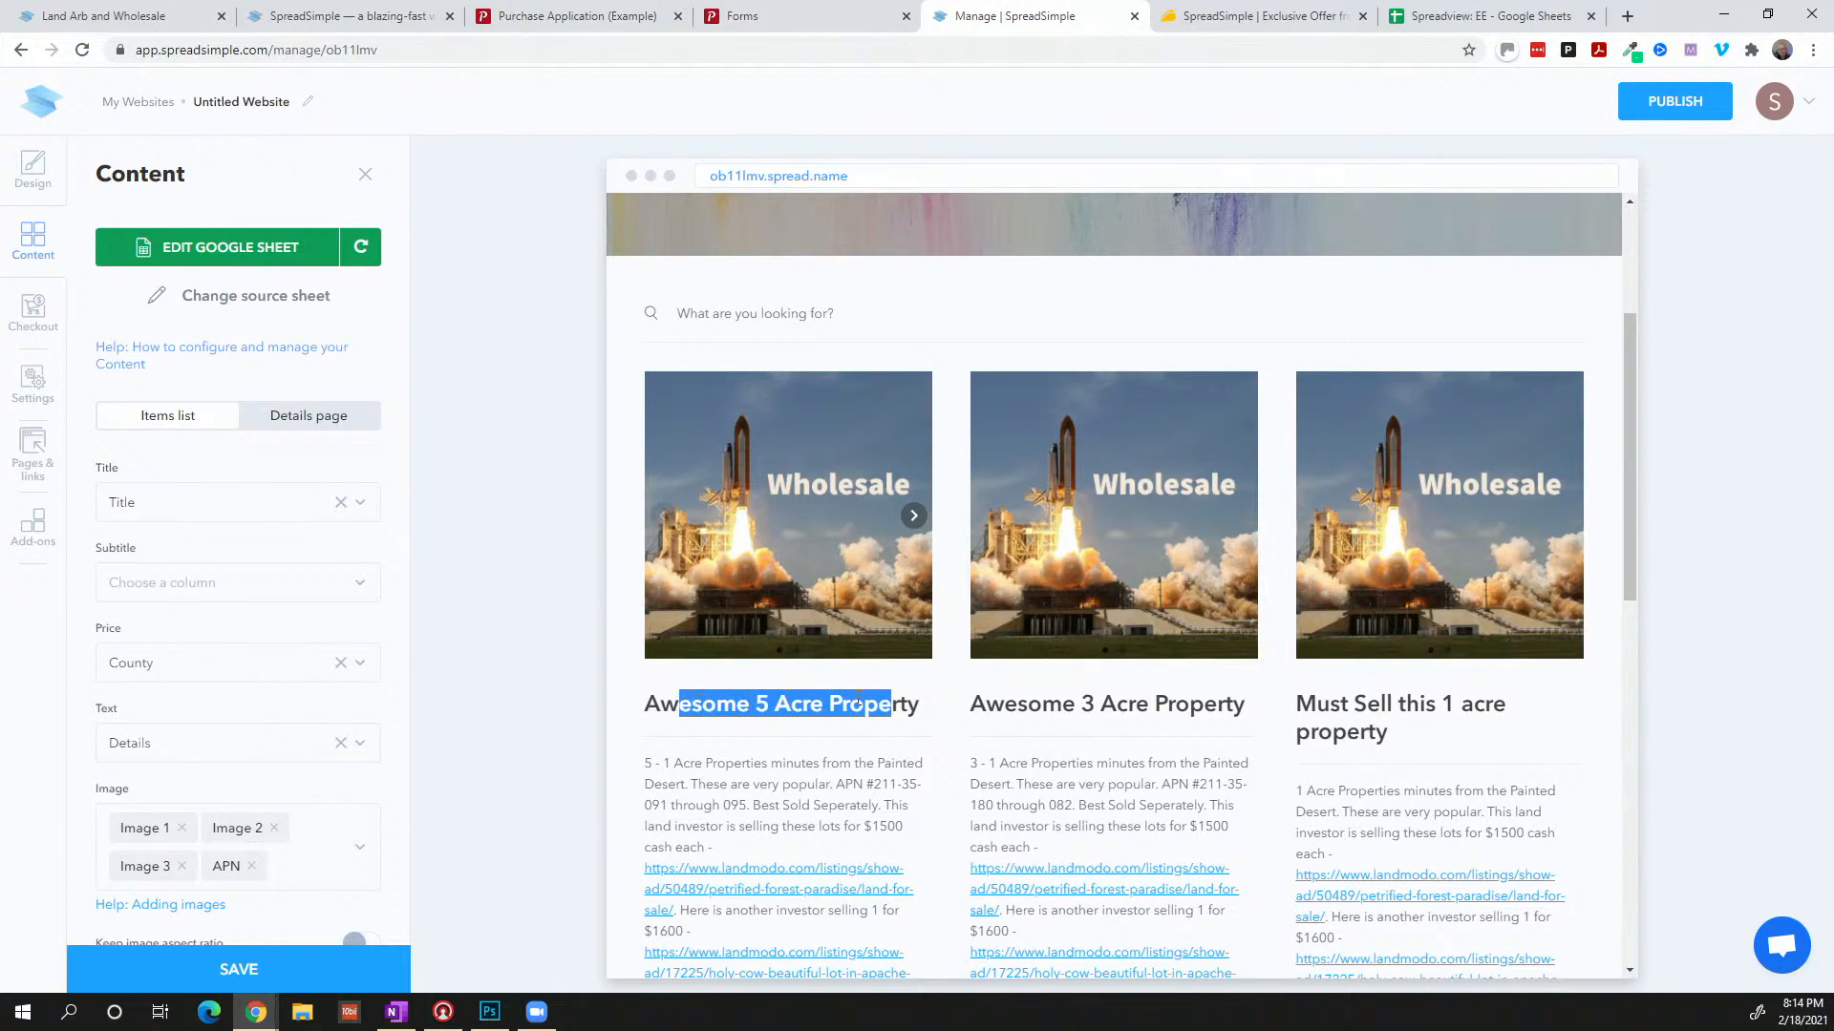
{"action": "scroll", "coordinate": [1397, 731], "scroll_direction": "down", "scroll_amount": 1}
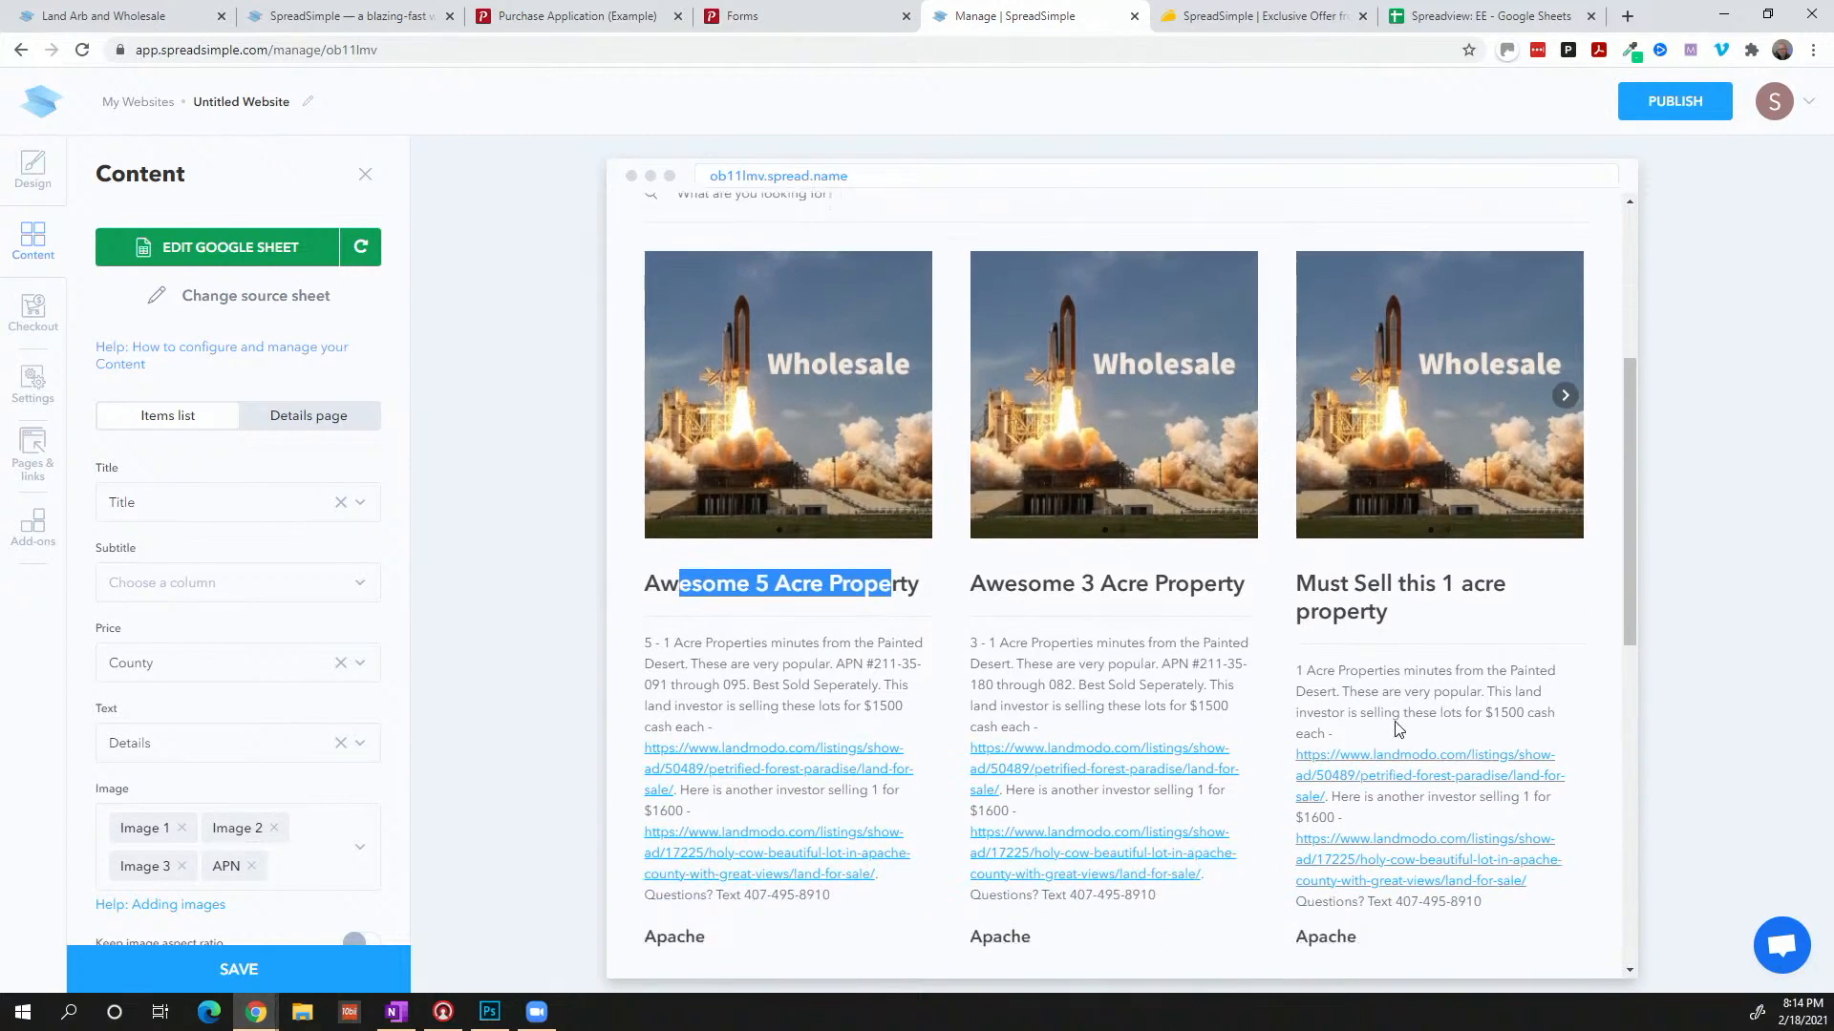
{"action": "scroll", "coordinate": [1394, 731], "scroll_direction": "down", "scroll_amount": 1}
{"action": "scroll", "coordinate": [1394, 730], "scroll_direction": "up", "scroll_amount": 1}
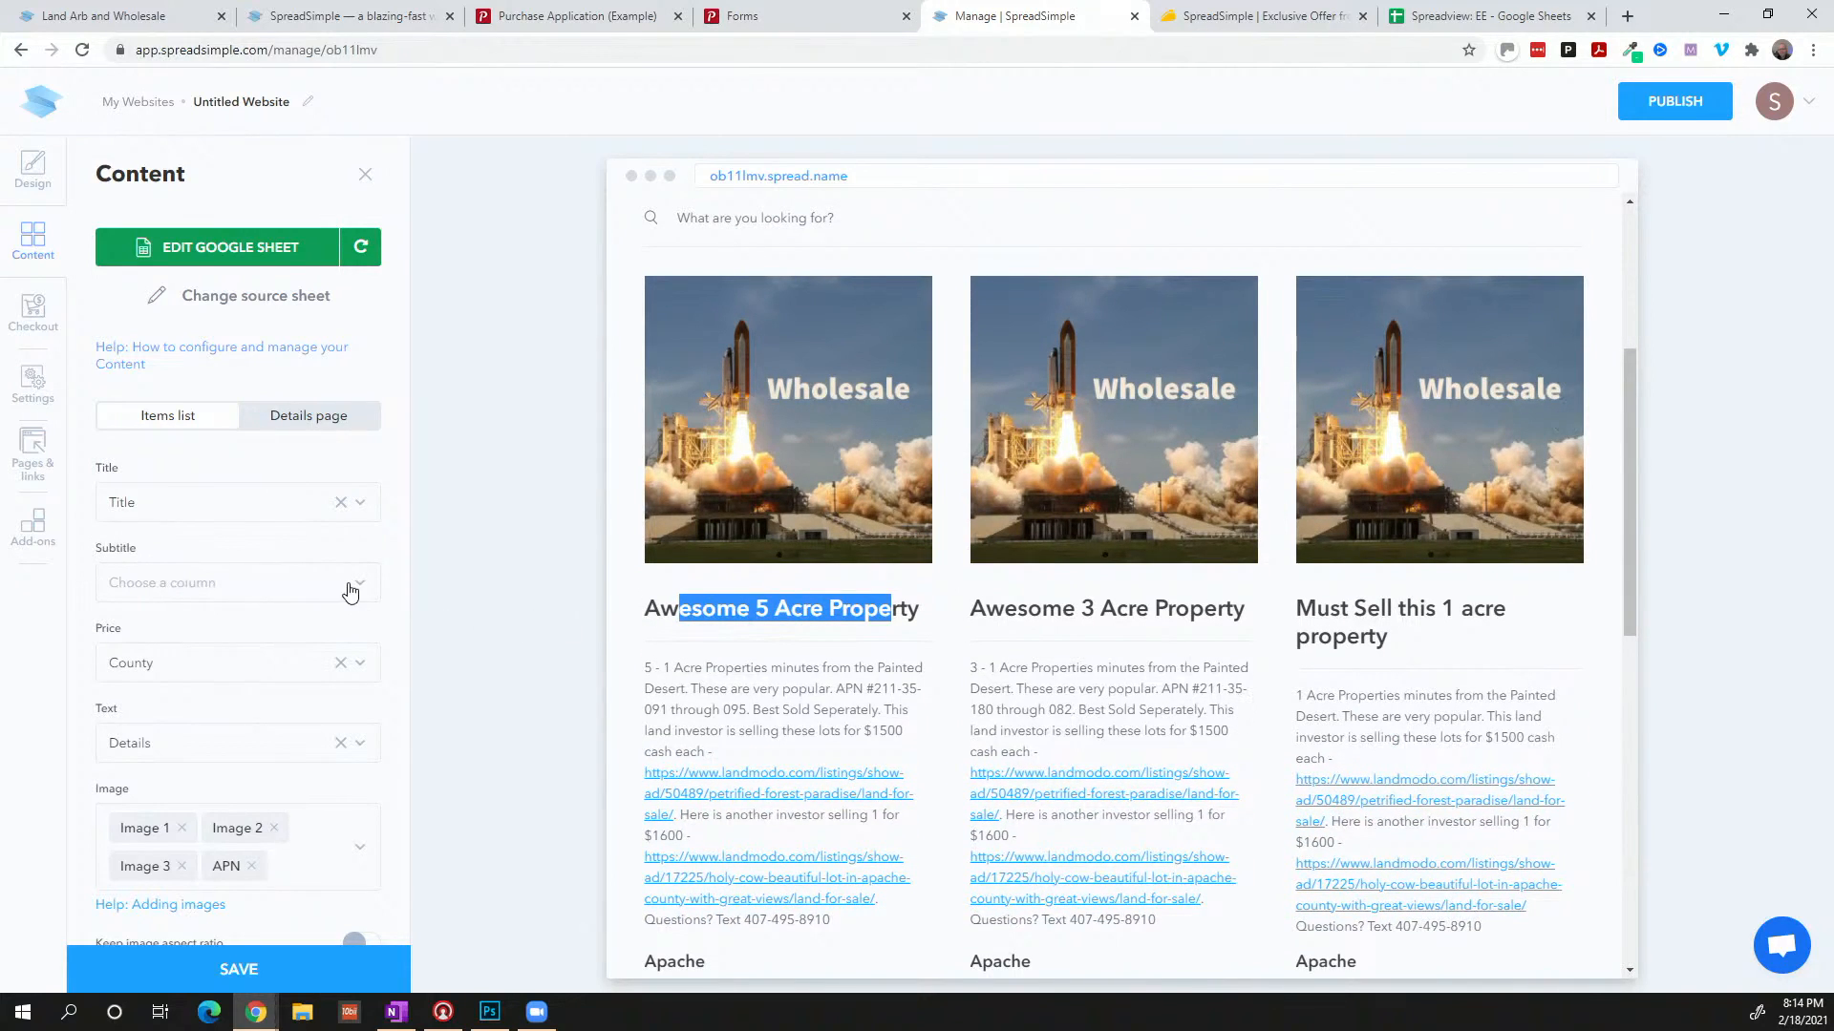
Map the Subtitle field of the items list to the County column and check it on the first listing card
{"action": "left_click", "coordinate": [353, 586]}
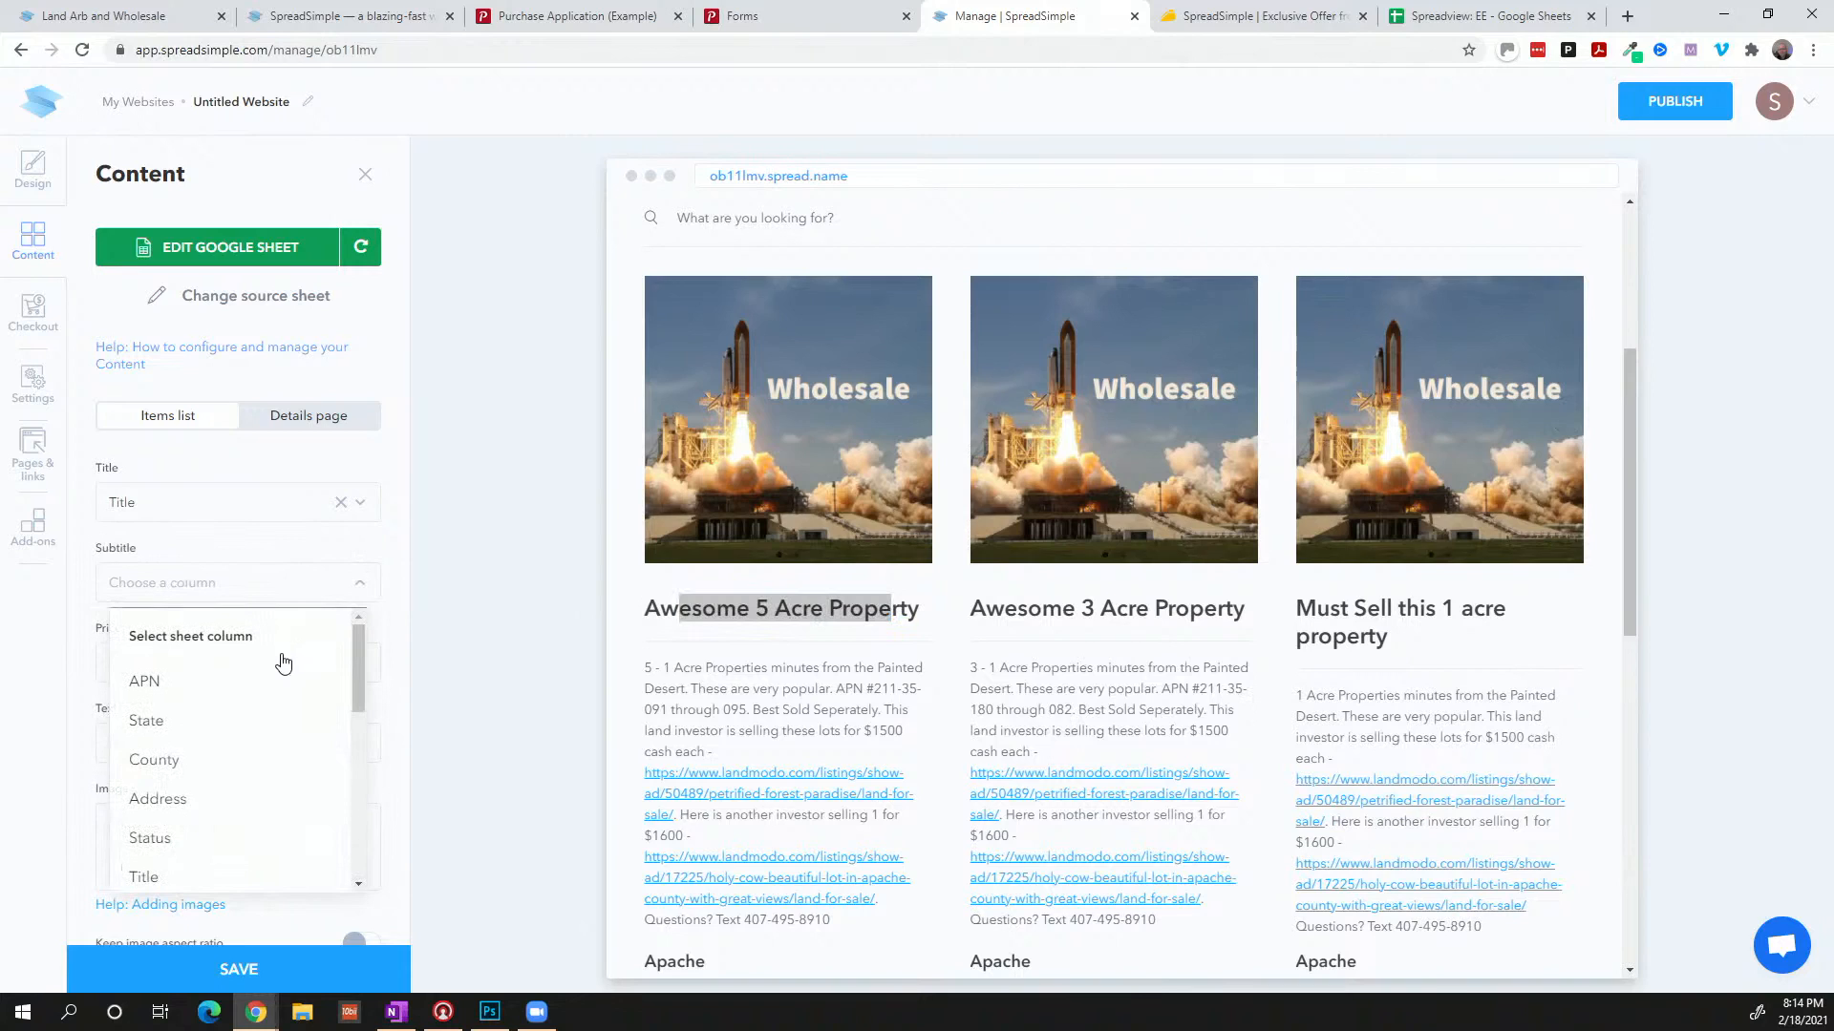
{"action": "left_click", "coordinate": [176, 762]}
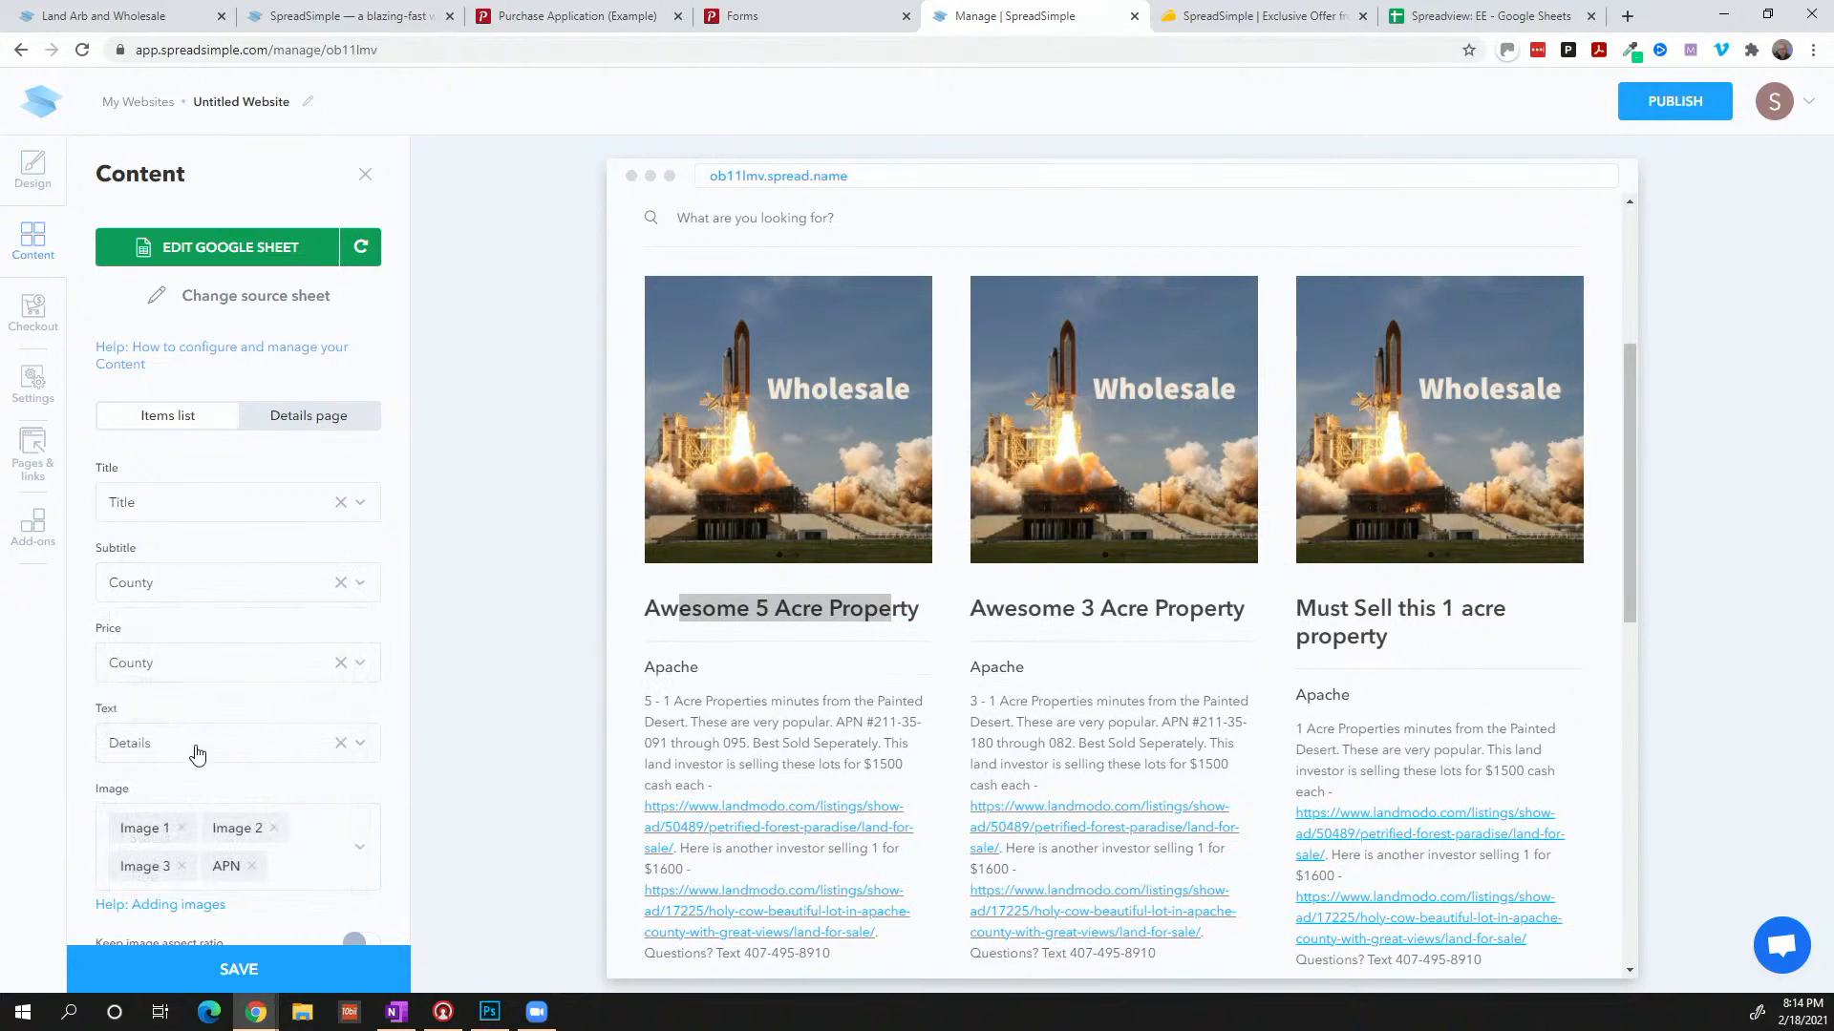
{"action": "left_click_drag", "start_coordinate": [649, 669], "coordinate": [700, 670]}
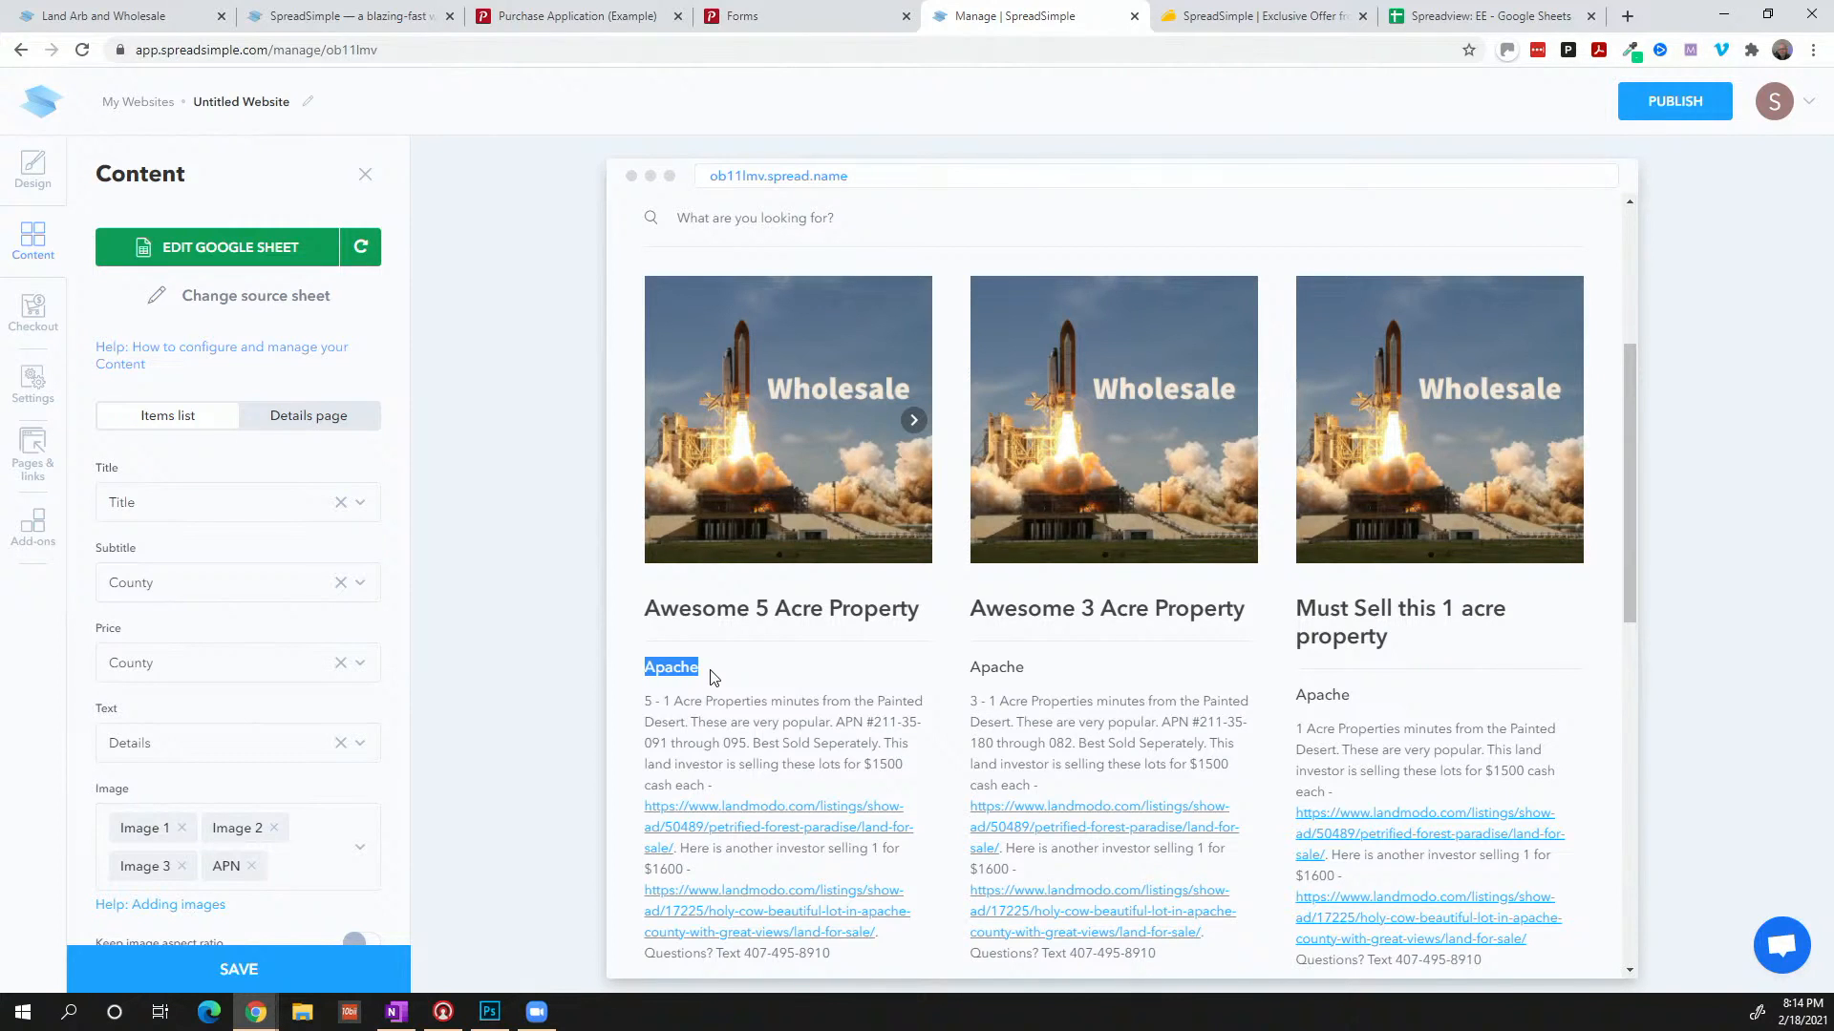
In the Spreadview: EE Google Sheet, examine the CONCATENATE formula in the first data row of the Location column without changing it
{"action": "left_click", "coordinate": [1414, 31]}
{"action": "left_click", "coordinate": [1423, 283]}
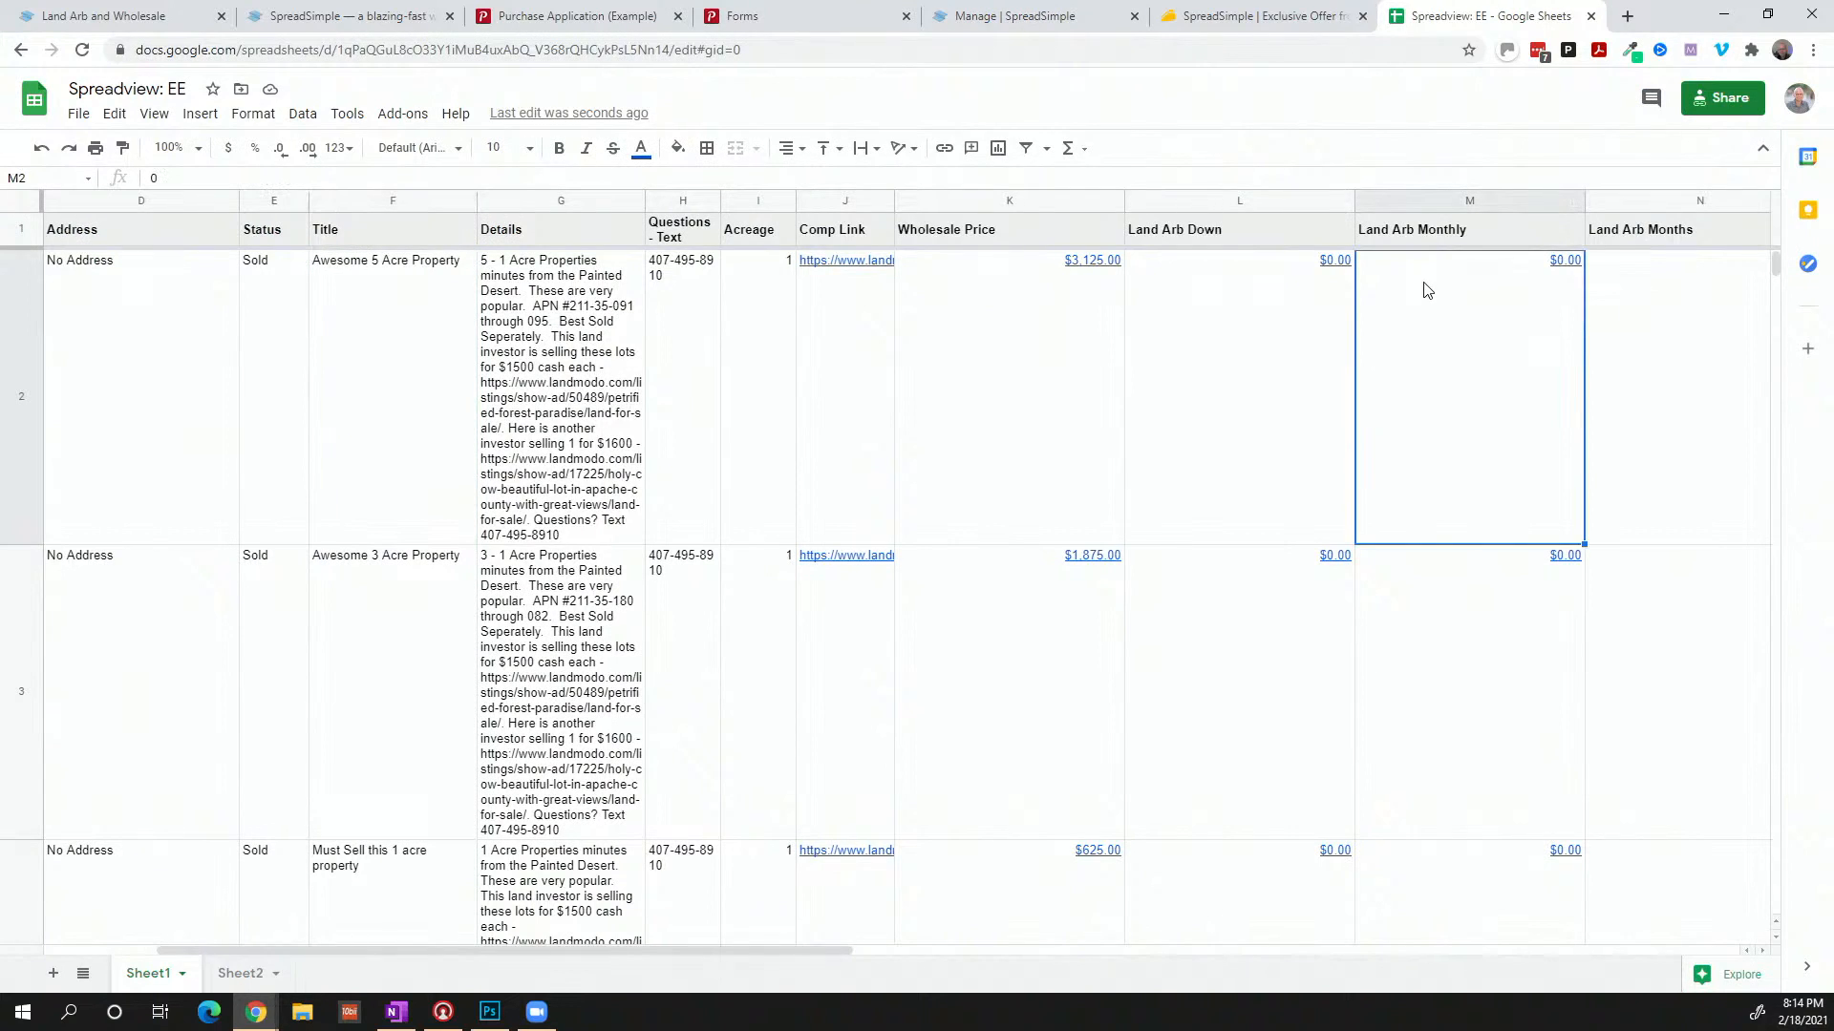
{"action": "key", "text": "Right"}
{"action": "key", "text": "Right"}
{"action": "key", "text": "Right"}
{"action": "key", "text": "Right"}
{"action": "key", "text": "Right"}
{"action": "key", "text": "Right"}
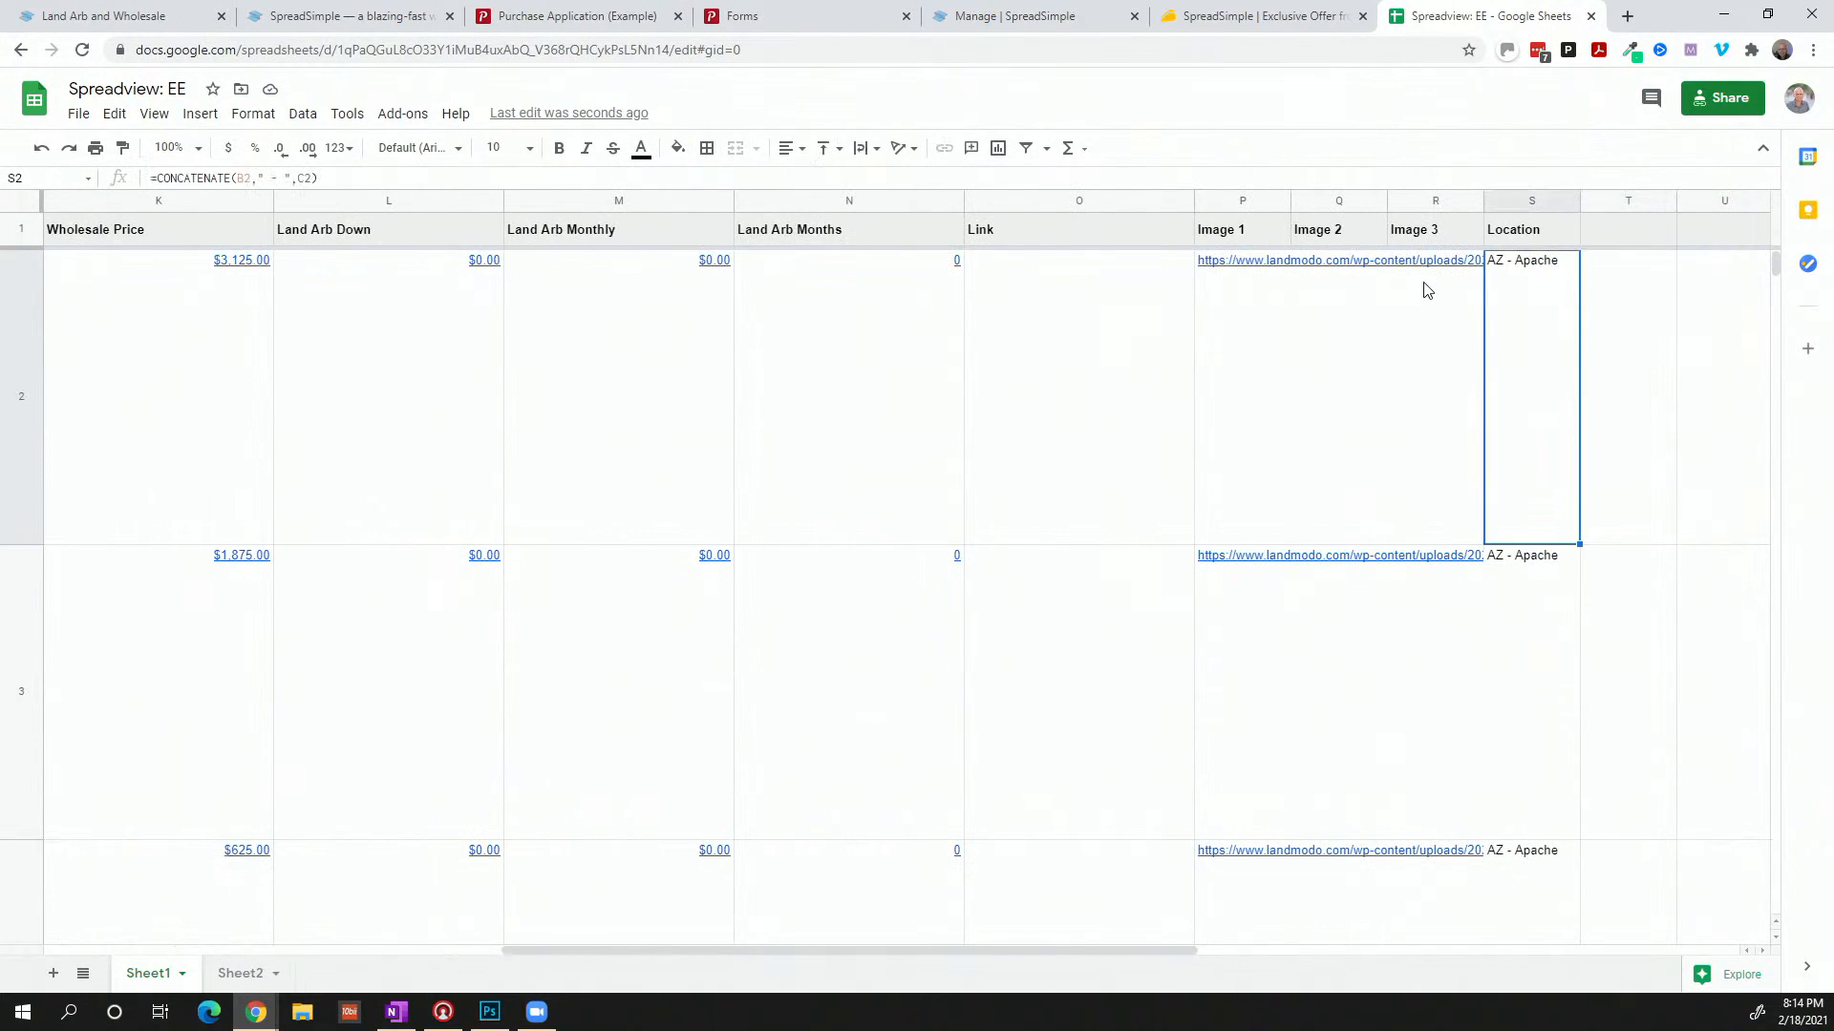
{"action": "left_click", "coordinate": [231, 177]}
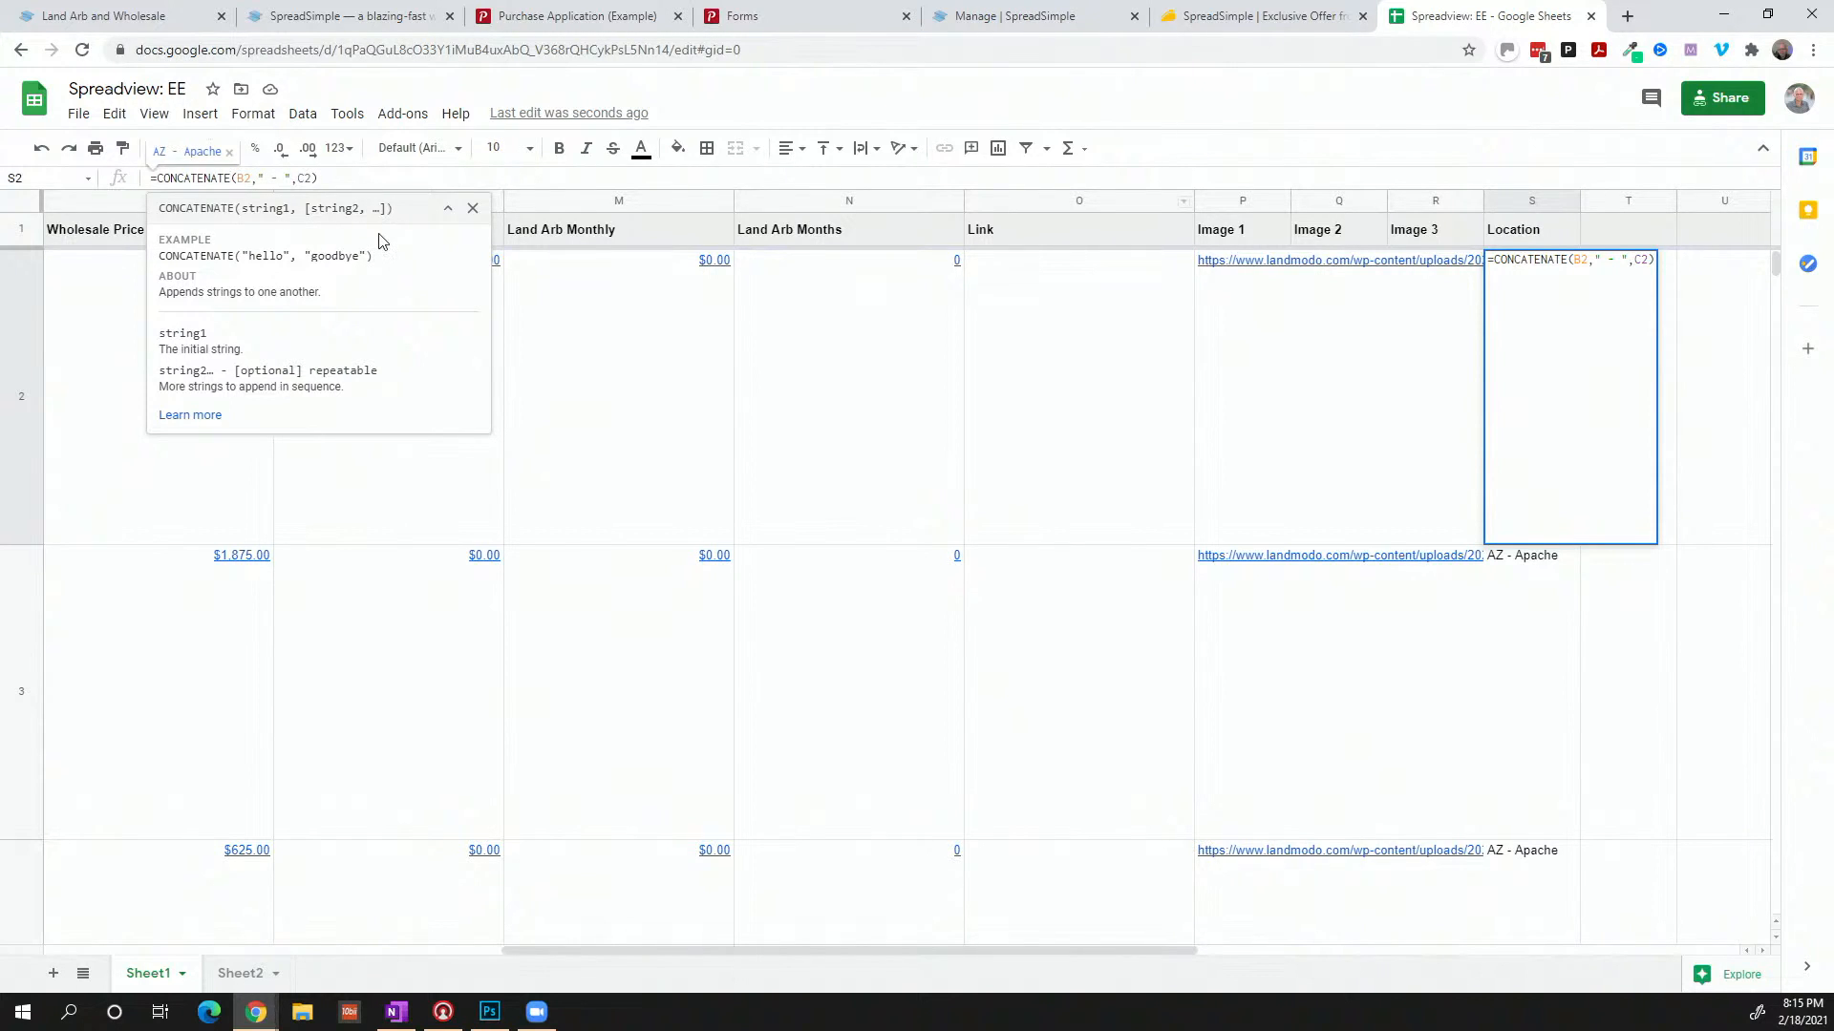
{"action": "key", "text": "Escape"}
Close the Location formula unchanged and go back along the first data row to the State column to examine its source columns
{"action": "key", "text": "Left"}
{"action": "key", "text": "Left"}
{"action": "key", "text": "Left"}
{"action": "key", "text": "Left"}
{"action": "key", "text": "Left"}
{"action": "key", "text": "Left"}
{"action": "key", "text": "Left"}
{"action": "key", "text": "Left"}
{"action": "key", "text": "Left"}
{"action": "key", "text": "Left"}
{"action": "key", "text": "Left"}
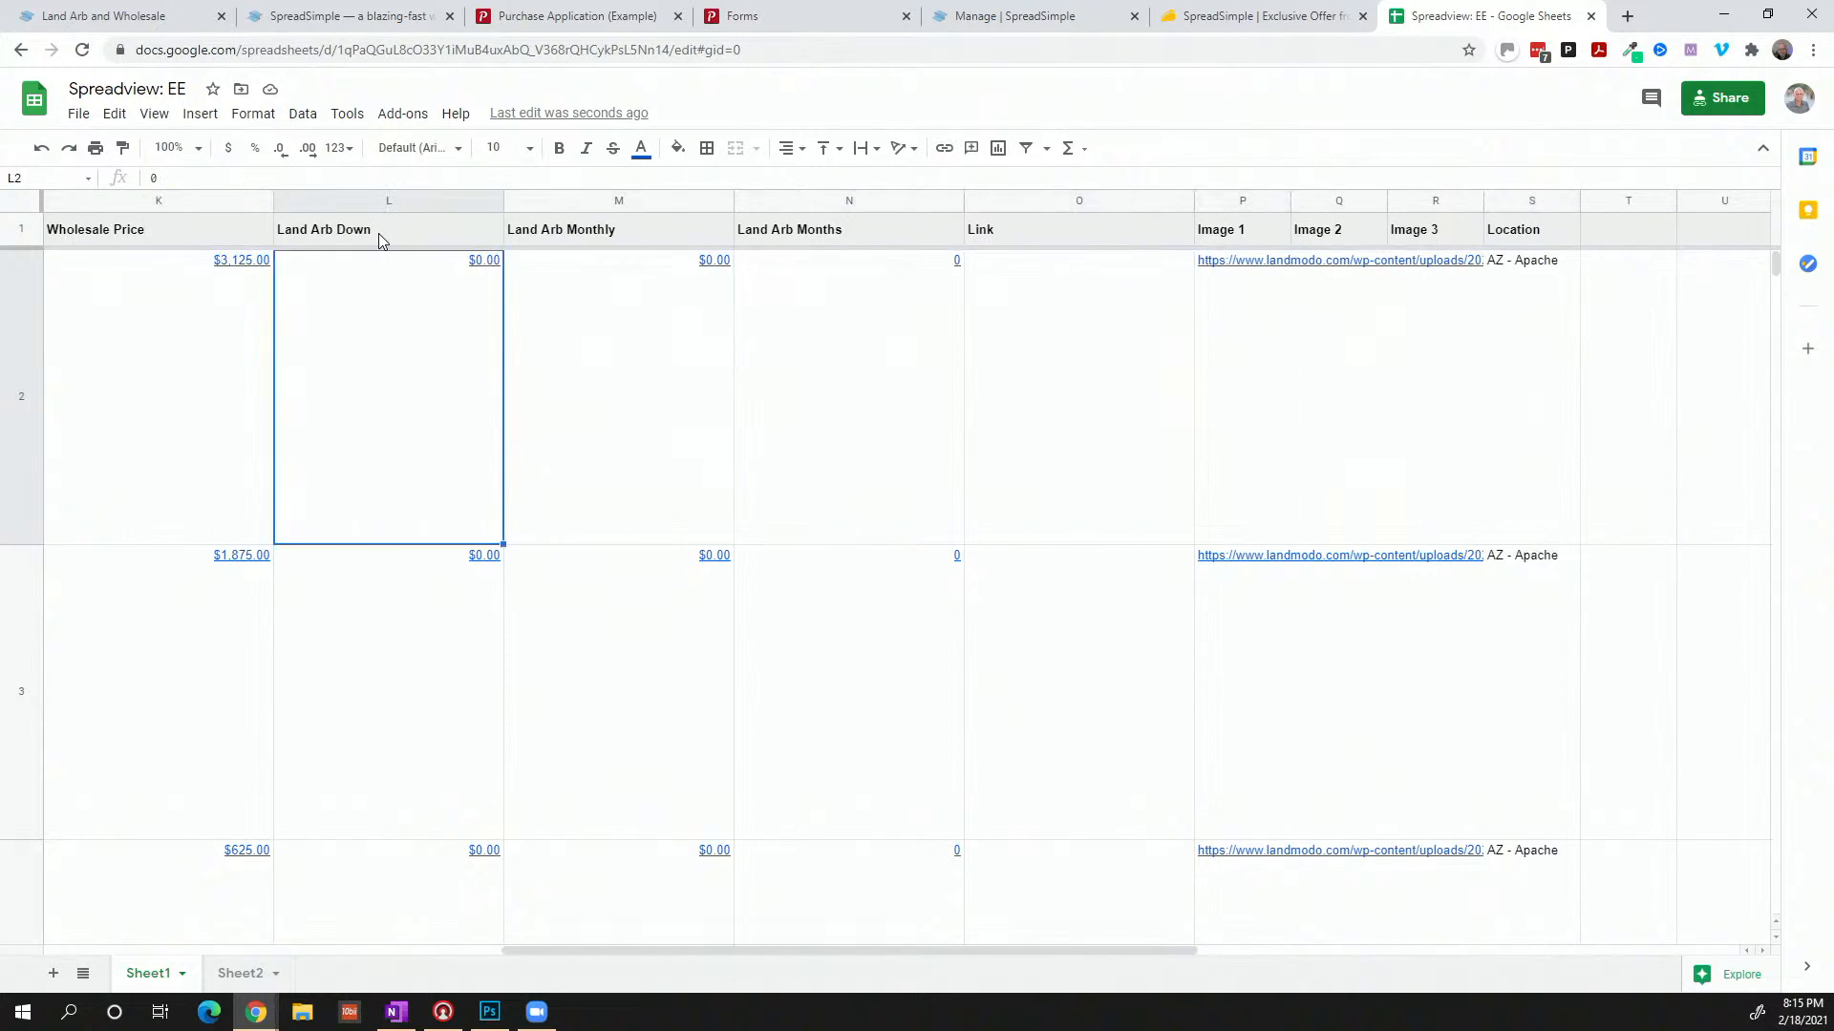
{"action": "key", "text": "Left"}
{"action": "key", "text": "Left"}
{"action": "key", "text": "Left"}
{"action": "key", "text": "Left"}
{"action": "key", "text": "Left"}
{"action": "key", "text": "Left"}
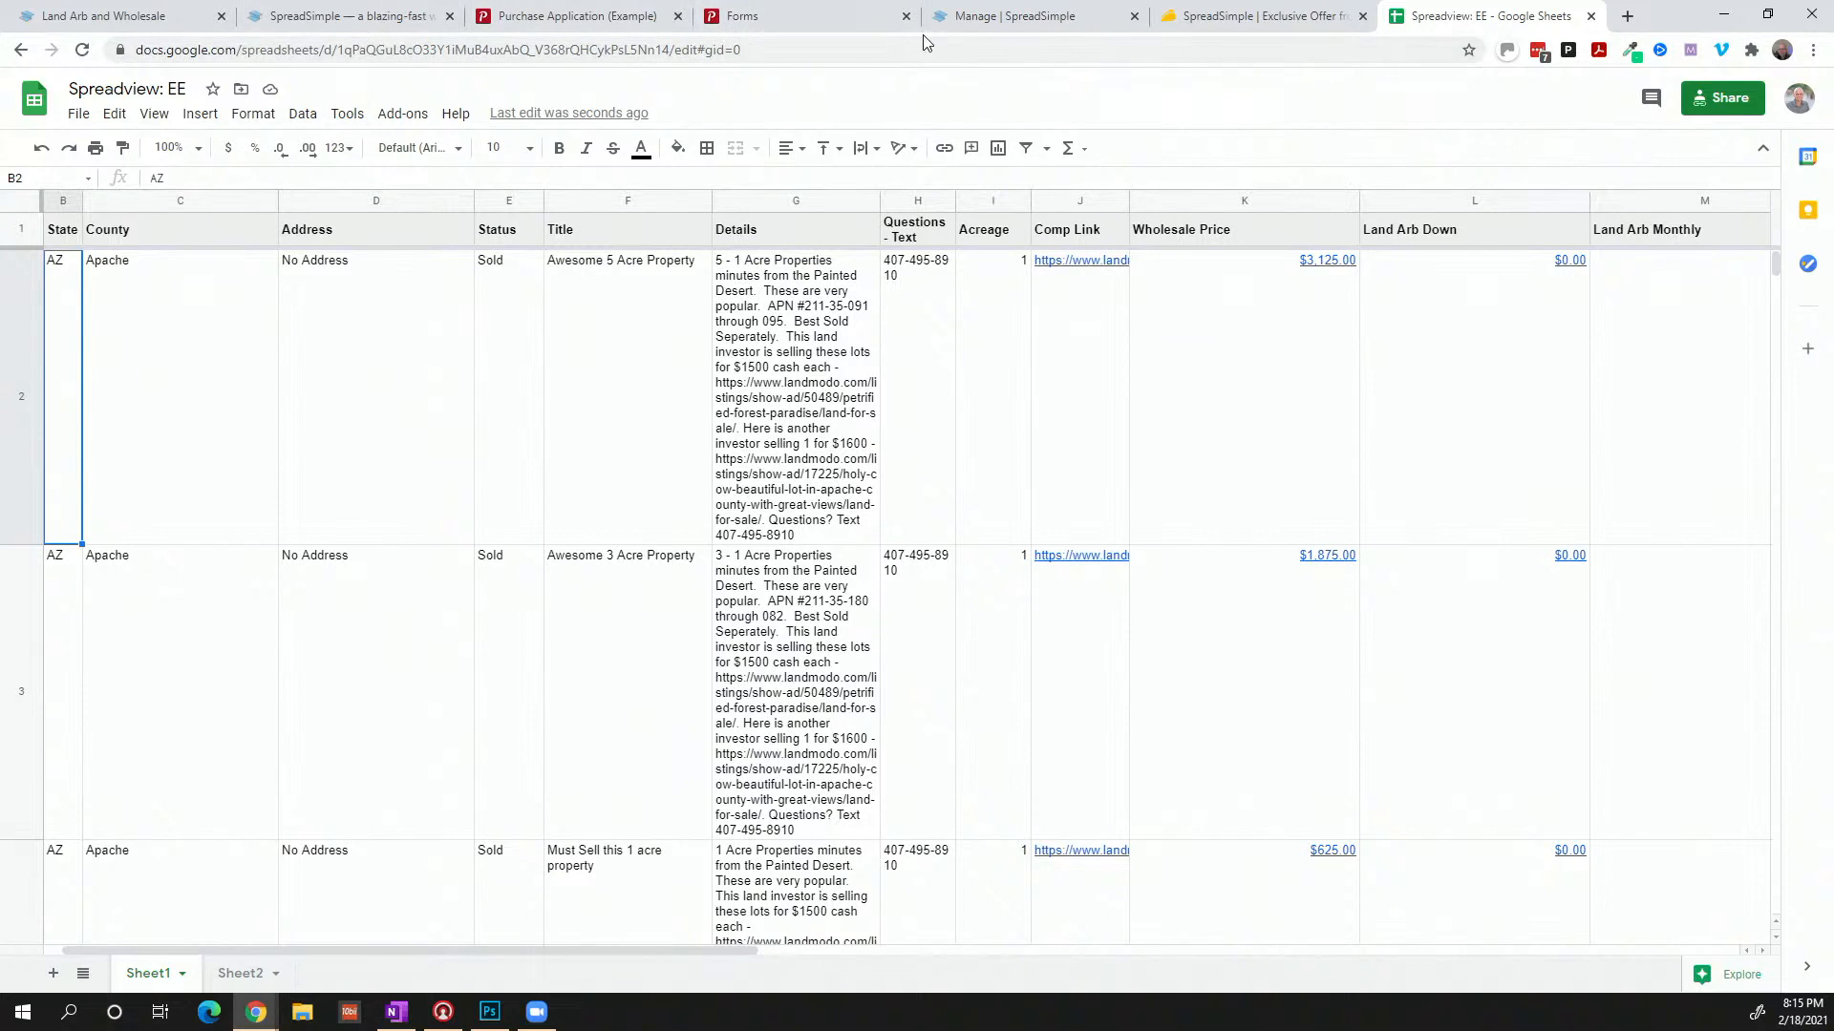
Switch to SpreadSimple, map the items list Subtitle field to the Location column, and check the Text field's mapping against the first card
{"action": "left_click", "coordinate": [988, 18]}
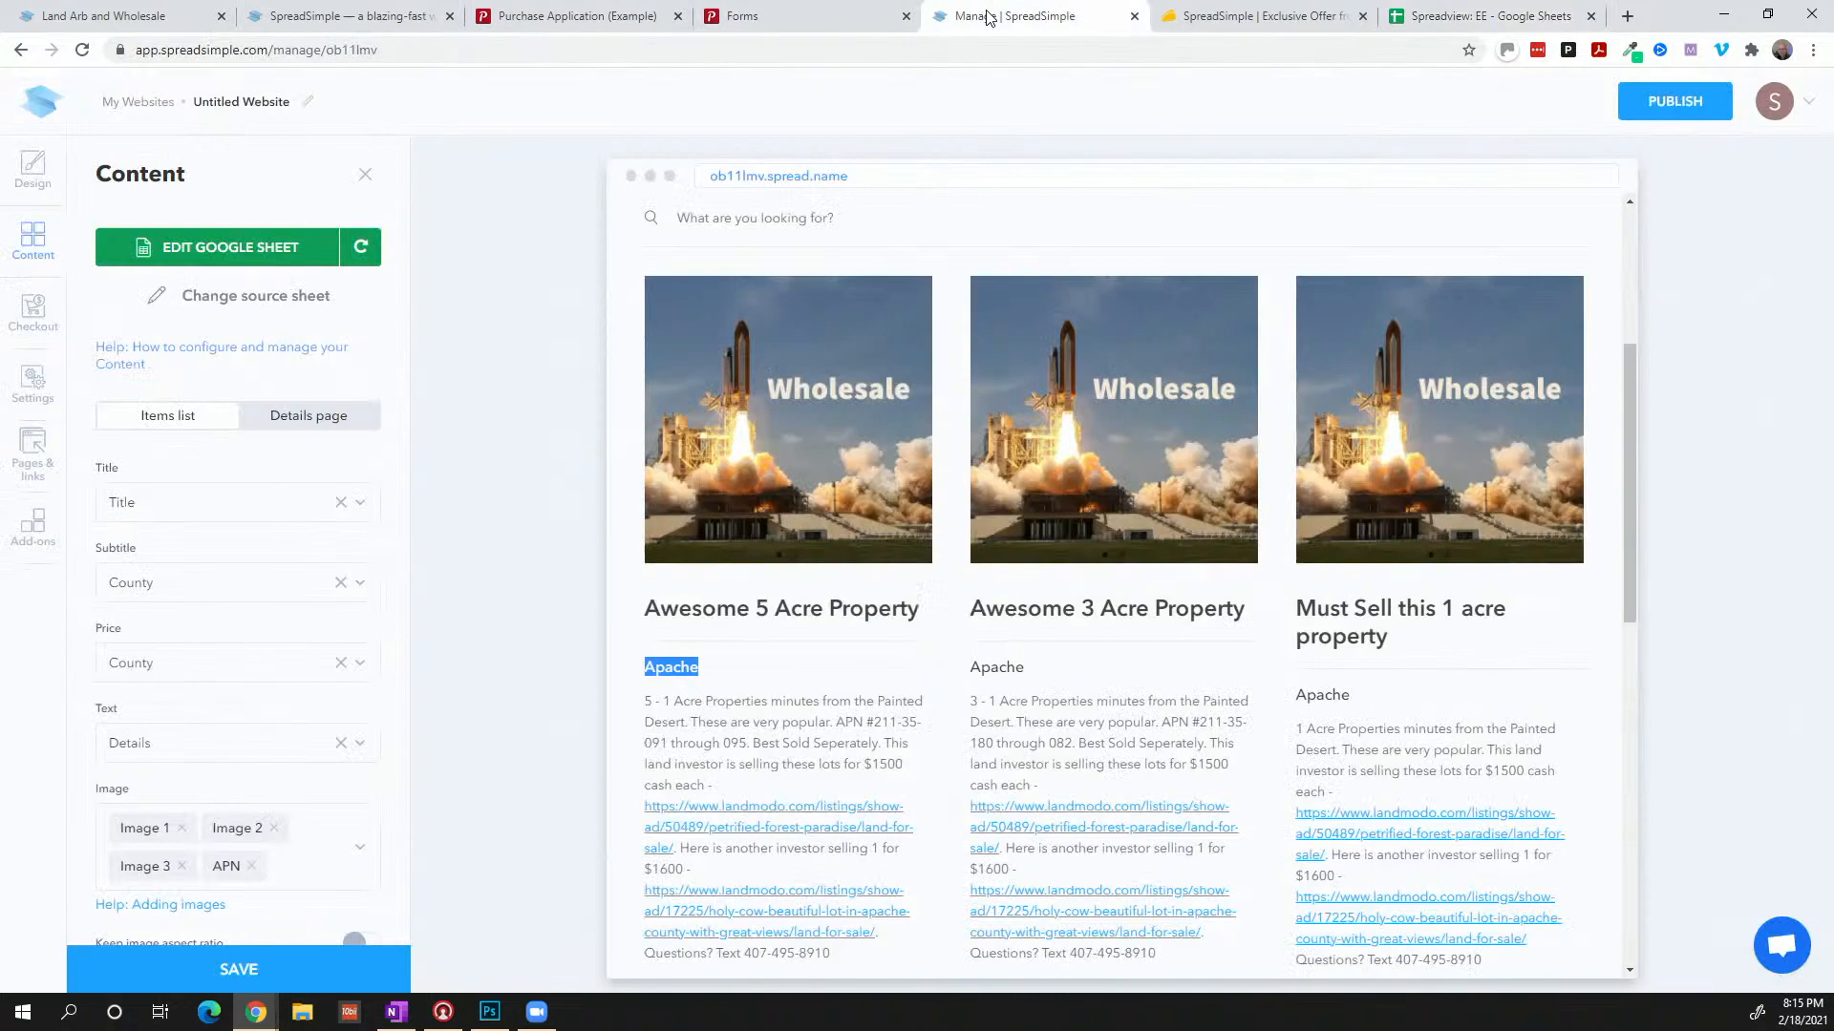
{"action": "left_click", "coordinate": [168, 584]}
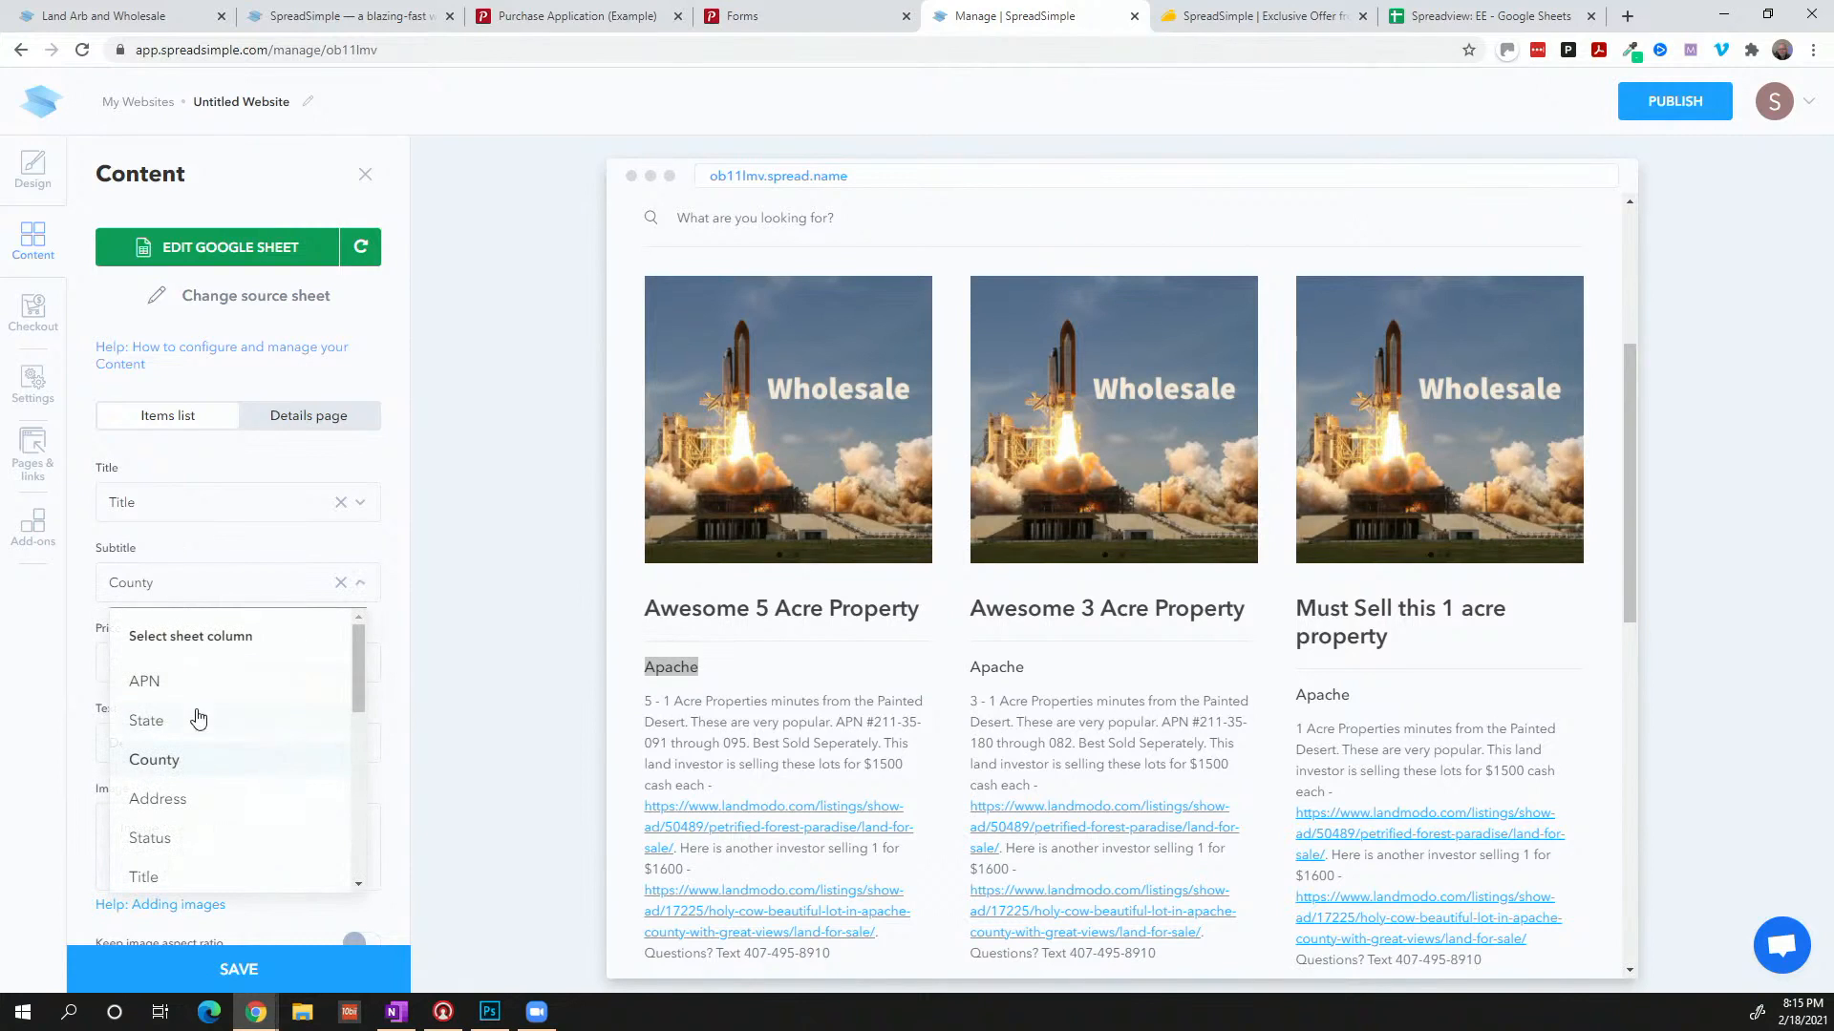
{"action": "scroll", "coordinate": [196, 725], "scroll_direction": "down", "scroll_amount": 3}
{"action": "scroll", "coordinate": [186, 783], "scroll_direction": "down", "scroll_amount": 5}
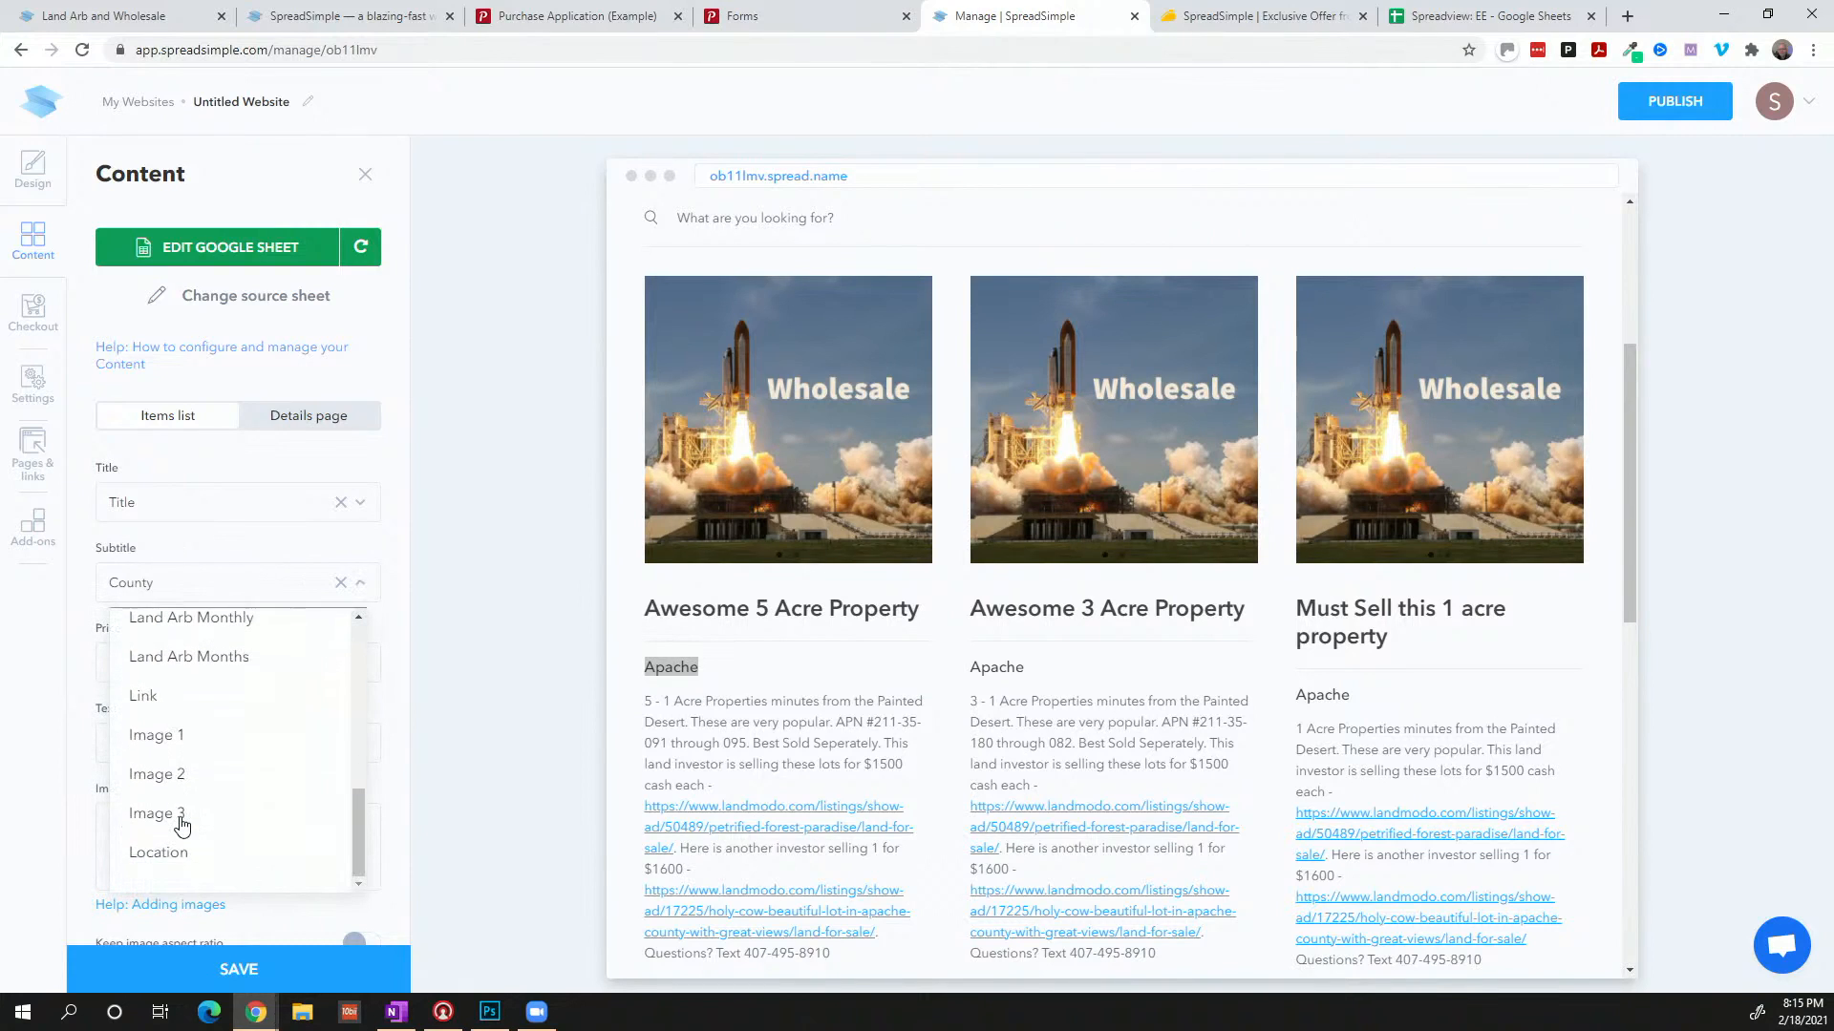
{"action": "left_click", "coordinate": [171, 860]}
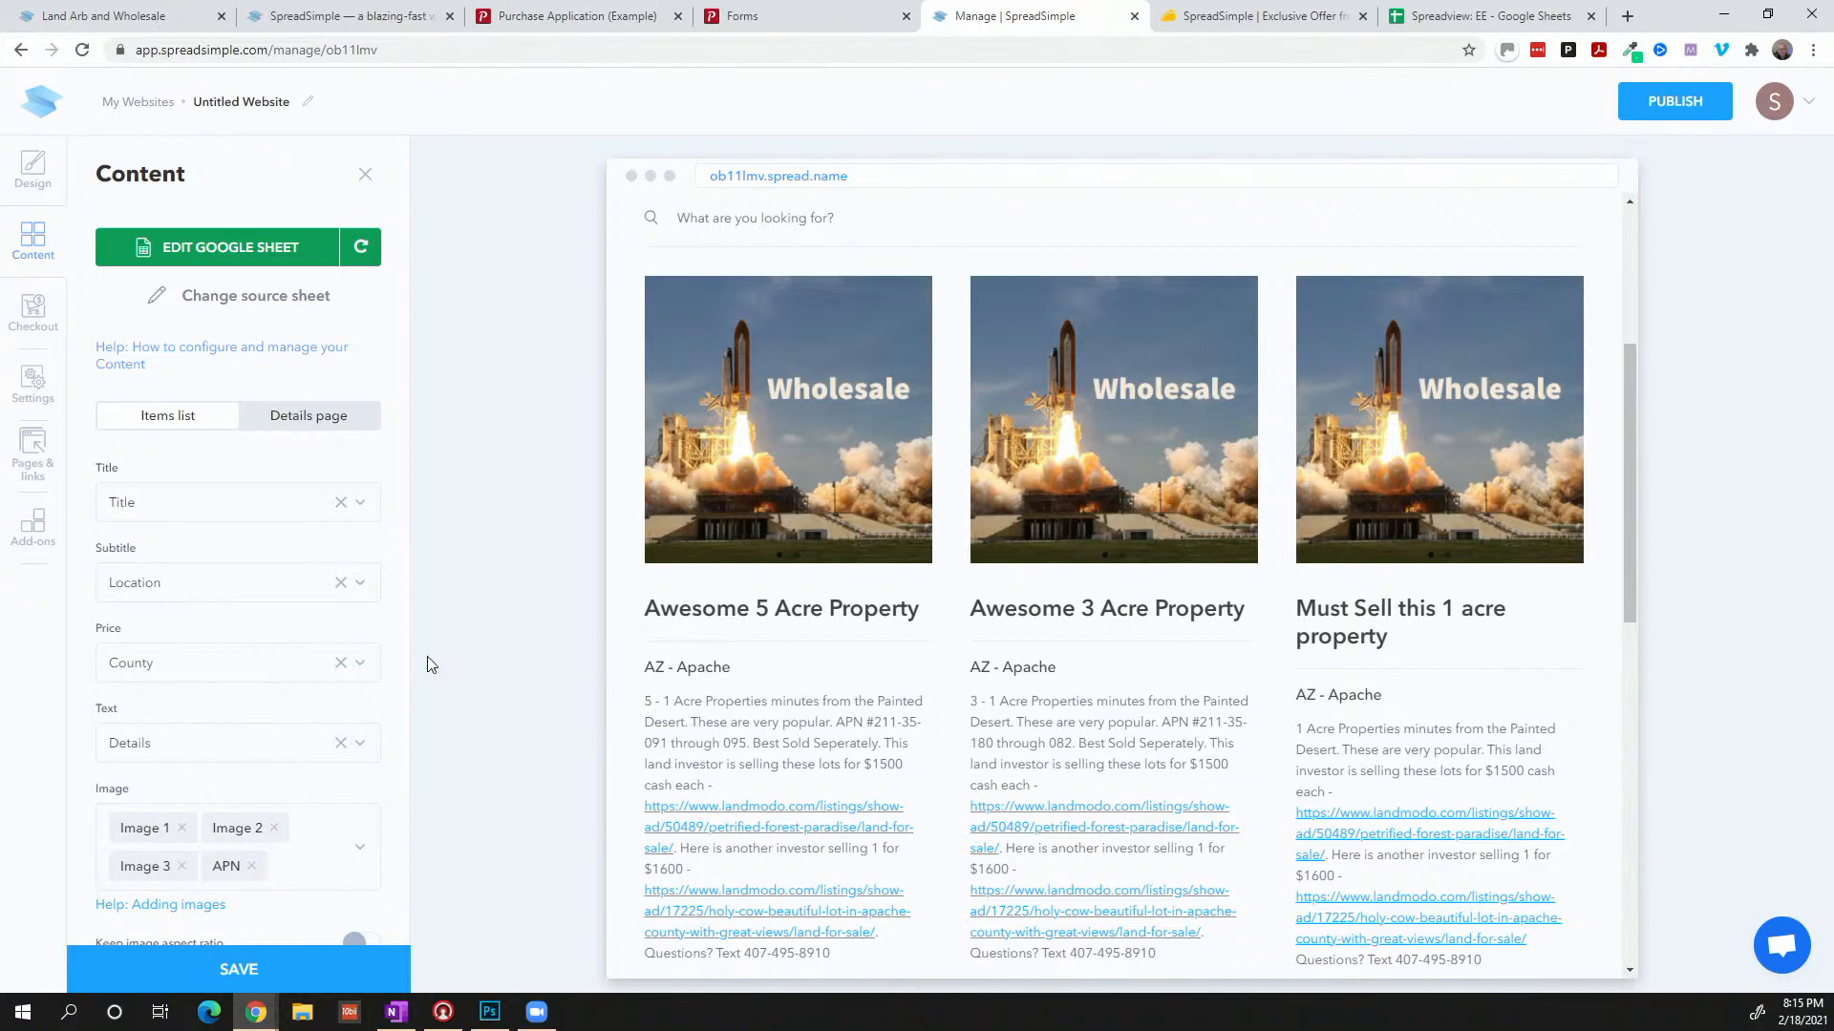
{"action": "left_click_drag", "start_coordinate": [655, 703], "coordinate": [836, 716]}
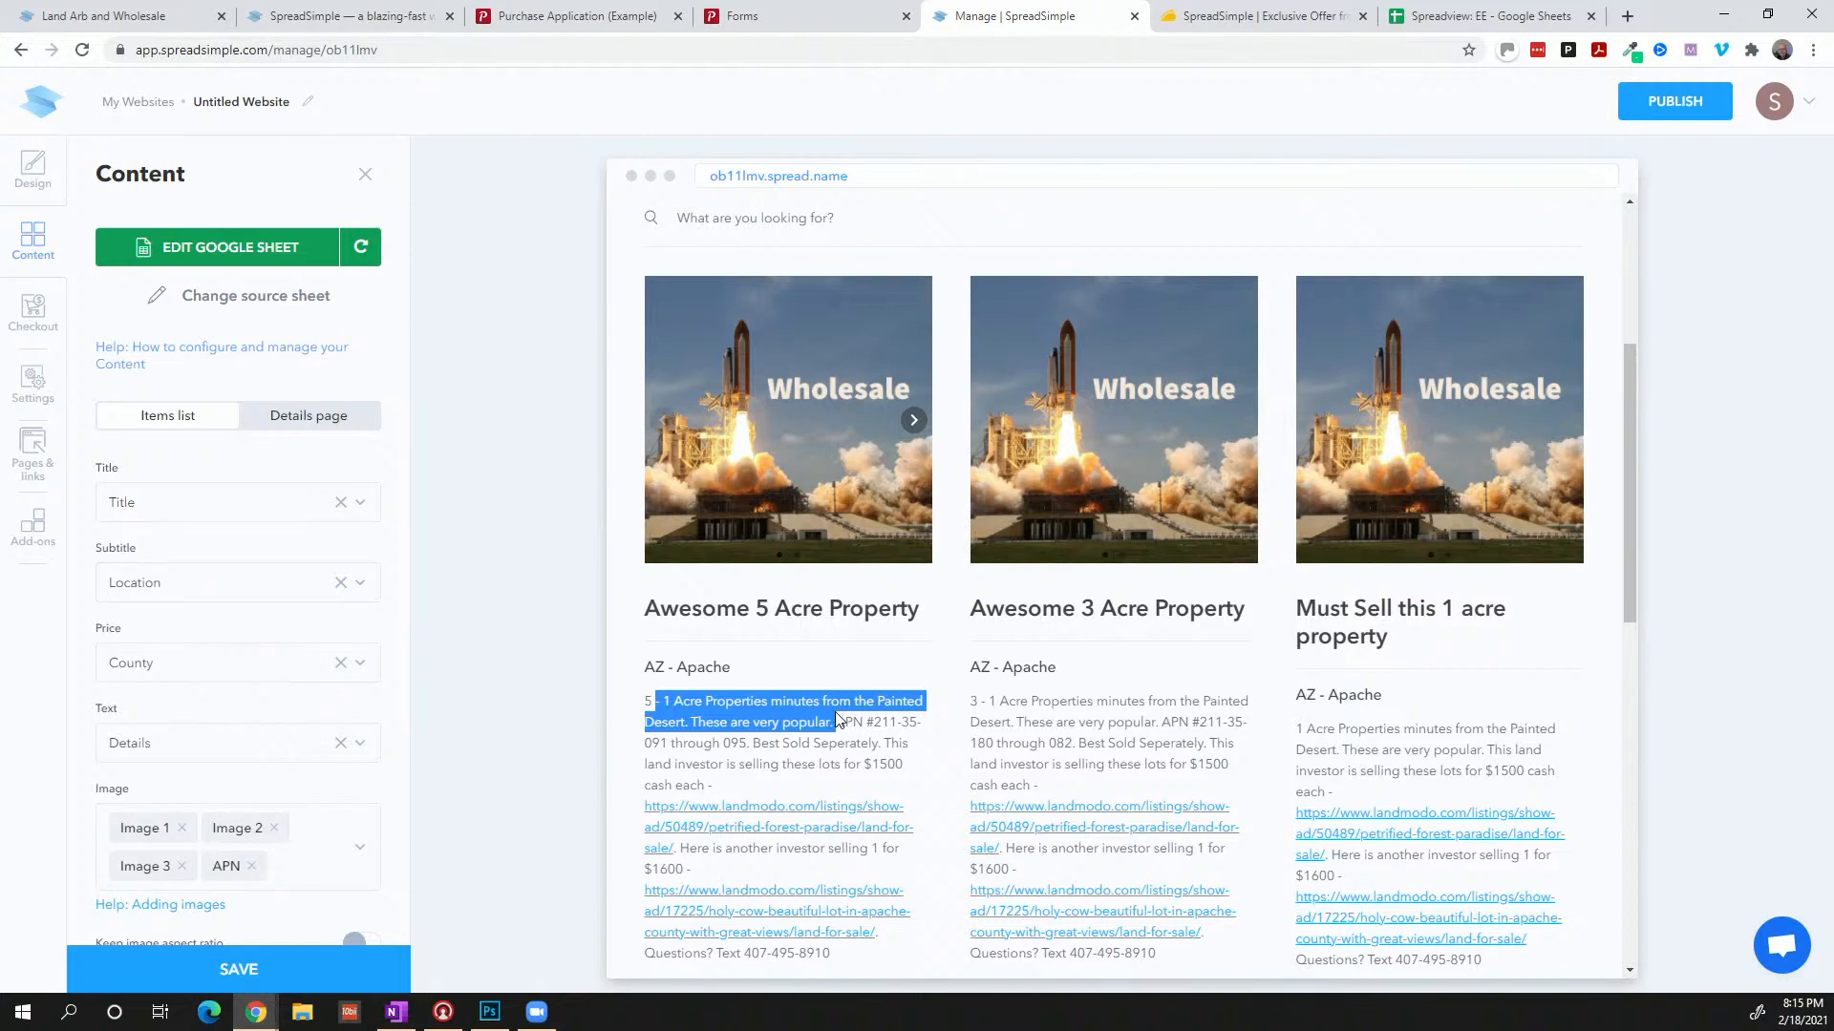
{"action": "left_click", "coordinate": [139, 754]}
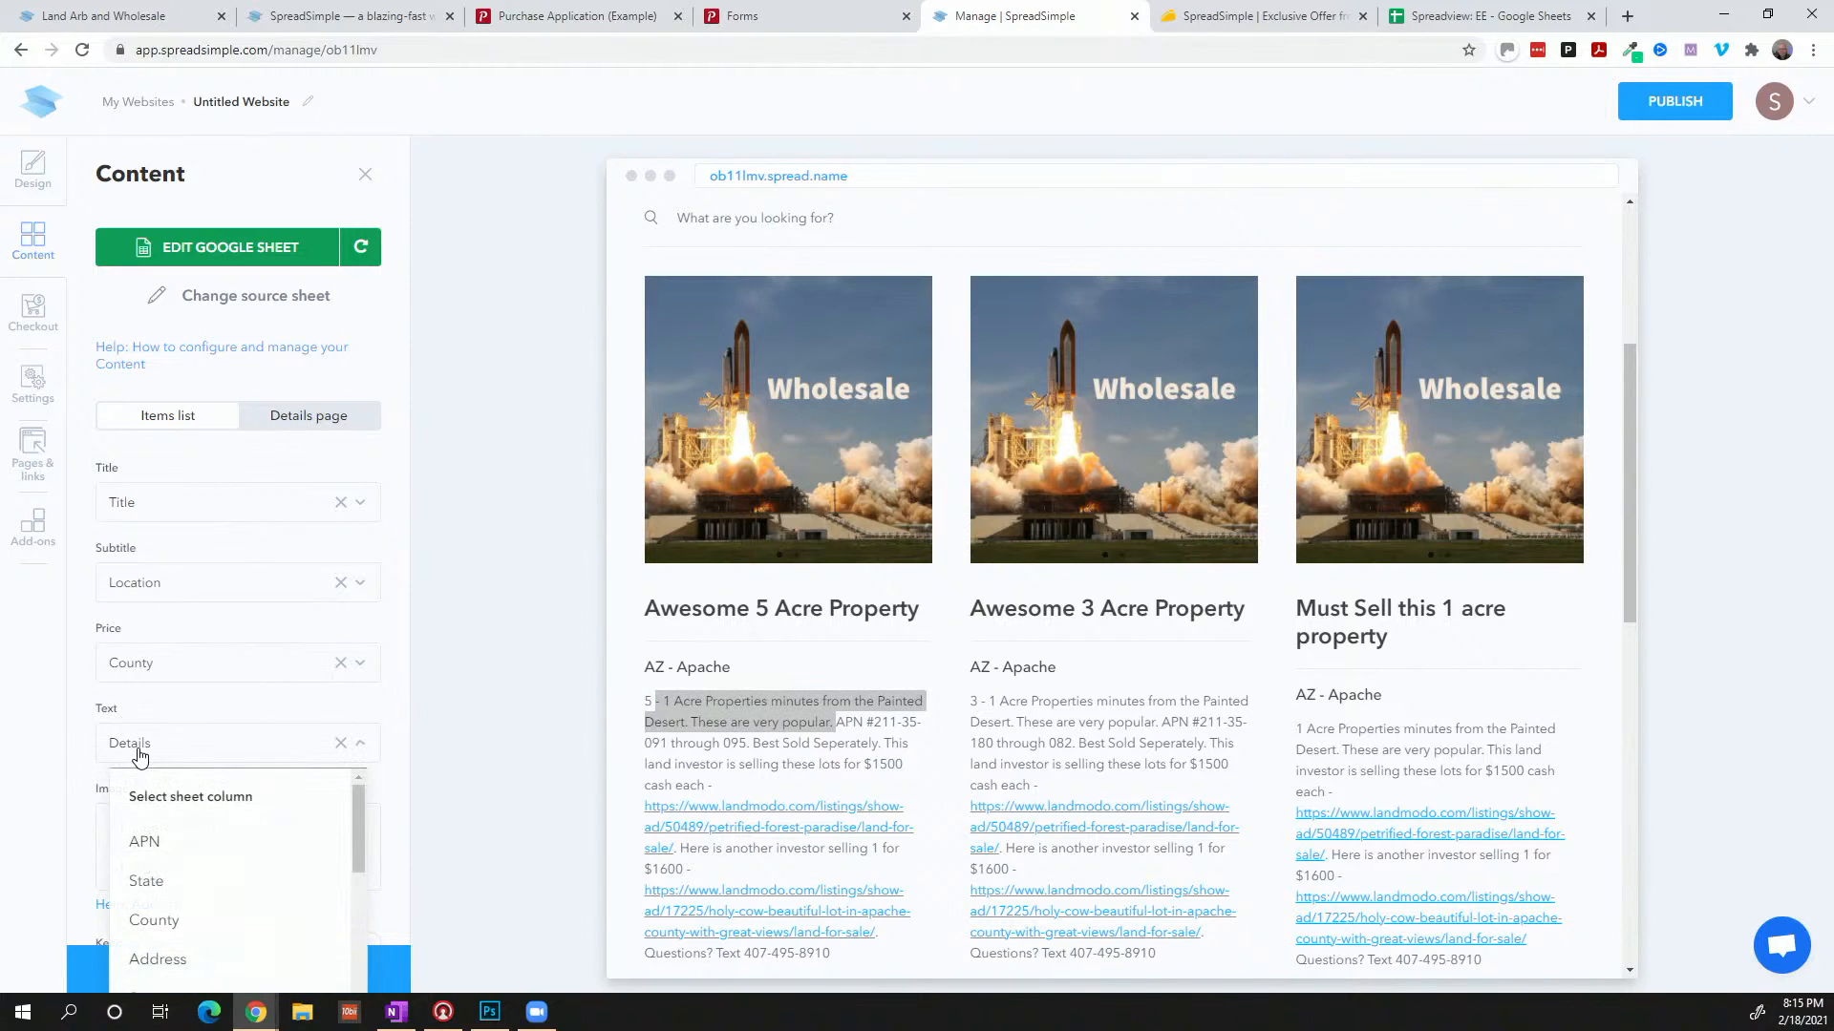
{"action": "left_click", "coordinate": [139, 752]}
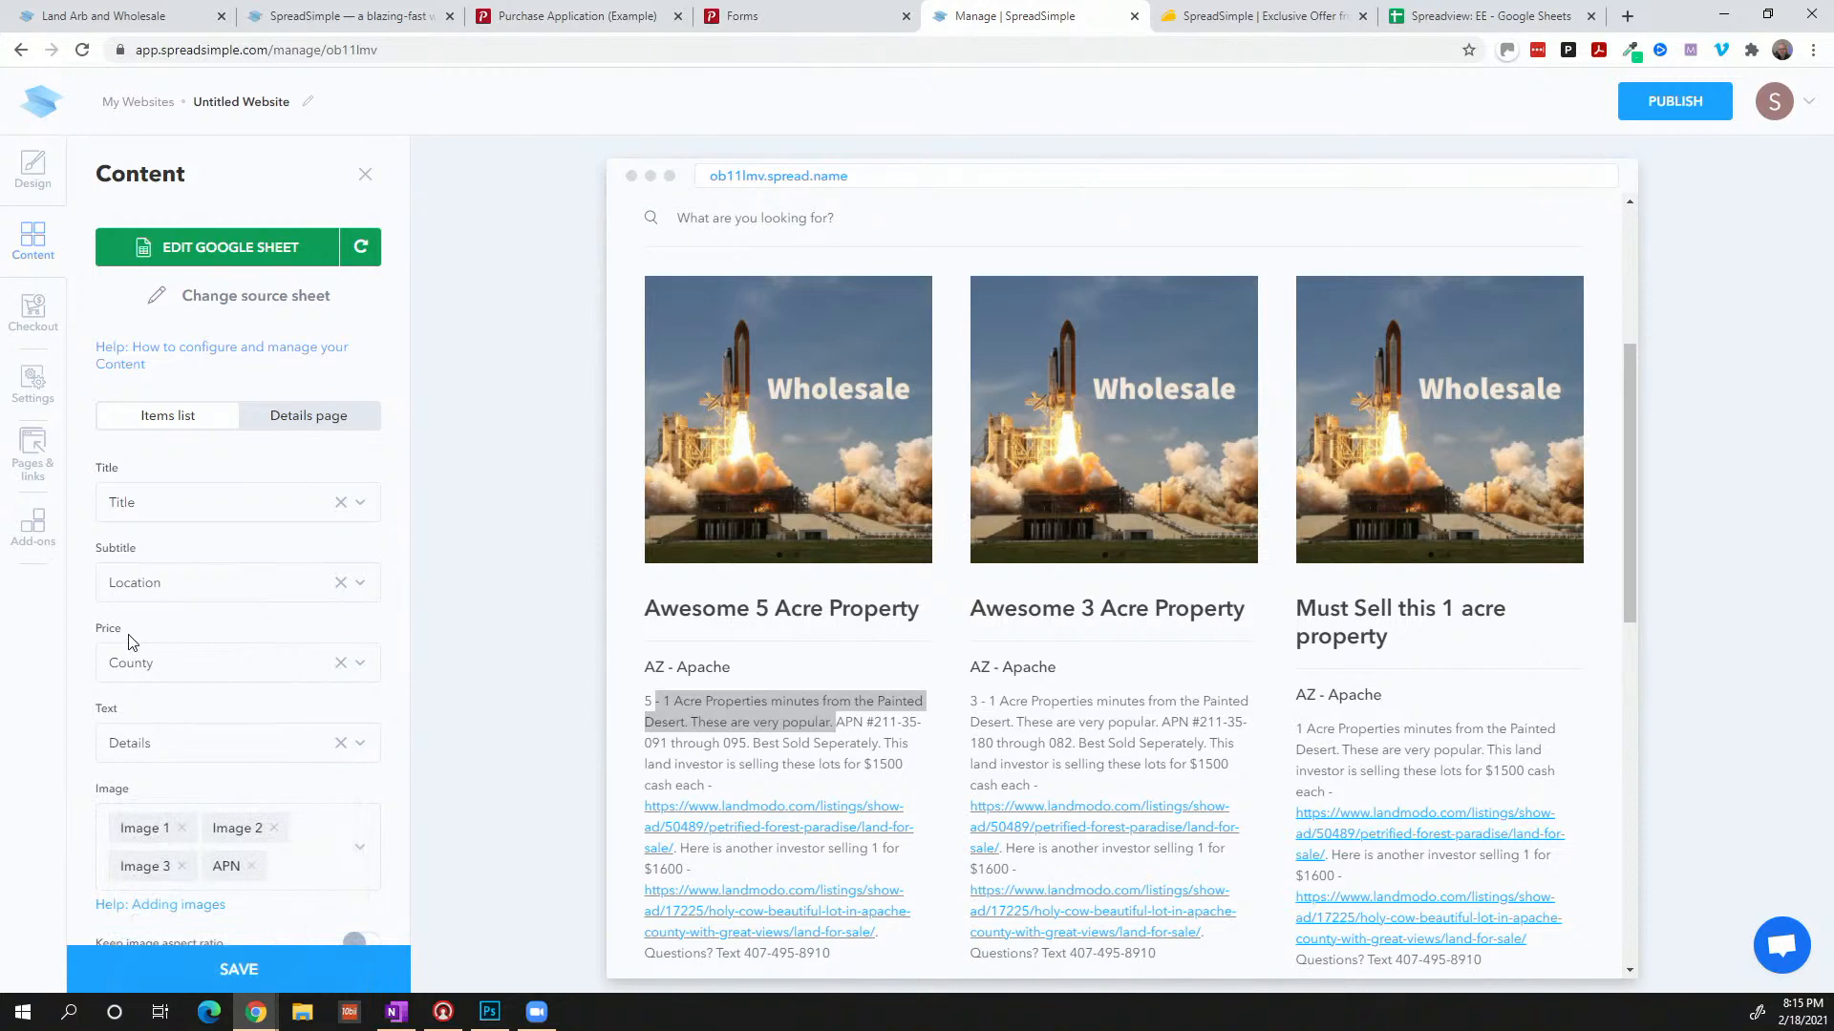
Map the items list Price field to the Wholesale Price column and check the price on the first listing card
{"action": "left_click", "coordinate": [168, 666]}
{"action": "scroll", "coordinate": [196, 785], "scroll_direction": "down", "scroll_amount": 1}
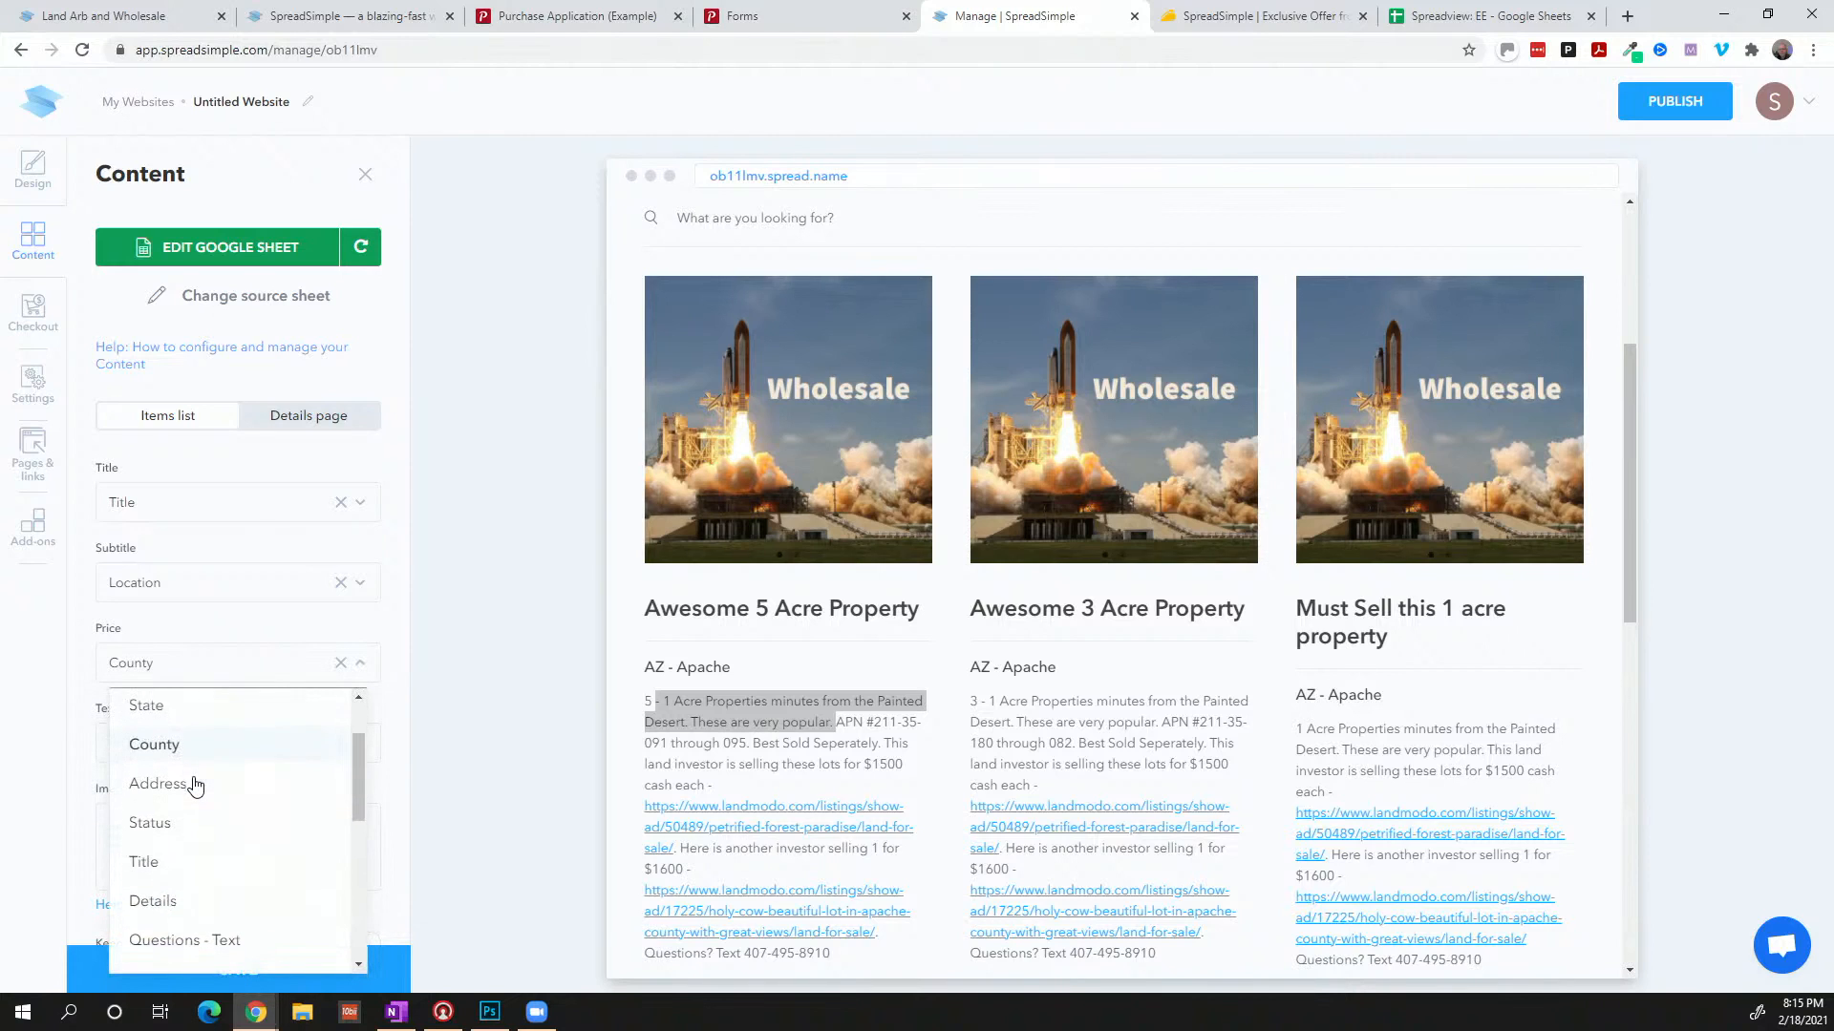
{"action": "scroll", "coordinate": [196, 785], "scroll_direction": "down", "scroll_amount": 1}
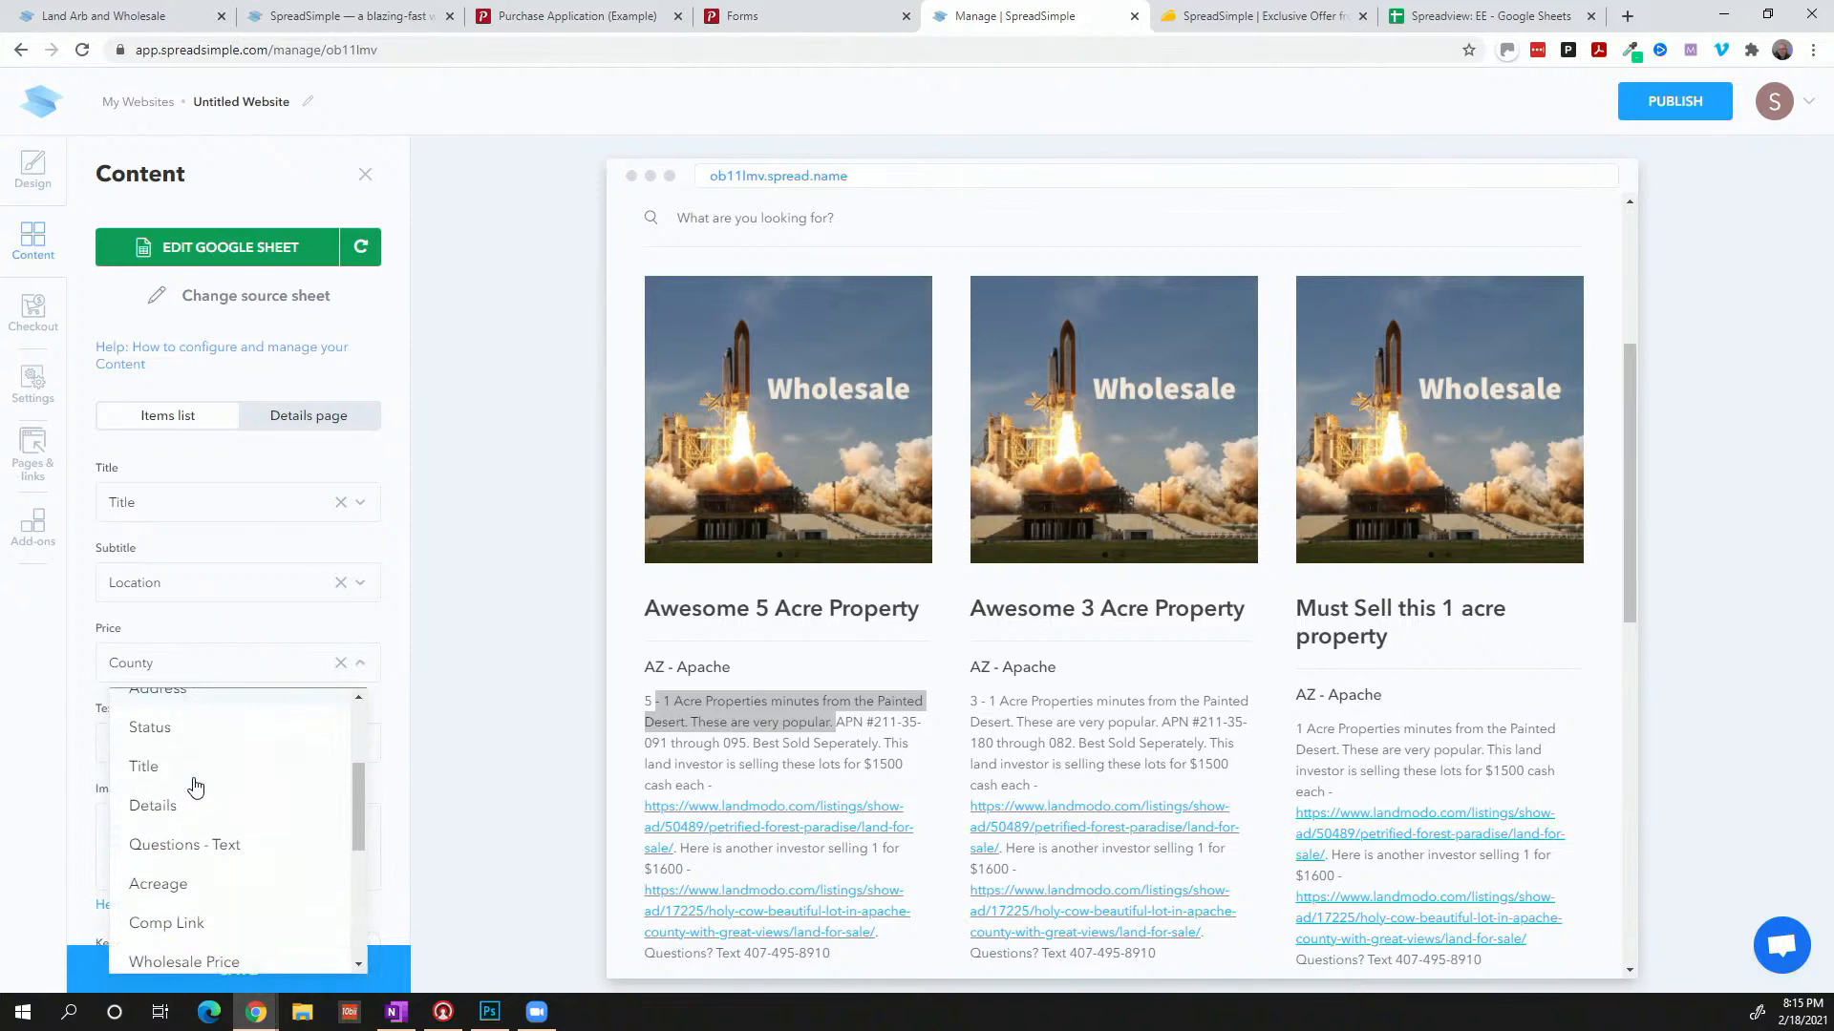
{"action": "left_click", "coordinate": [186, 960]}
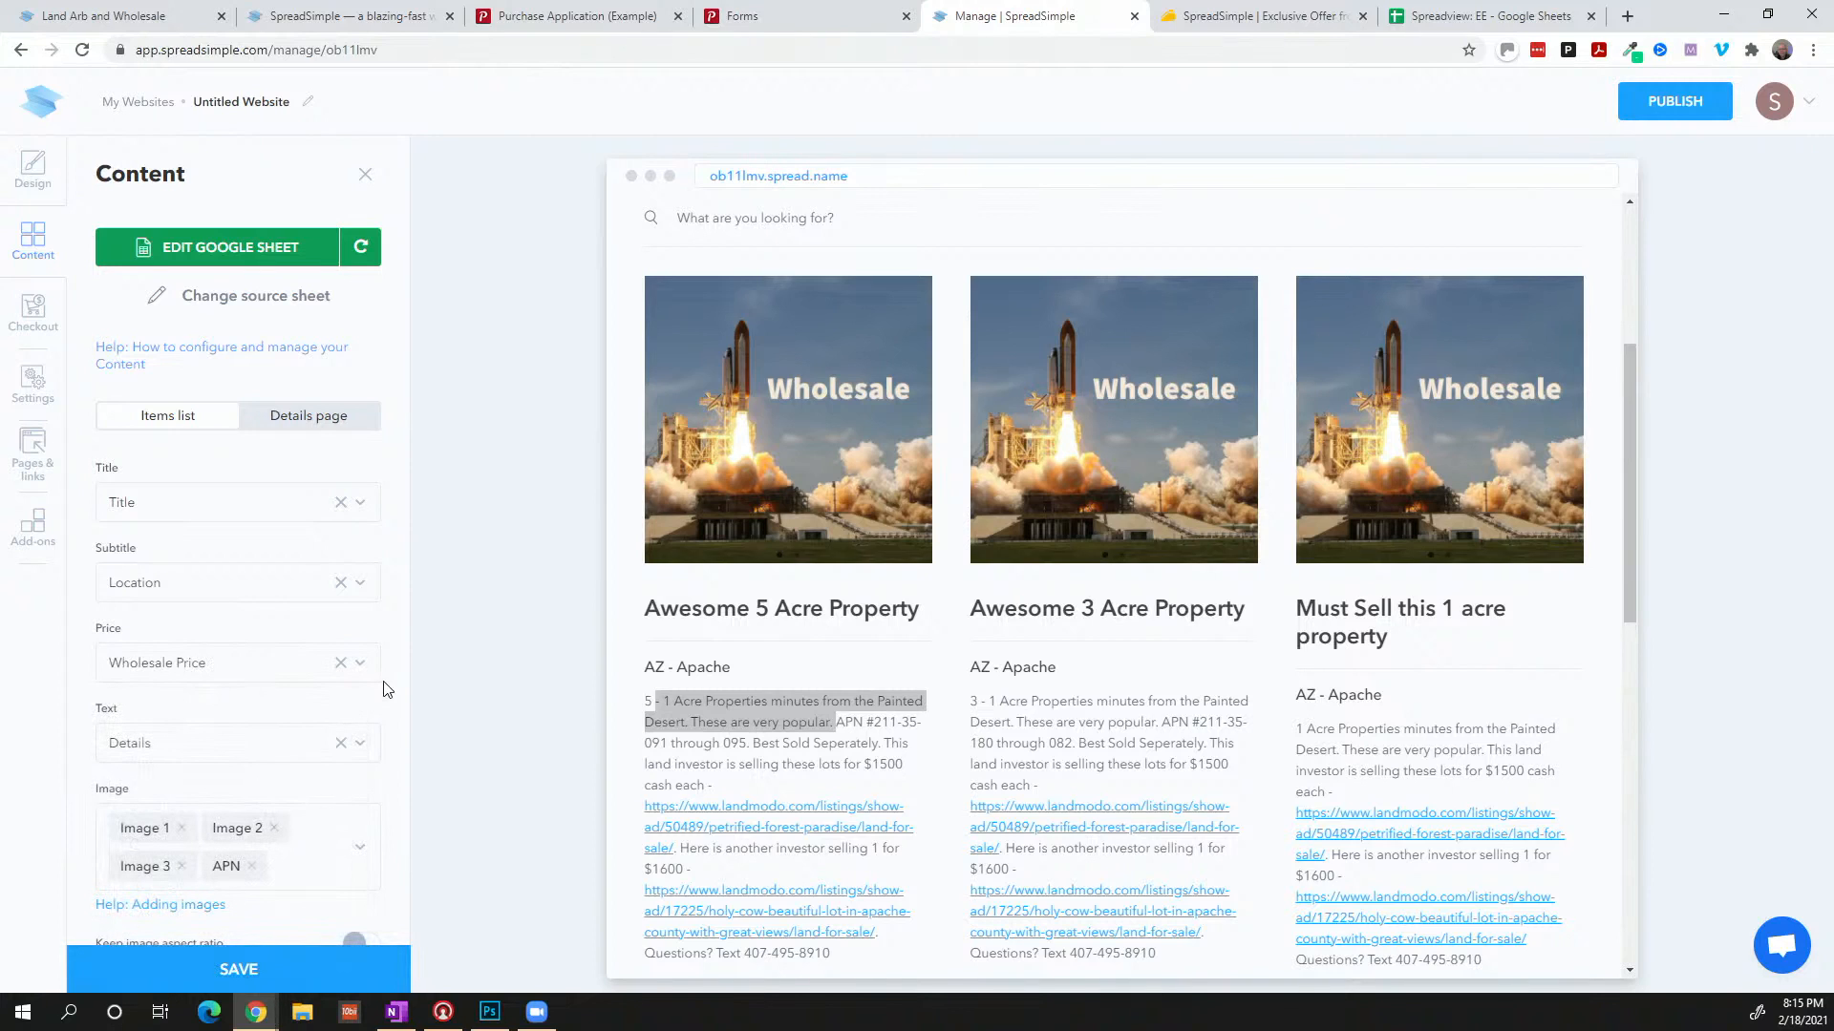
{"action": "scroll", "coordinate": [791, 690], "scroll_direction": "down", "scroll_amount": 1}
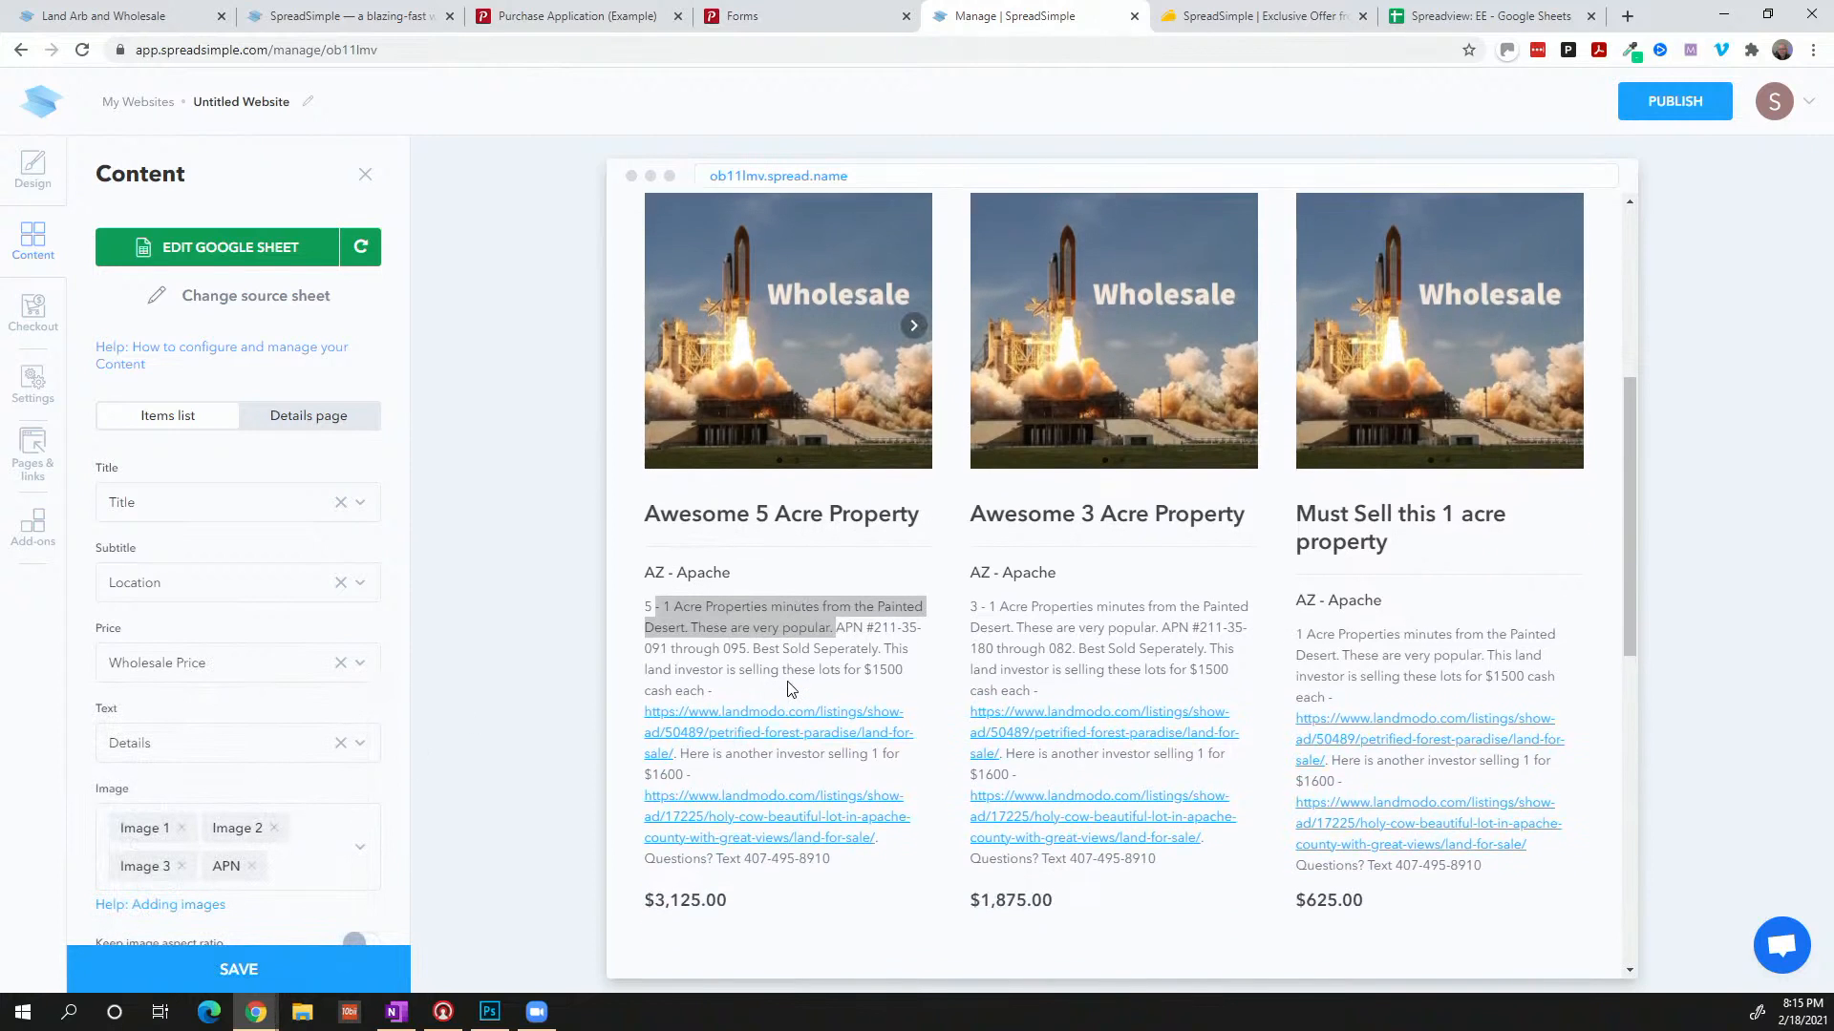
{"action": "left_click_drag", "start_coordinate": [726, 900], "coordinate": [657, 900]}
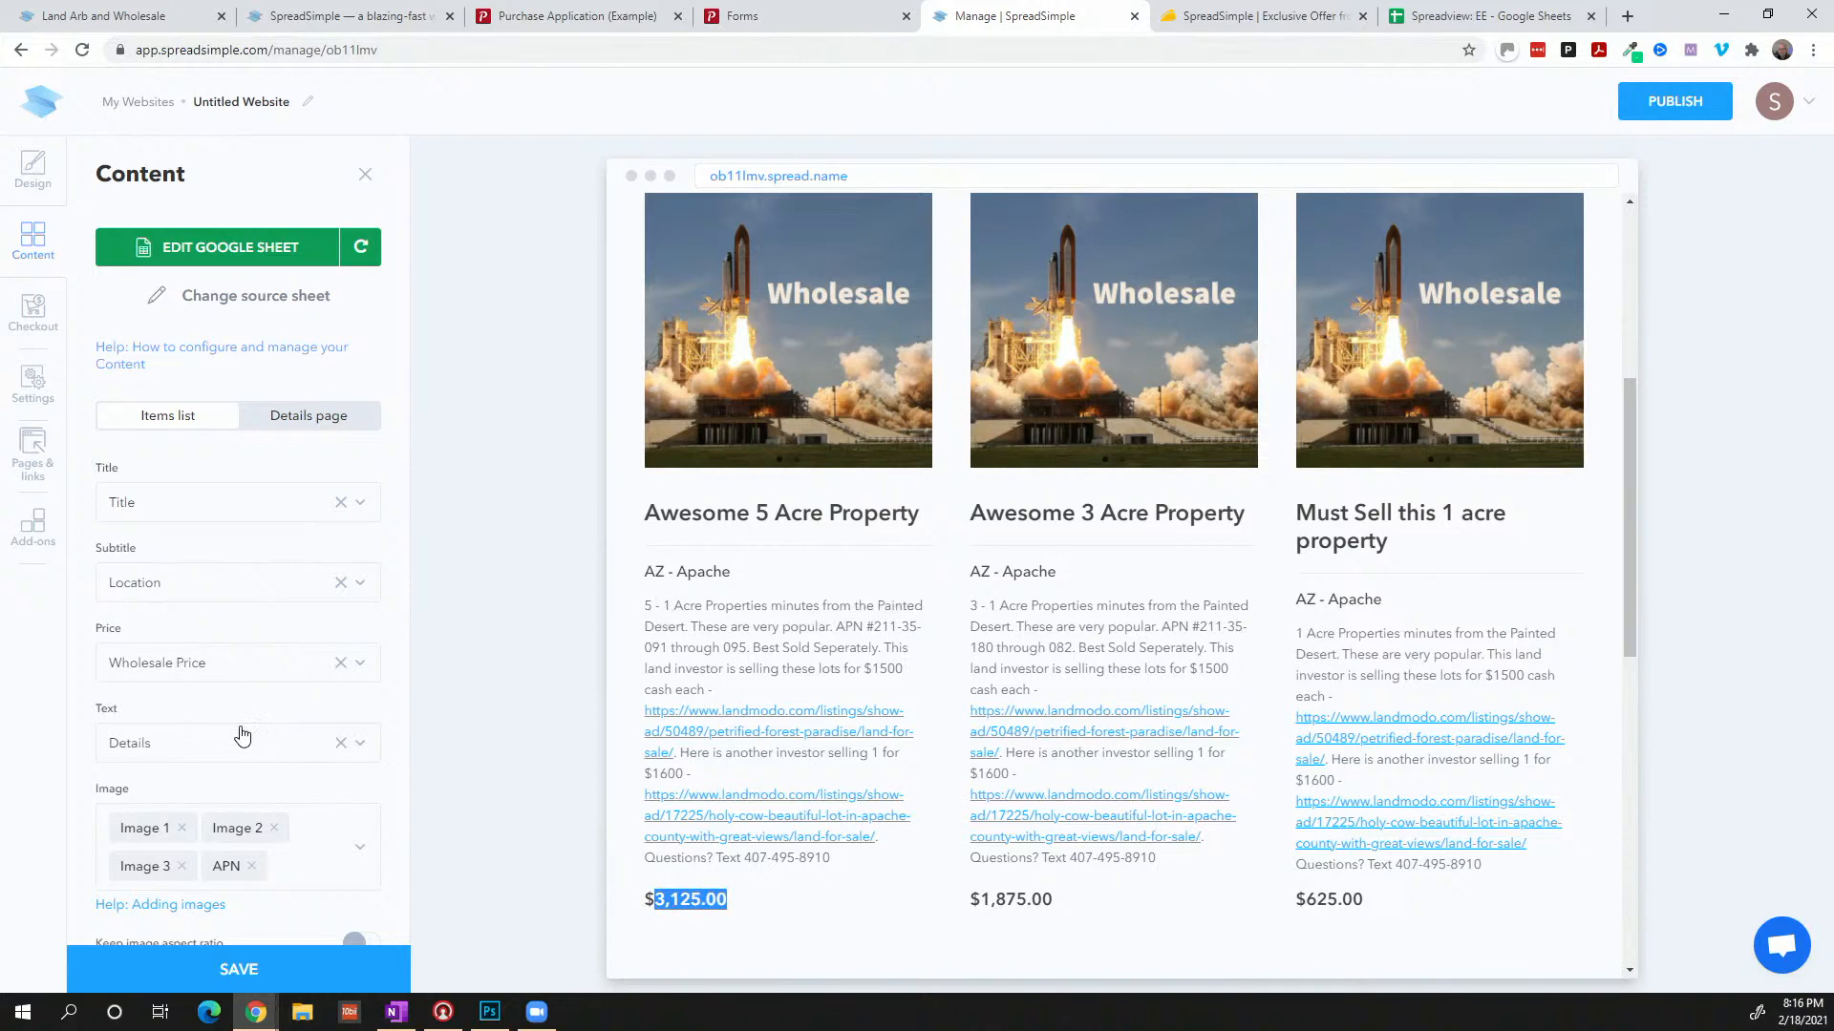
Remove APN from the Image field's columns and check the photo carousel on the "Double Lot - Must See" card
{"action": "scroll", "coordinate": [230, 737], "scroll_direction": "down", "scroll_amount": 1}
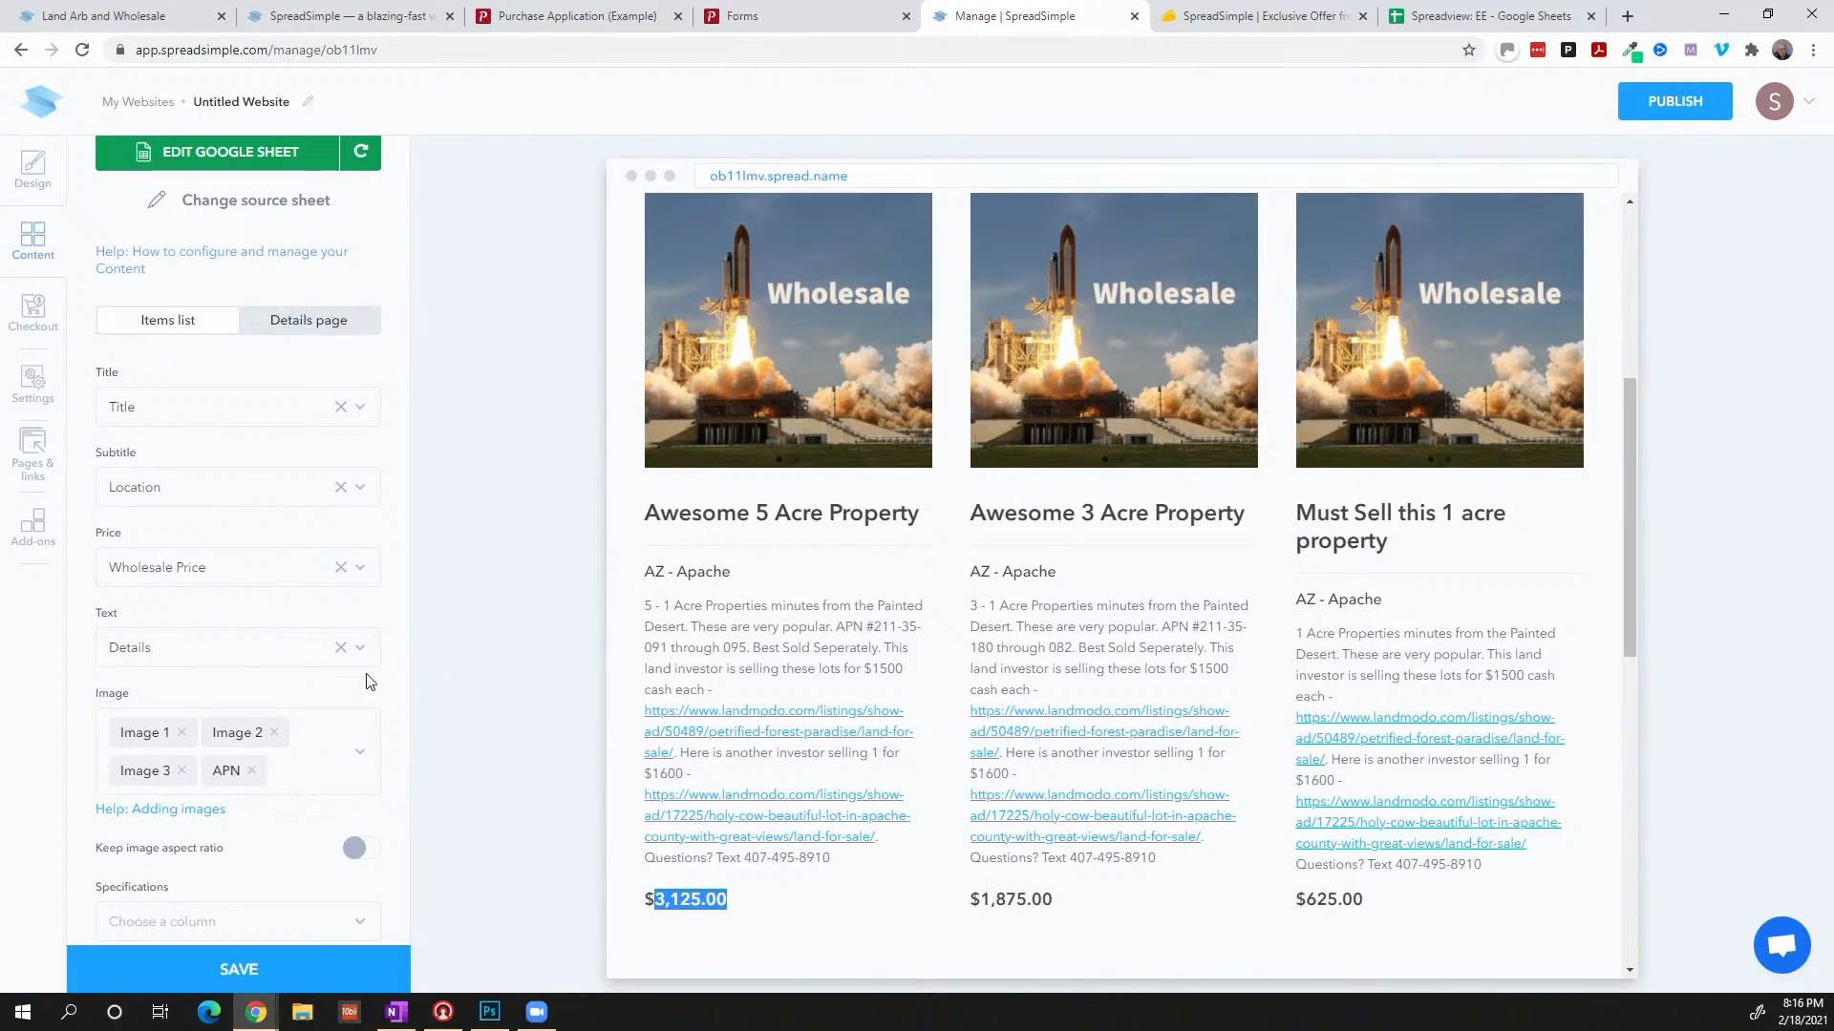
{"action": "left_click", "coordinate": [251, 771]}
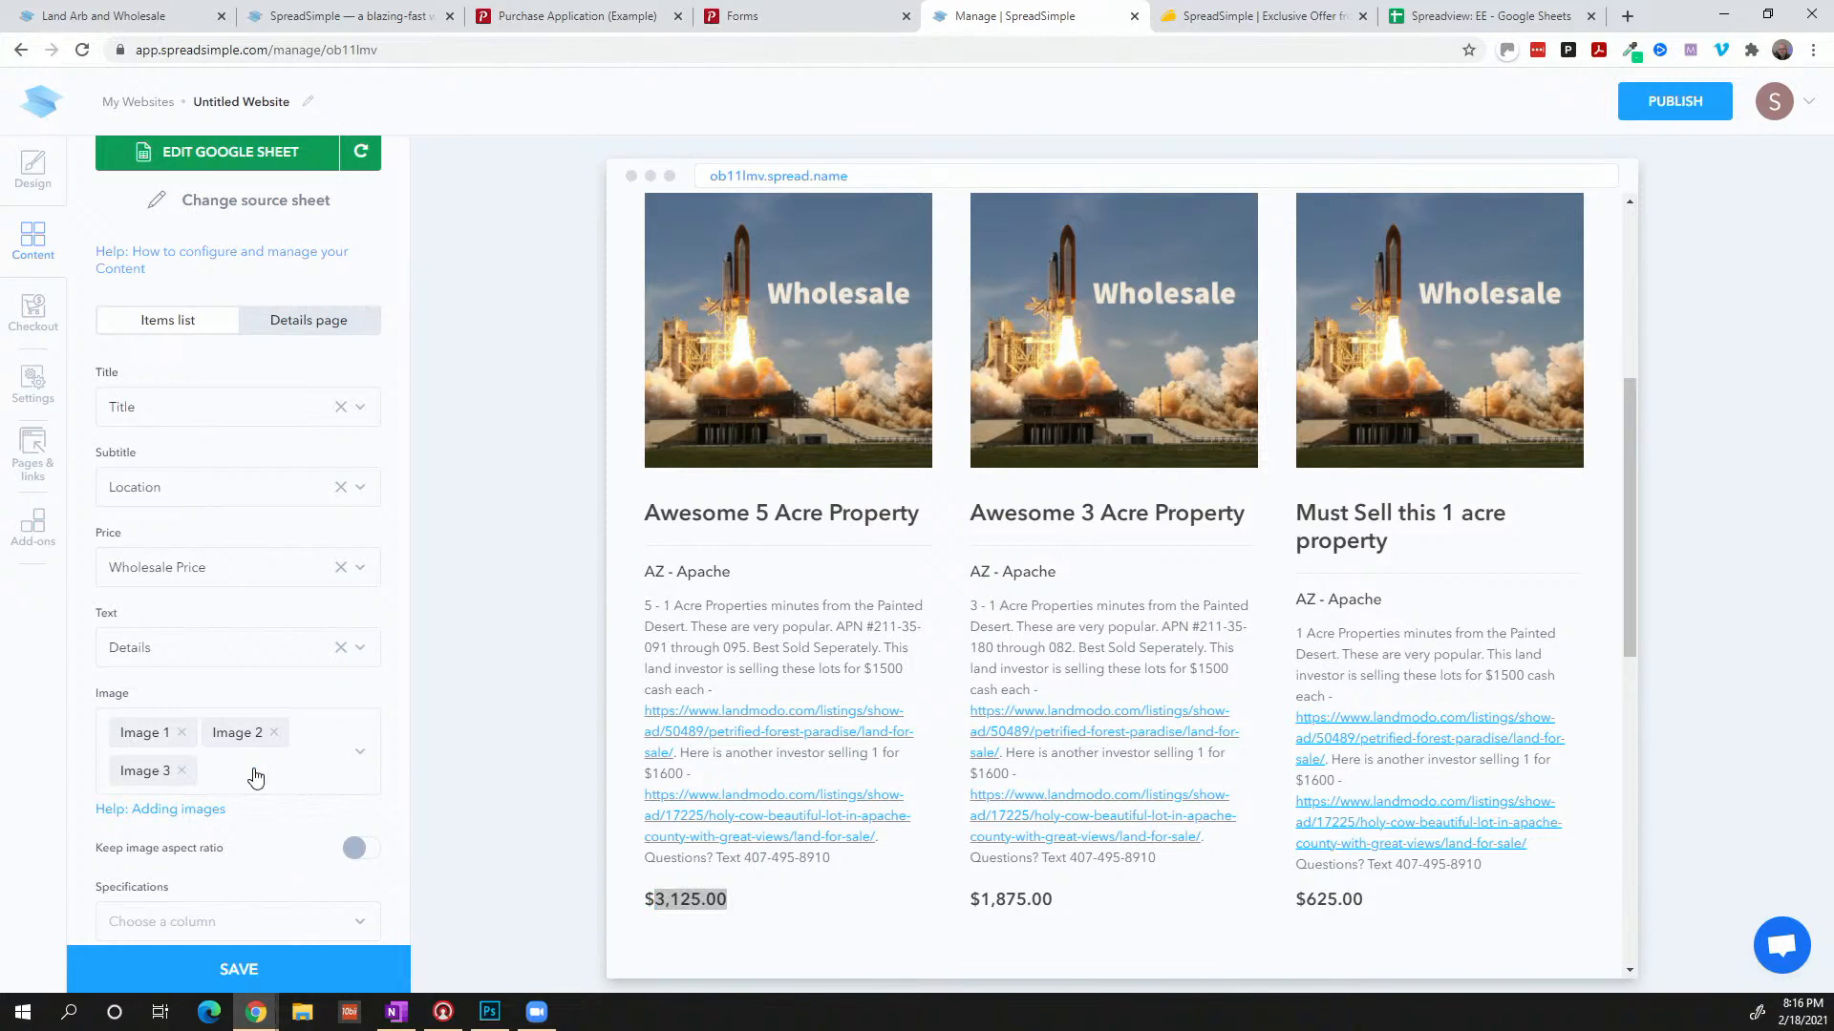
{"action": "scroll", "coordinate": [622, 770], "scroll_direction": "down", "scroll_amount": 5}
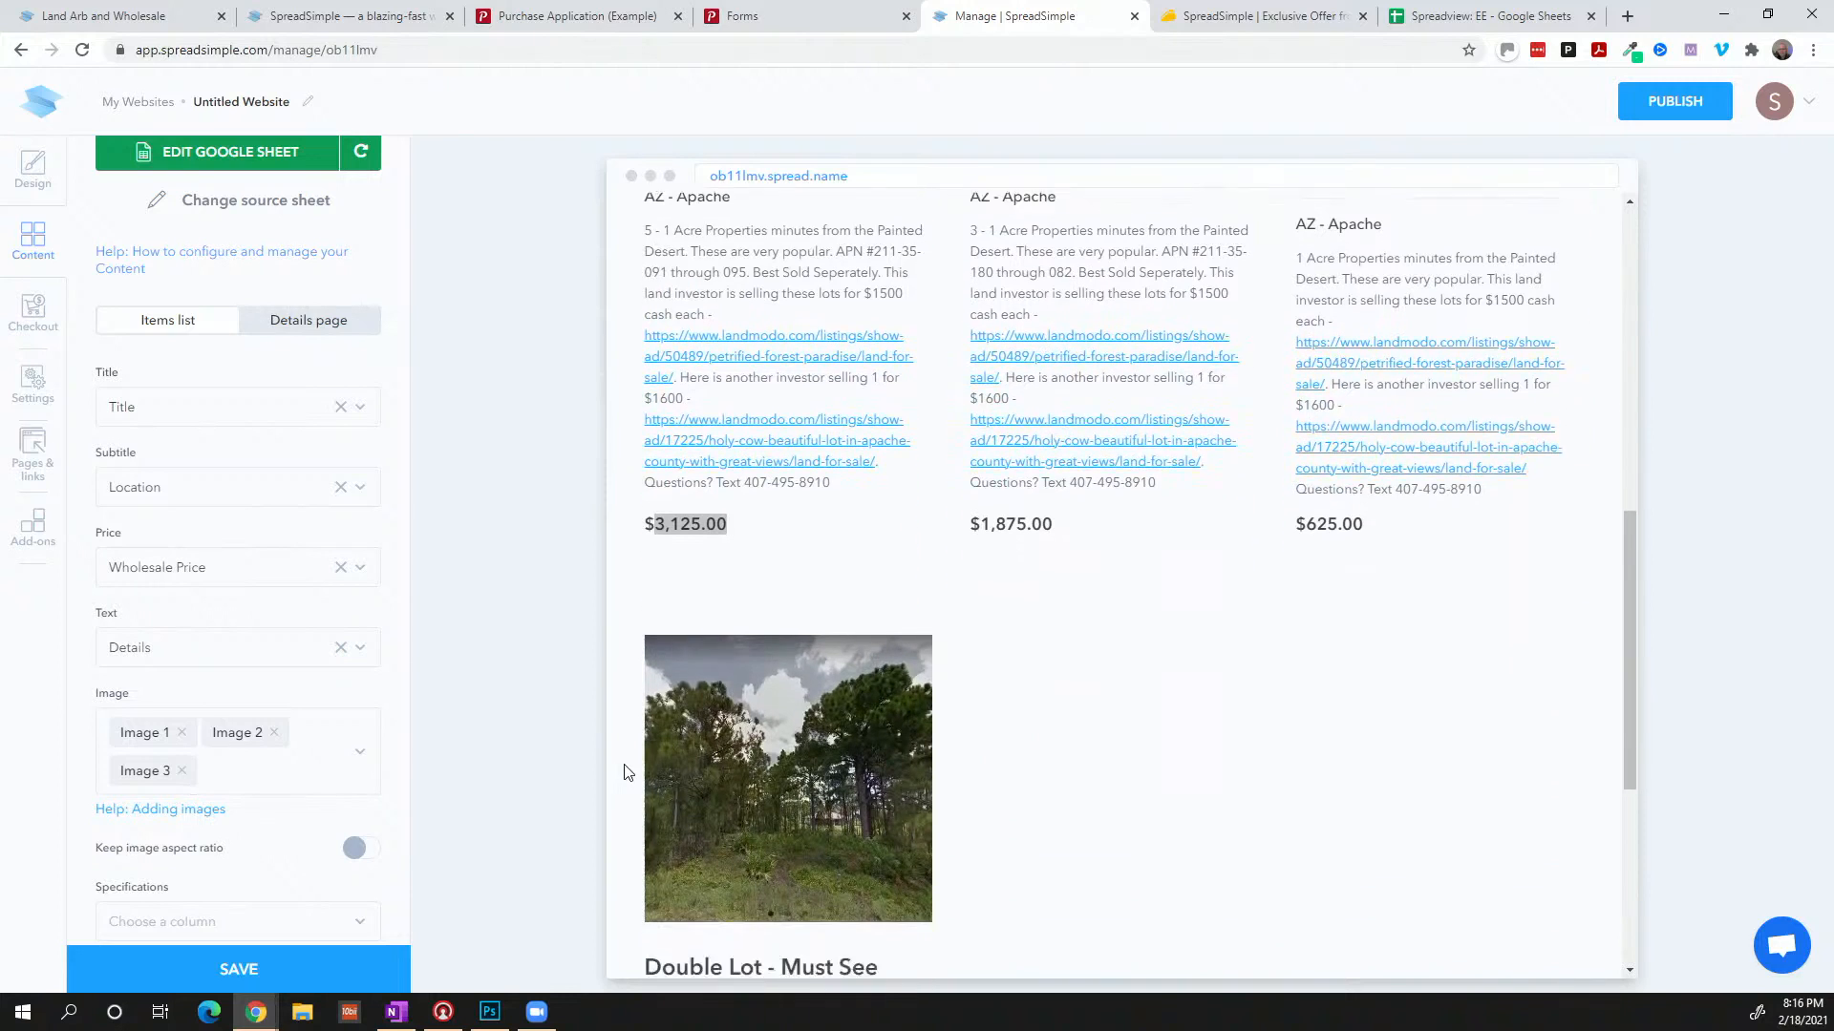
{"action": "left_click", "coordinate": [913, 678]}
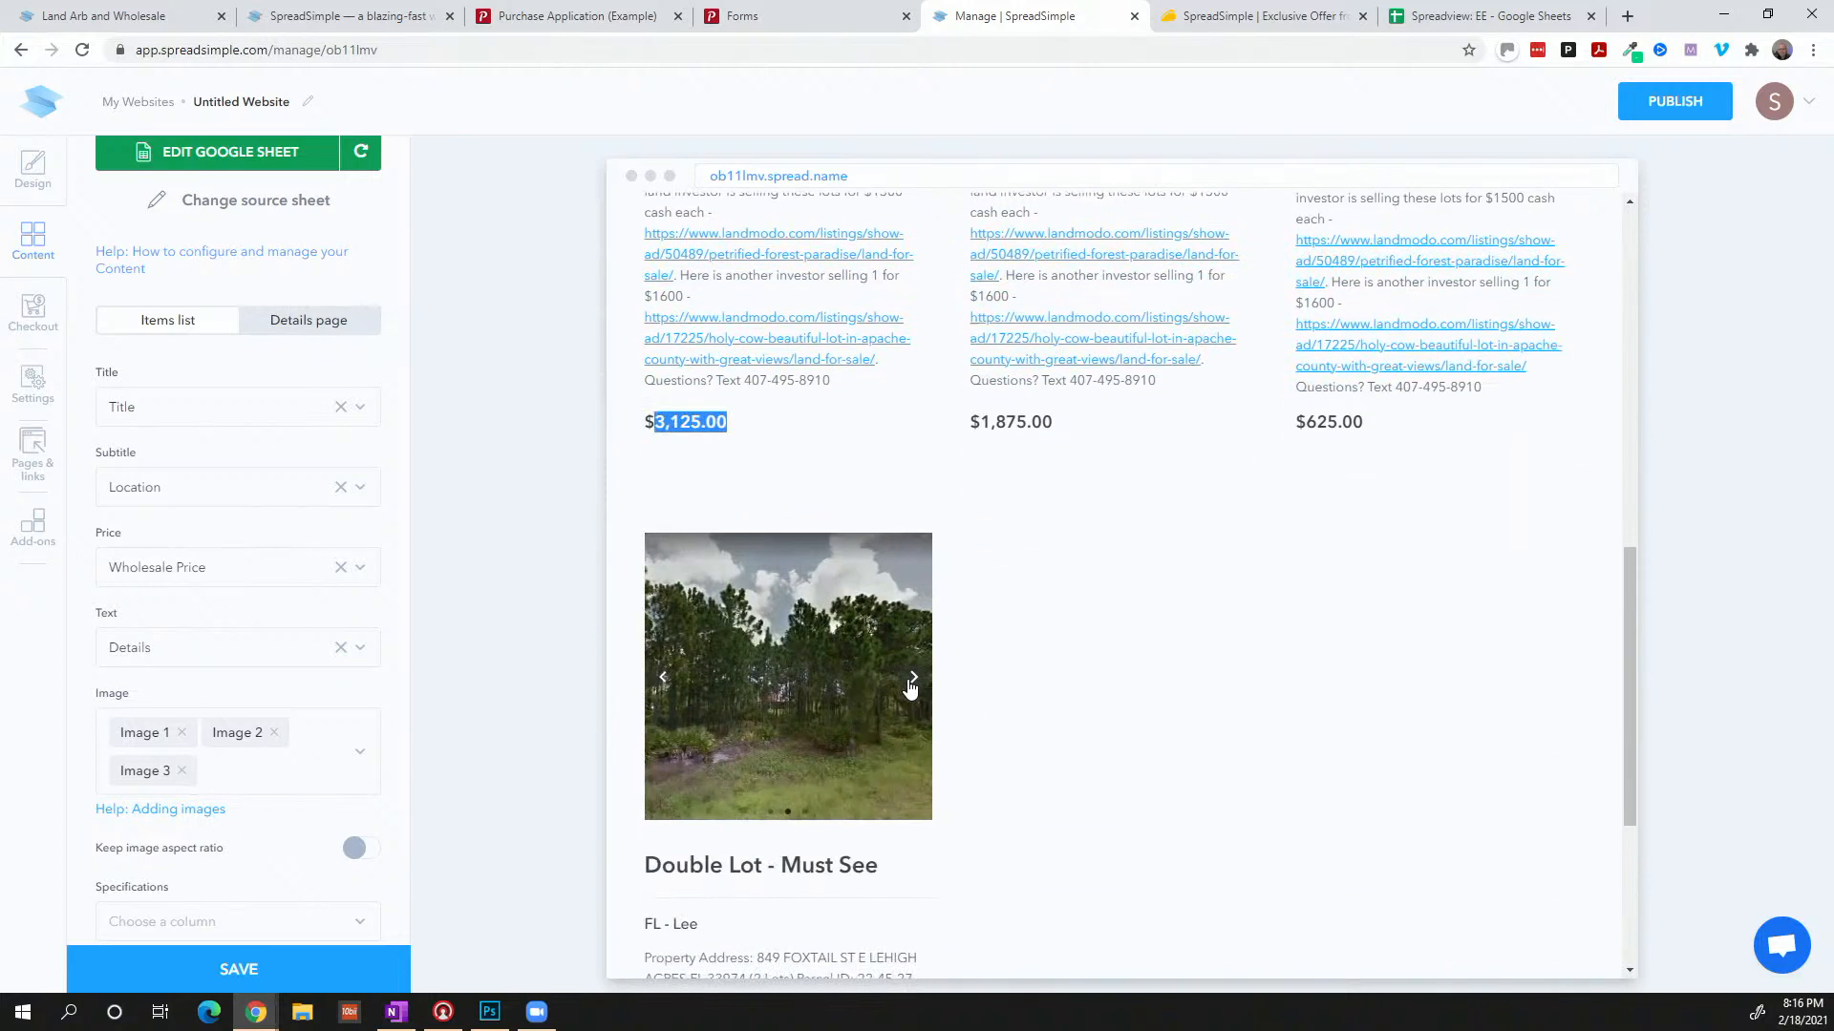
{"action": "left_click", "coordinate": [662, 678]}
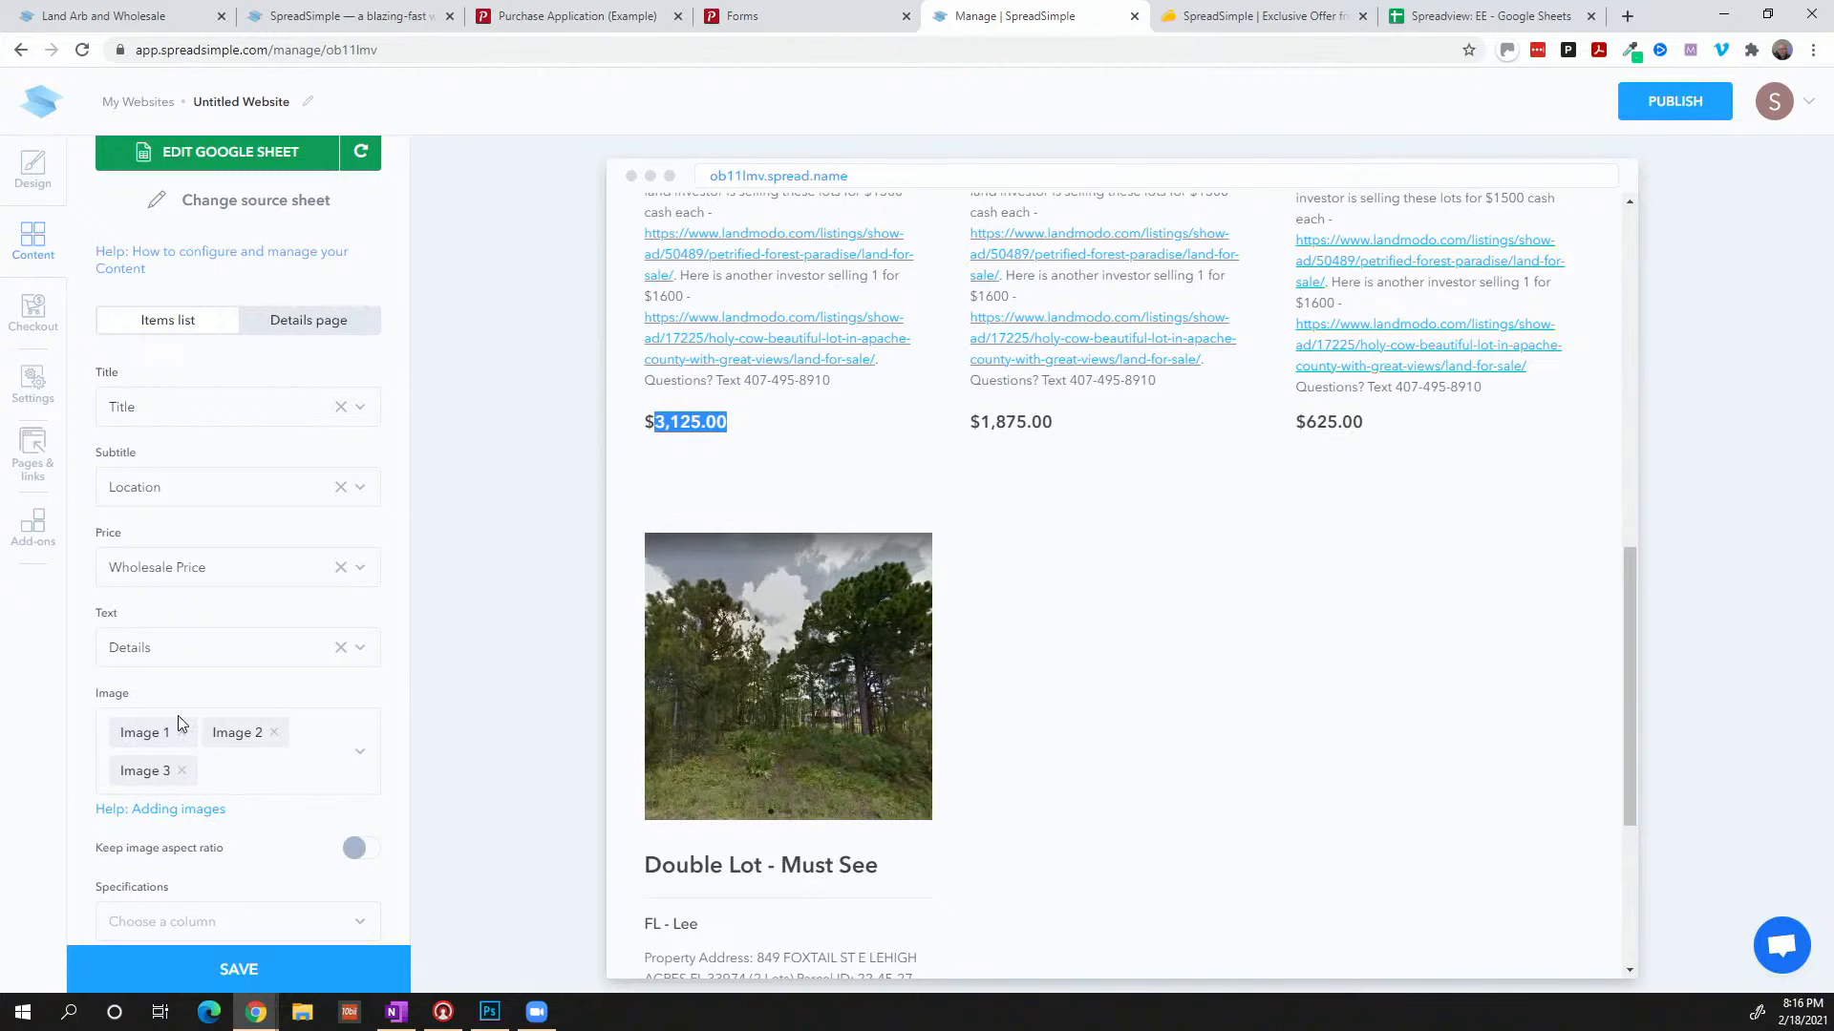
Open the help article on adding images and read its sections on image links and the Imgur and Postimage hosting services
{"action": "scroll", "coordinate": [178, 723], "scroll_direction": "down", "scroll_amount": 1}
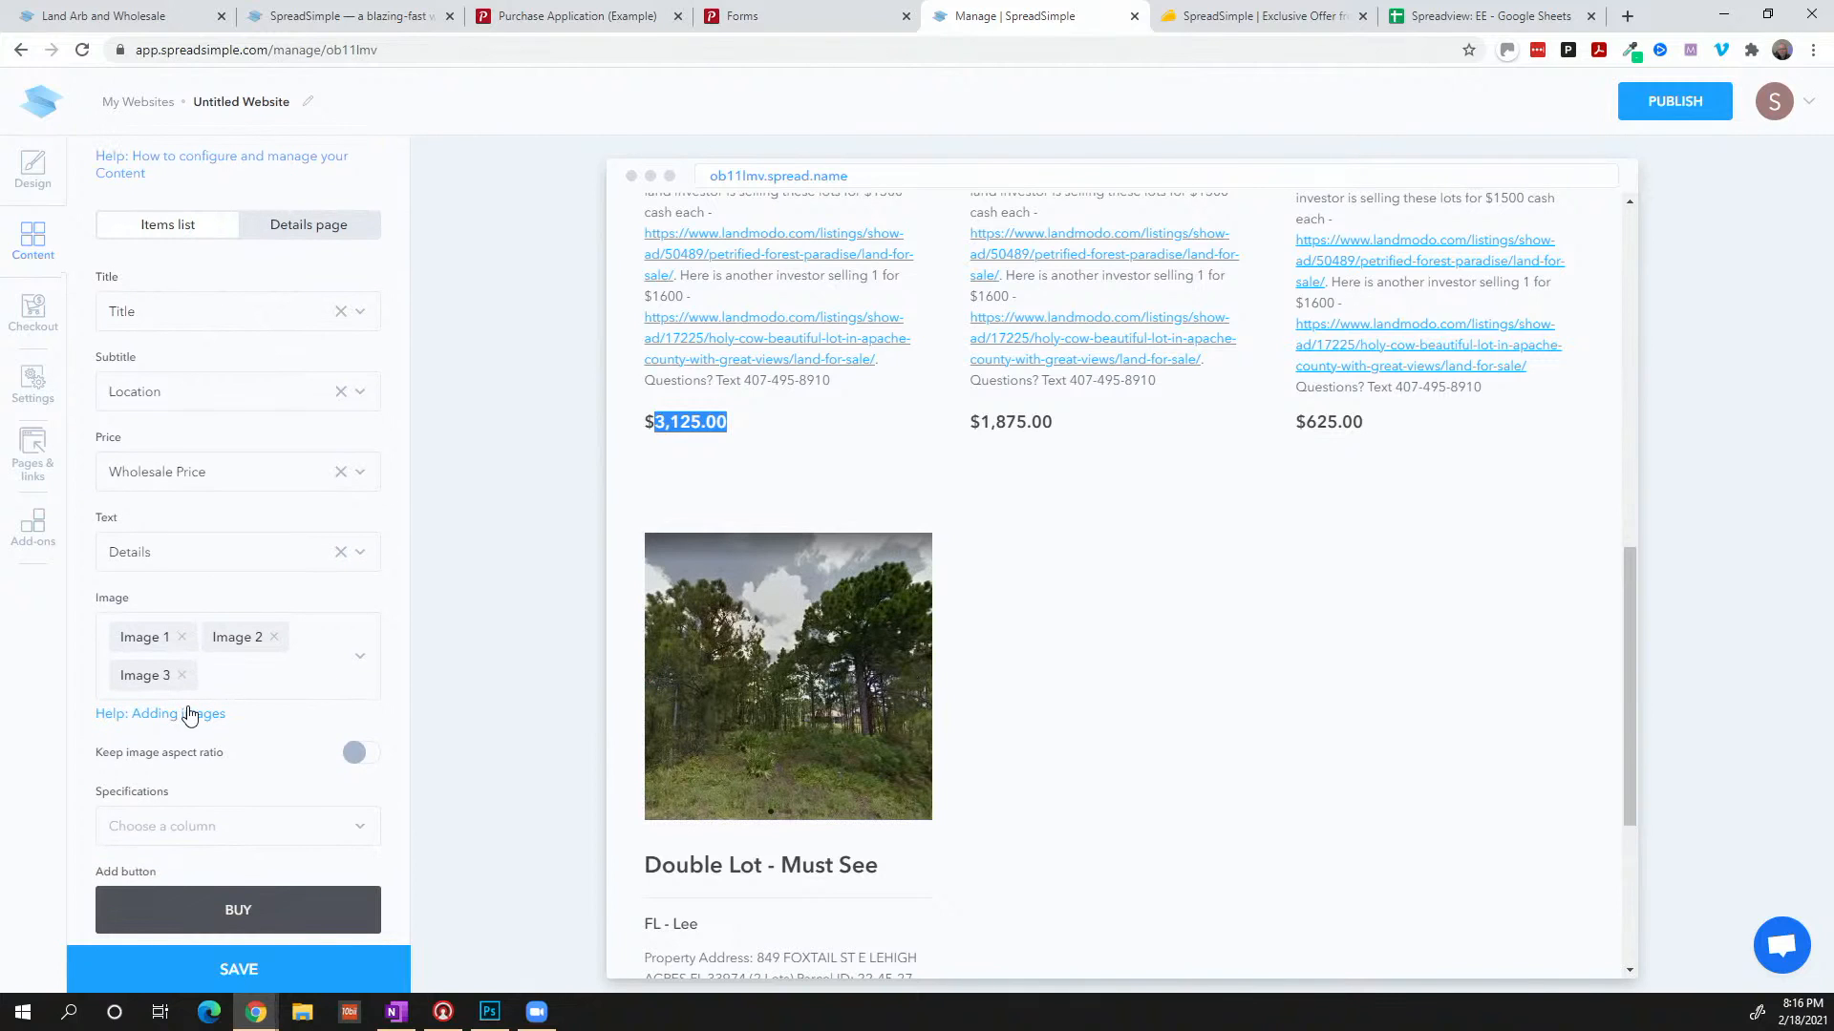
{"action": "left_click", "coordinate": [180, 716]}
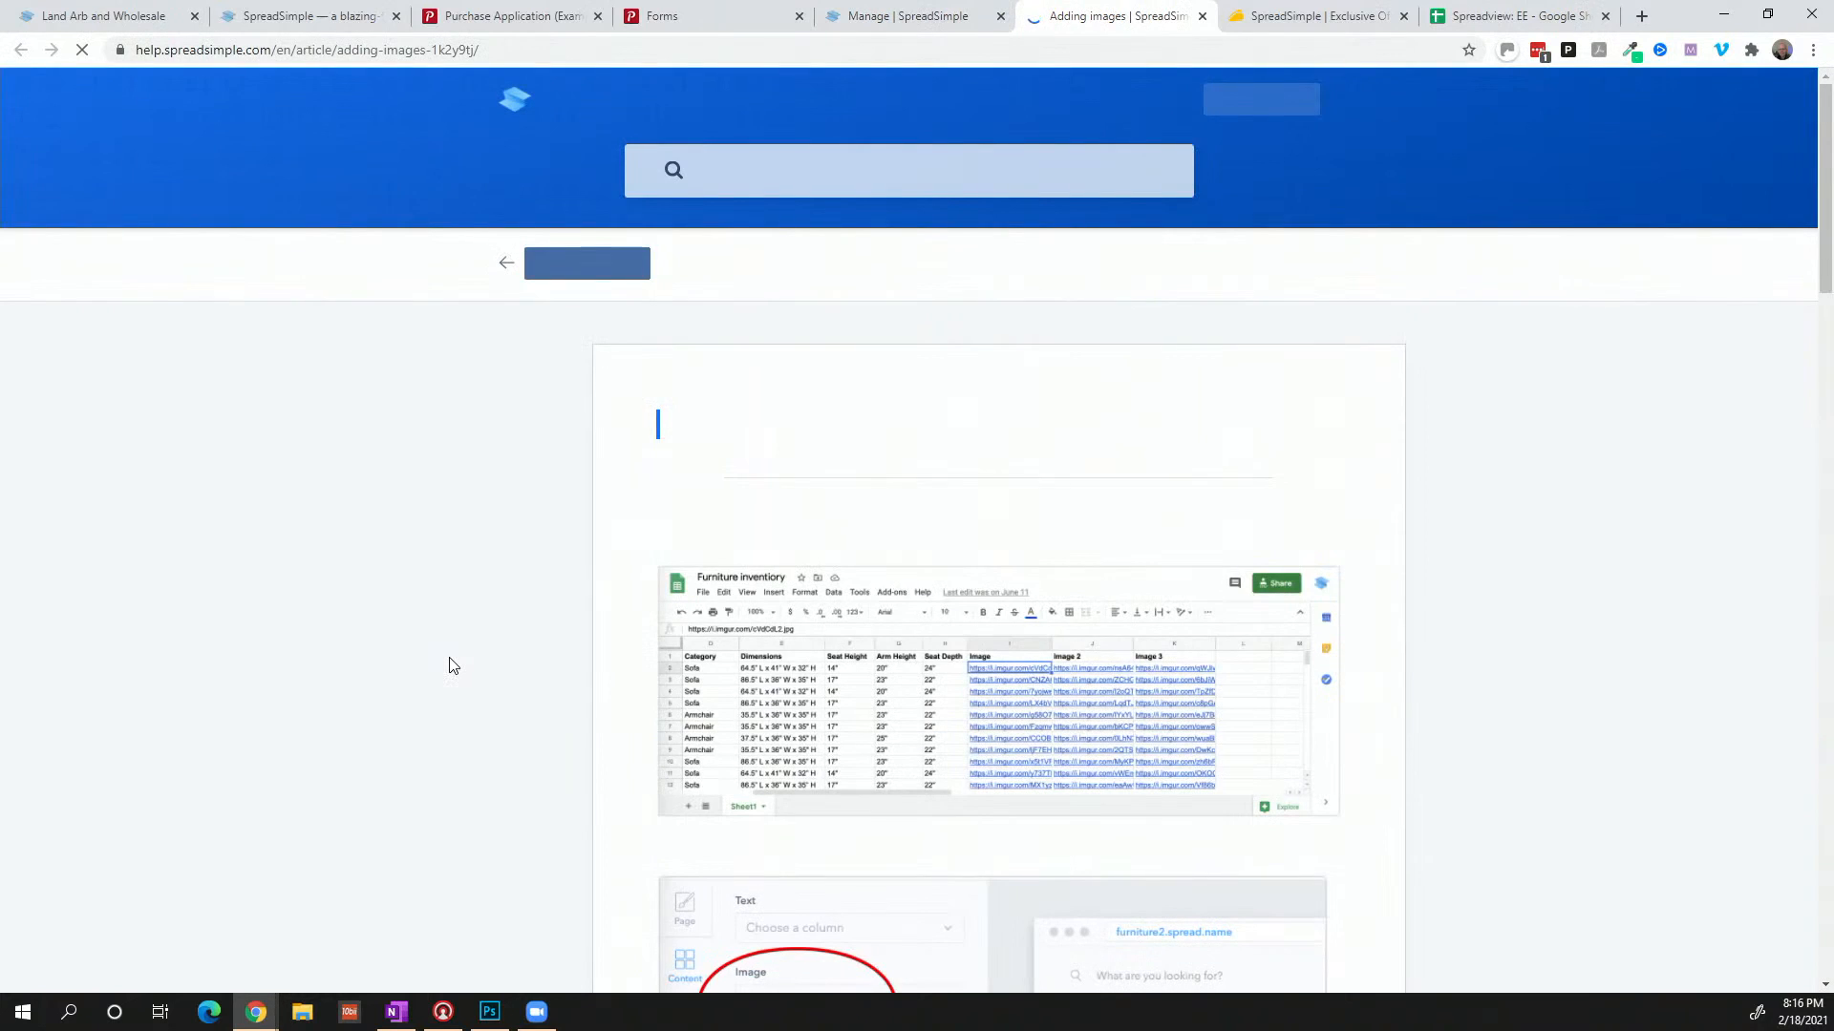
{"action": "scroll", "coordinate": [756, 494], "scroll_direction": "down", "scroll_amount": 4}
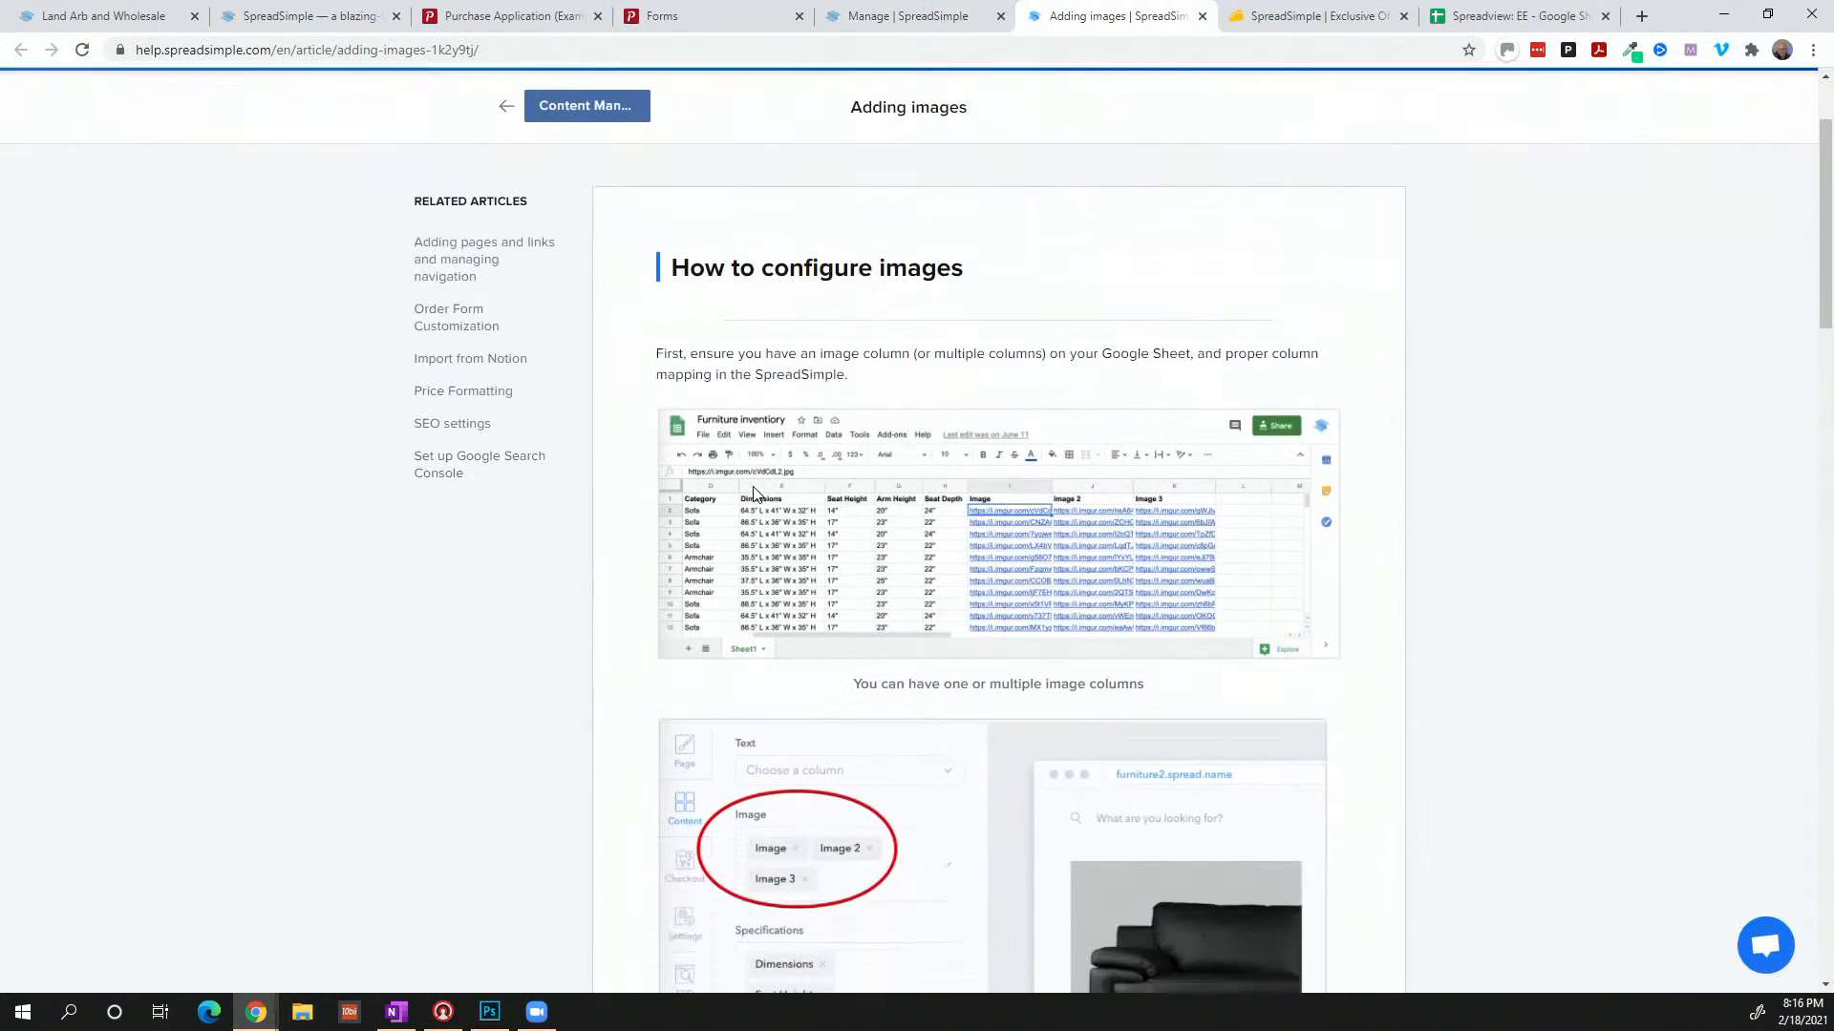
{"action": "scroll", "coordinate": [756, 493], "scroll_direction": "down", "scroll_amount": 7}
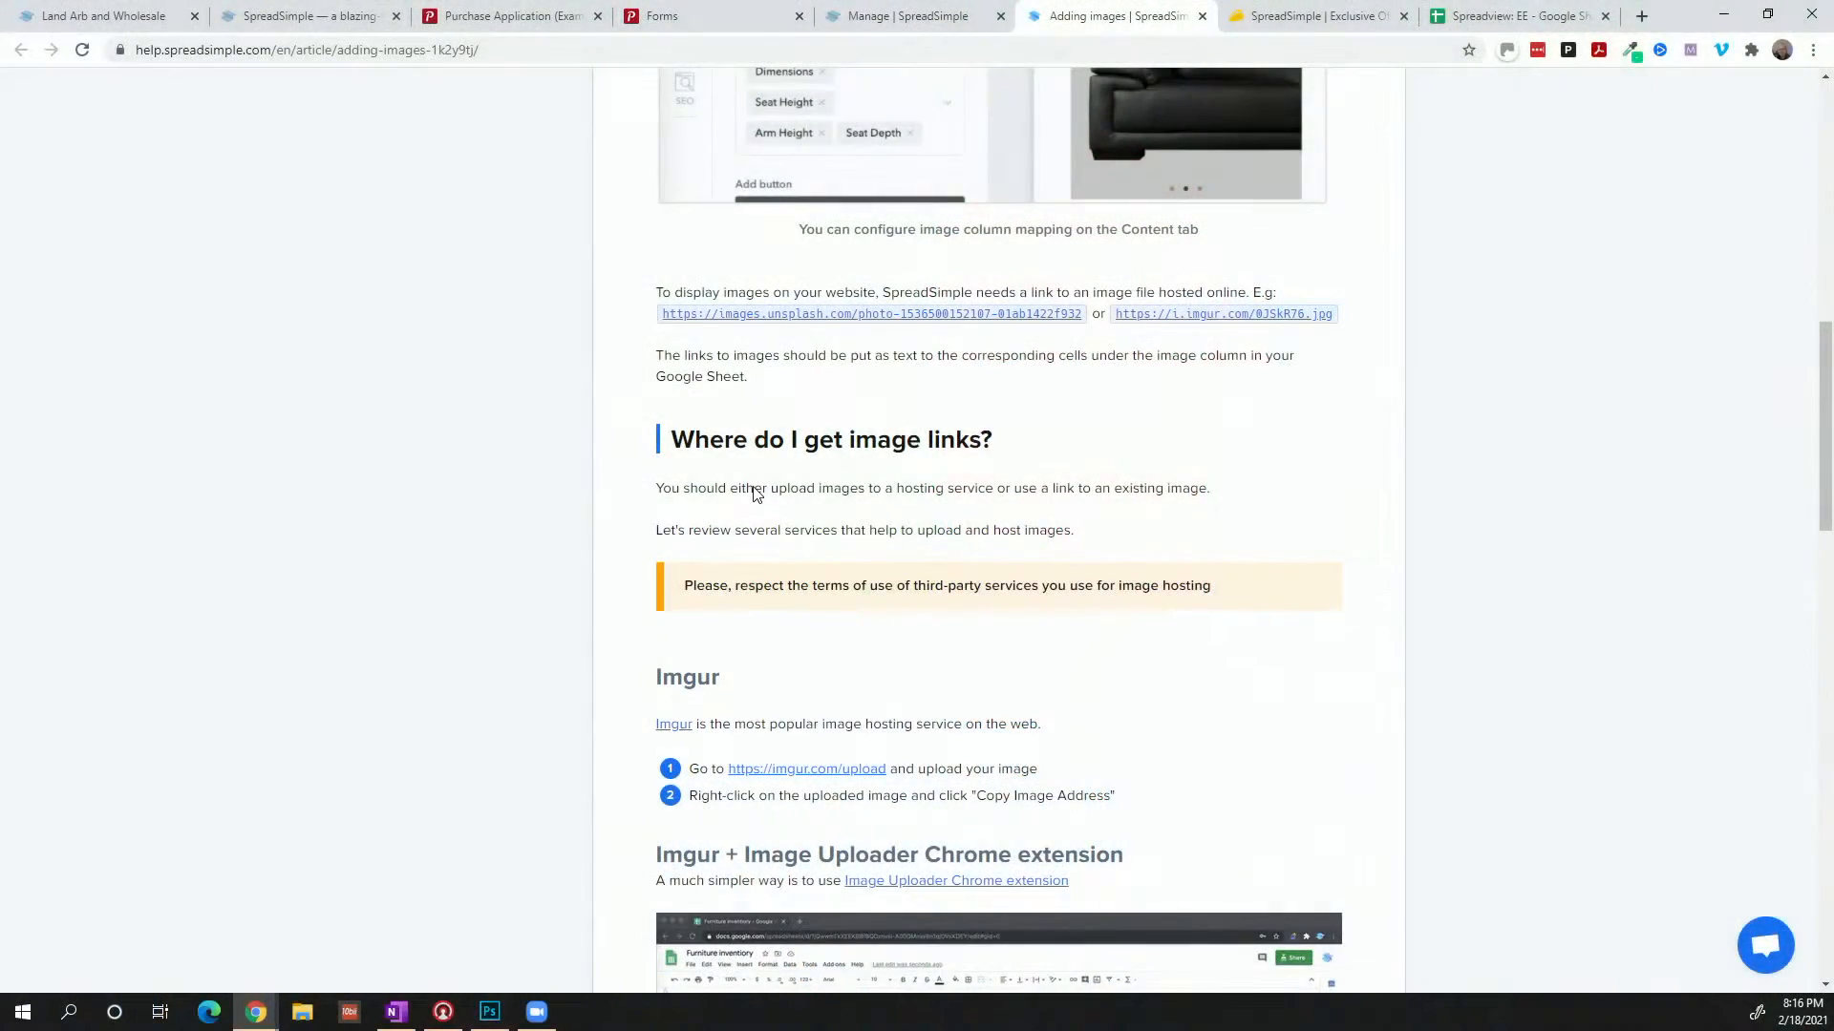
{"action": "left_click_drag", "start_coordinate": [734, 682], "coordinate": [662, 689]}
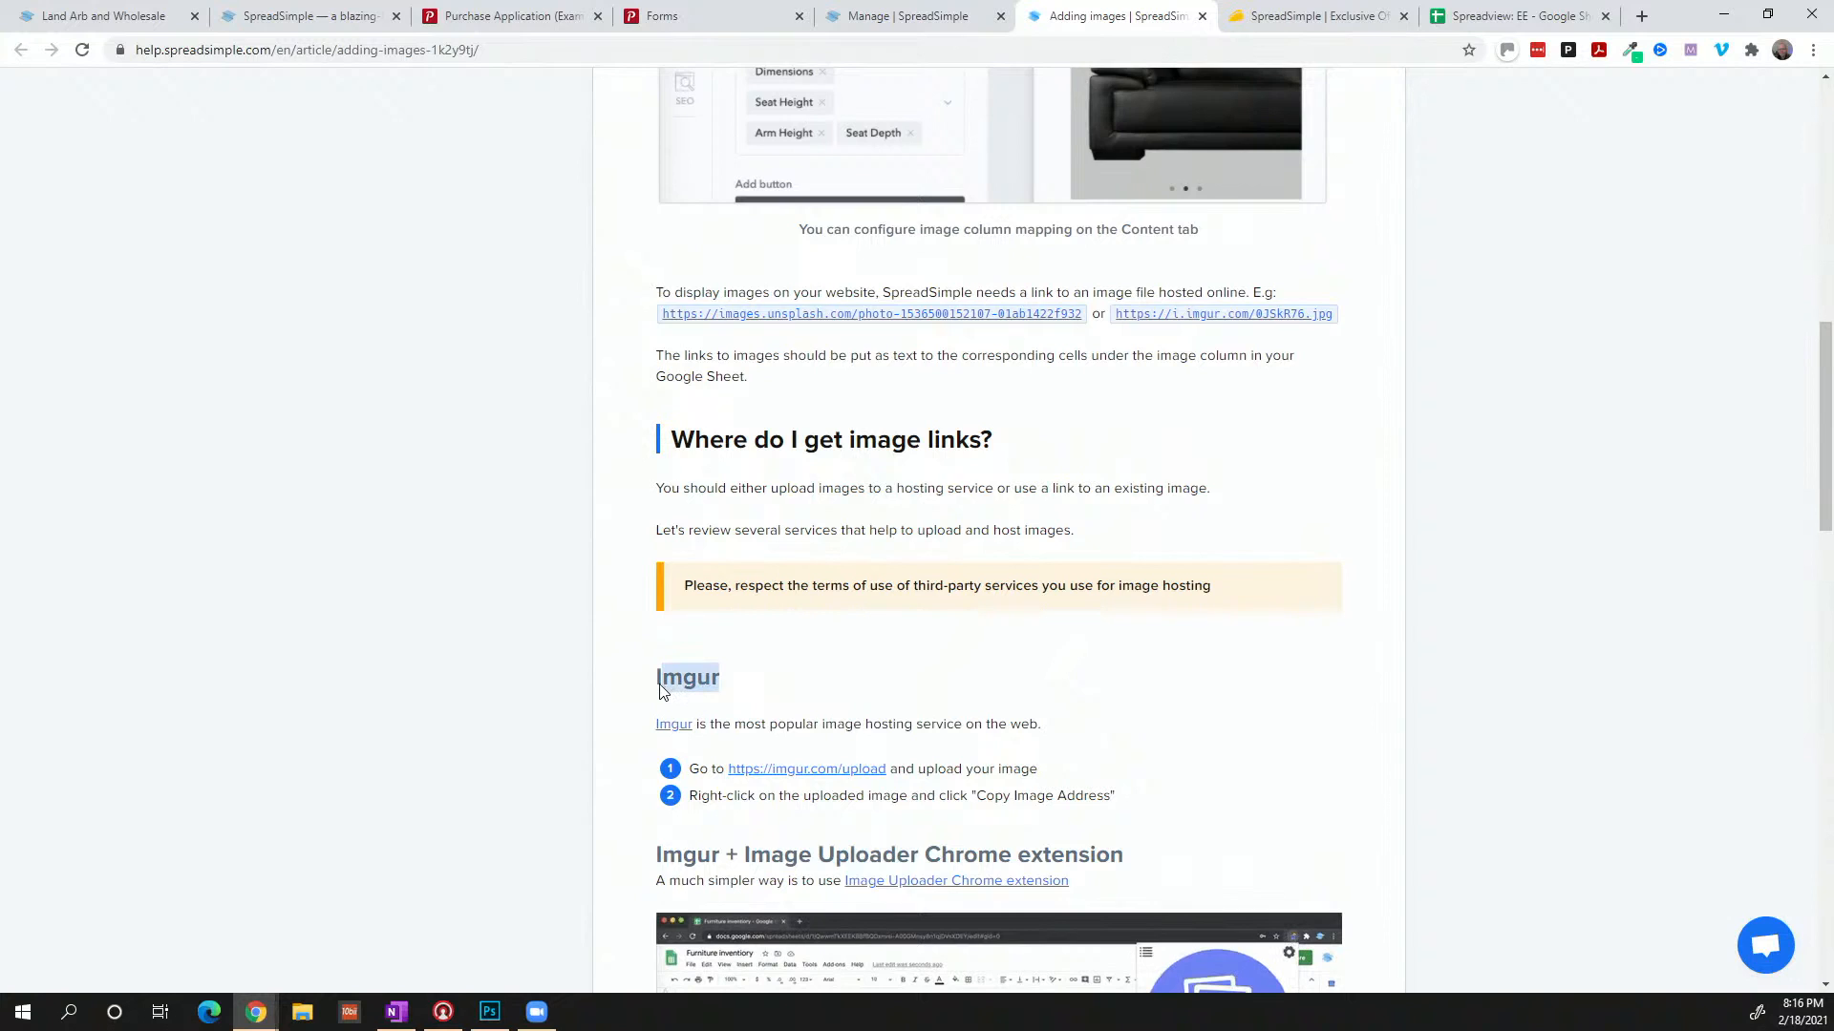
{"action": "scroll", "coordinate": [659, 690], "scroll_direction": "down", "scroll_amount": 8}
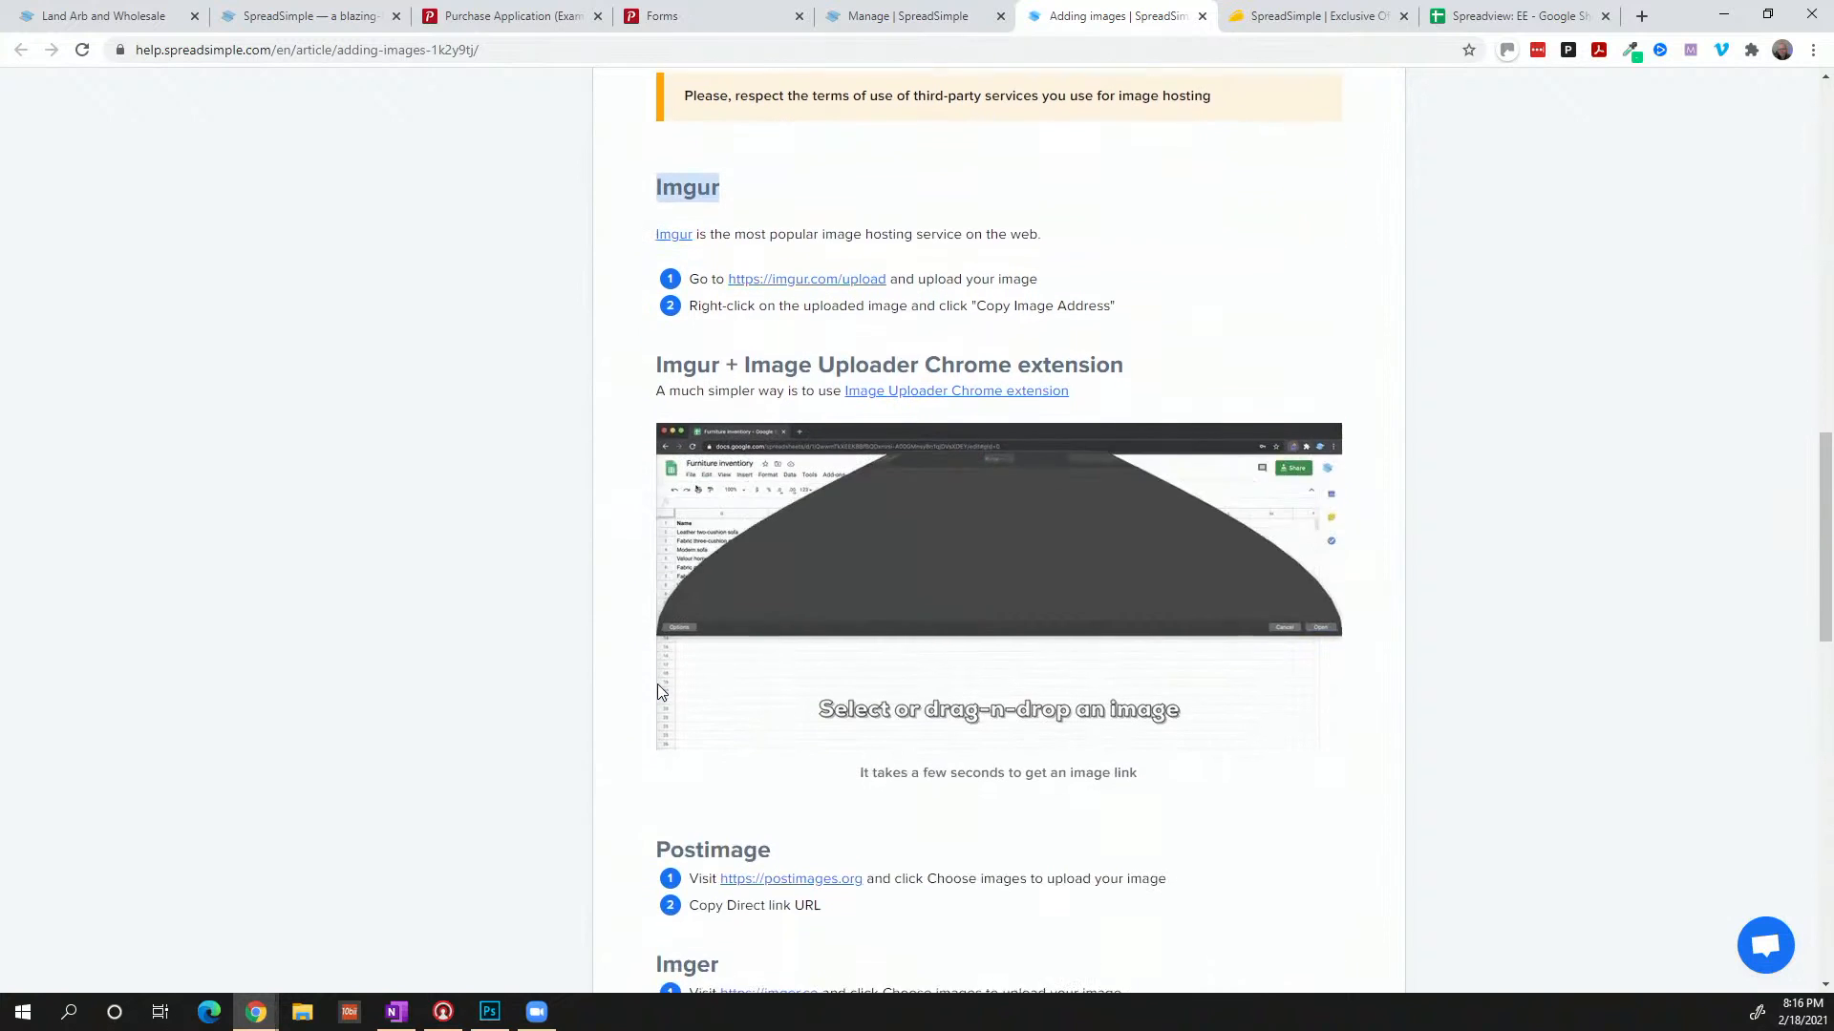
{"action": "left_click_drag", "start_coordinate": [775, 578], "coordinate": [659, 585]}
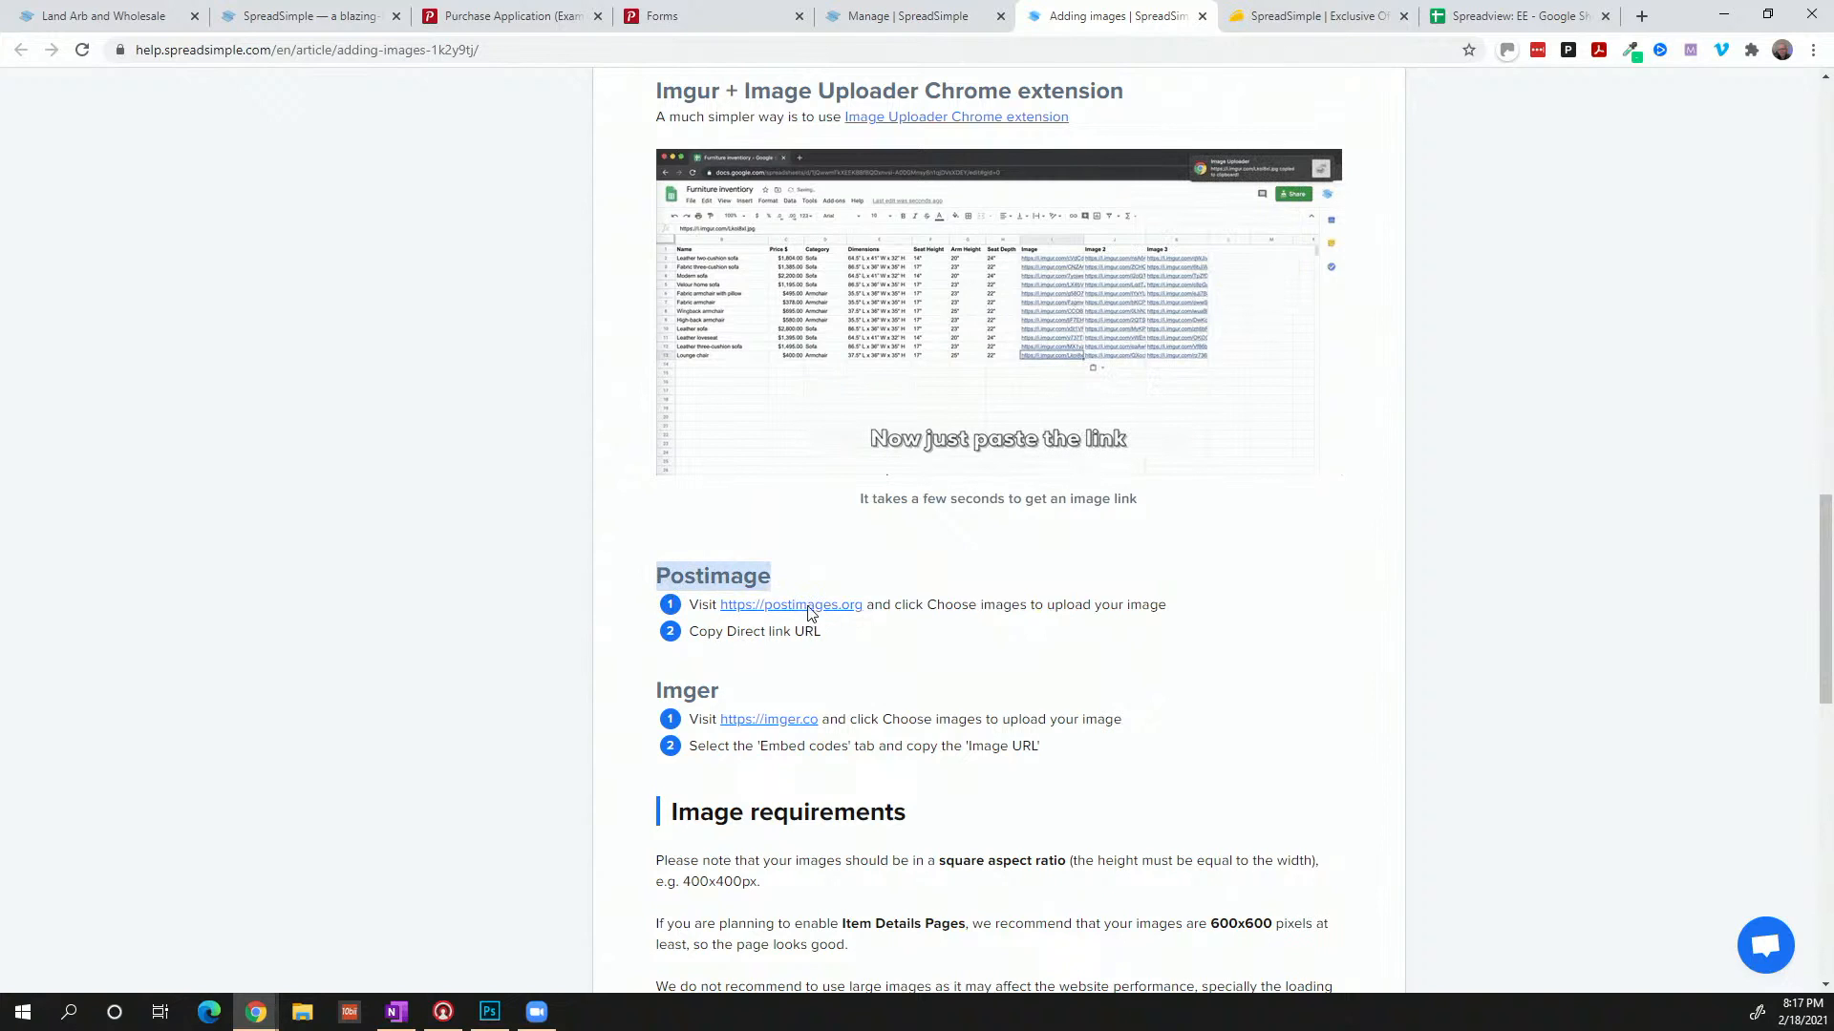
Open the Postimages site from the article and review its image resize options, keeping "Do not resize my image"
{"action": "left_click", "coordinate": [809, 613]}
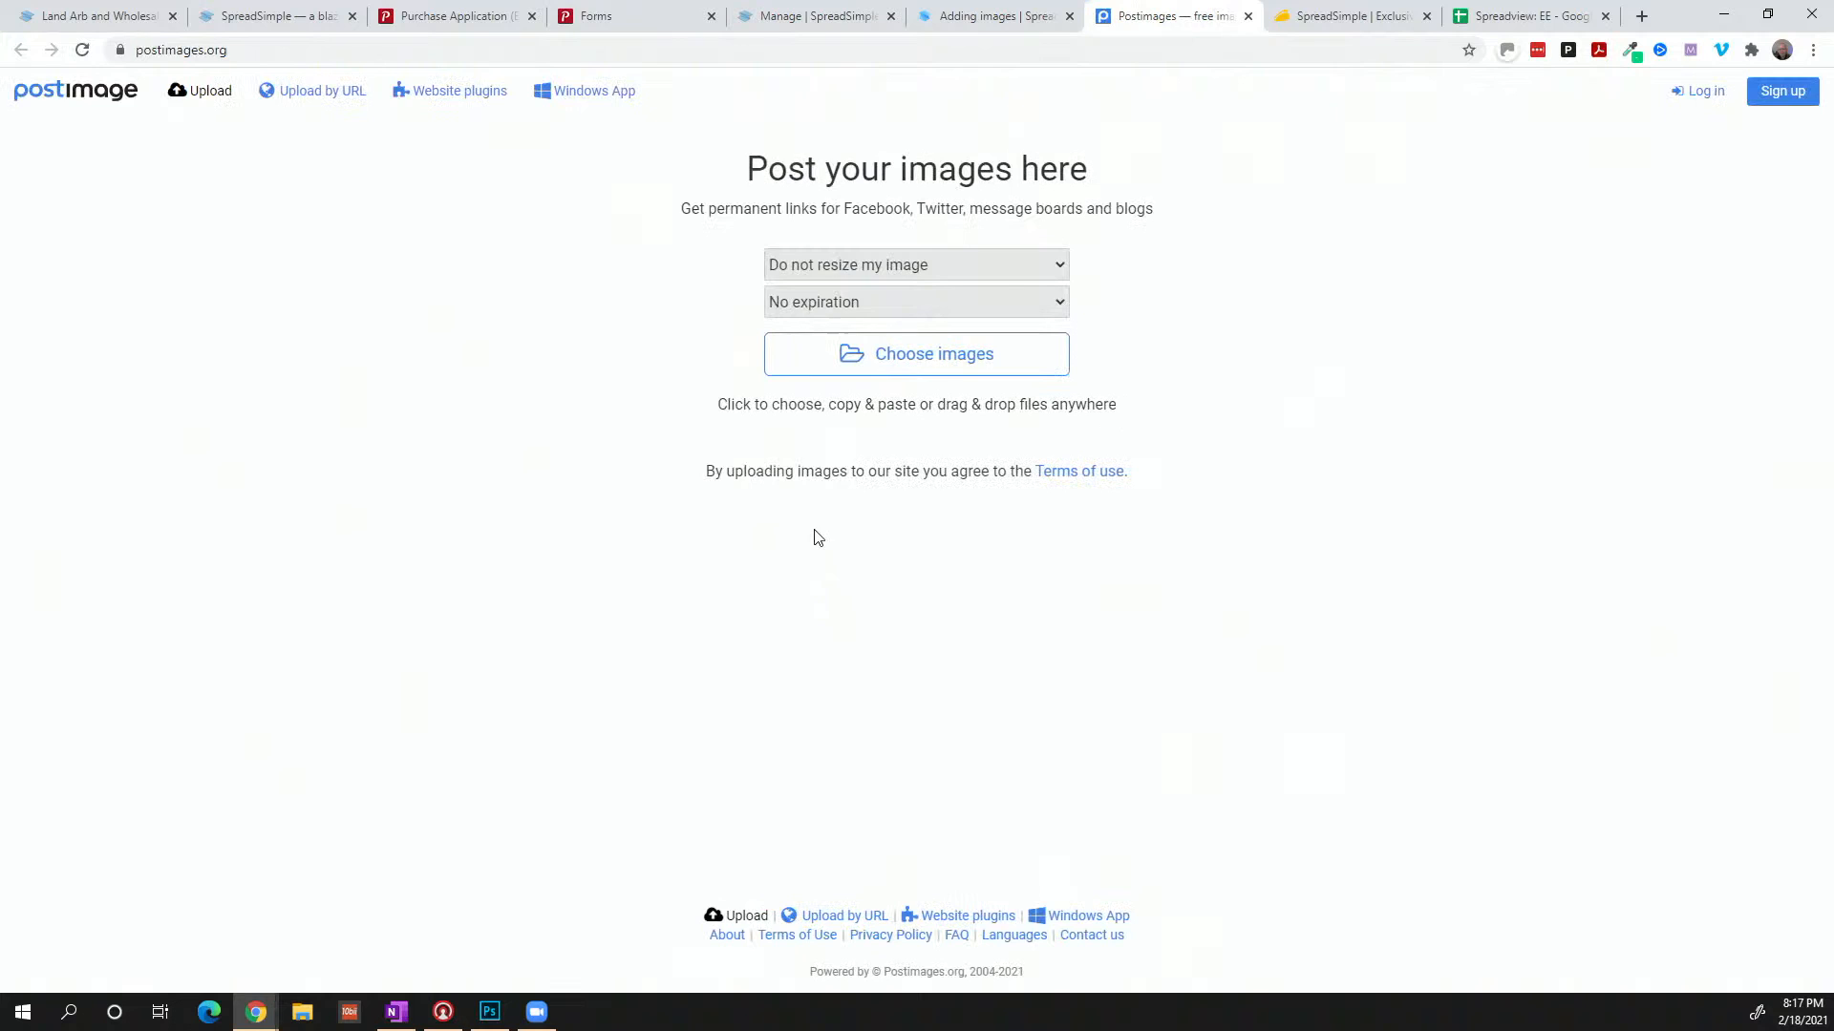
{"action": "left_click", "coordinate": [856, 266]}
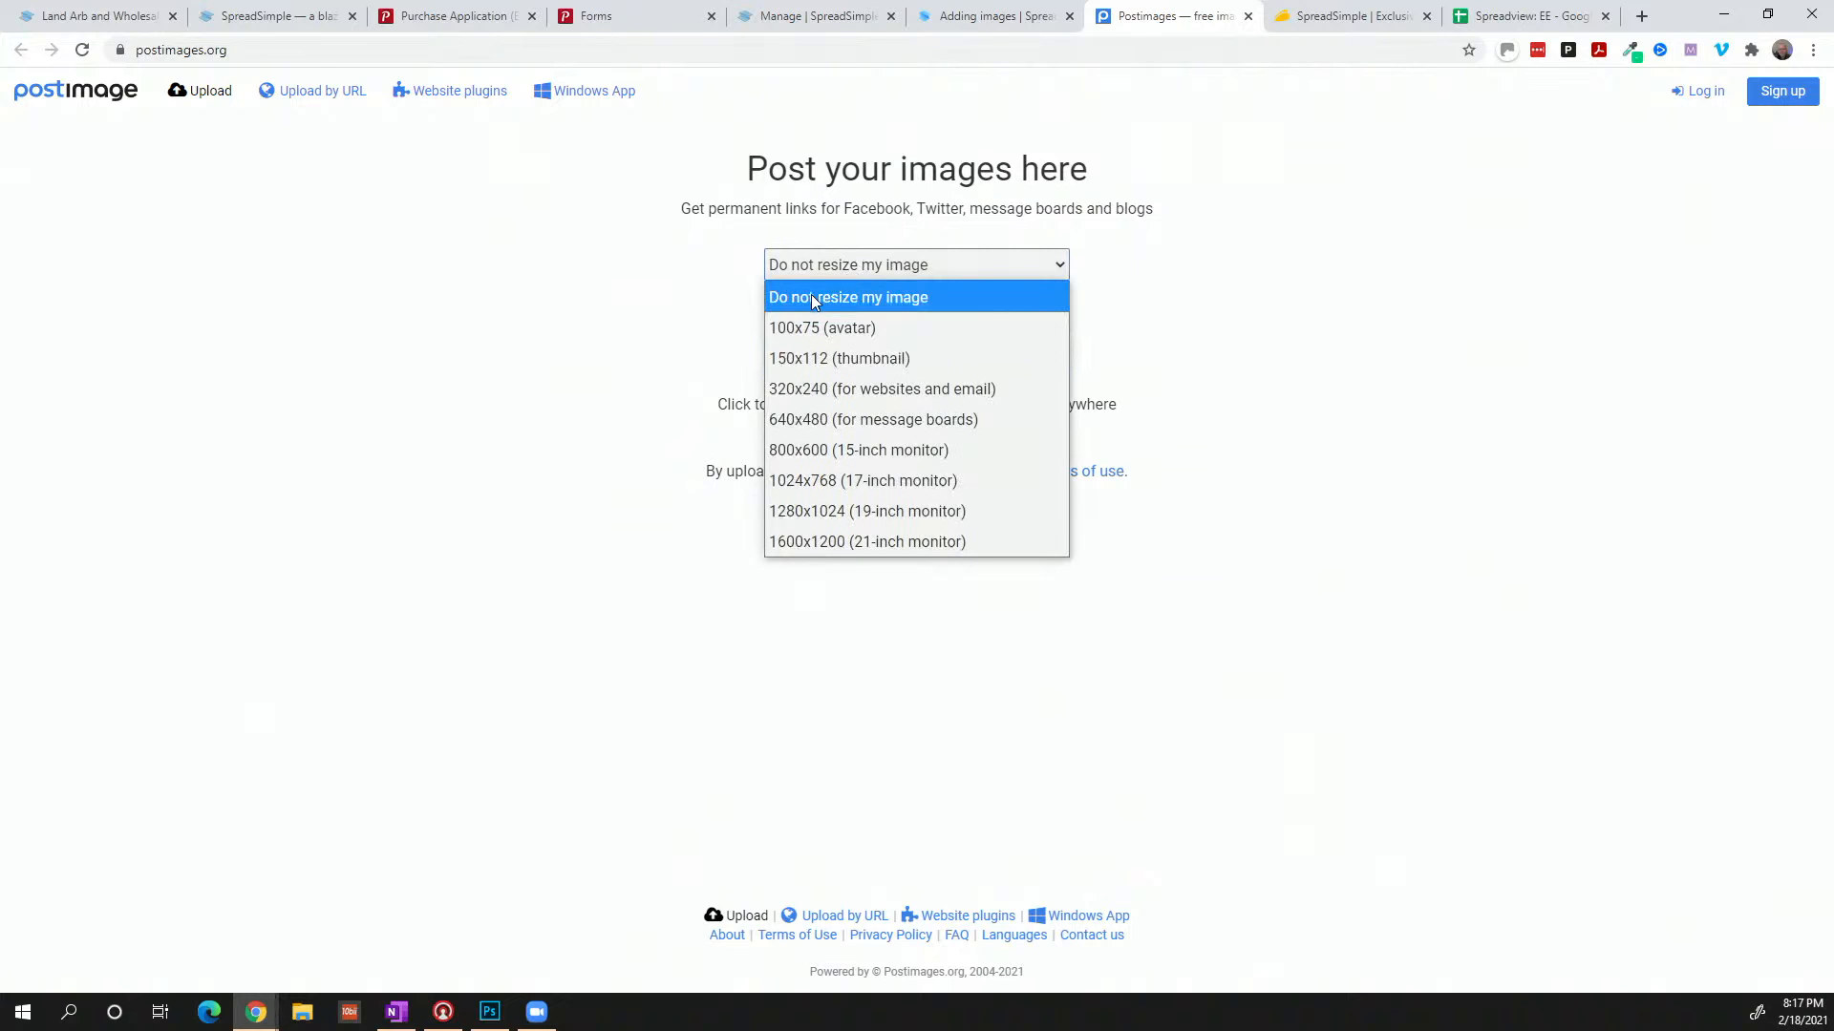
{"action": "left_click", "coordinate": [672, 380]}
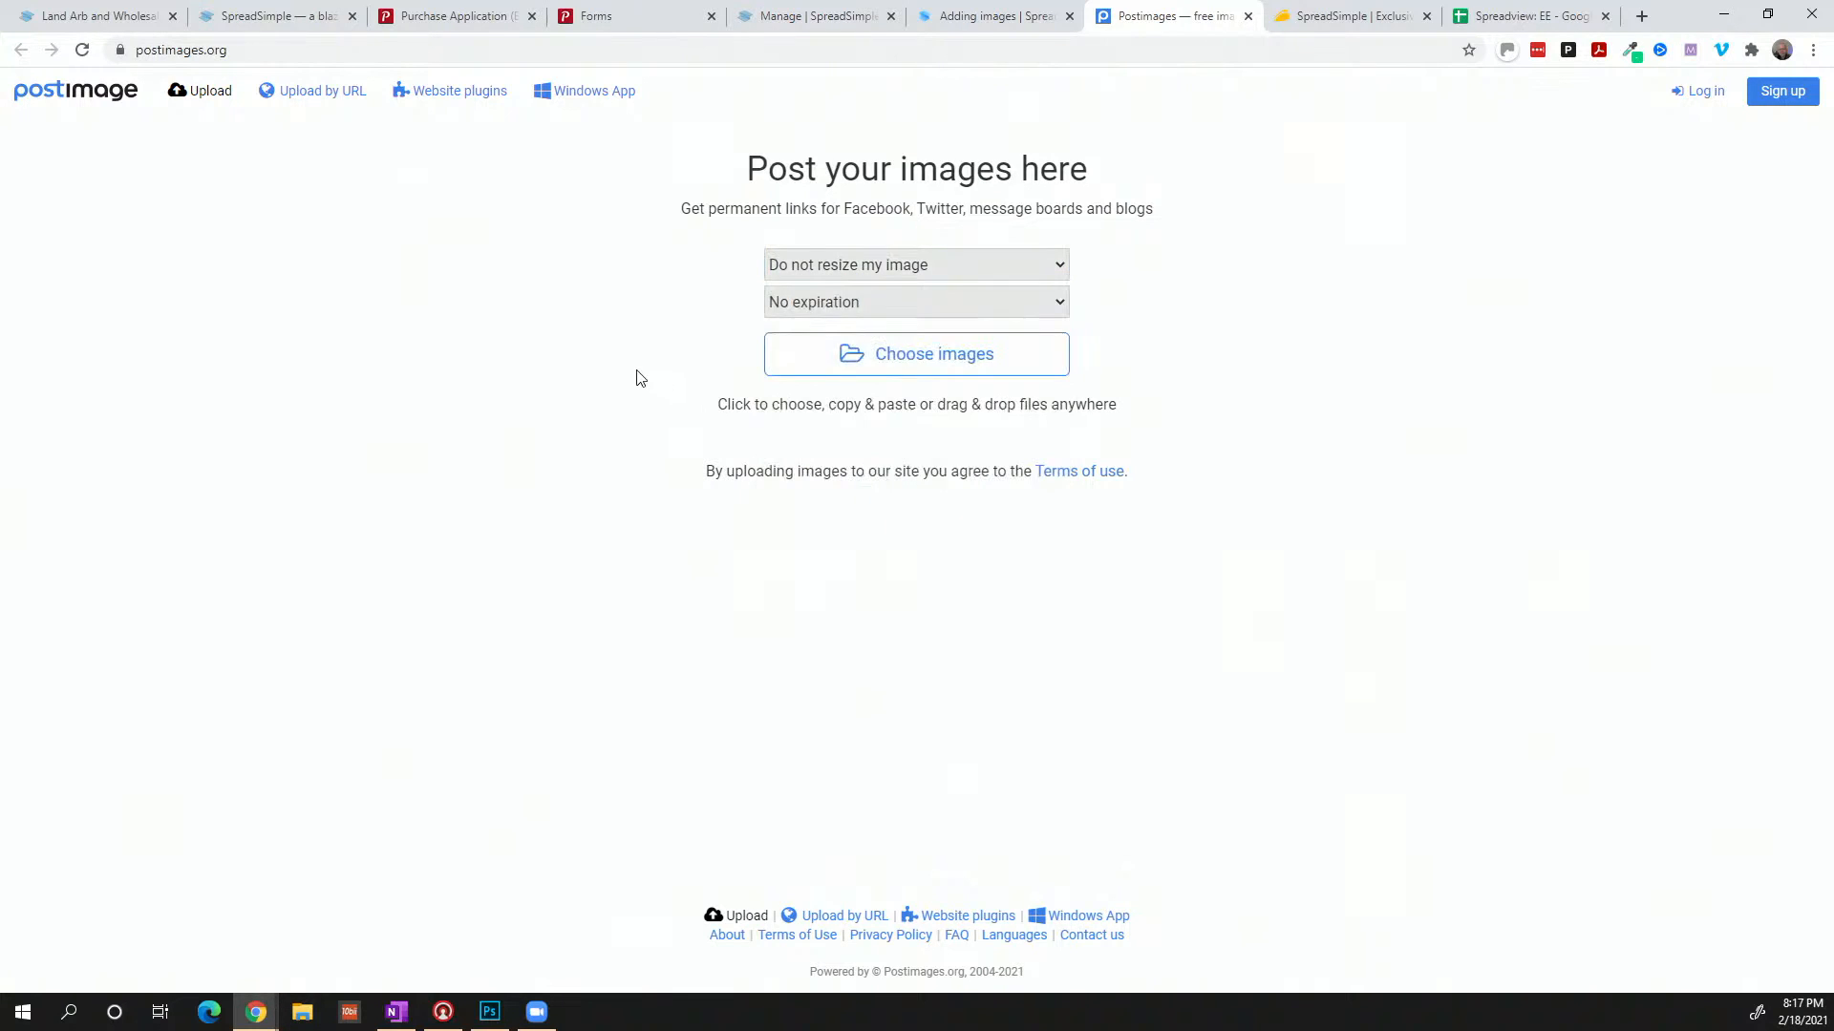
Upload the caveman image from the Desktop folder to Postimages, and select its direct link followed by its removal link
{"action": "left_click", "coordinate": [942, 369]}
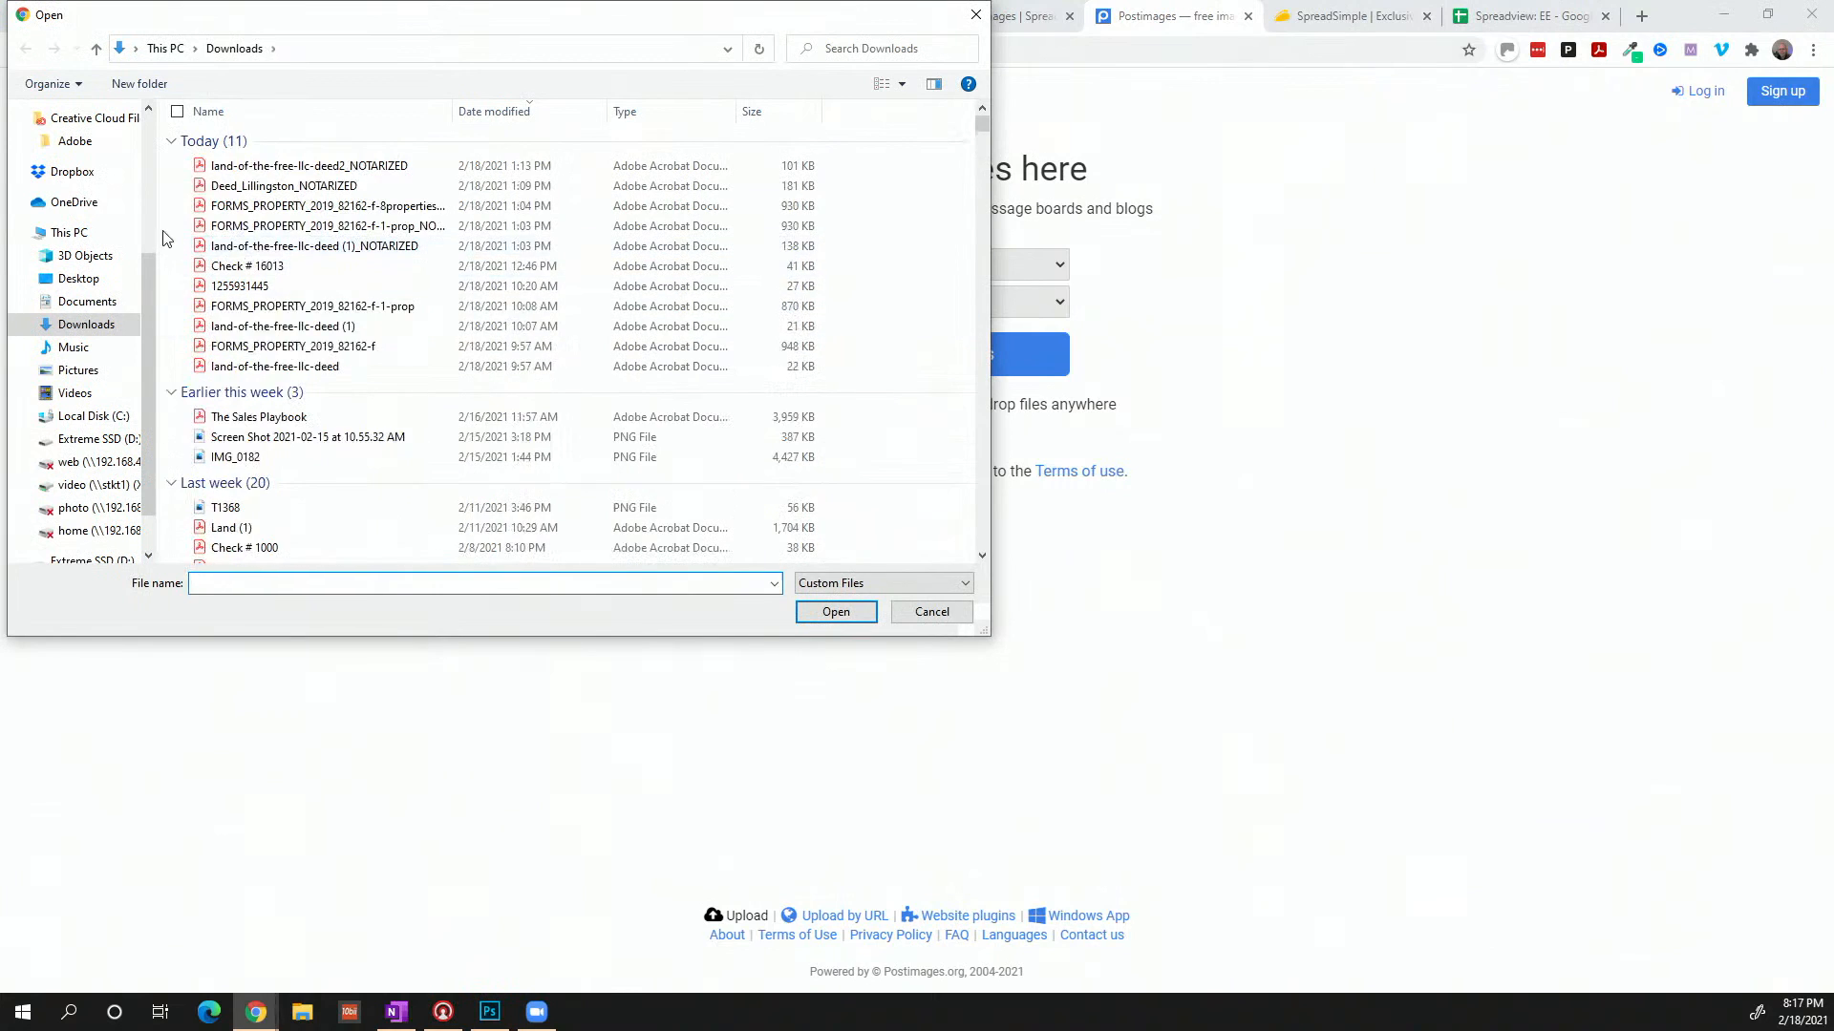
{"action": "scroll", "coordinate": [151, 260], "scroll_direction": "up", "scroll_amount": 4}
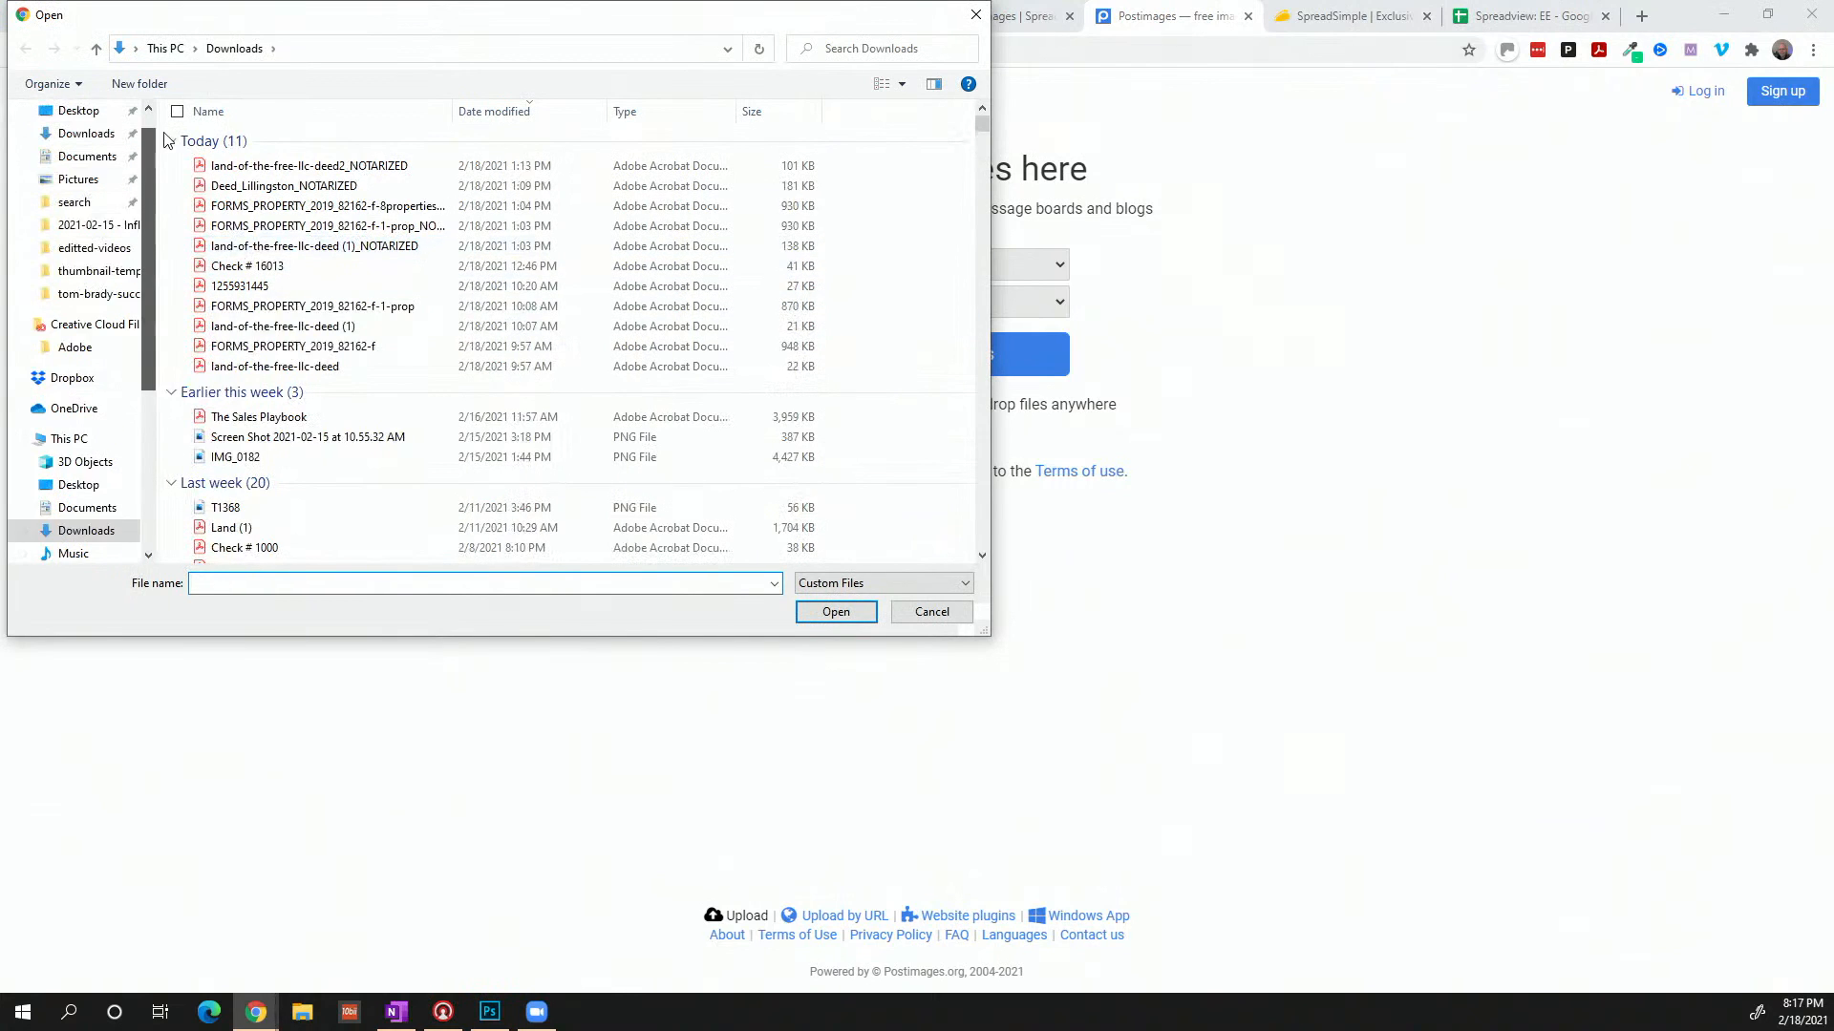
{"action": "left_click", "coordinate": [80, 149]}
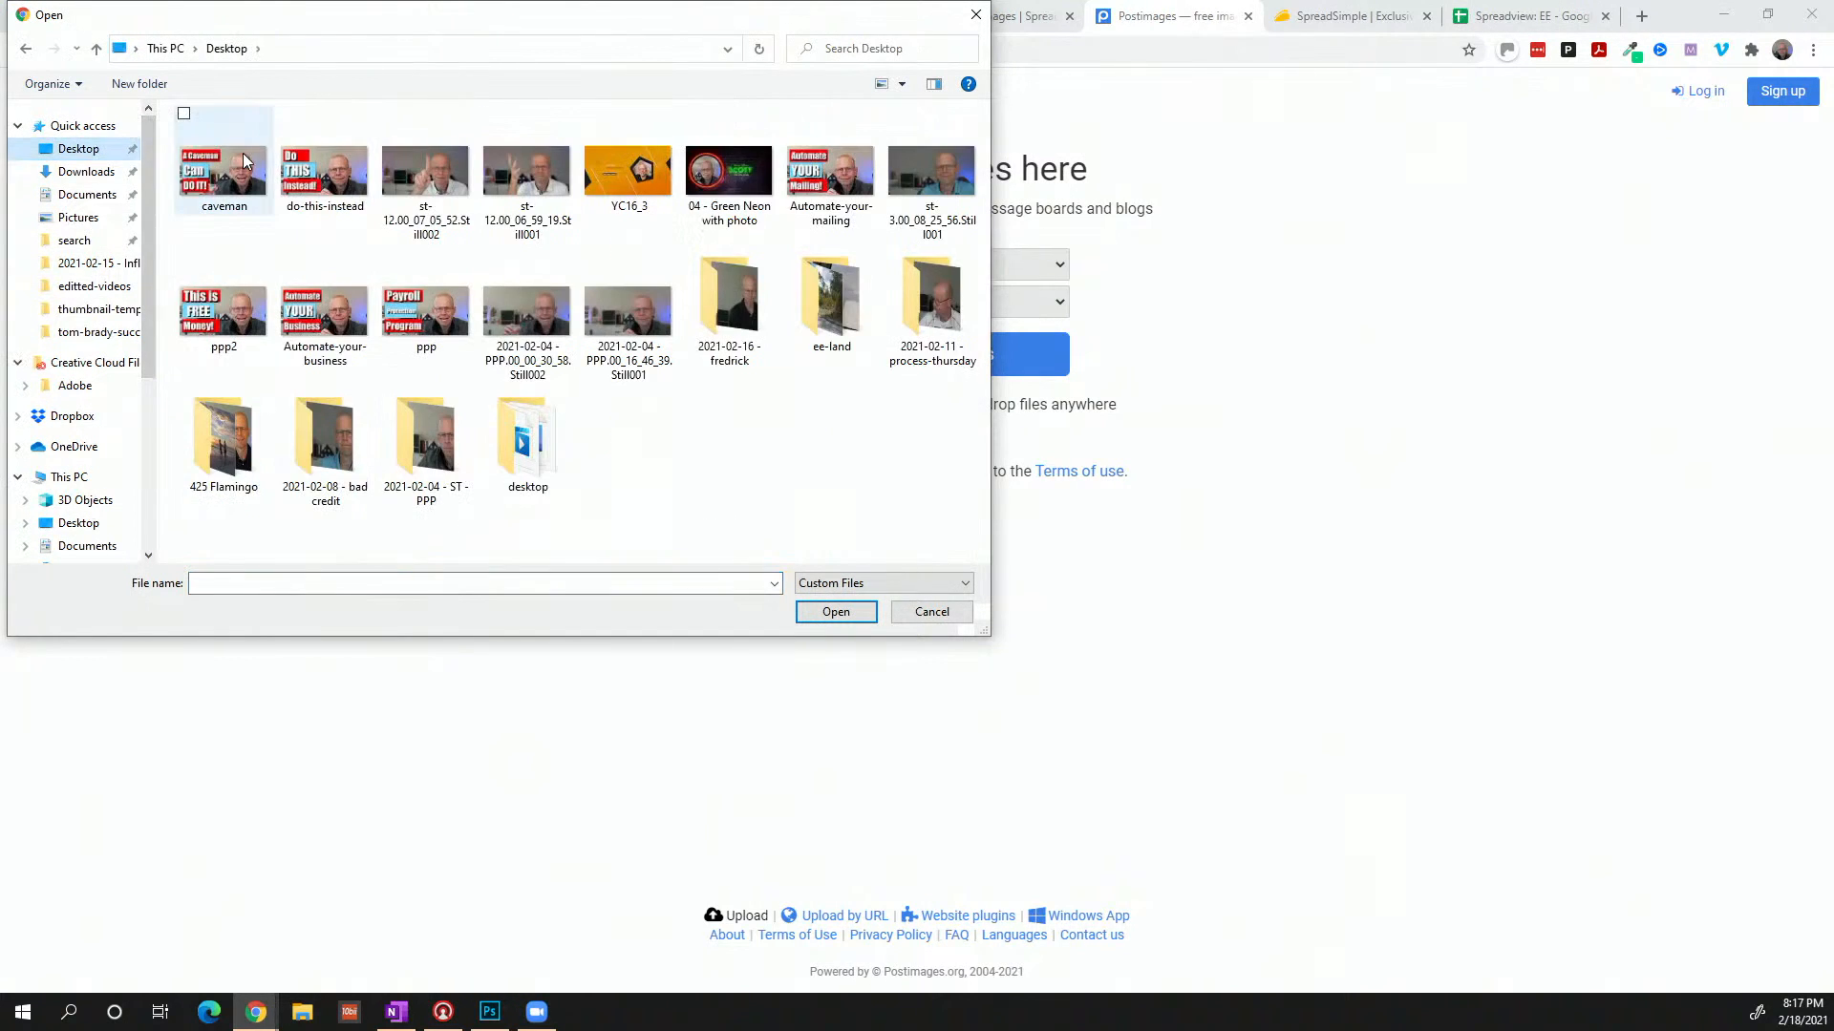
{"action": "left_click", "coordinate": [223, 174]}
{"action": "left_click", "coordinate": [836, 612]}
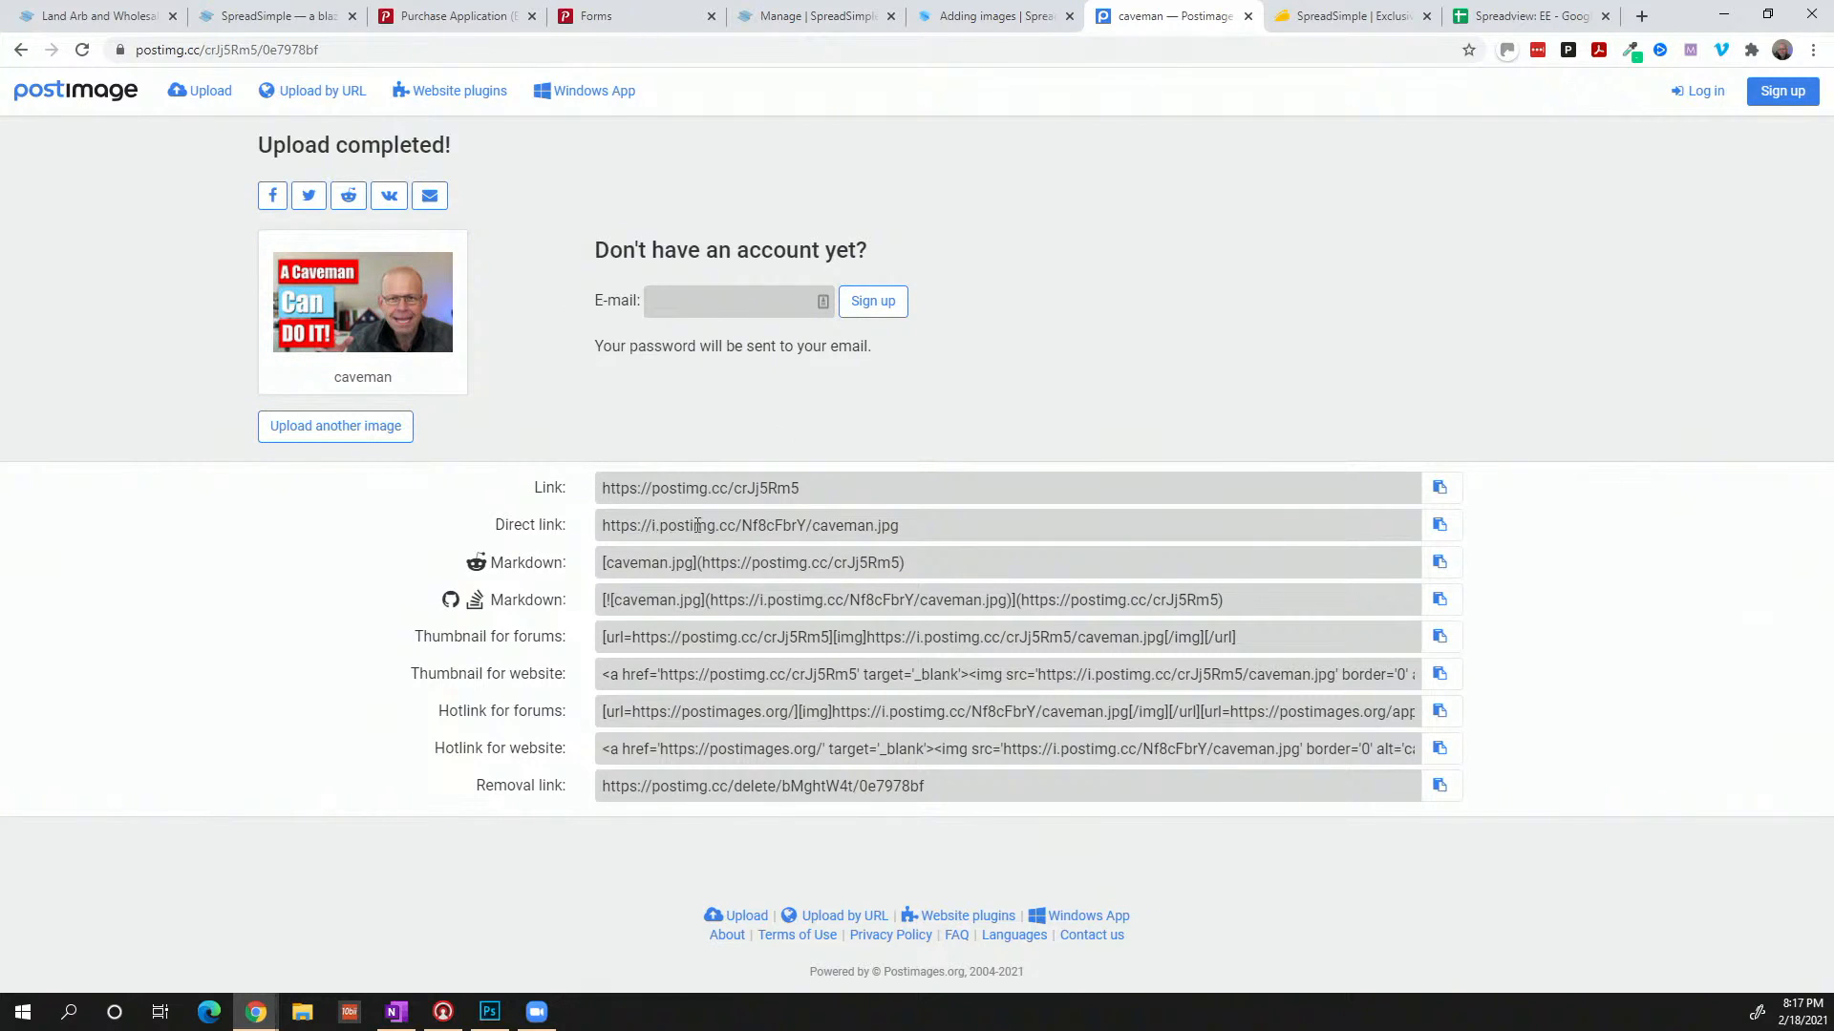
{"action": "left_click", "coordinate": [925, 527]}
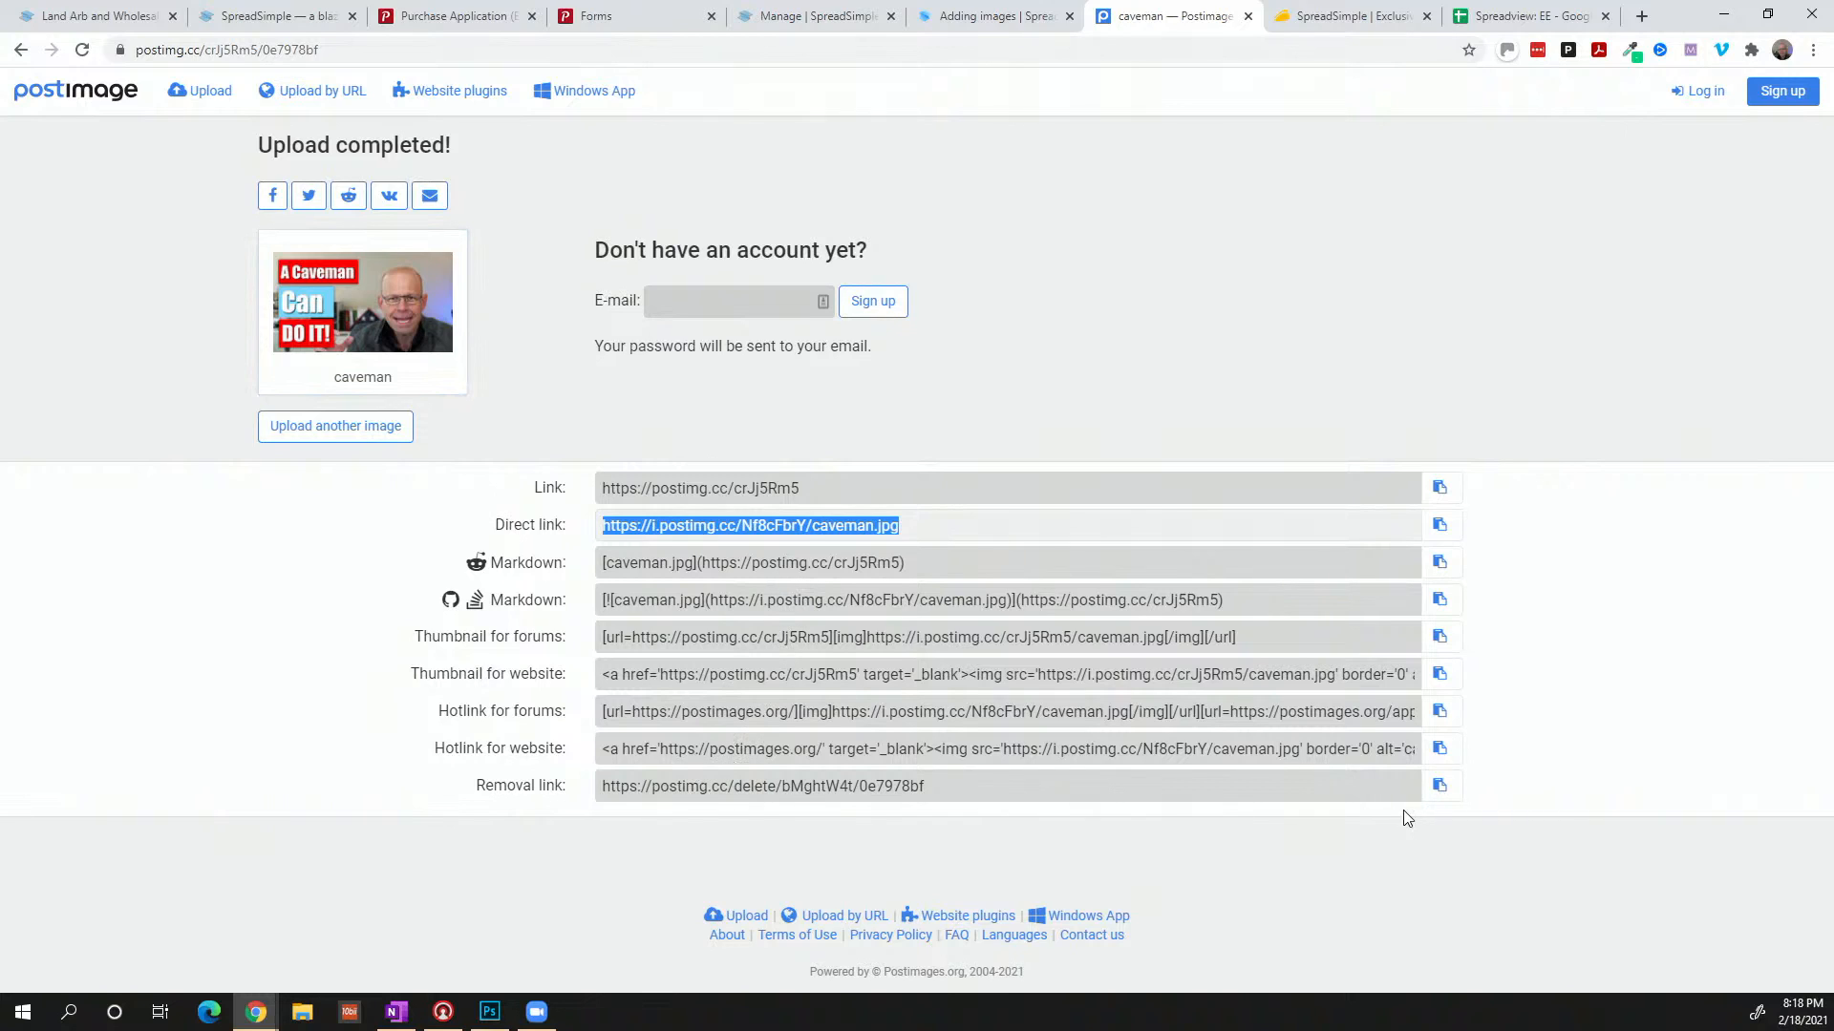
{"action": "left_click", "coordinate": [1147, 791]}
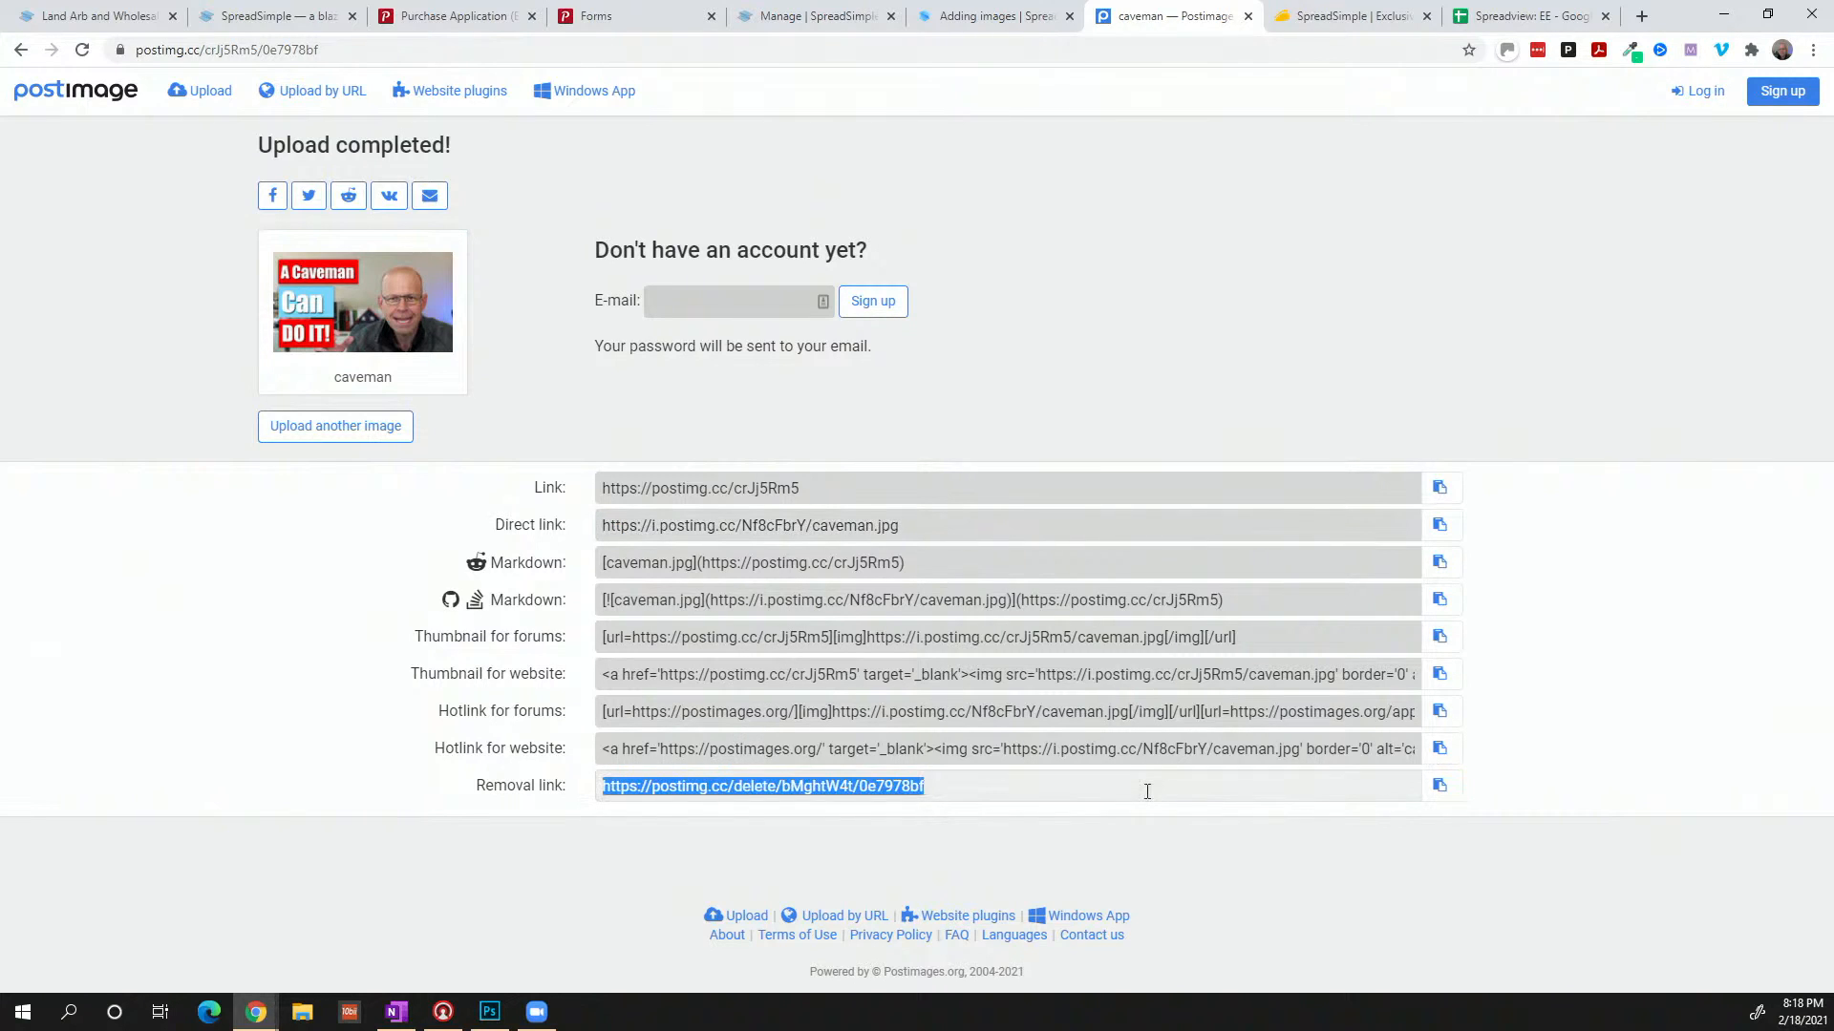
Try loading the copied link in the browser, and copy the caveman image's direct link on Postimages
{"action": "left_click", "coordinate": [711, 51]}
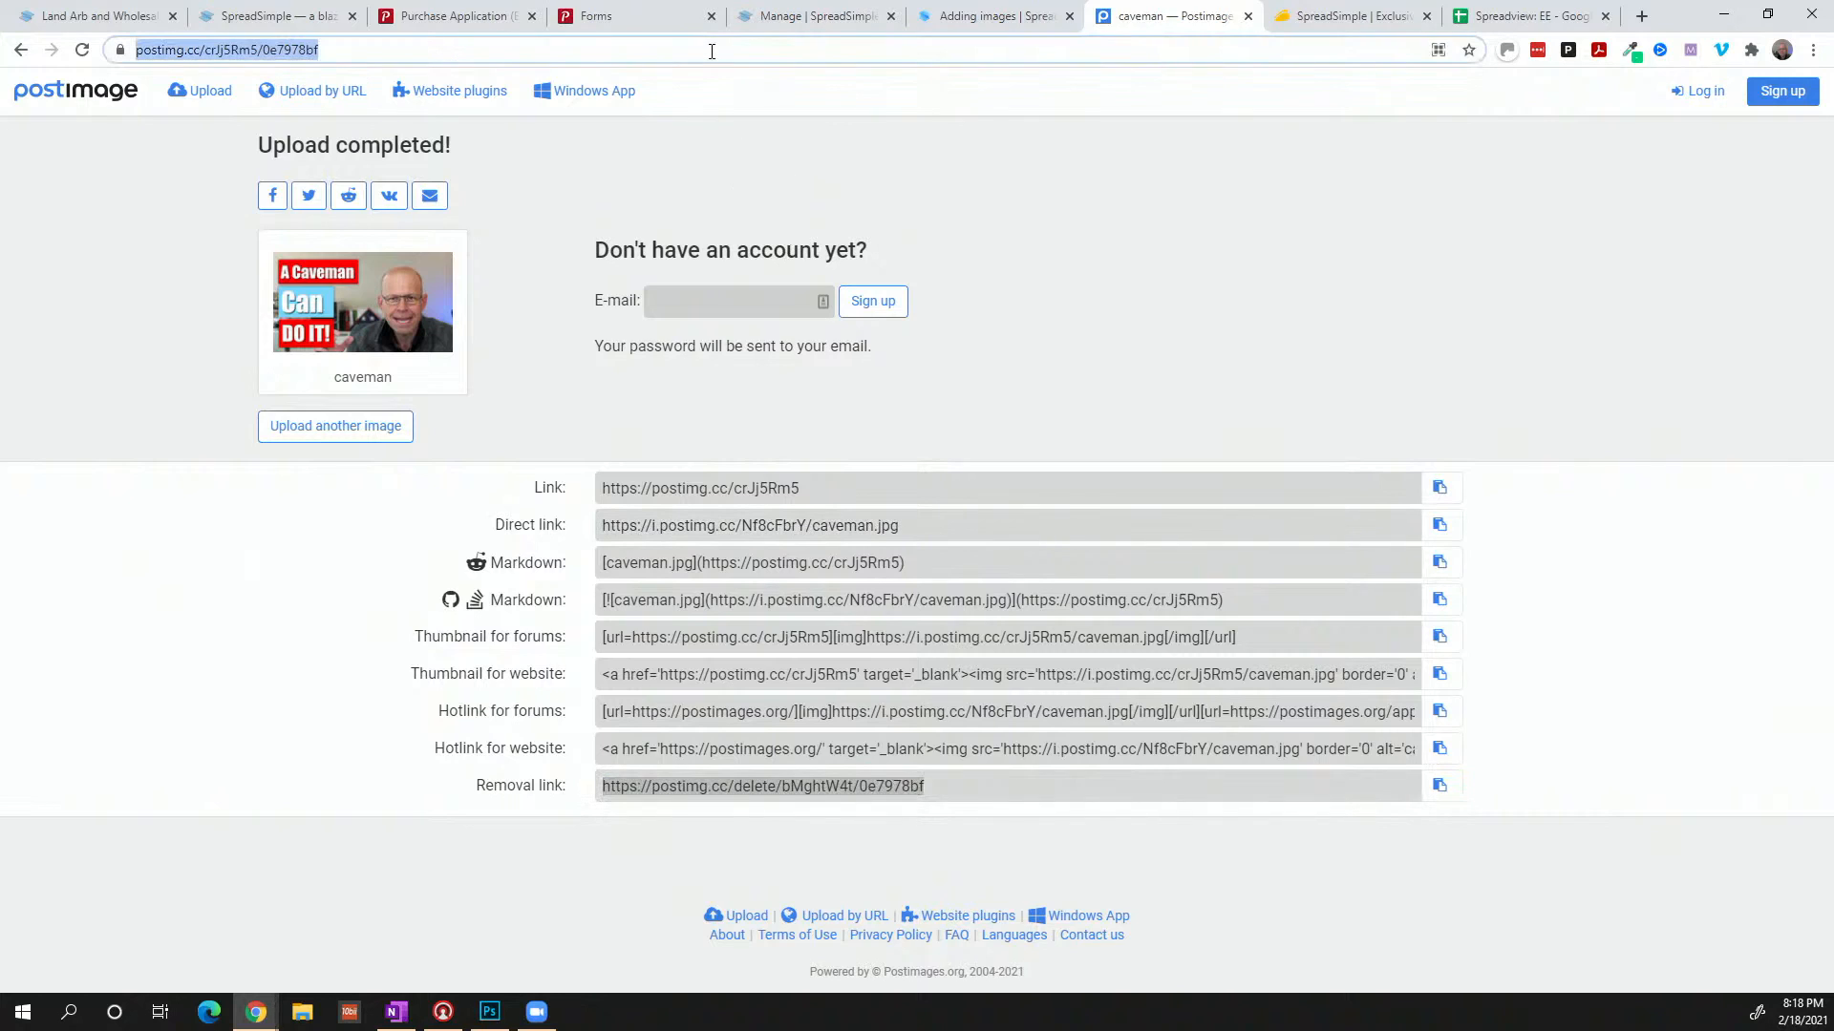
{"action": "key", "text": "ctrl+v"}
{"action": "key", "text": "Return"}
{"action": "left_click", "coordinate": [697, 524]}
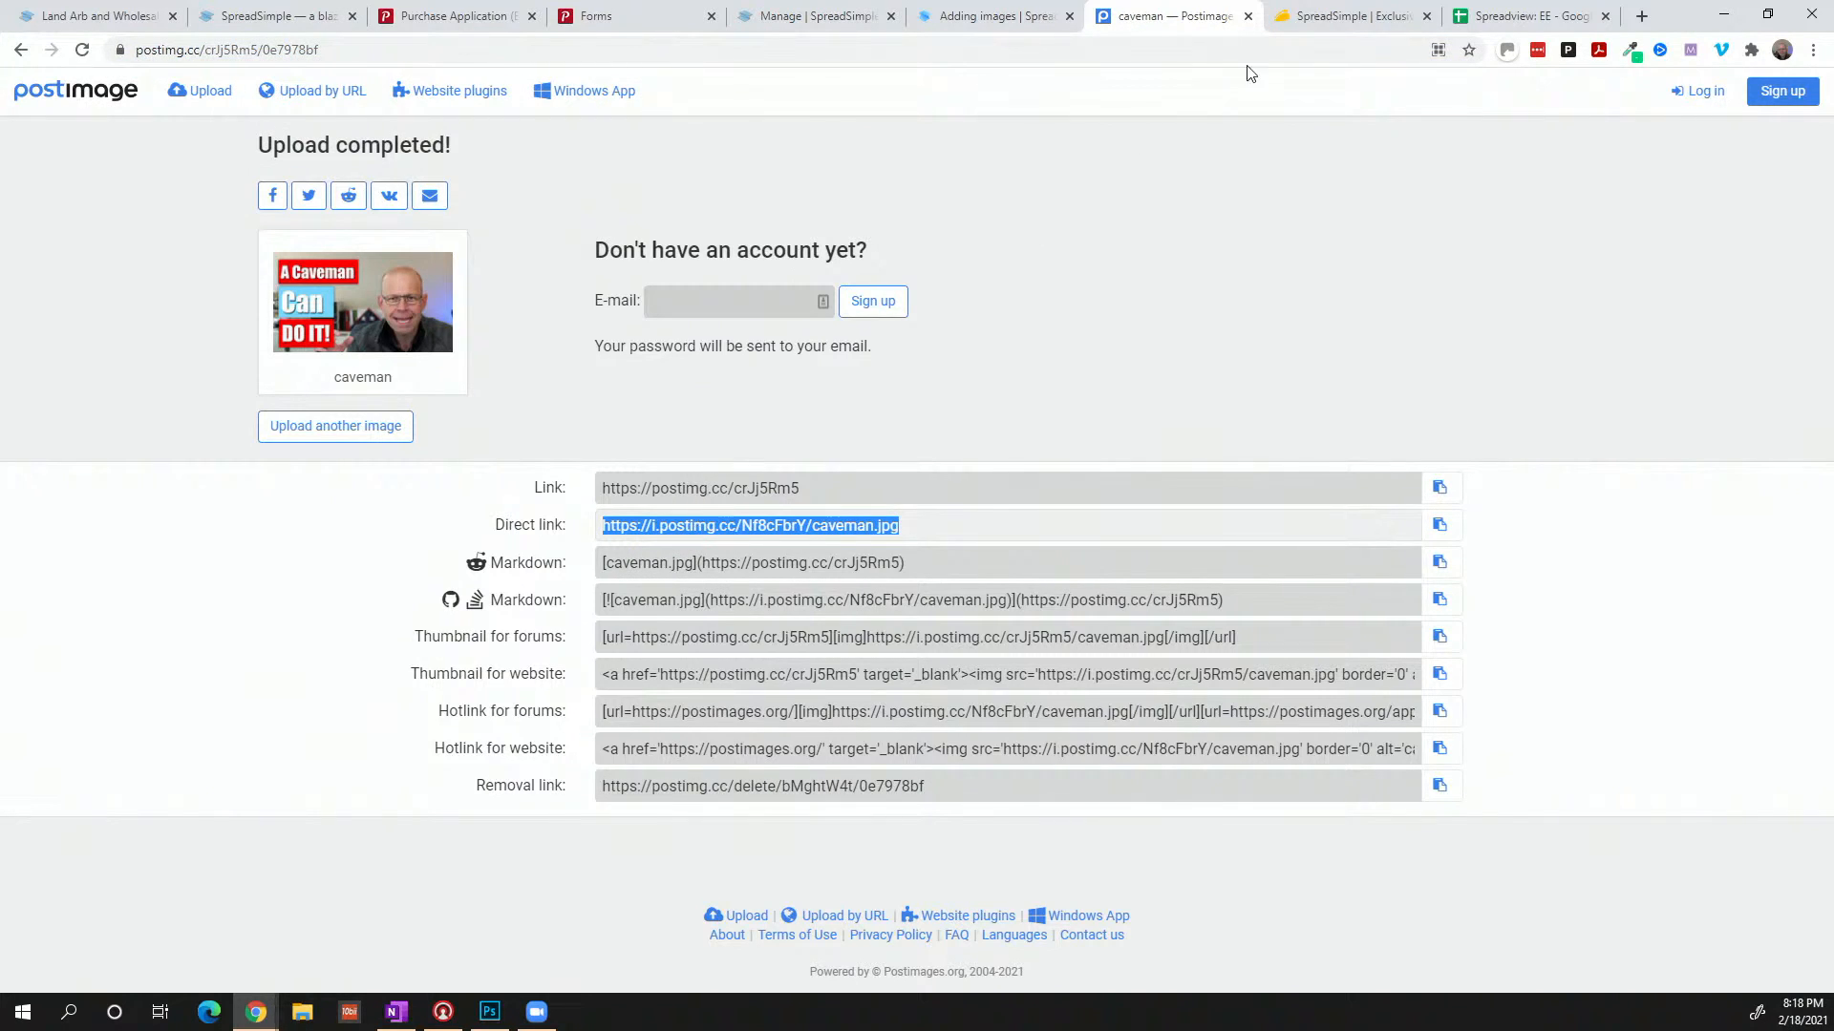
{"action": "left_click", "coordinate": [1486, 21]}
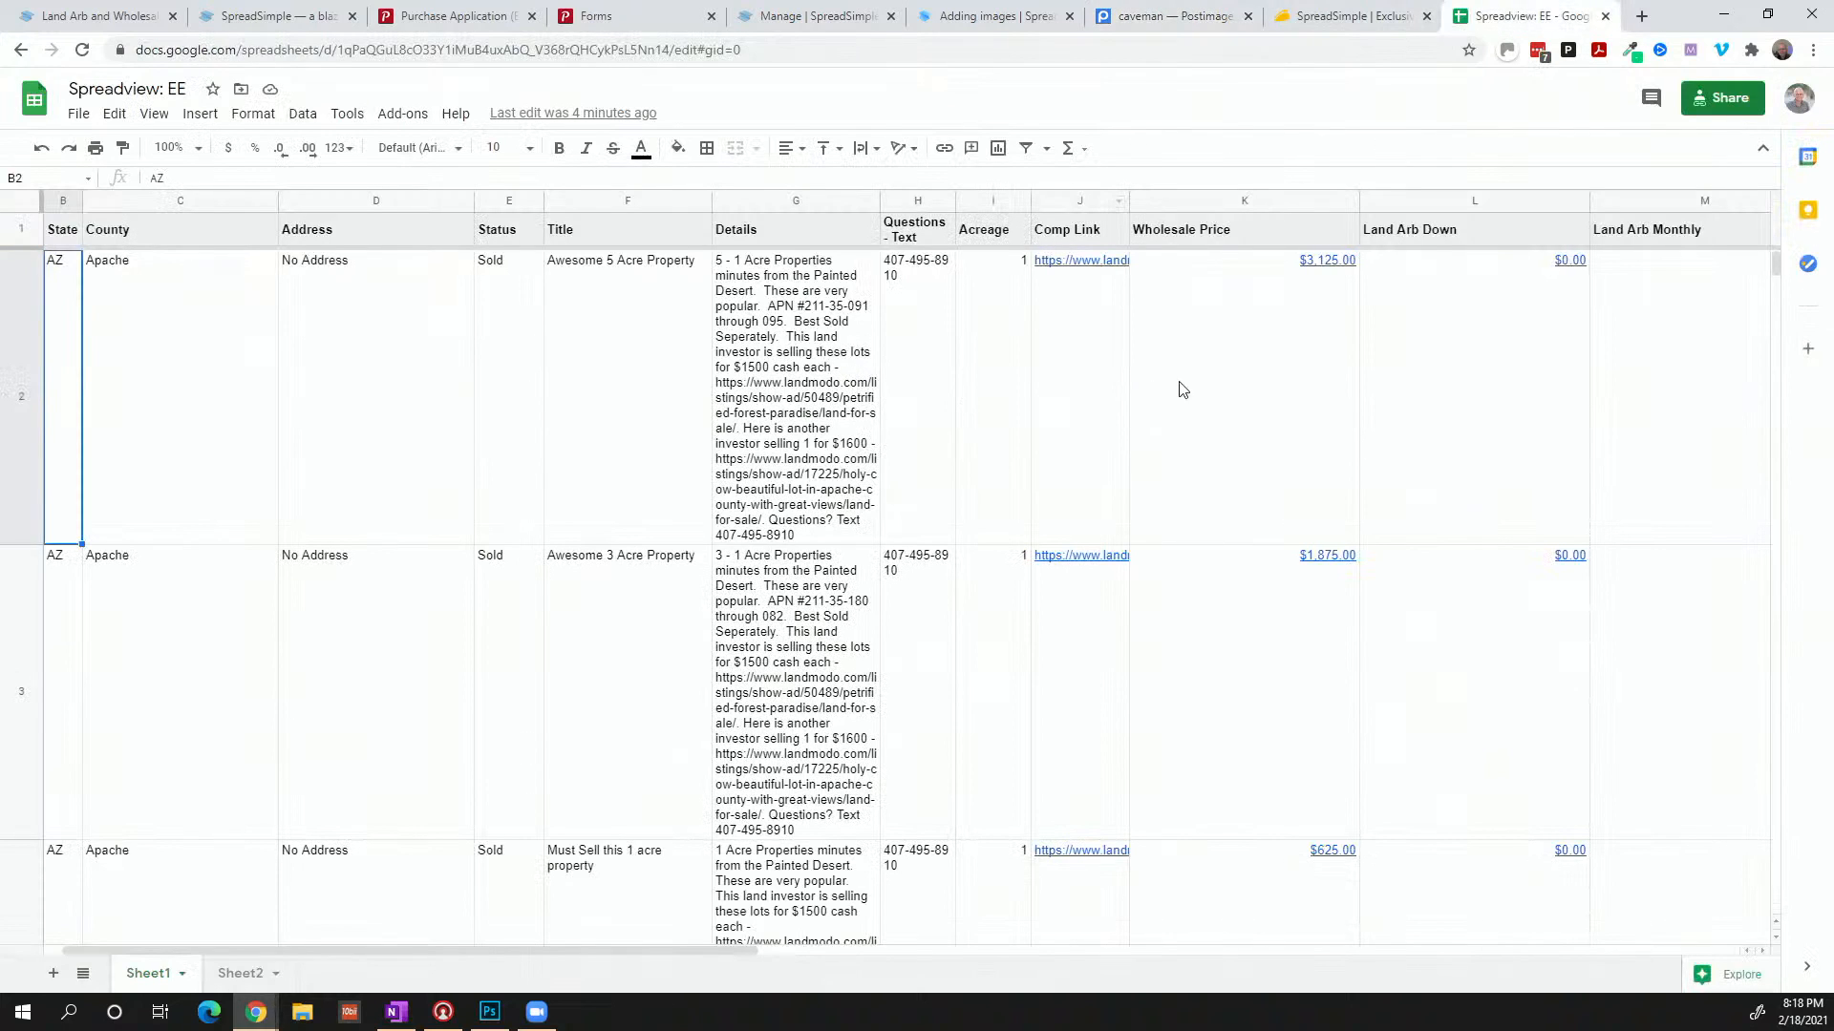
{"action": "left_click", "coordinate": [1464, 327]}
{"action": "key", "text": "Right"}
{"action": "key", "text": "Right"}
{"action": "key", "text": "Right"}
{"action": "key", "text": "Right"}
{"action": "key", "text": "Right"}
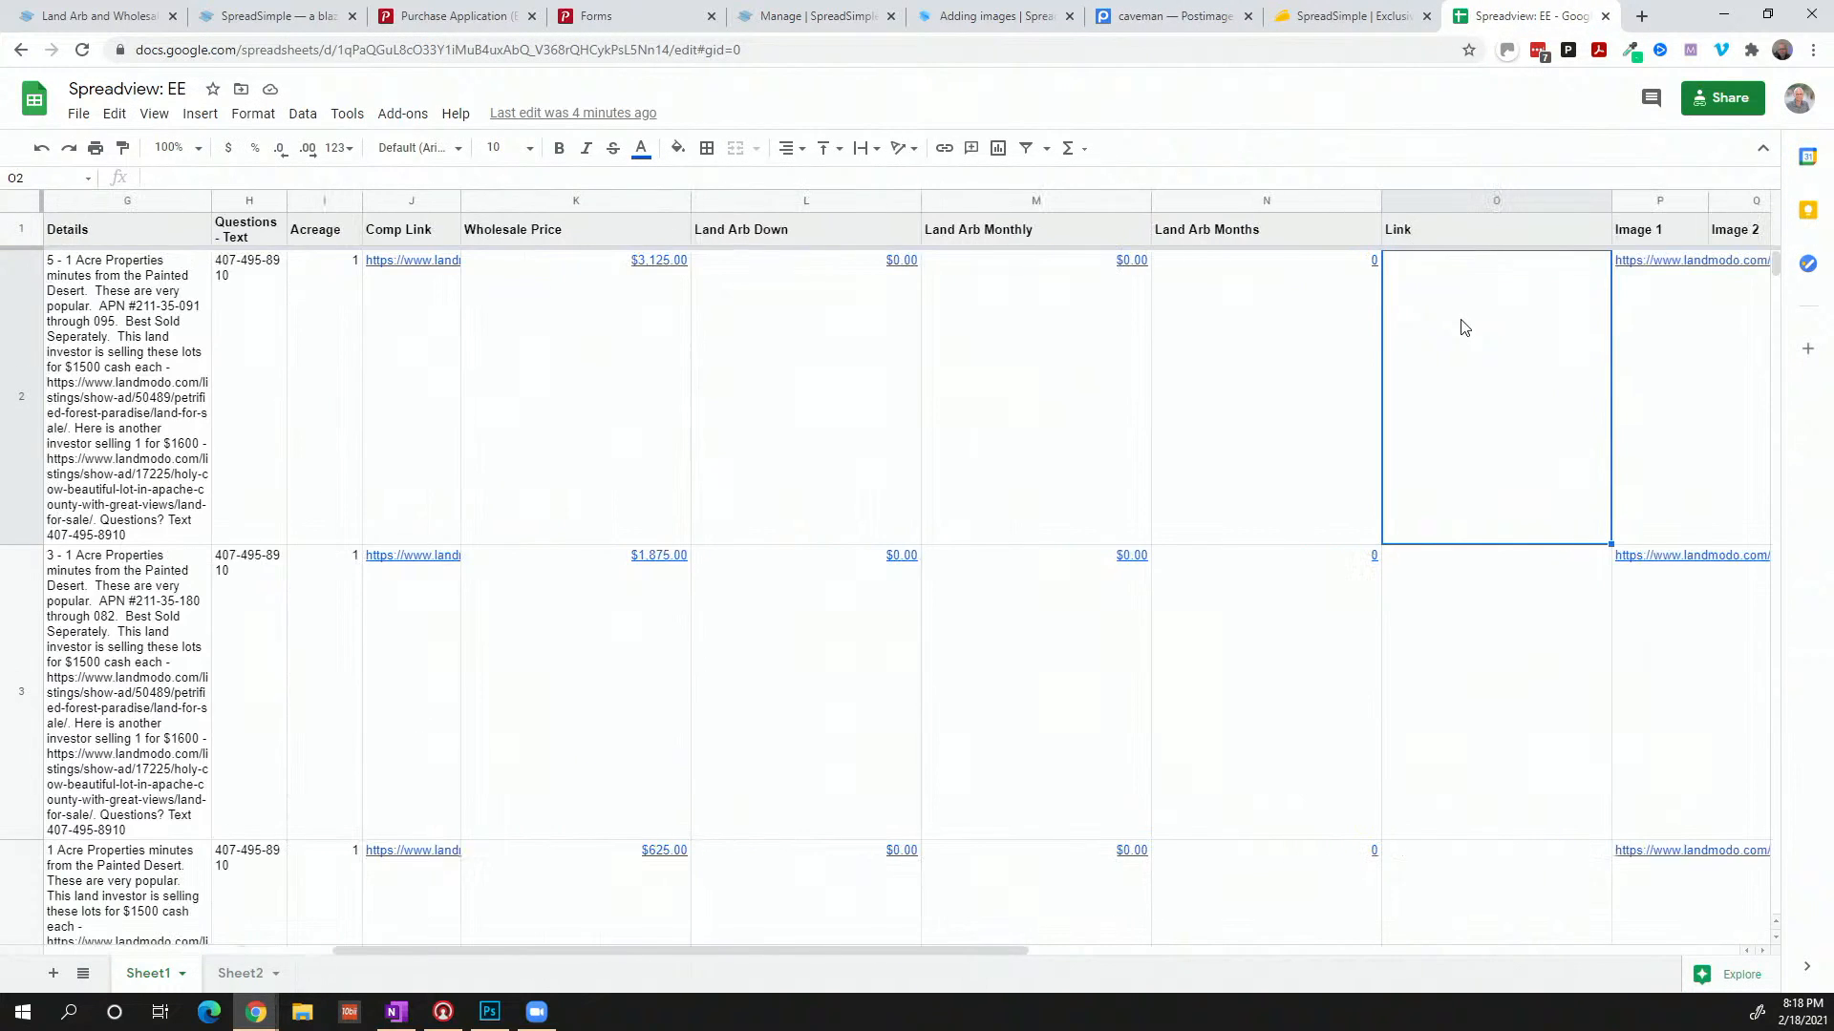
{"action": "key", "text": "Left"}
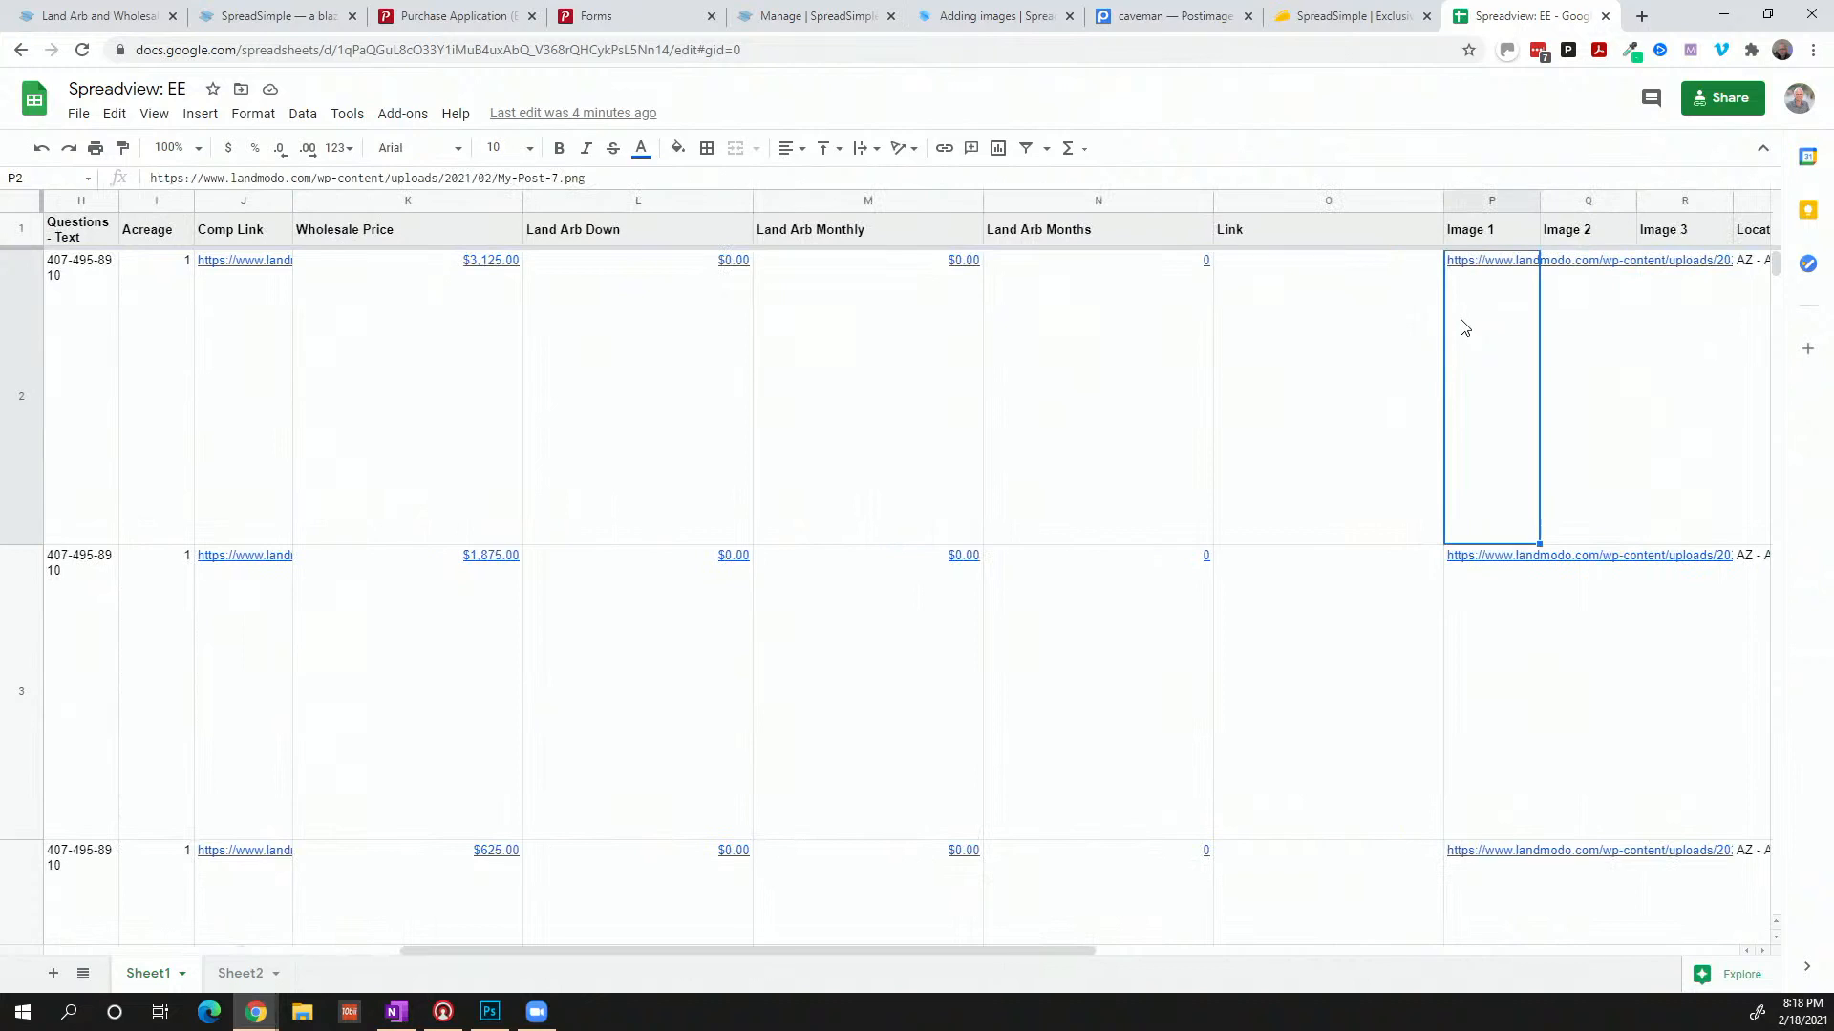
{"action": "key", "text": "ctrl+v"}
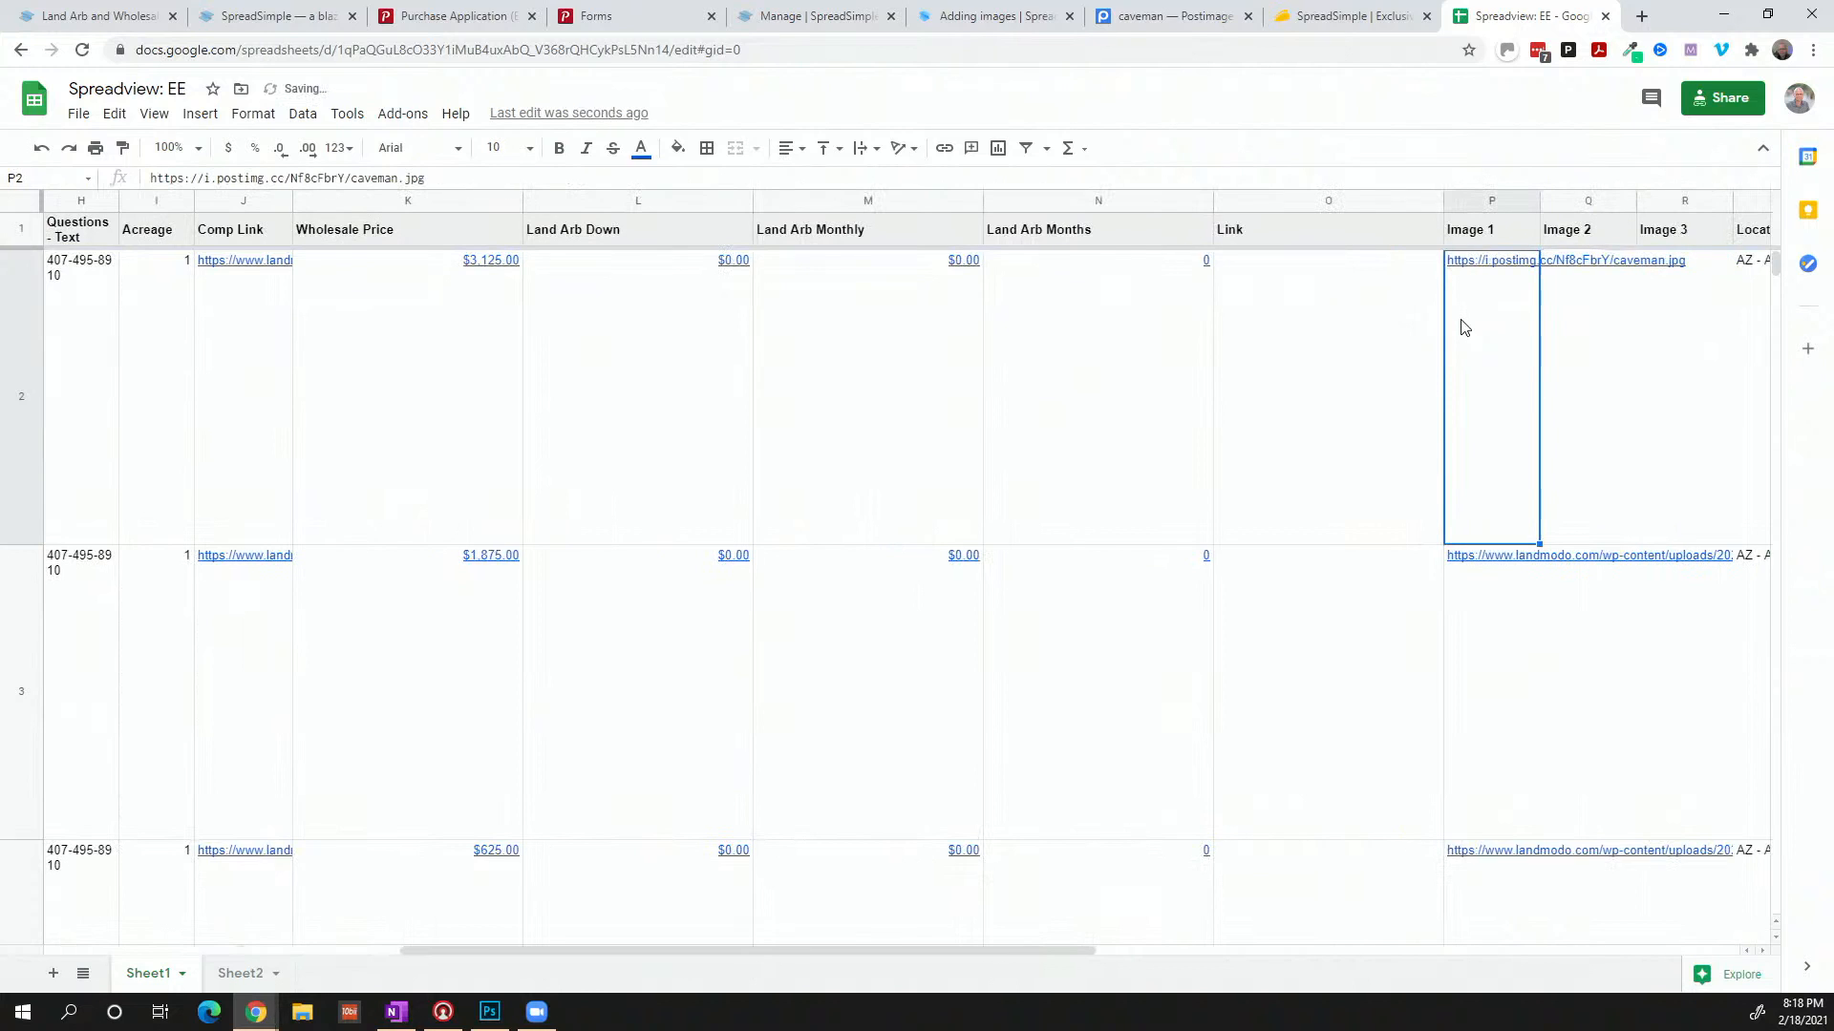
{"action": "key", "text": "Down"}
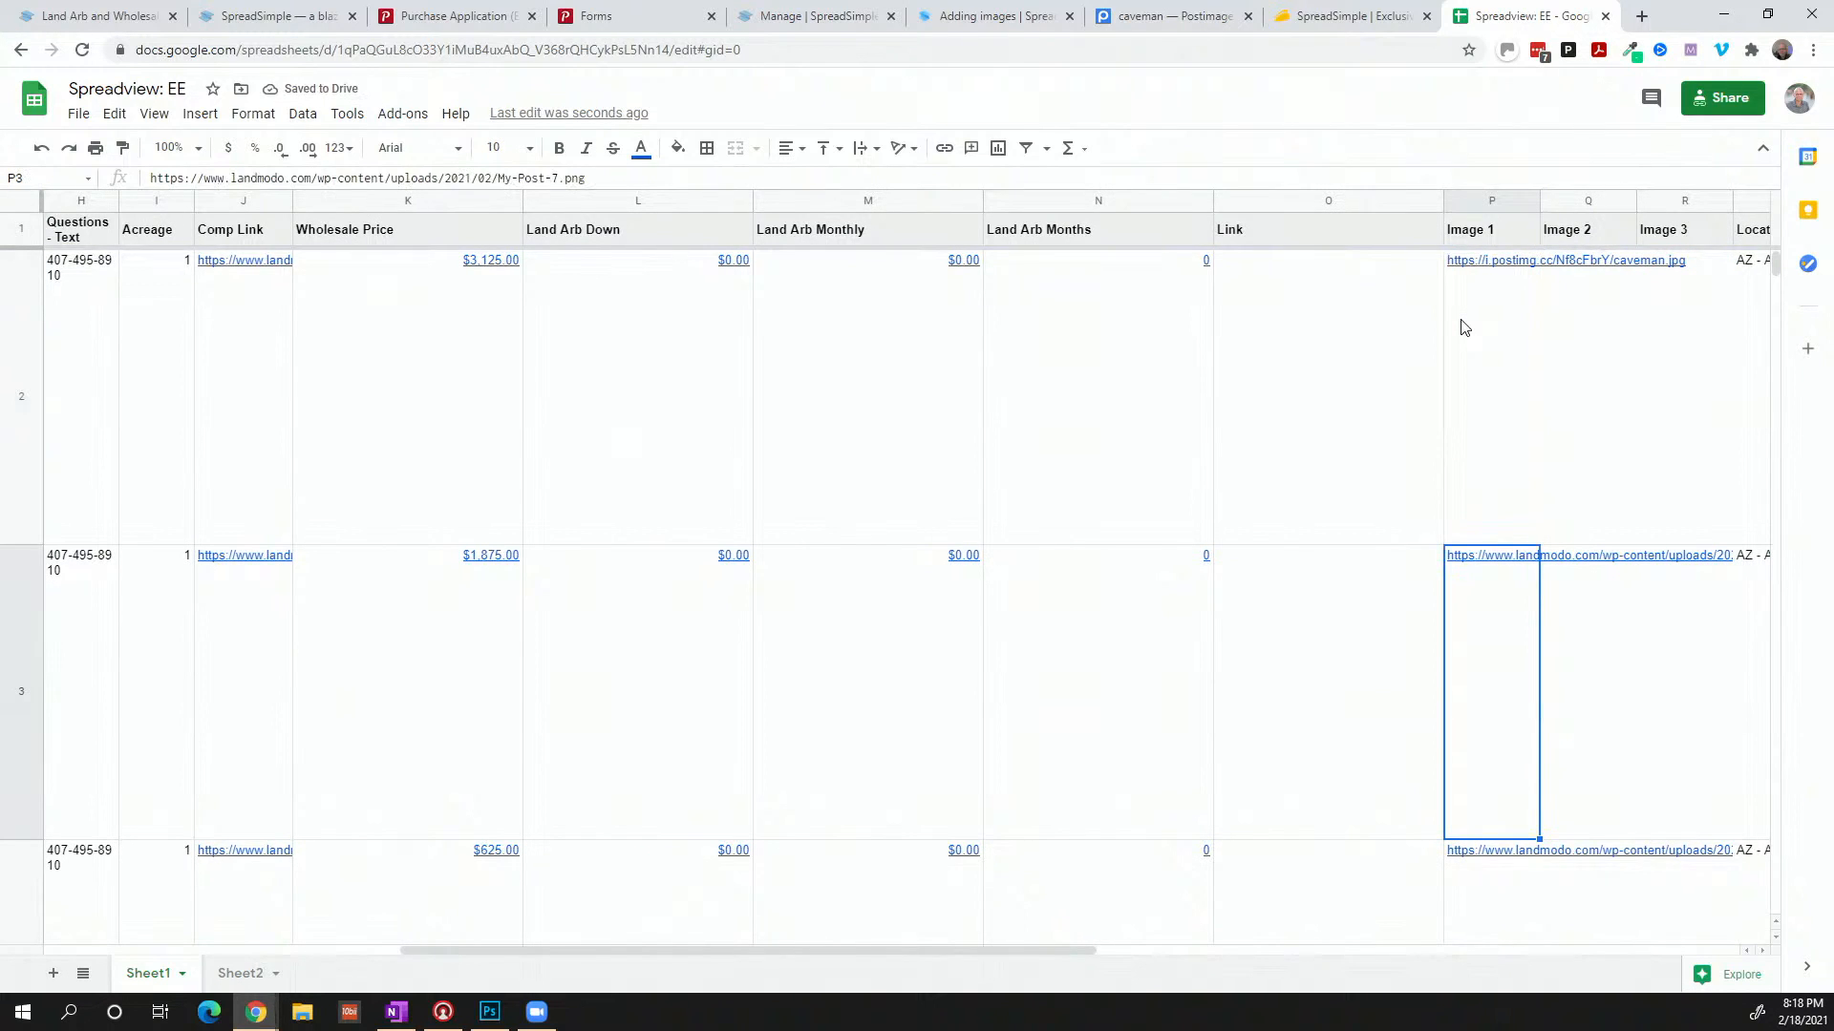
{"action": "key", "text": "Up"}
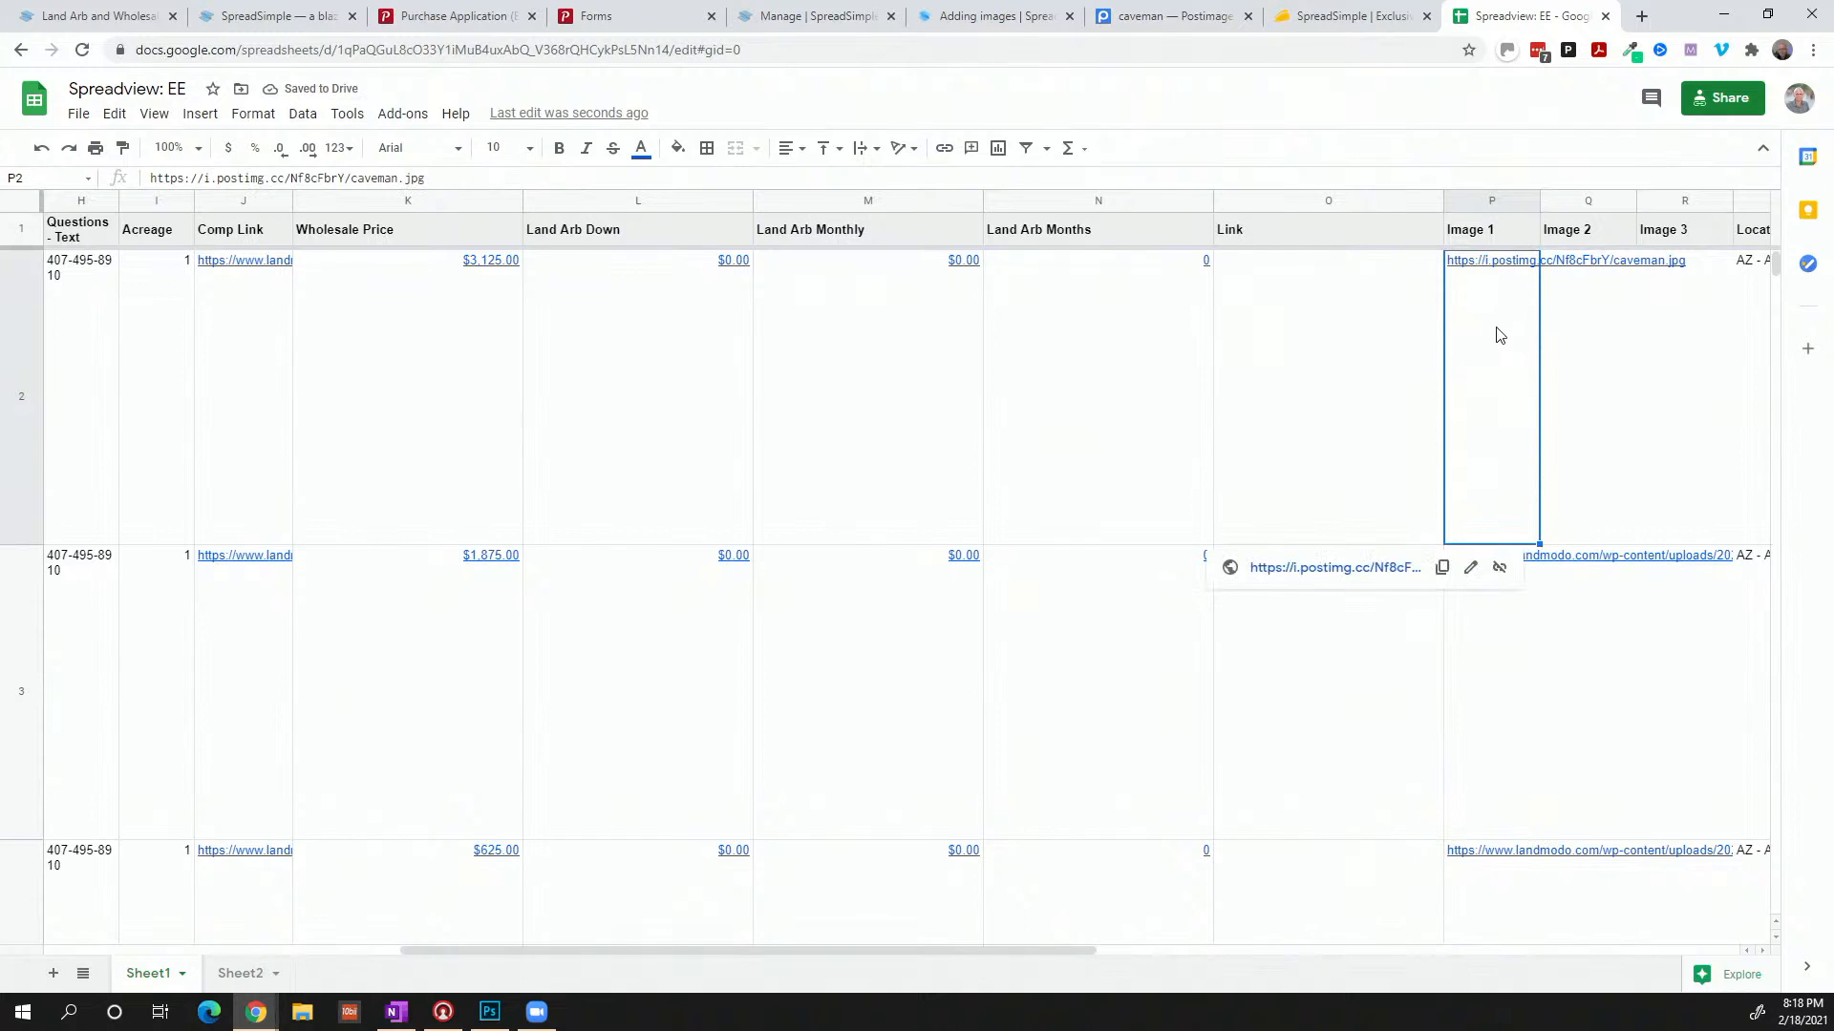
Return to the SpreadSimple website editor, refresh the content from the Google Sheet and check the first listing's image
{"action": "left_click", "coordinate": [1048, 26]}
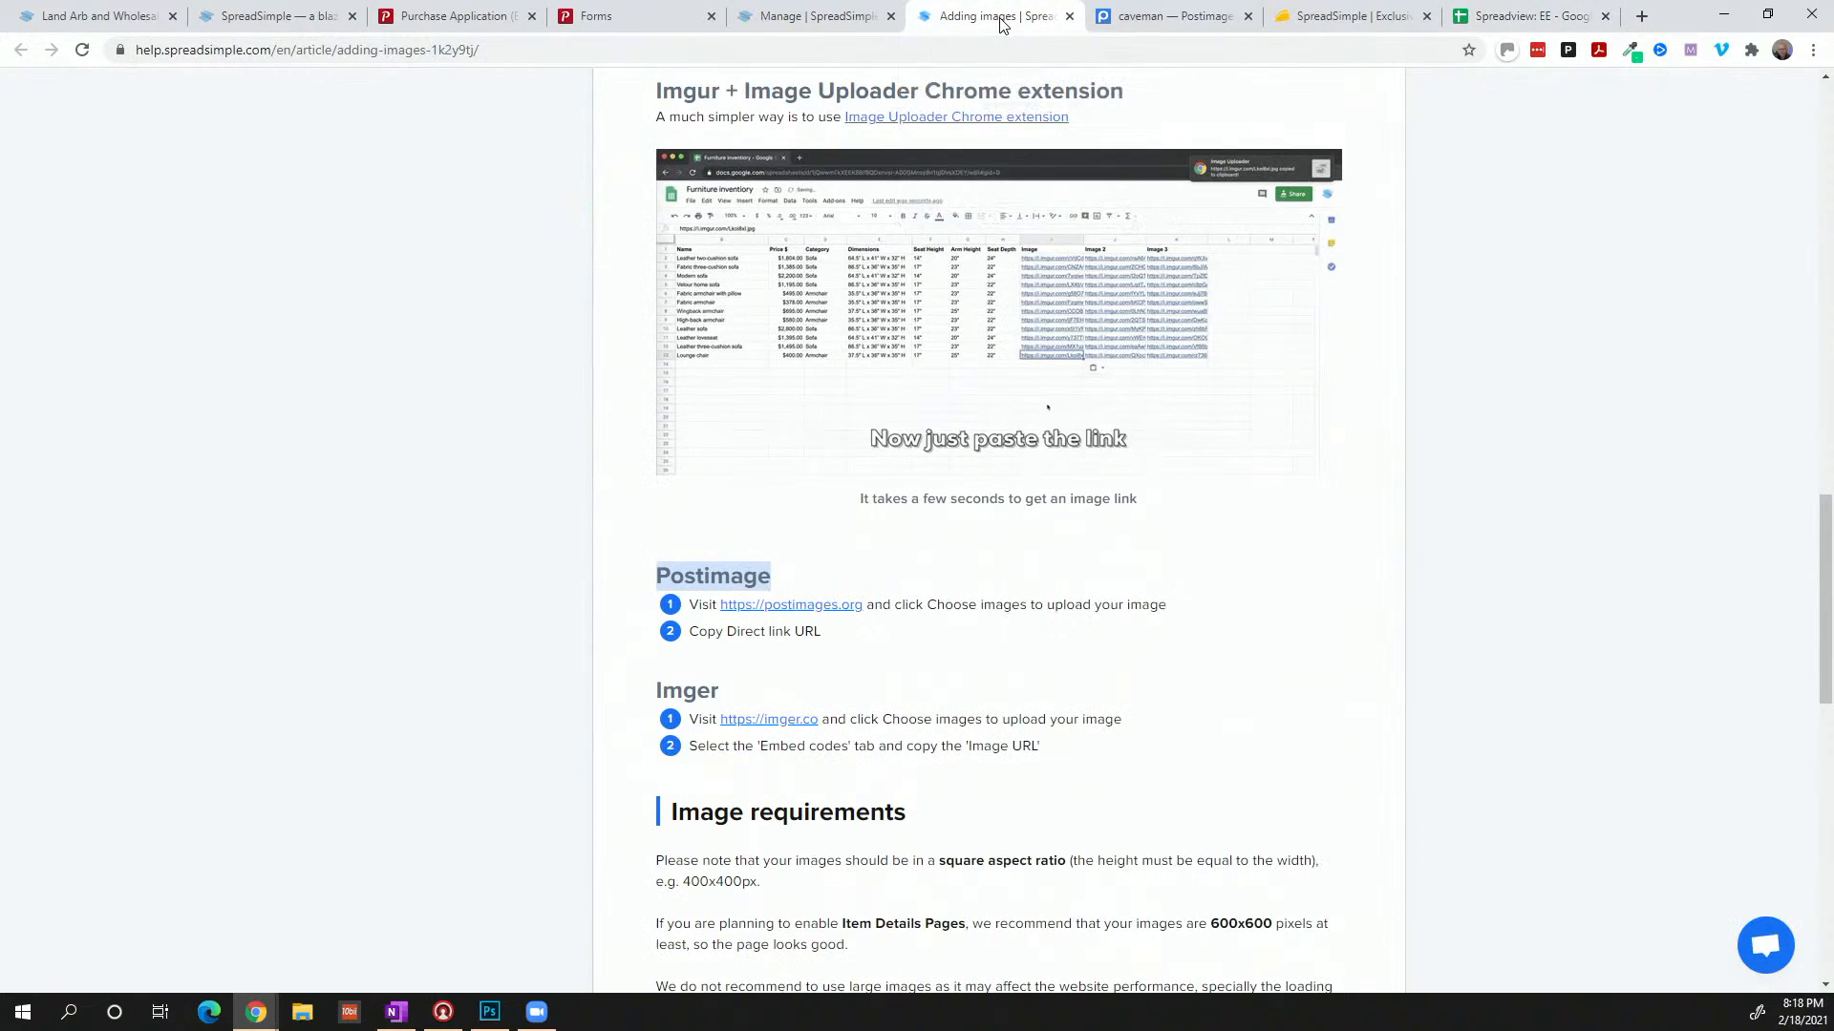
{"action": "left_click", "coordinate": [826, 21]}
{"action": "scroll", "coordinate": [346, 346], "scroll_direction": "up", "scroll_amount": 2}
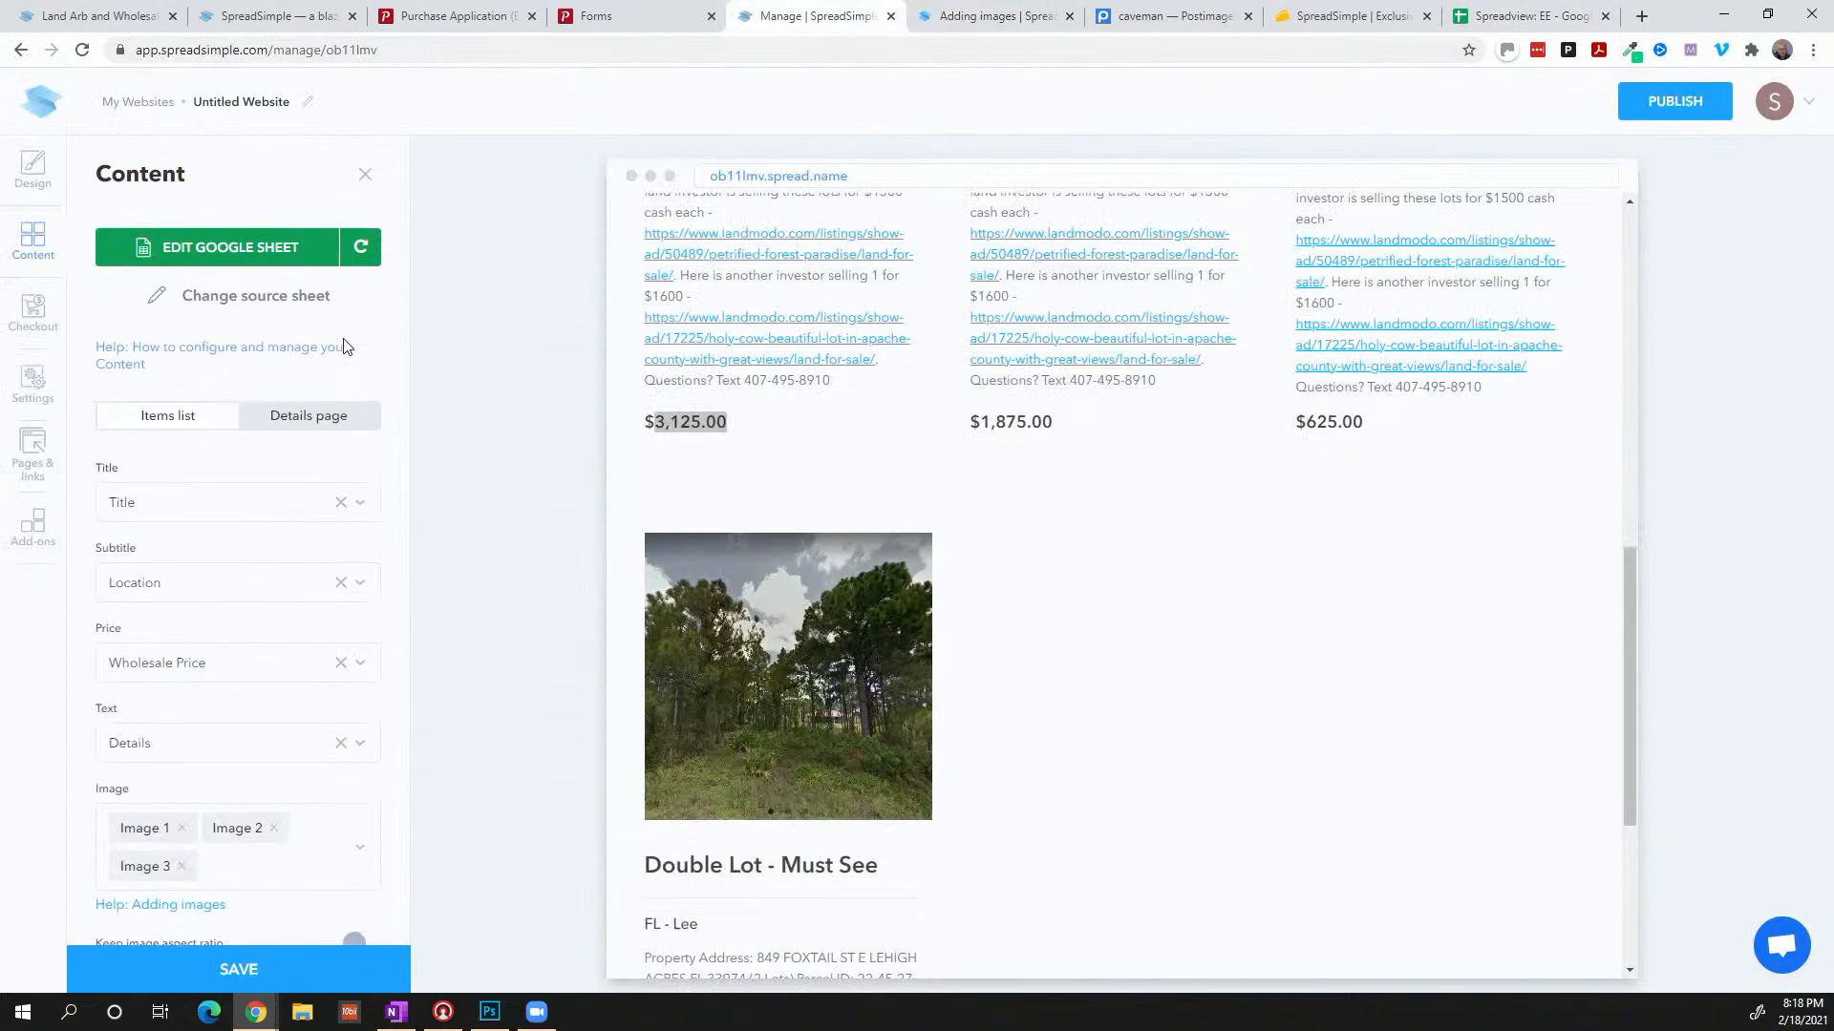
{"action": "left_click", "coordinate": [361, 250]}
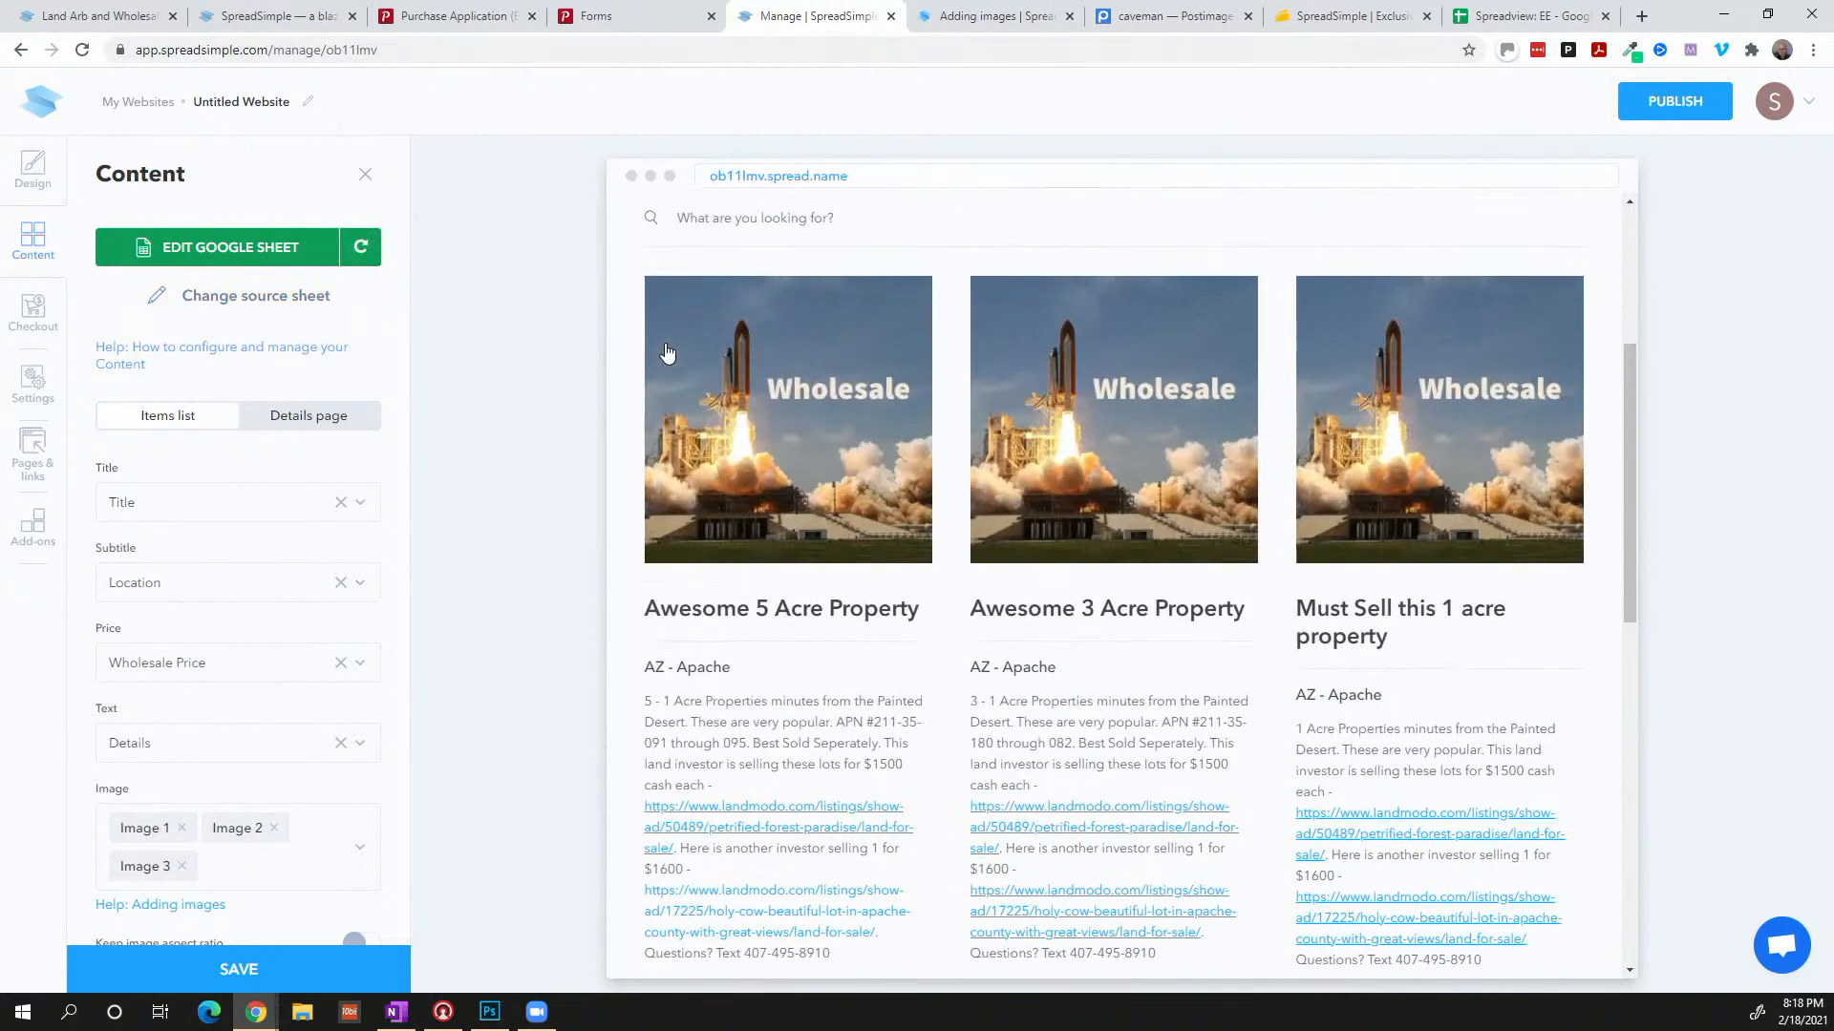
{"action": "scroll", "coordinate": [678, 388], "scroll_direction": "down", "scroll_amount": 1}
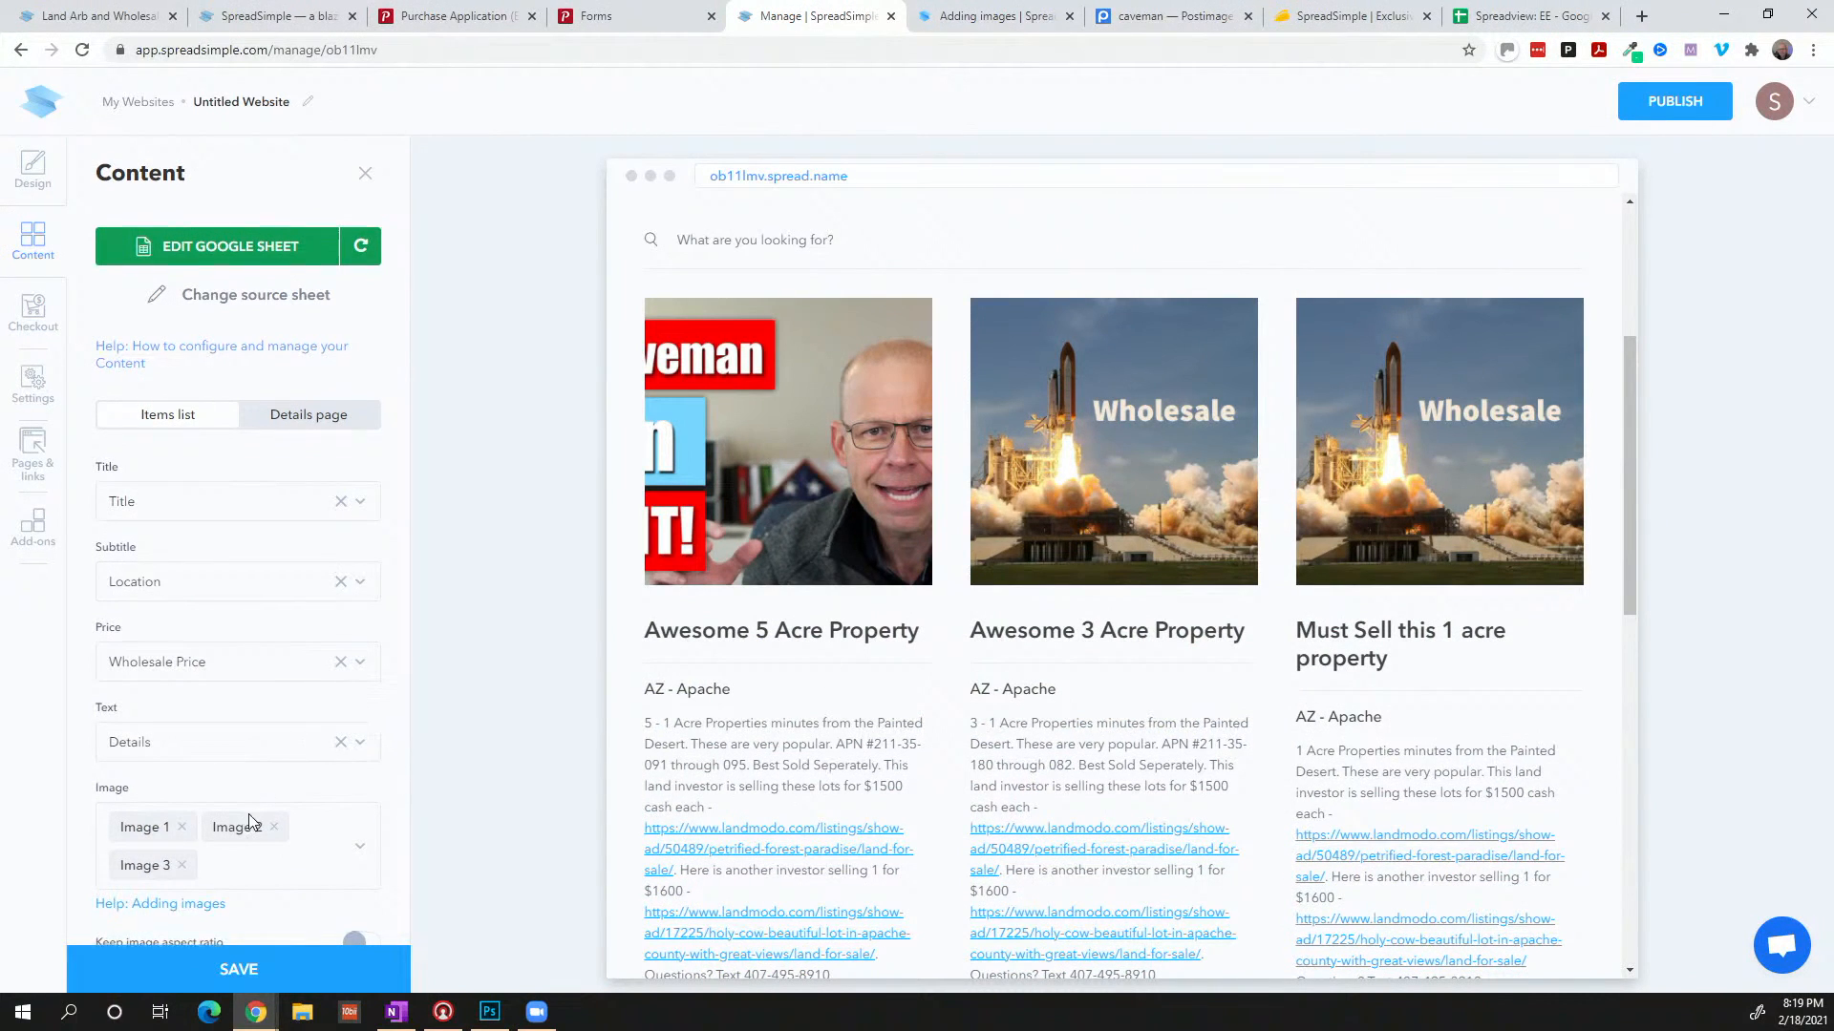
Add the State column to the Specifications field and save the website
{"action": "scroll", "coordinate": [248, 816], "scroll_direction": "down", "scroll_amount": 2}
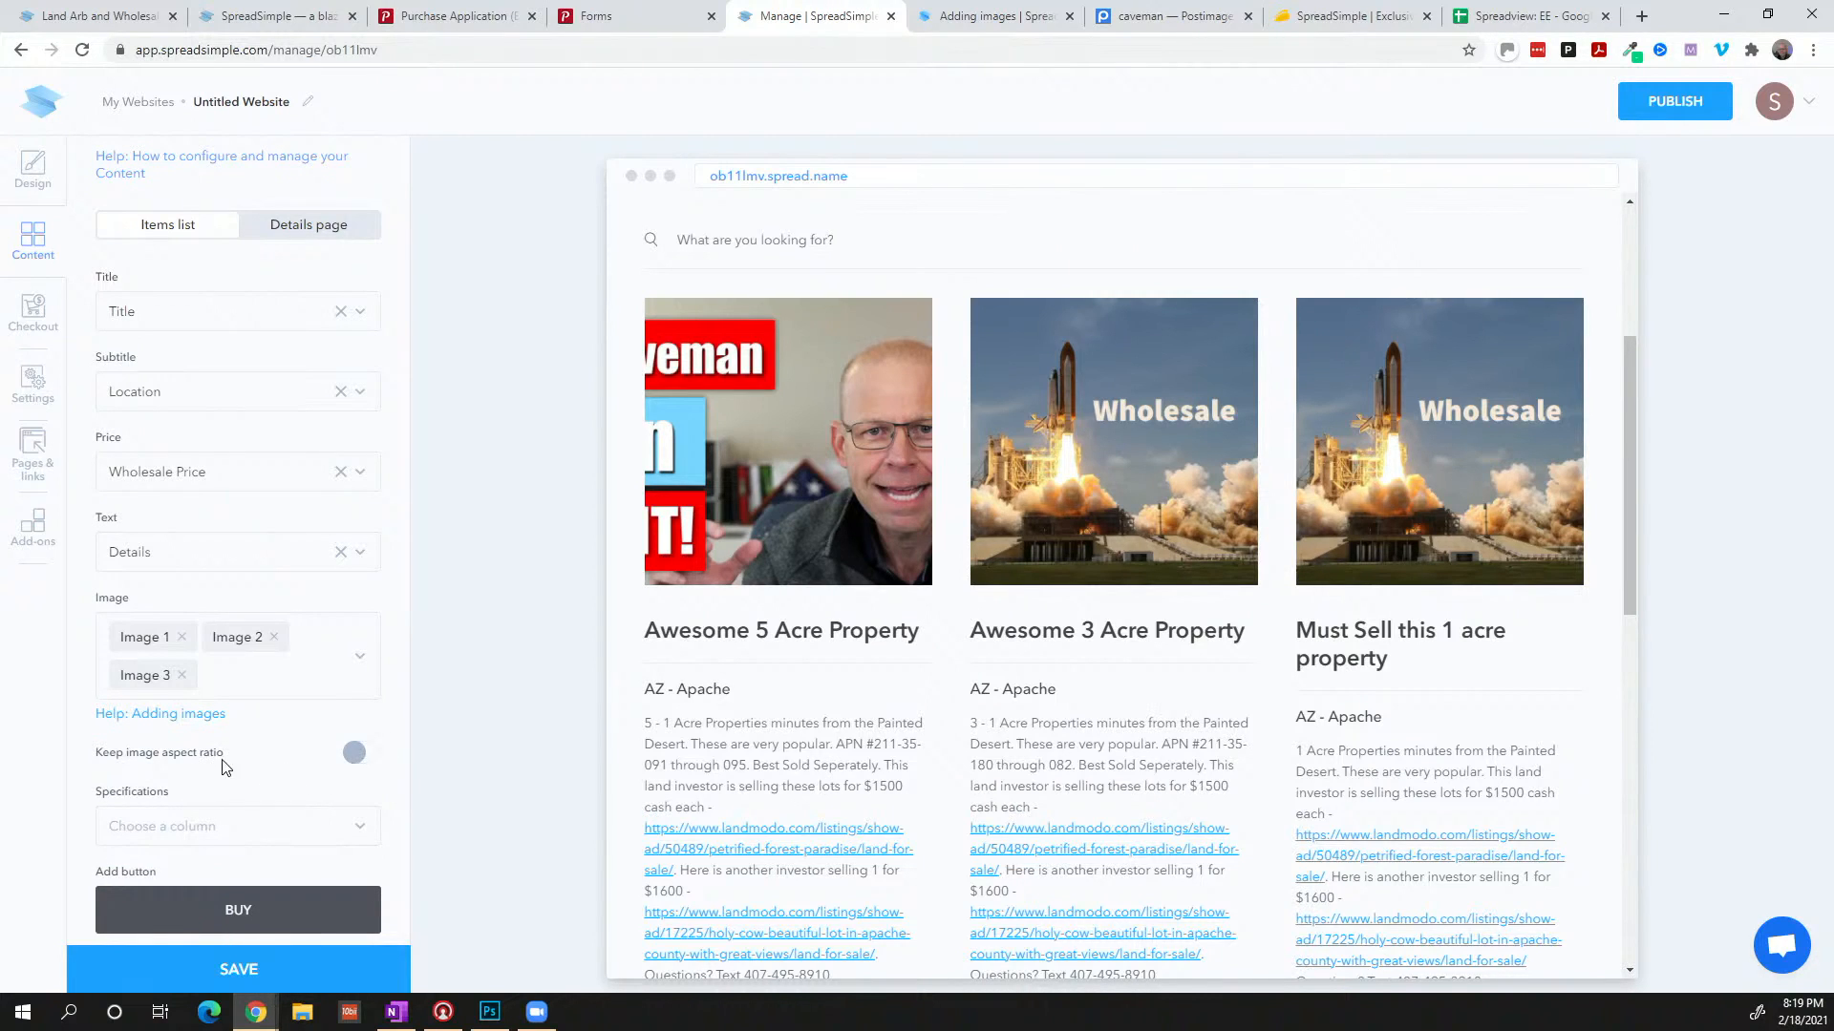
{"action": "scroll", "coordinate": [277, 766], "scroll_direction": "down", "scroll_amount": 1}
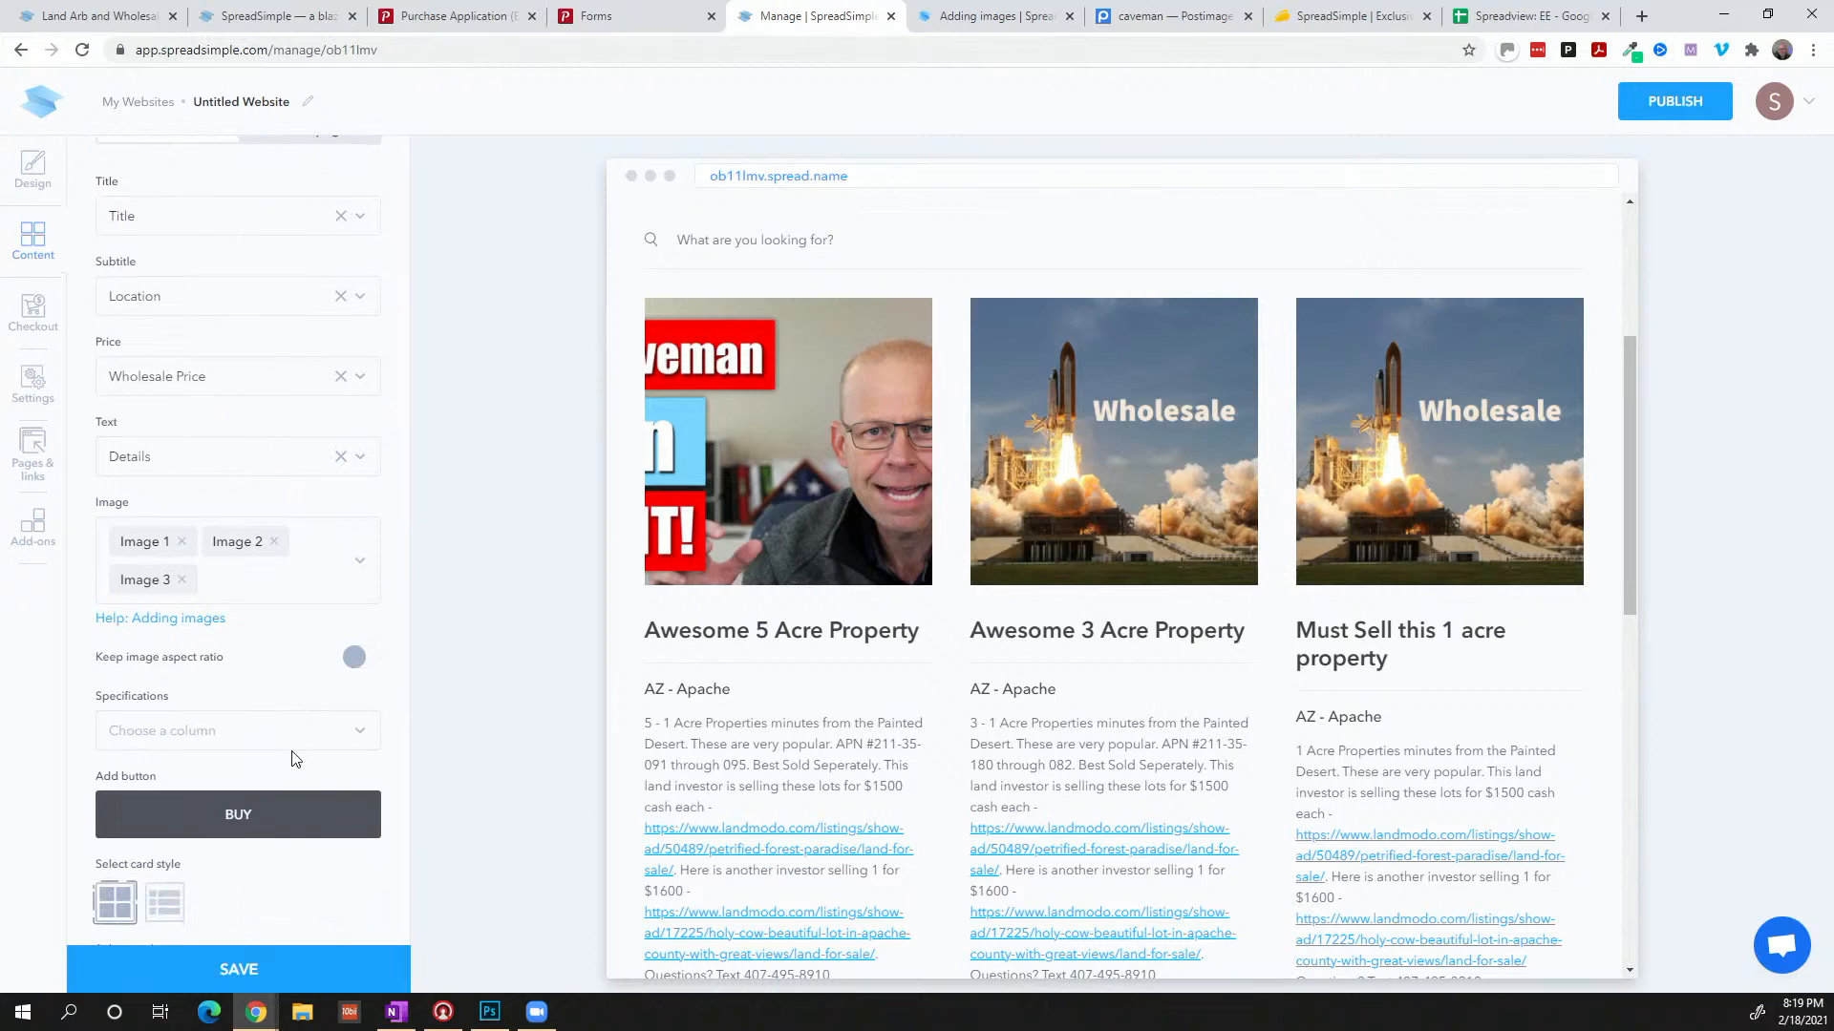
{"action": "left_click", "coordinate": [348, 735]}
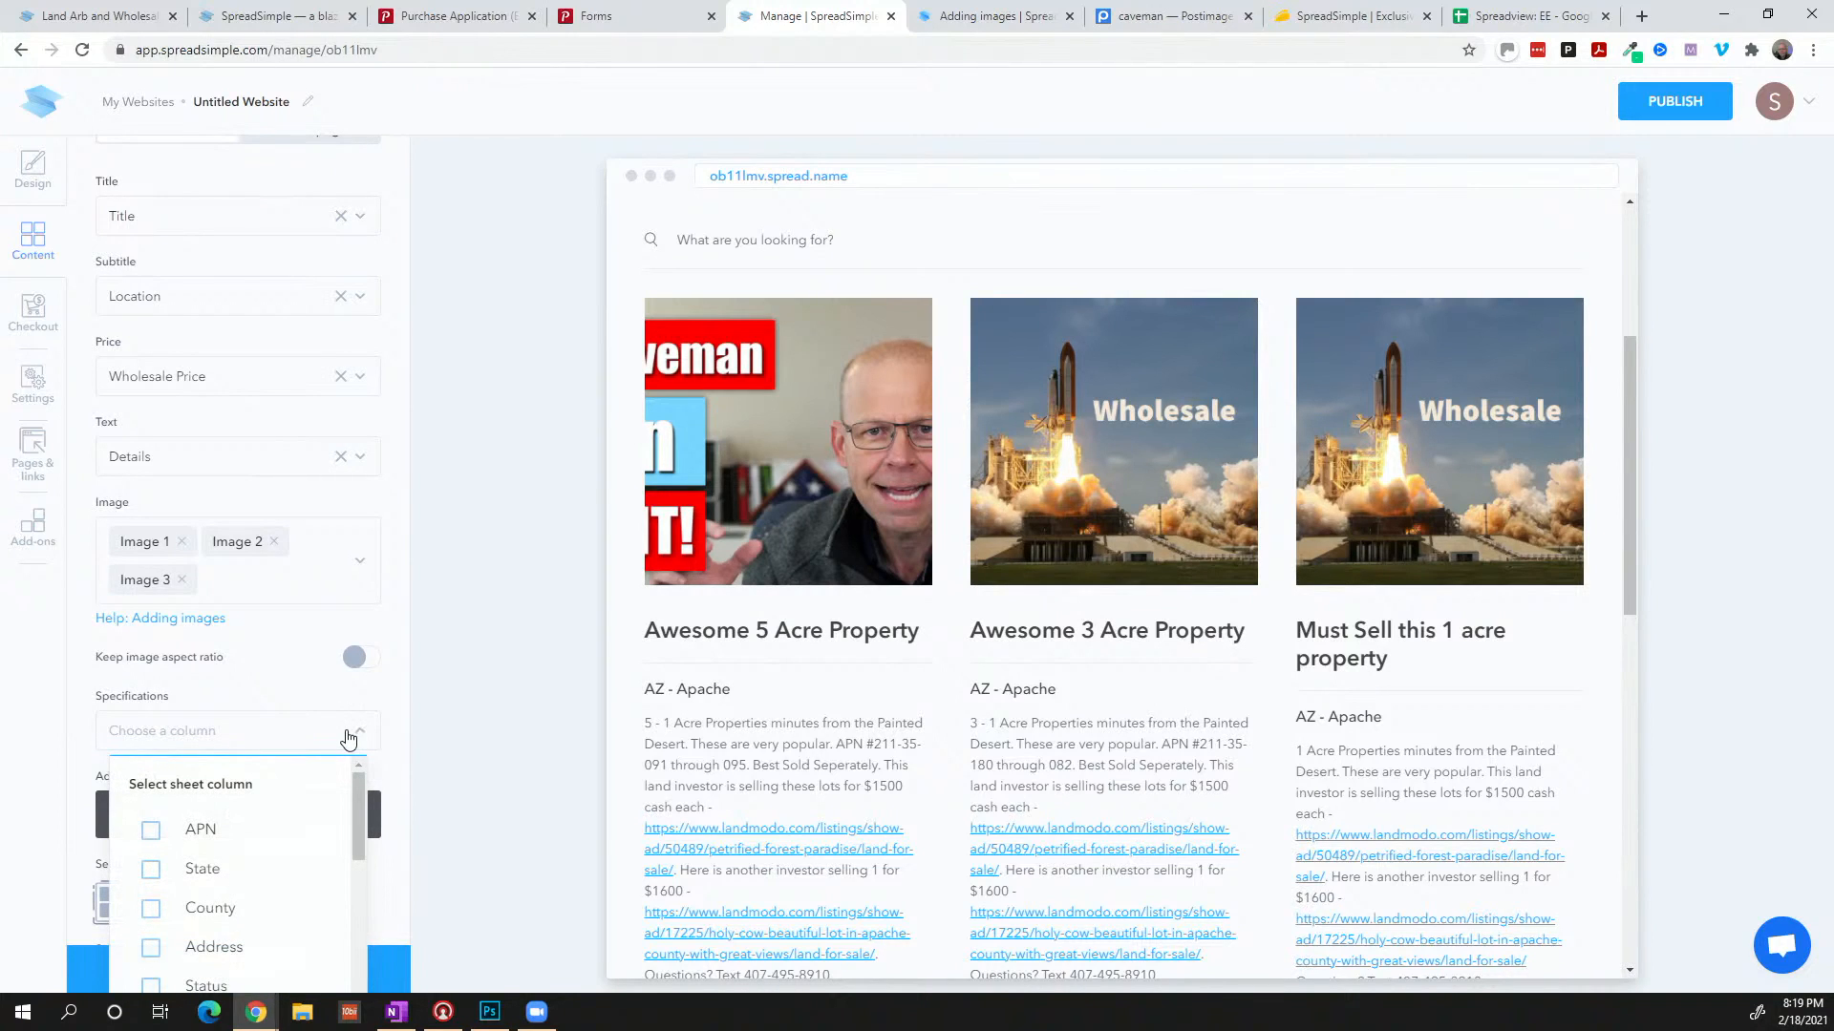
{"action": "scroll", "coordinate": [348, 736], "scroll_direction": "down", "scroll_amount": 1}
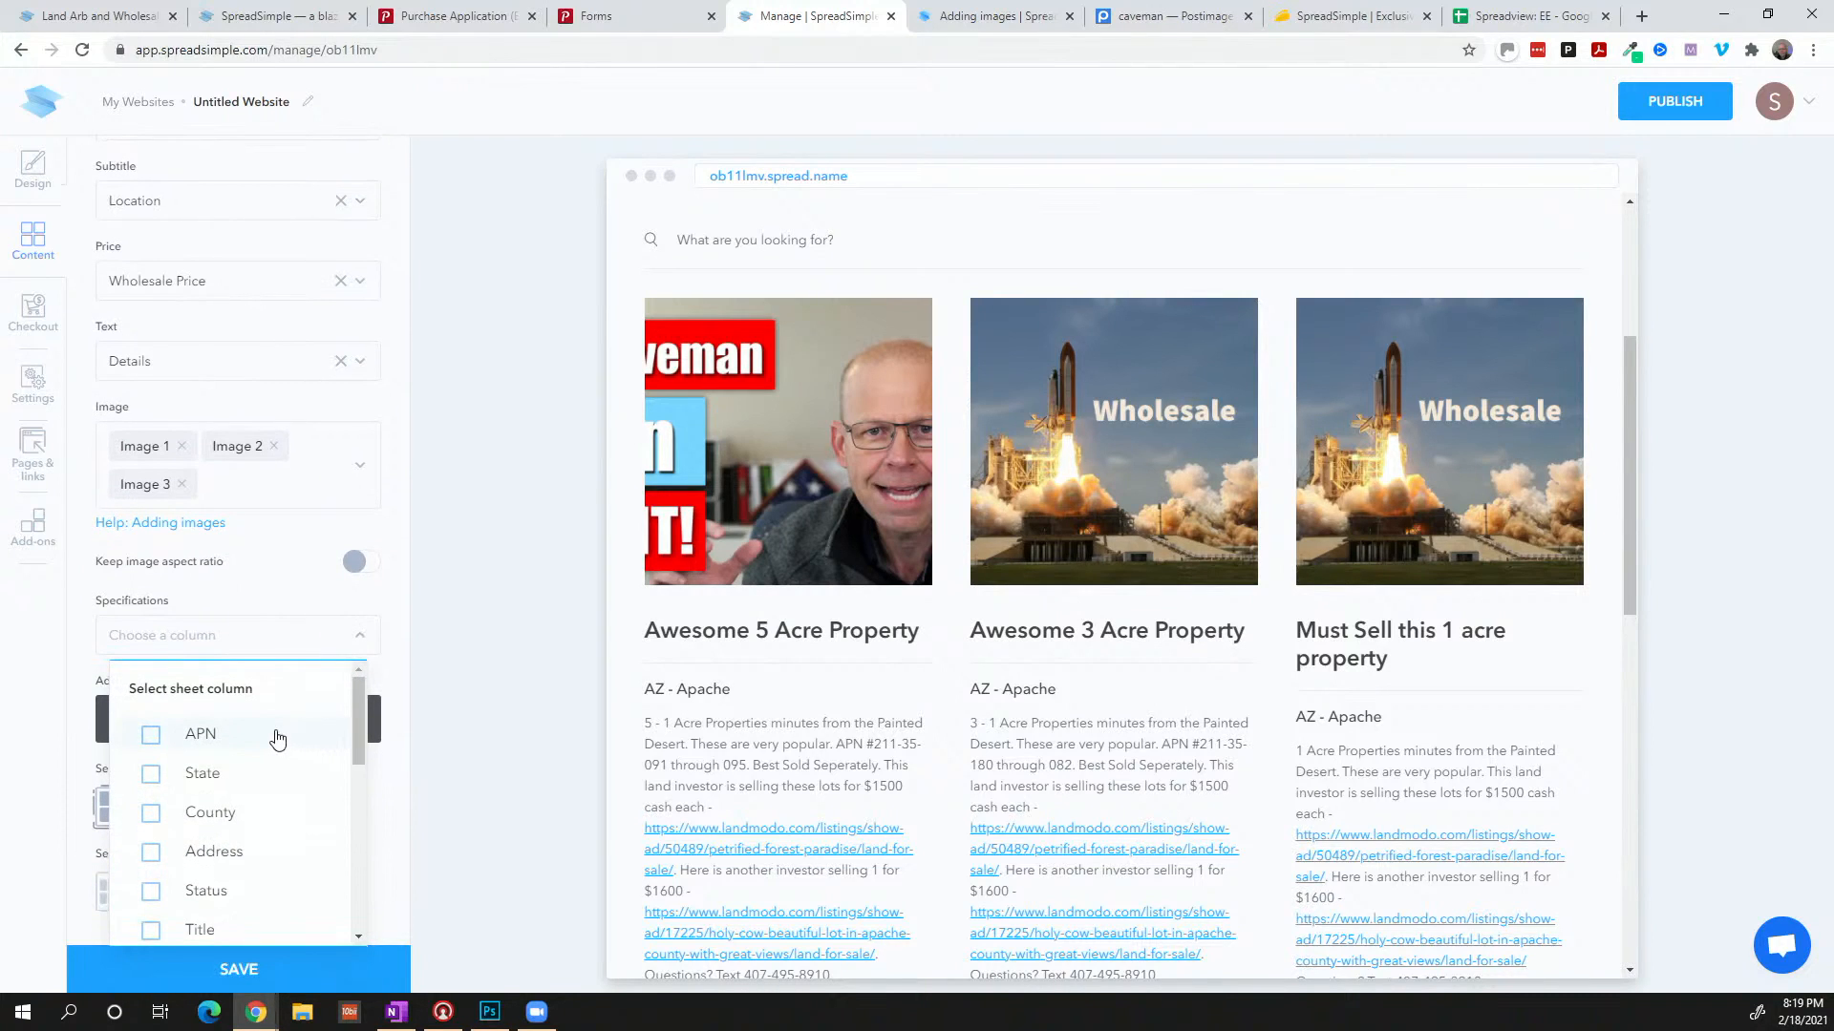
{"action": "left_click", "coordinate": [151, 776]}
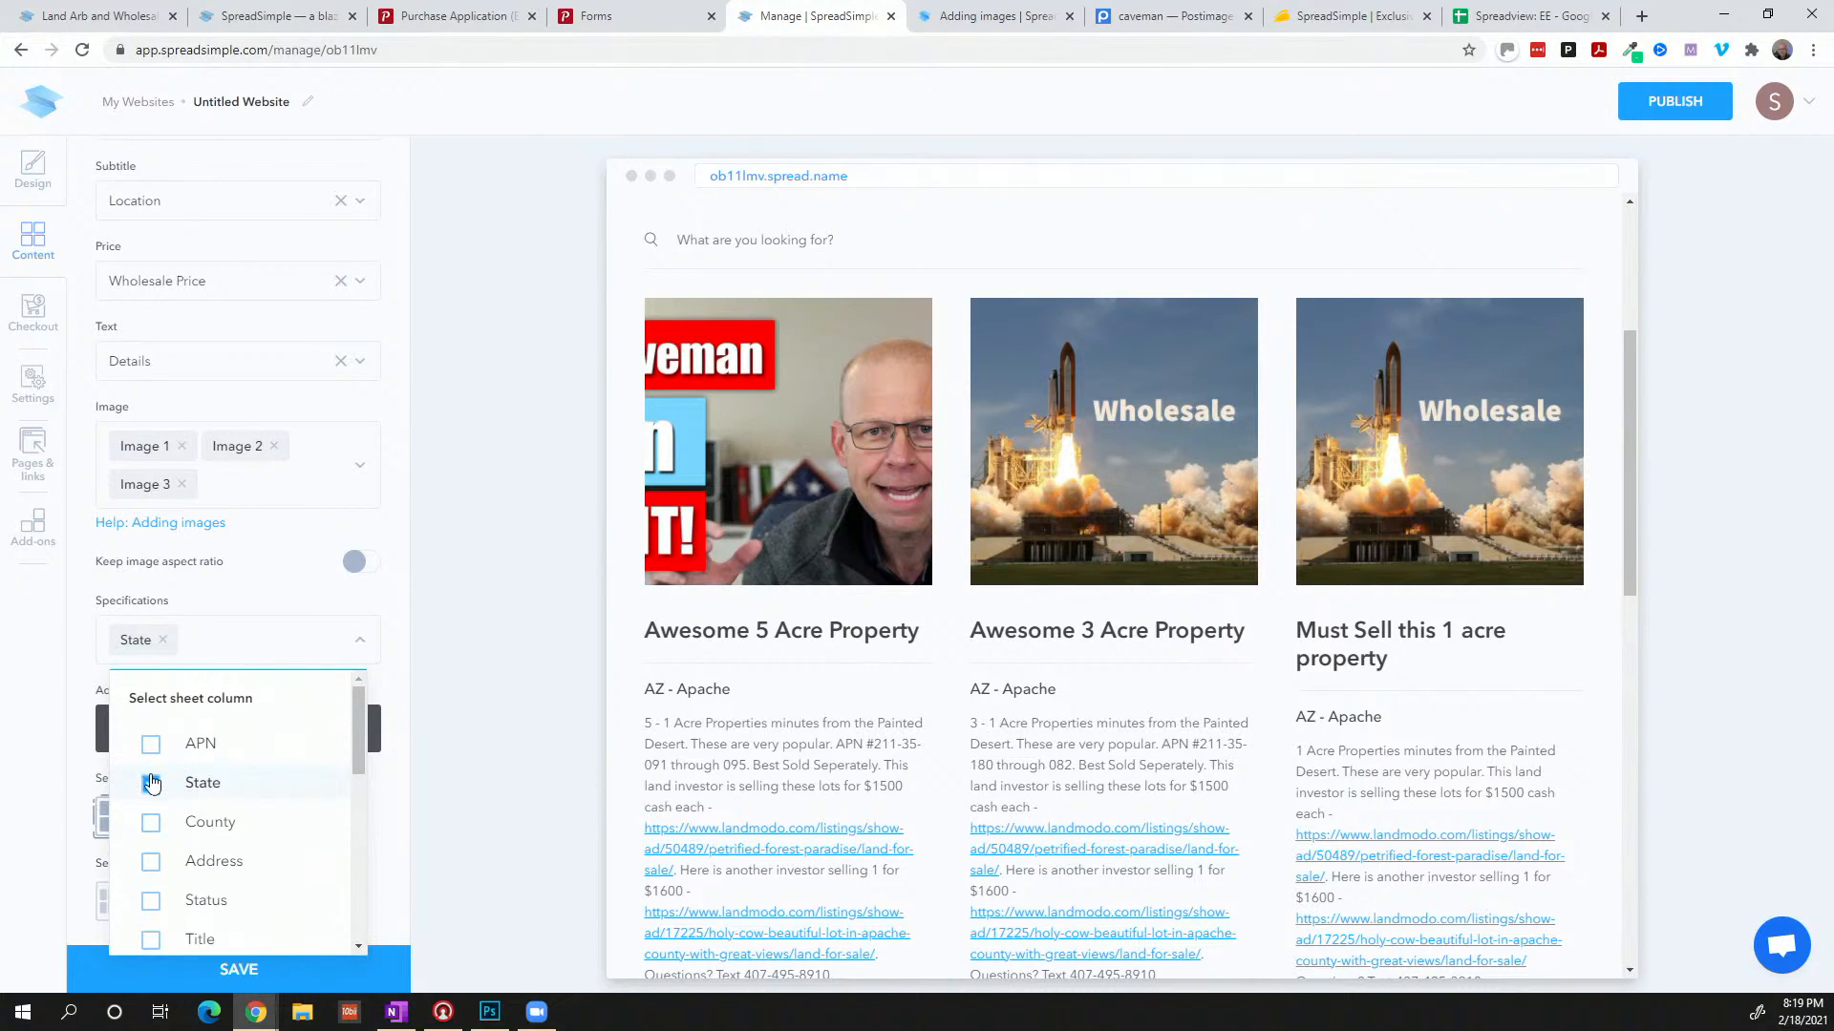
{"action": "left_click", "coordinate": [392, 900]}
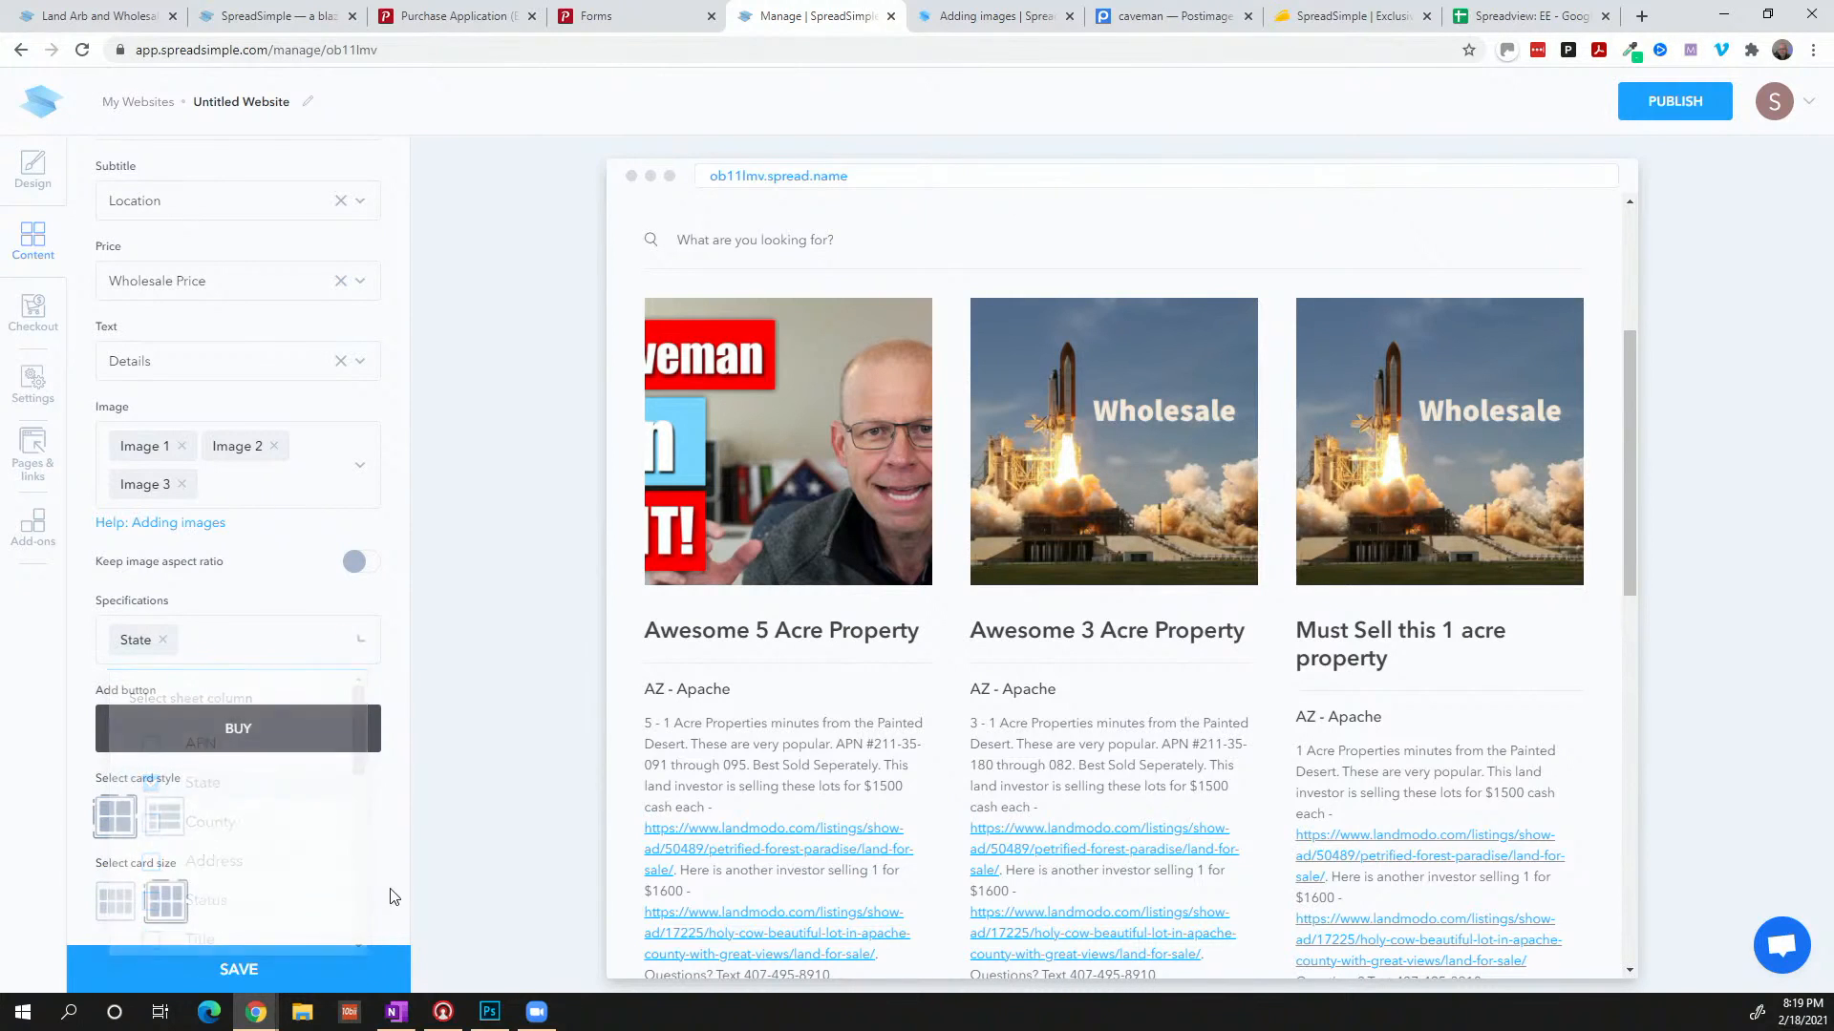
{"action": "left_click", "coordinate": [315, 971]}
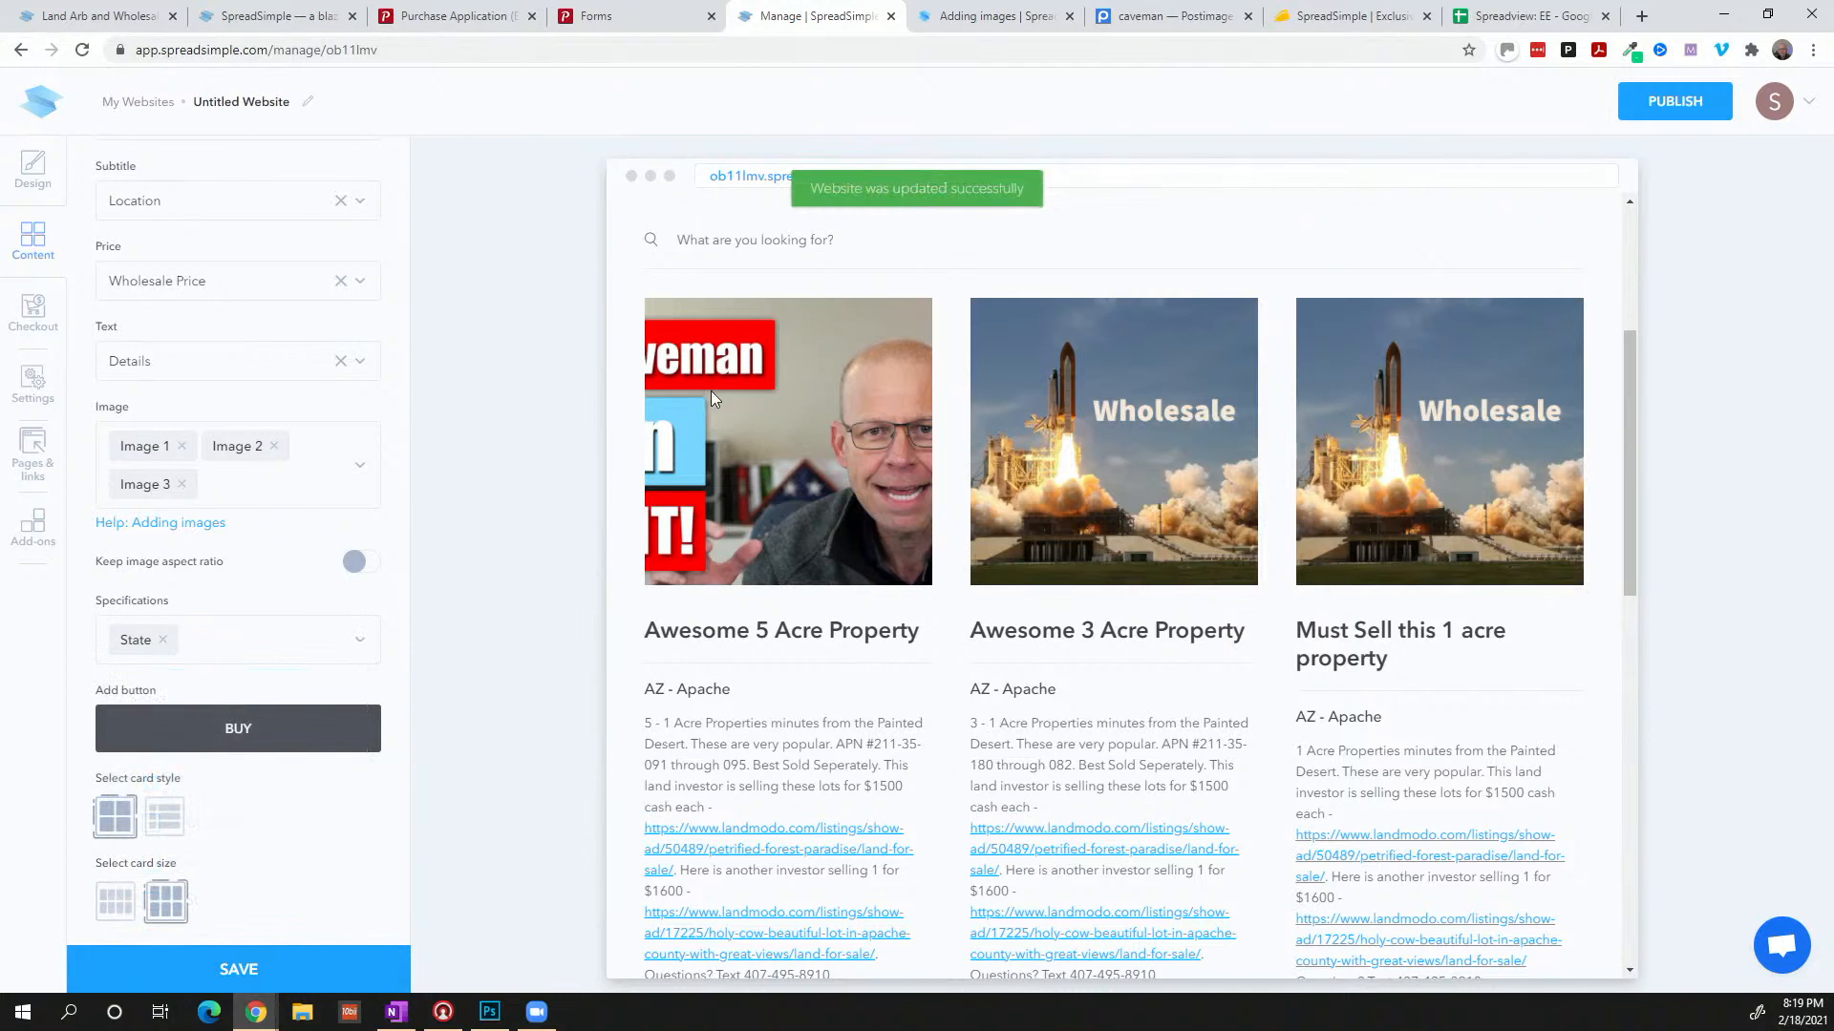
Check the State line on the listing cards and remove State from the Specifications field
{"action": "scroll", "coordinate": [707, 401], "scroll_direction": "down", "scroll_amount": 3}
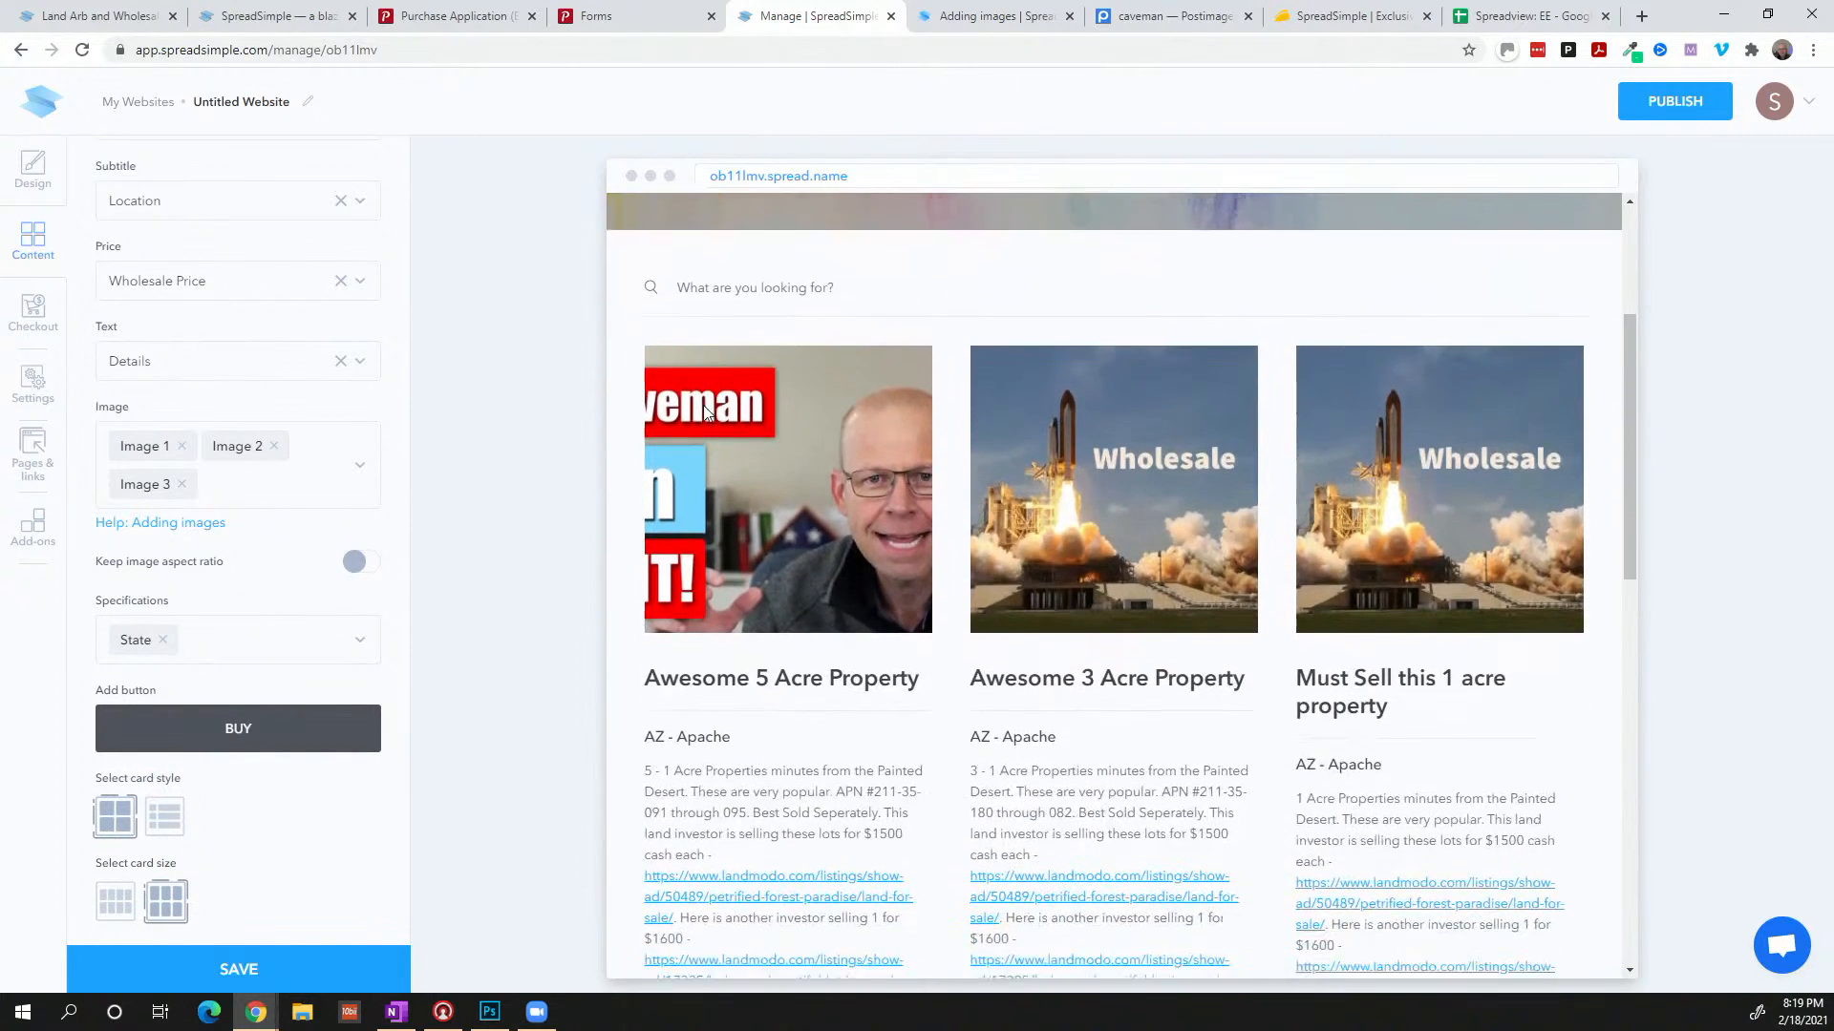
{"action": "left_click", "coordinate": [239, 644]}
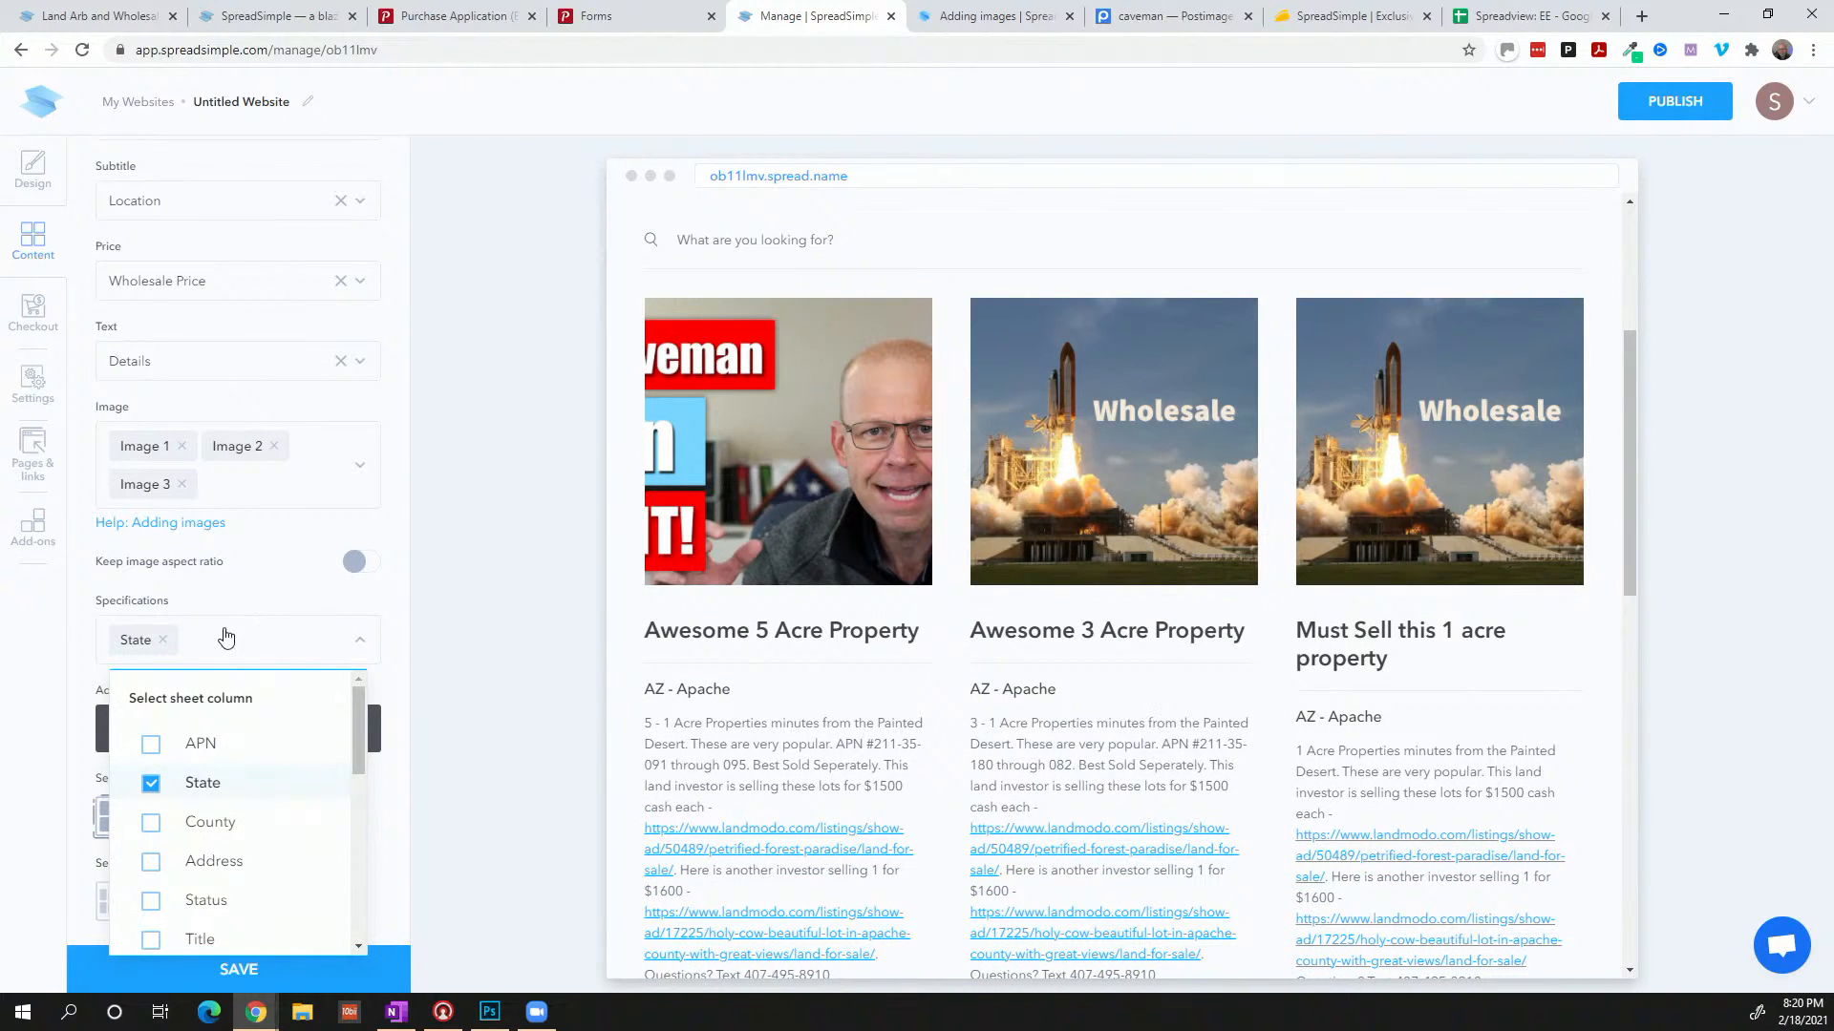
{"action": "left_click", "coordinate": [467, 616]}
{"action": "scroll", "coordinate": [811, 715], "scroll_direction": "down", "scroll_amount": 3}
{"action": "scroll", "coordinate": [813, 716], "scroll_direction": "down", "scroll_amount": 2}
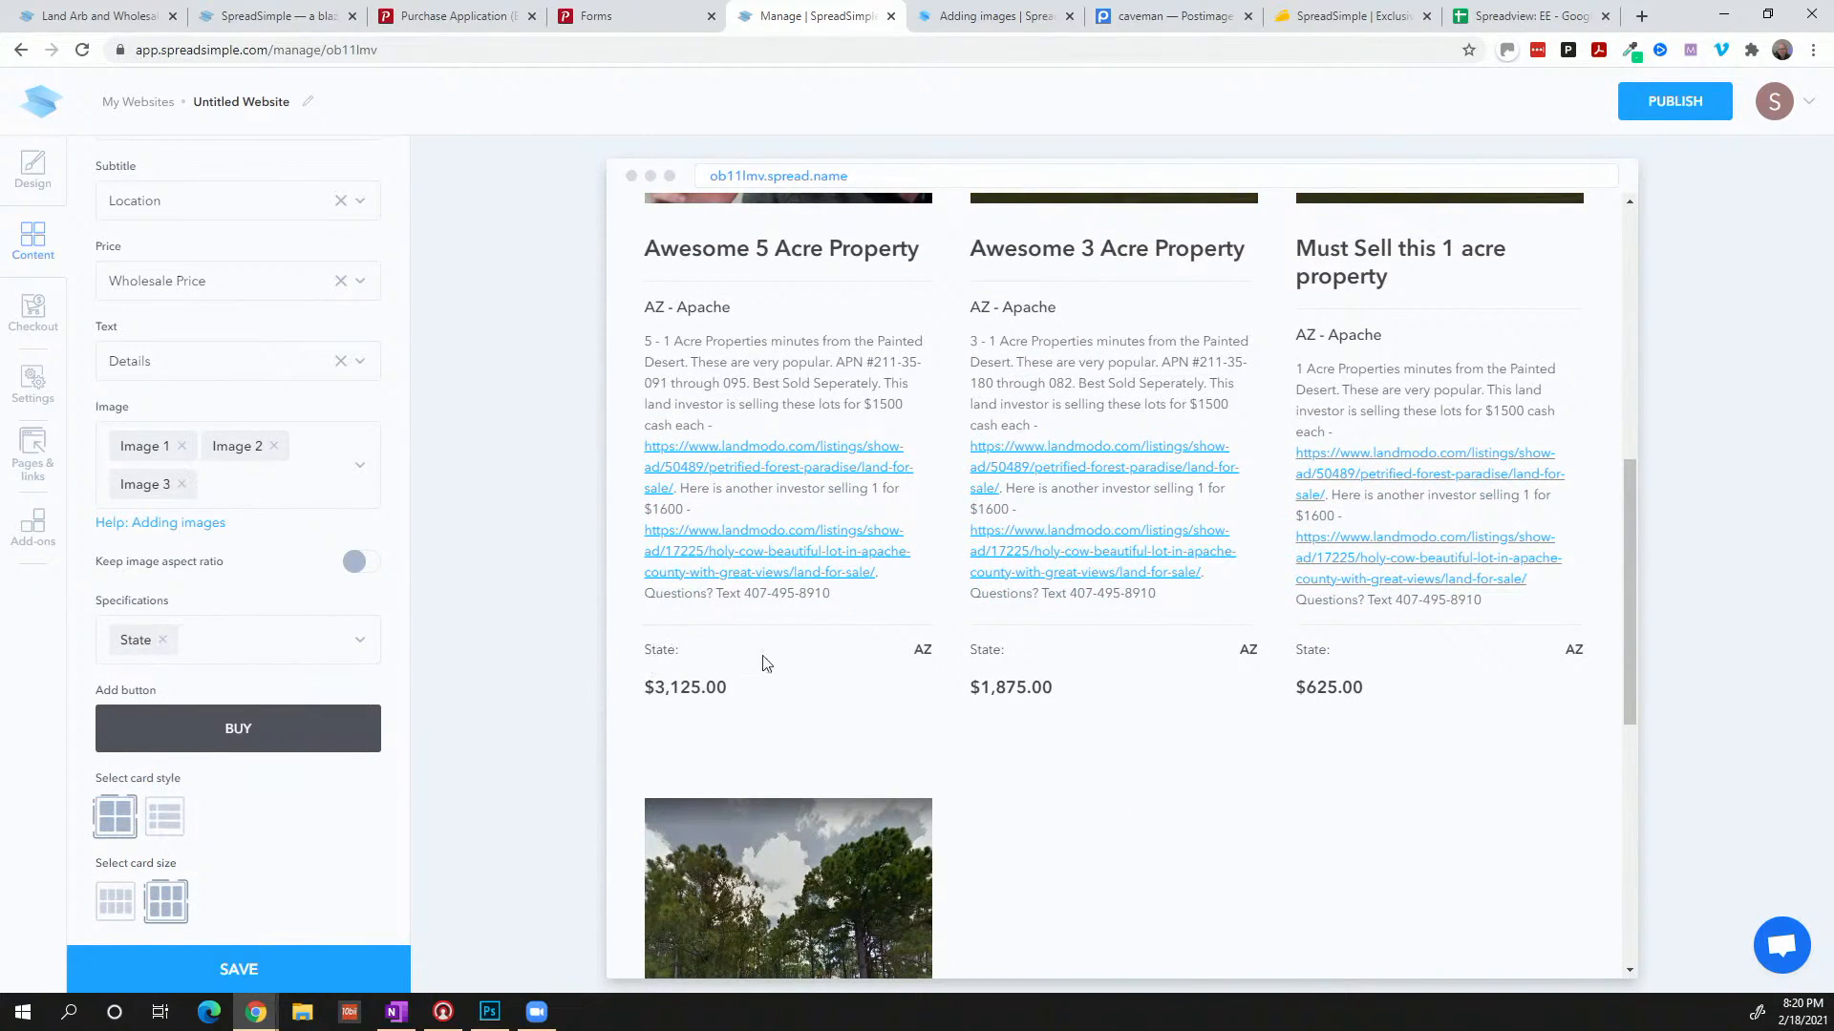
{"action": "left_click", "coordinate": [163, 641]}
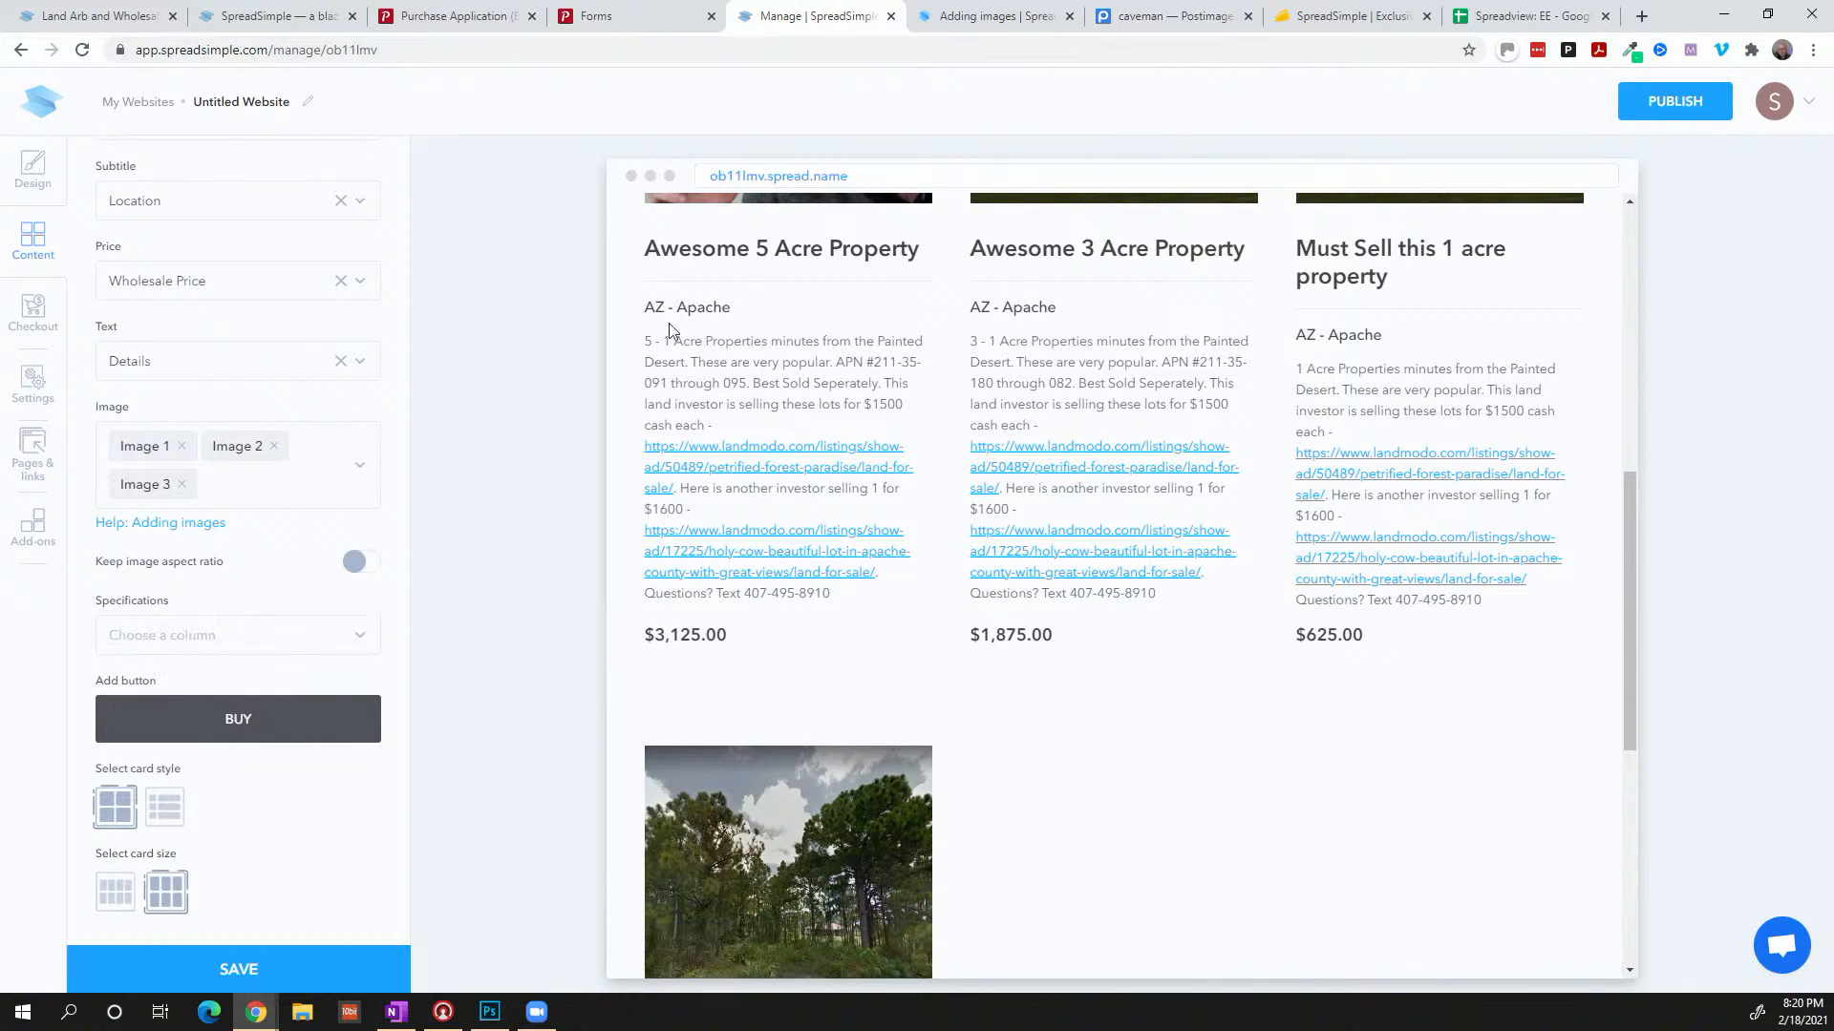
Add the Questions - Text and Land Arb Down columns to the Specifications field
{"action": "left_click", "coordinate": [270, 640]}
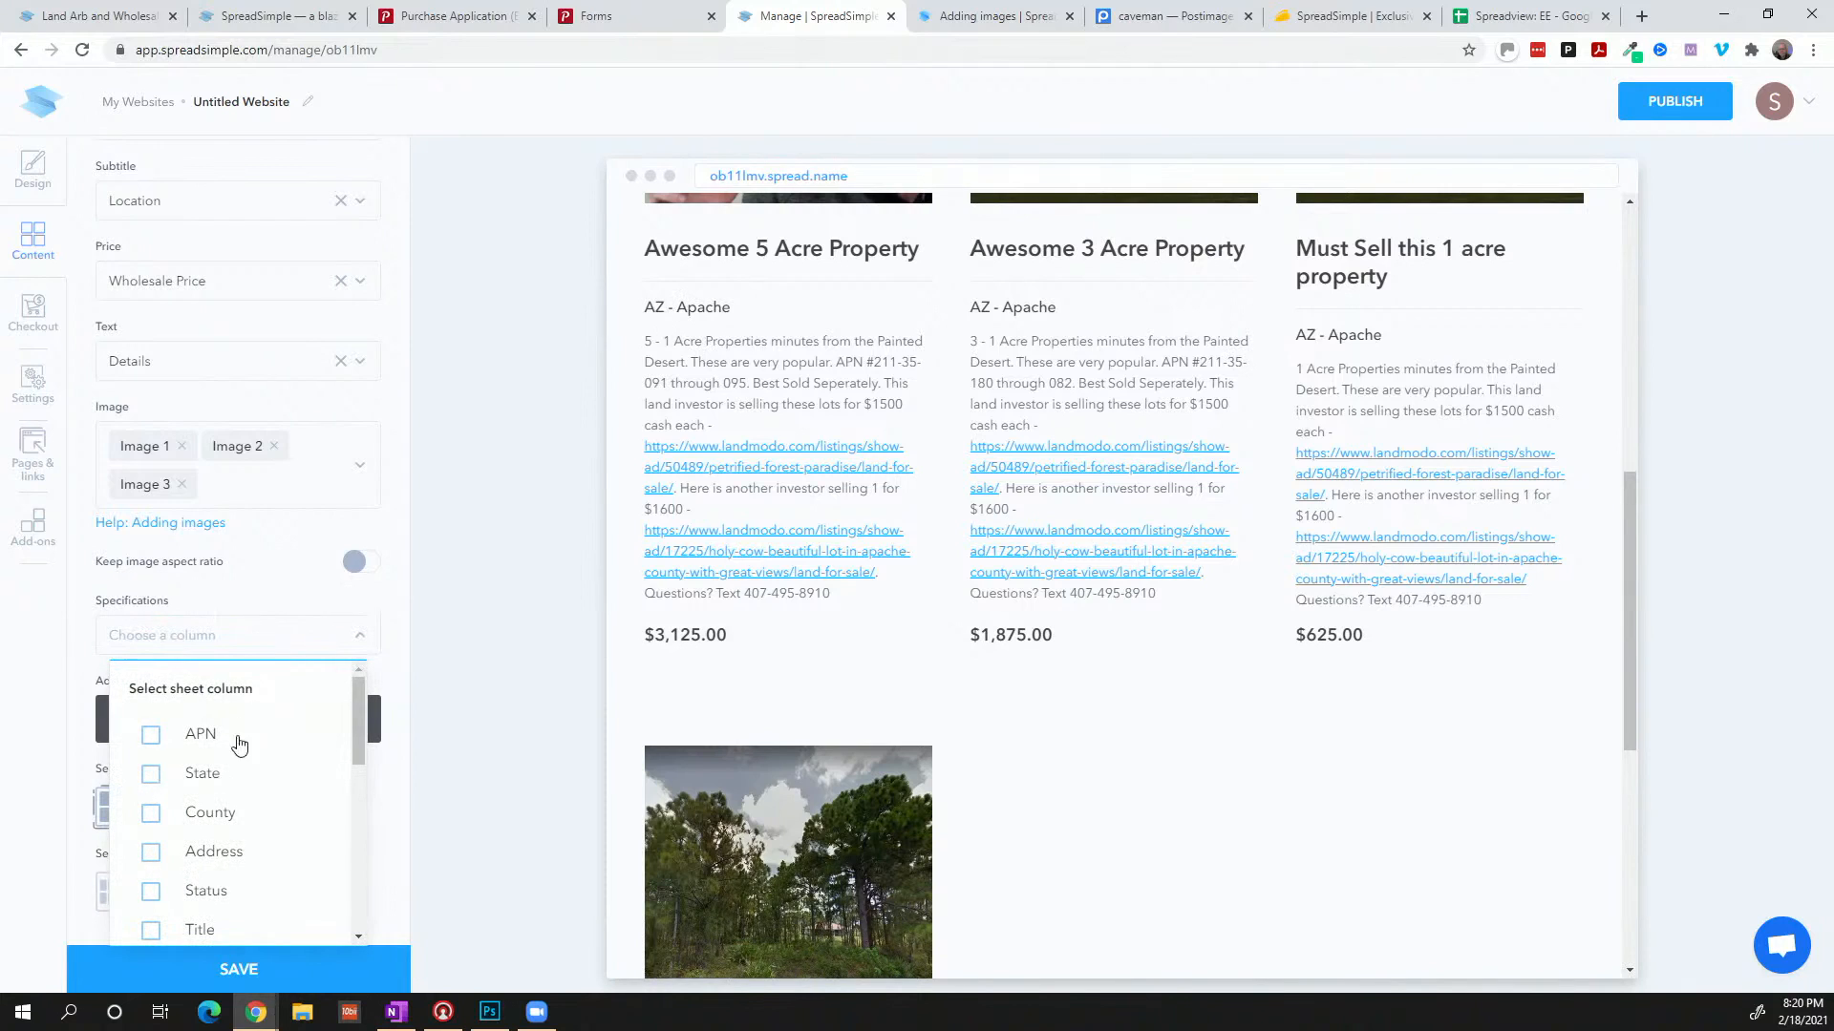
{"action": "scroll", "coordinate": [224, 785], "scroll_direction": "down", "scroll_amount": 1}
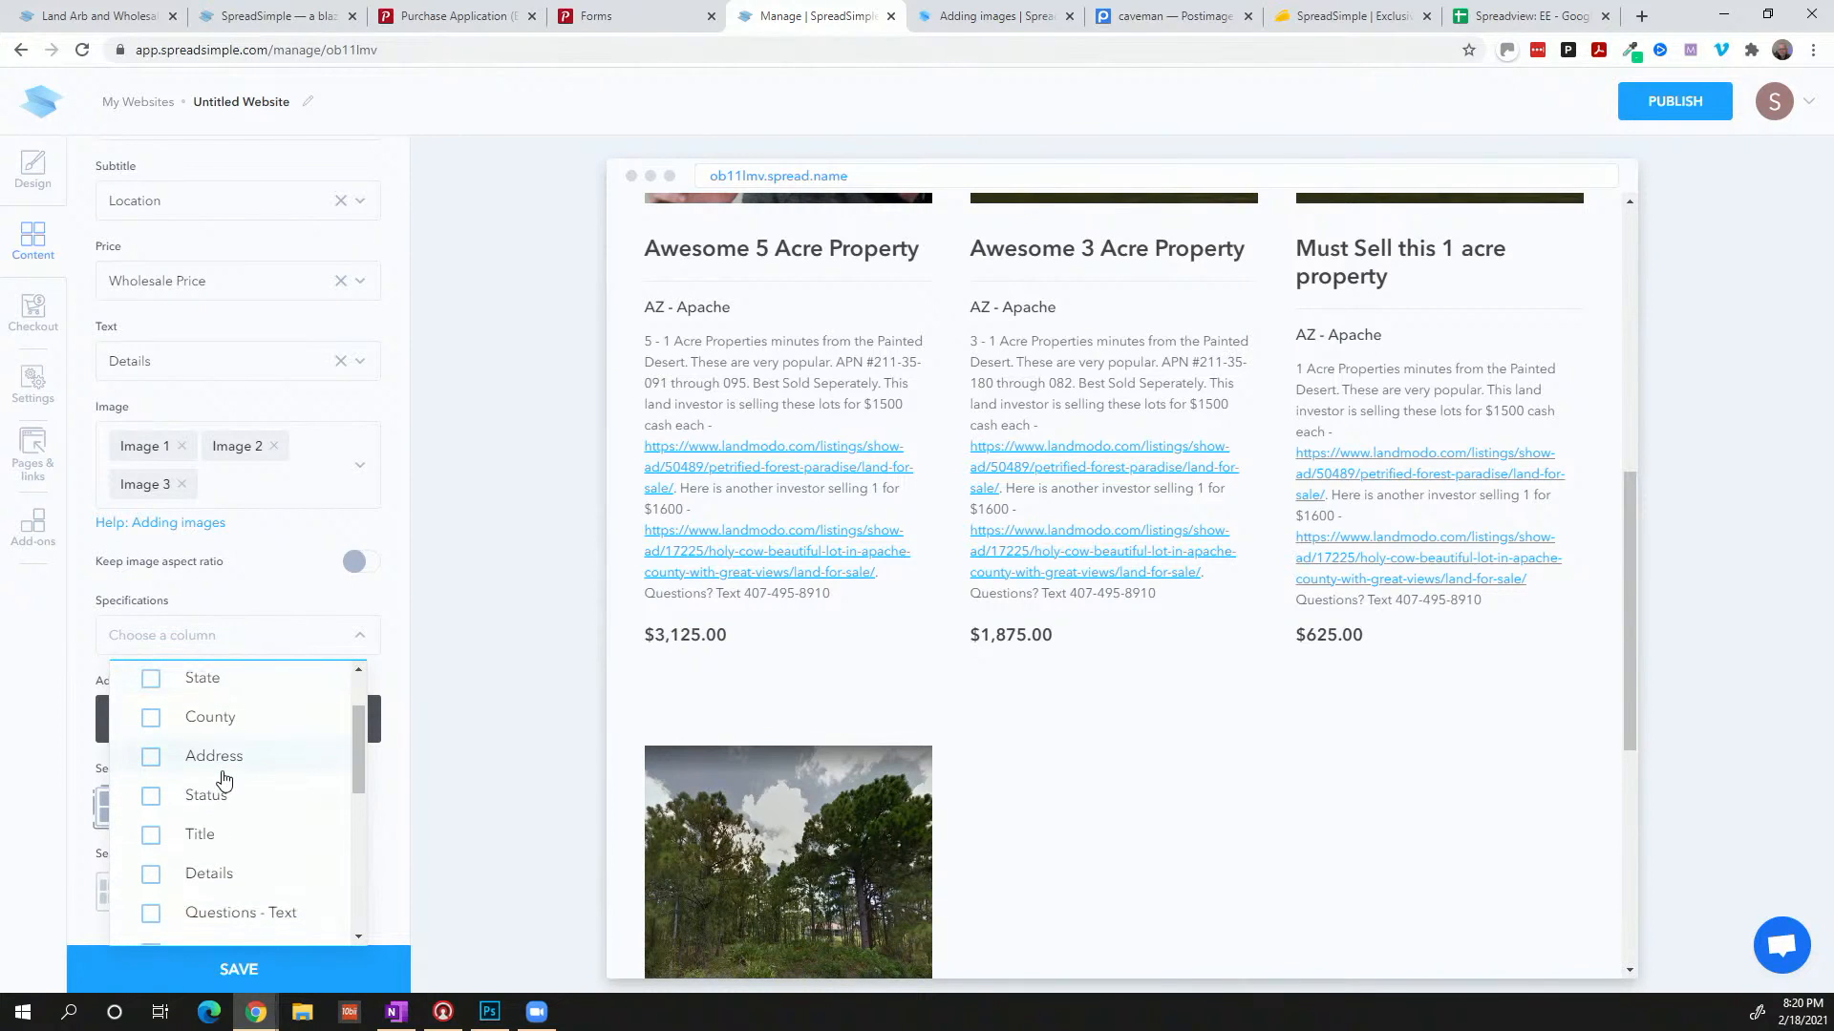
{"action": "scroll", "coordinate": [225, 781], "scroll_direction": "down", "scroll_amount": 1}
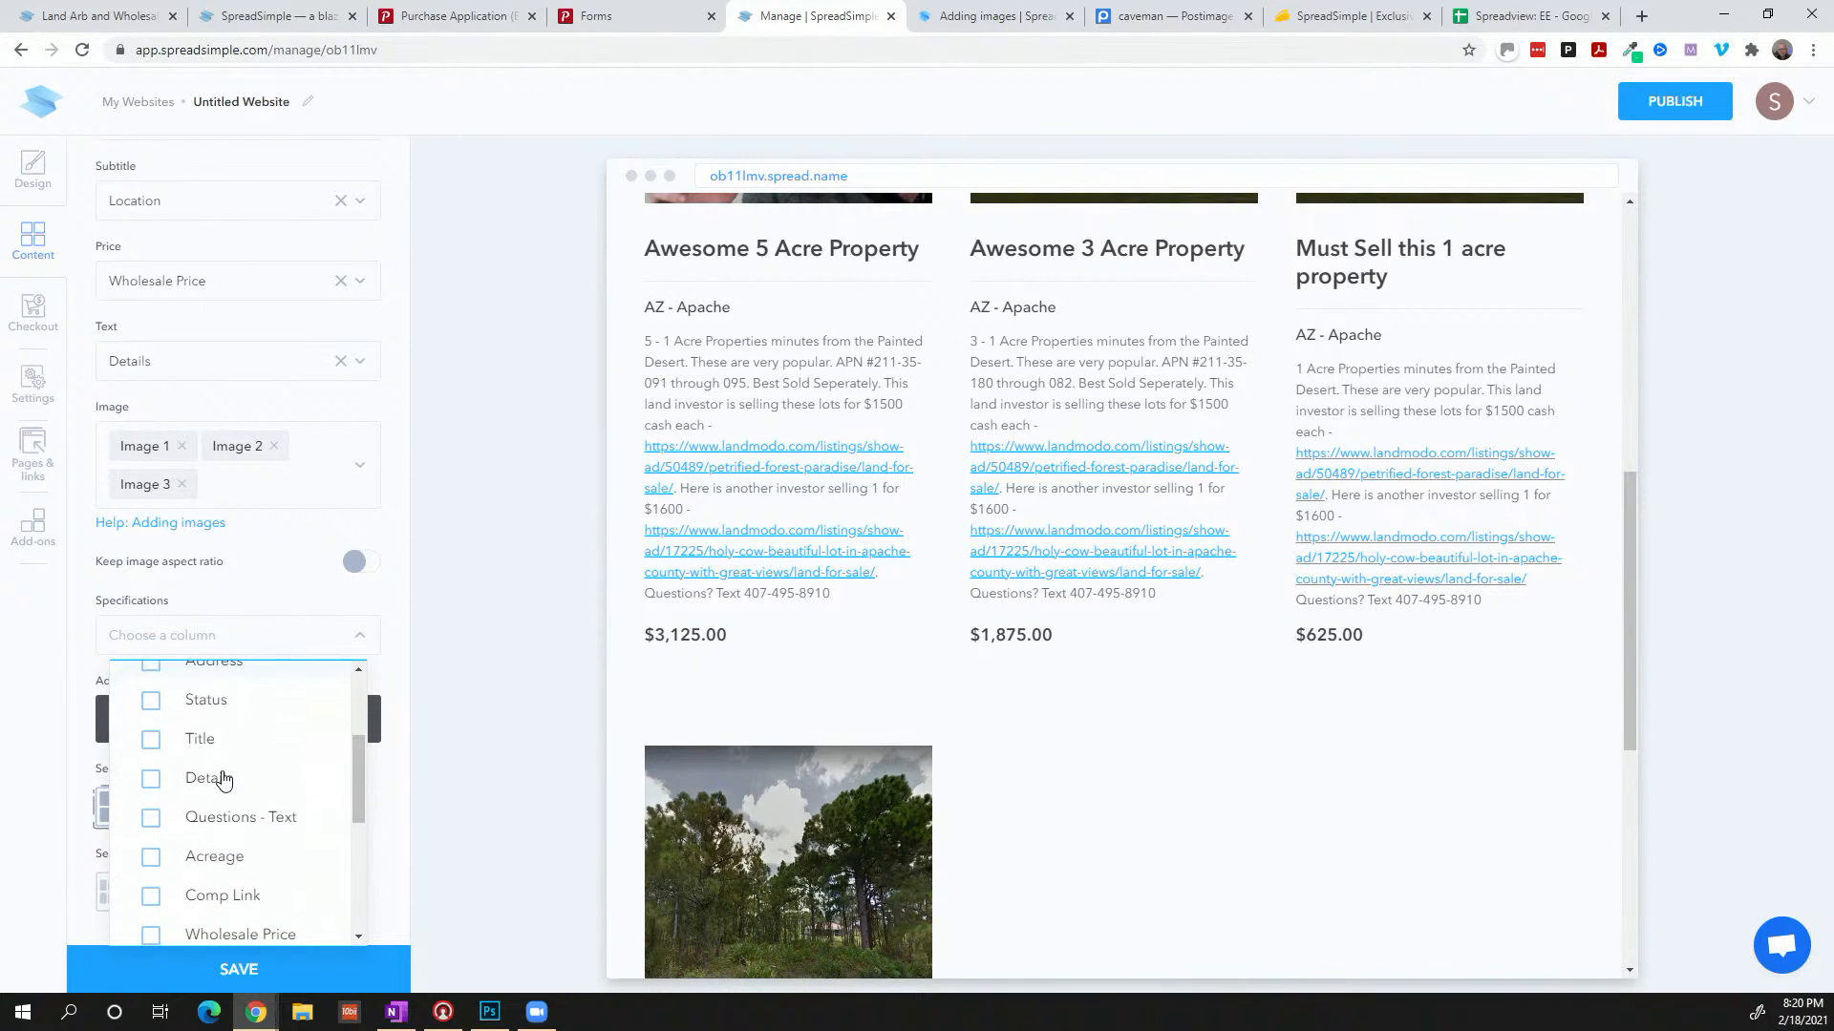
{"action": "left_click", "coordinate": [148, 817]}
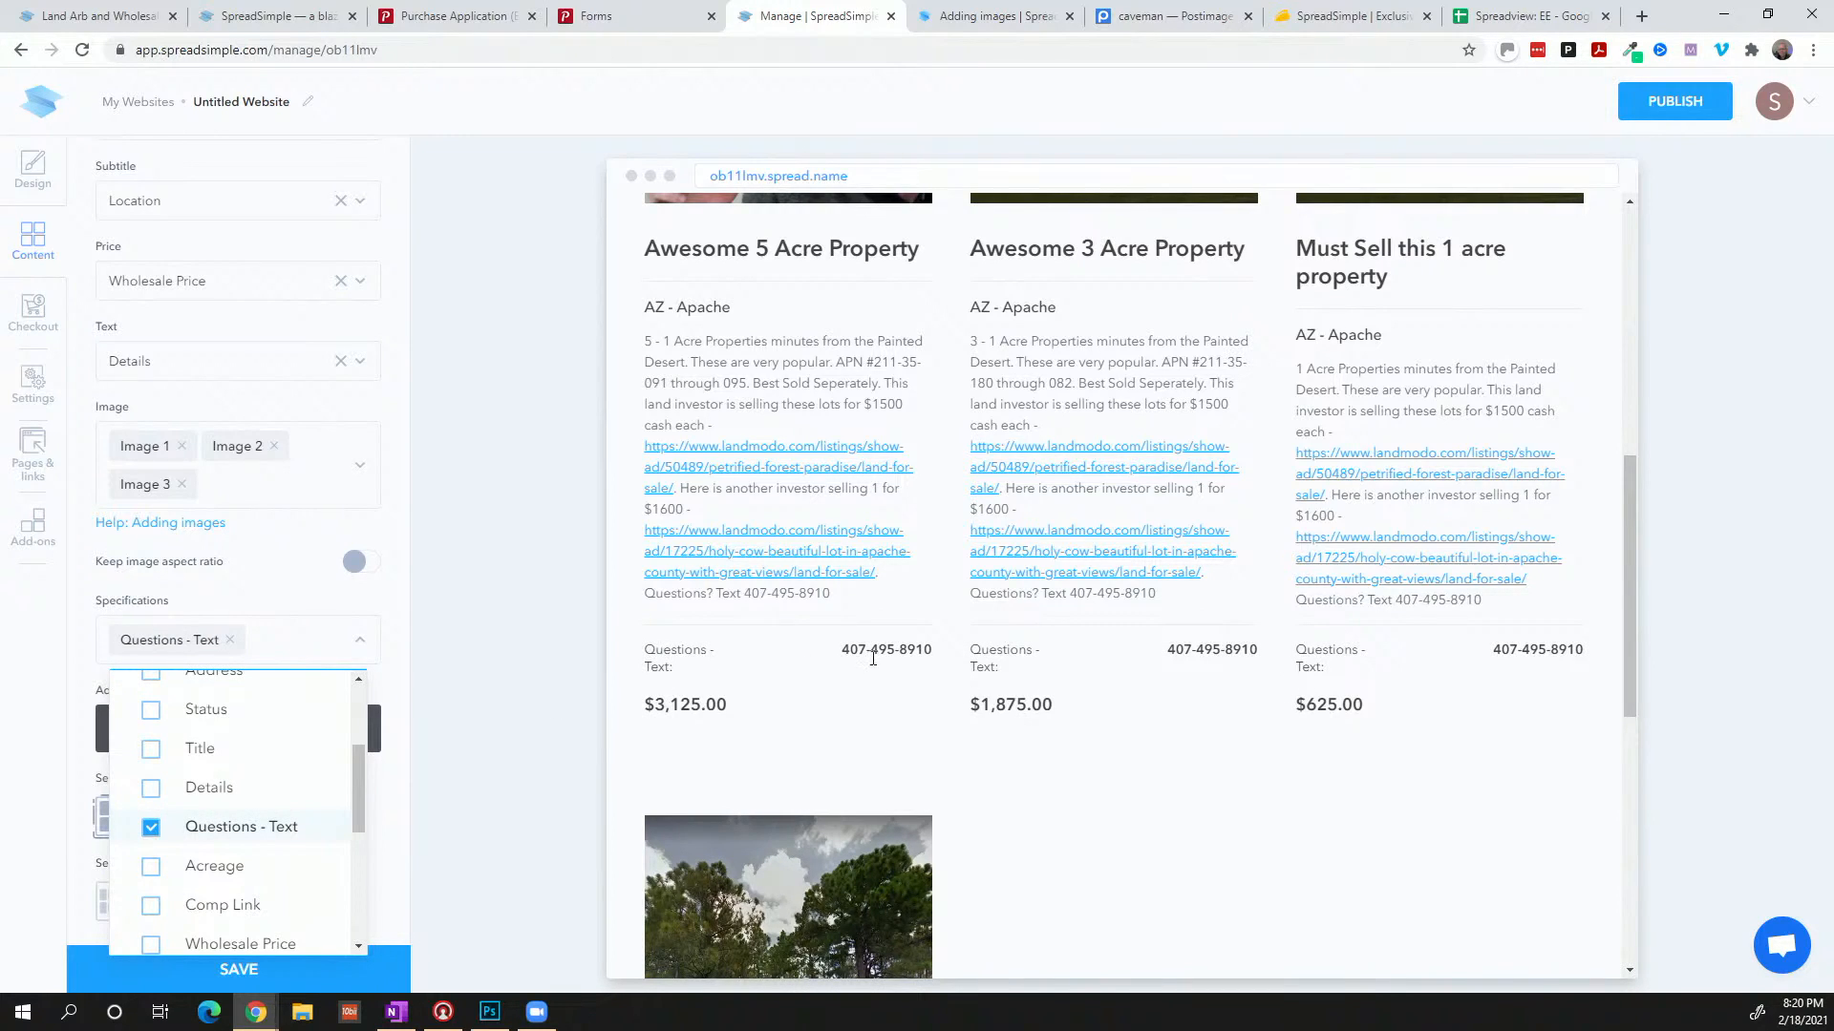
{"action": "scroll", "coordinate": [254, 821], "scroll_direction": "down", "scroll_amount": 1}
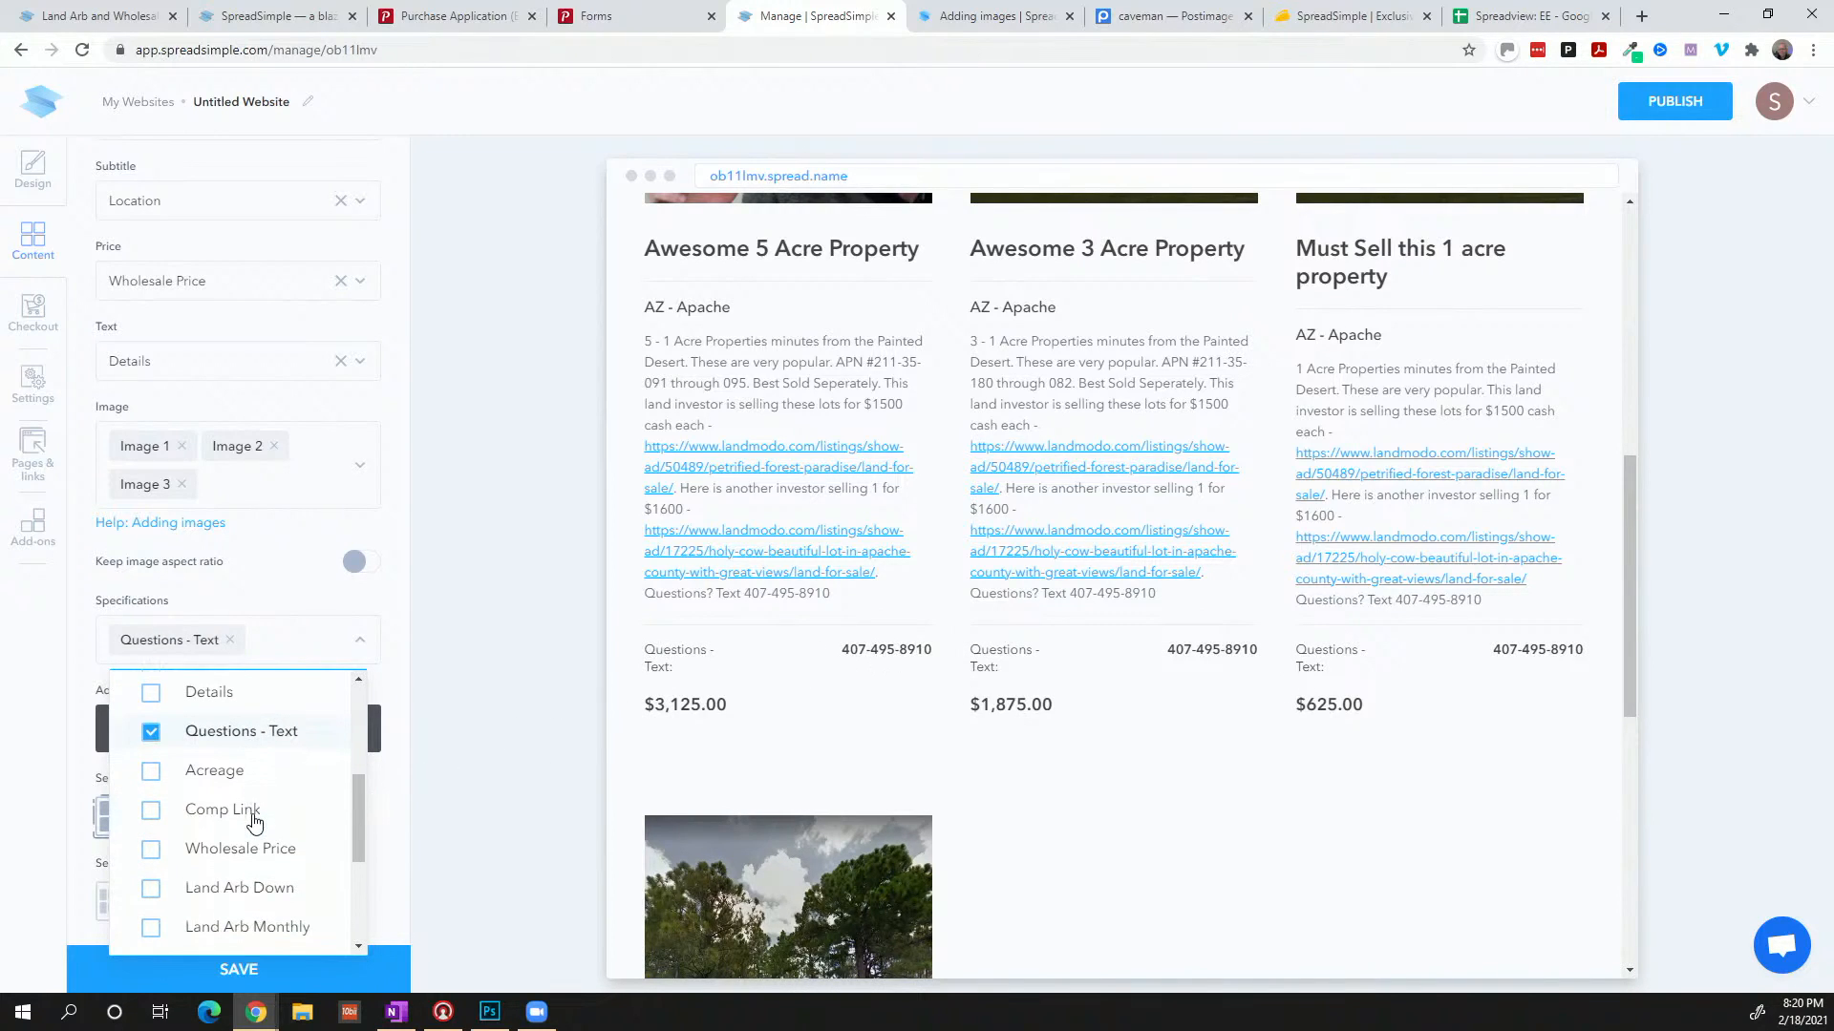
{"action": "scroll", "coordinate": [254, 821], "scroll_direction": "down", "scroll_amount": 1}
{"action": "scroll", "coordinate": [255, 823], "scroll_direction": "down", "scroll_amount": 1}
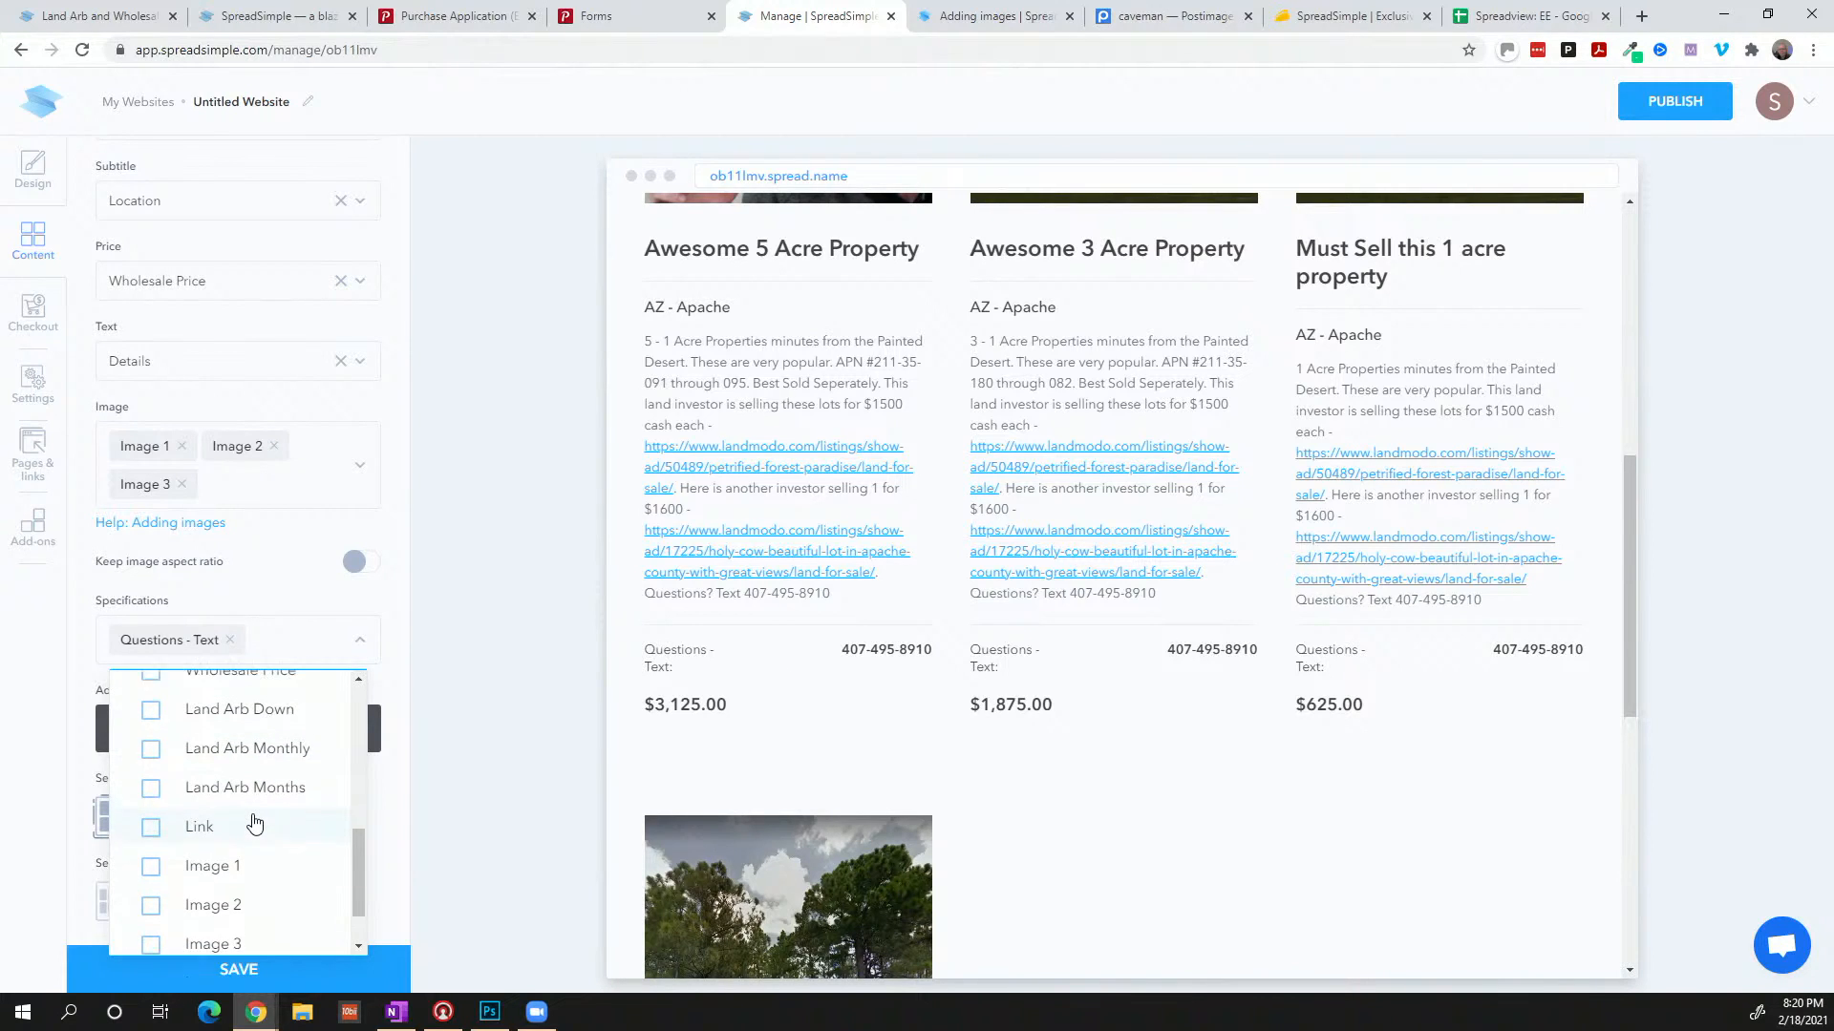
{"action": "scroll", "coordinate": [254, 821], "scroll_direction": "up", "scroll_amount": 1}
{"action": "left_click", "coordinate": [170, 796]}
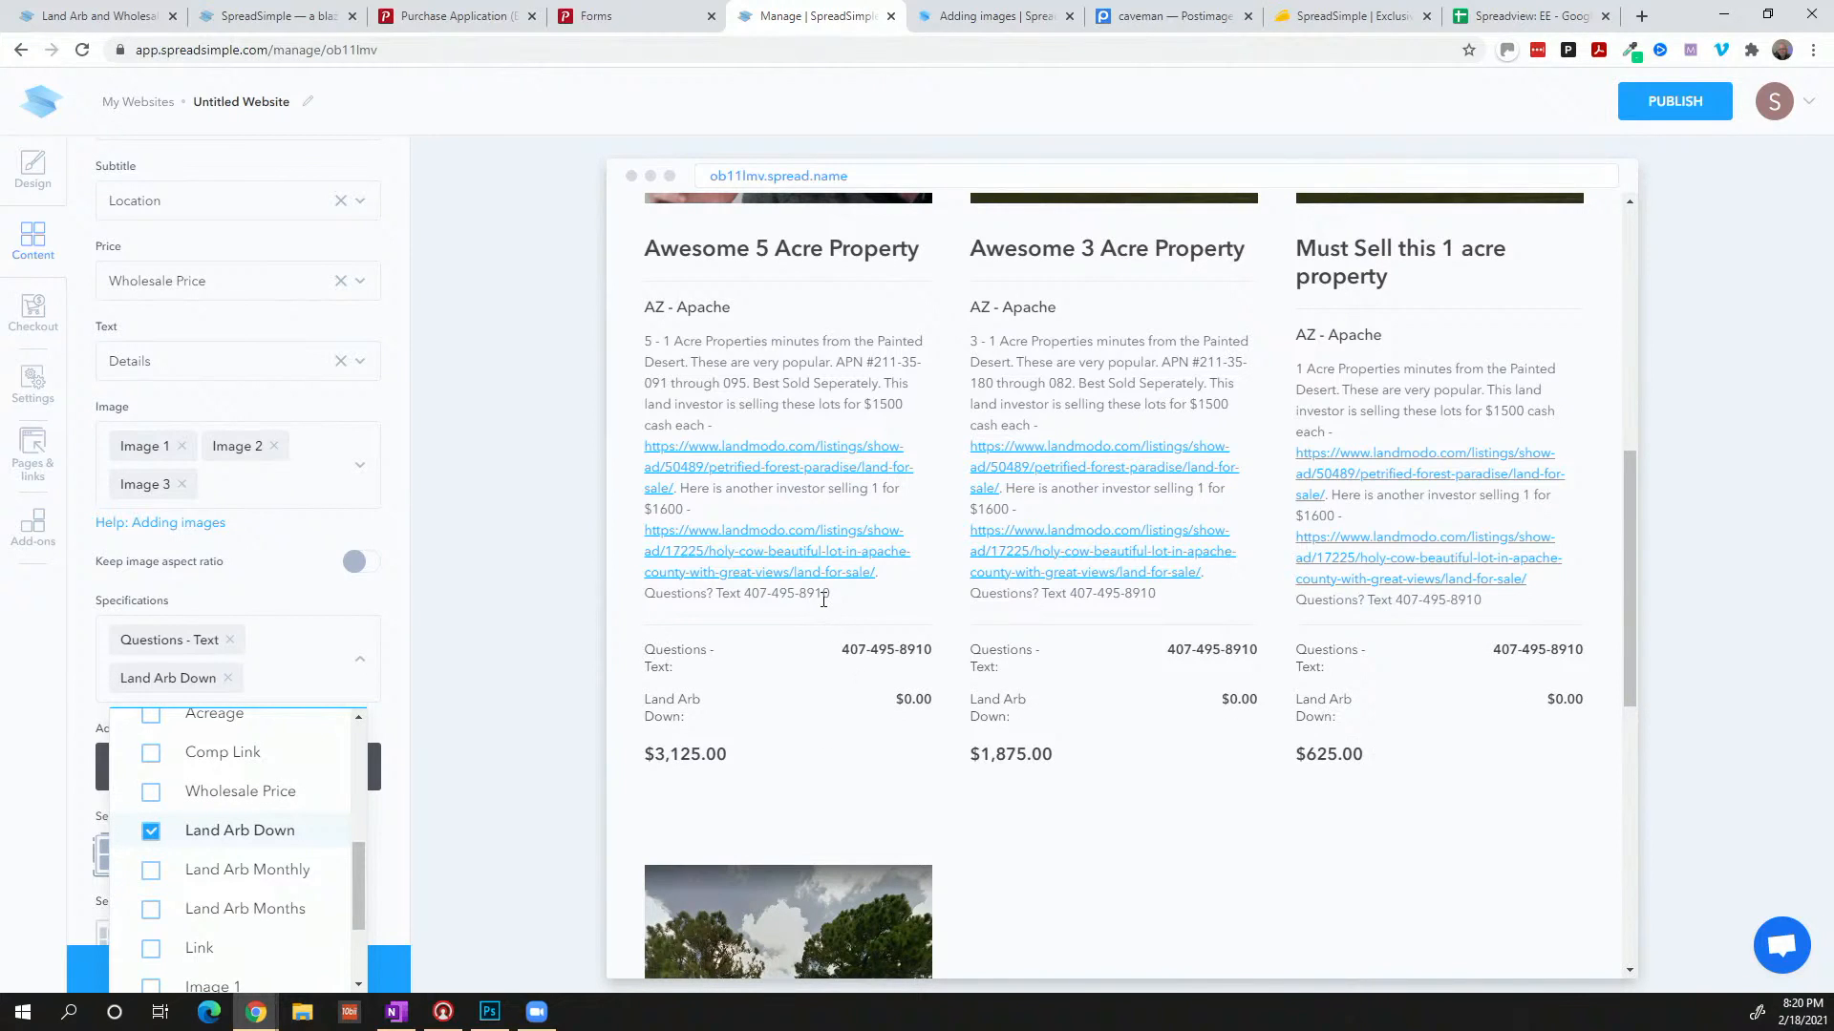
Remove Land Arb Down and Questions - Text from the Specifications field and look through its remaining column options
{"action": "left_click", "coordinate": [153, 830]}
{"action": "scroll", "coordinate": [157, 832], "scroll_direction": "up", "scroll_amount": 1}
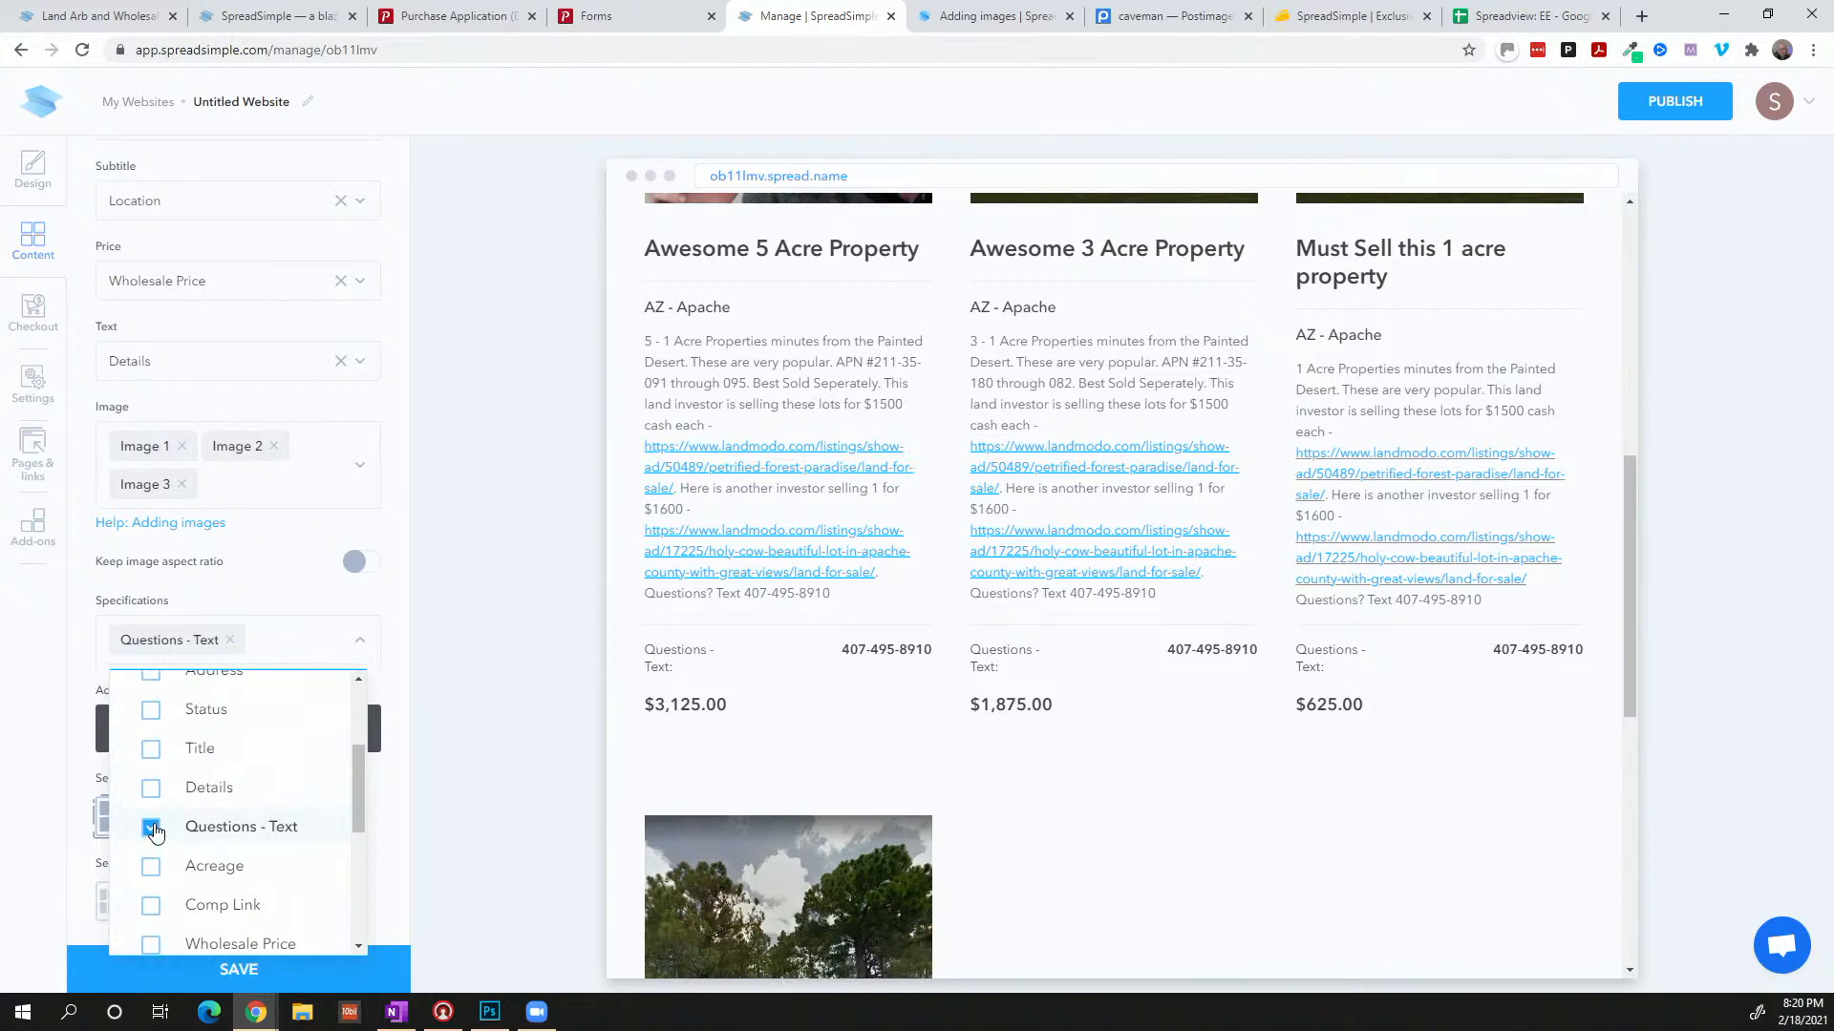
{"action": "left_click", "coordinate": [151, 818]}
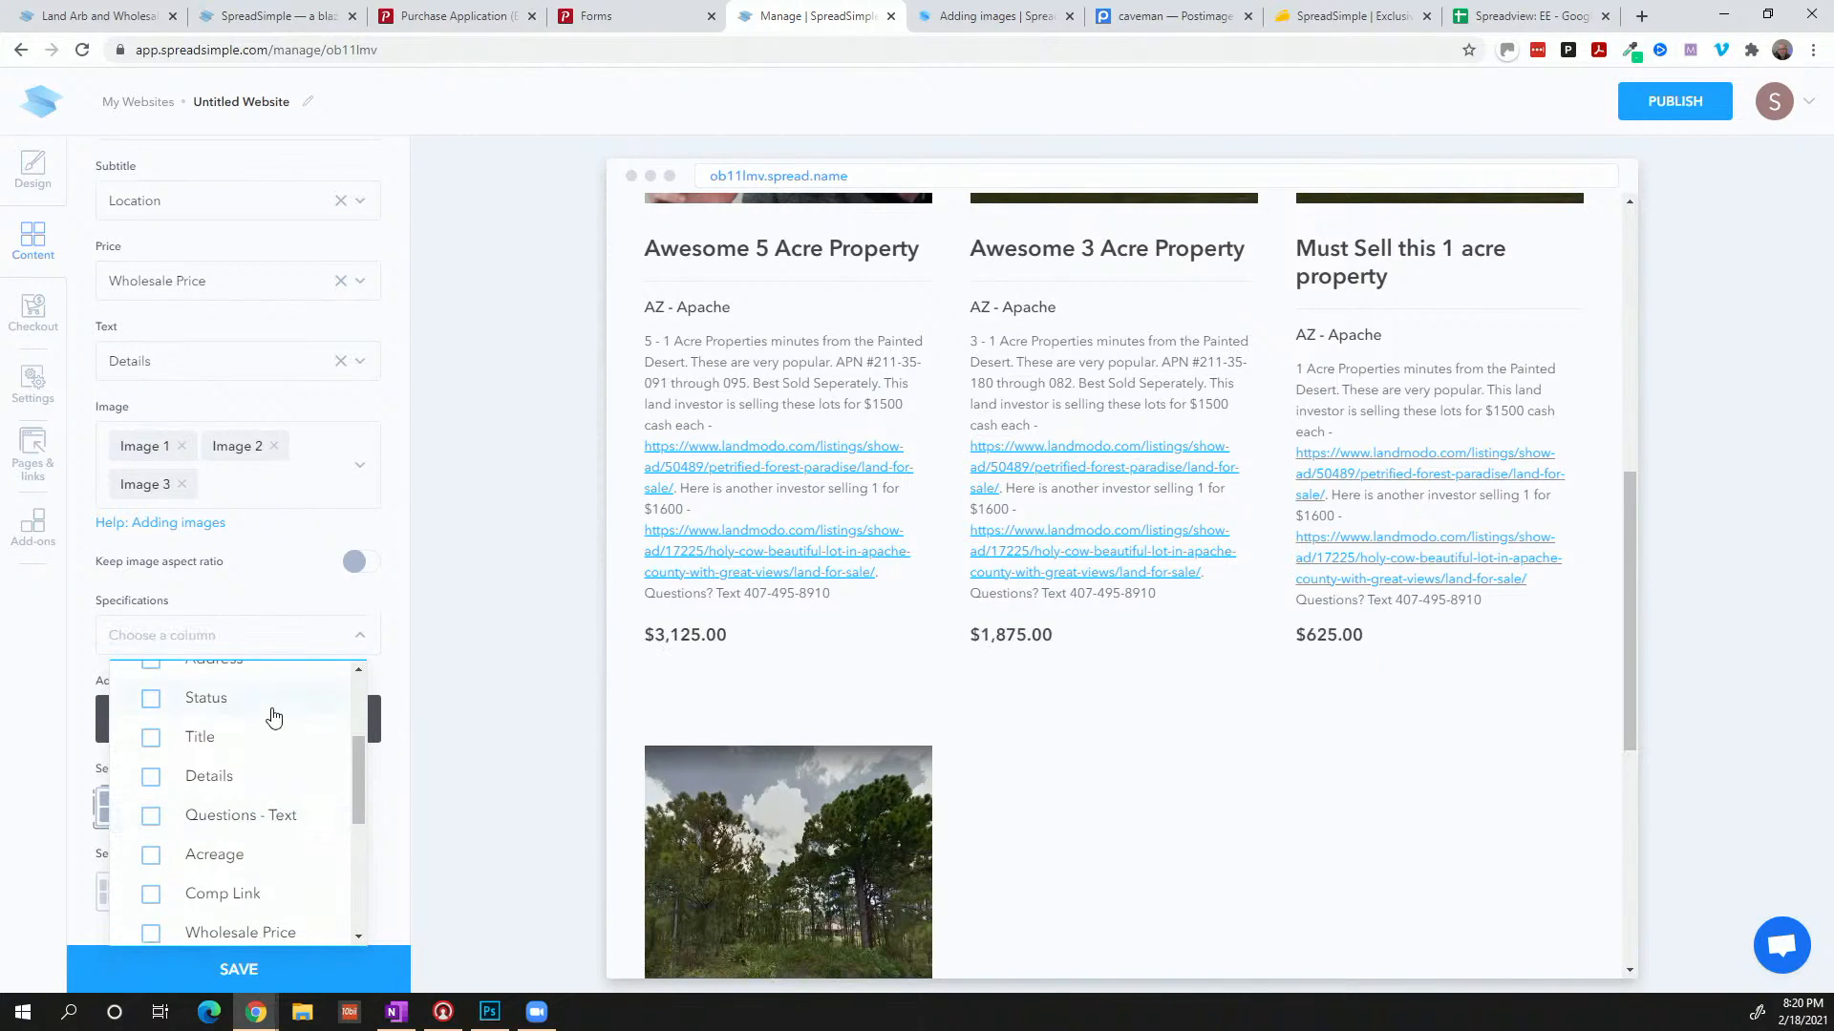
{"action": "scroll", "coordinate": [271, 717], "scroll_direction": "down", "scroll_amount": 5}
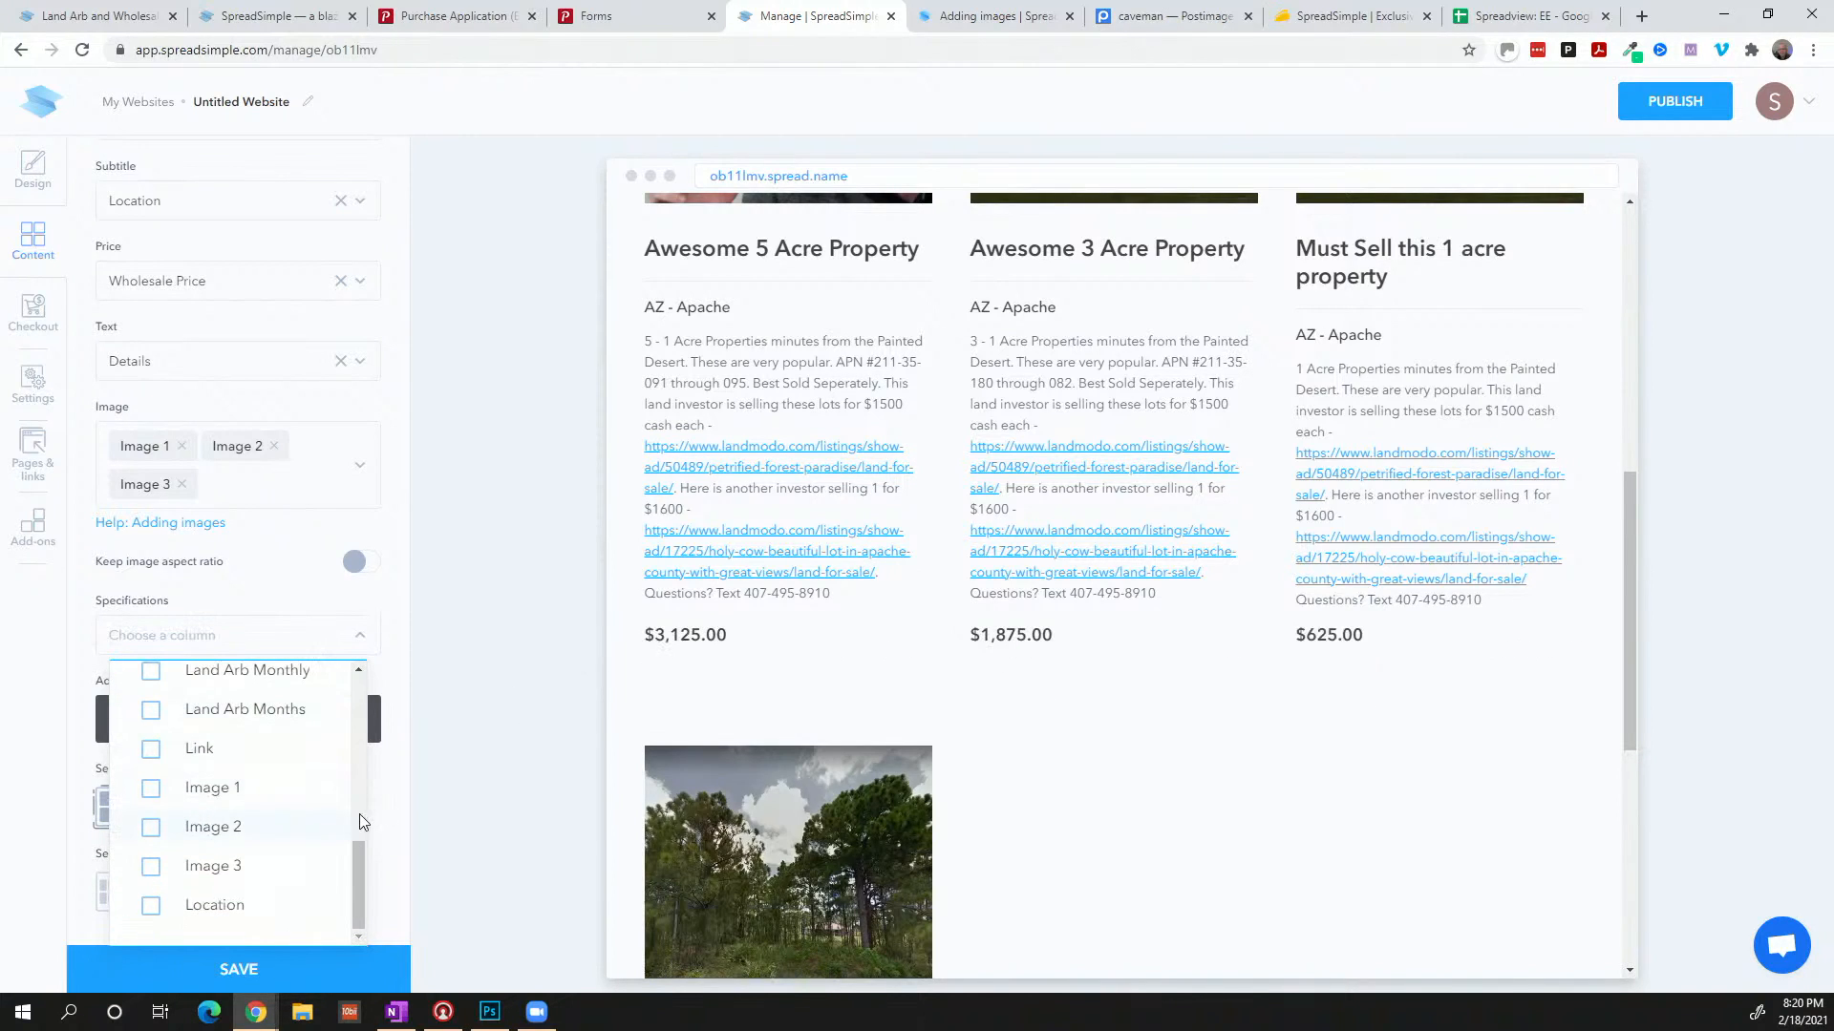
{"action": "left_click", "coordinate": [391, 829]}
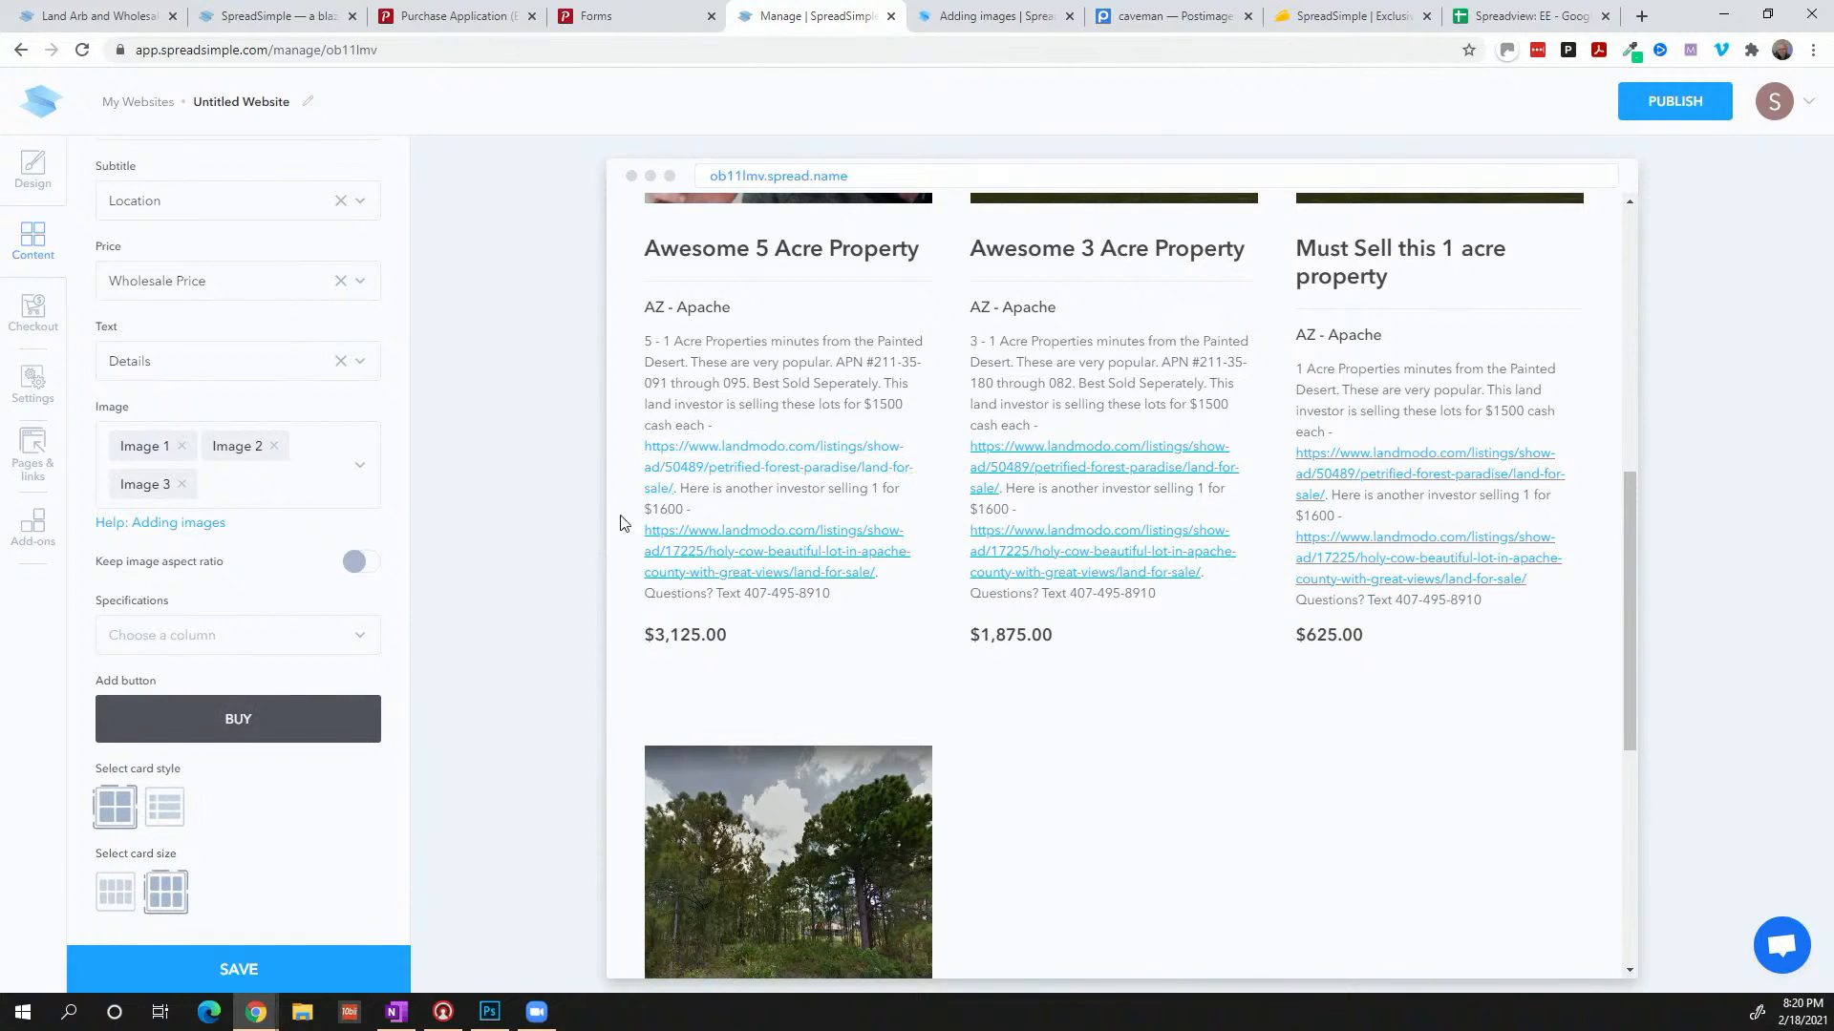
Change the listing card style from the grid to the list layout
{"action": "left_click", "coordinate": [157, 814]}
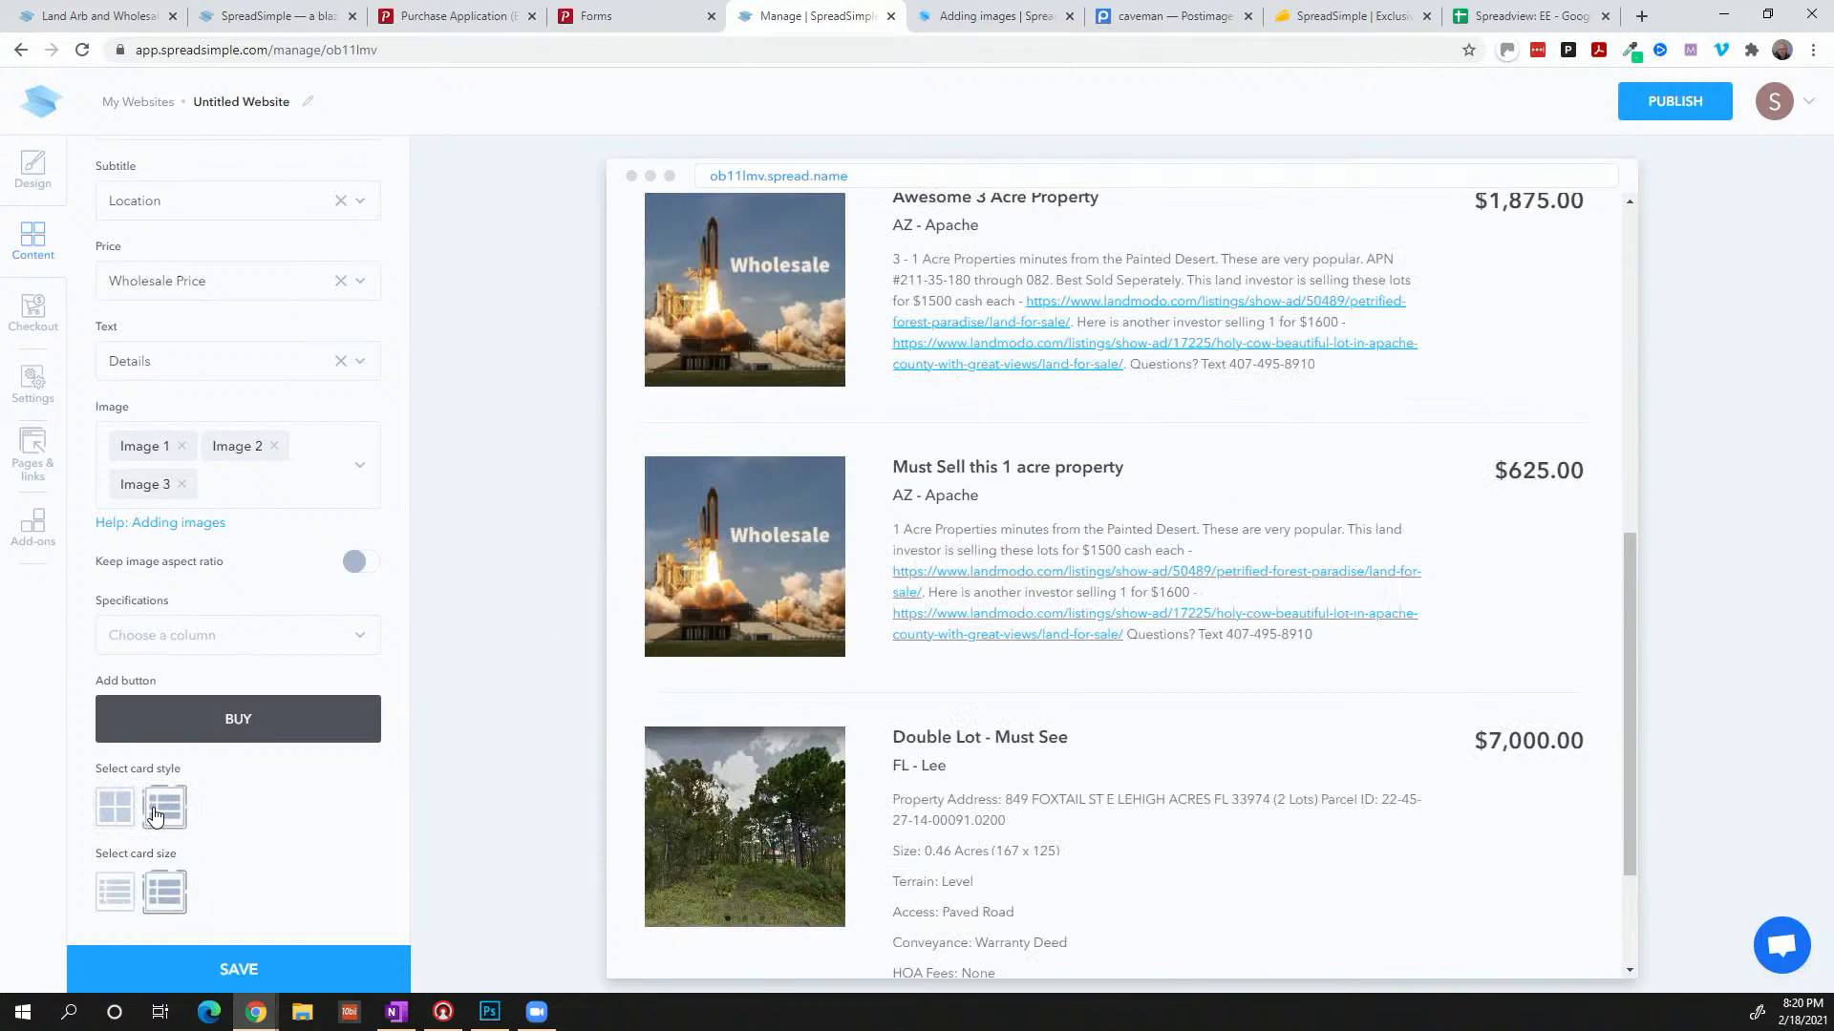
Switch the listing cards back to the grid style, try the smaller card size and restore the larger size
{"action": "left_click", "coordinate": [115, 810]}
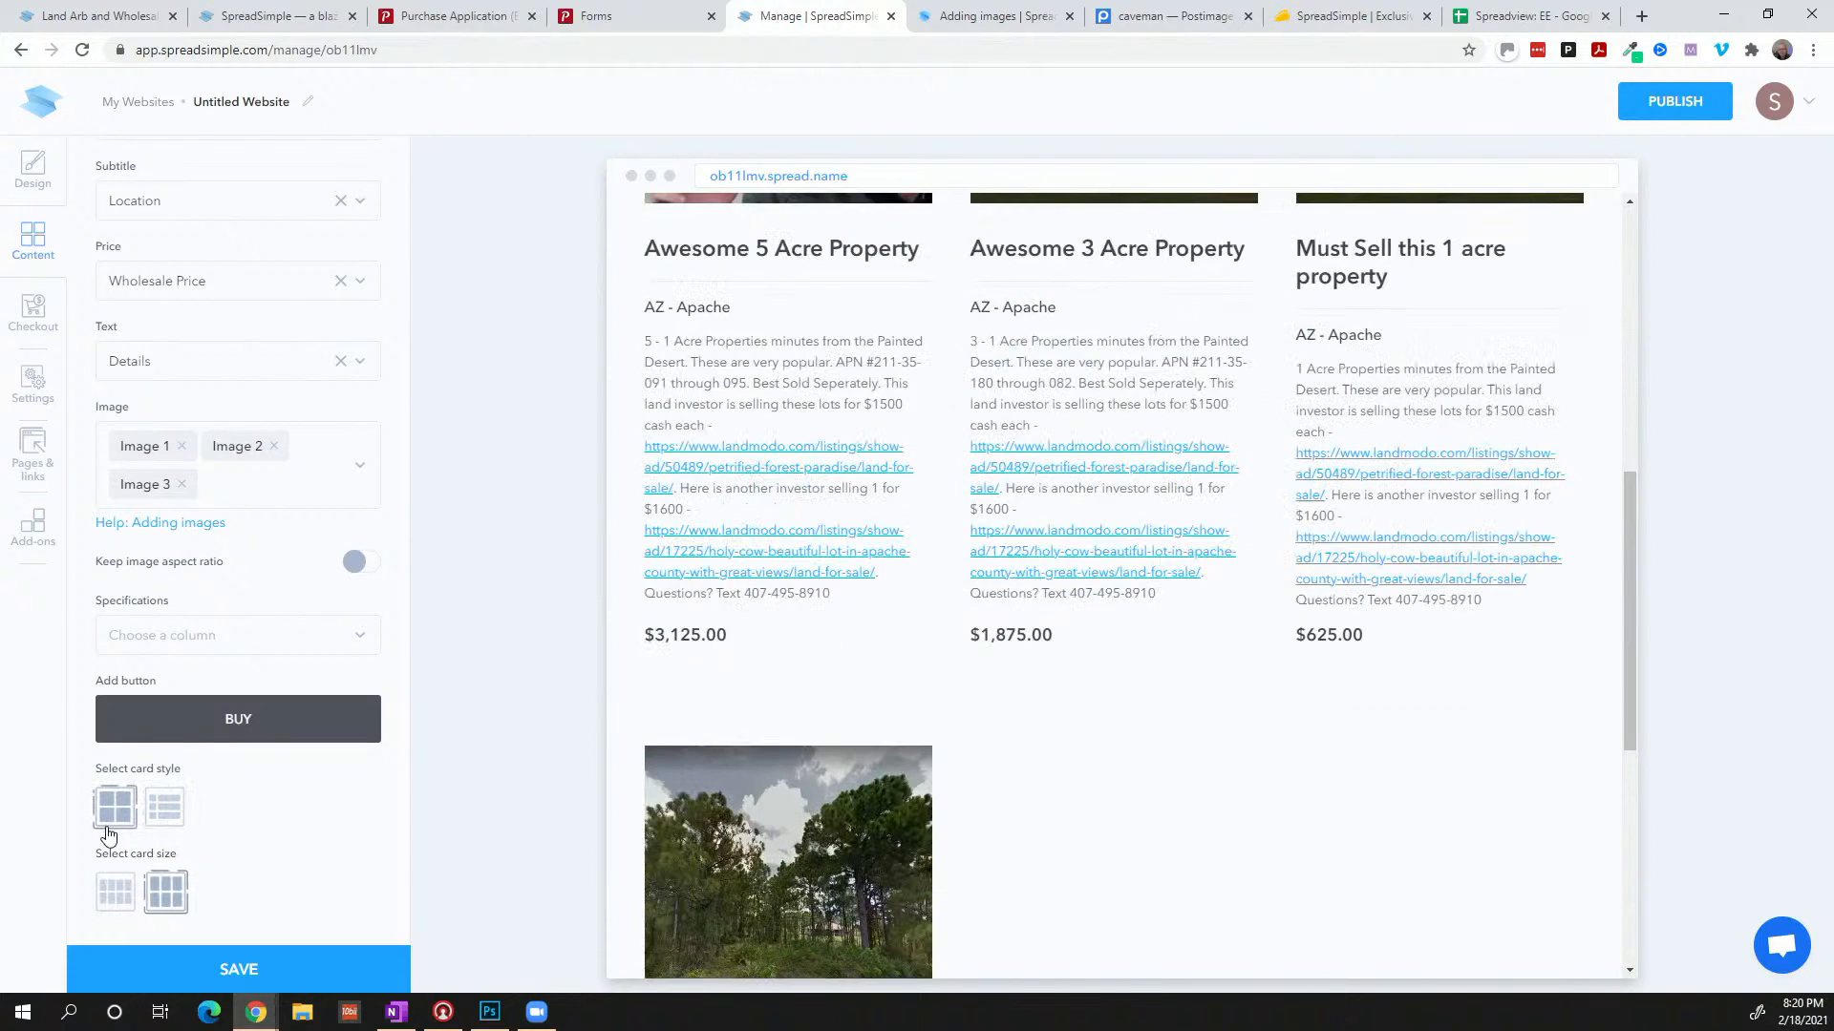
{"action": "left_click", "coordinate": [113, 897]}
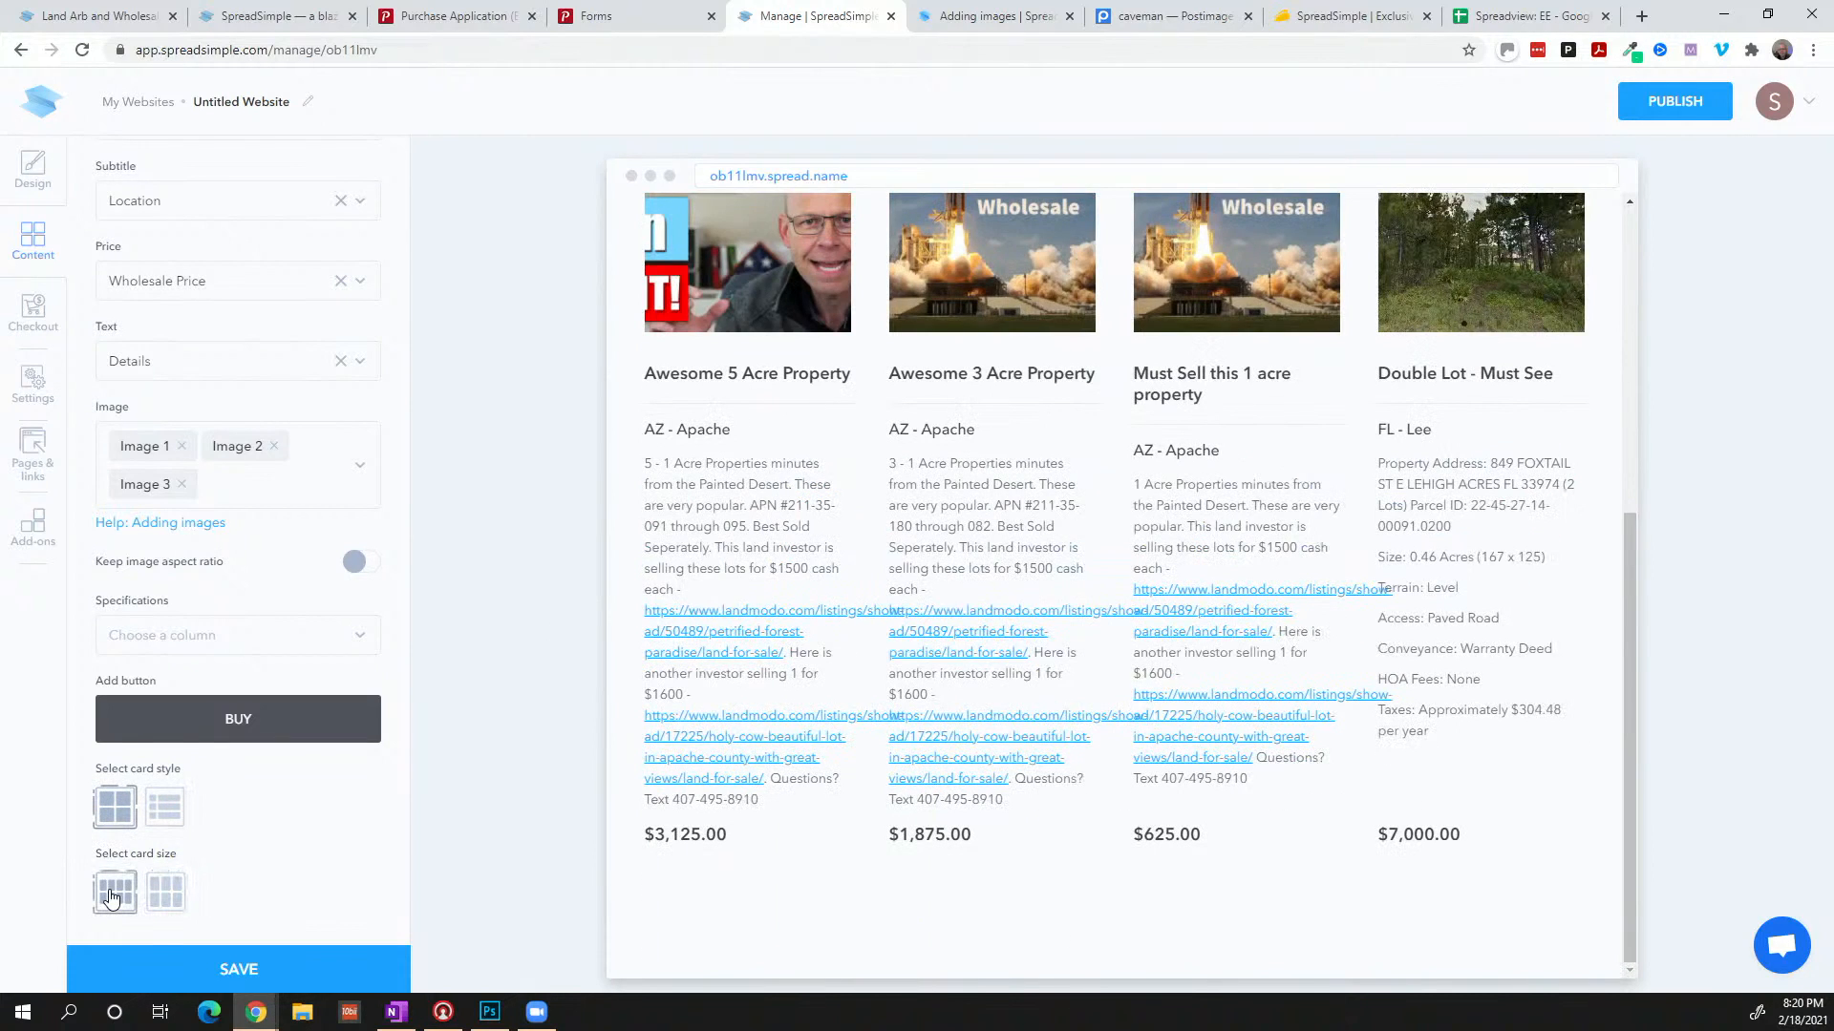
{"action": "left_click", "coordinate": [165, 894]}
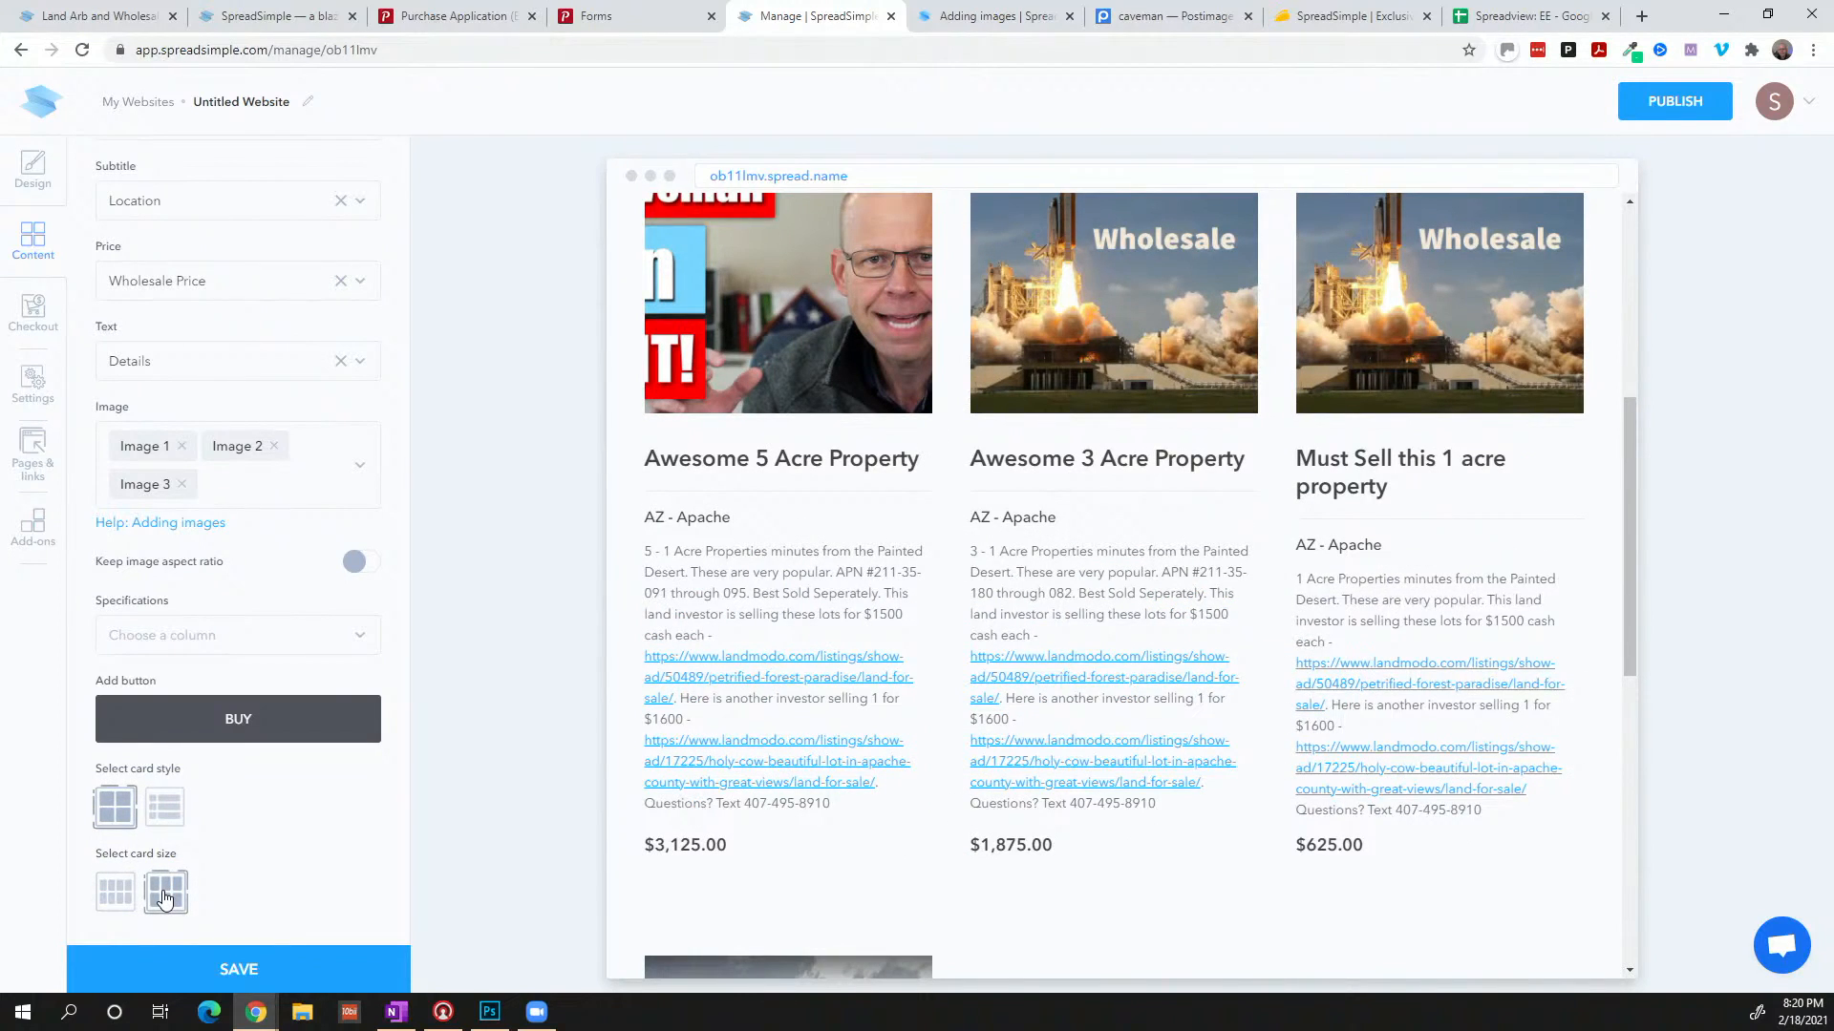
Enable filters for the listings and add State as a filter column
{"action": "scroll", "coordinate": [274, 860], "scroll_direction": "down", "scroll_amount": 2}
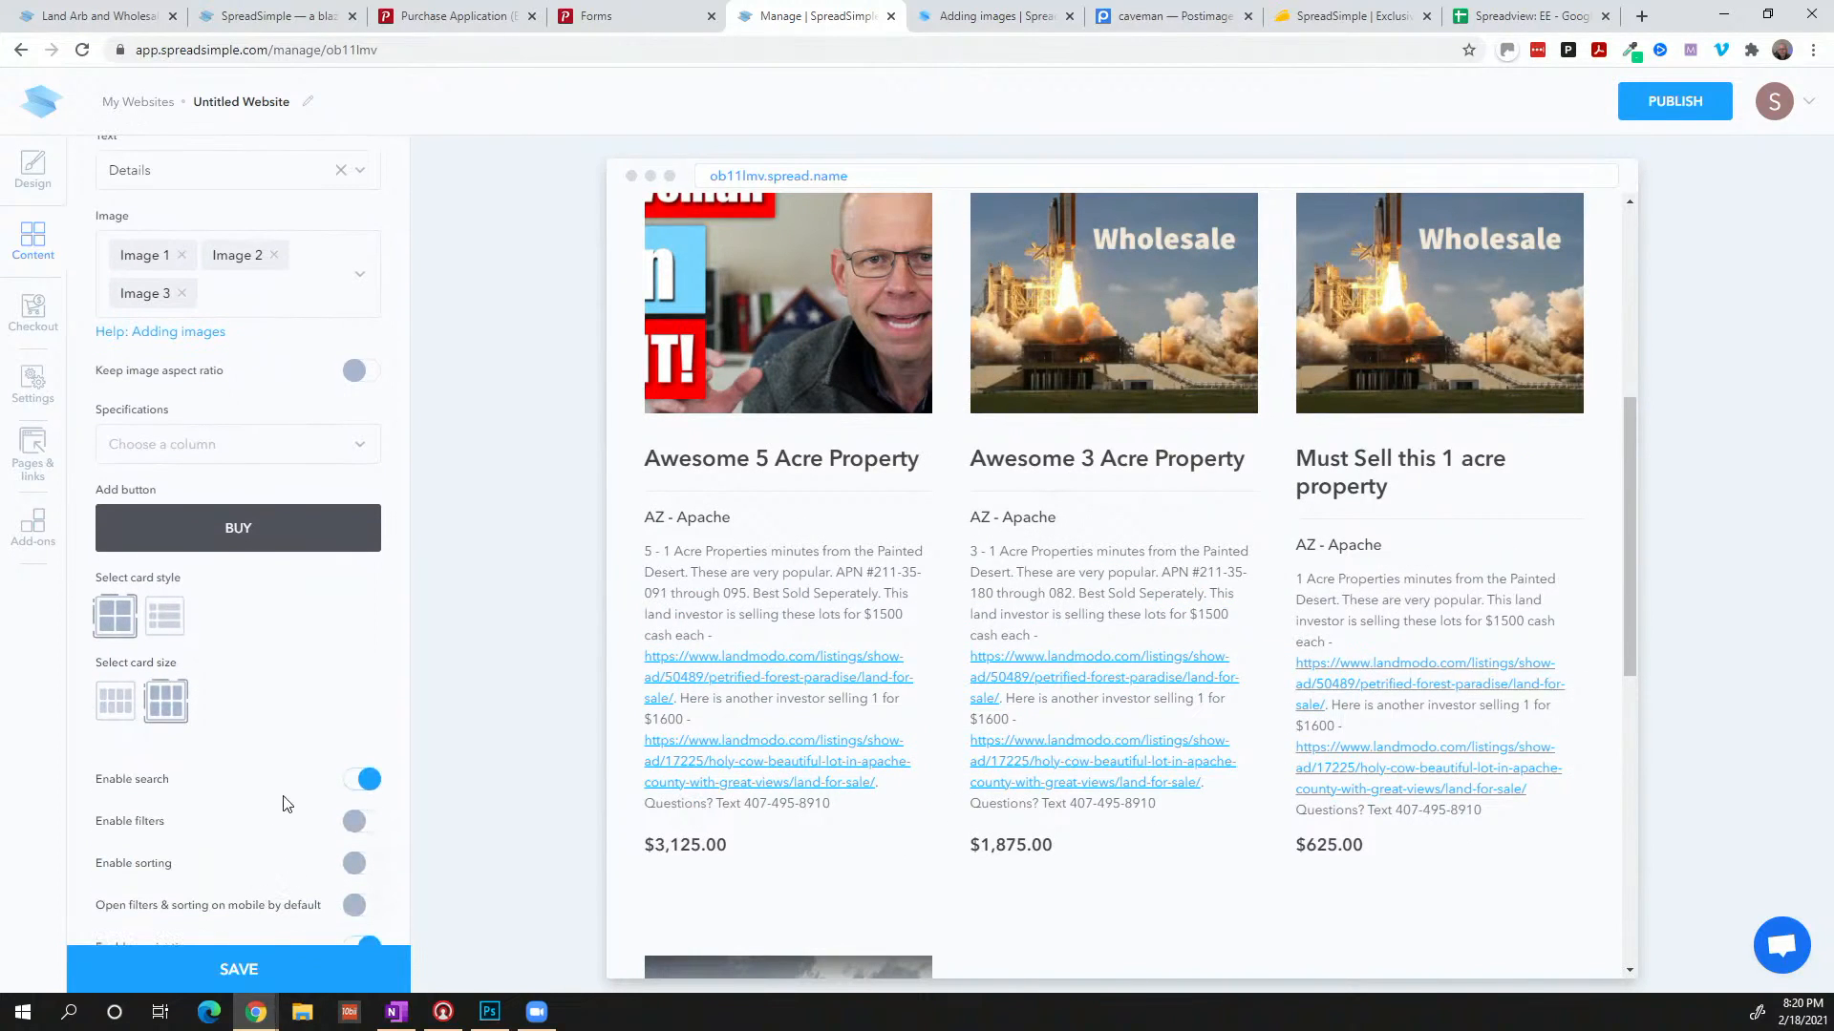
{"action": "left_click", "coordinate": [364, 820]}
{"action": "scroll", "coordinate": [367, 816], "scroll_direction": "down", "scroll_amount": 1}
{"action": "left_click", "coordinate": [370, 816]}
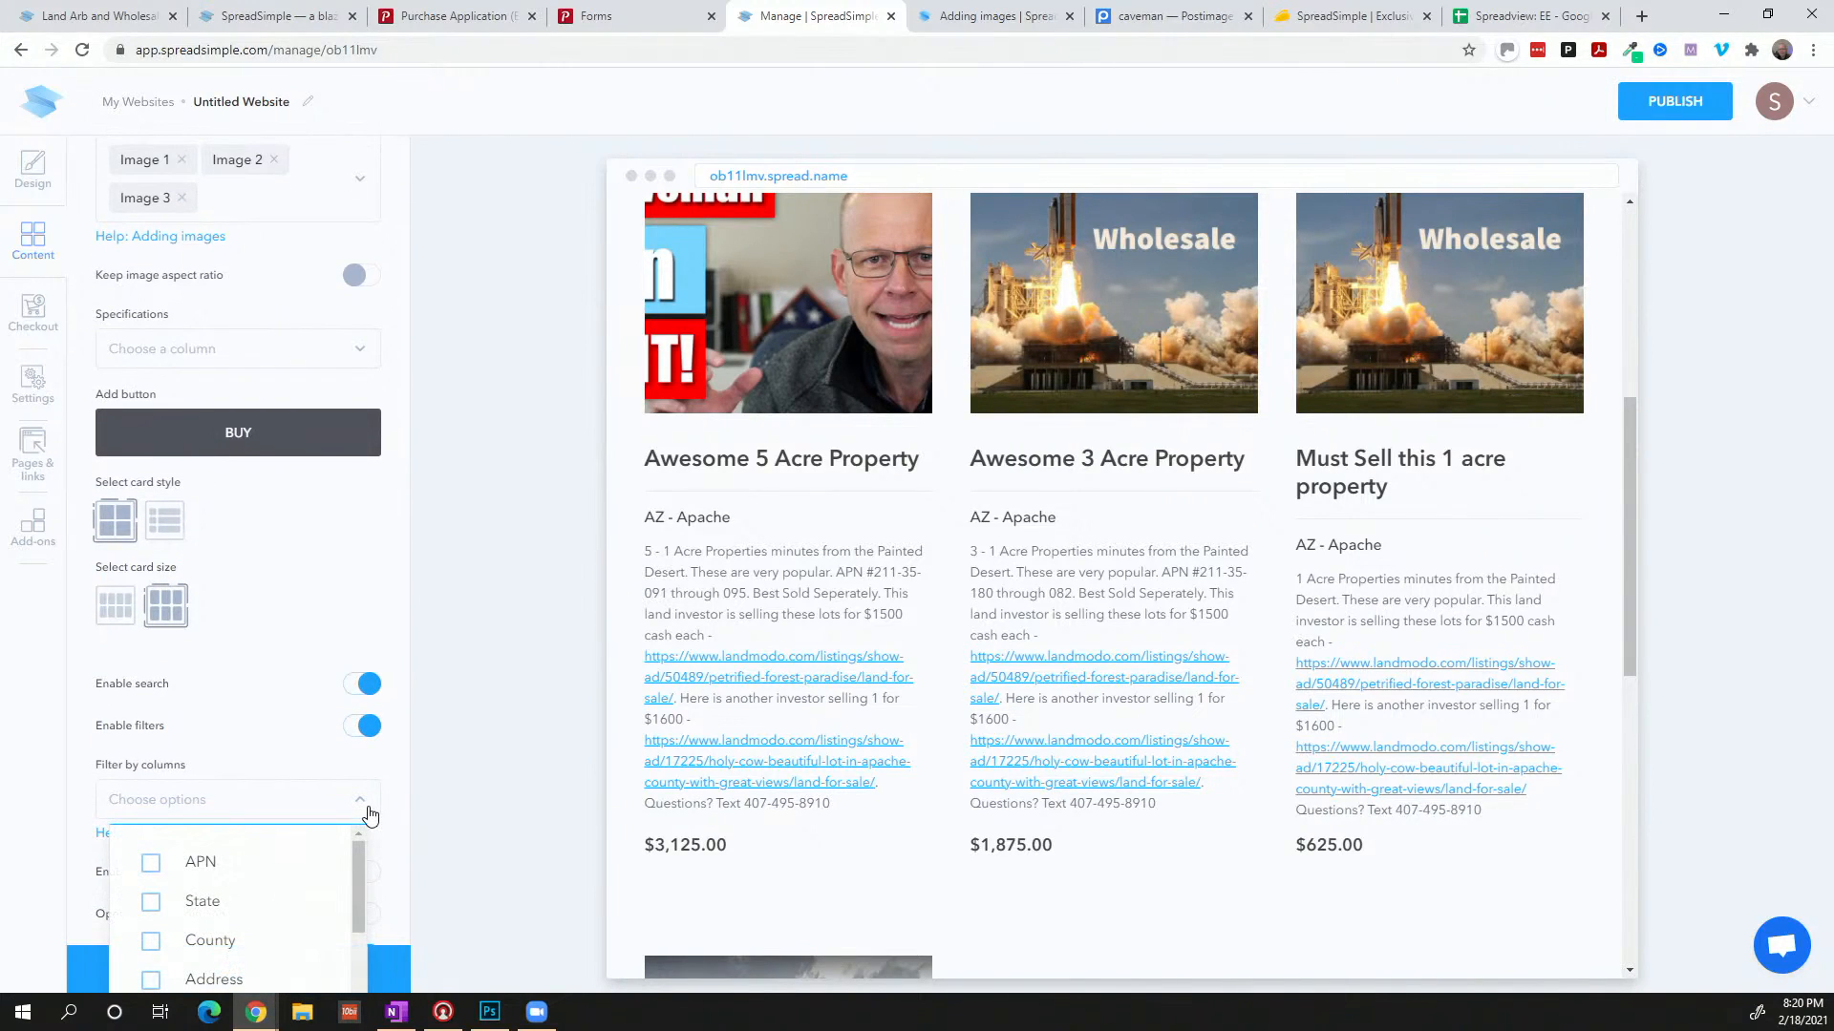
{"action": "scroll", "coordinate": [225, 868], "scroll_direction": "down", "scroll_amount": 1}
{"action": "scroll", "coordinate": [186, 883], "scroll_direction": "up", "scroll_amount": 1}
{"action": "left_click", "coordinate": [150, 903]}
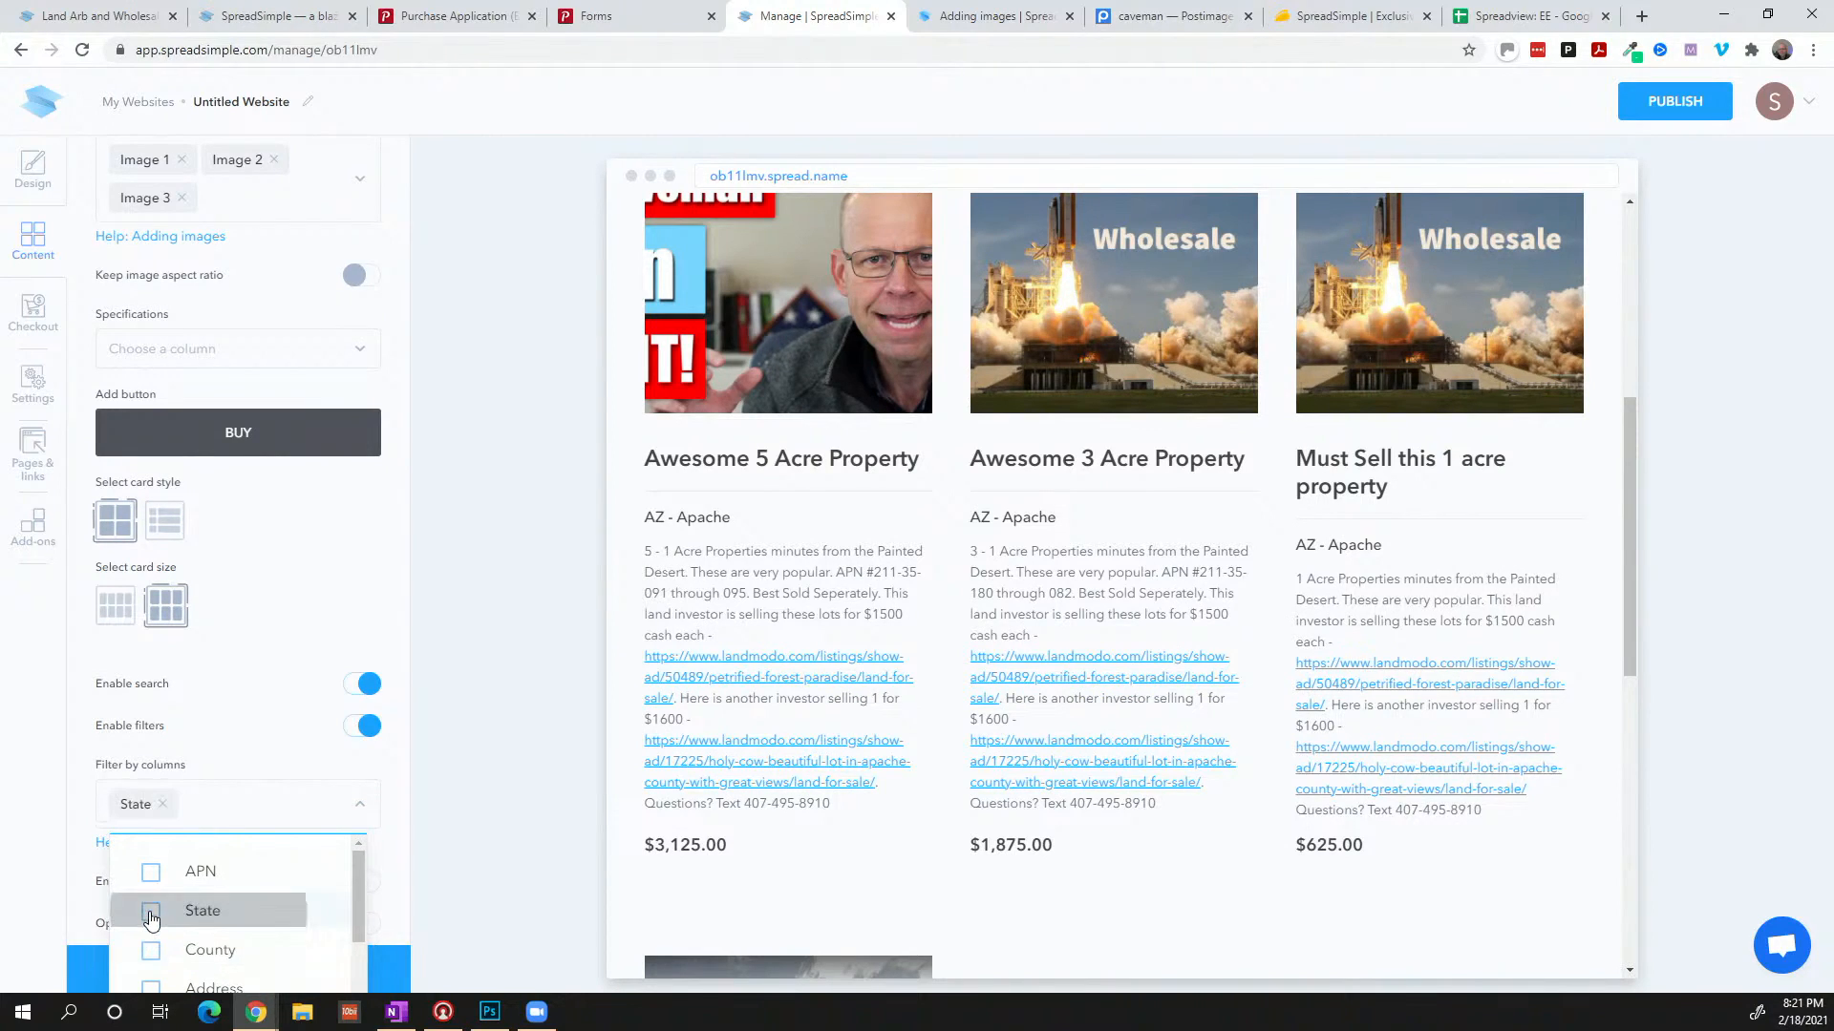
Look through the remaining filter column options and add Acreage as a filter column
{"action": "scroll", "coordinate": [151, 915], "scroll_direction": "down", "scroll_amount": 4}
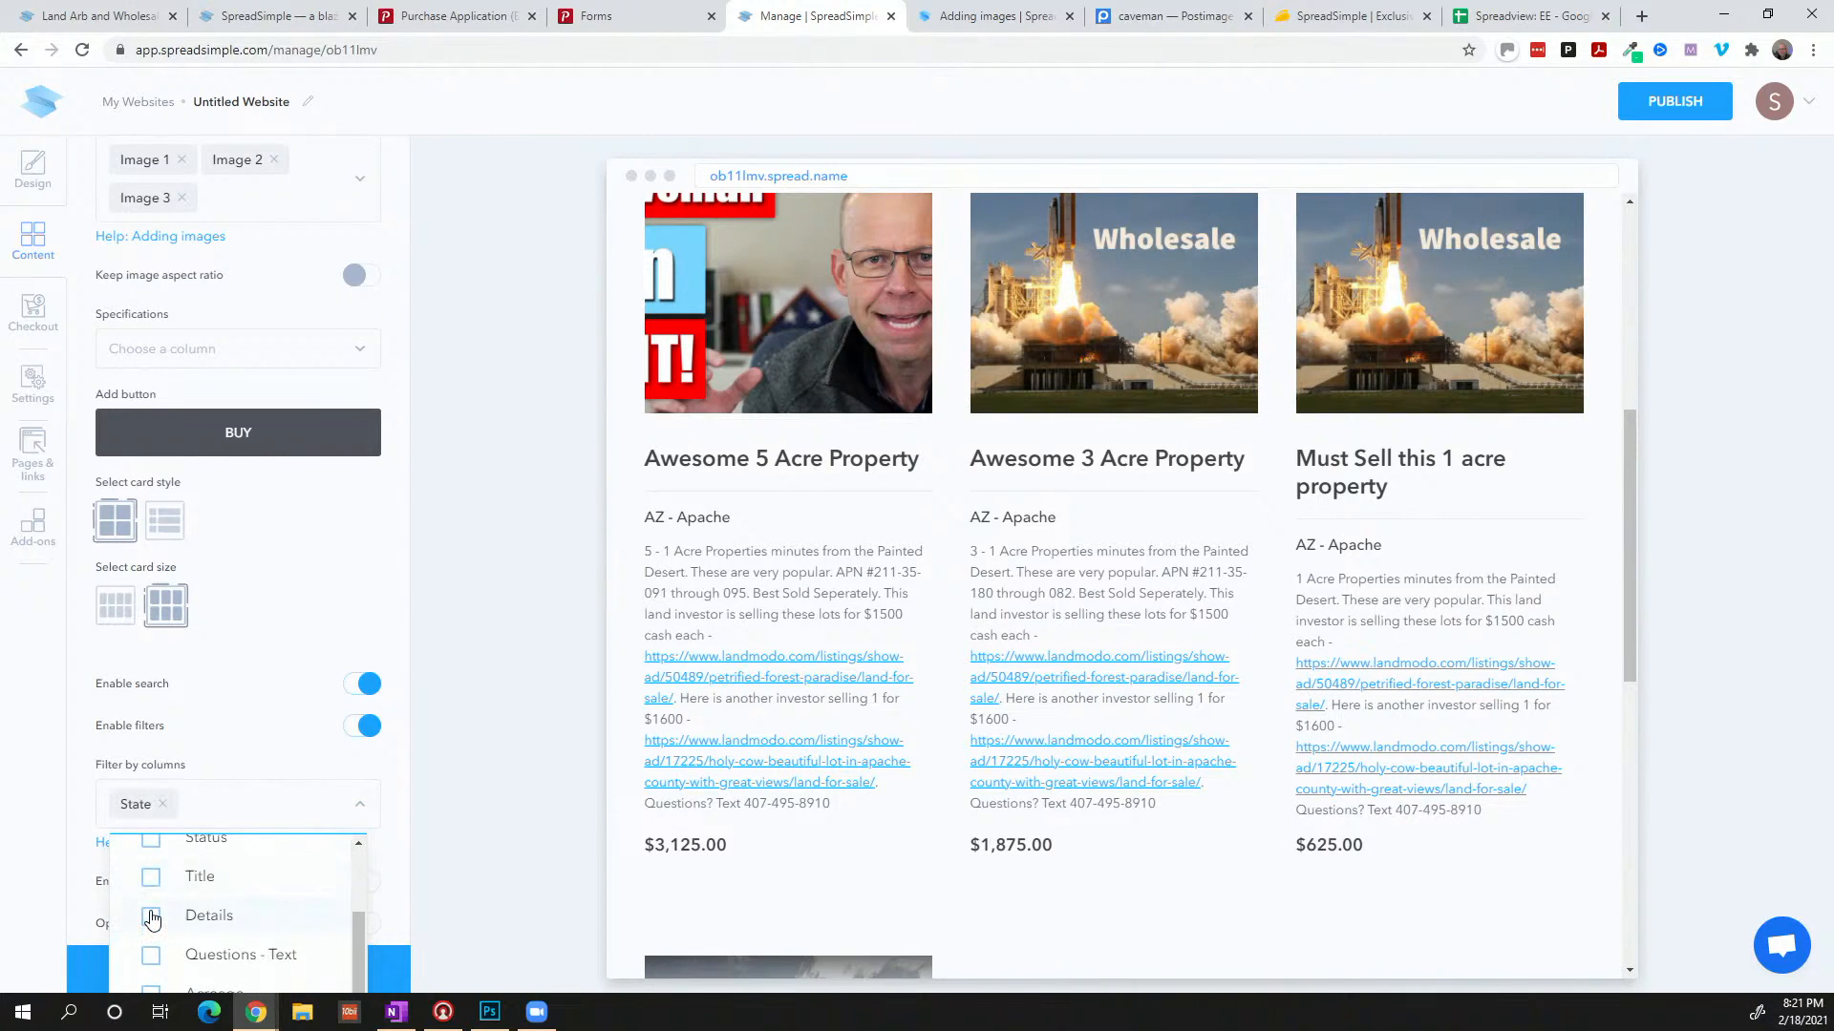
{"action": "scroll", "coordinate": [151, 919], "scroll_direction": "down", "scroll_amount": 5}
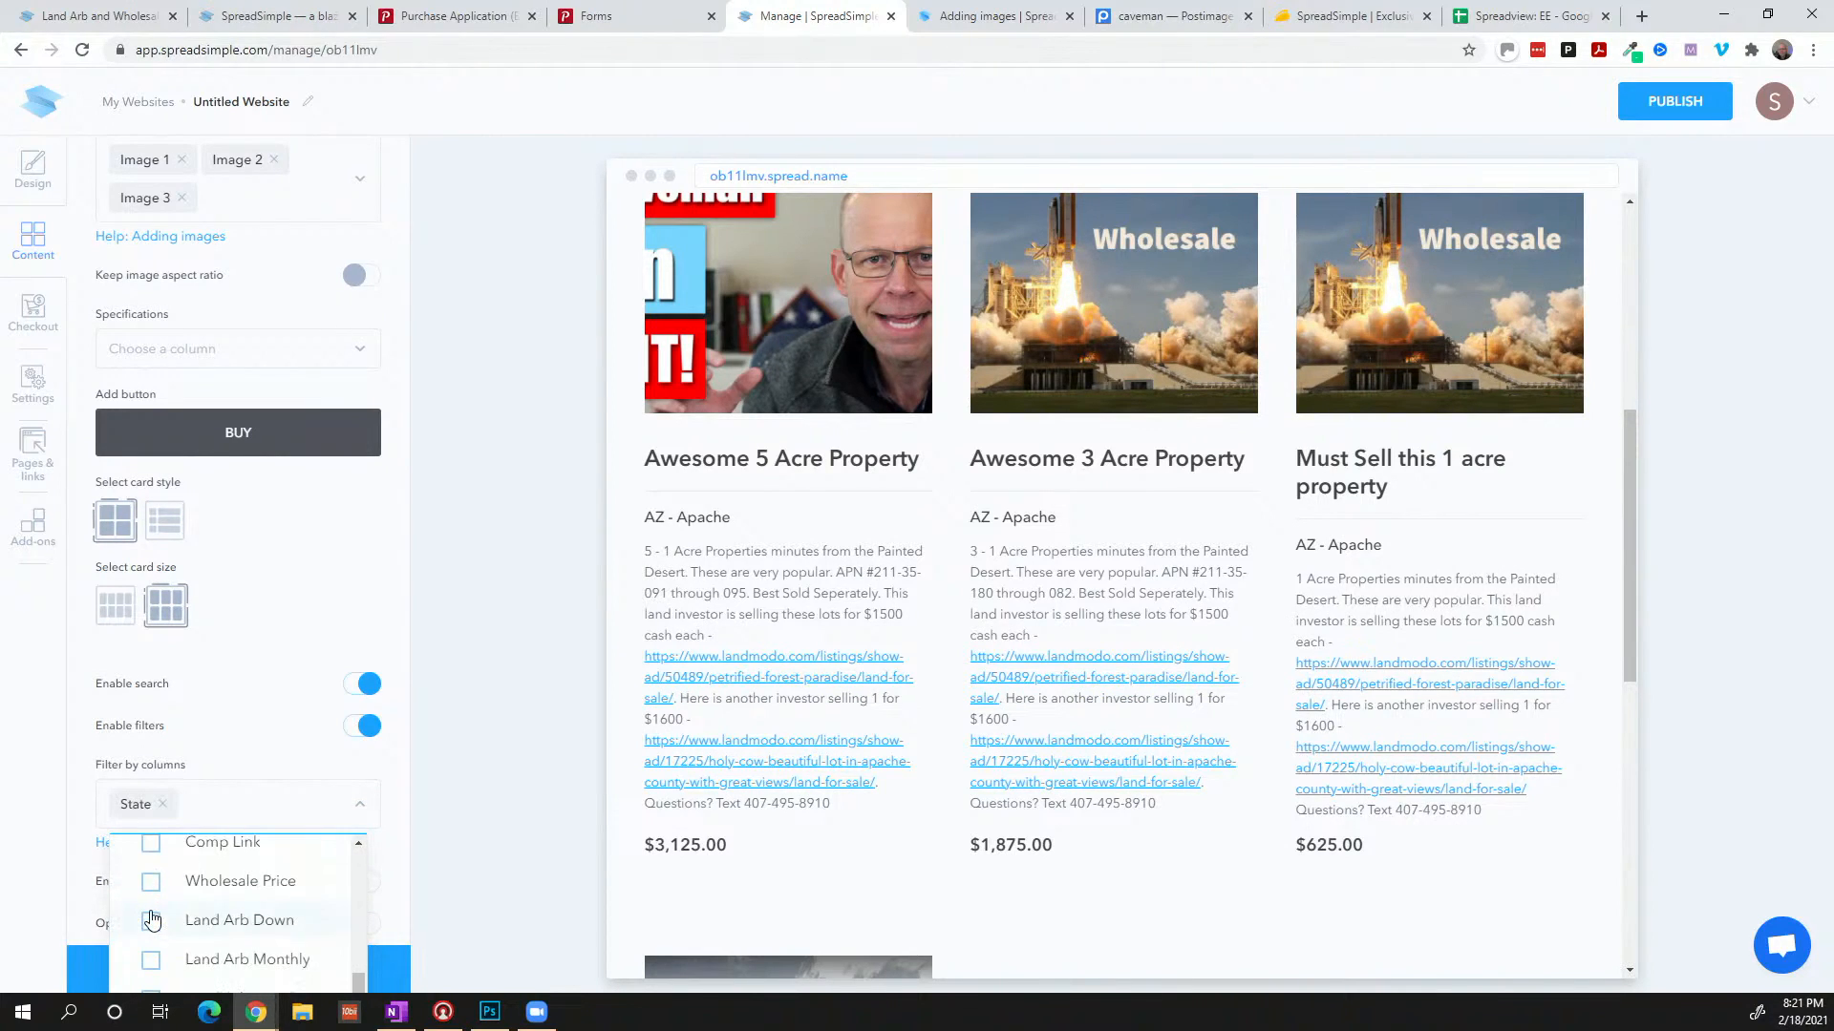
{"action": "scroll", "coordinate": [152, 918], "scroll_direction": "up", "scroll_amount": 2}
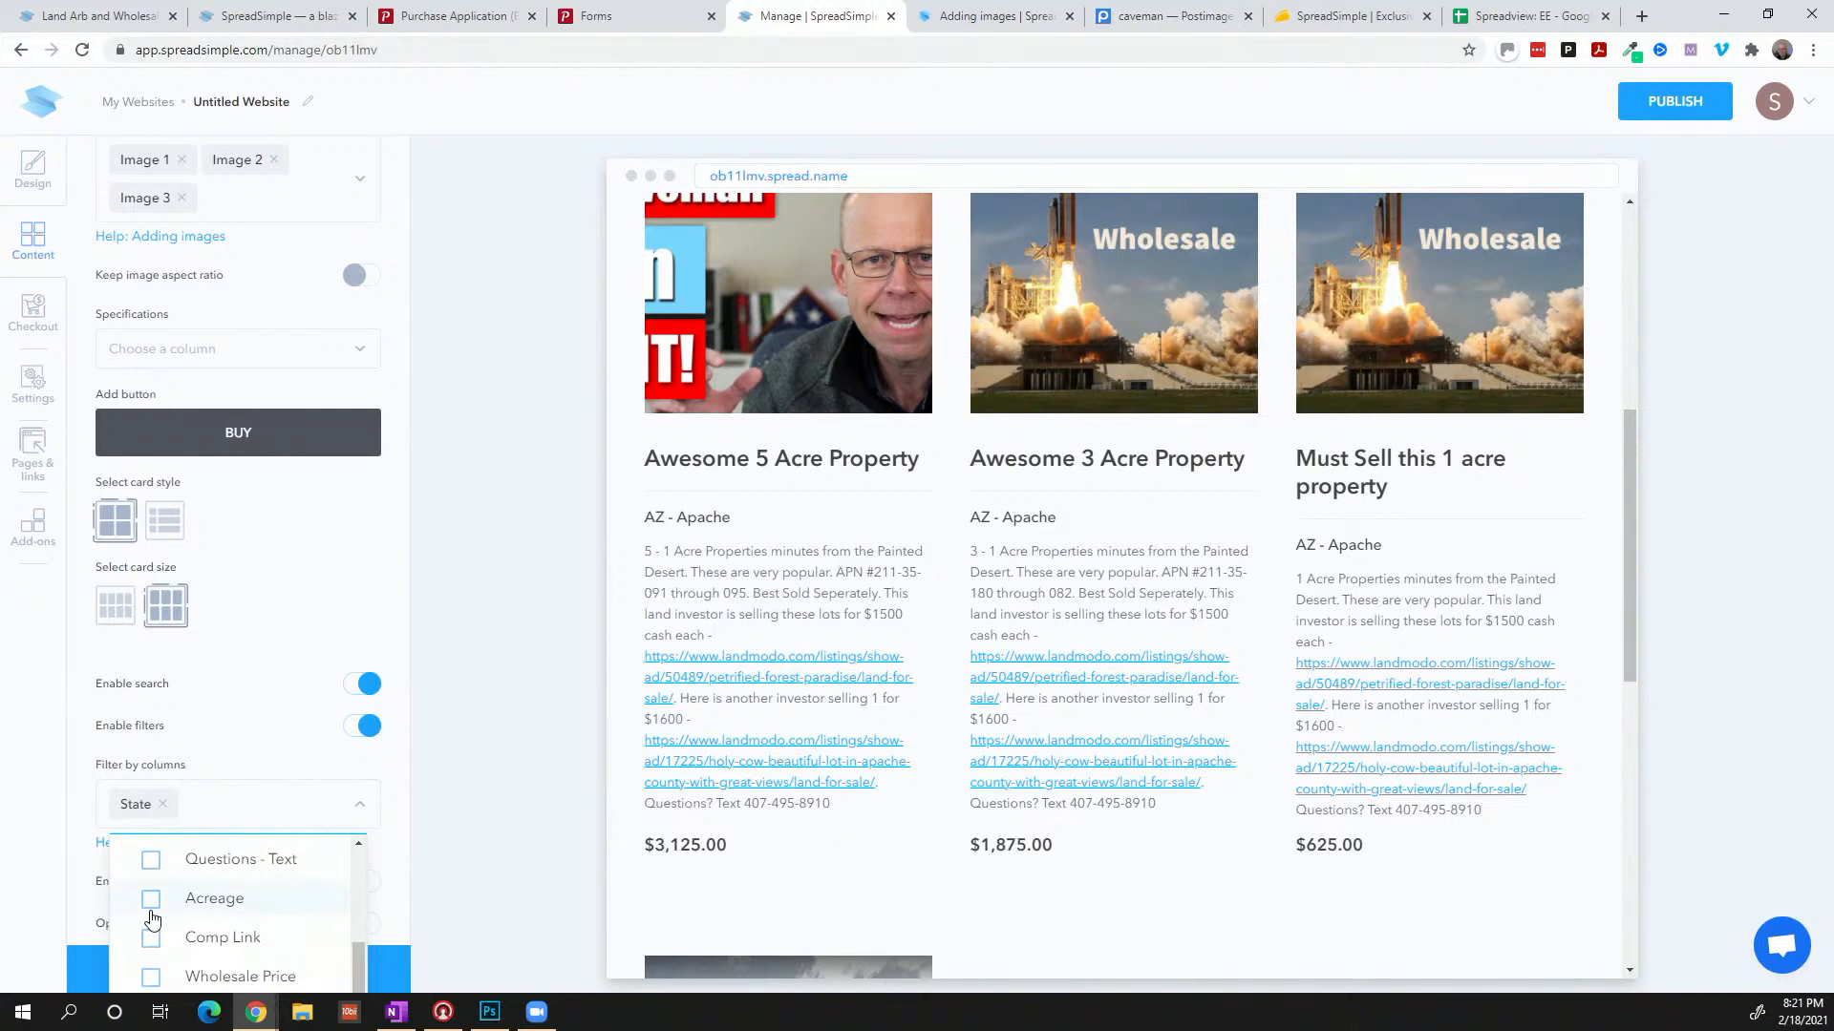
{"action": "left_click", "coordinate": [151, 912]}
{"action": "scroll", "coordinate": [151, 917], "scroll_direction": "down", "scroll_amount": 4}
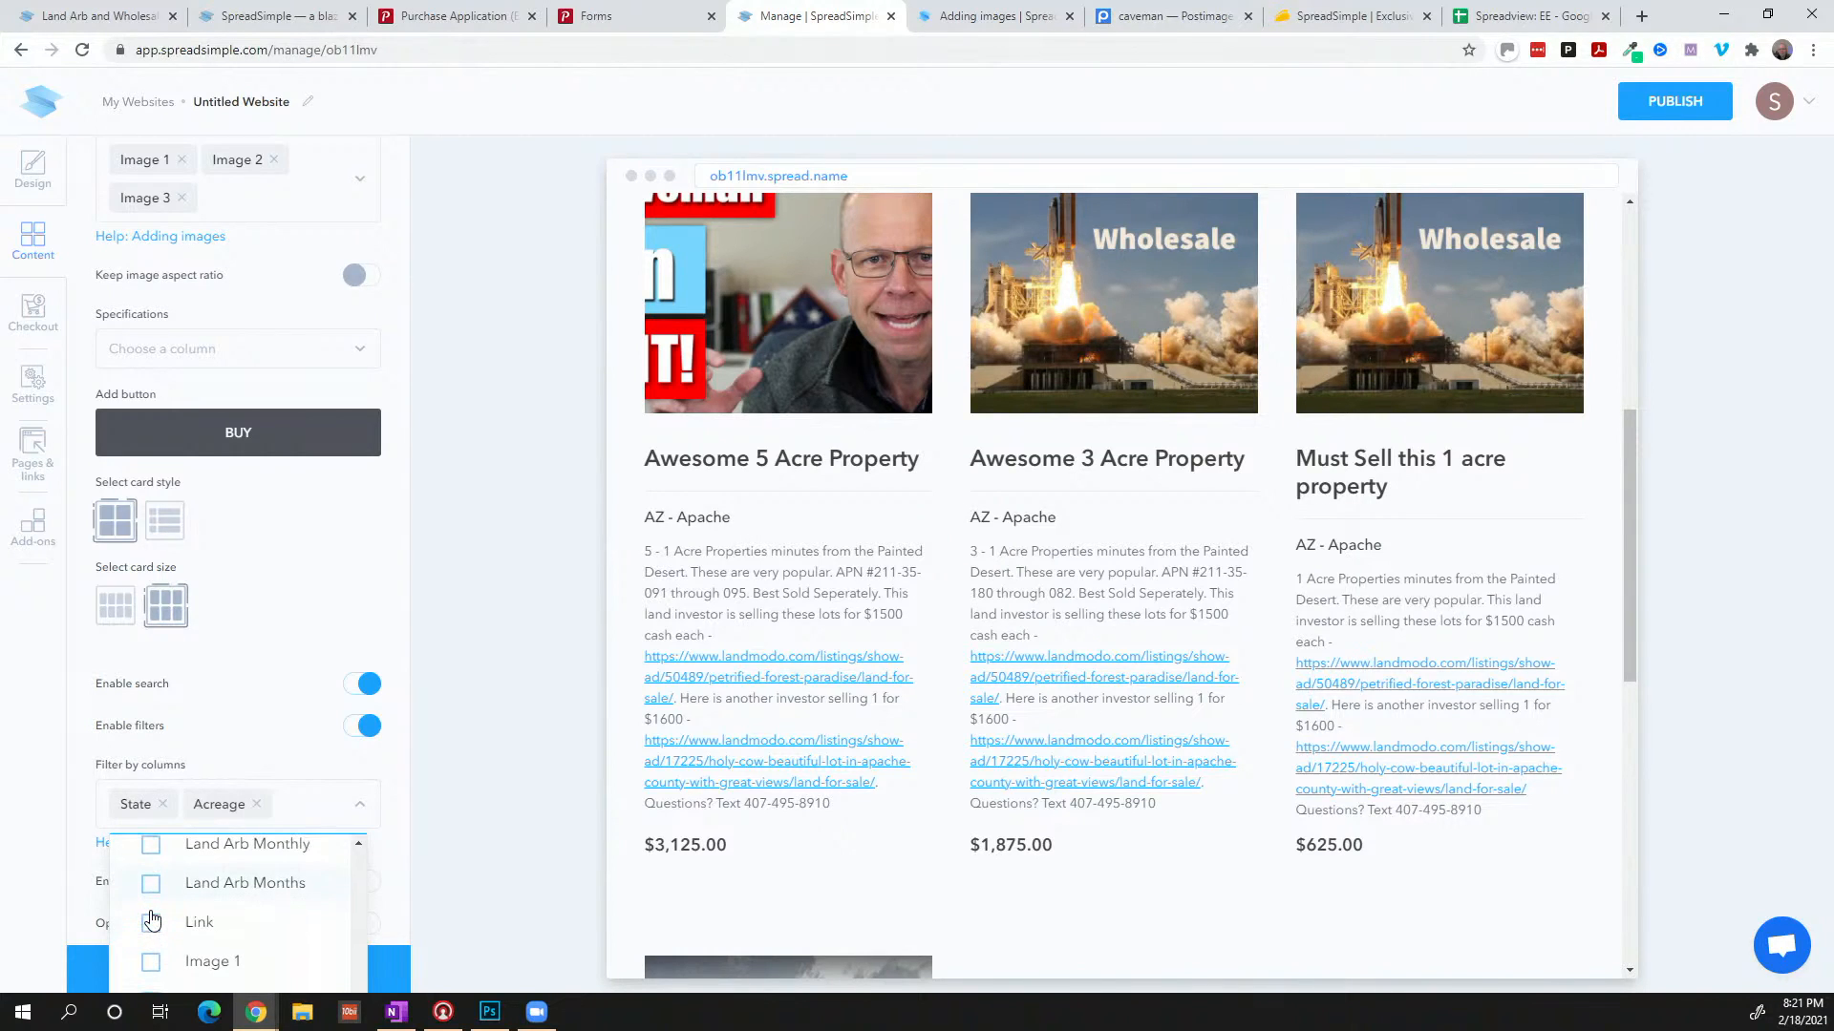
{"action": "left_click", "coordinate": [390, 863]}
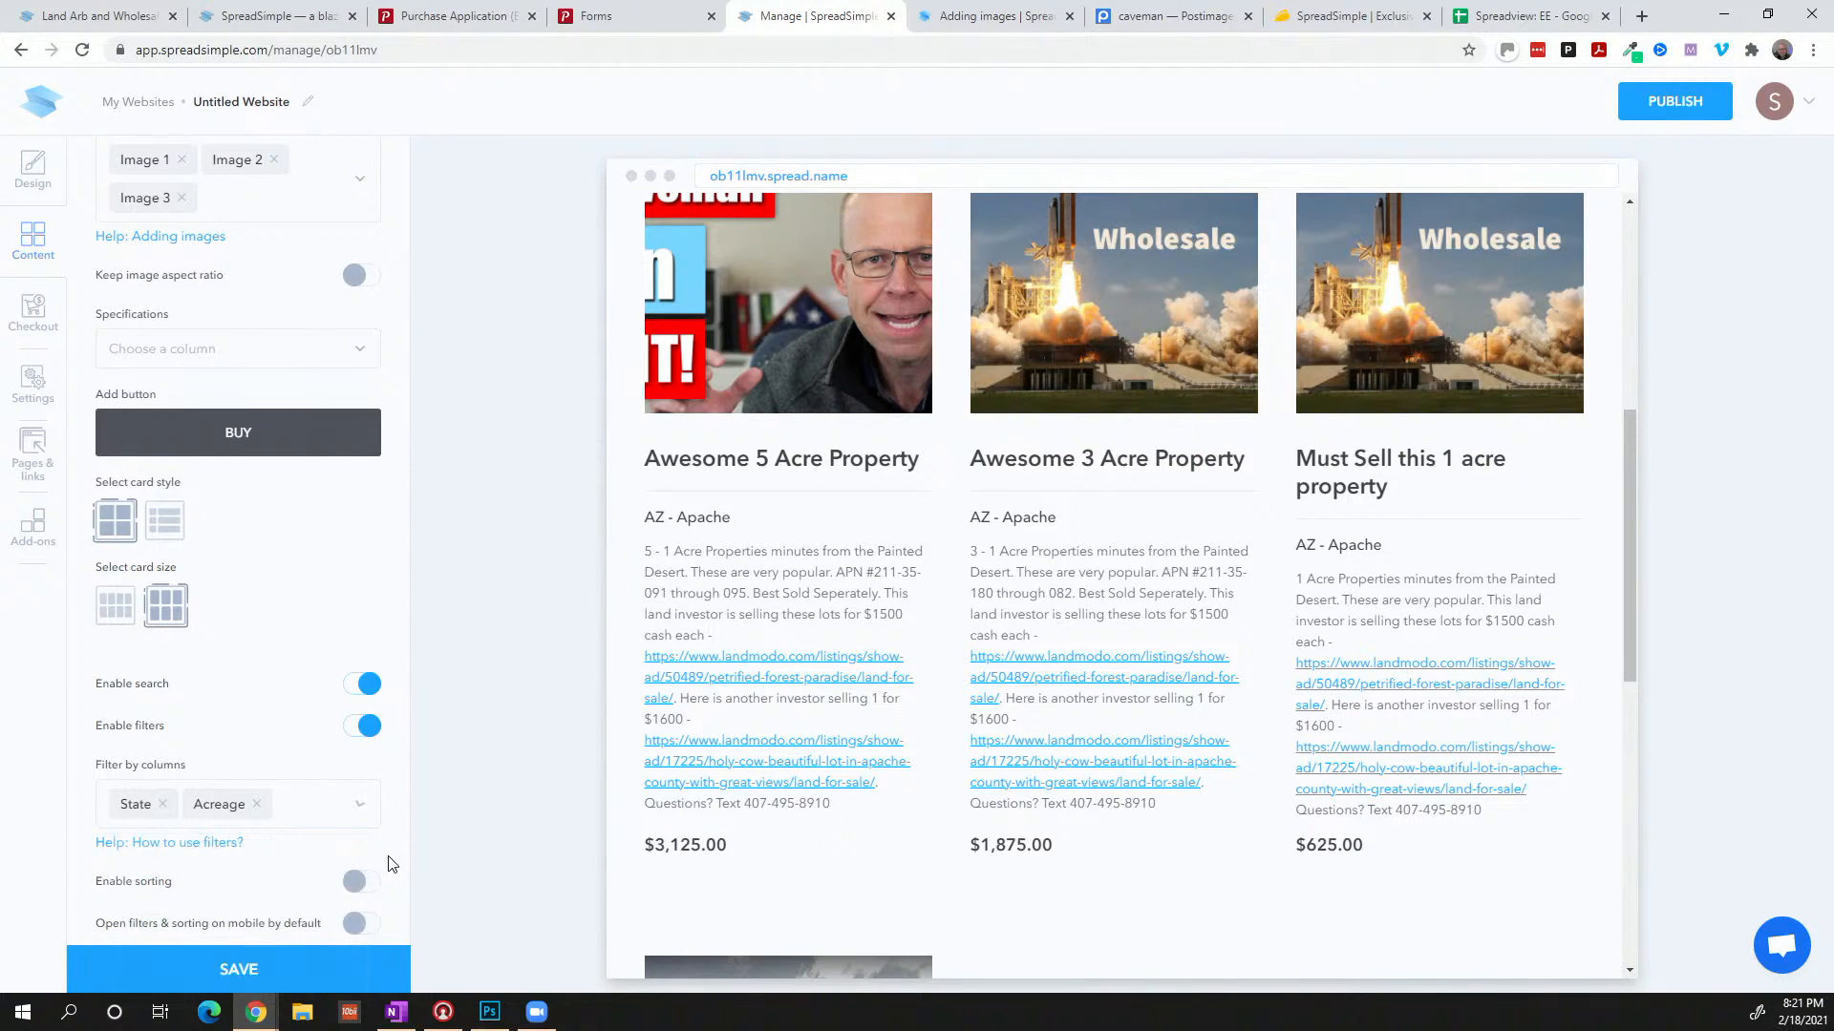
Enable sorting for the listings and remove APN from the sort columns
{"action": "scroll", "coordinate": [389, 863], "scroll_direction": "down", "scroll_amount": 1}
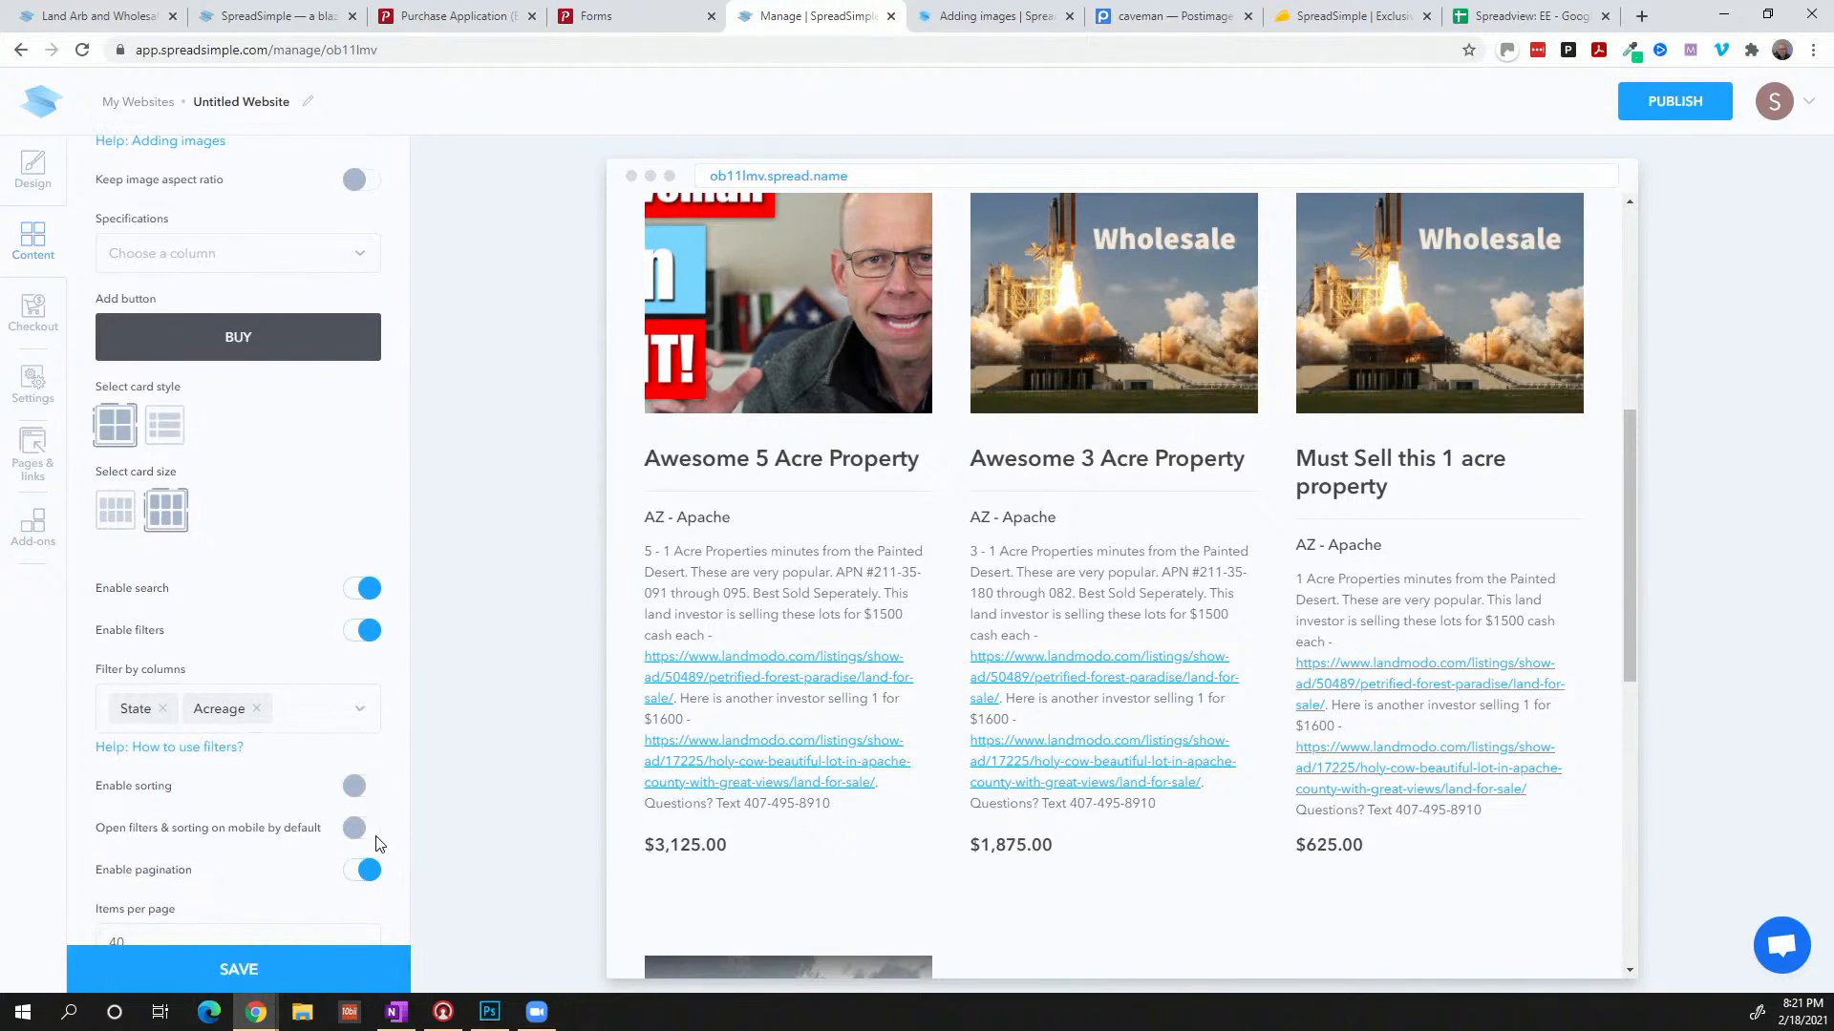
{"action": "left_click", "coordinate": [356, 786]}
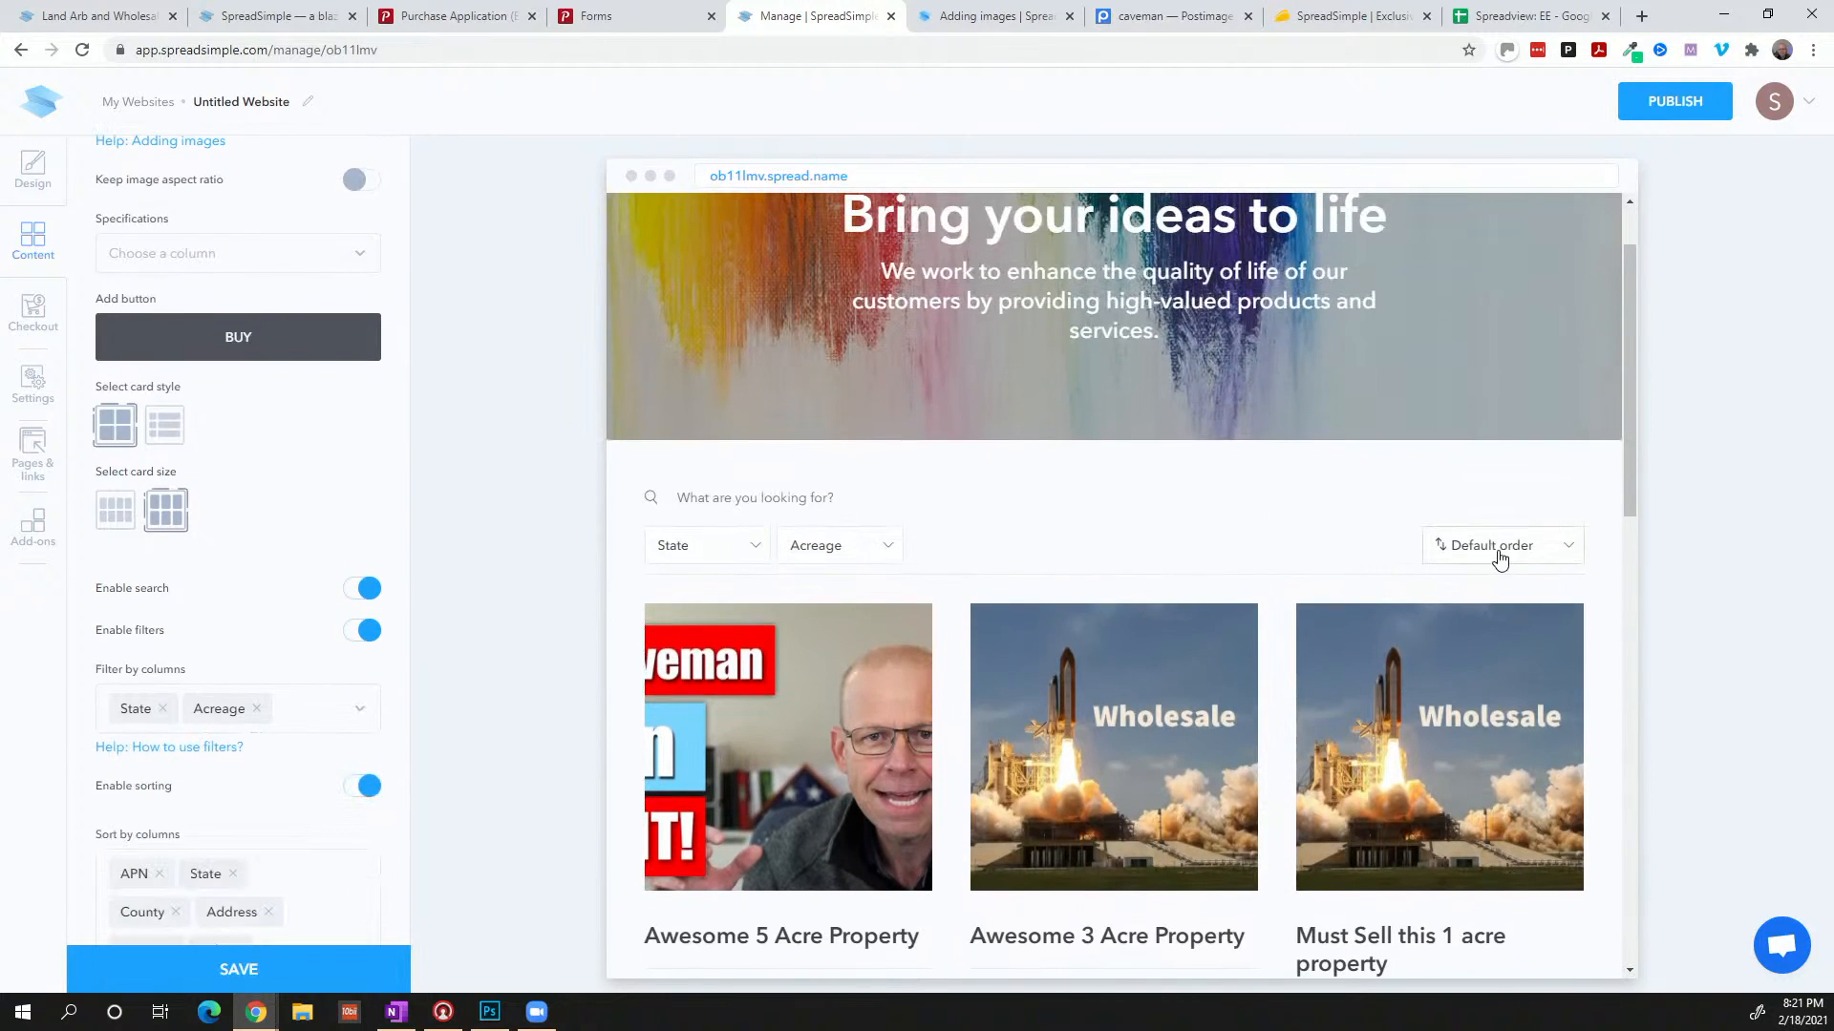
{"action": "scroll", "coordinate": [280, 874], "scroll_direction": "down", "scroll_amount": 1}
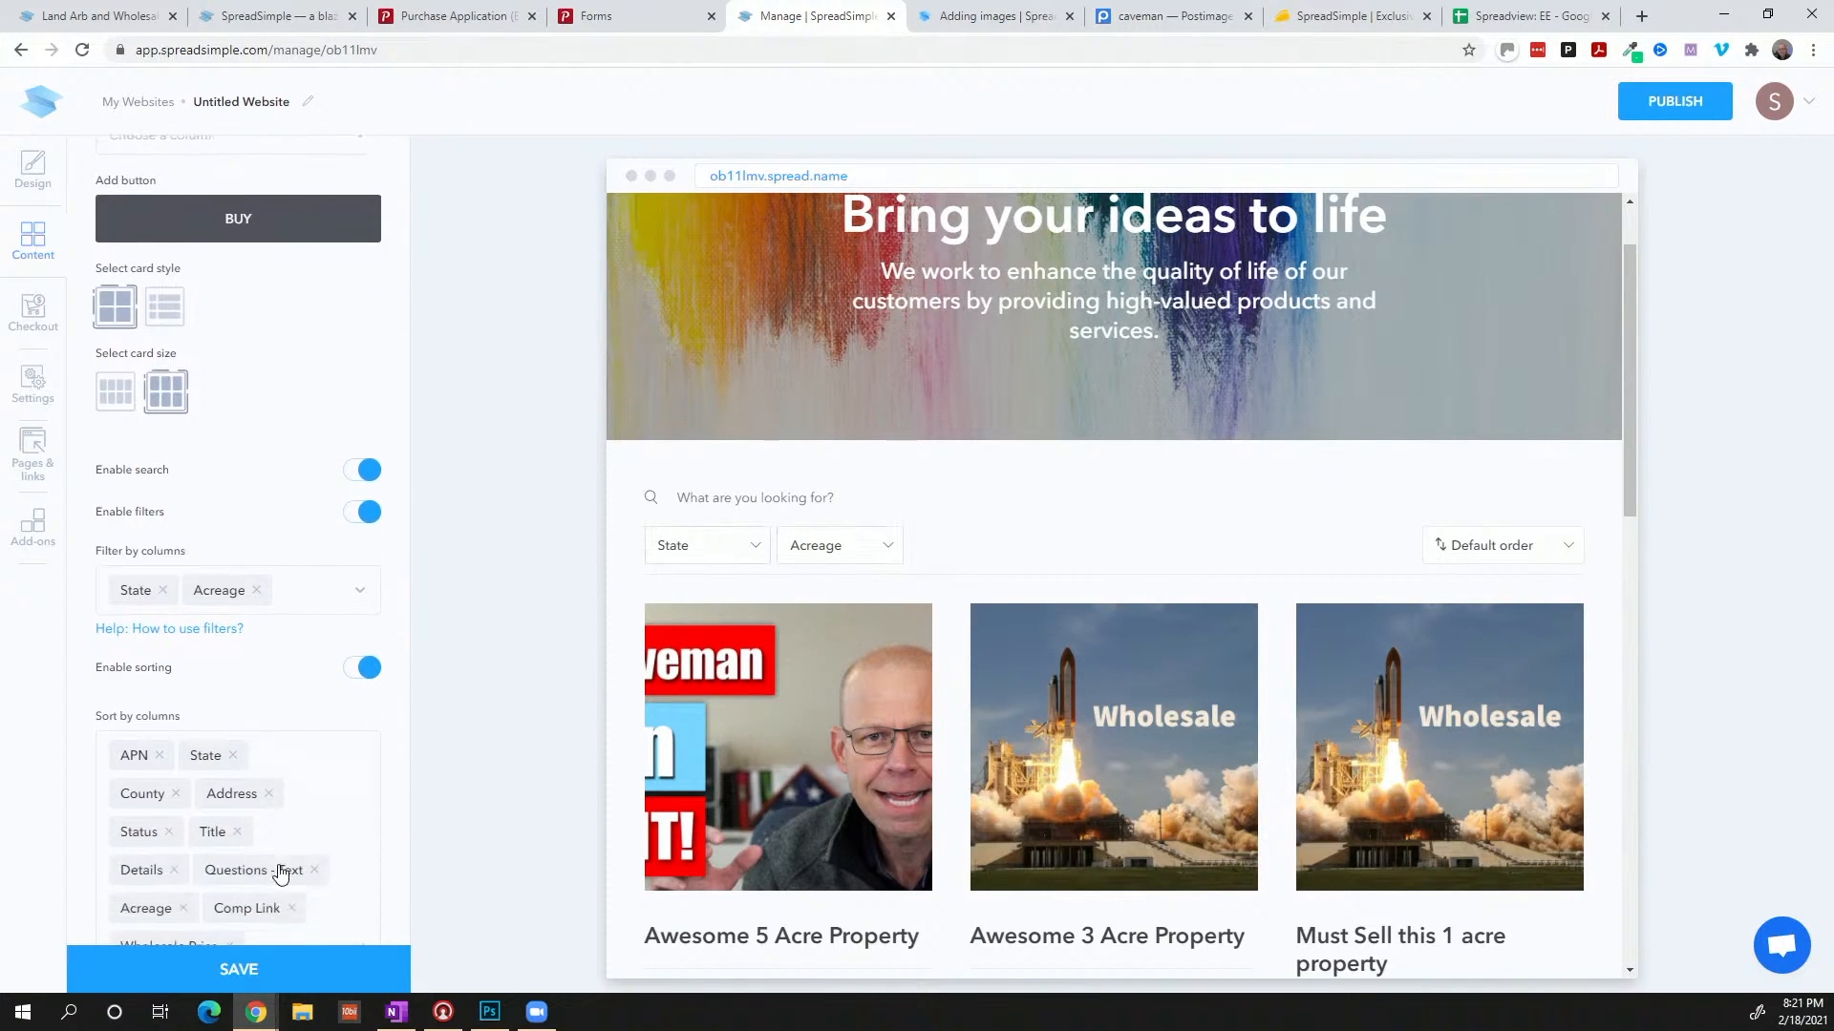
{"action": "scroll", "coordinate": [280, 874], "scroll_direction": "down", "scroll_amount": 1}
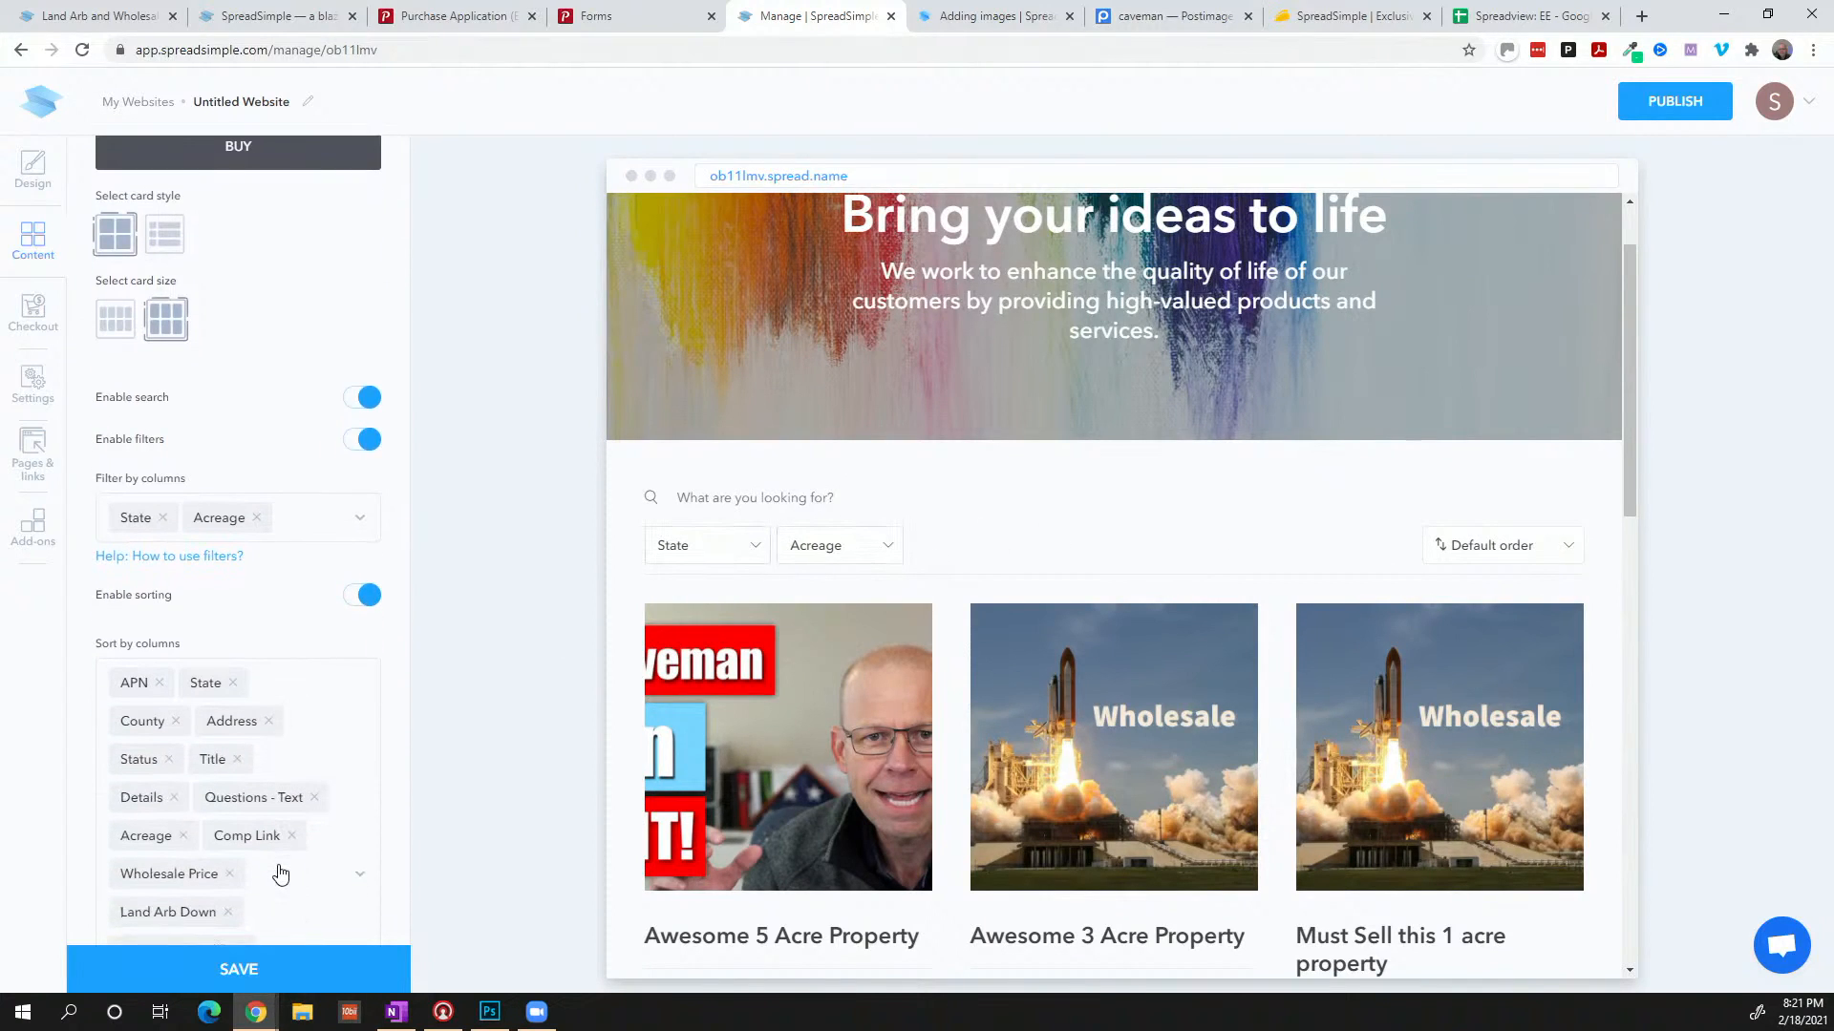
{"action": "left_click", "coordinate": [161, 684]}
{"action": "scroll", "coordinate": [163, 688], "scroll_direction": "down", "scroll_amount": 5}
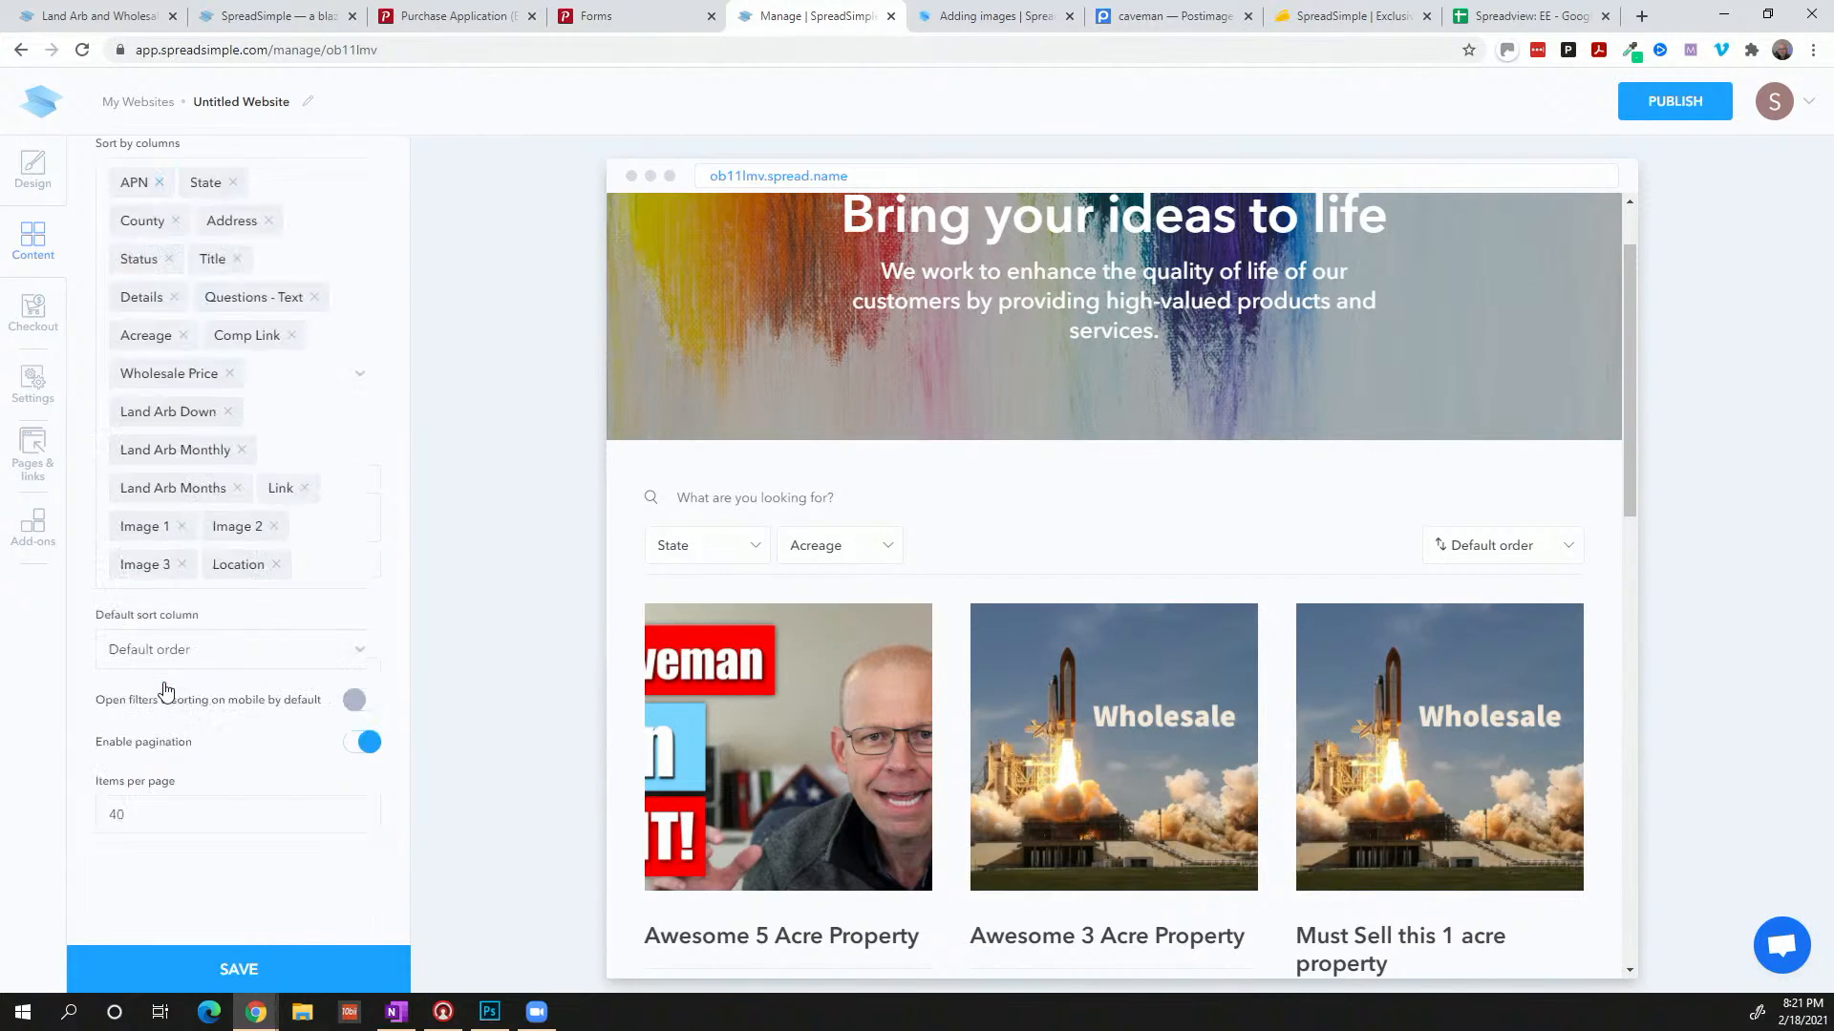
{"action": "scroll", "coordinate": [219, 783], "scroll_direction": "up", "scroll_amount": 2}
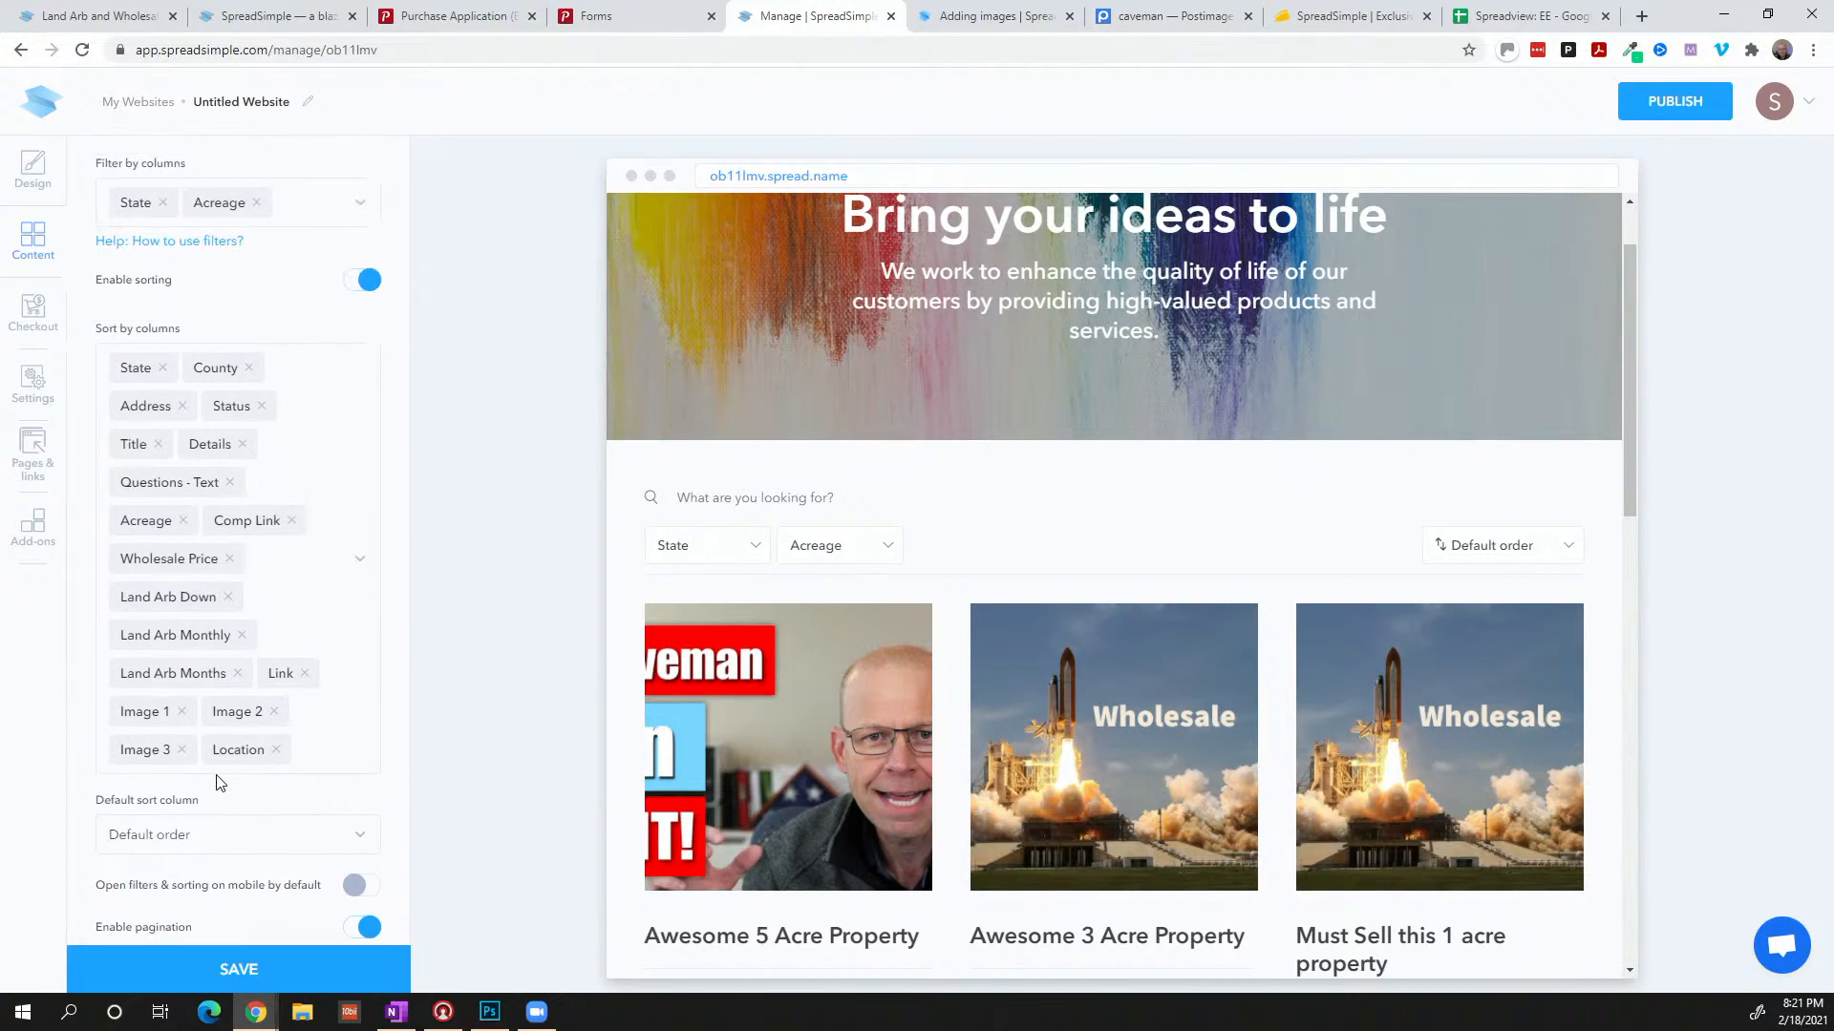
Remove Address, Title, Details, Questions - Text and Comp Link from the sort columns
{"action": "left_click", "coordinate": [181, 410]}
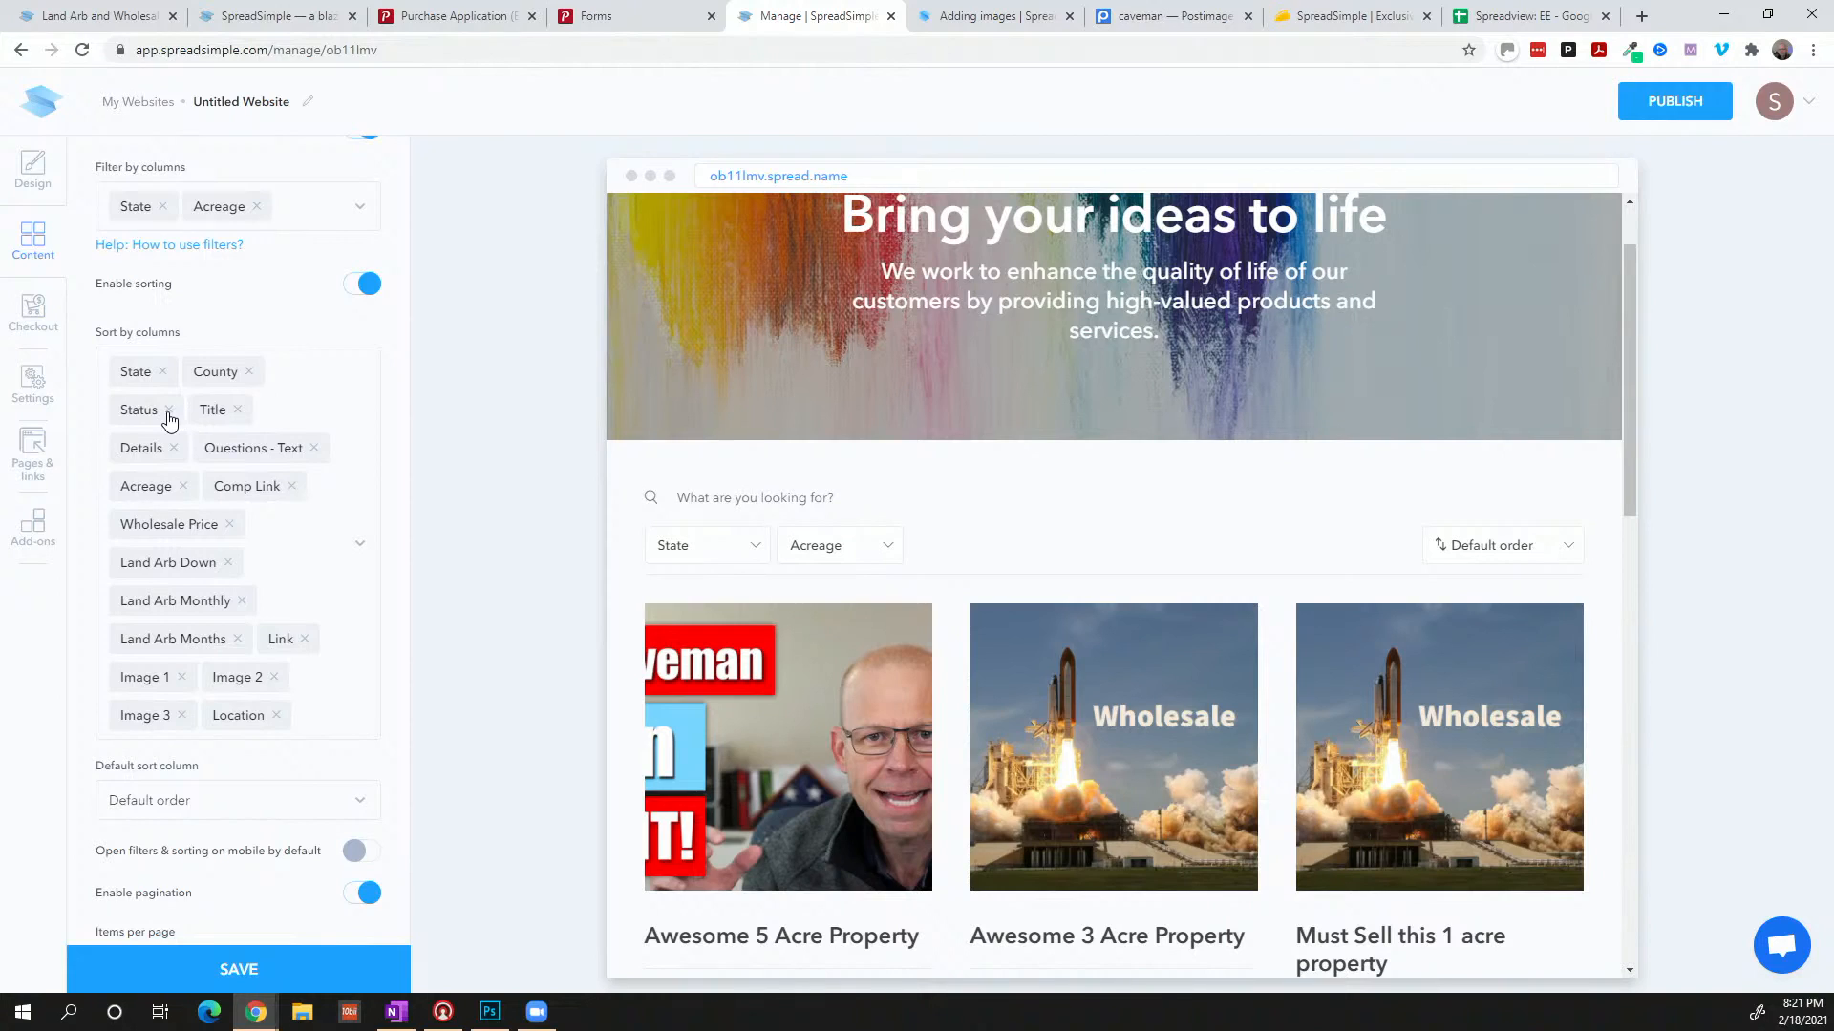
{"action": "left_click", "coordinate": [237, 410]}
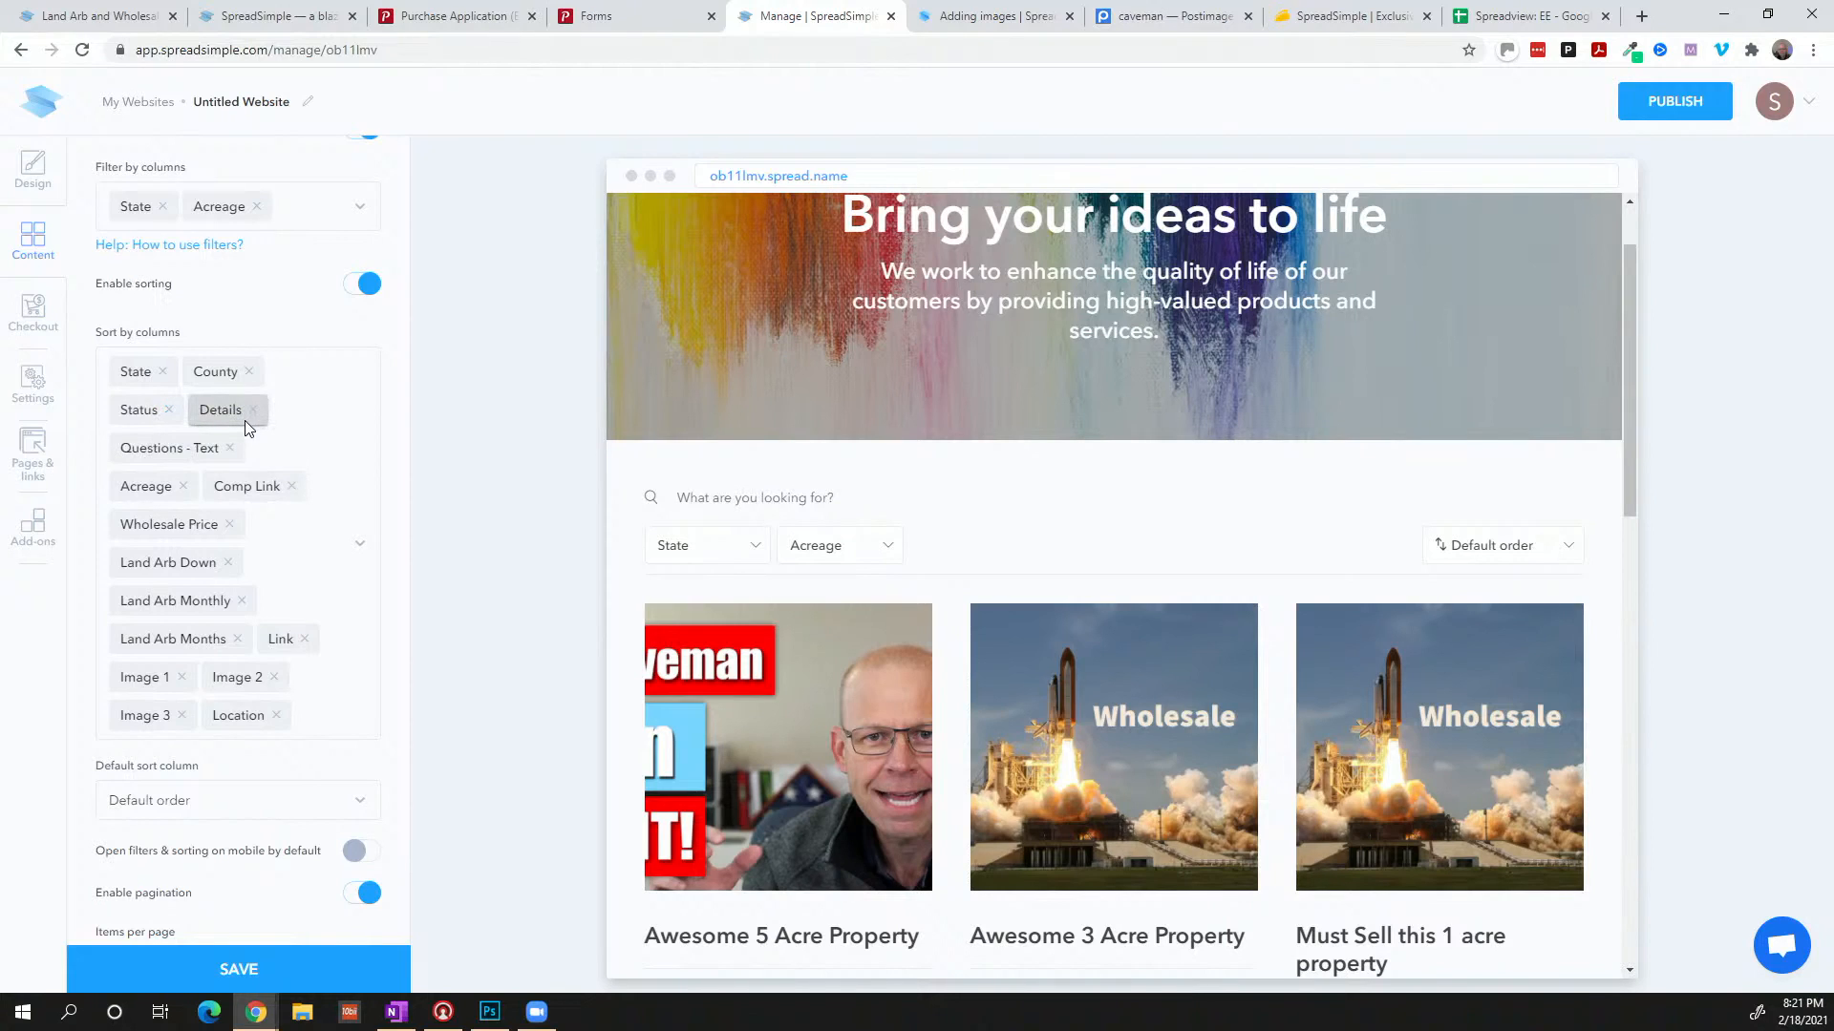
{"action": "left_click", "coordinate": [253, 411]}
{"action": "left_click", "coordinate": [307, 410]}
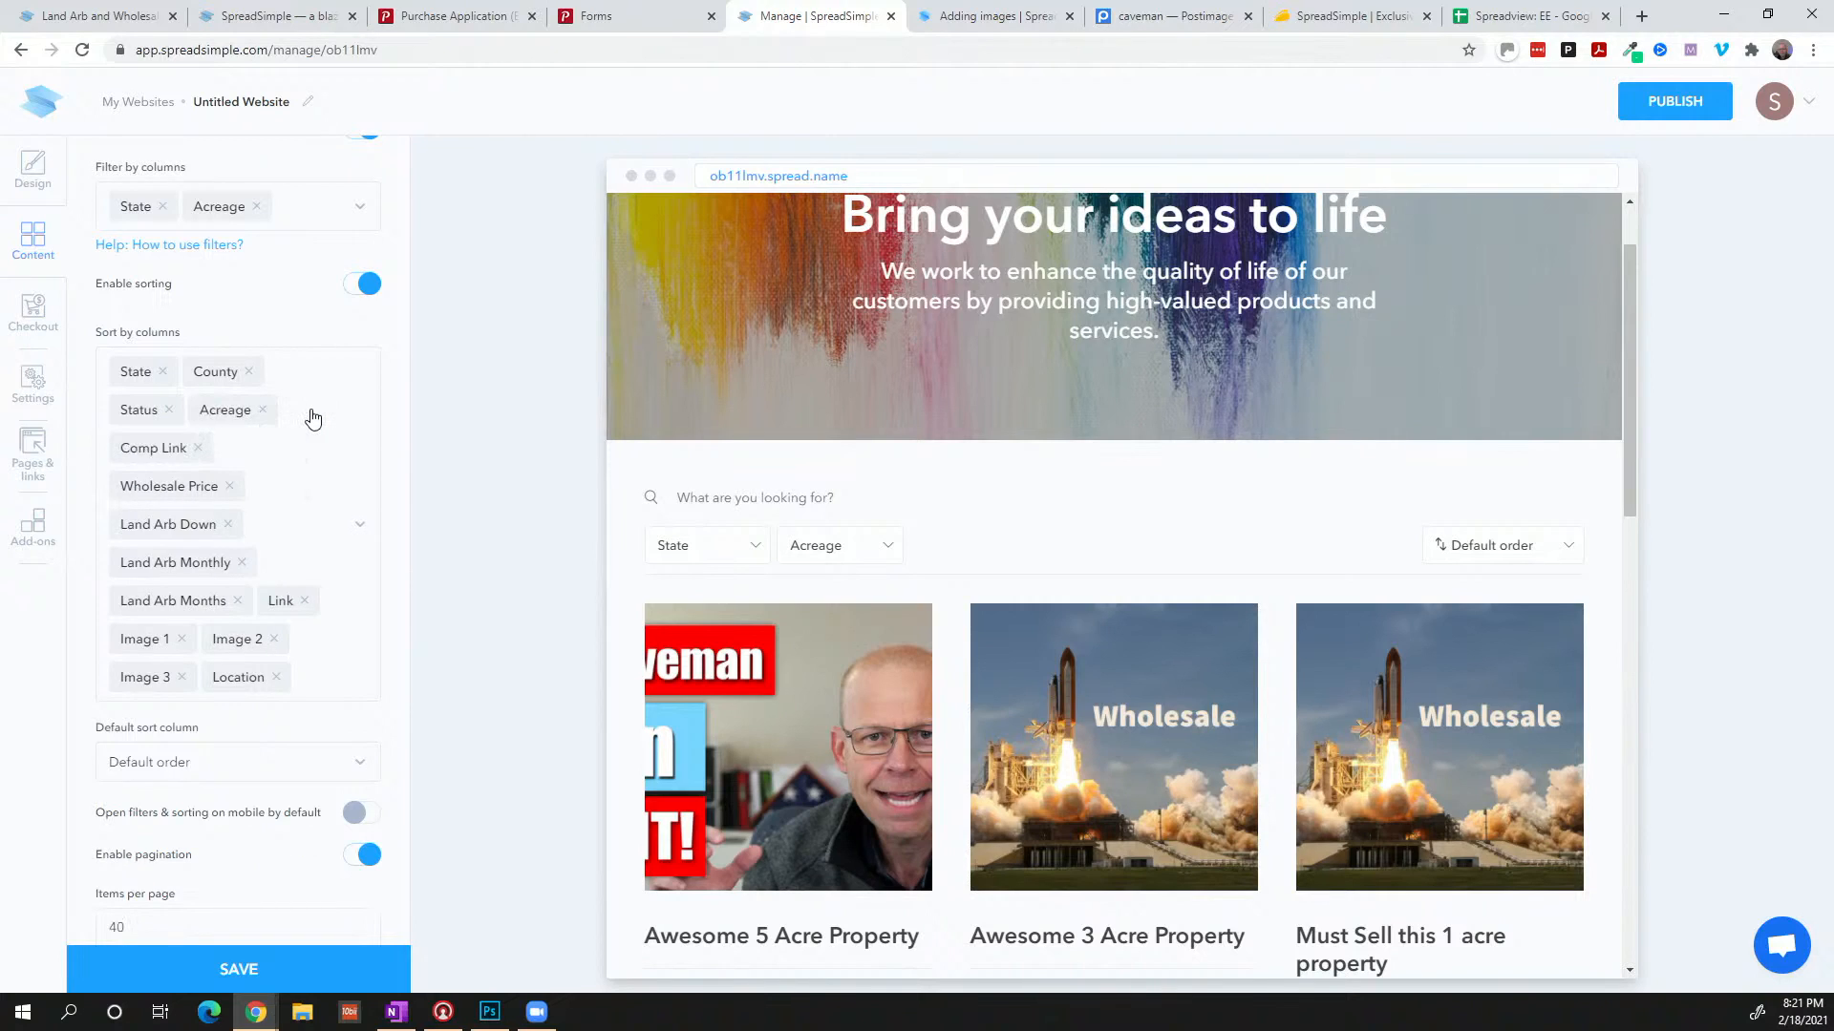
{"action": "left_click", "coordinate": [198, 448]}
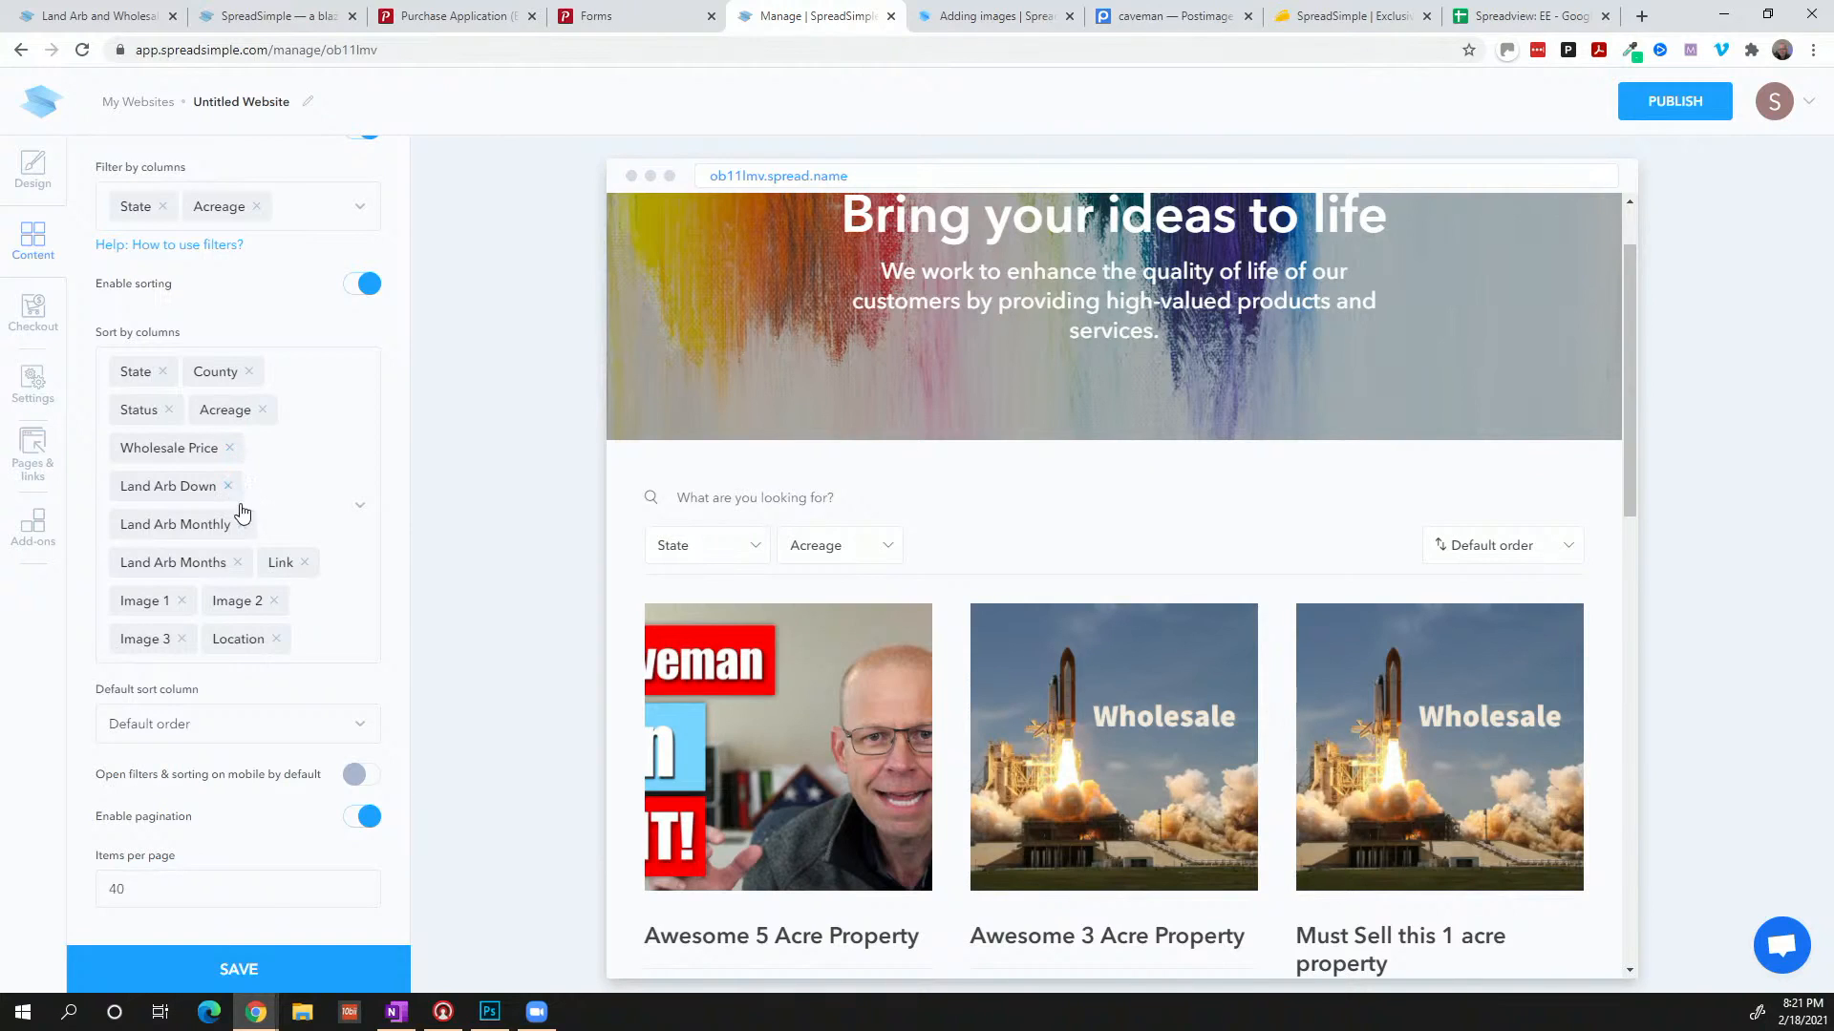
Remove Land Arb Months, Link, Image 1, Image 2, Image 3 and Location from the sort columns and save the website
{"action": "left_click", "coordinate": [237, 564]}
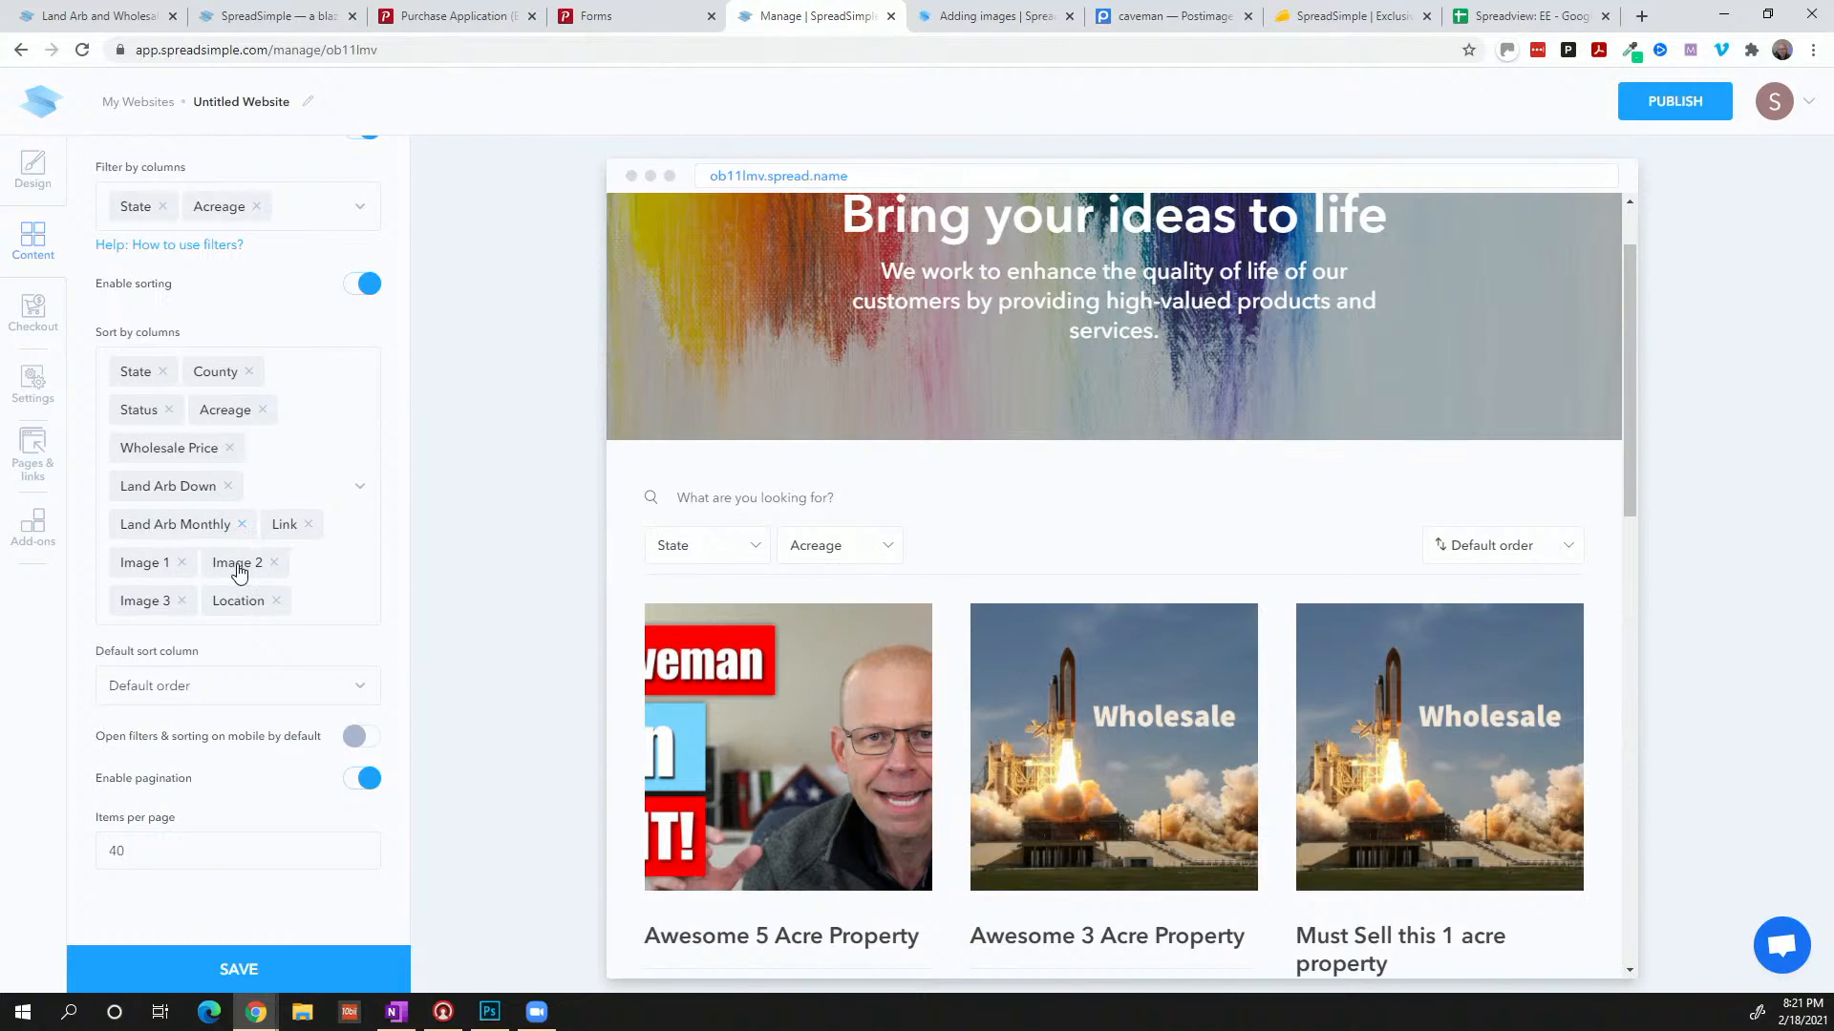
{"action": "left_click", "coordinate": [308, 525]}
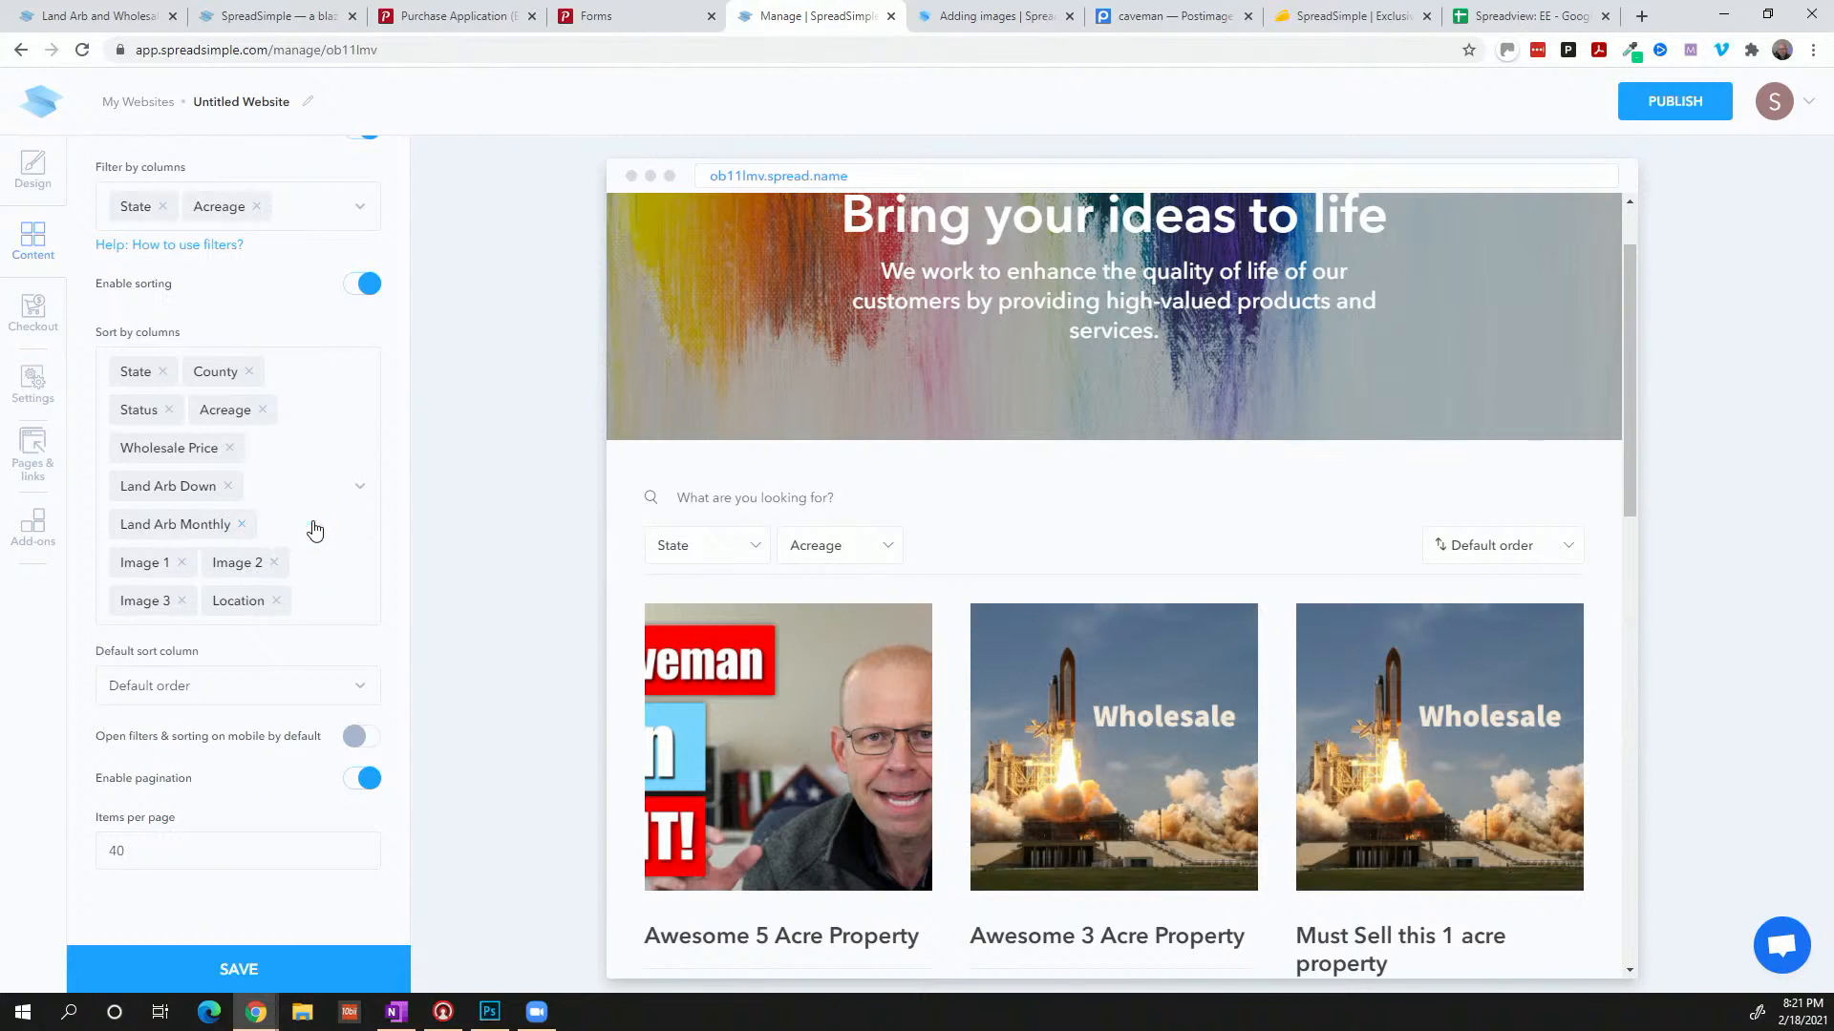
{"action": "left_click", "coordinate": [181, 564]}
{"action": "left_click", "coordinate": [181, 563]}
{"action": "left_click", "coordinate": [182, 564]}
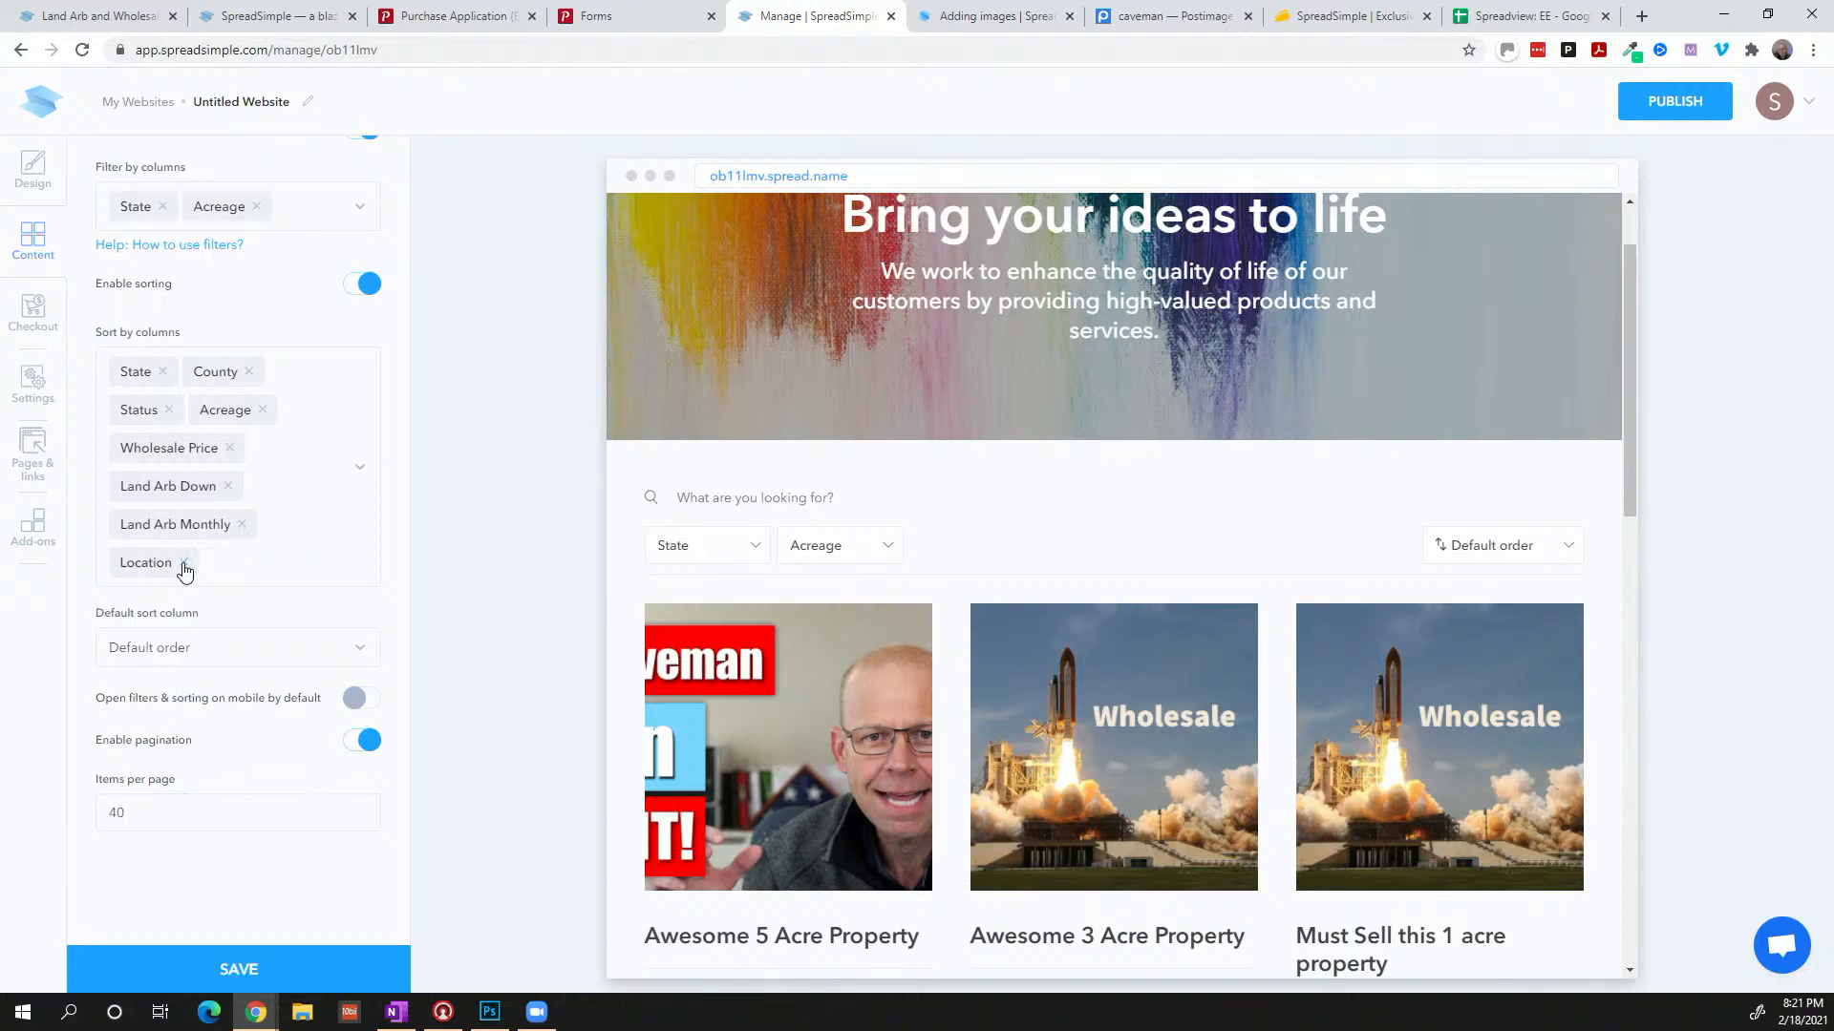
{"action": "left_click", "coordinate": [182, 564]}
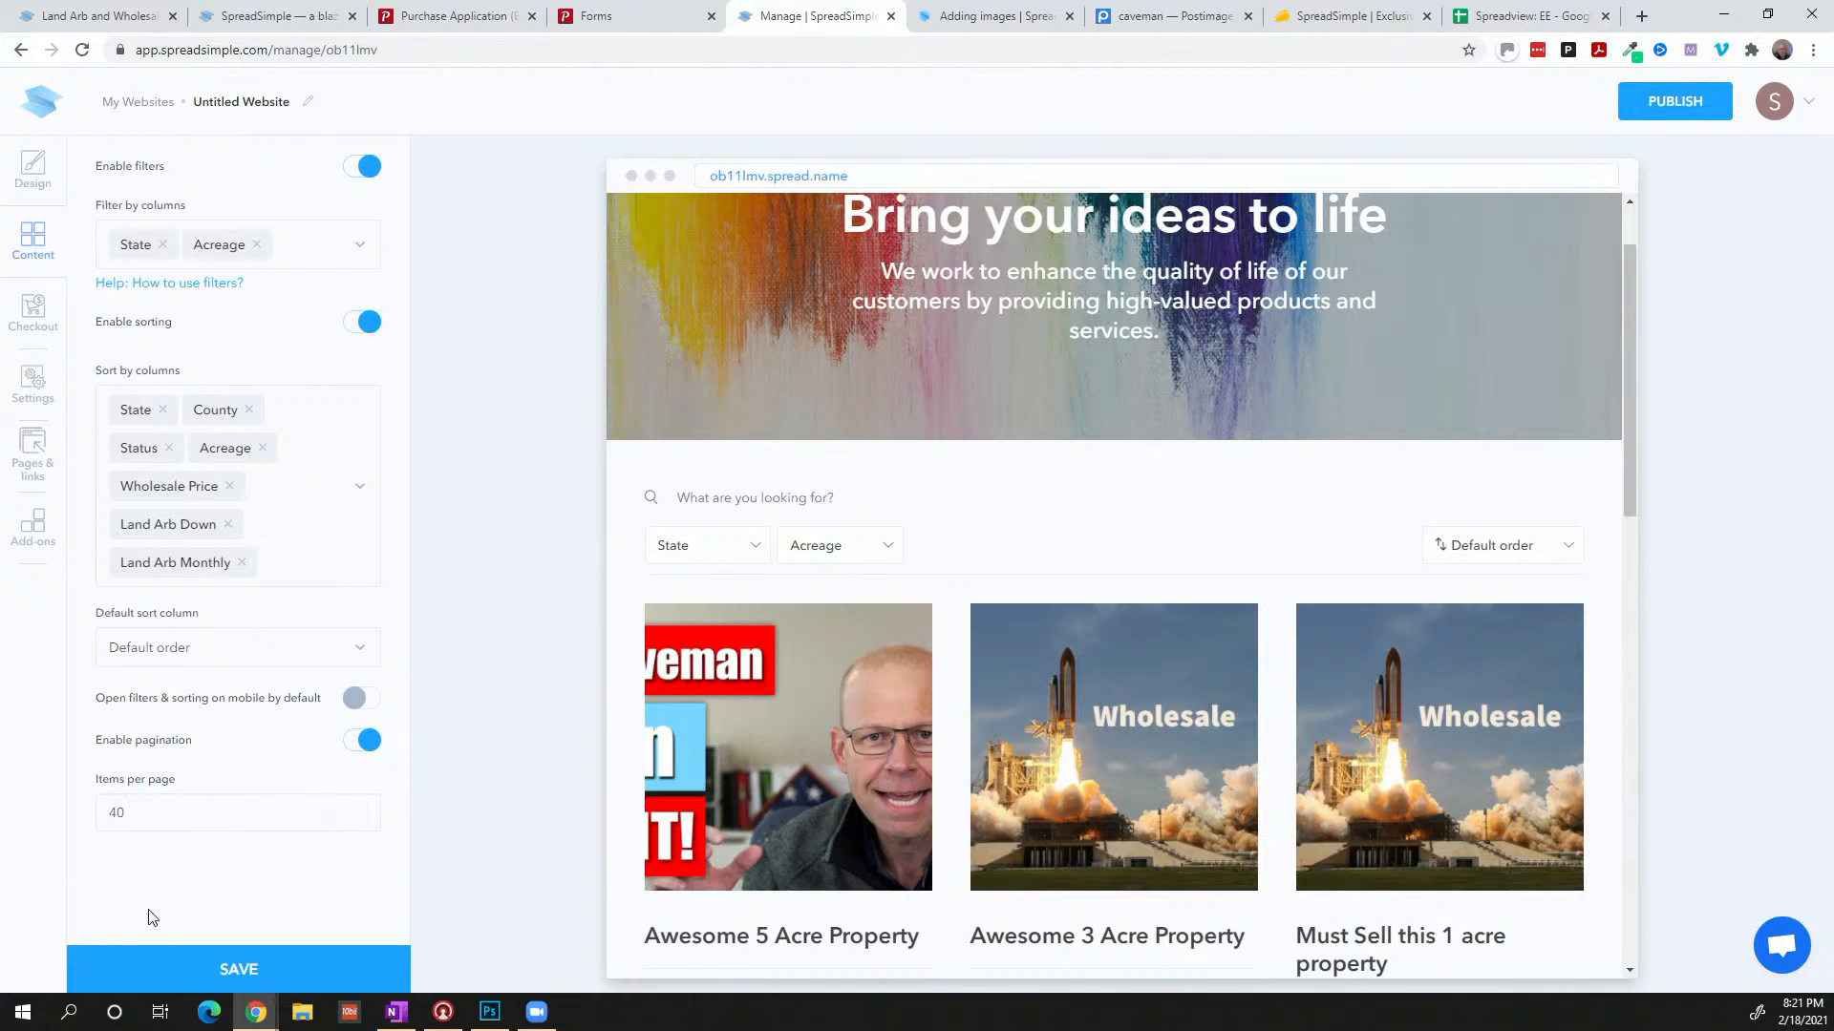
{"action": "left_click", "coordinate": [157, 965]}
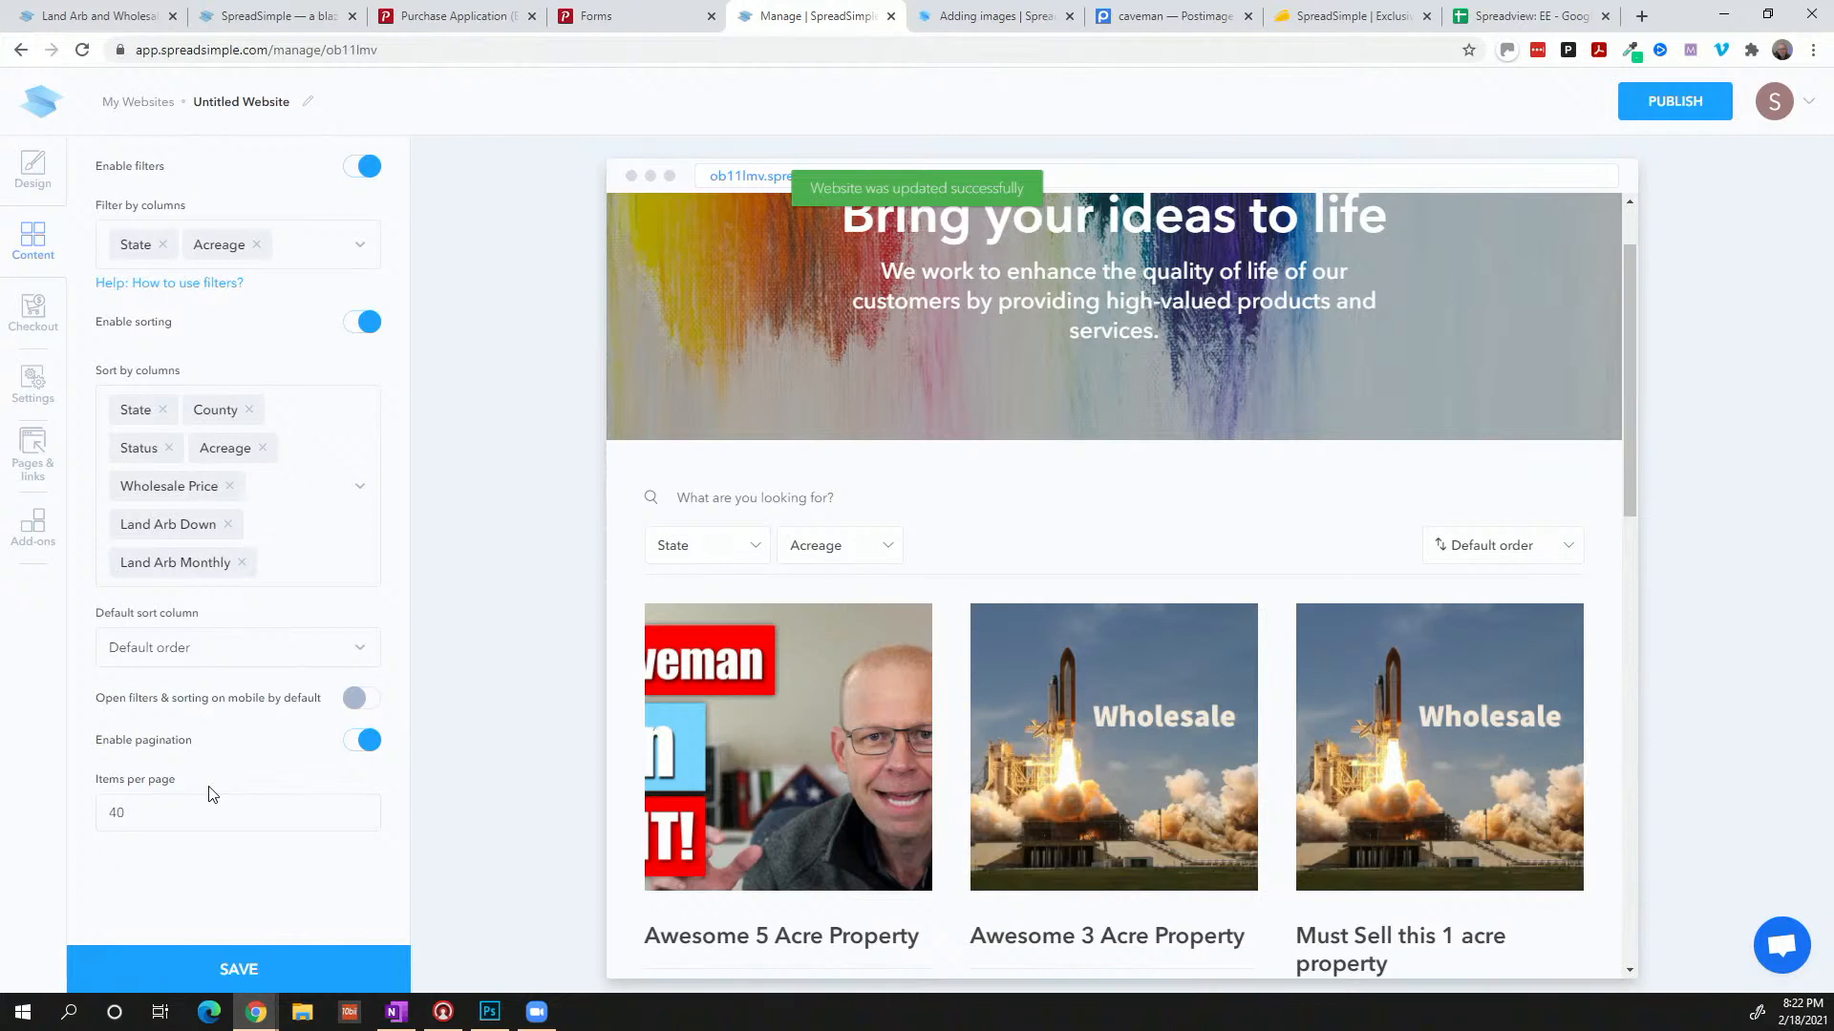
Review the content settings and the site preview's header headline, search, filter and sorting controls
{"action": "scroll", "coordinate": [255, 731], "scroll_direction": "up", "scroll_amount": 8}
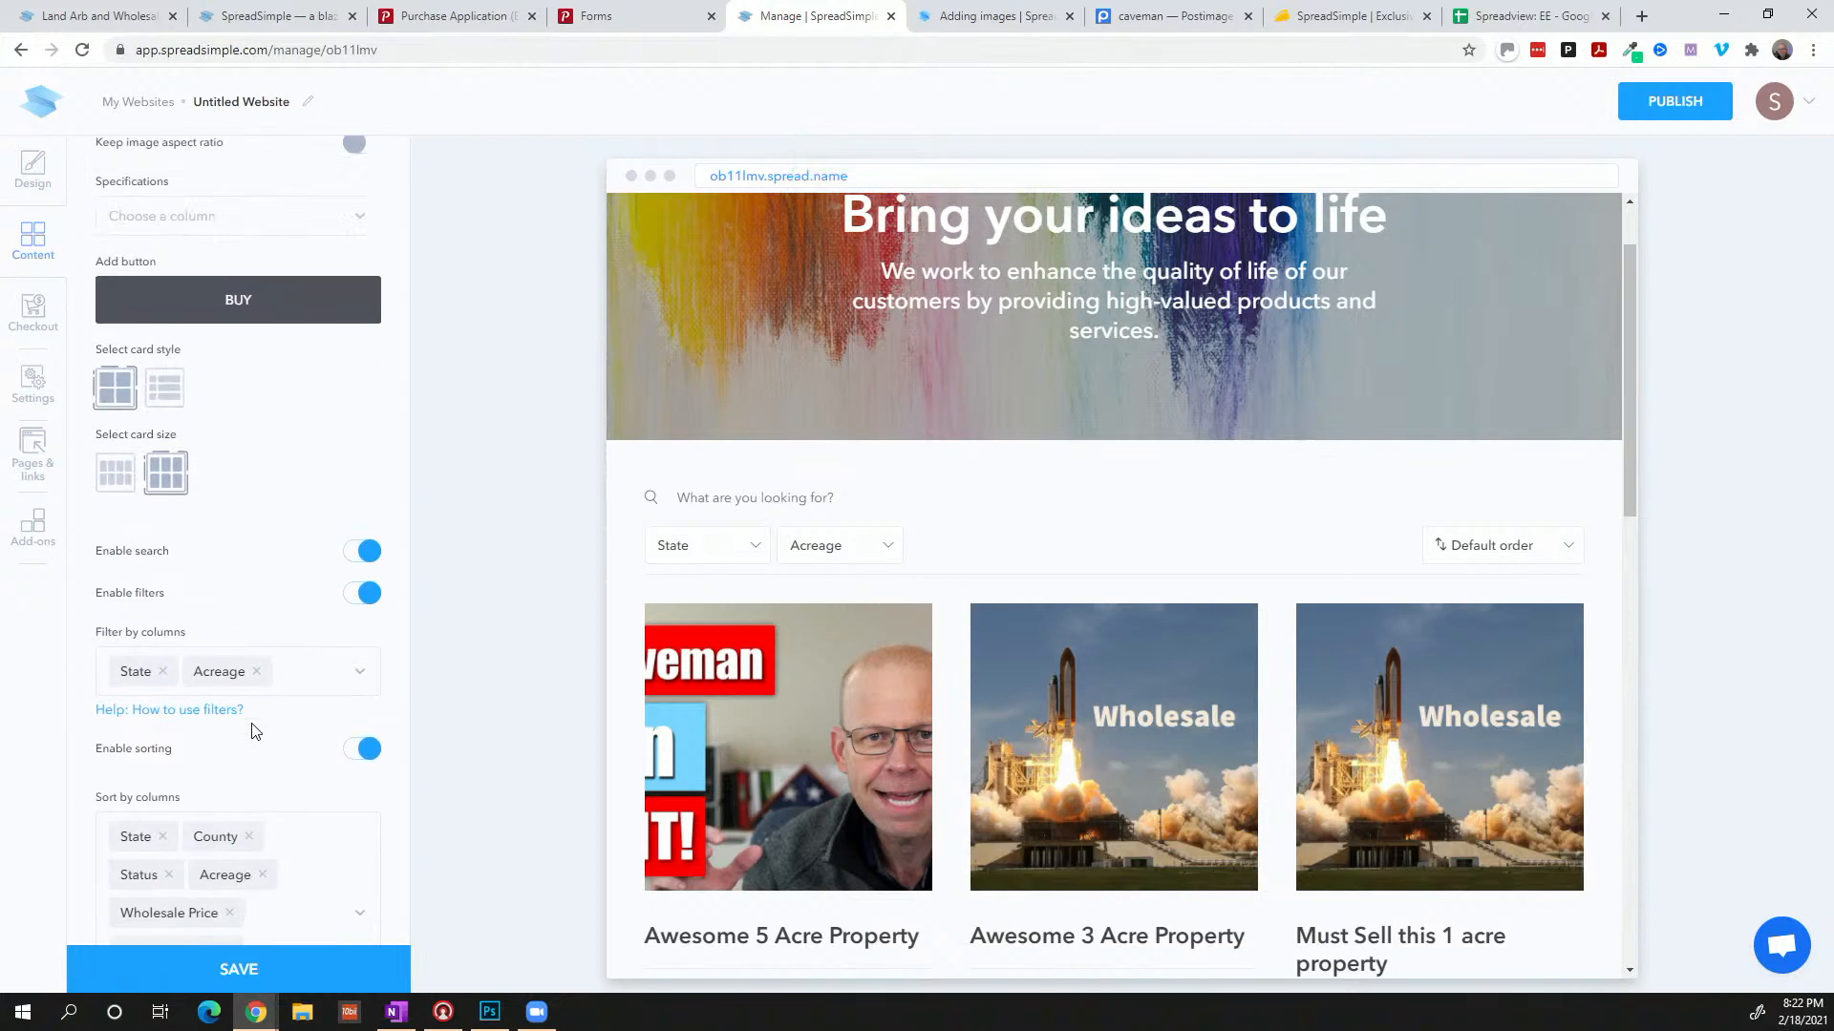
{"action": "scroll", "coordinate": [908, 546], "scroll_direction": "up", "scroll_amount": 1}
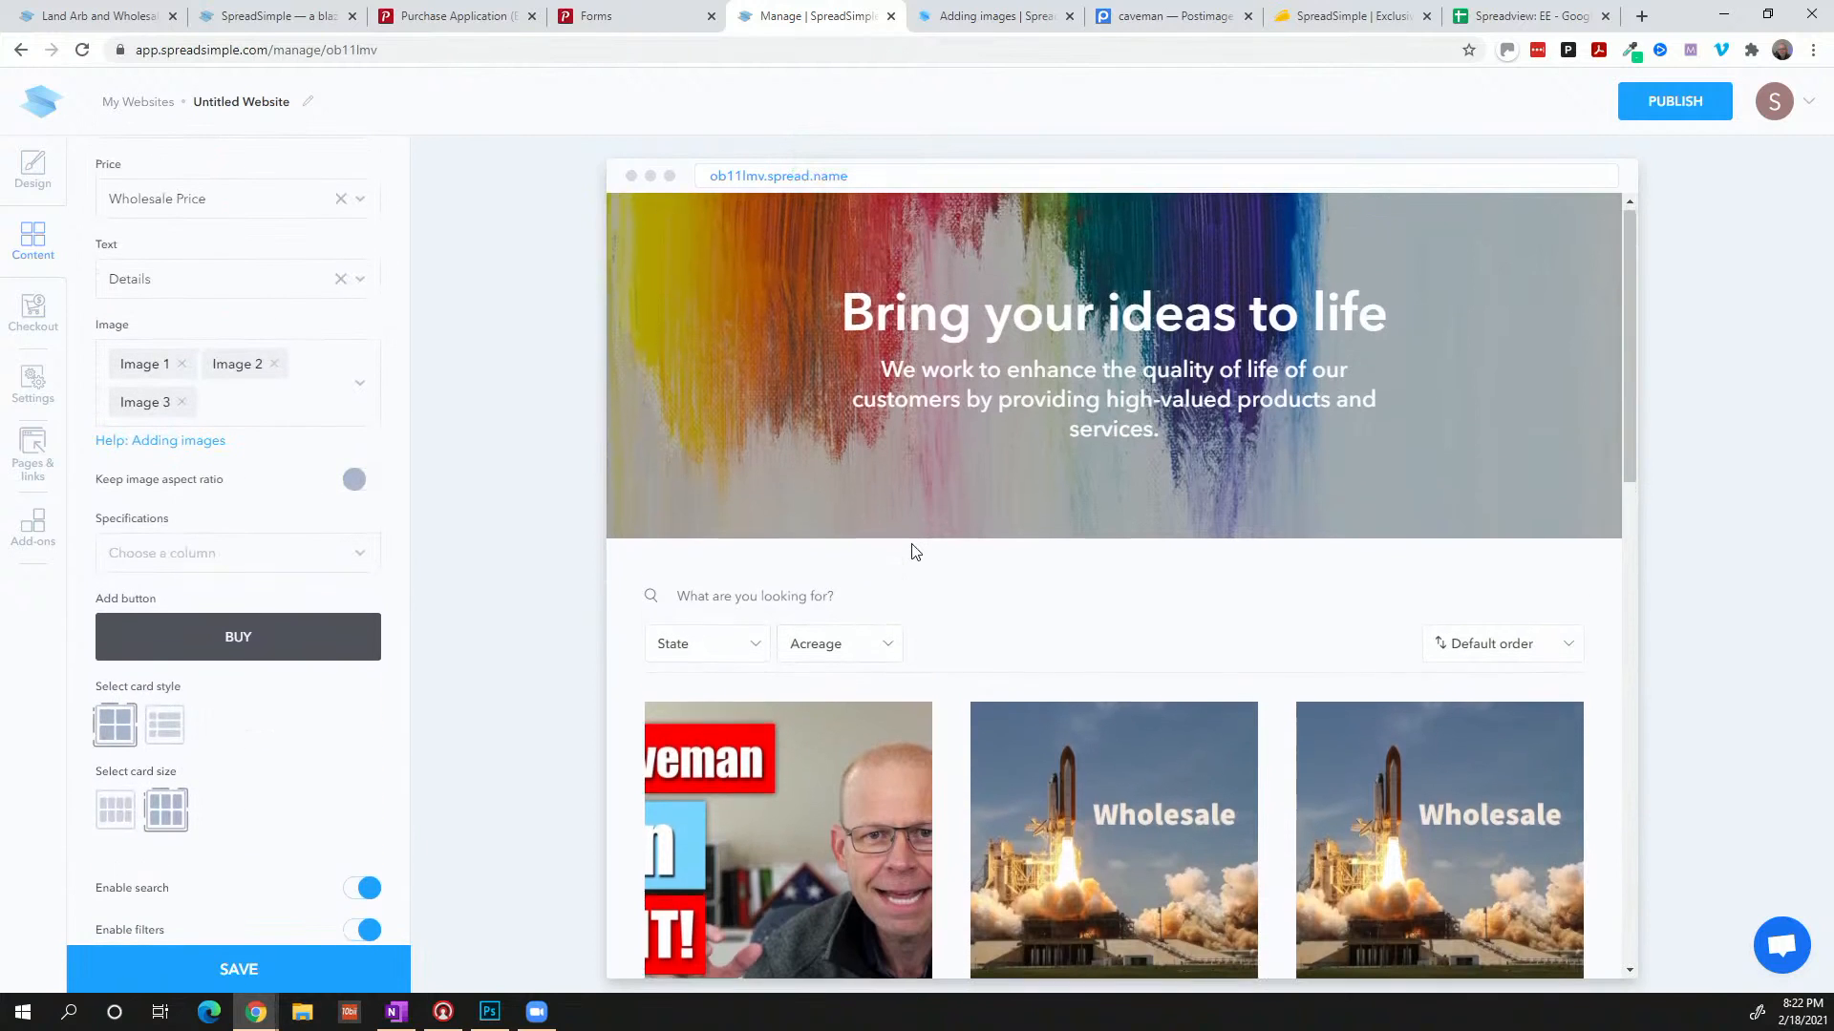
{"action": "scroll", "coordinate": [1171, 741], "scroll_direction": "down", "scroll_amount": 1}
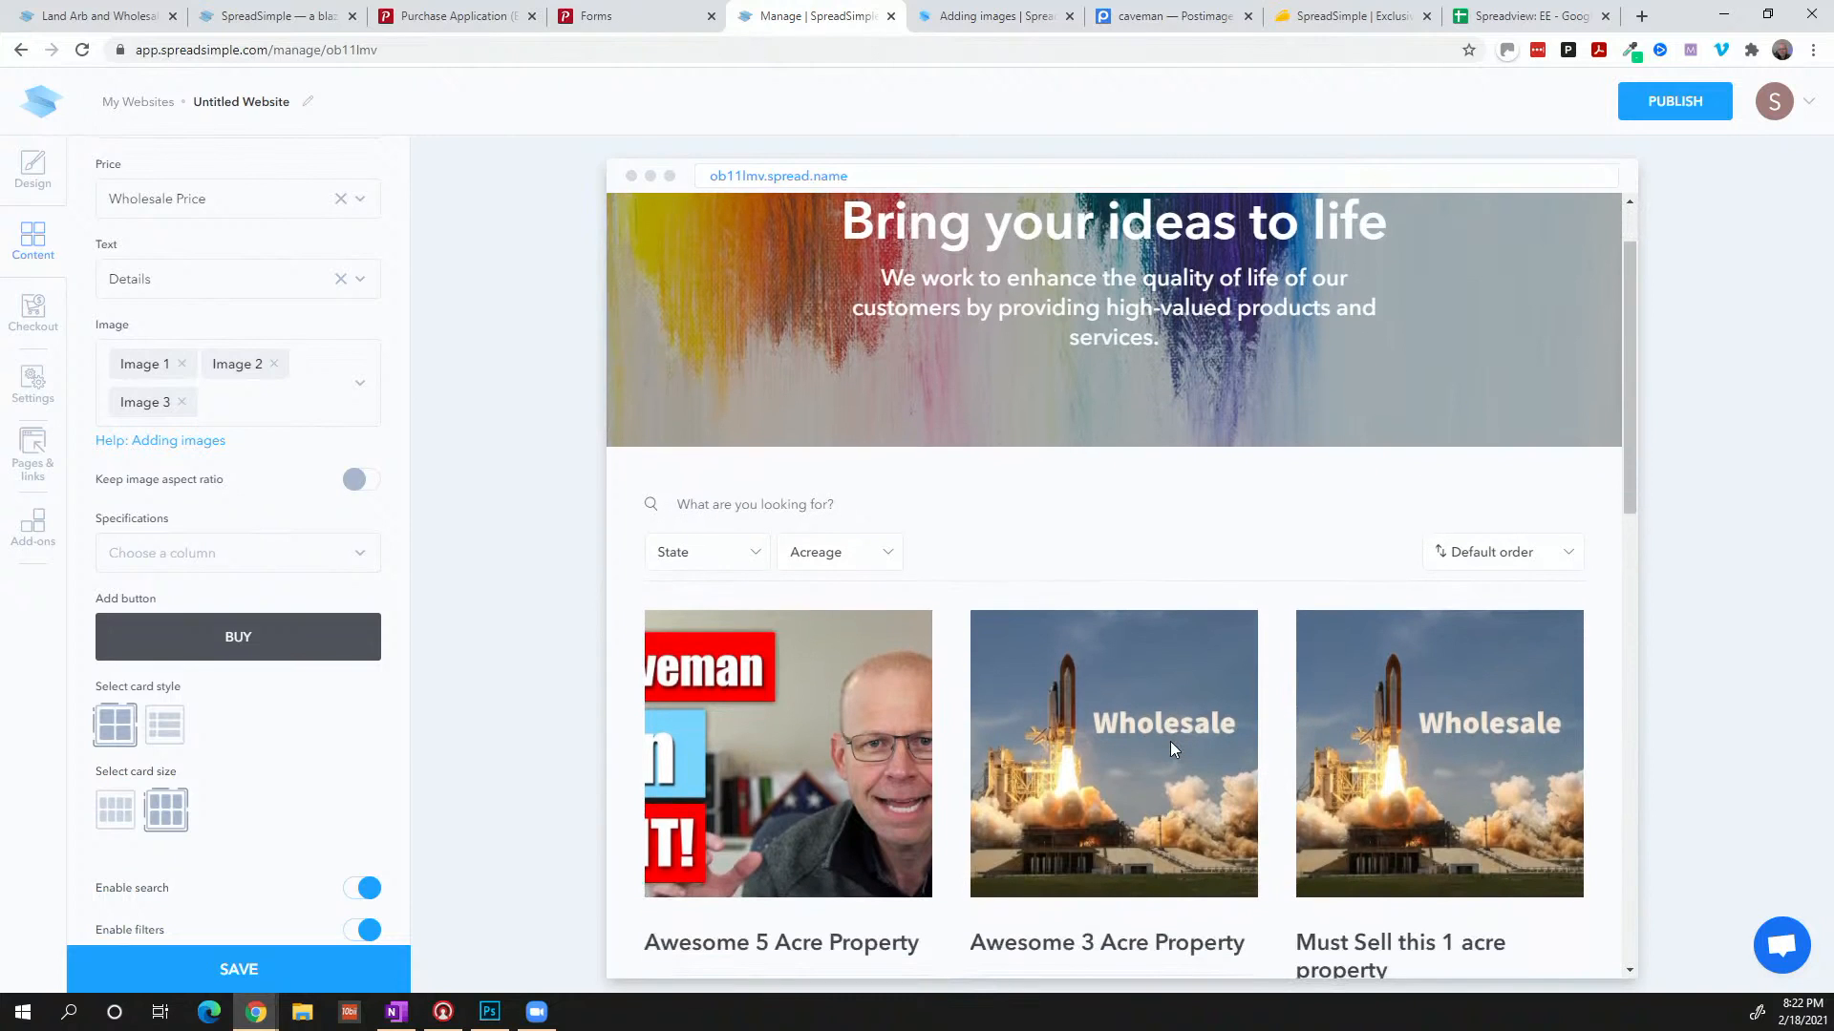
{"action": "scroll", "coordinate": [1166, 506], "scroll_direction": "up", "scroll_amount": 1}
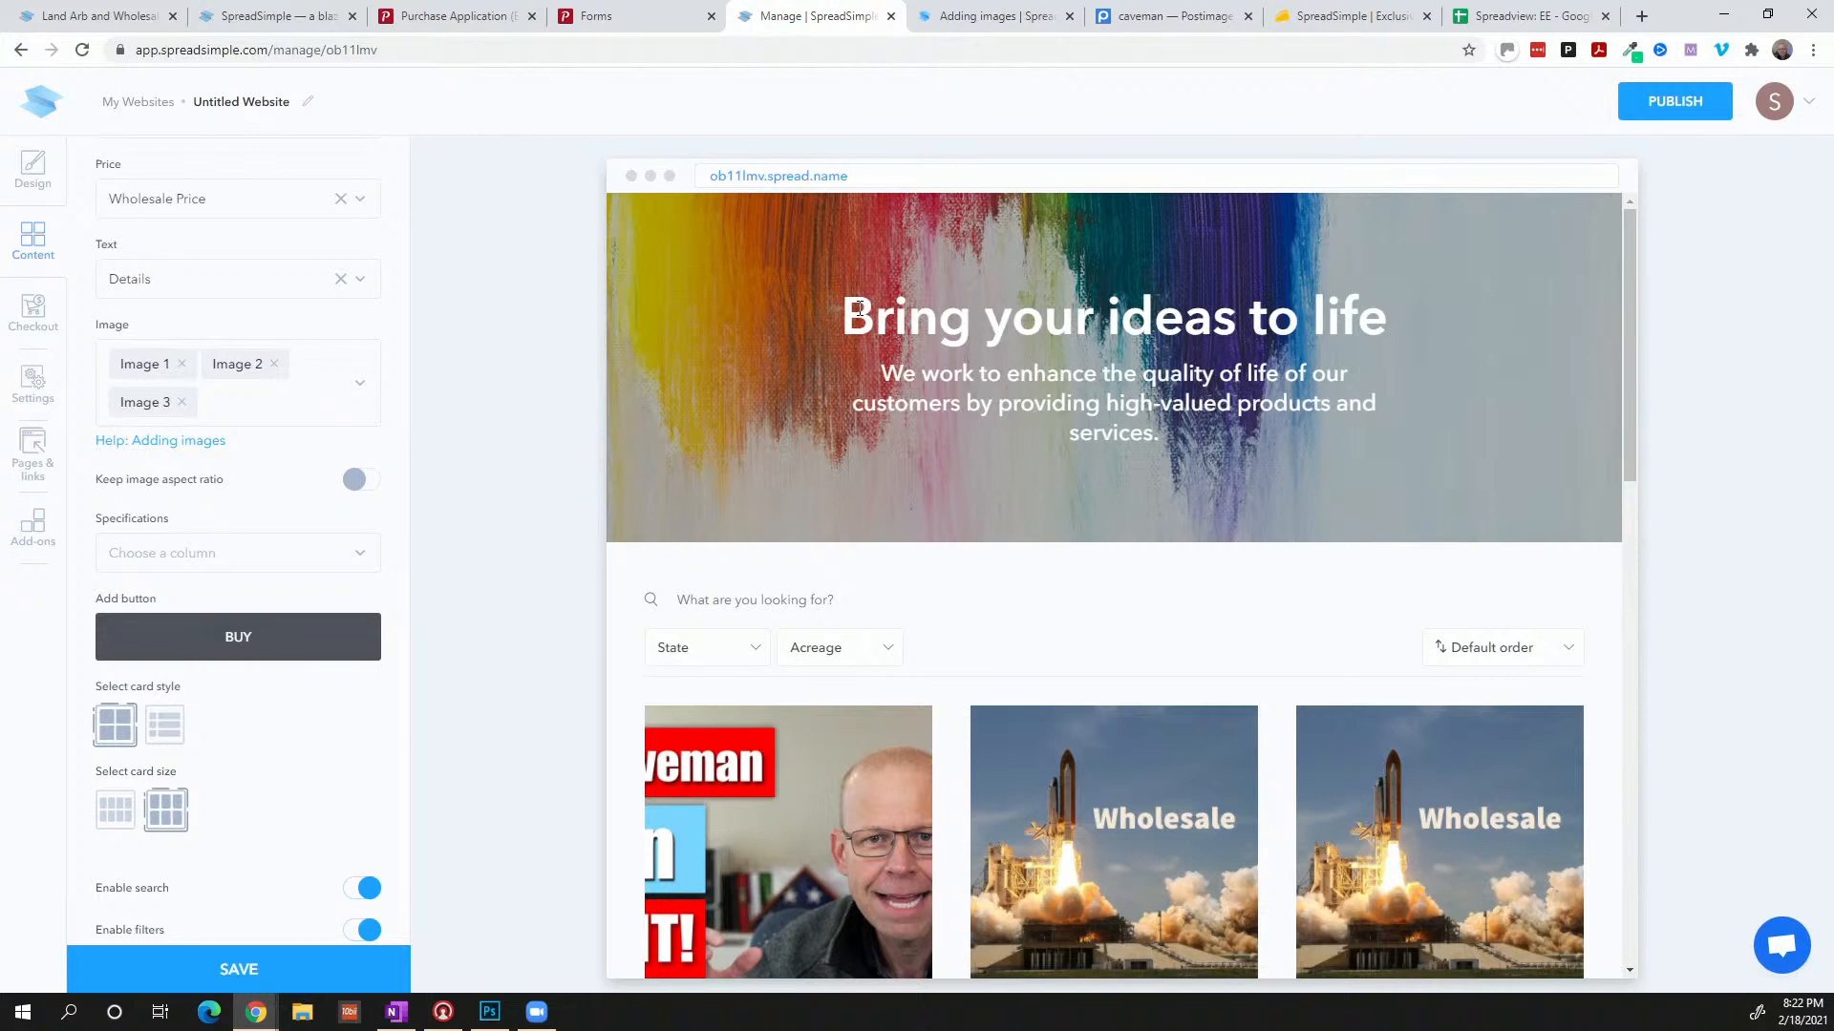
{"action": "left_click_drag", "start_coordinate": [848, 312], "coordinate": [1357, 318]}
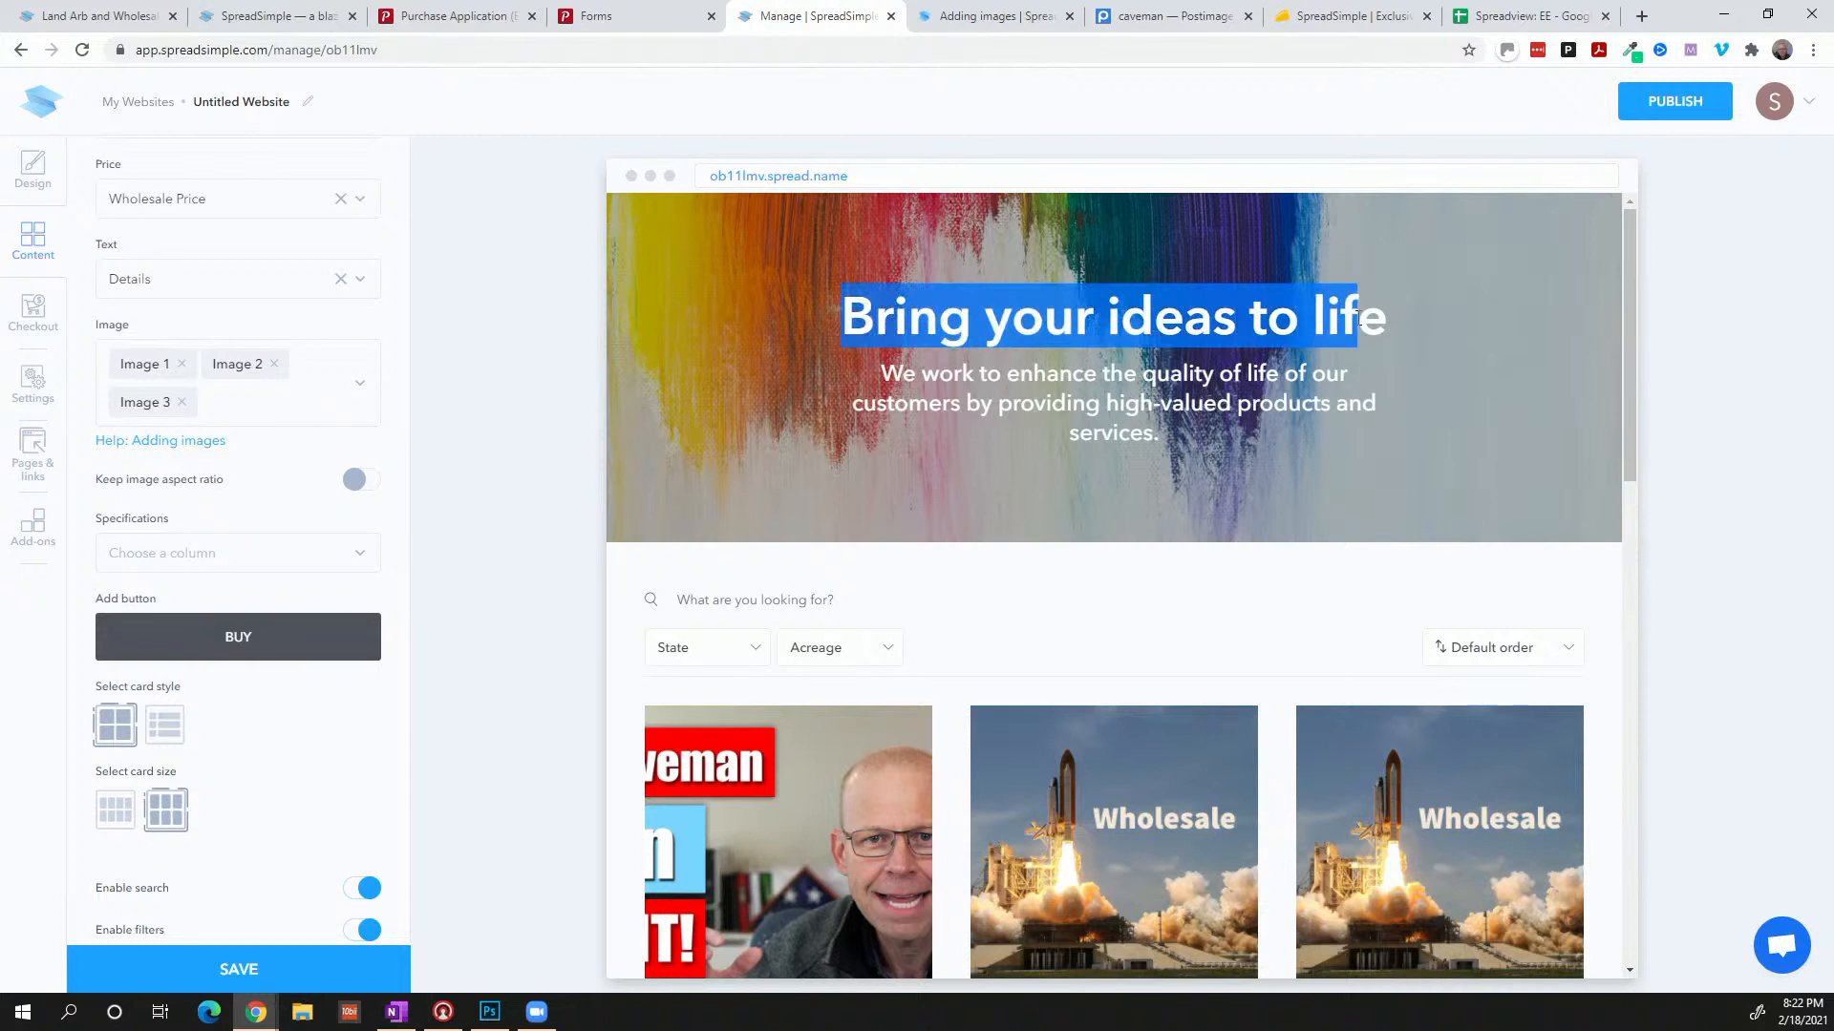
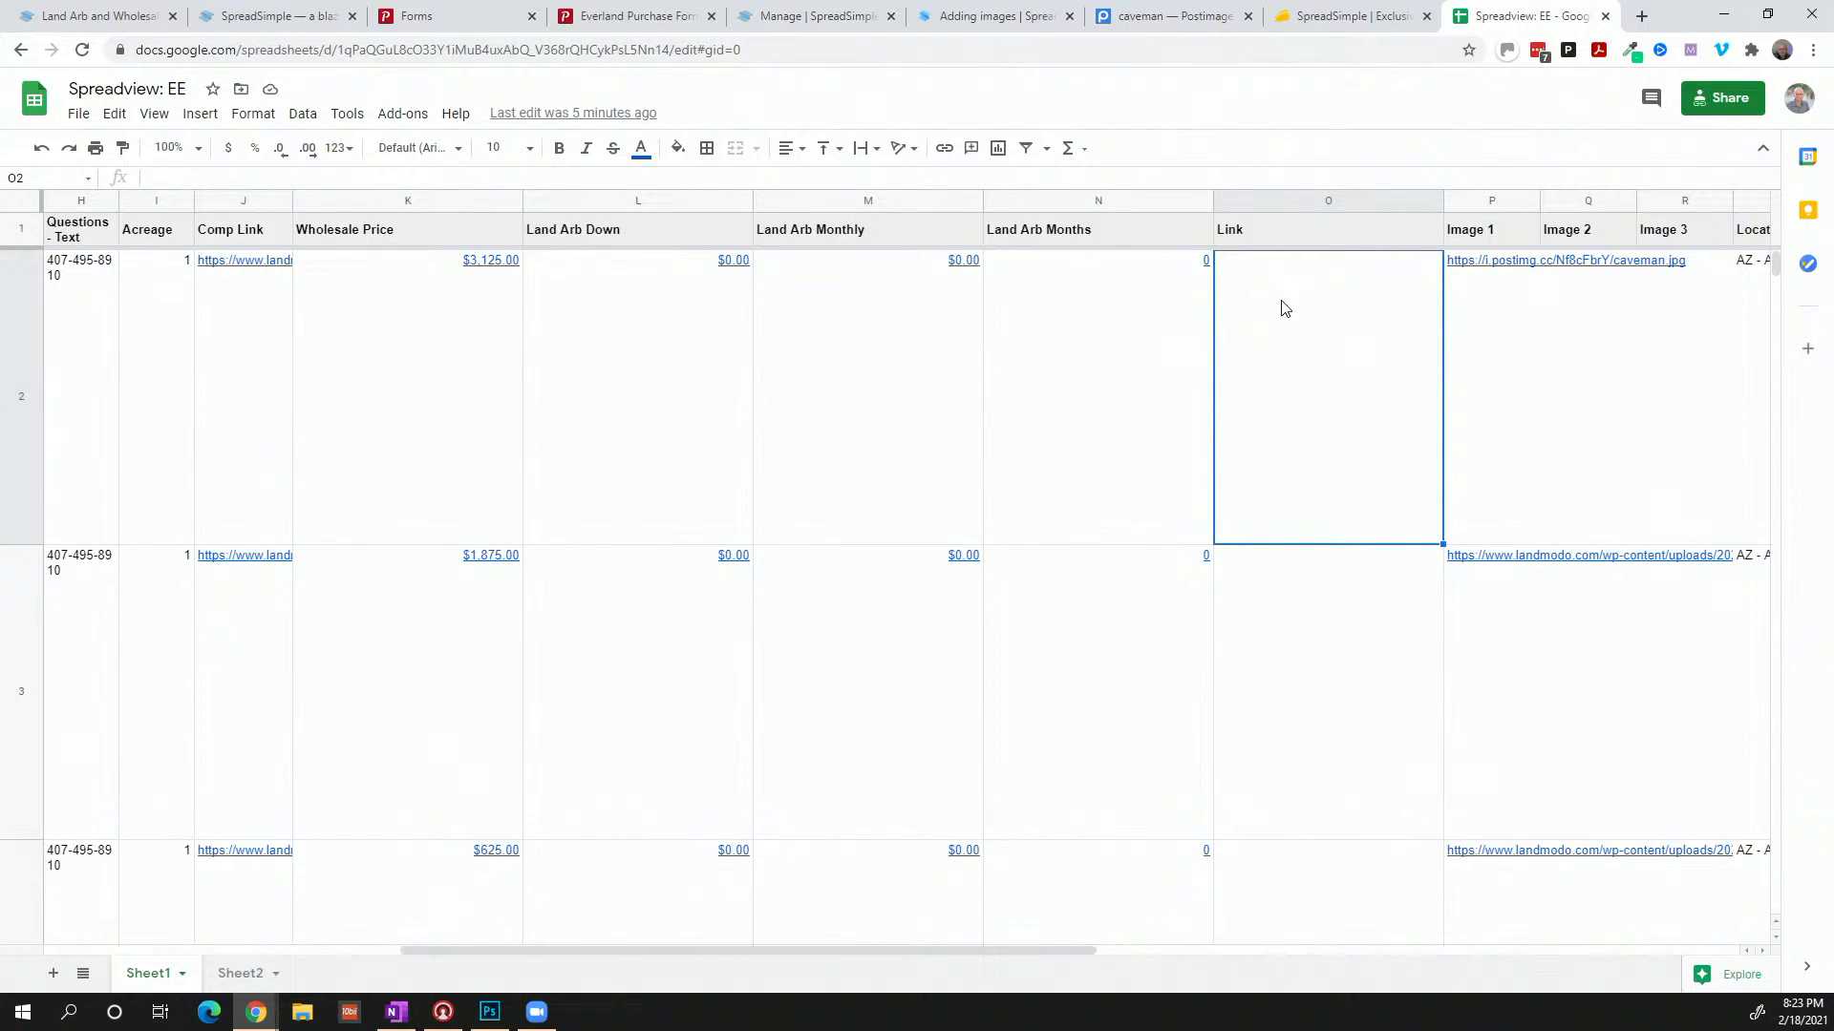
{"action": "type", "text": "https://ee.processmodo.com/everland-purchase-form/"}
{"action": "double_click", "coordinate": [1285, 307]}
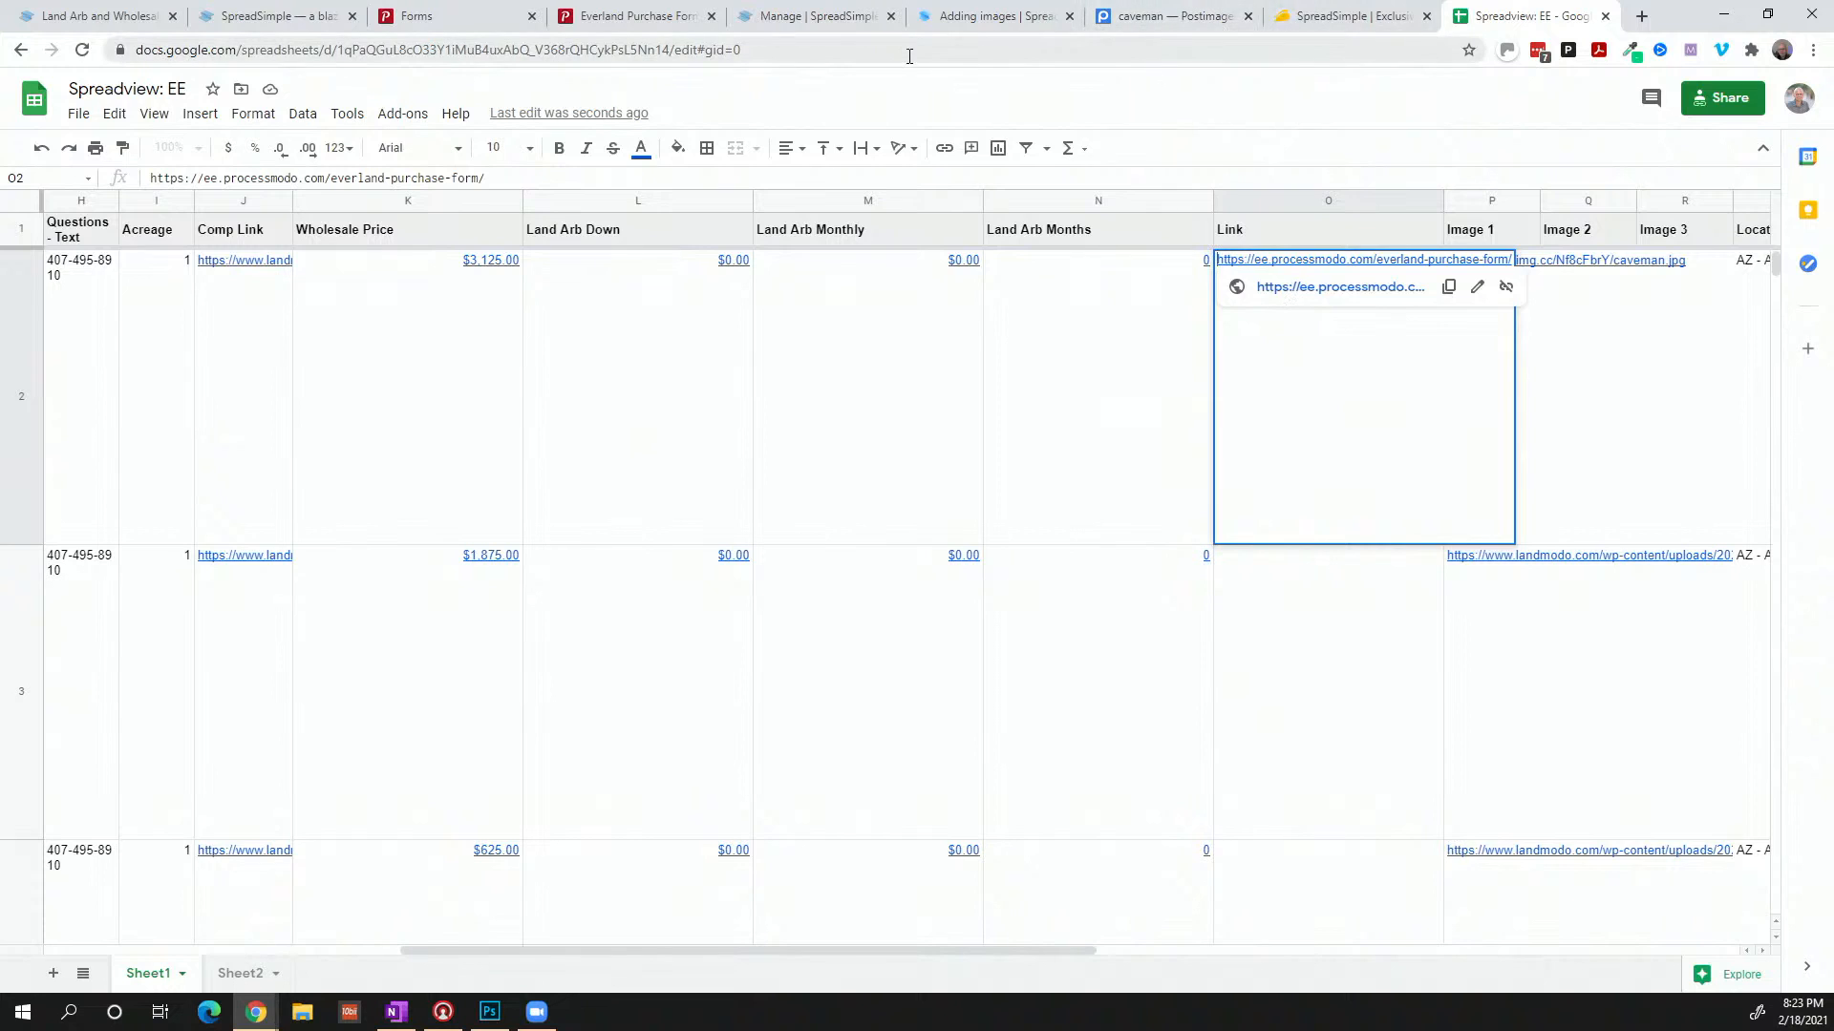
Switch to the Everland Purchase Form page and check its Sale Type field
{"action": "left_click", "coordinate": [660, 27]}
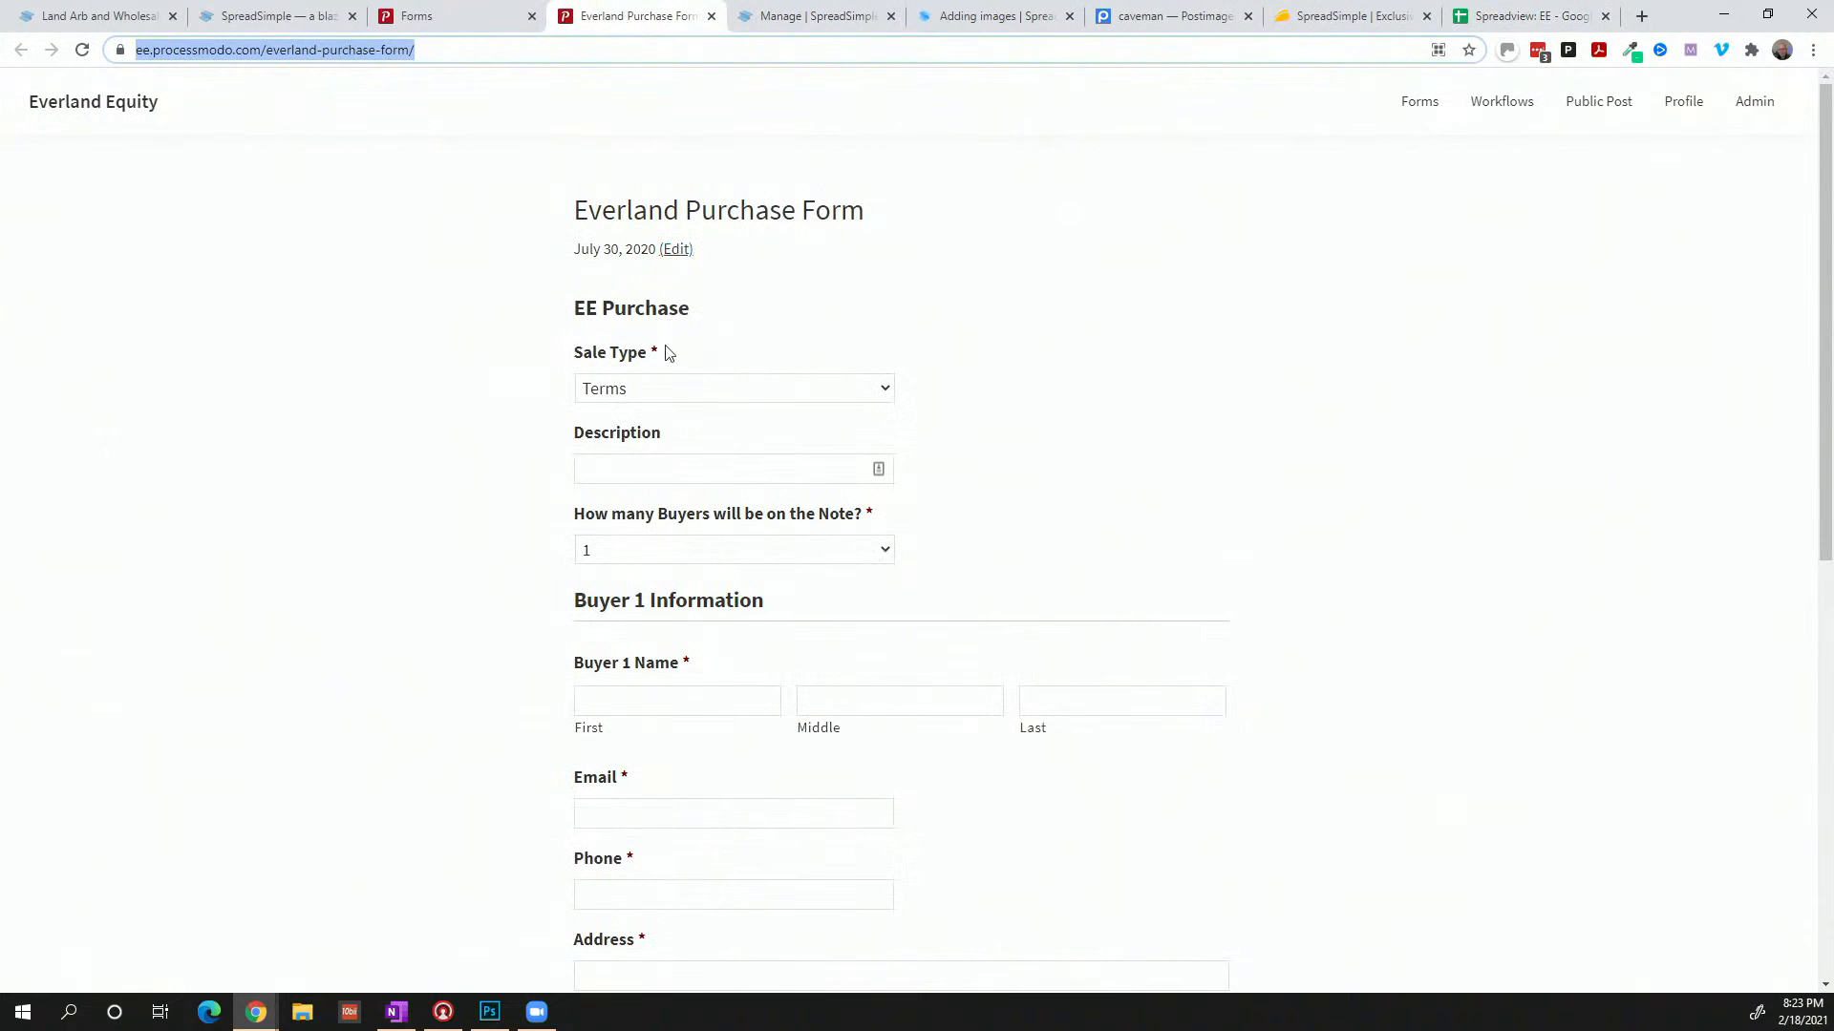
{"action": "left_click", "coordinate": [666, 402]}
{"action": "left_click", "coordinate": [663, 397]}
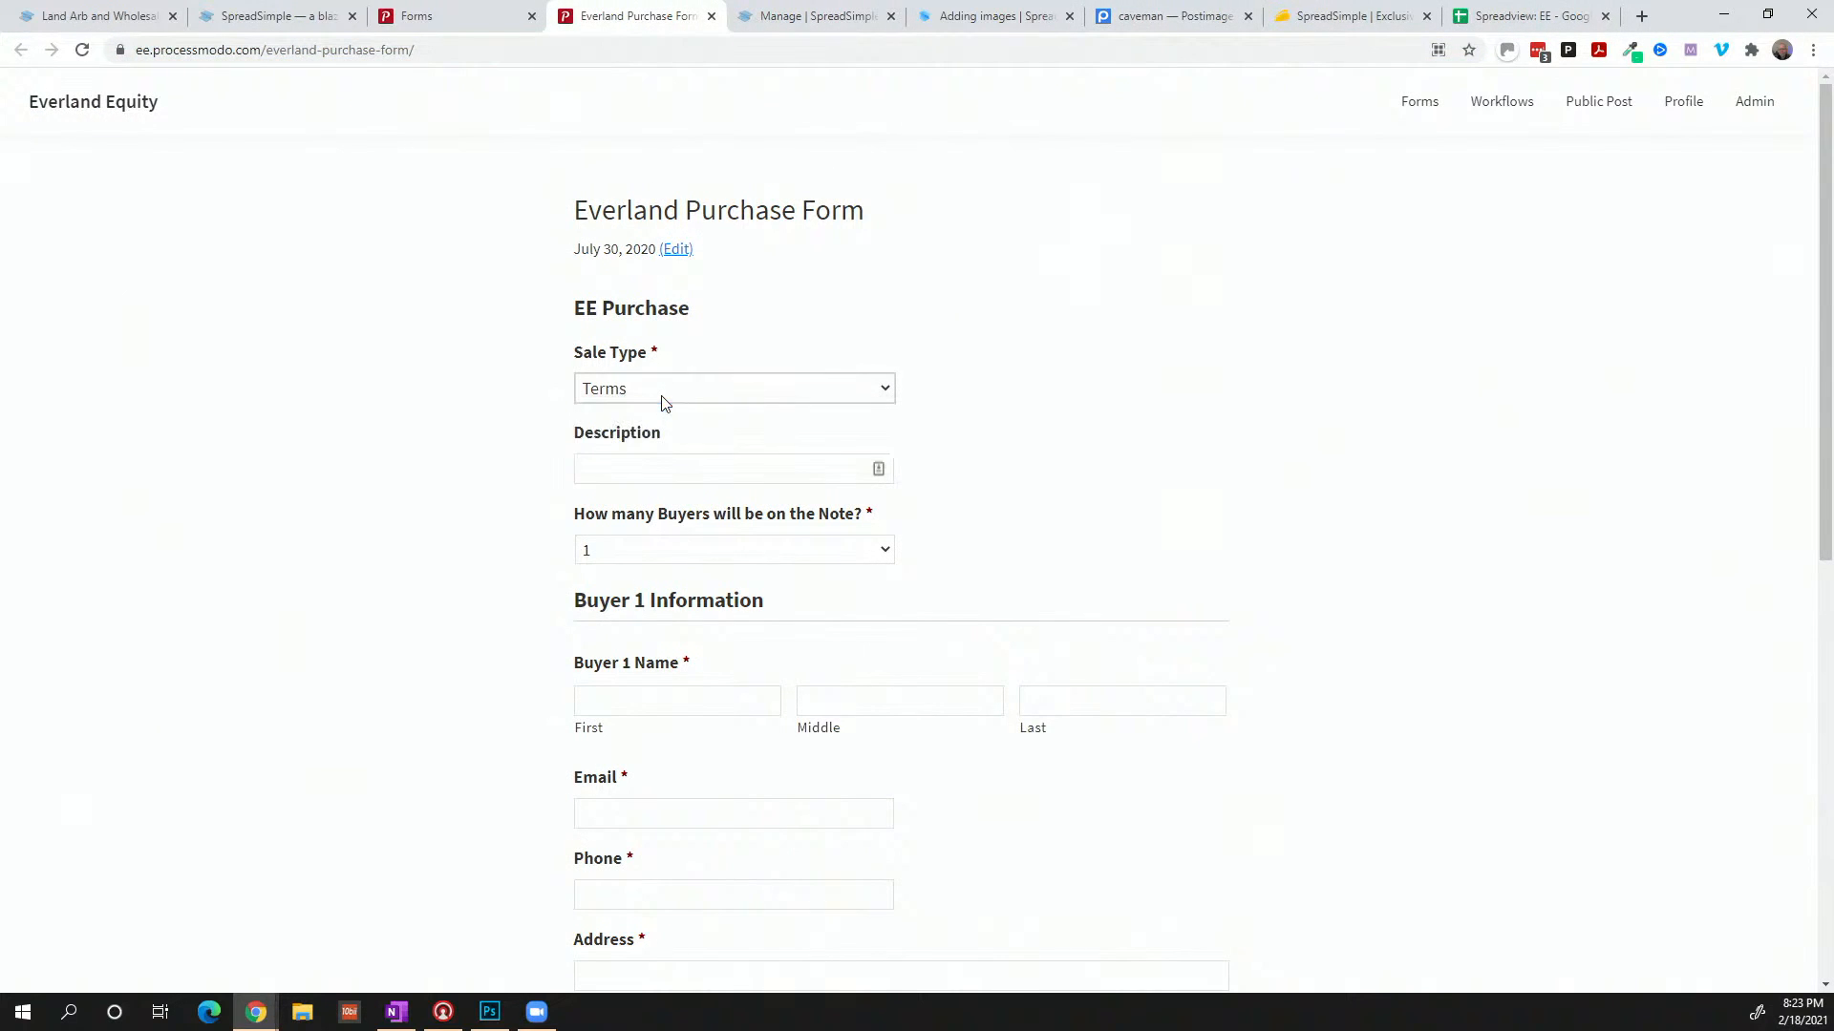
Examine the purchase form's buyer information, address, payment amount and credit card fields
{"action": "left_click", "coordinate": [644, 475]}
{"action": "left_click", "coordinate": [499, 476]}
{"action": "scroll", "coordinate": [614, 471], "scroll_direction": "down", "scroll_amount": 1}
{"action": "scroll", "coordinate": [616, 471], "scroll_direction": "down", "scroll_amount": 5}
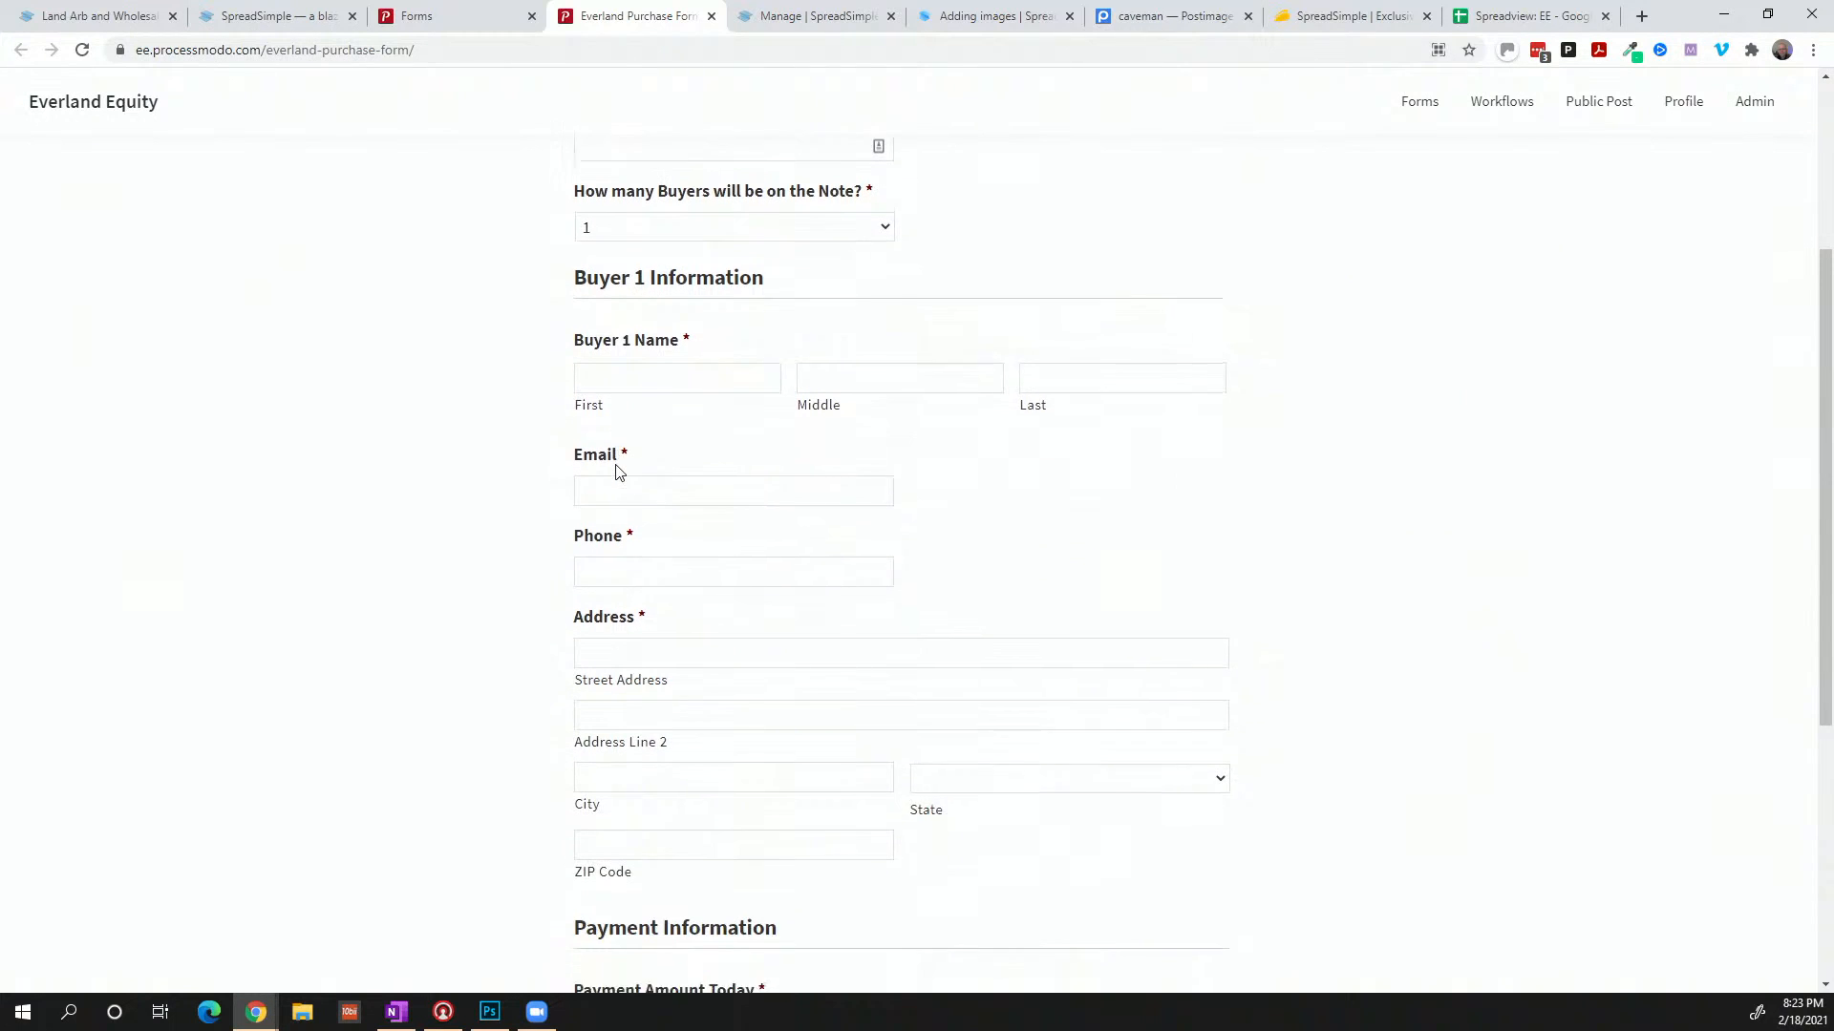
{"action": "scroll", "coordinate": [616, 471], "scroll_direction": "down", "scroll_amount": 2}
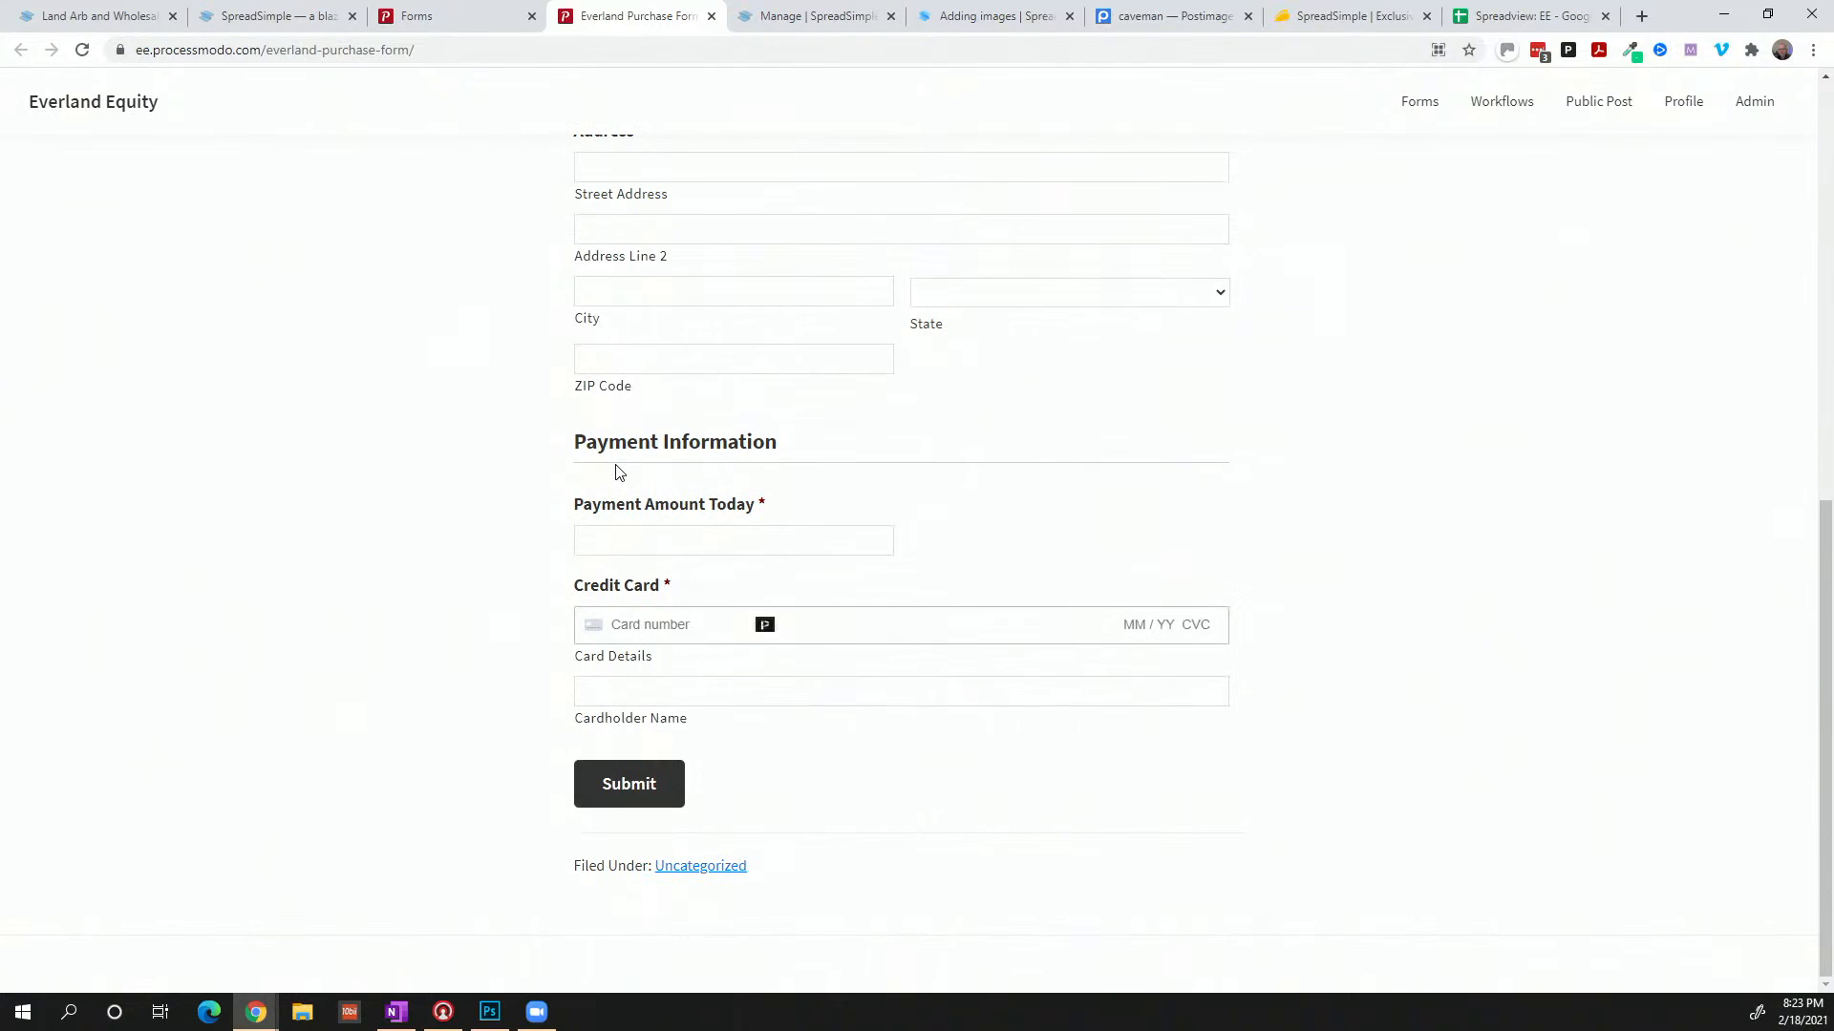
{"action": "scroll", "coordinate": [616, 471], "scroll_direction": "up", "scroll_amount": 8}
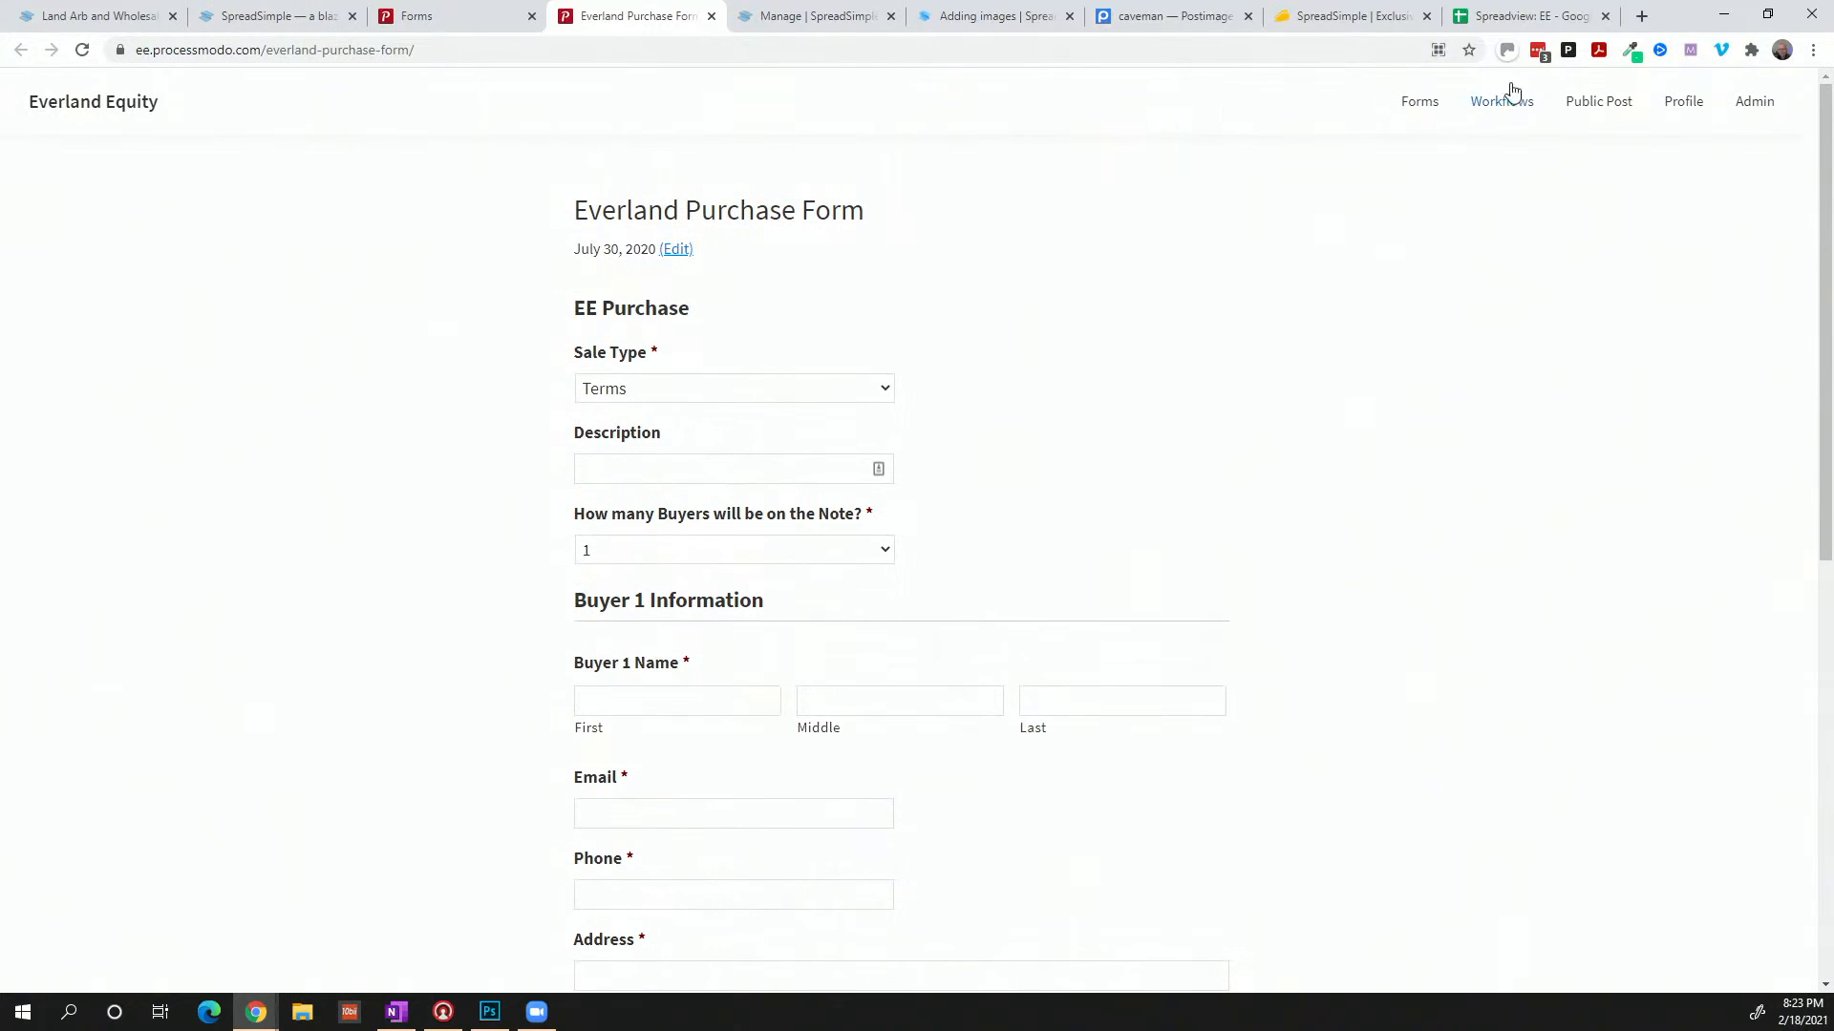
Switch to the SpreadSimple website editor, review the listing cards in the preview and return to the purchase form page
{"action": "mouse_move", "coordinate": [134, 26]}
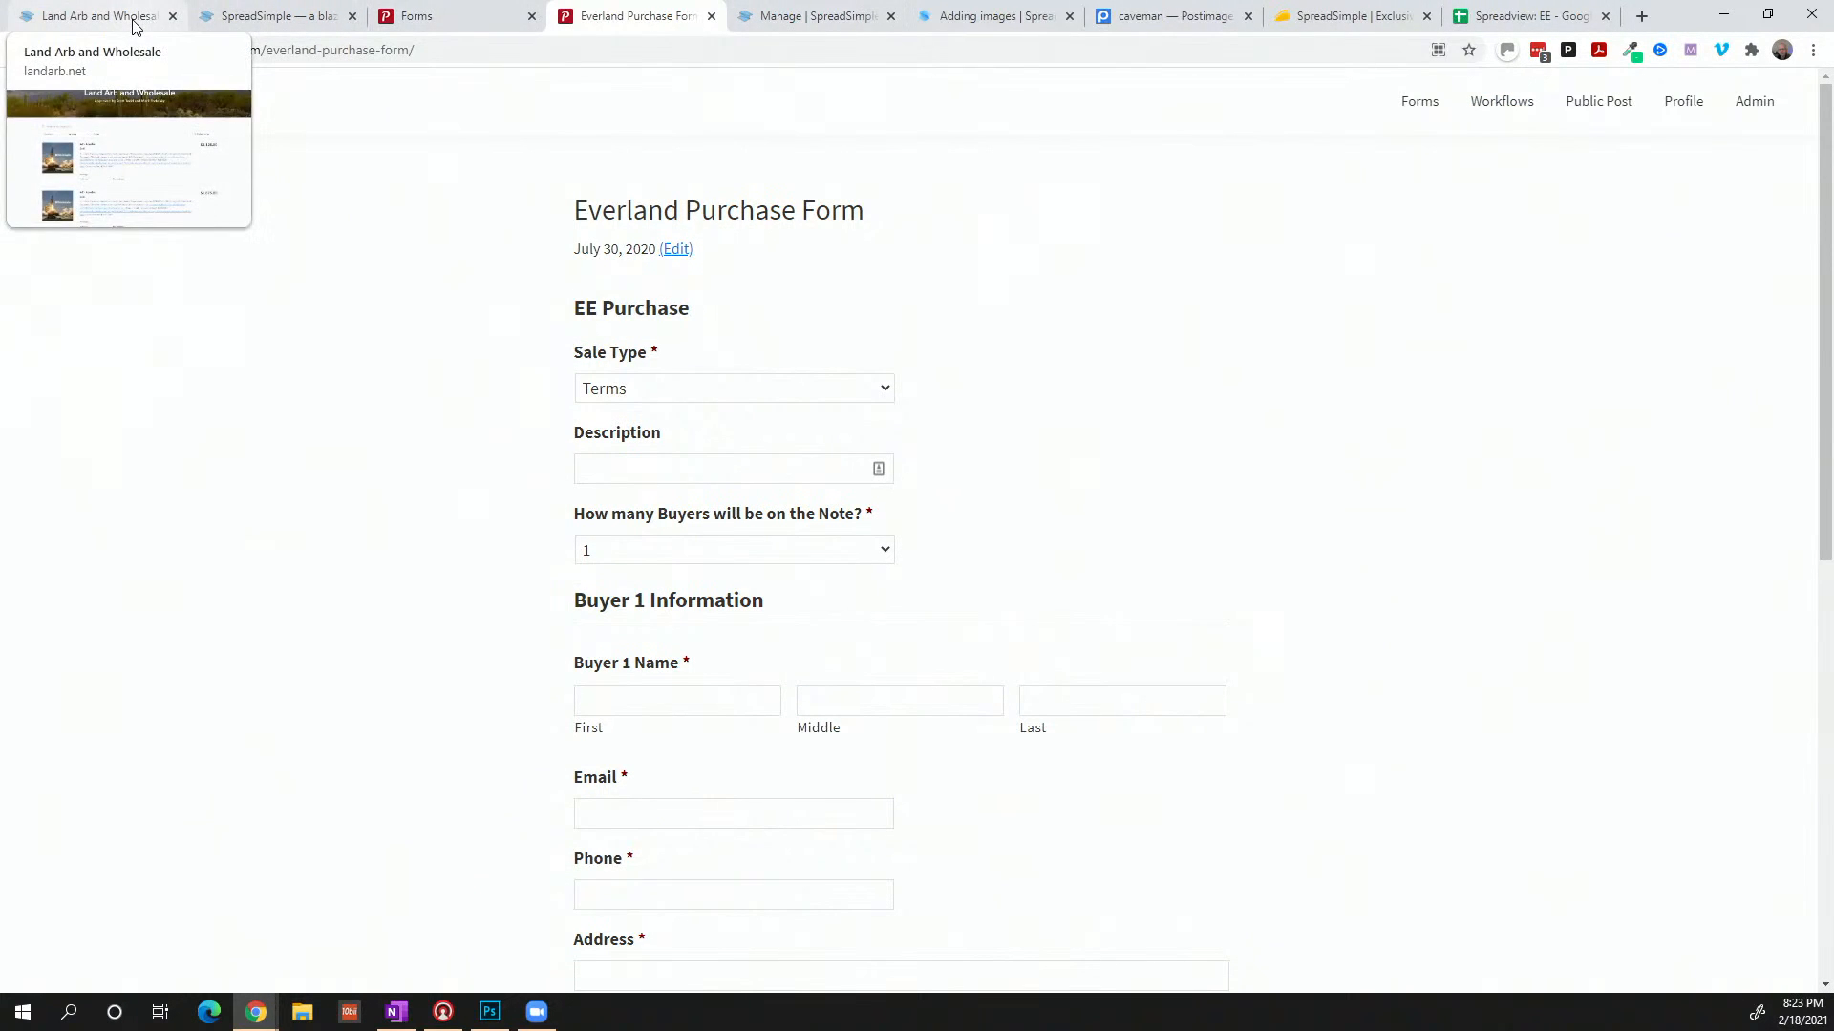
{"action": "left_click", "coordinate": [803, 21]}
{"action": "scroll", "coordinate": [864, 811], "scroll_direction": "down", "scroll_amount": 3}
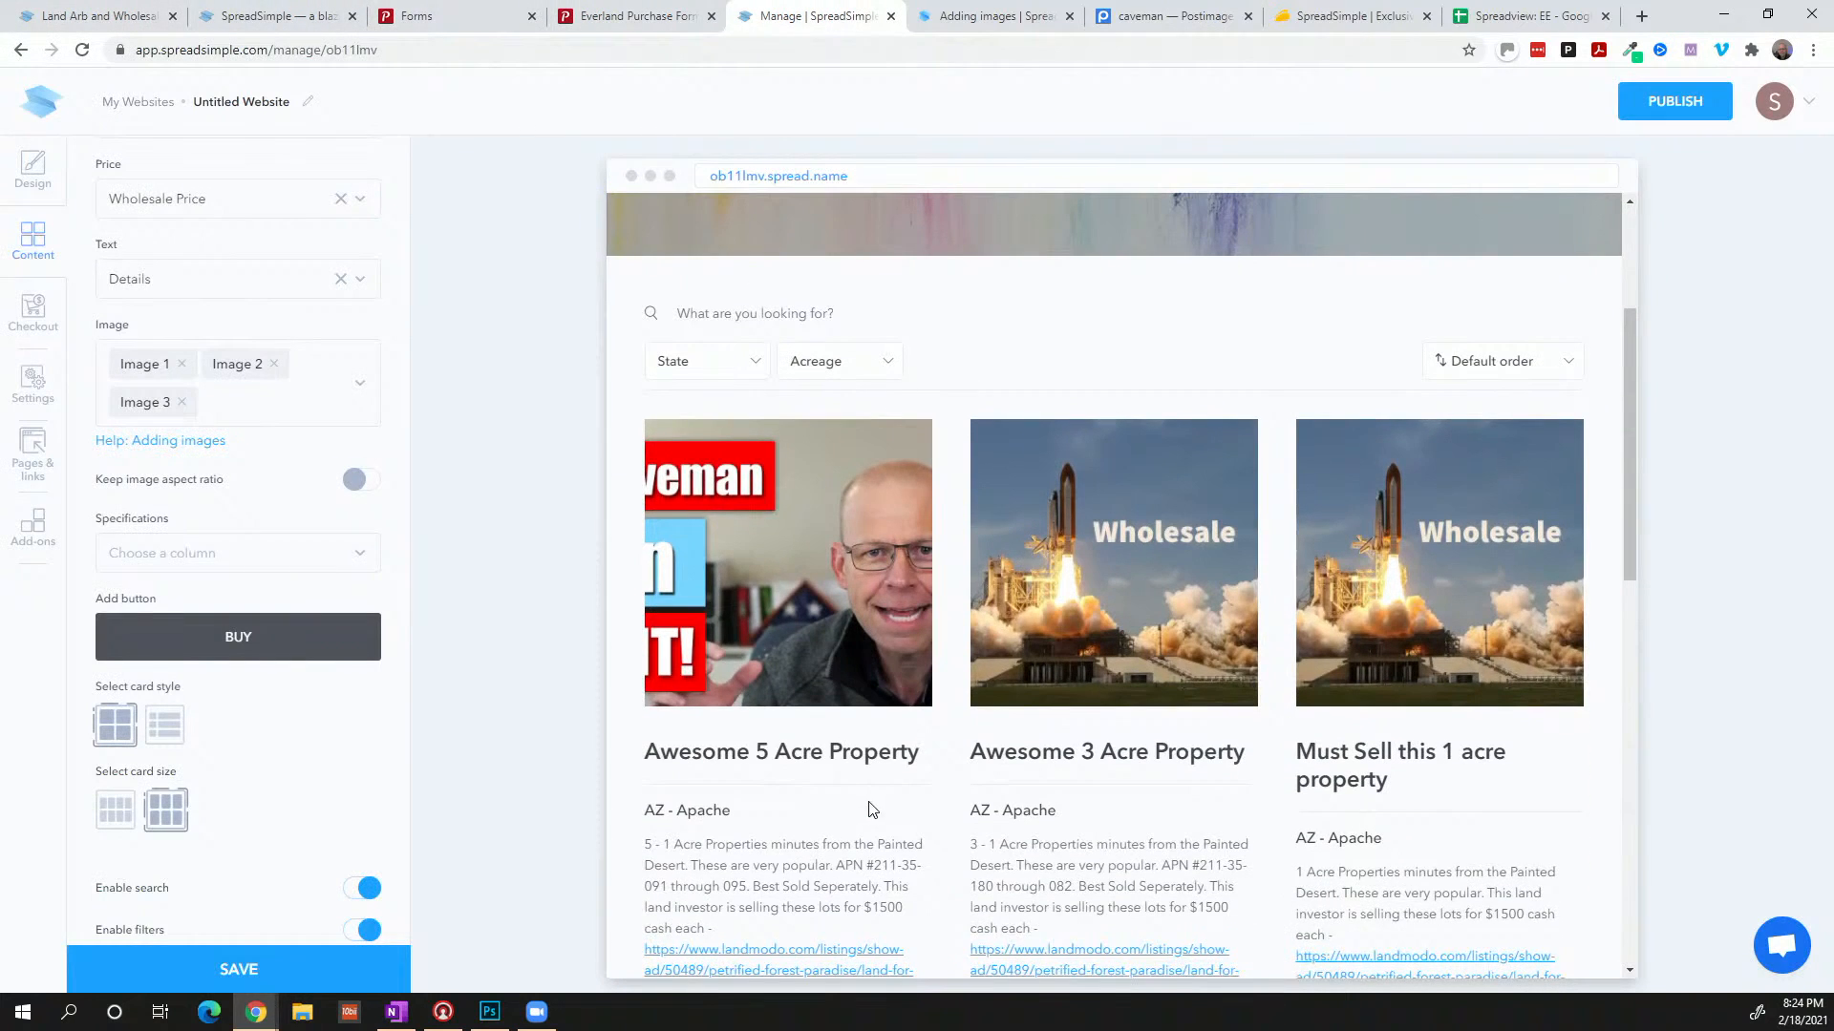
{"action": "scroll", "coordinate": [859, 821], "scroll_direction": "down", "scroll_amount": 4}
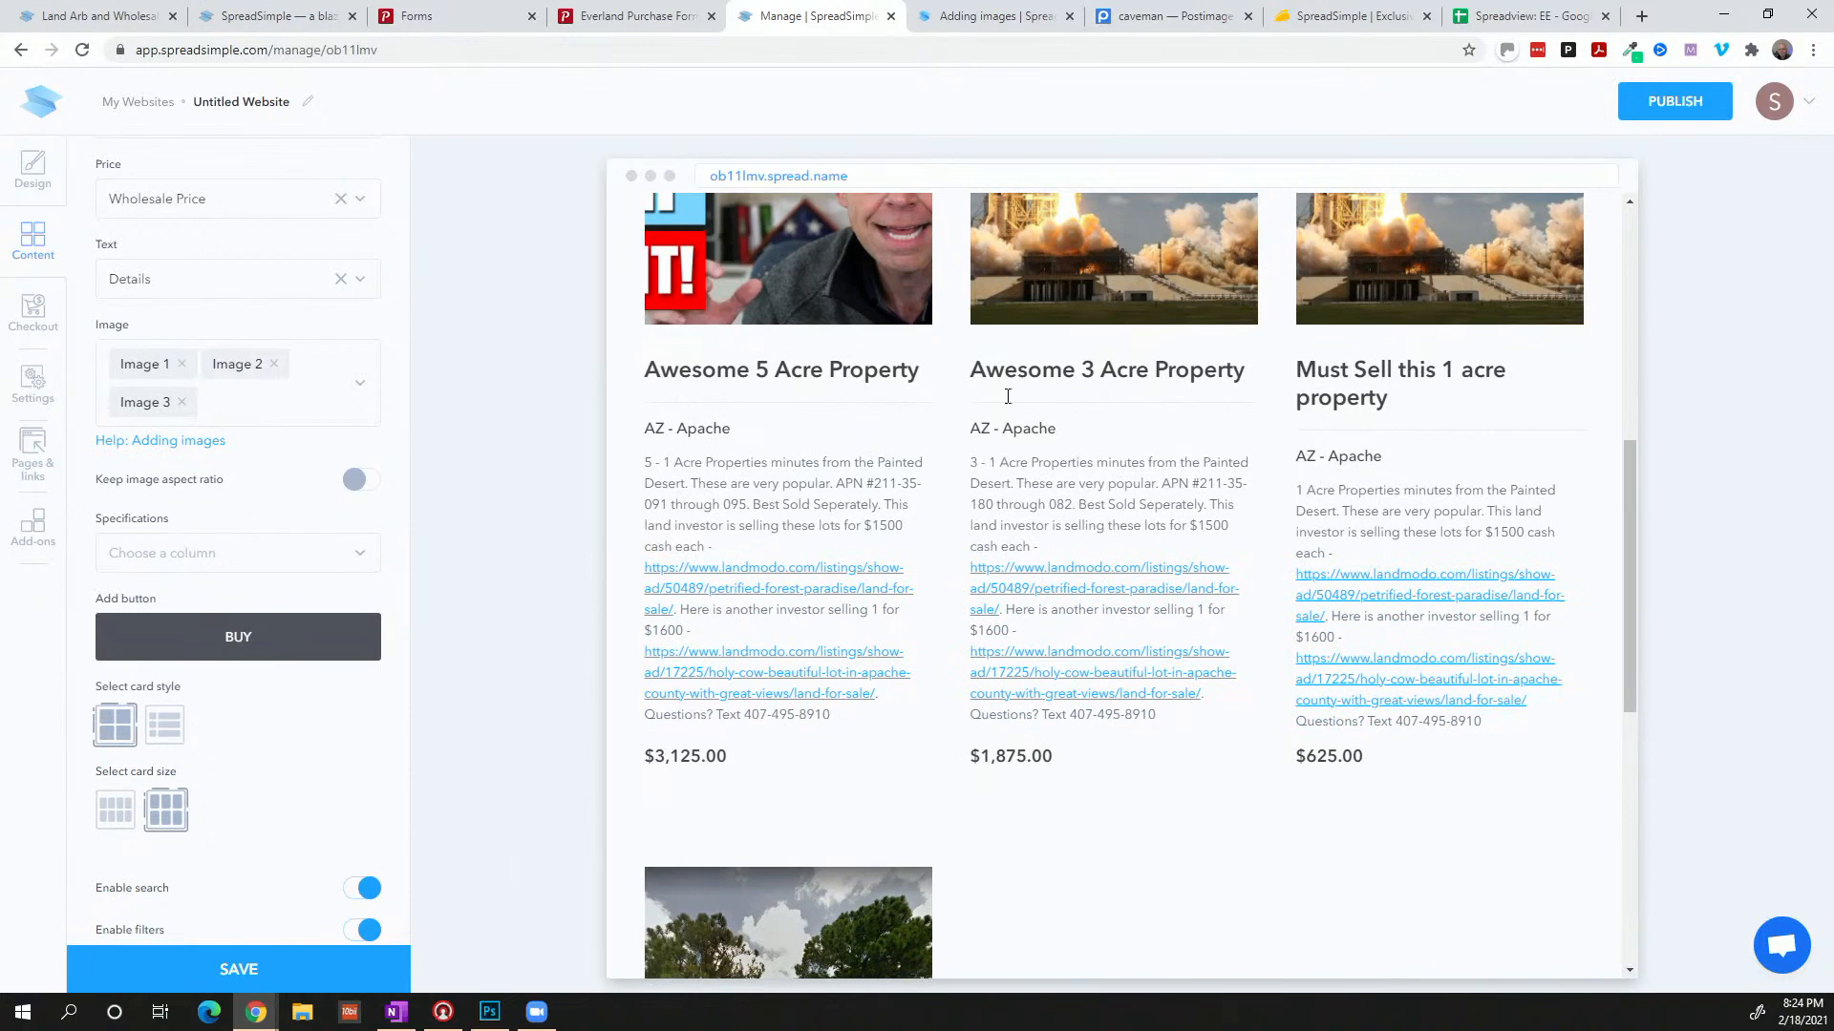
{"action": "left_click", "coordinate": [646, 19]}
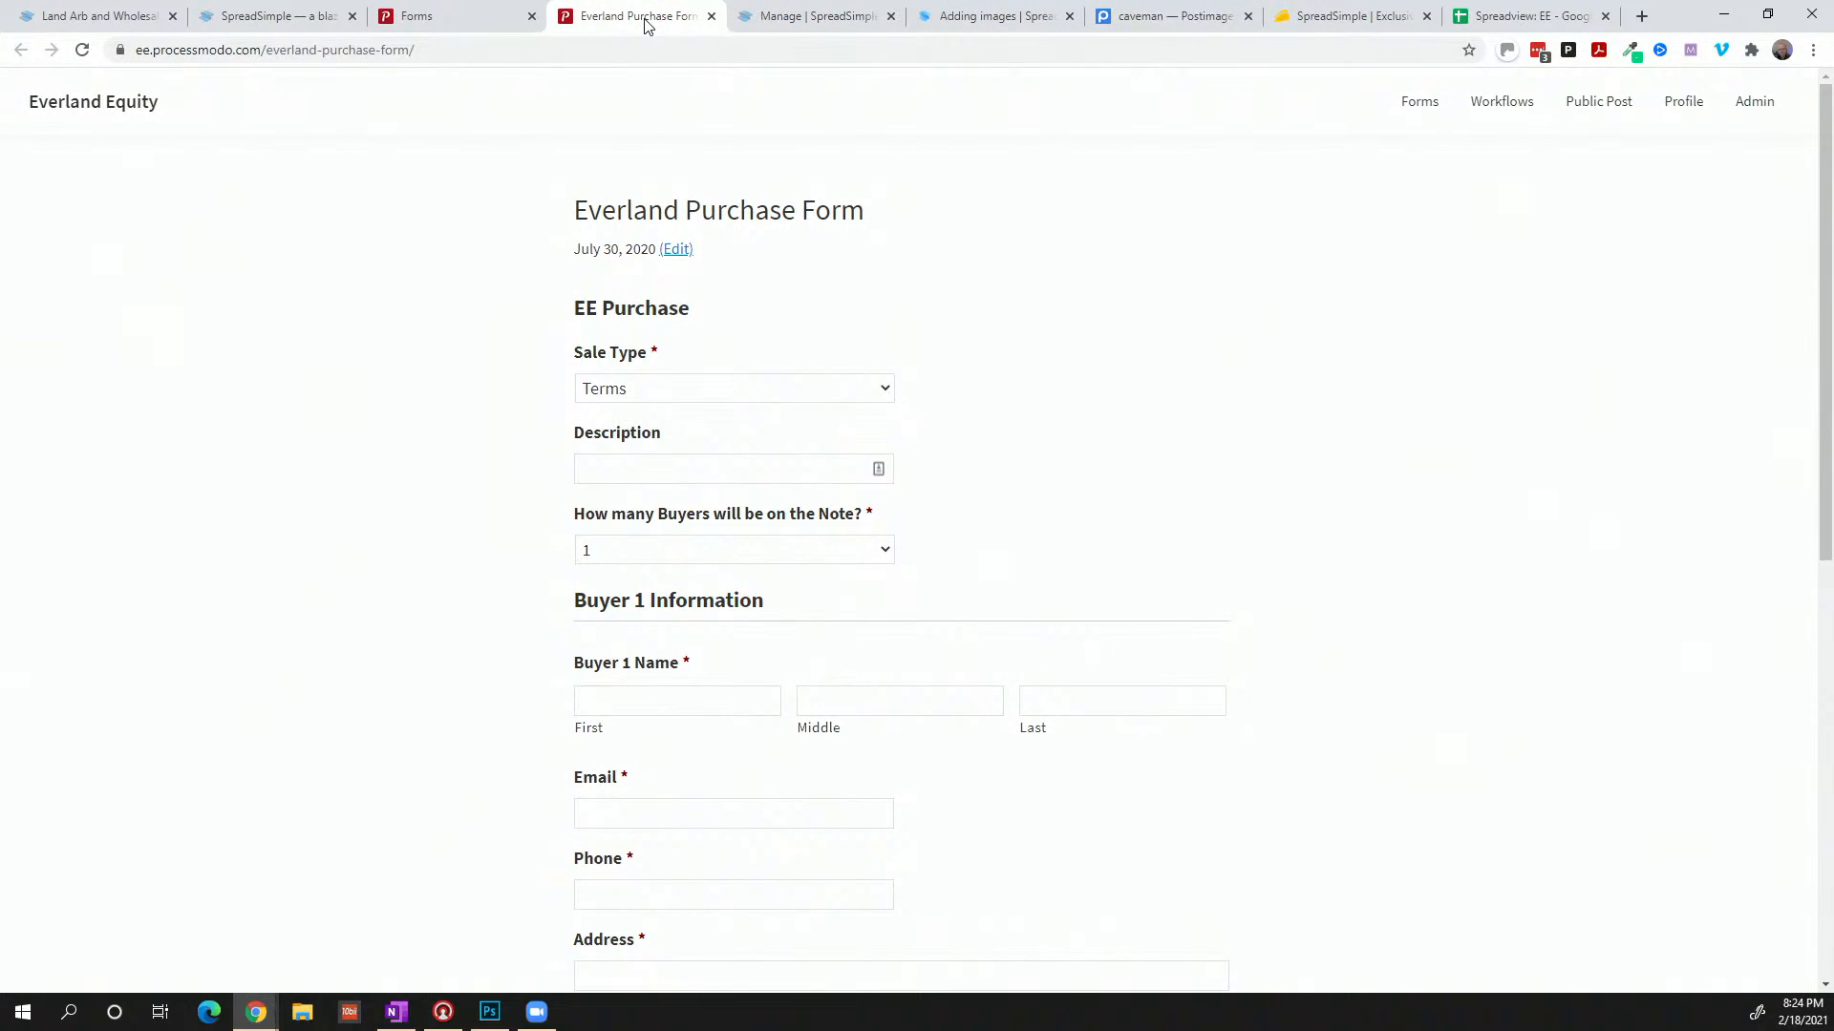
{"action": "left_click", "coordinate": [1496, 19]}
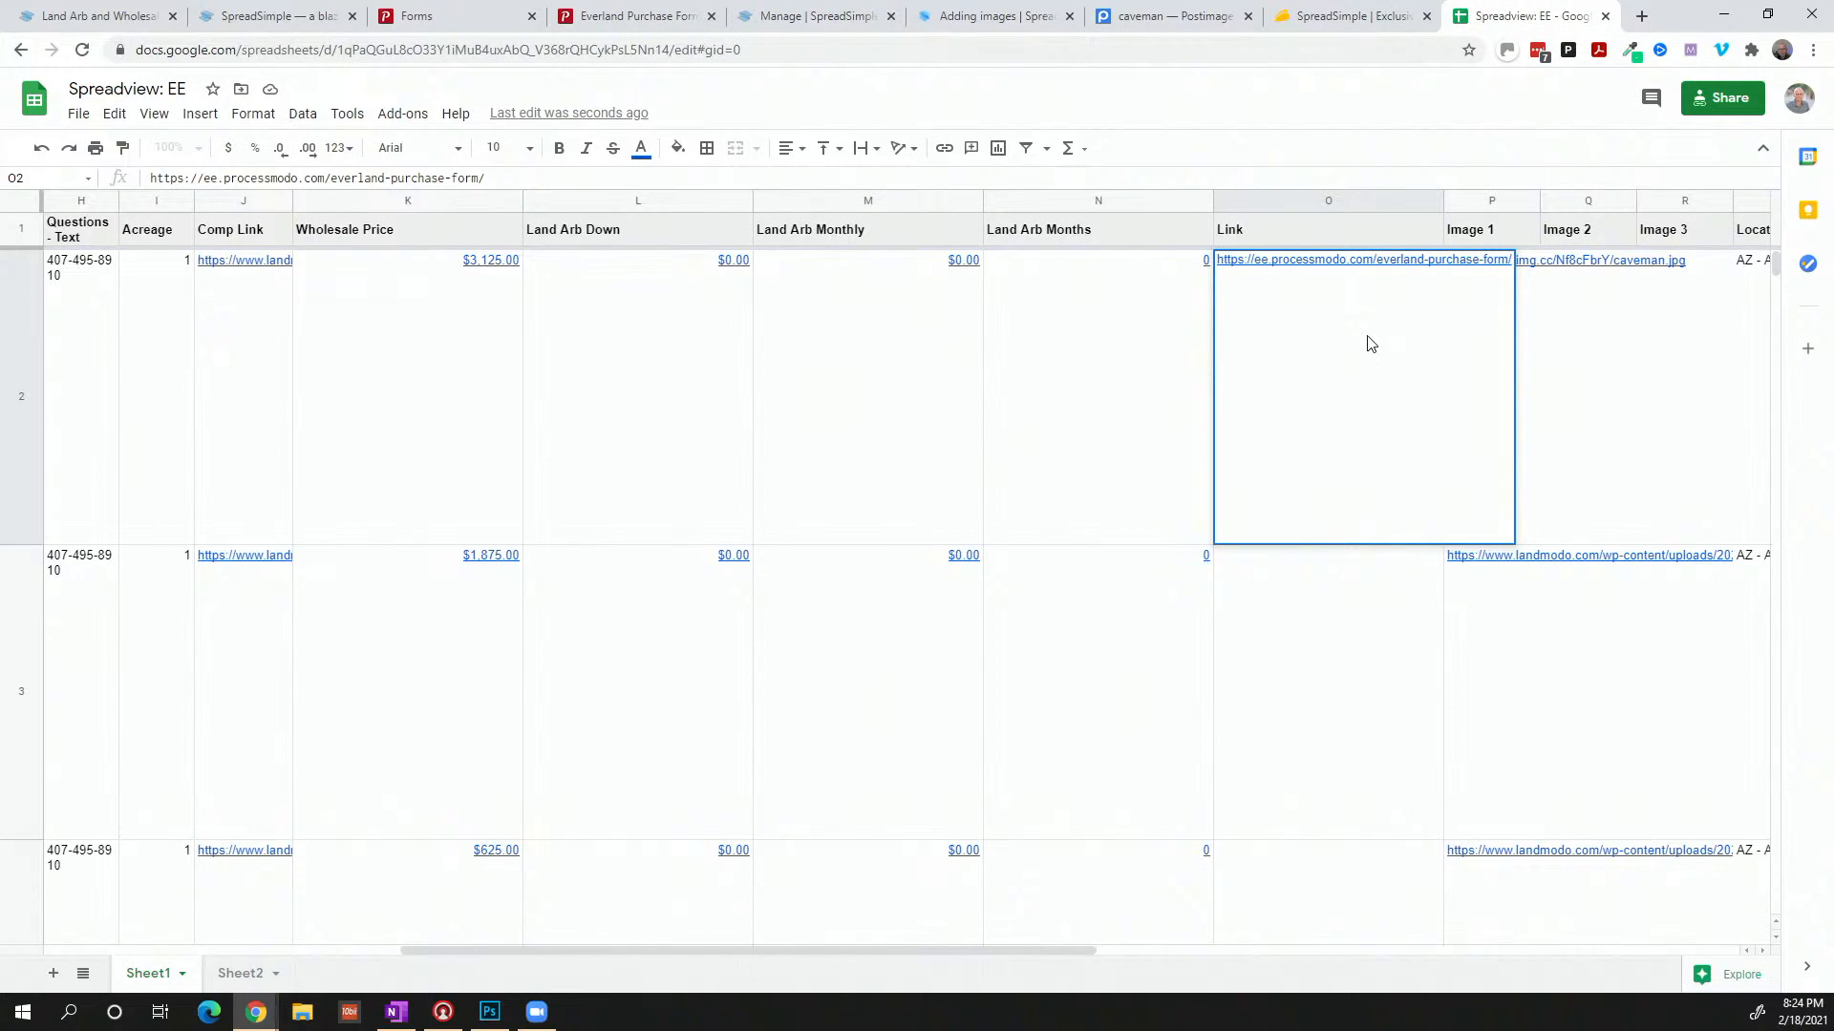
{"action": "left_click_drag", "start_coordinate": [1282, 609], "coordinate": [1324, 245]}
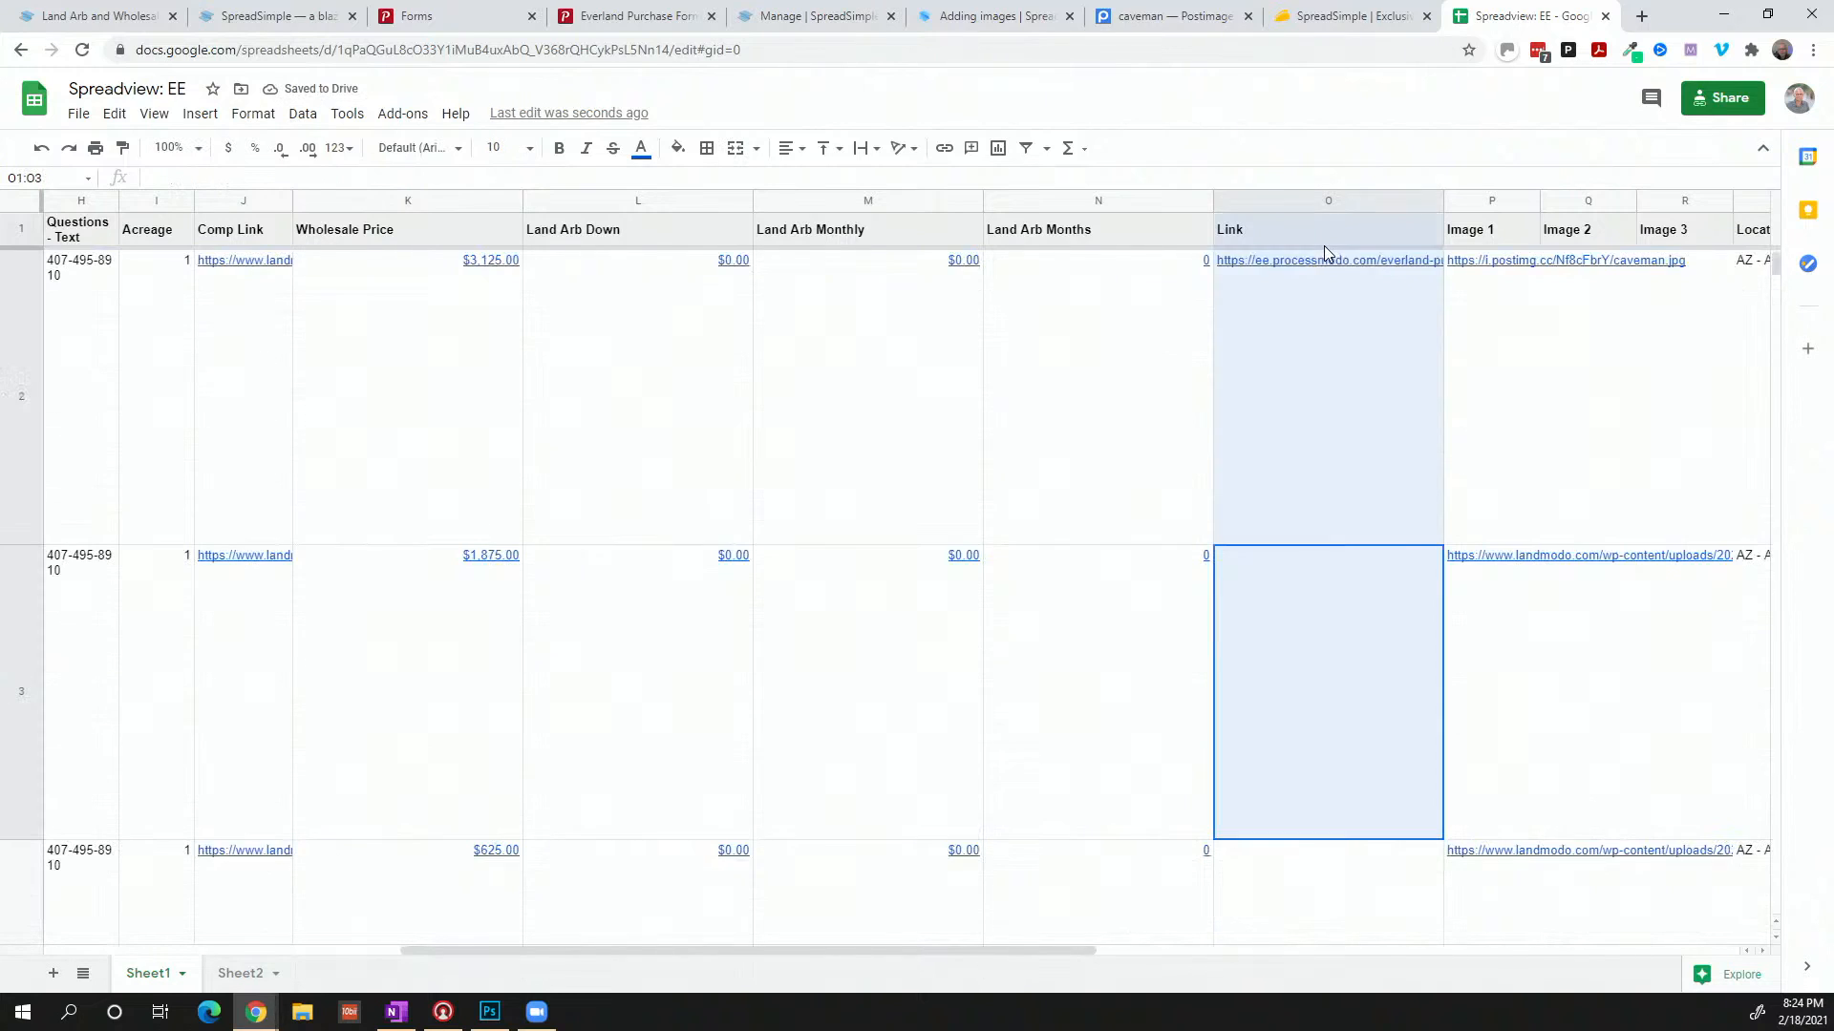
{"action": "scroll", "coordinate": [1281, 519], "scroll_direction": "down", "scroll_amount": 3}
{"action": "type", "text": "https://ee.processmodo.com/everland-purchase-form/"}
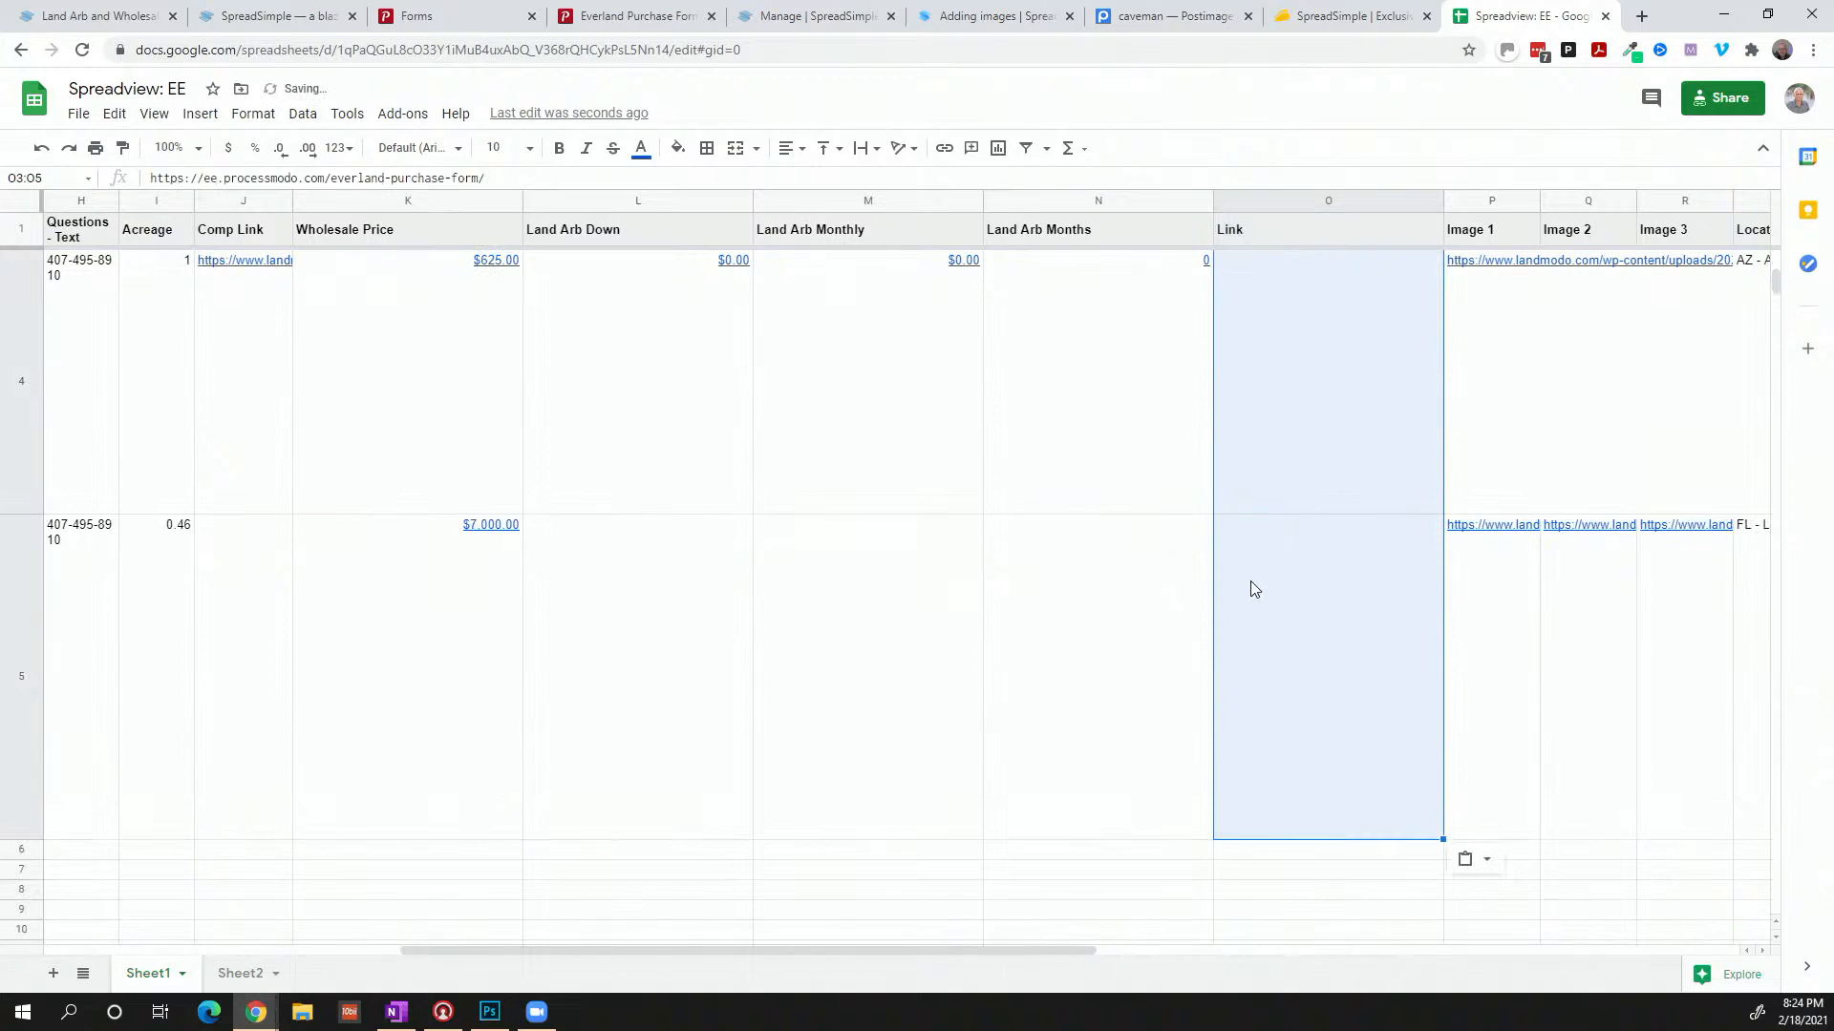
{"action": "left_click", "coordinate": [1254, 589]}
{"action": "scroll", "coordinate": [1254, 590], "scroll_direction": "up", "scroll_amount": 3}
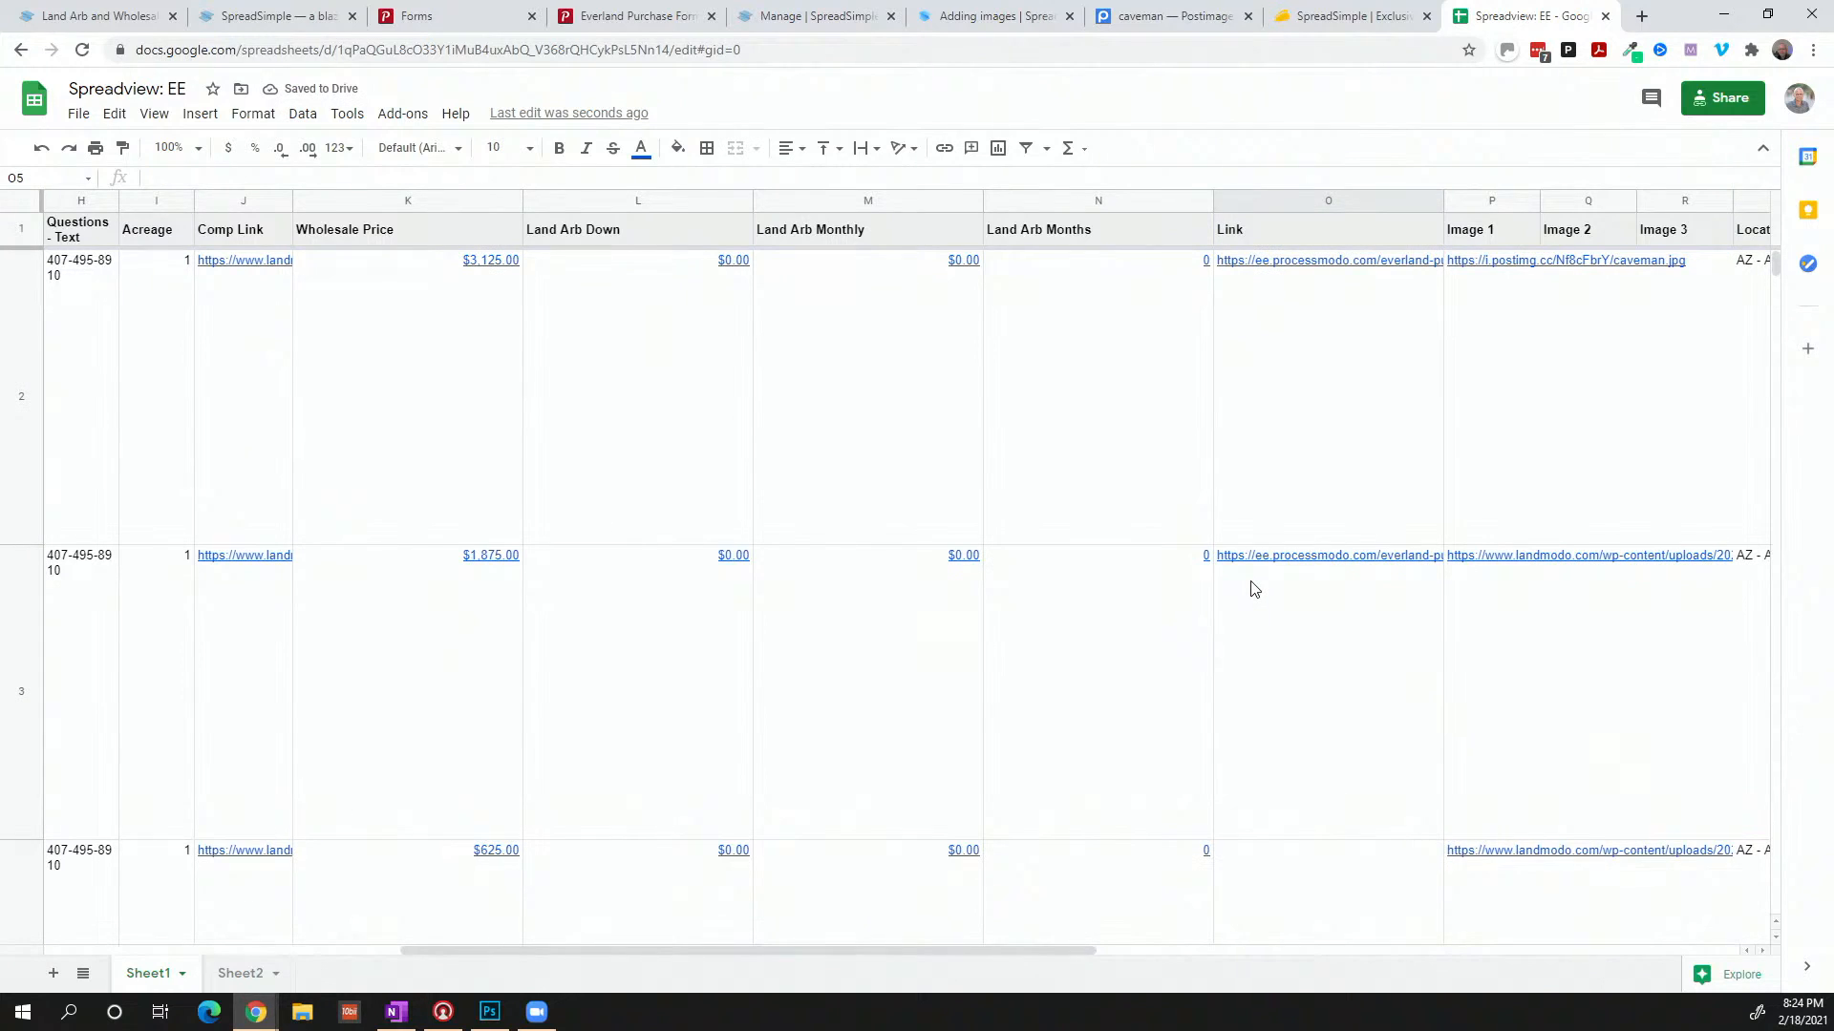
Copy the purchase form link from cell O3 into Link cells O4 and O5
{"action": "left_click", "coordinate": [1254, 589]}
{"action": "key", "text": "ctrl+c"}
{"action": "key", "text": "Down"}
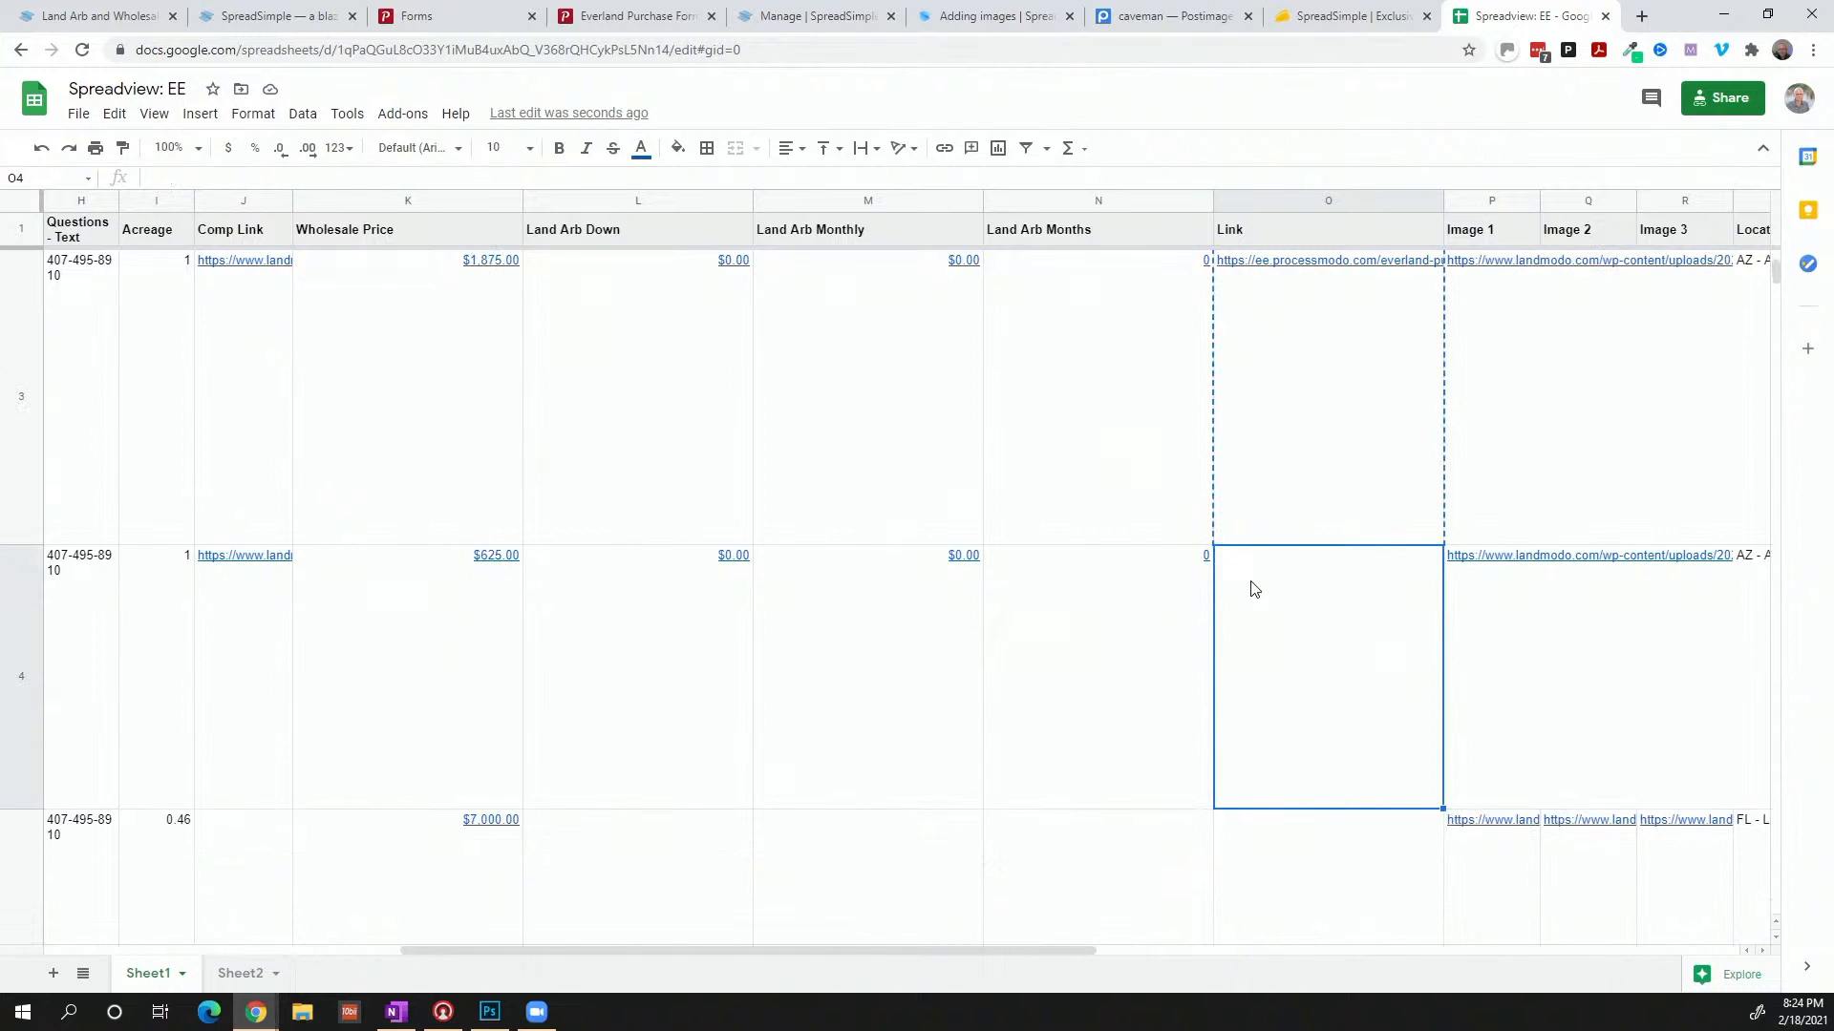
{"action": "key", "text": "ctrl+v"}
{"action": "key", "text": "Down"}
{"action": "key", "text": "ctrl+v"}
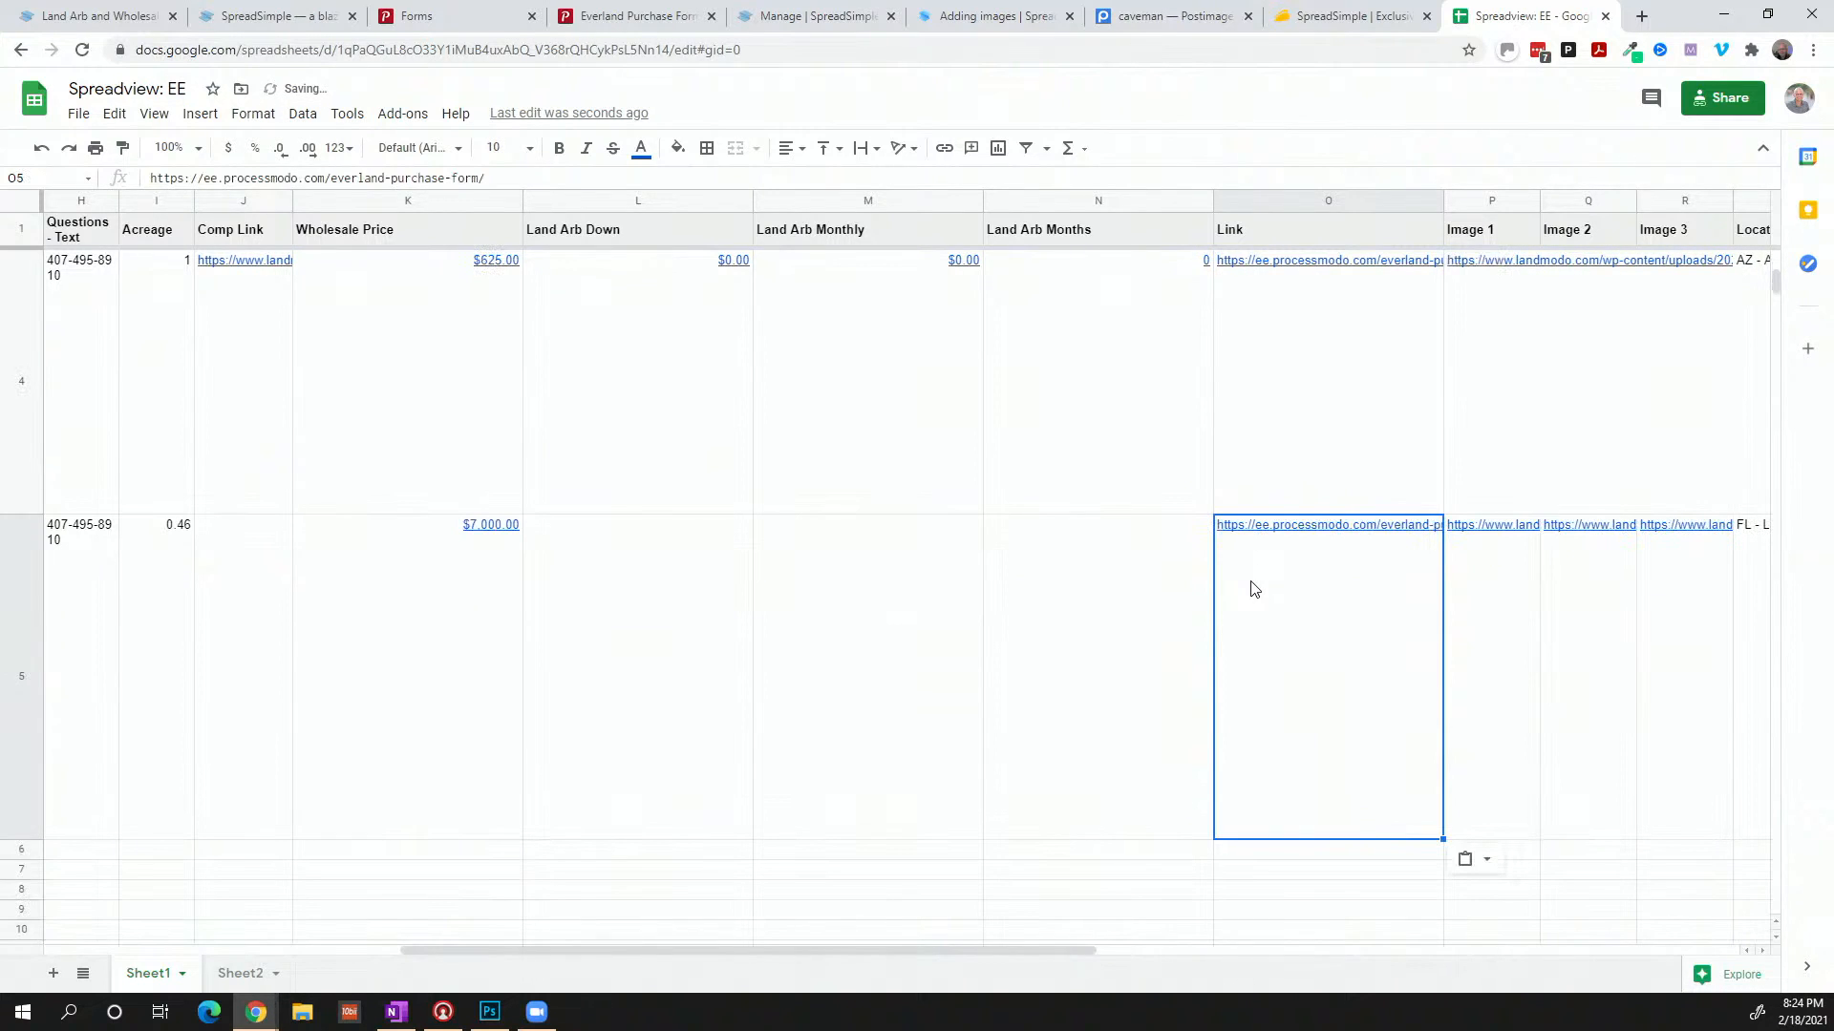
{"action": "left_click", "coordinate": [980, 850]}
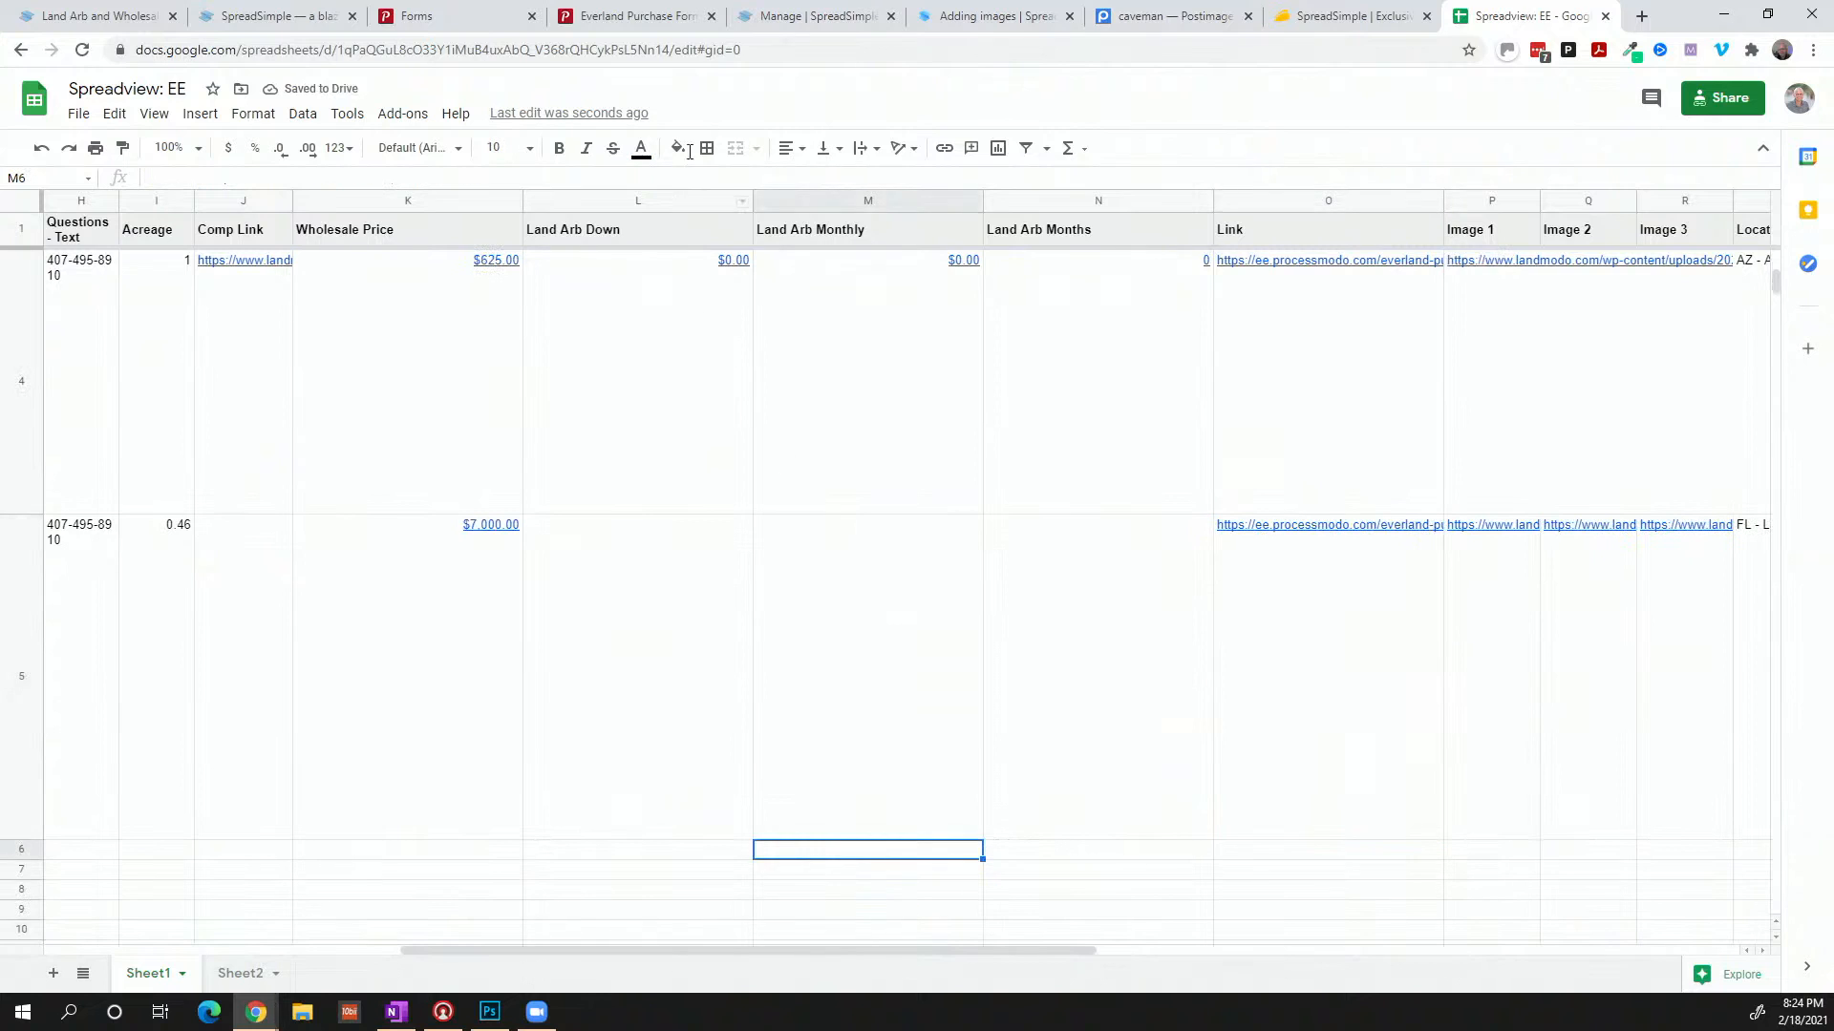
Switch to the SpreadSimple website editor and label the listing card button "Invest Now!"
{"action": "left_click", "coordinate": [814, 16]}
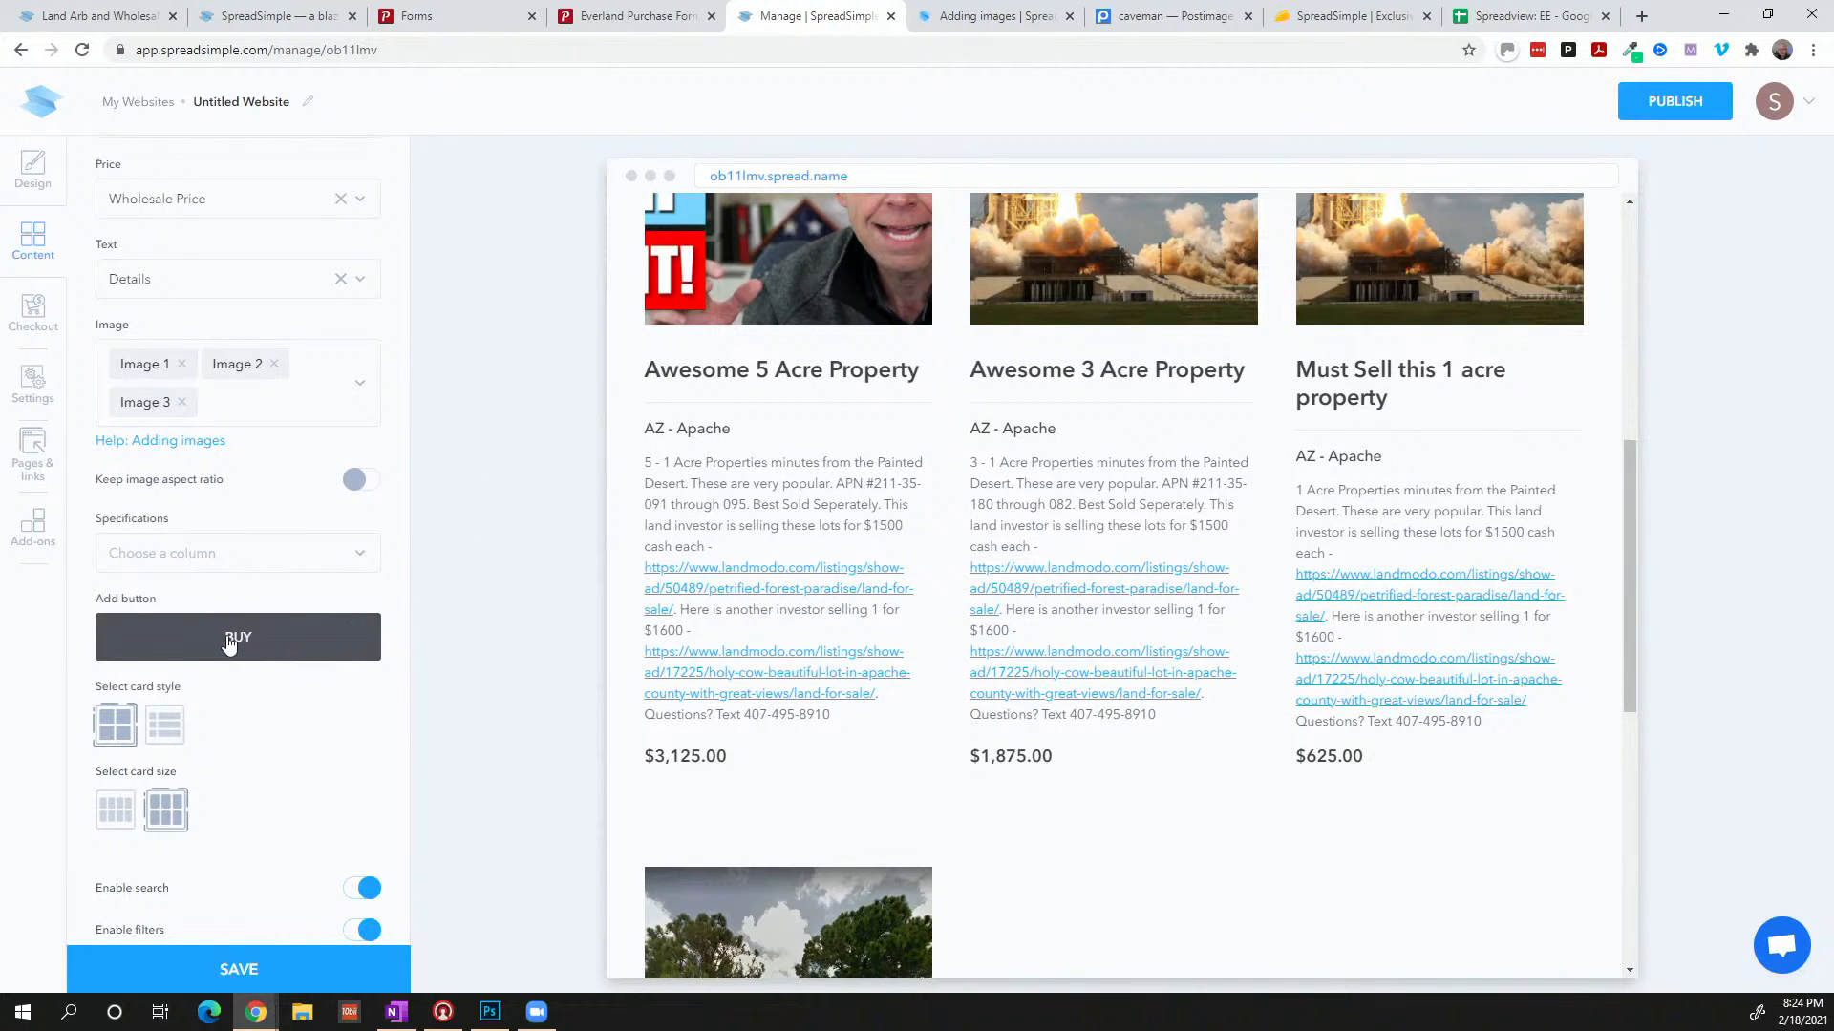
{"action": "left_click", "coordinate": [158, 641]}
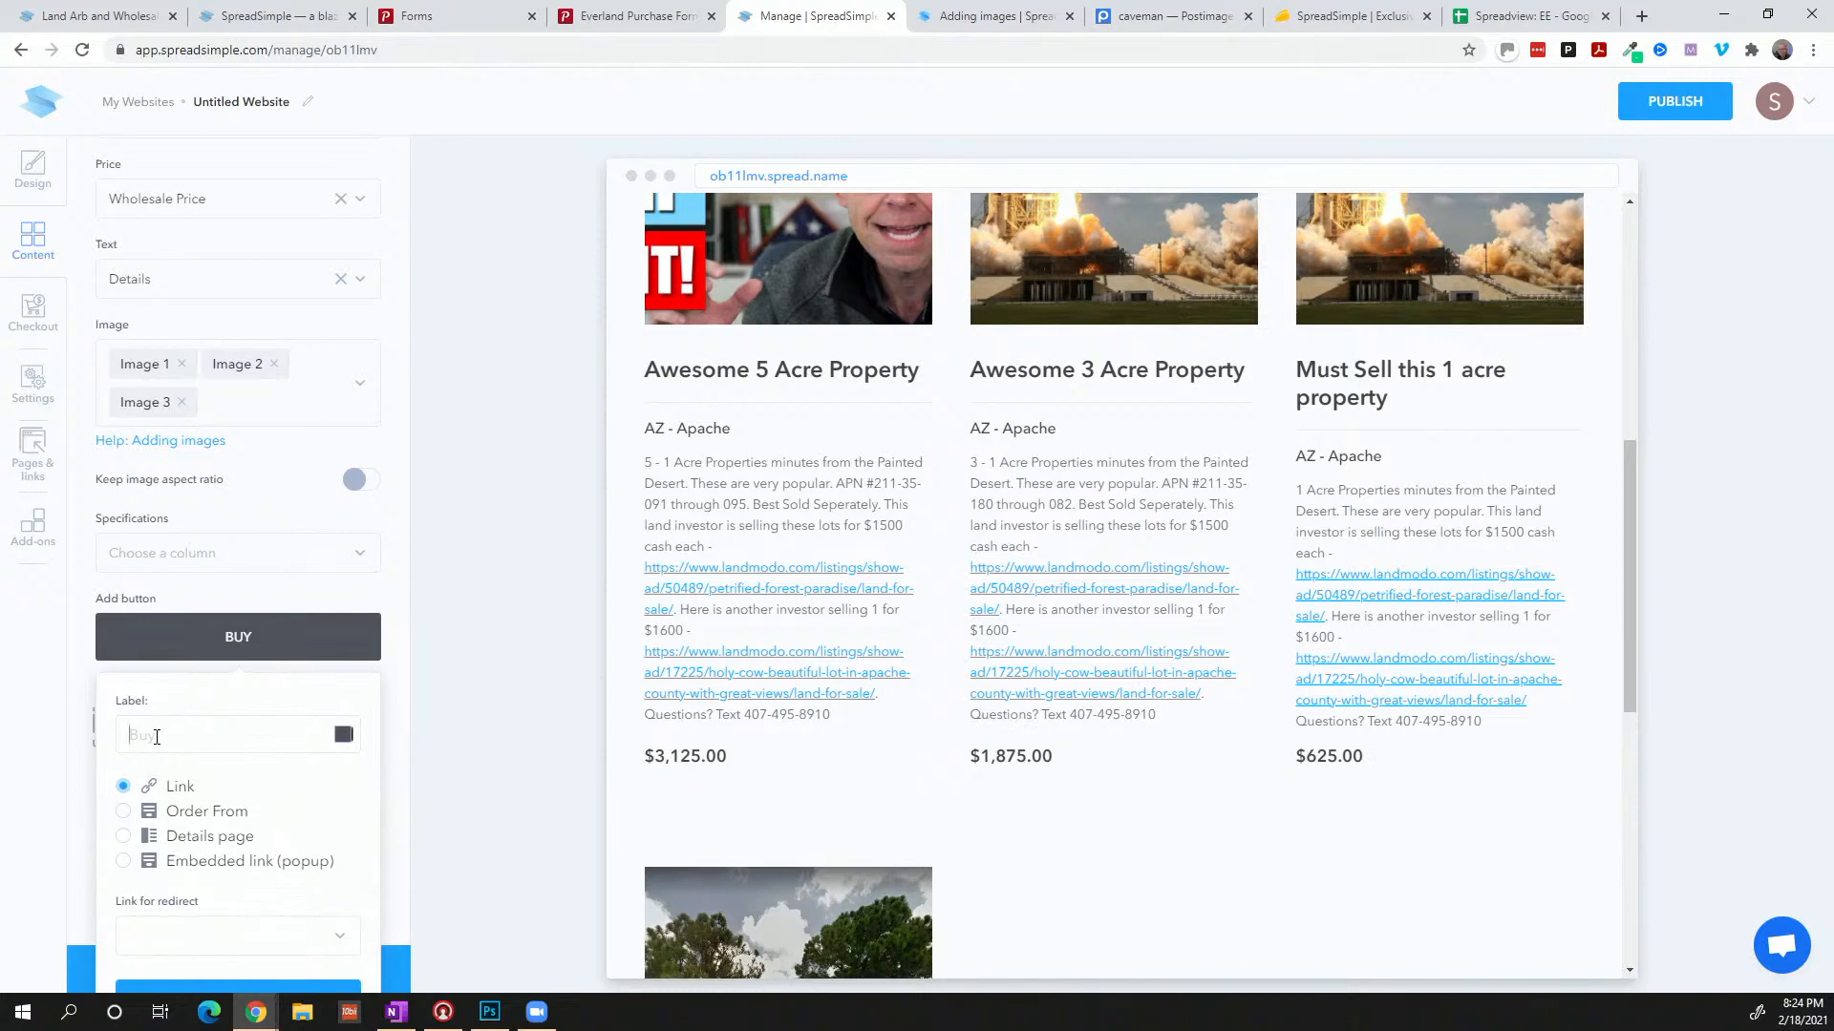
{"action": "type", "text": "Invest"}
{"action": "left_click", "coordinate": [389, 661]}
{"action": "left_click", "coordinate": [295, 653]}
{"action": "type", "text": "Now!"}
{"action": "scroll", "coordinate": [231, 737], "scroll_direction": "down", "scroll_amount": 1}
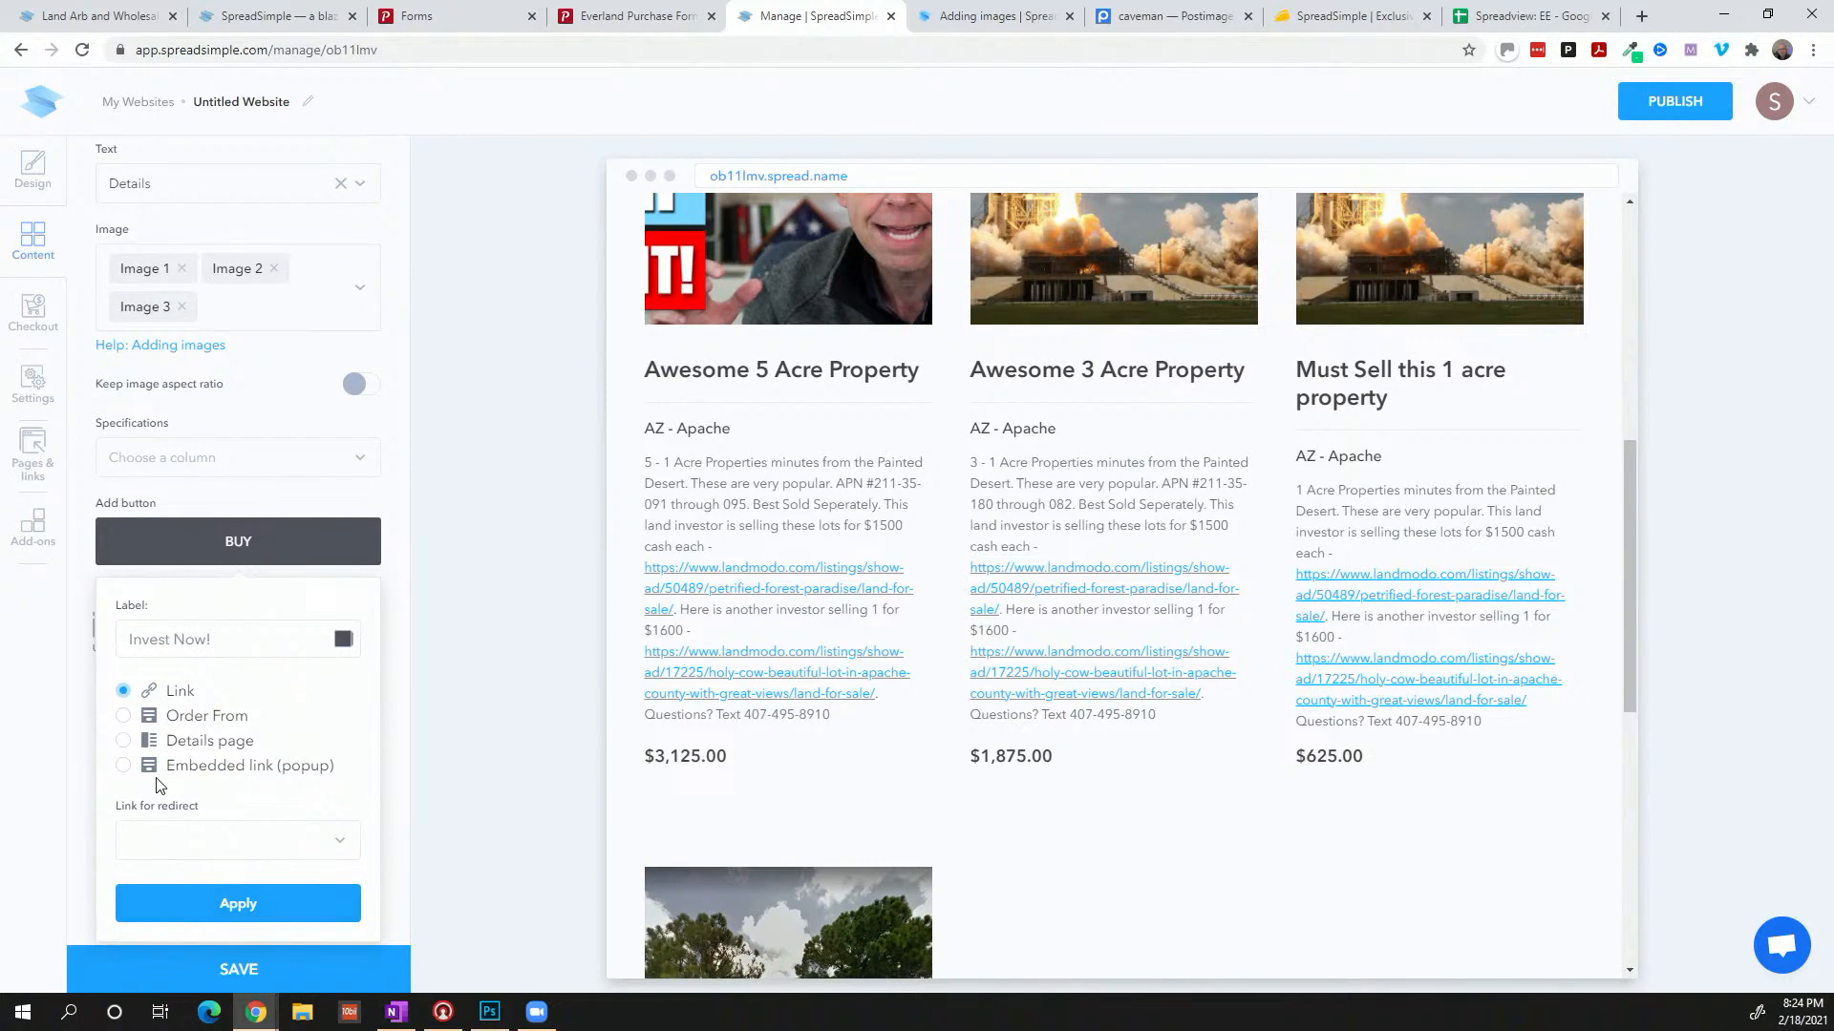
Try the Order From, Details page and Embedded link (popup) actions for the card button and inspect the IFrame URL column choices
{"action": "left_click", "coordinate": [163, 721]}
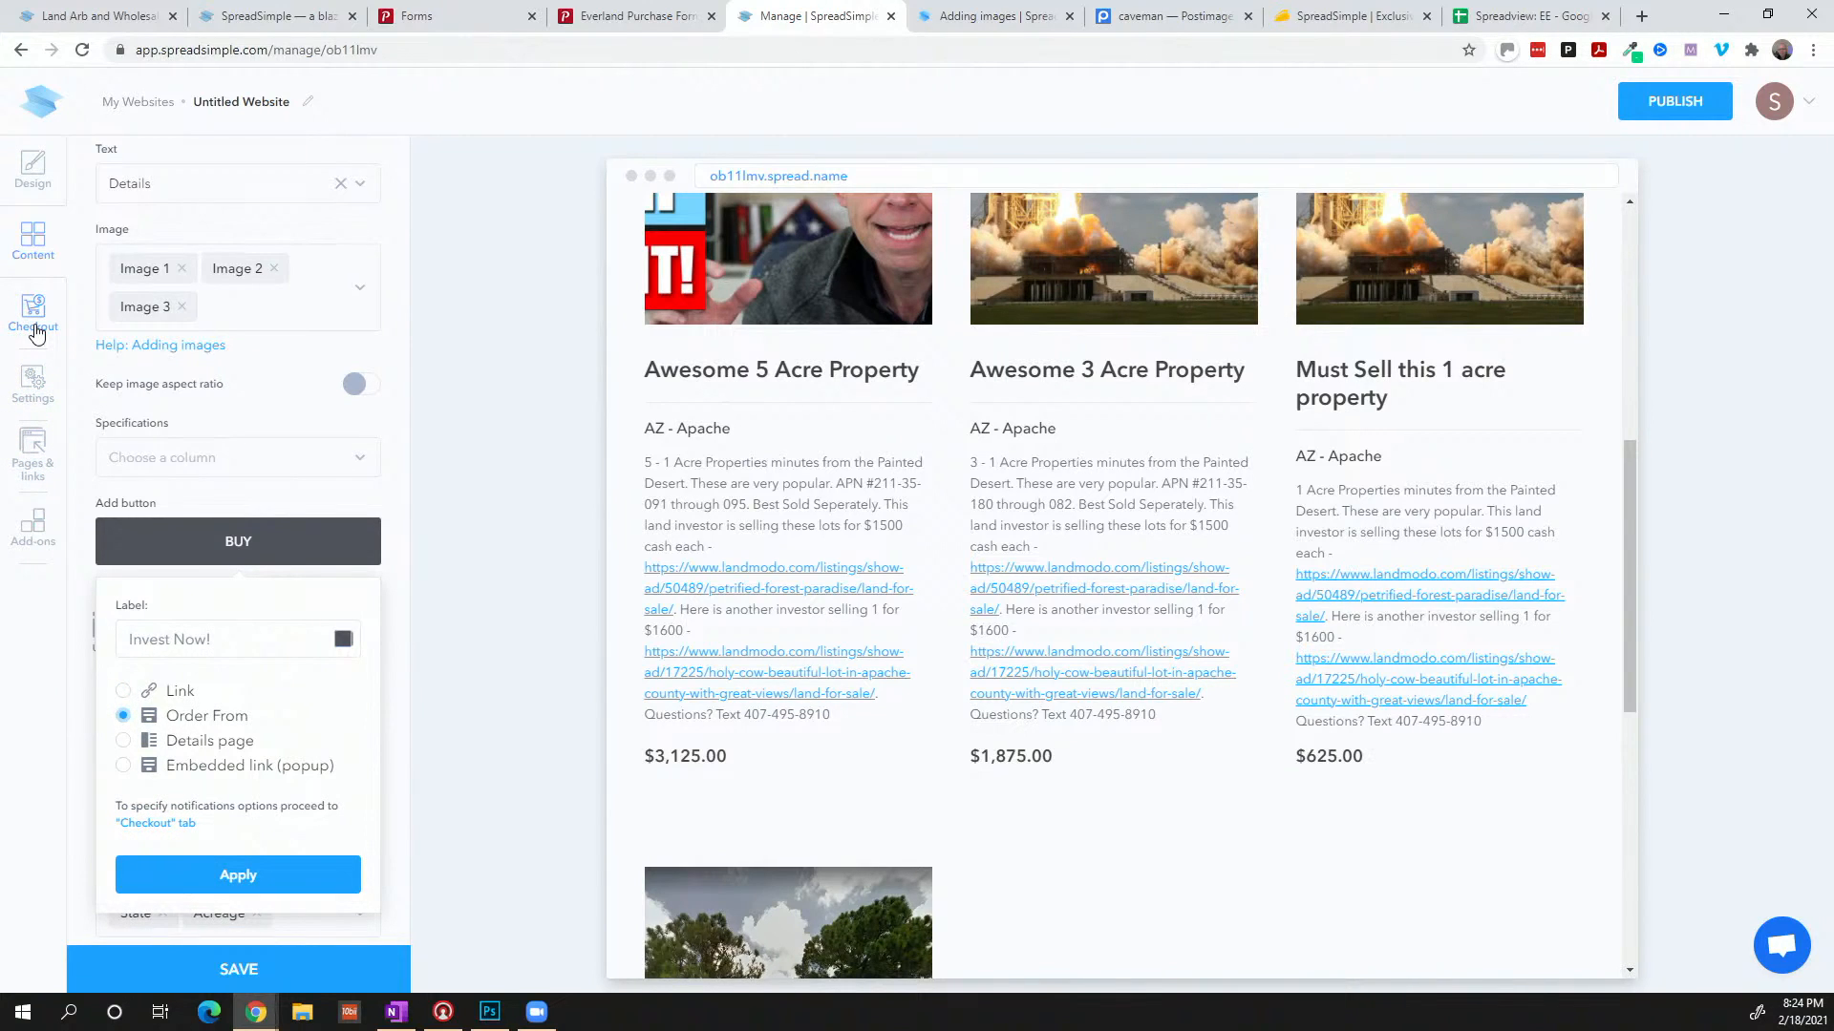
{"action": "left_click", "coordinate": [123, 741]}
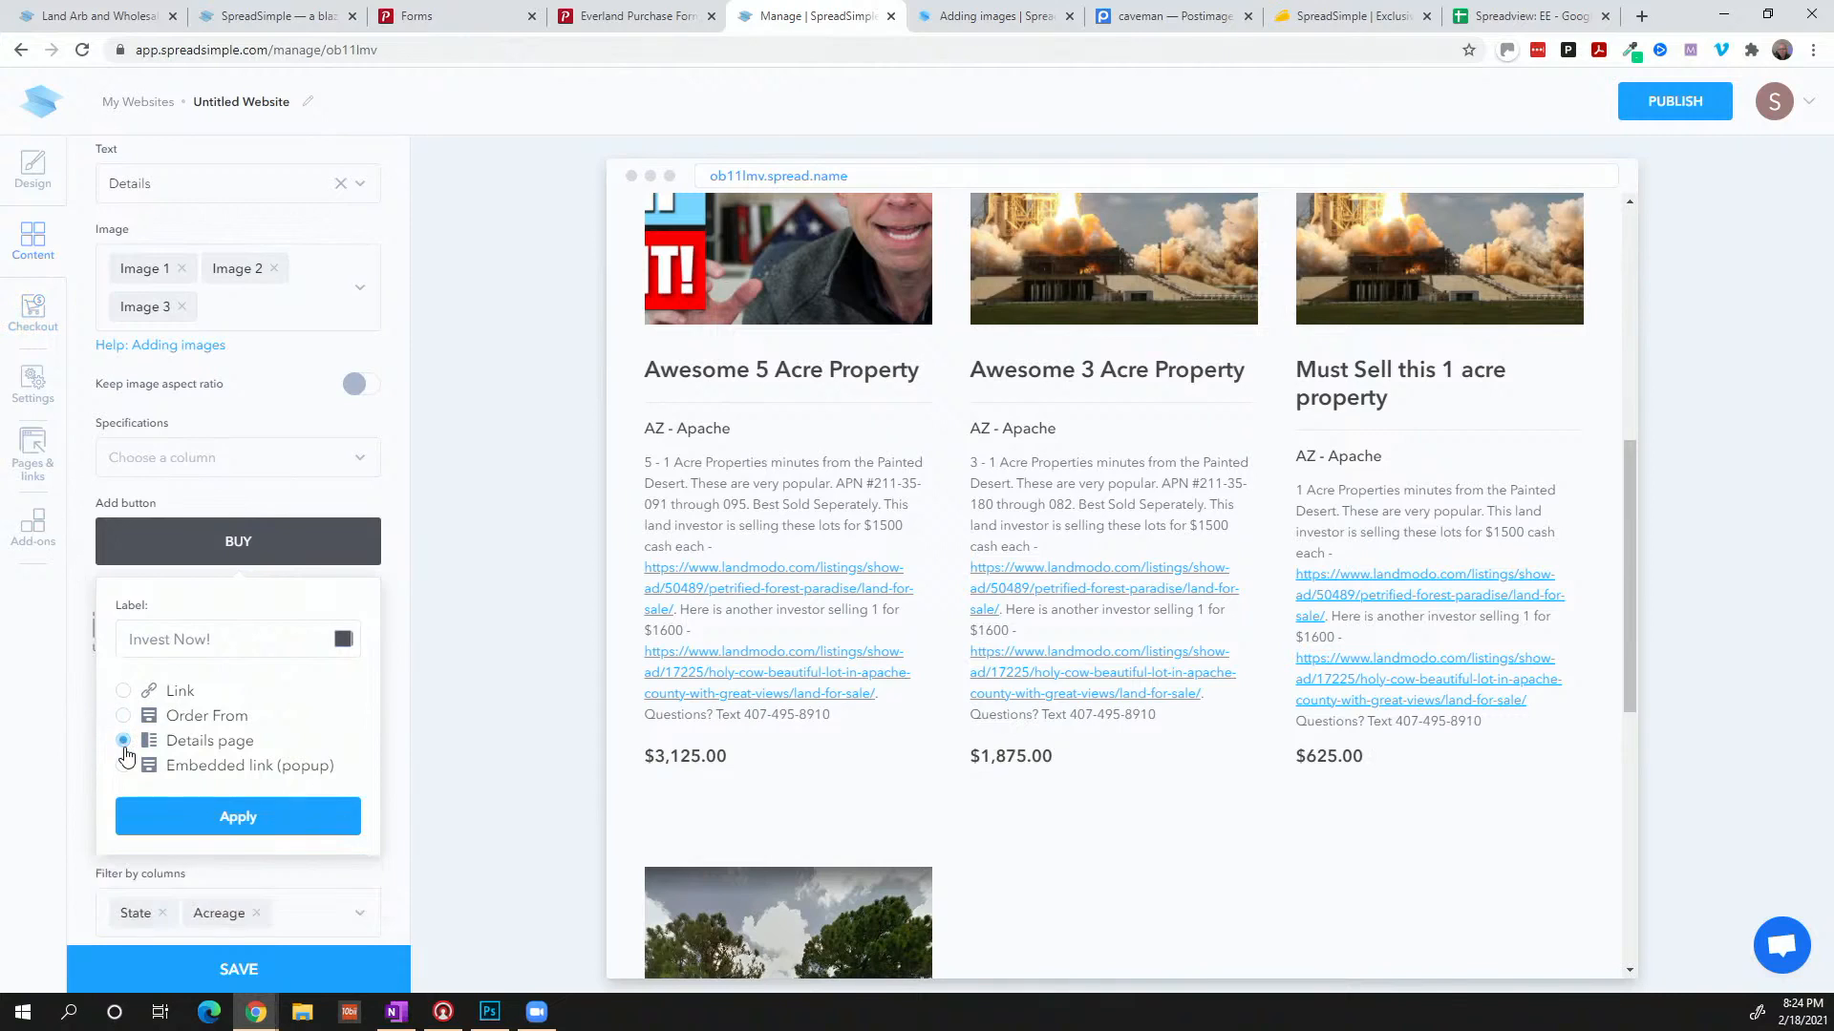
{"action": "left_click", "coordinate": [192, 774]}
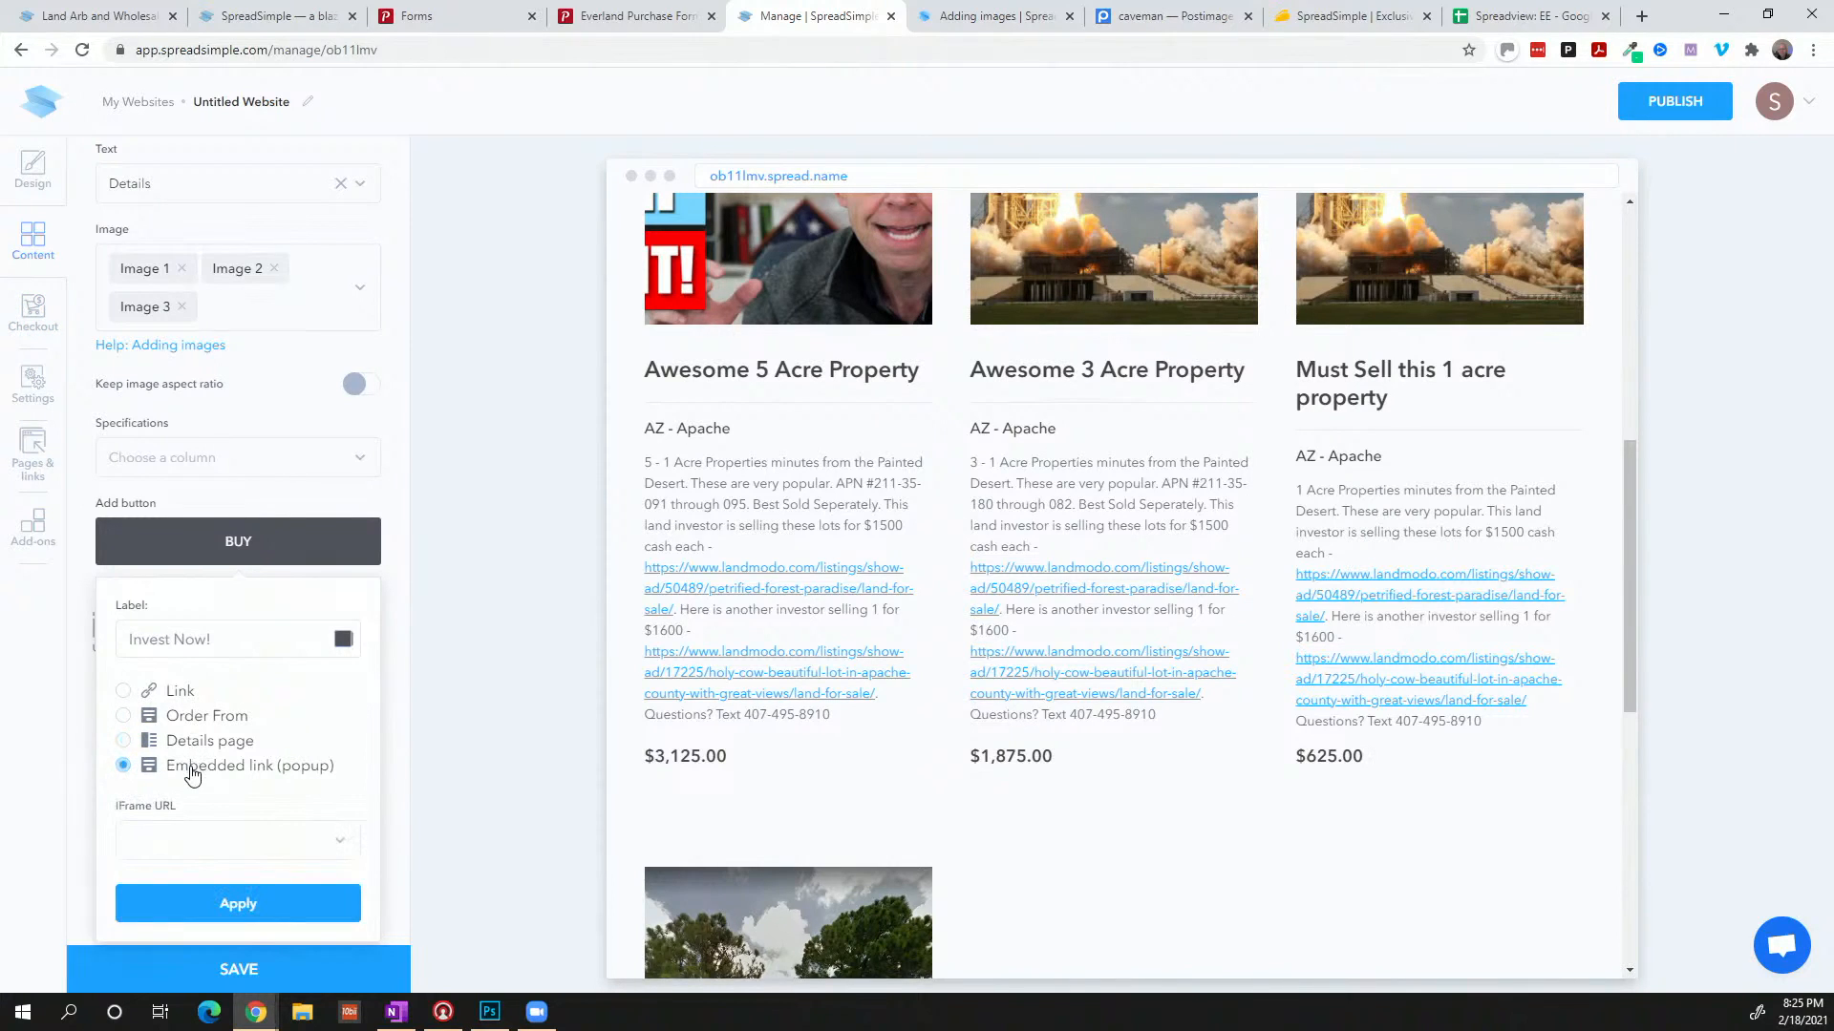
{"action": "left_click", "coordinate": [216, 846]}
{"action": "left_click", "coordinate": [369, 837]}
{"action": "scroll", "coordinate": [368, 837], "scroll_direction": "down", "scroll_amount": 1}
{"action": "left_click", "coordinate": [339, 753]}
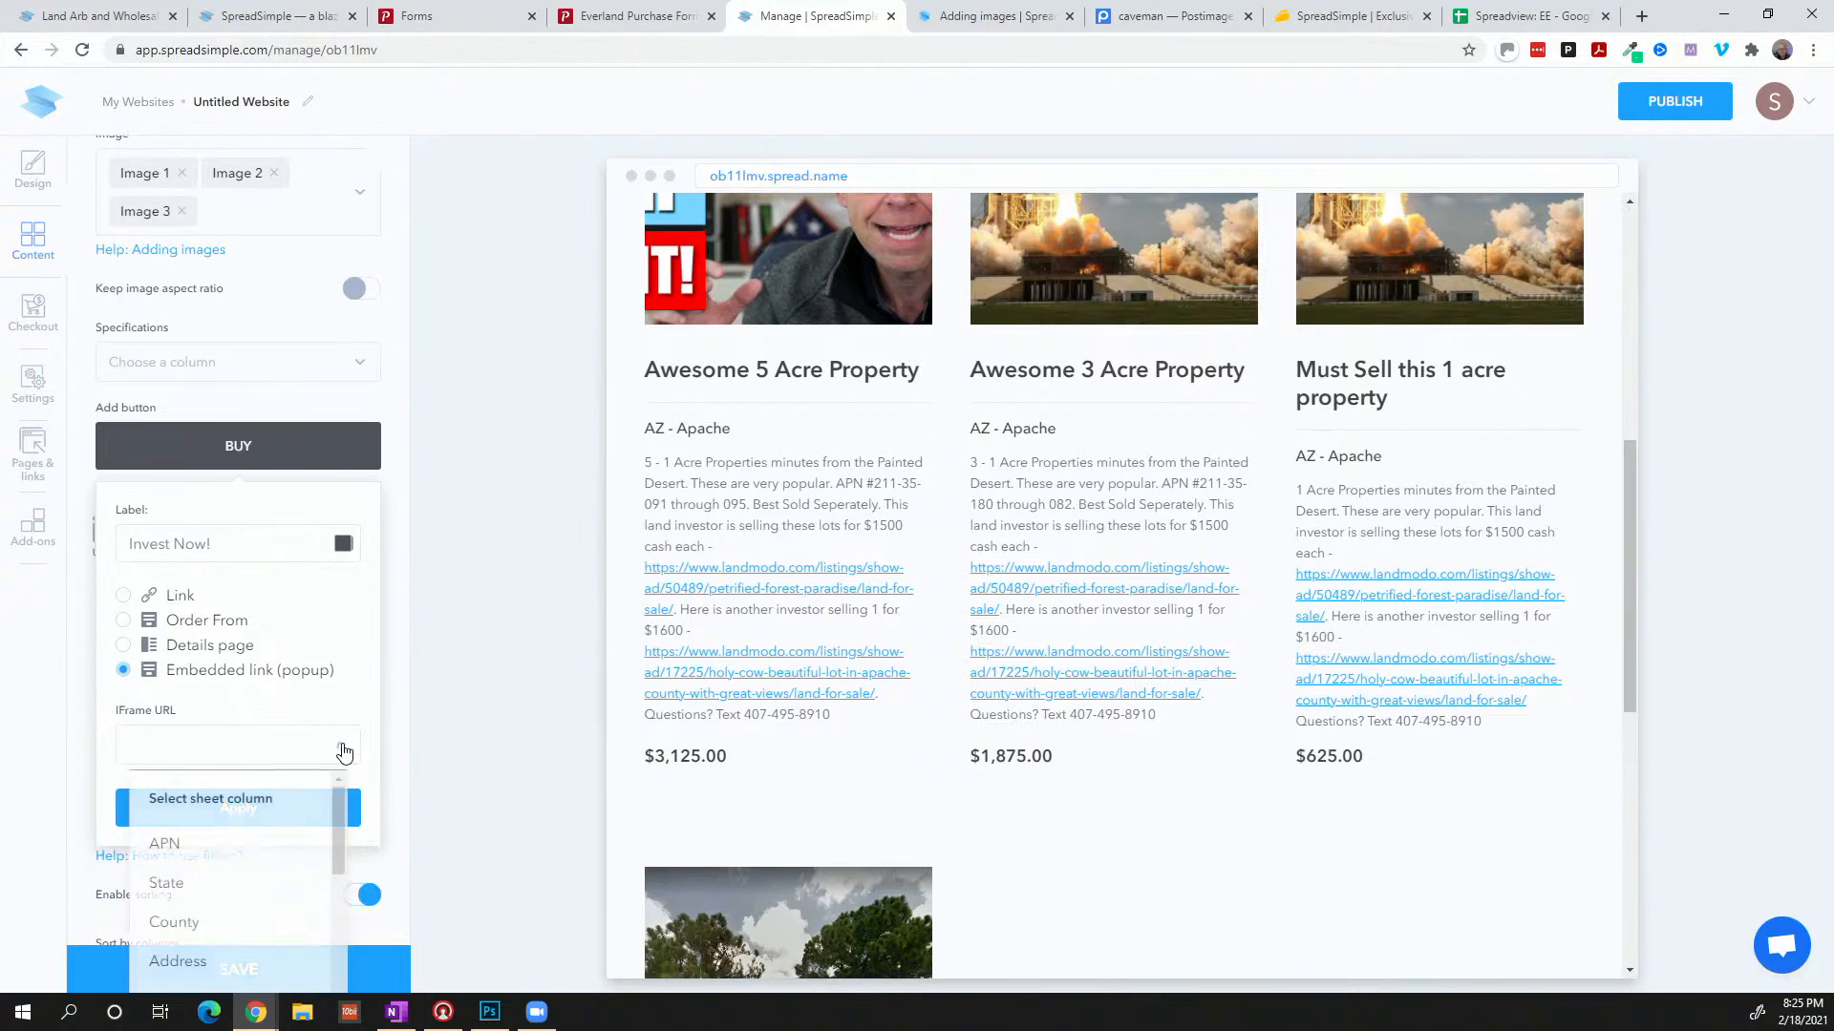
{"action": "left_click", "coordinate": [345, 753]}
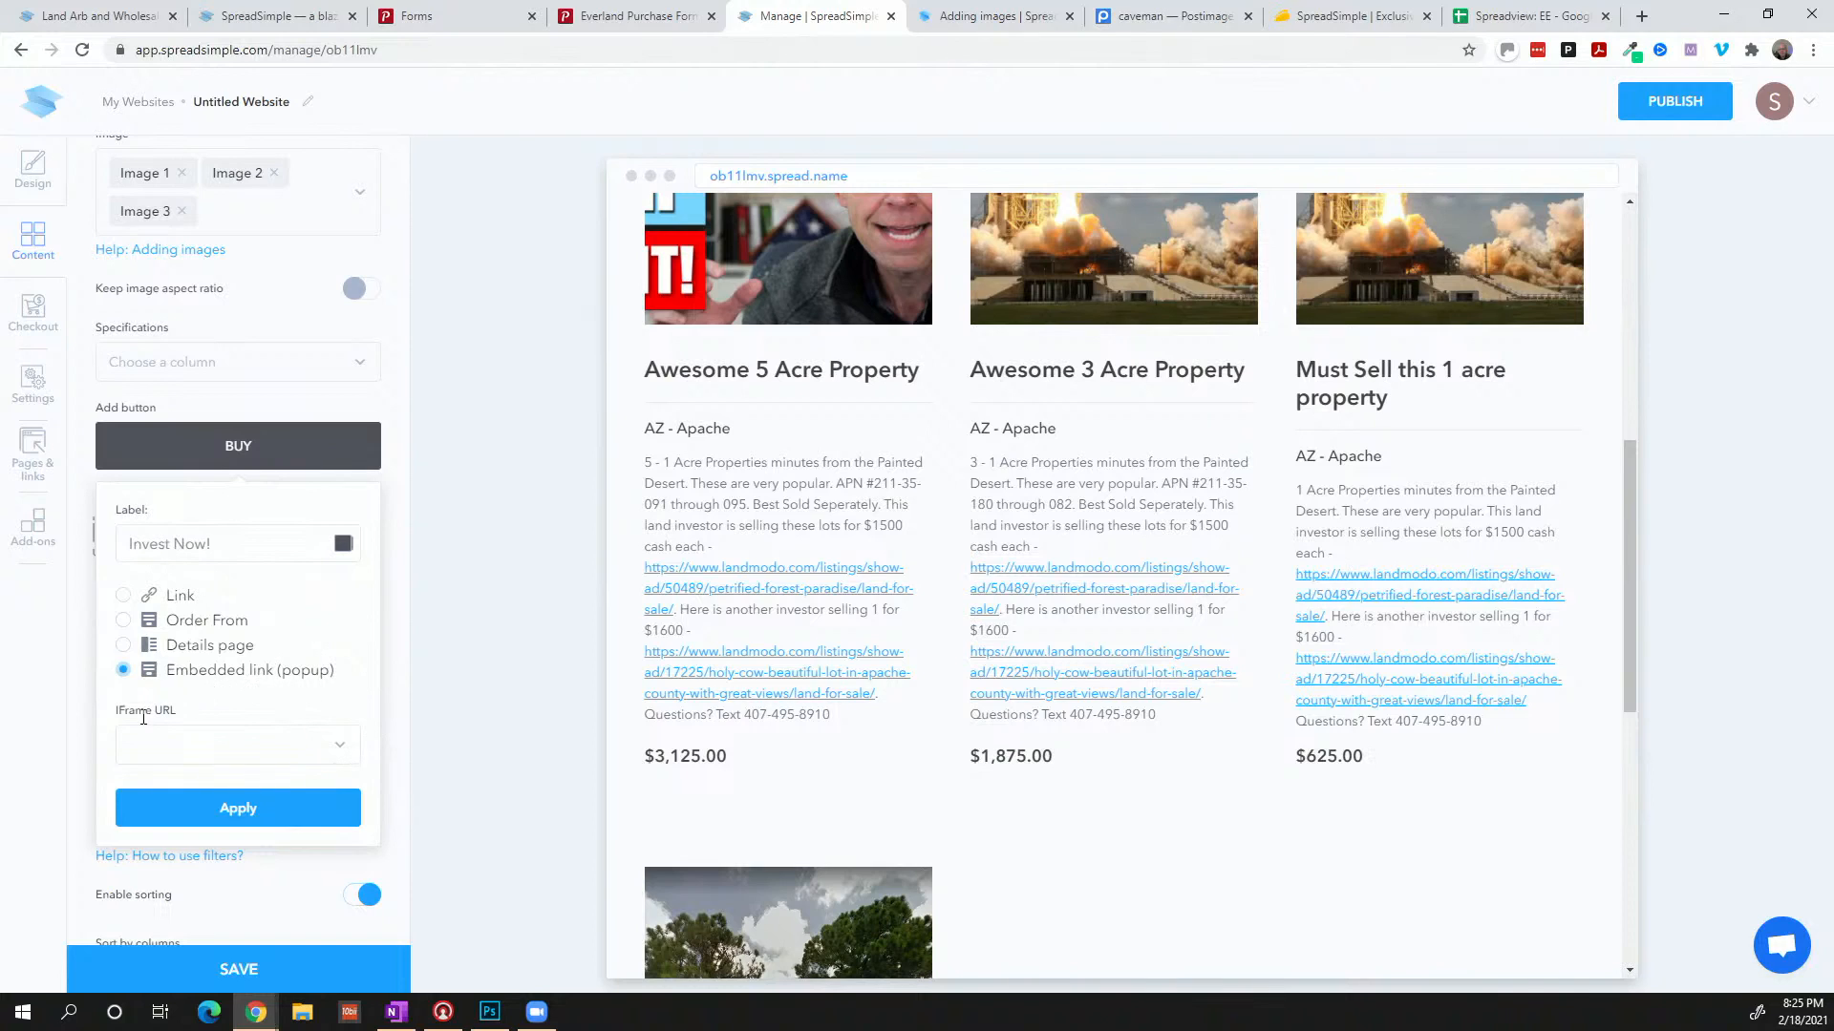
Set the Invest Now! button's action to Link, apply it and save the website
{"action": "left_click", "coordinate": [124, 595]}
{"action": "left_click", "coordinate": [238, 807]}
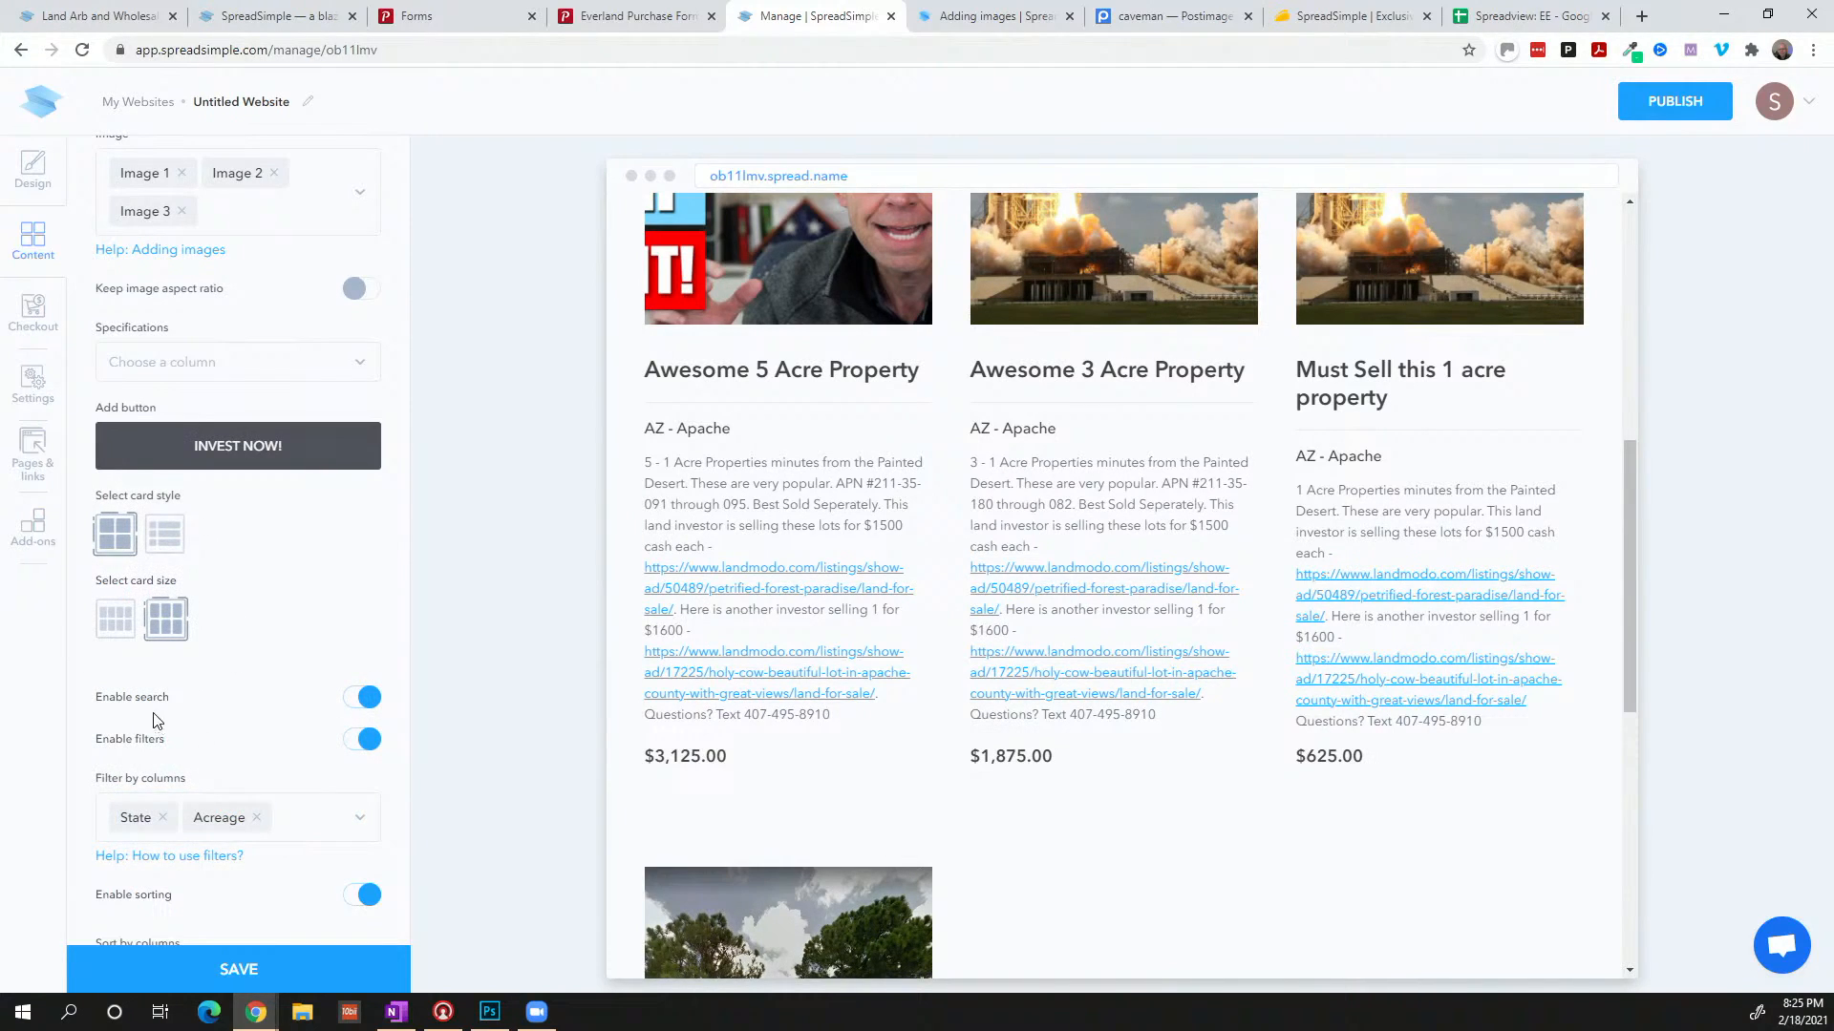
{"action": "left_click", "coordinate": [283, 971]}
Check the listing cards in the preview and refresh the website content from the Google Sheet
{"action": "scroll", "coordinate": [631, 651], "scroll_direction": "up", "scroll_amount": 4}
{"action": "scroll", "coordinate": [631, 651], "scroll_direction": "down", "scroll_amount": 6}
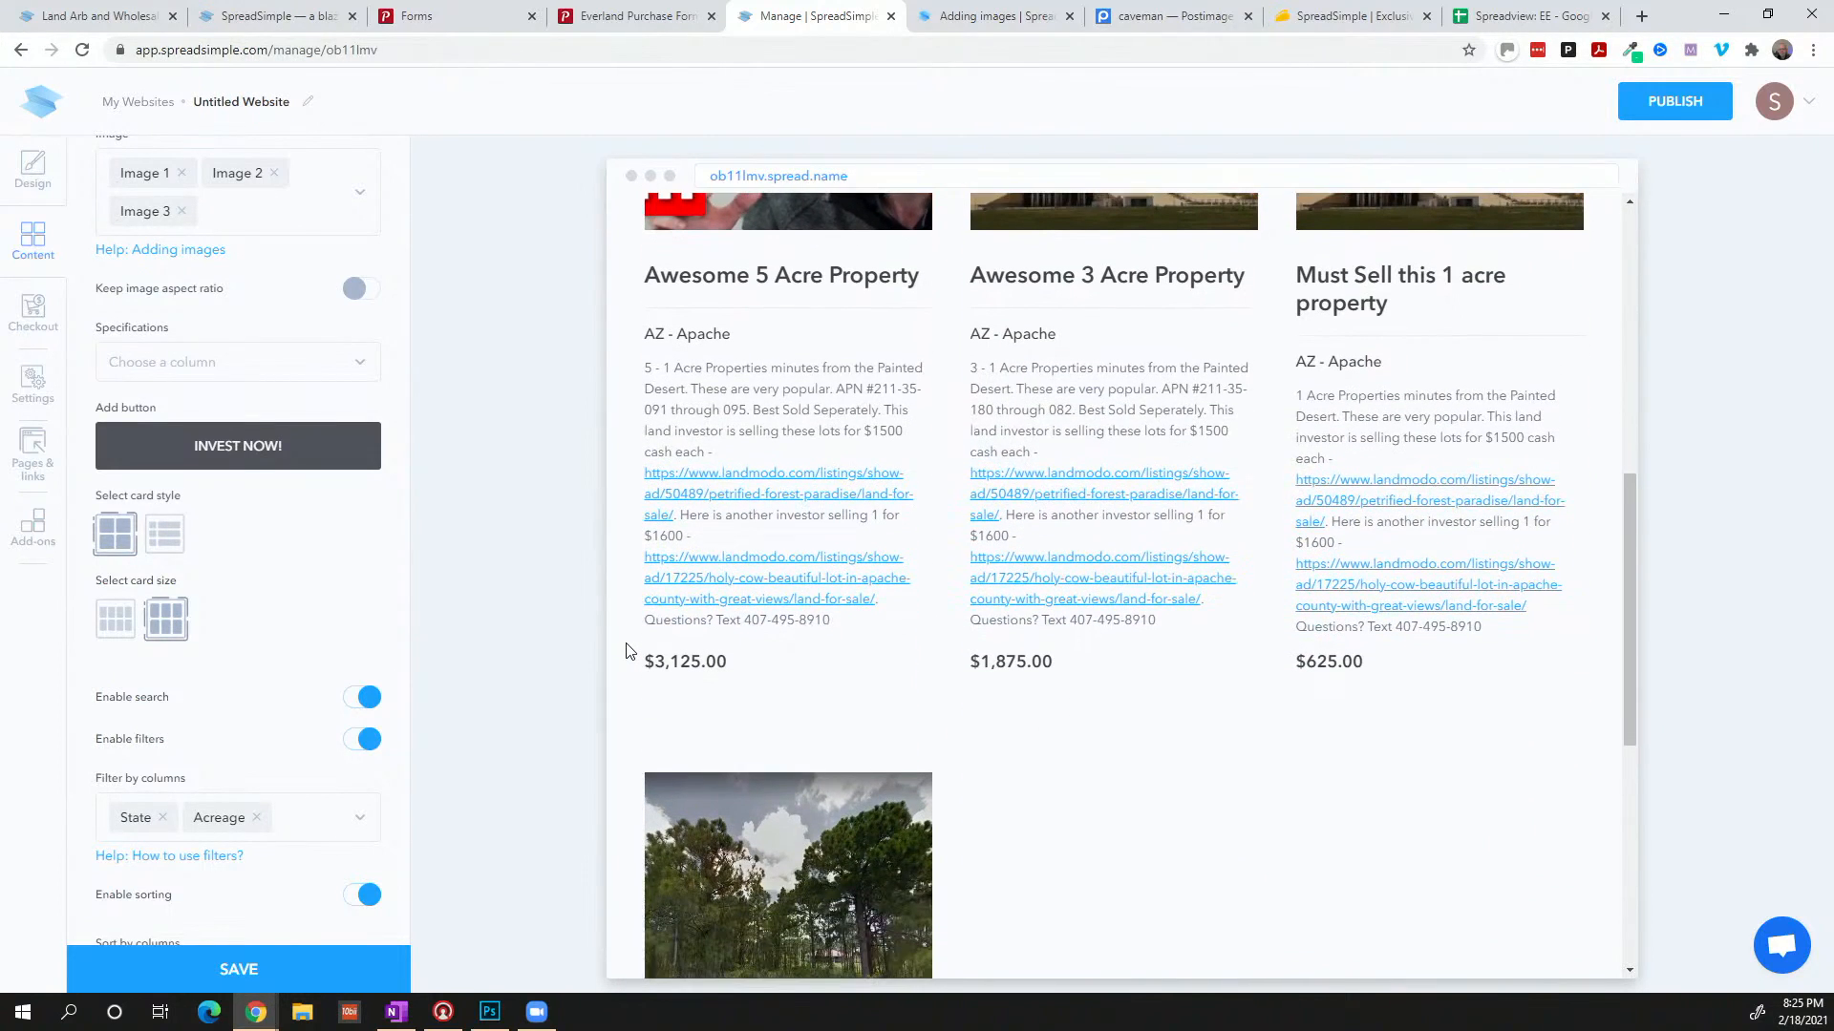
{"action": "scroll", "coordinate": [334, 363], "scroll_direction": "up", "scroll_amount": 7}
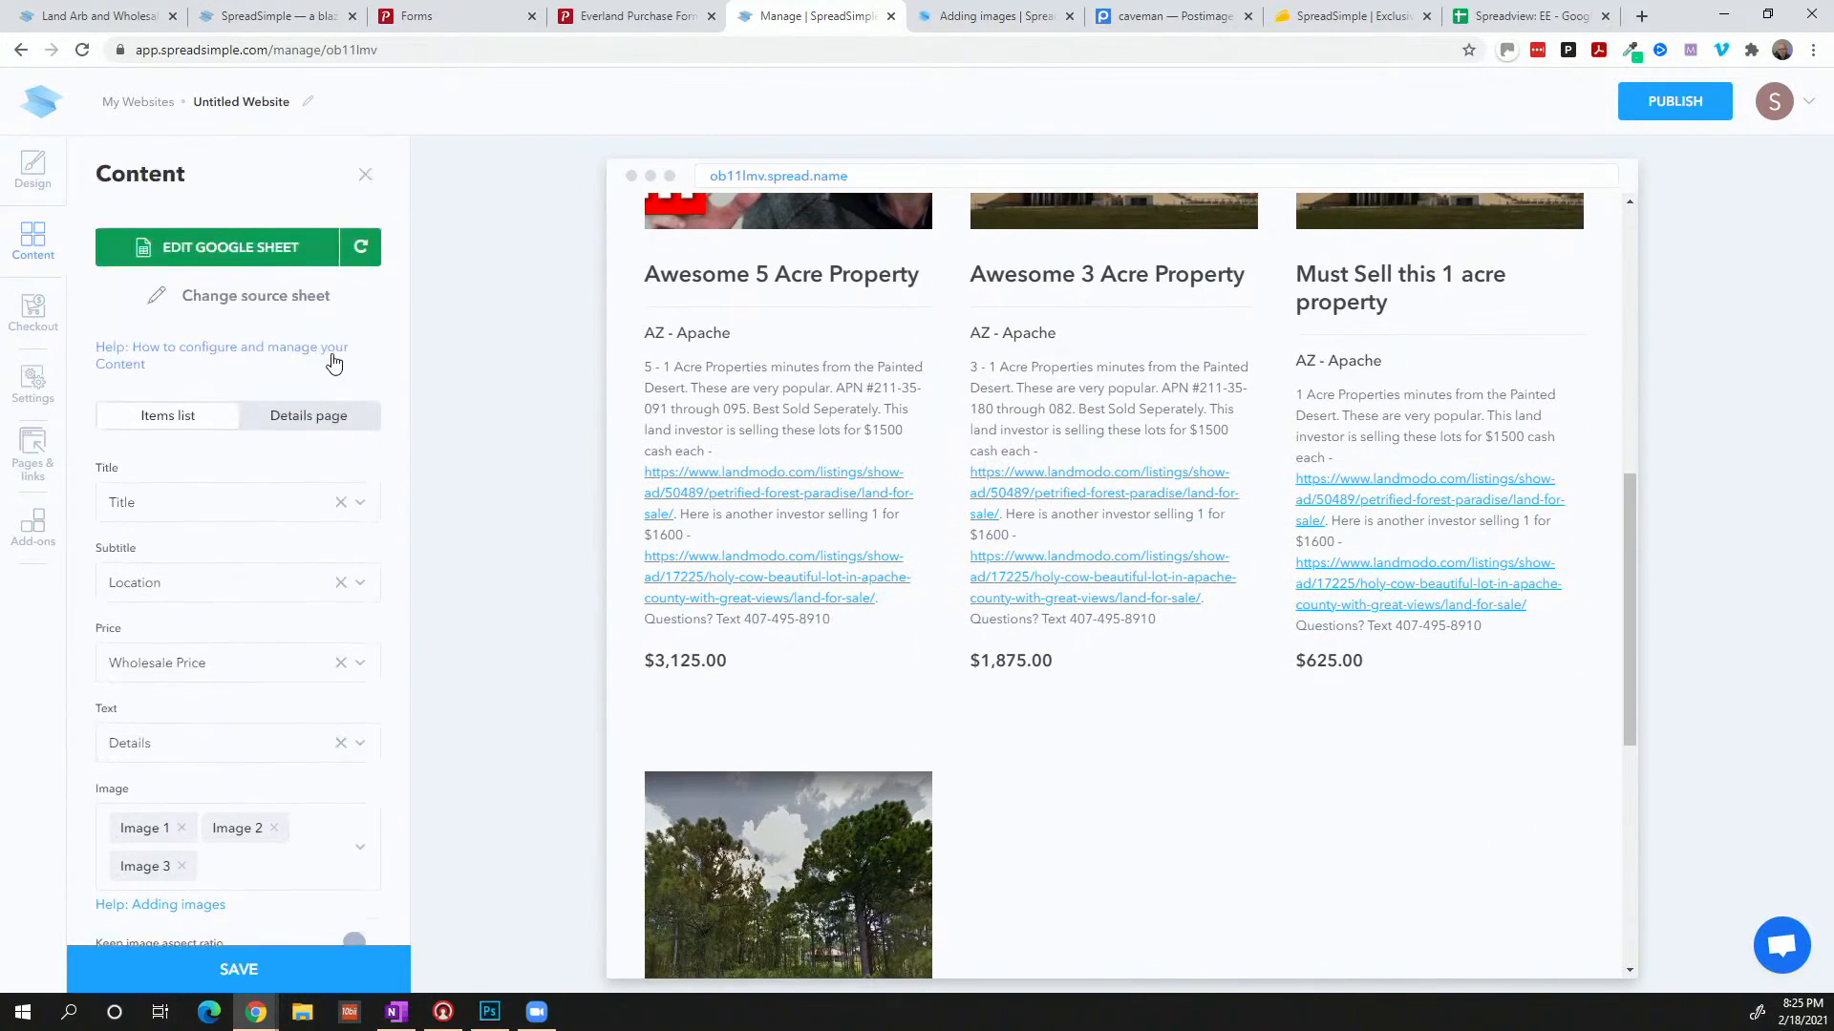
{"action": "left_click", "coordinate": [360, 247]}
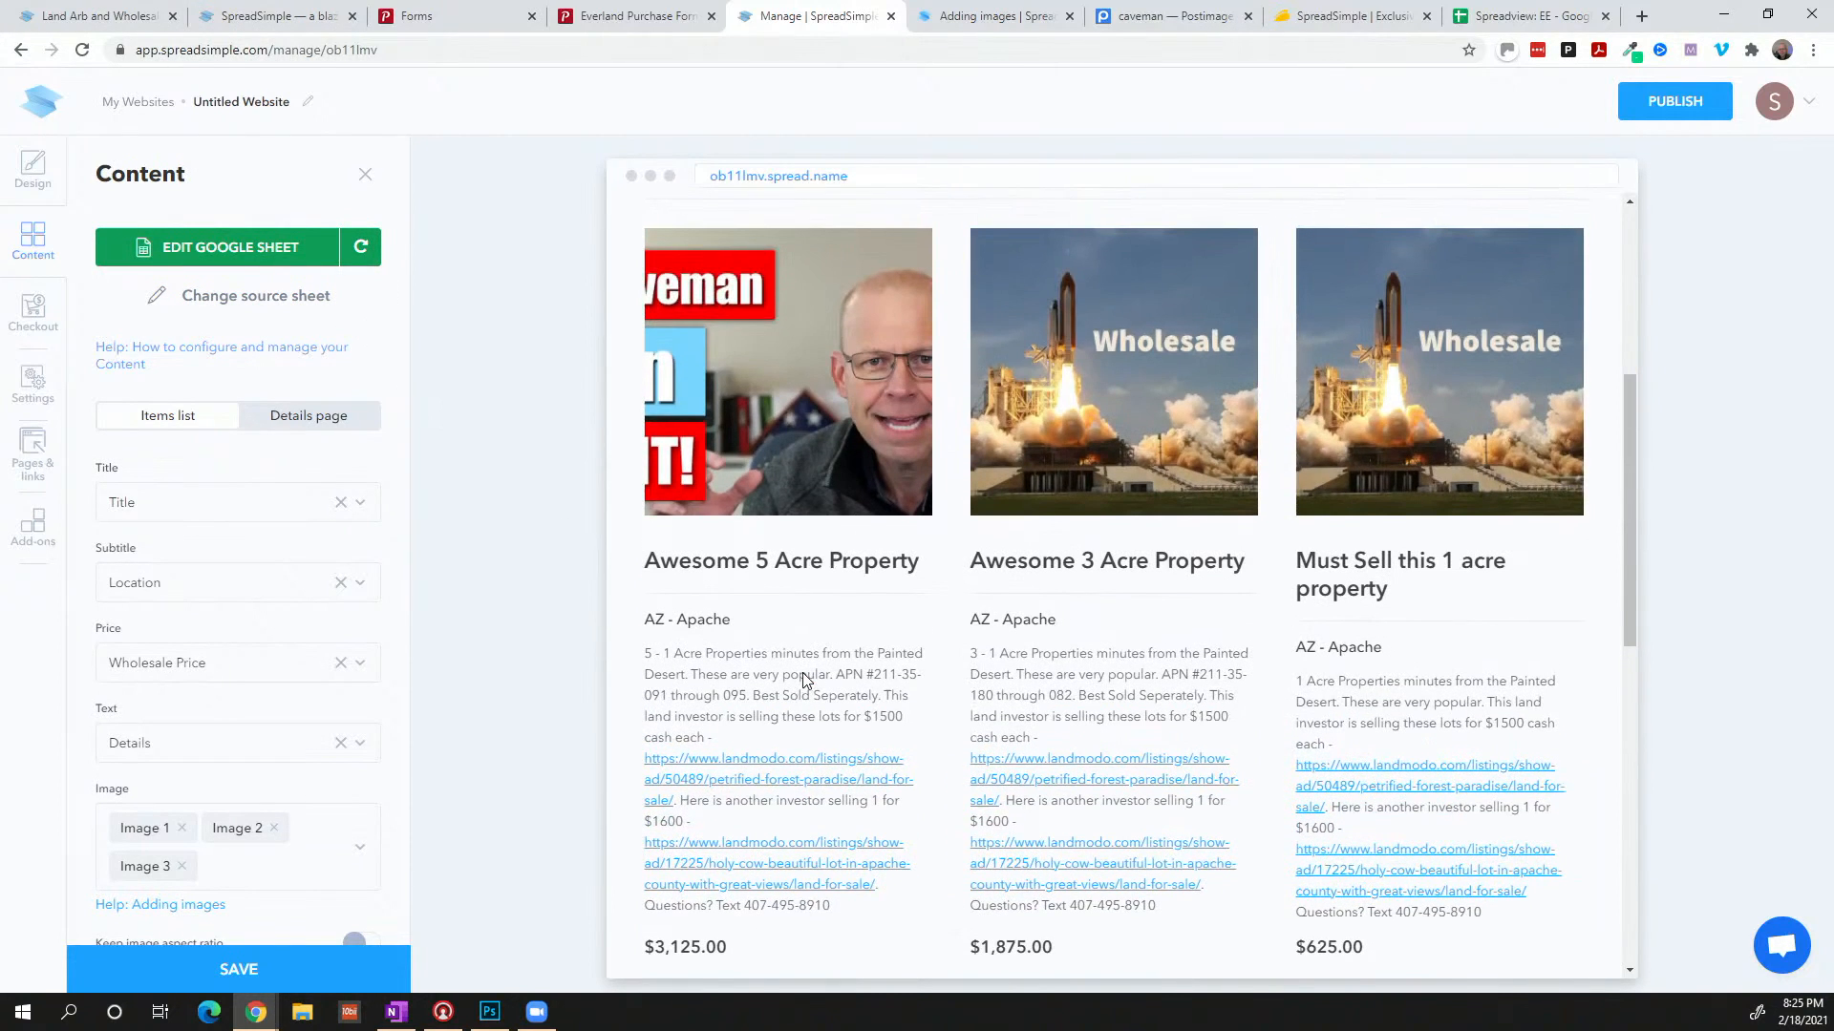
Review the items list's content mappings, including the columns available for Specifications
{"action": "scroll", "coordinate": [294, 726], "scroll_direction": "down", "scroll_amount": 2}
{"action": "scroll", "coordinate": [290, 718], "scroll_direction": "down", "scroll_amount": 2}
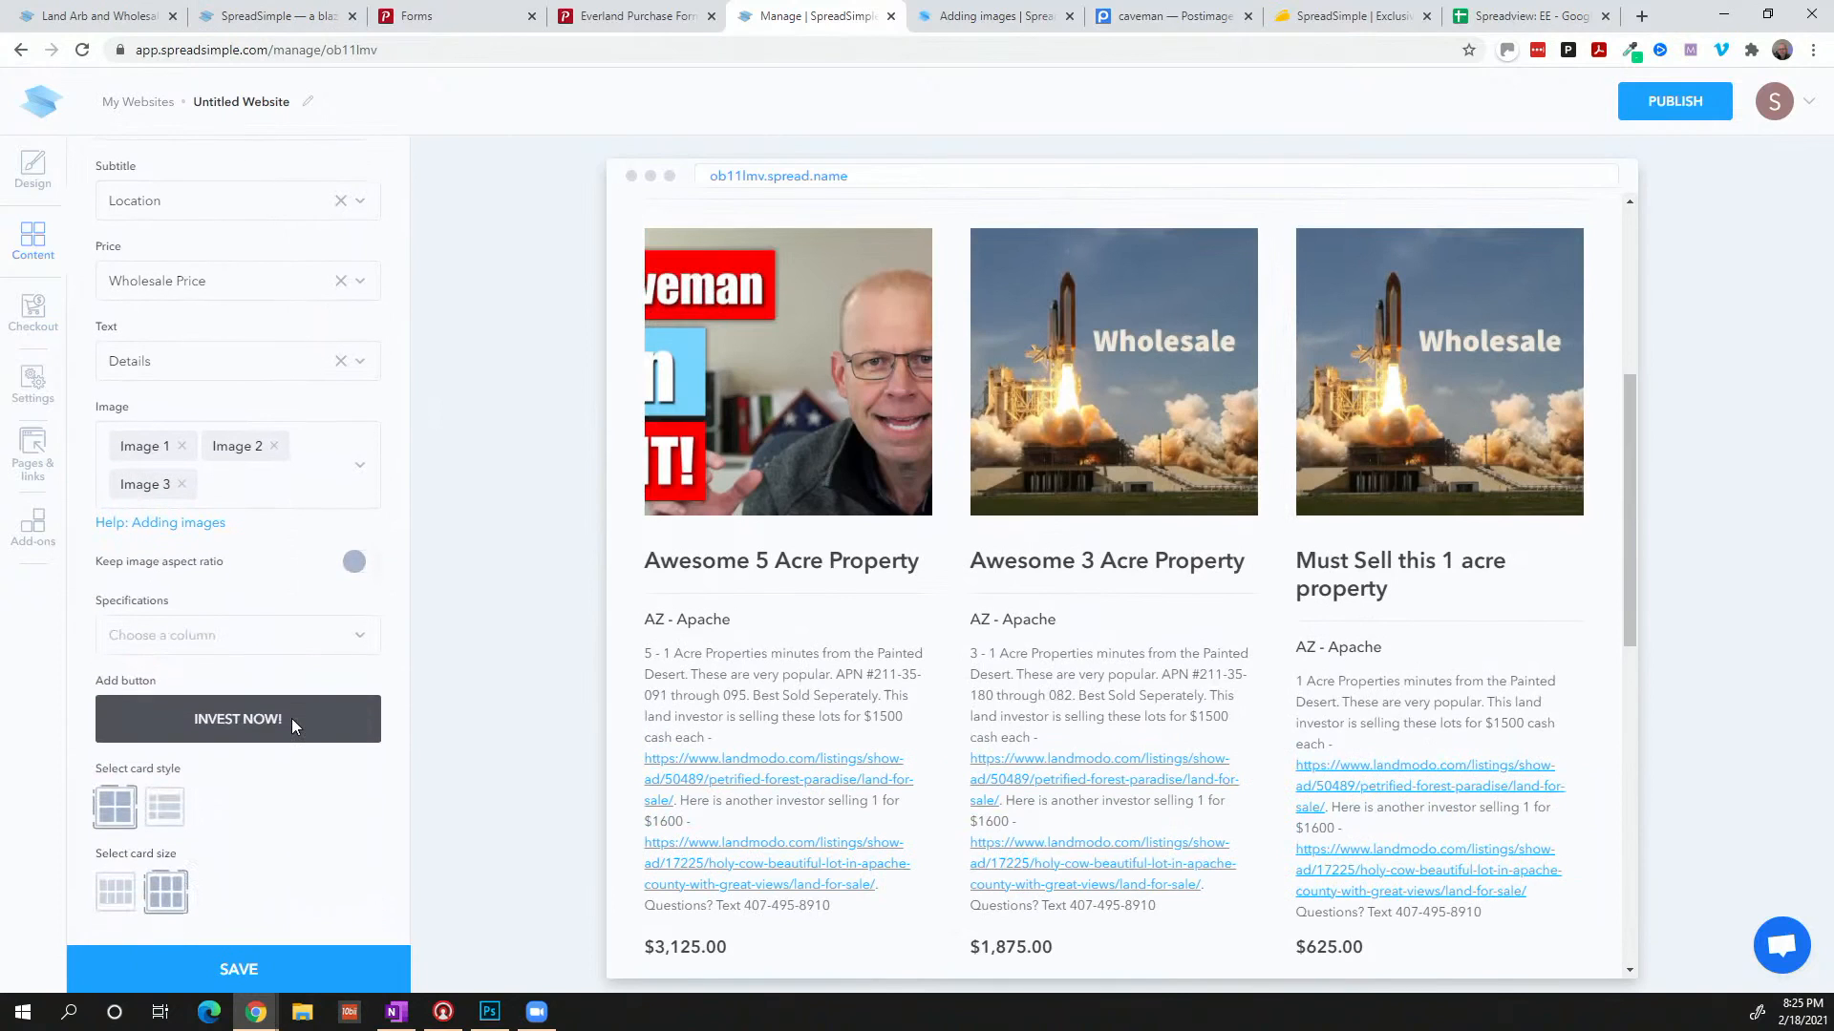
{"action": "left_click", "coordinate": [359, 642]}
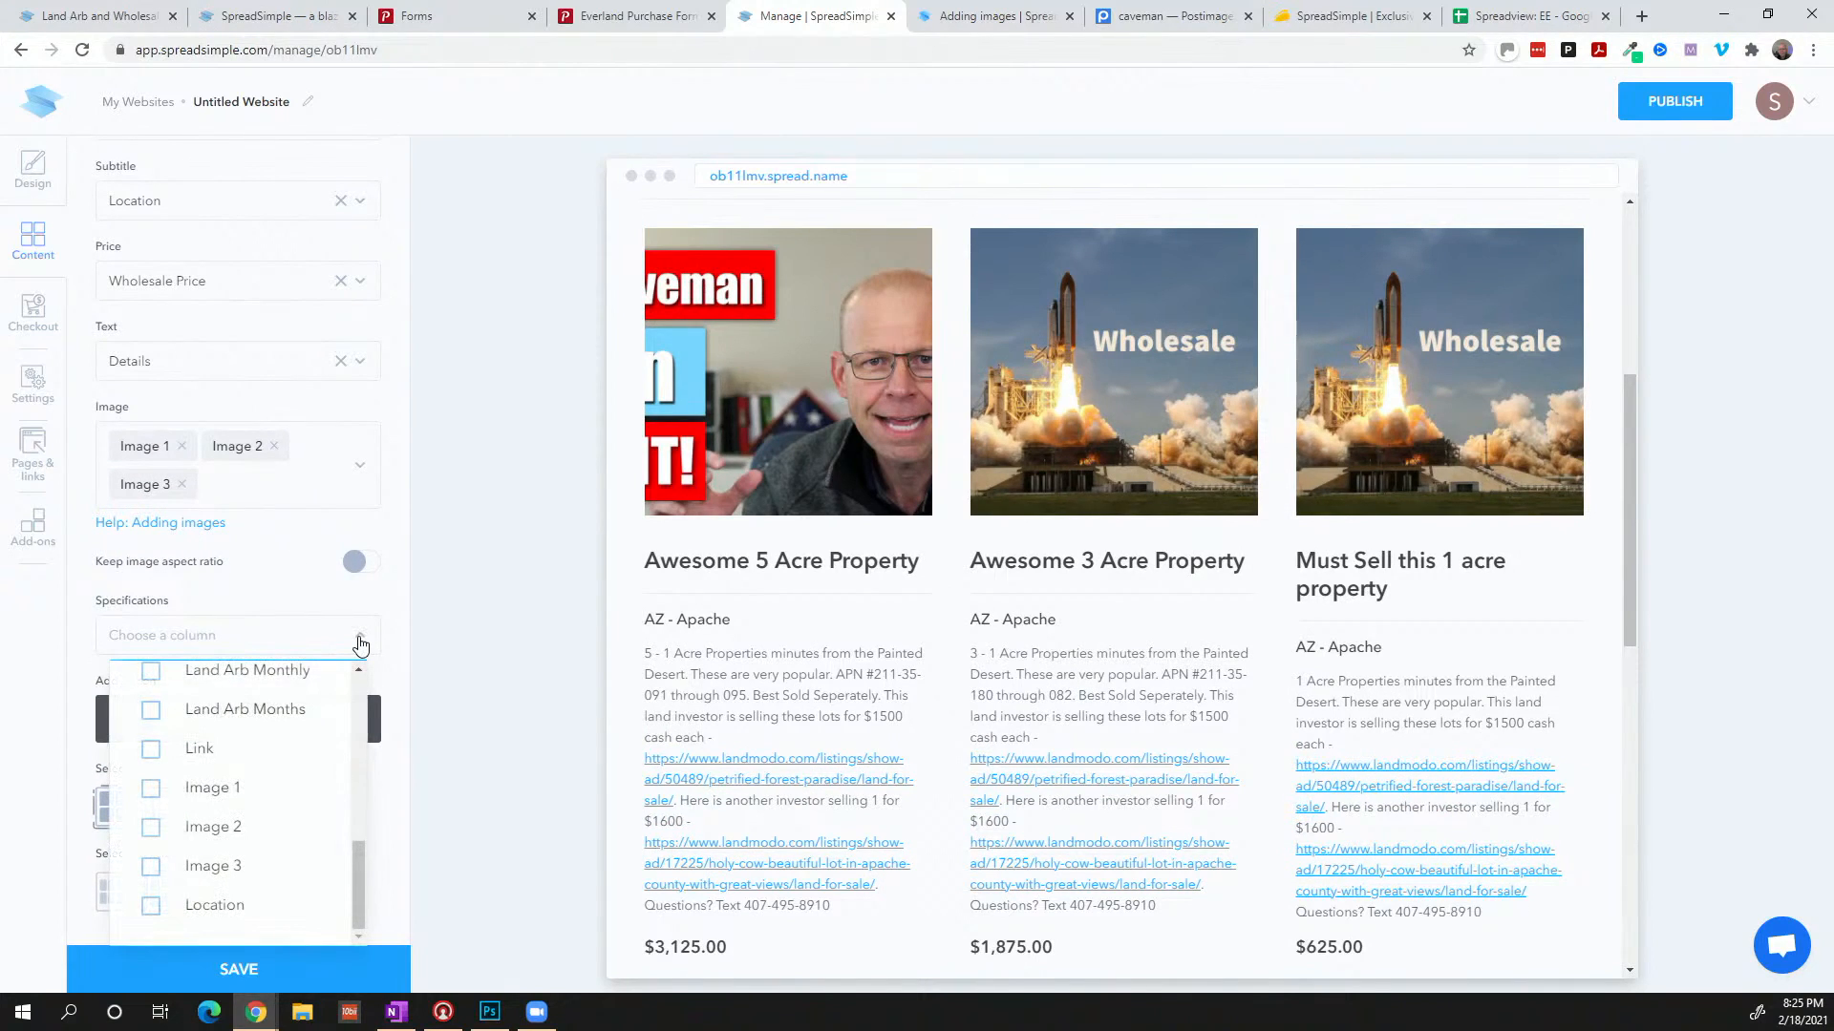
{"action": "left_click", "coordinate": [359, 642]}
{"action": "scroll", "coordinate": [344, 753], "scroll_direction": "up", "scroll_amount": 1}
{"action": "scroll", "coordinate": [344, 753], "scroll_direction": "down", "scroll_amount": 1}
{"action": "scroll", "coordinate": [340, 758], "scroll_direction": "down", "scroll_amount": 2}
{"action": "scroll", "coordinate": [286, 874], "scroll_direction": "up", "scroll_amount": 6}
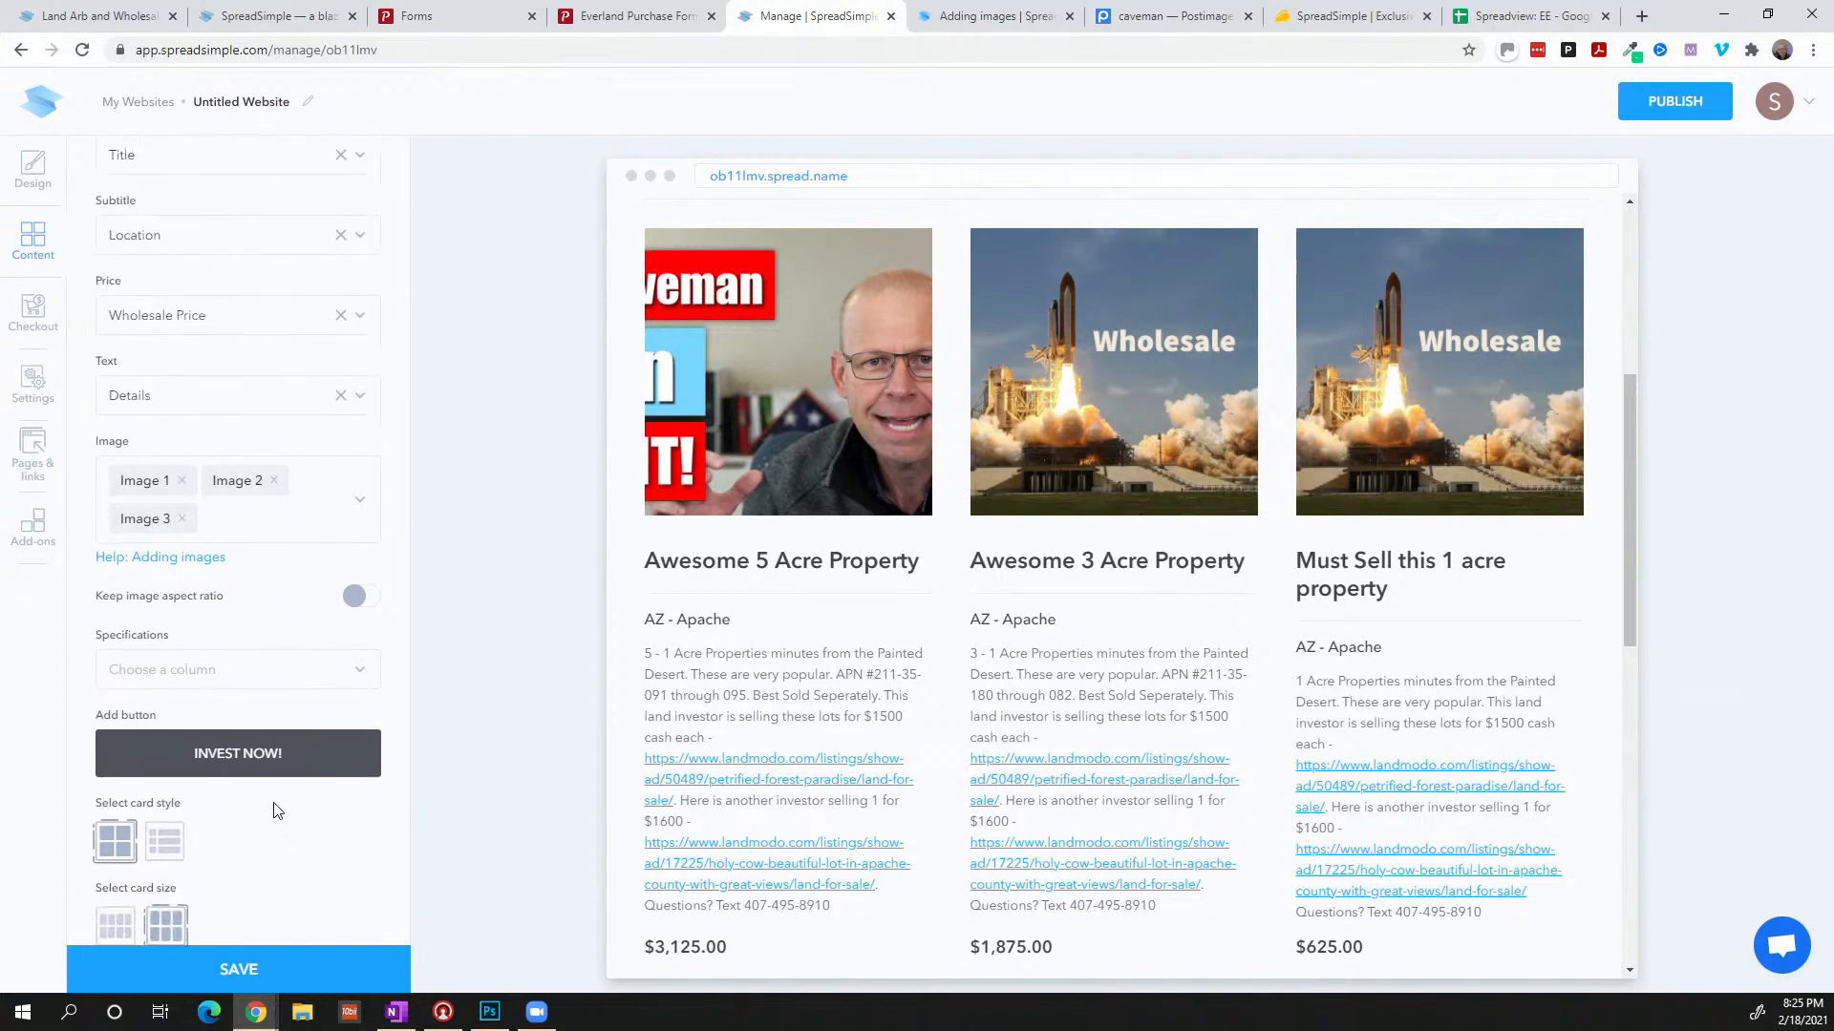
Enable the details page for listings and map its title to the Title column
{"action": "left_click", "coordinate": [310, 422]}
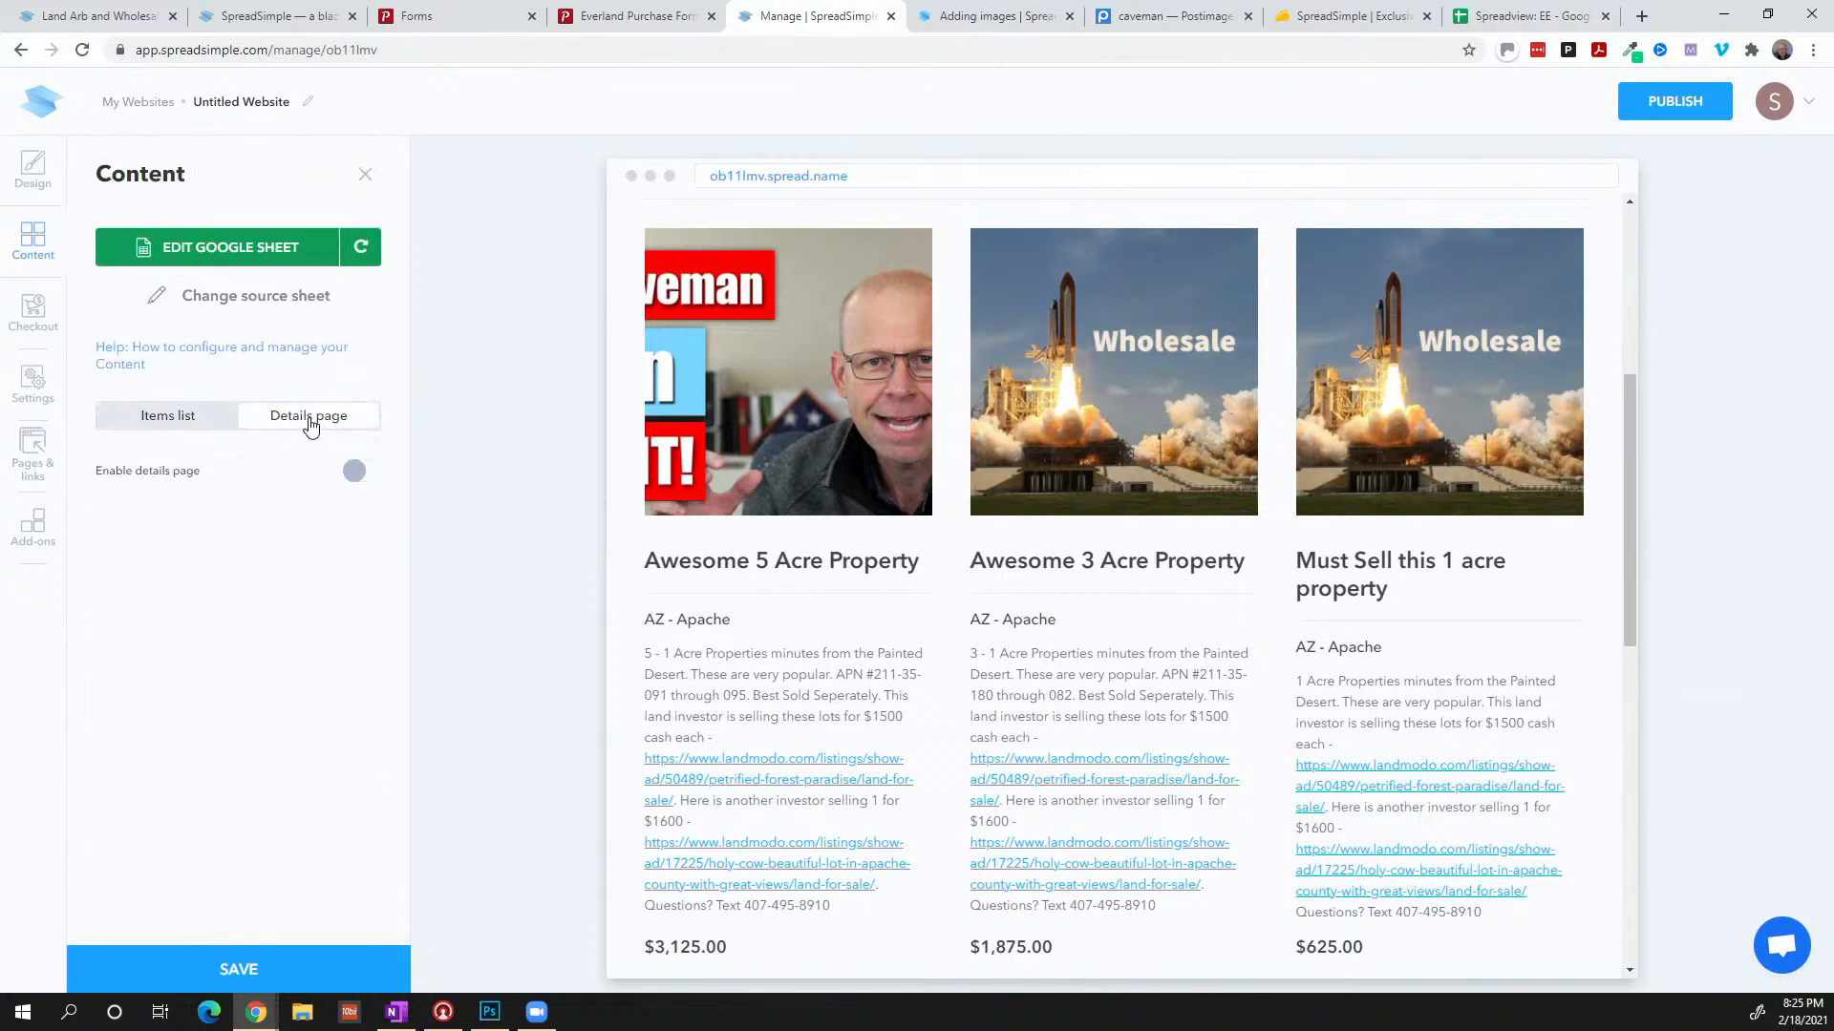
{"action": "left_click", "coordinate": [366, 474]}
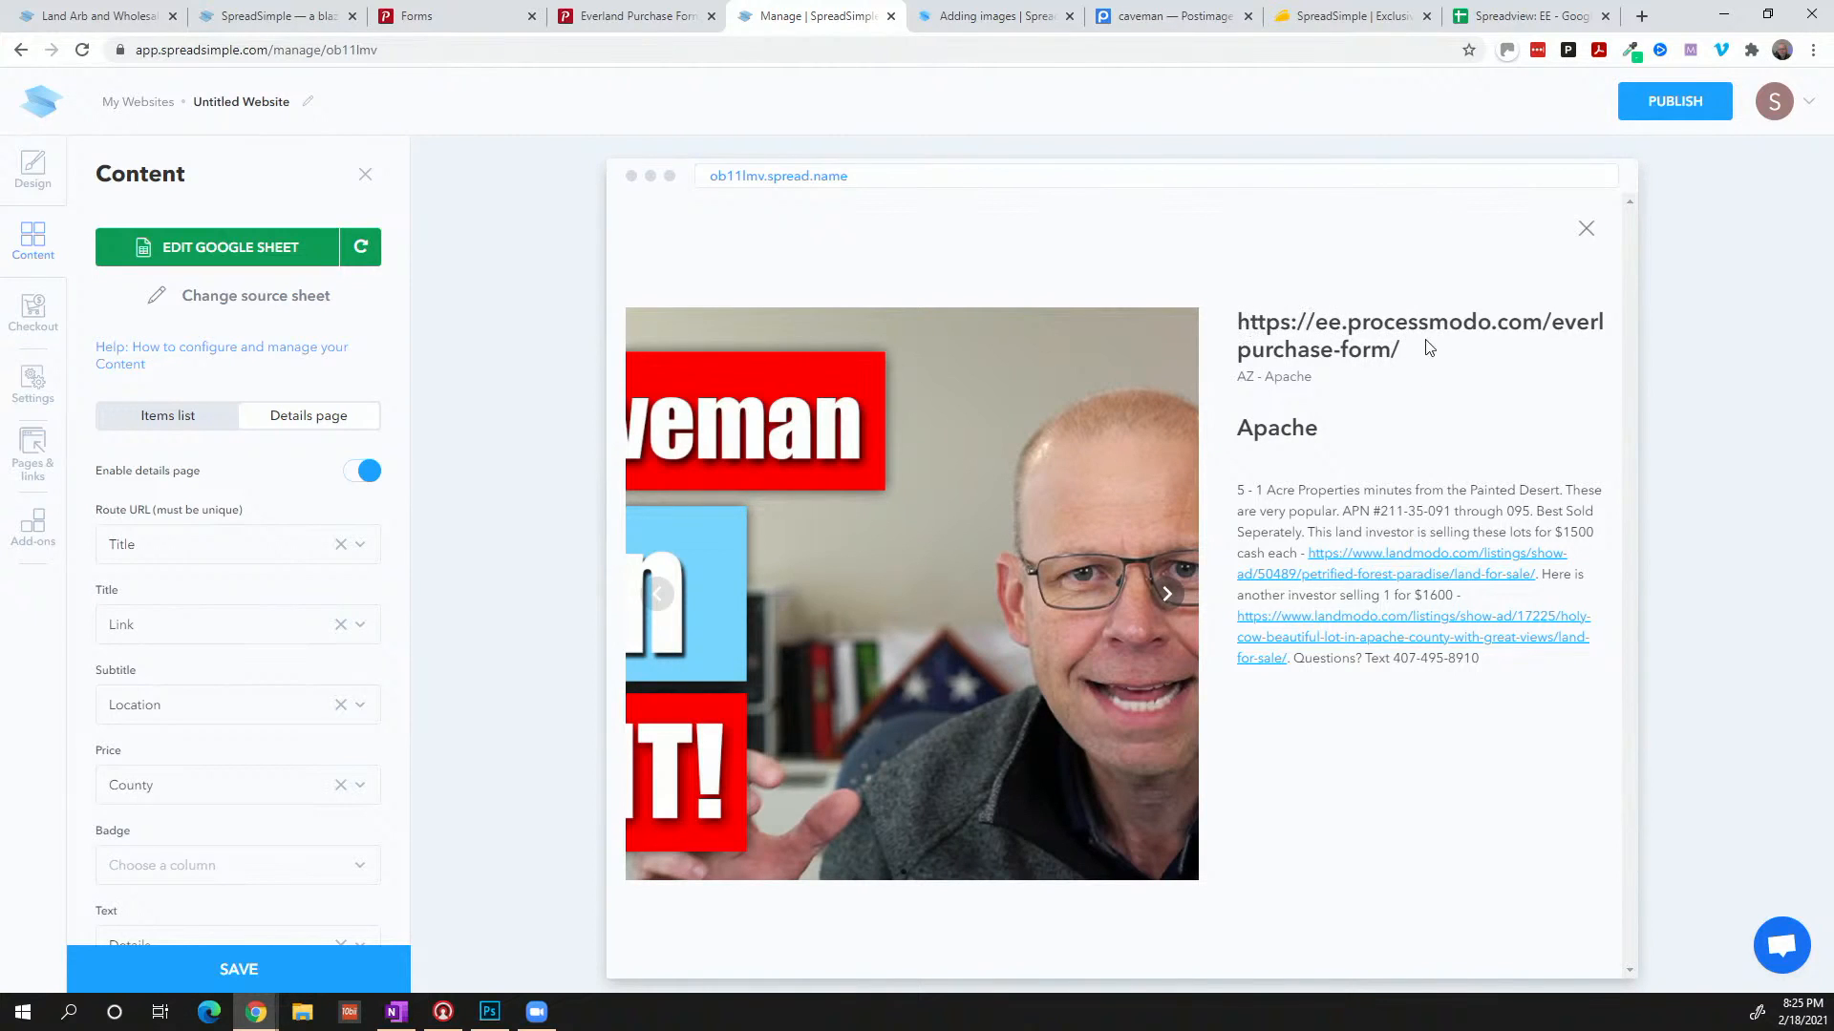
{"action": "left_click_drag", "start_coordinate": [1400, 352], "coordinate": [1246, 320]}
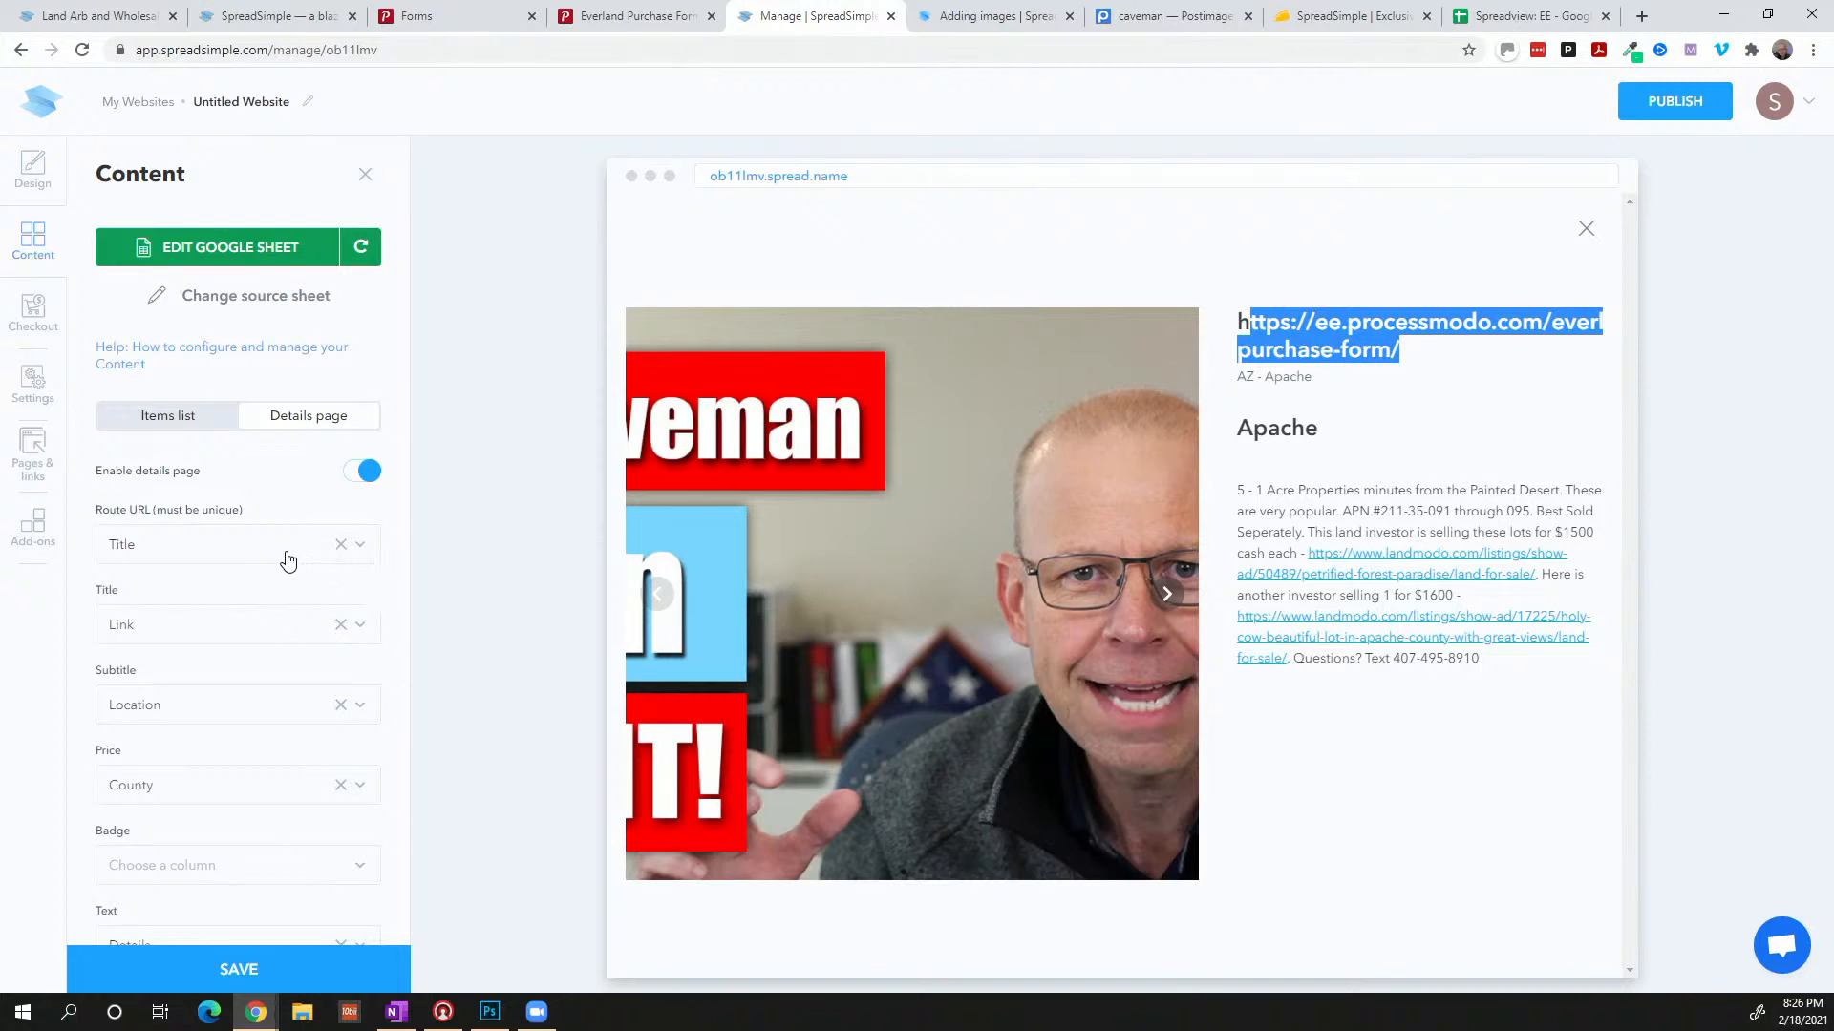
{"action": "left_click", "coordinate": [160, 625]}
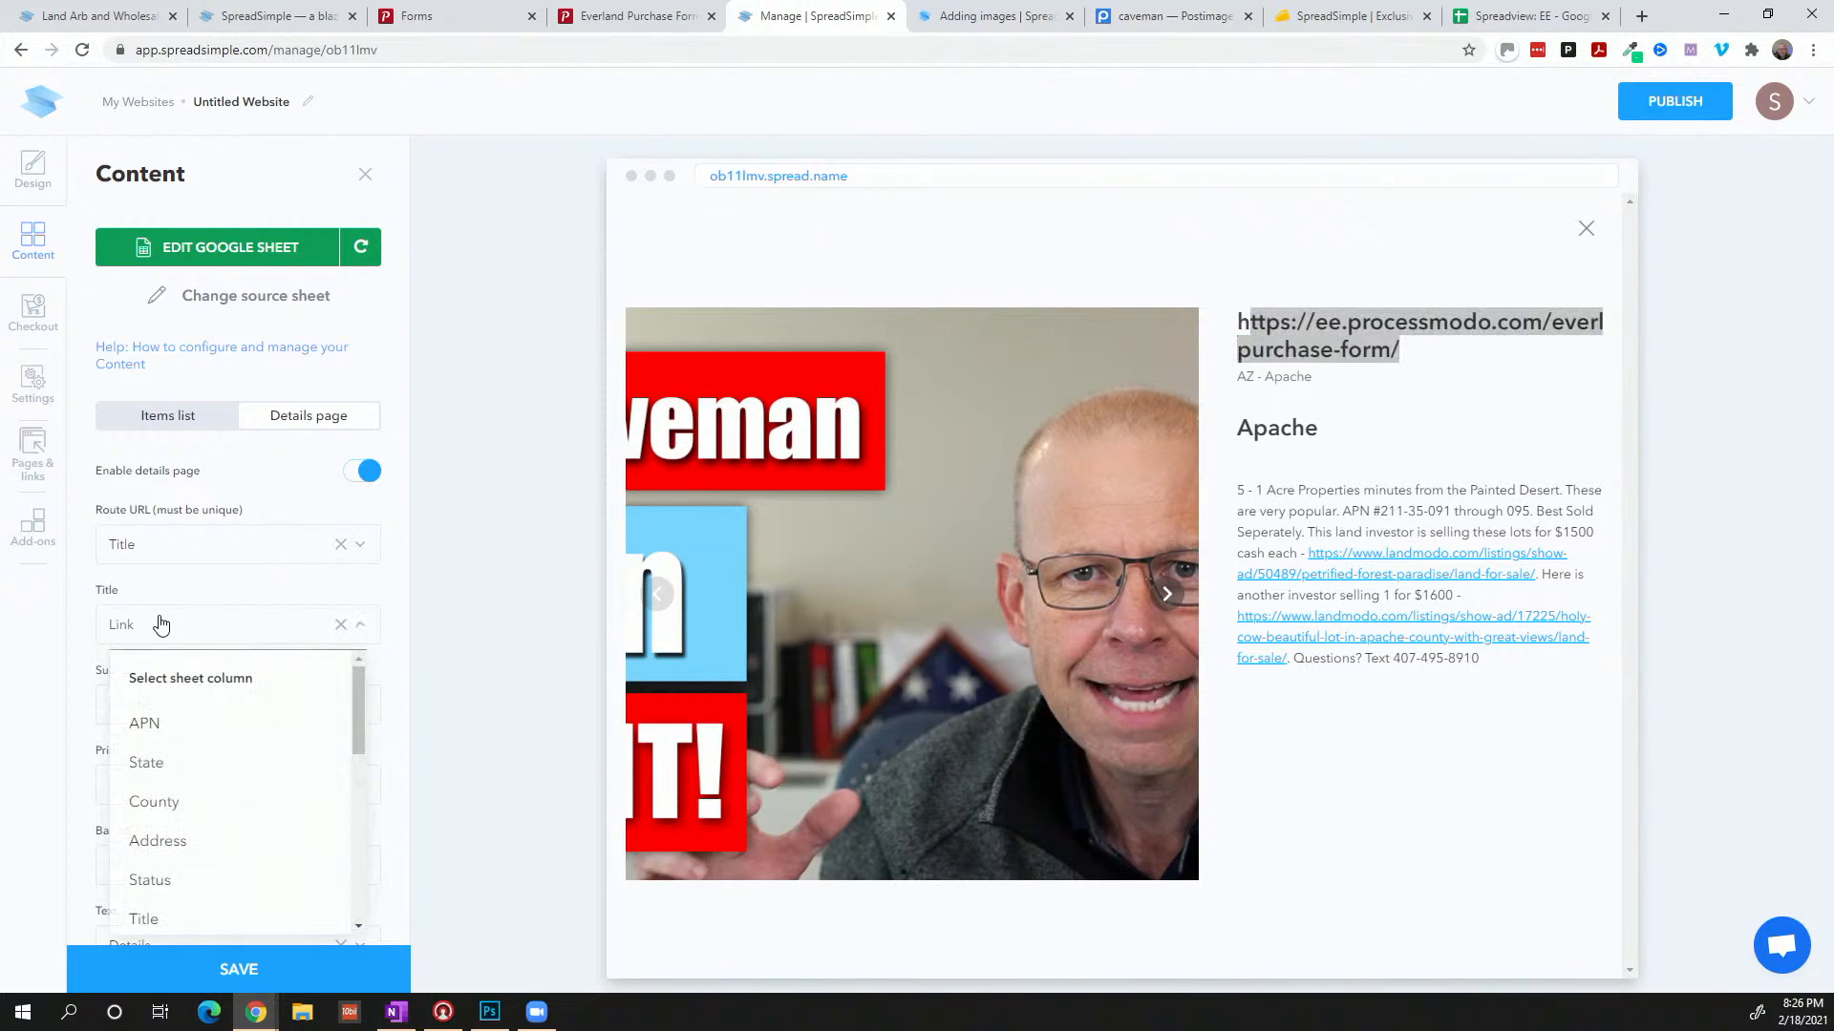
{"action": "scroll", "coordinate": [188, 781], "scroll_direction": "down", "scroll_amount": 1}
{"action": "left_click", "coordinate": [182, 824]}
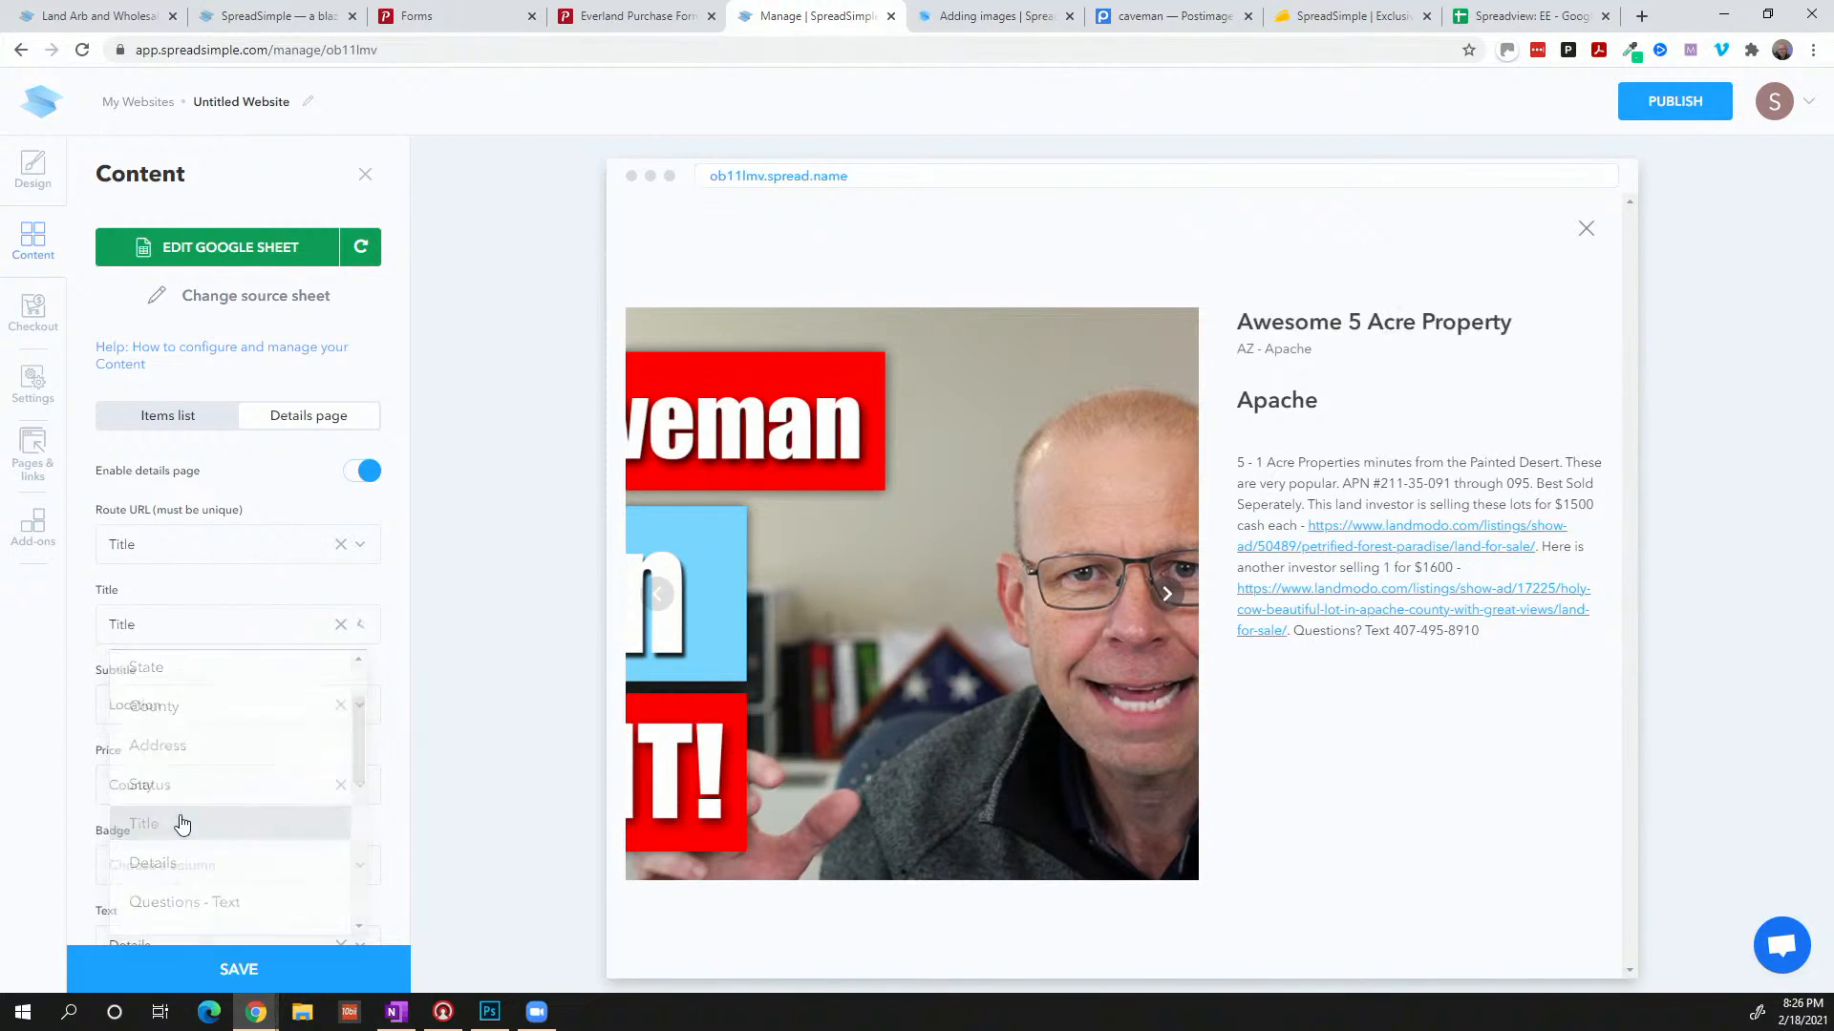
Set the details page's Route URL to the APN column and check the listing's title and subtitle in the preview
{"action": "left_click", "coordinate": [143, 557]}
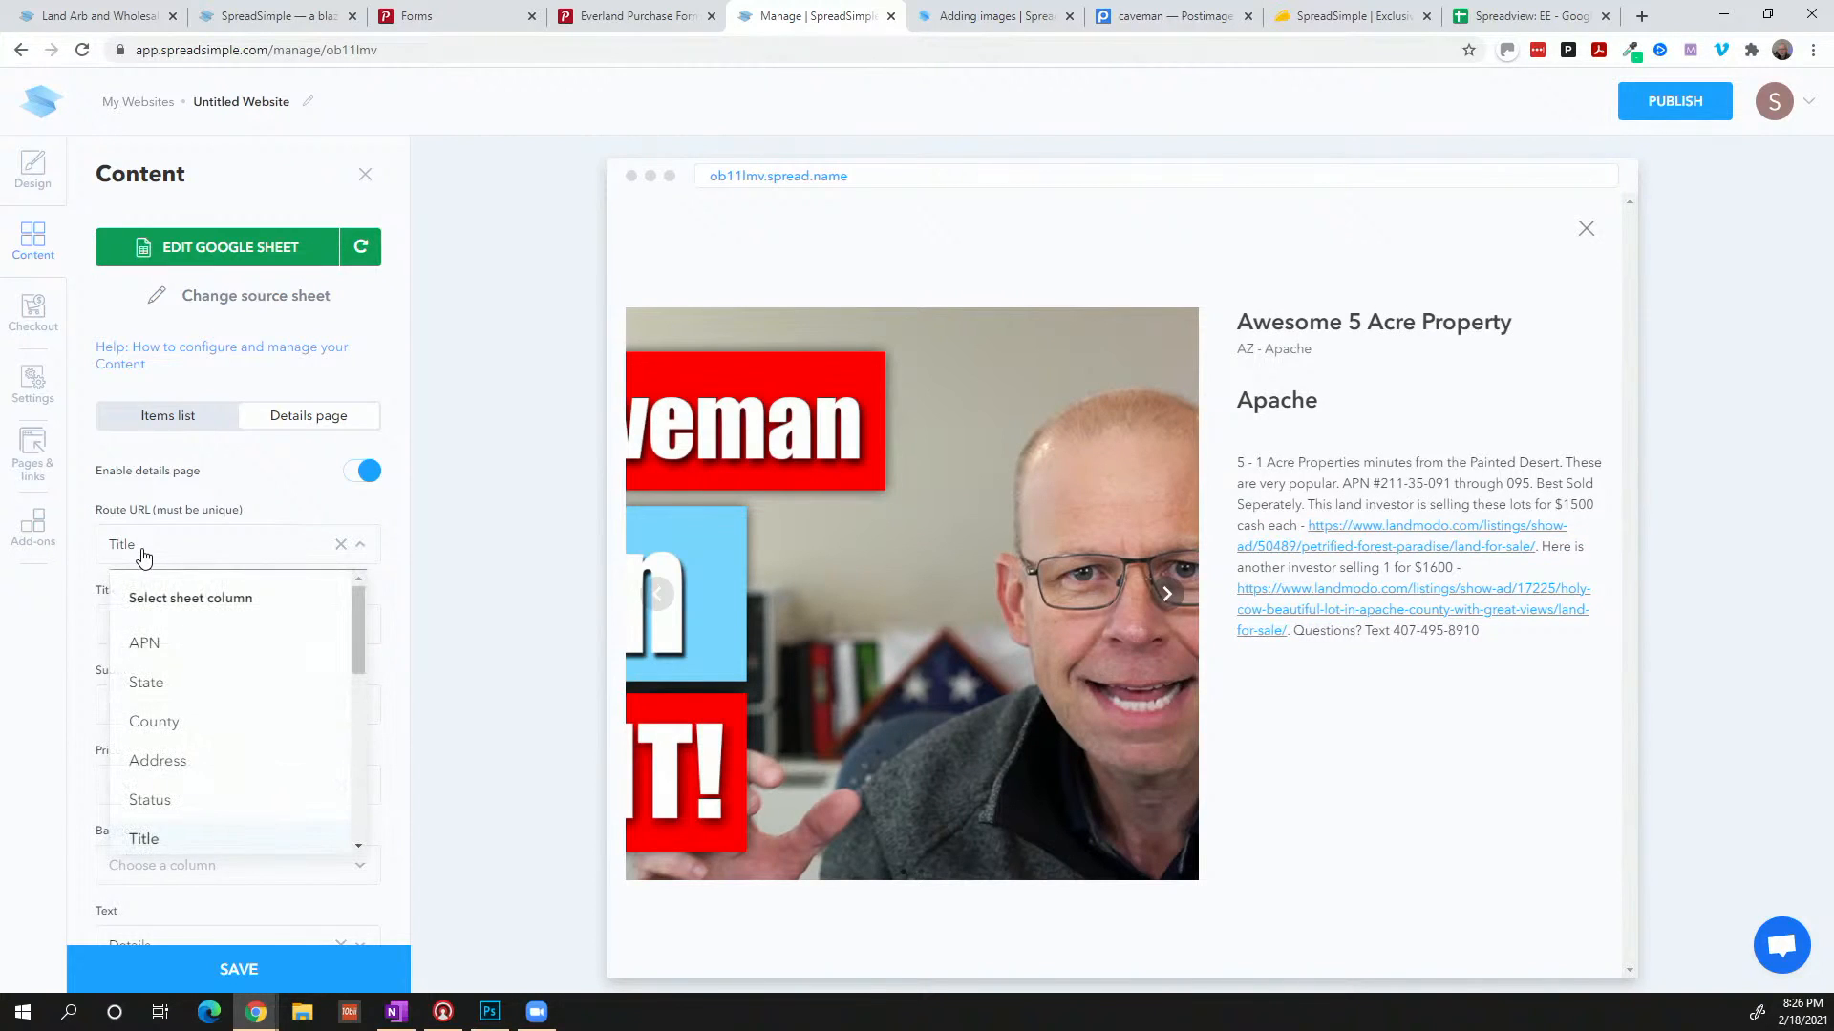
{"action": "left_click", "coordinate": [226, 650]}
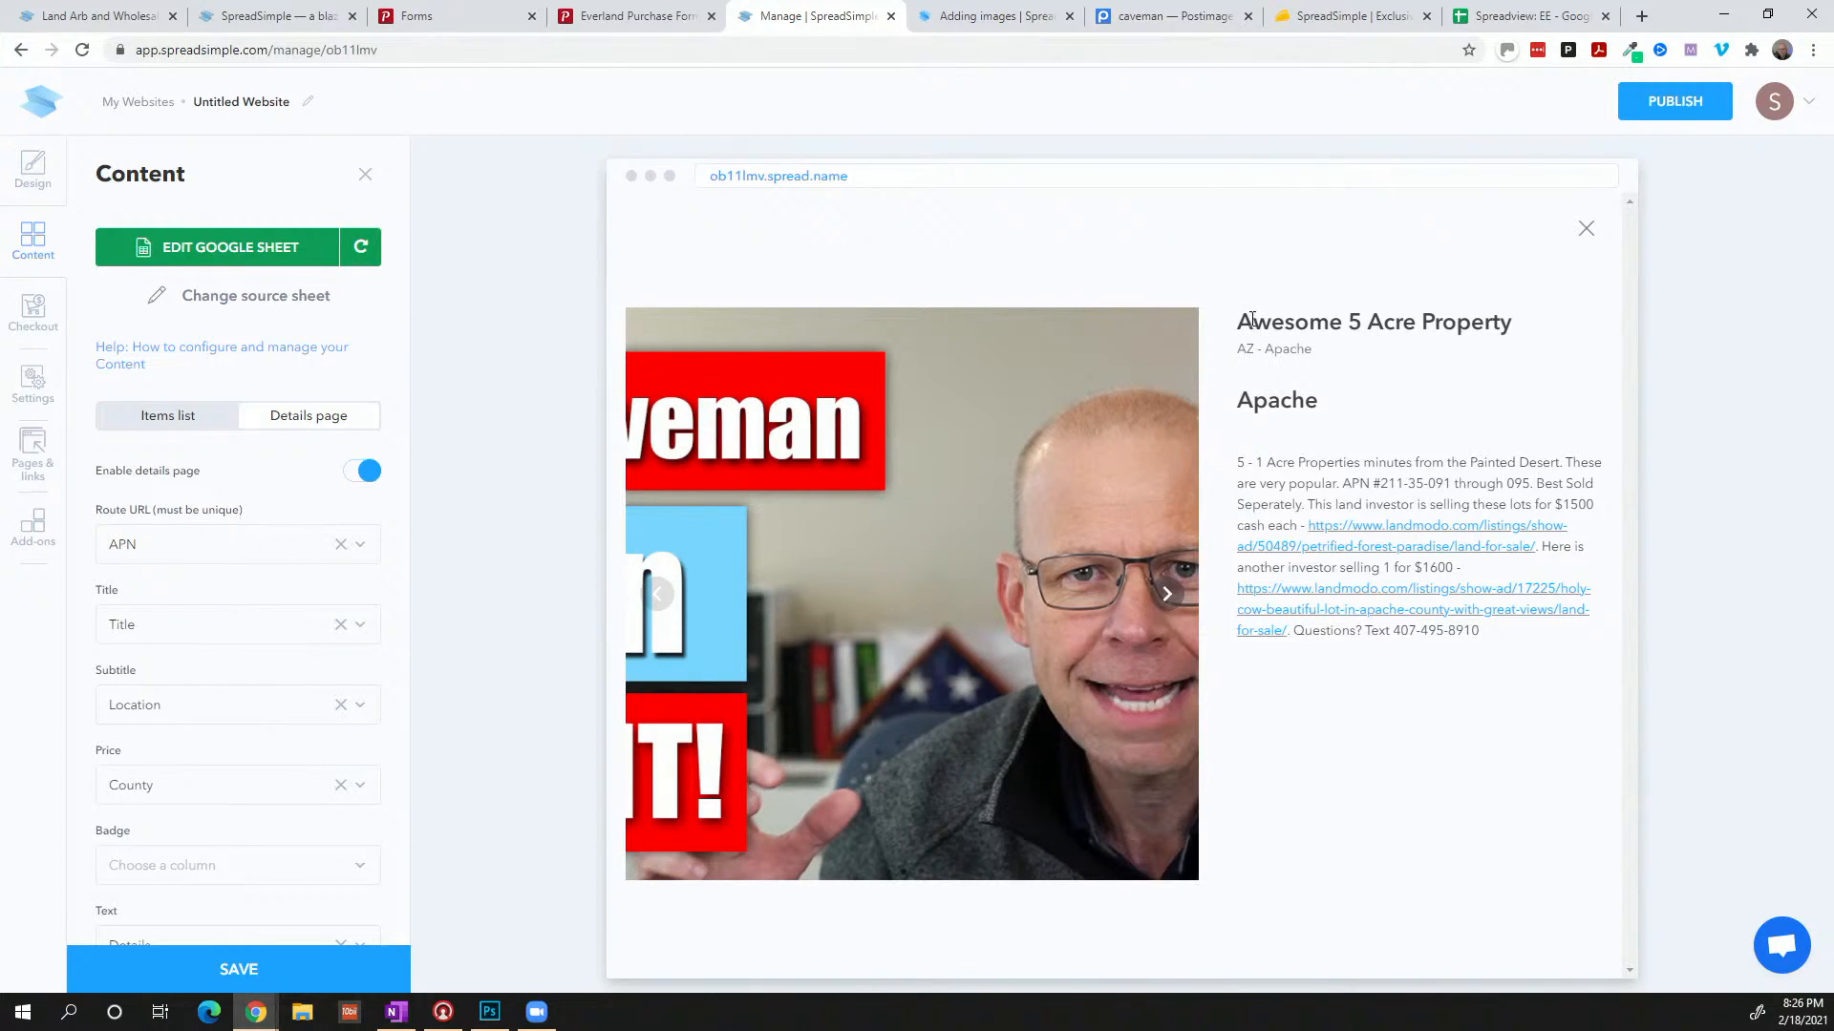
{"action": "left_click_drag", "start_coordinate": [1251, 316], "coordinate": [1486, 322]}
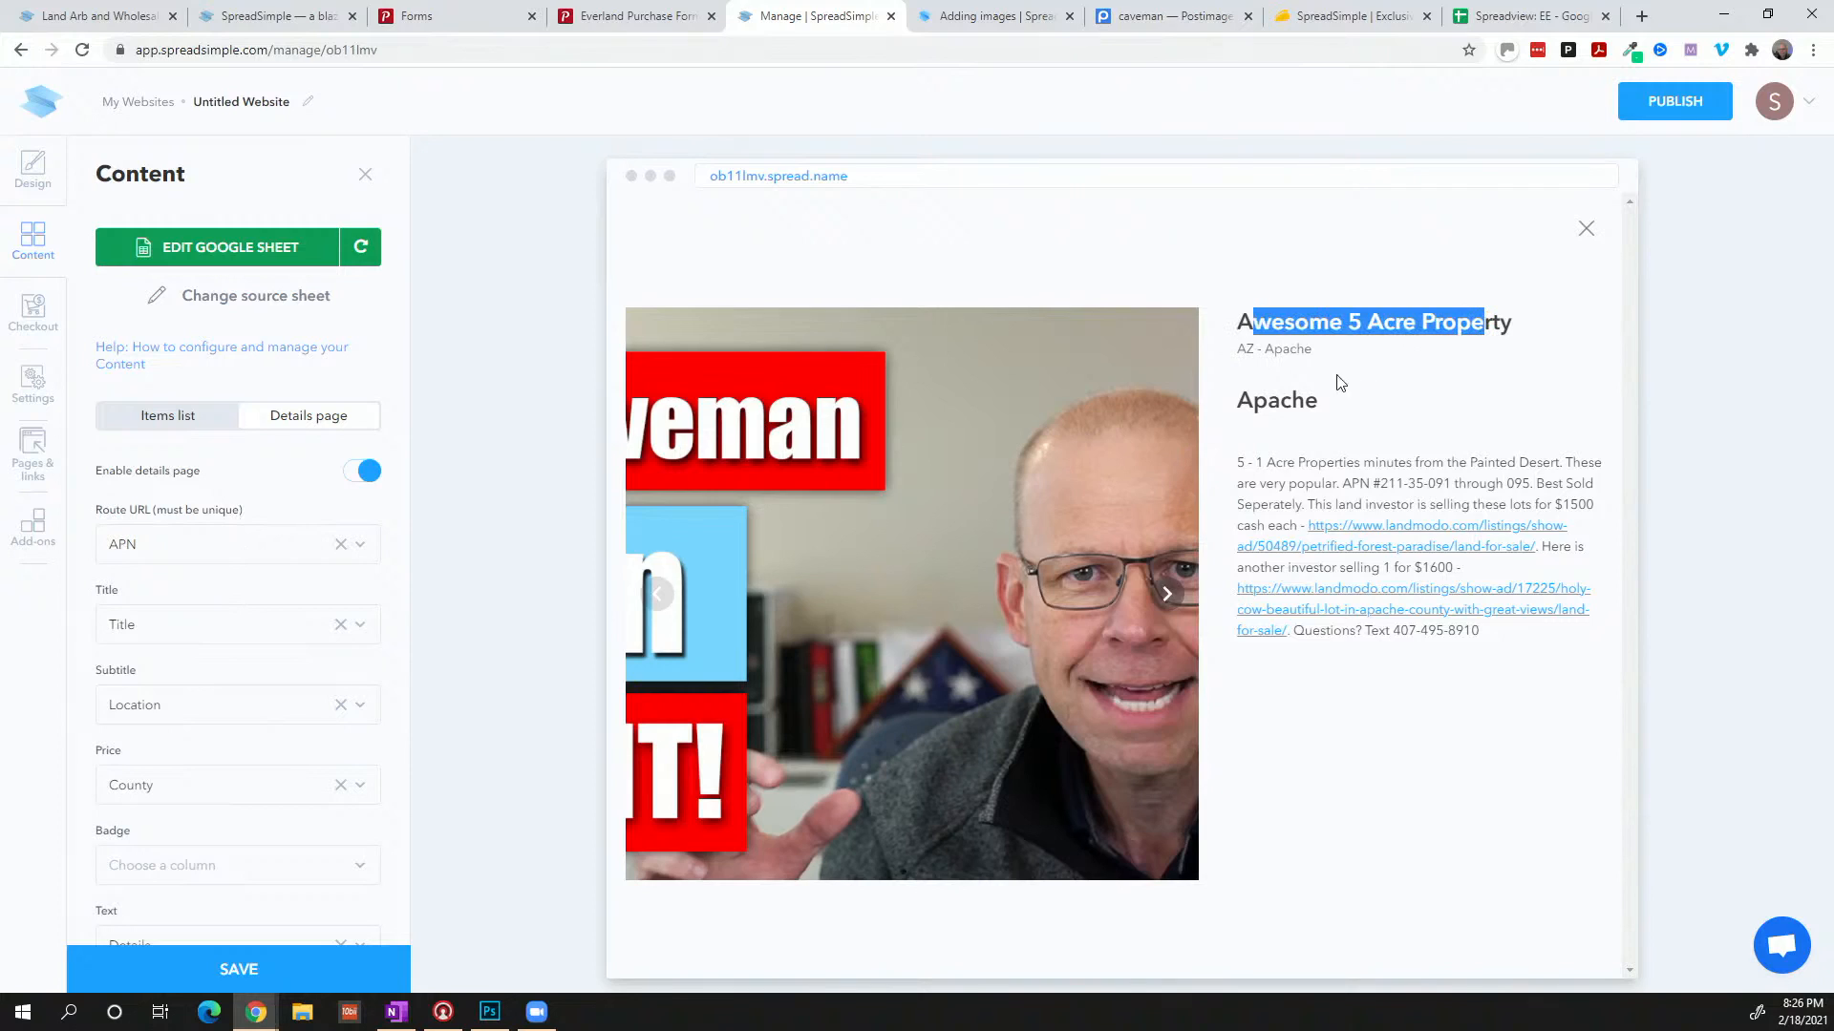
{"action": "left_click_drag", "start_coordinate": [1243, 346], "coordinate": [1319, 348]}
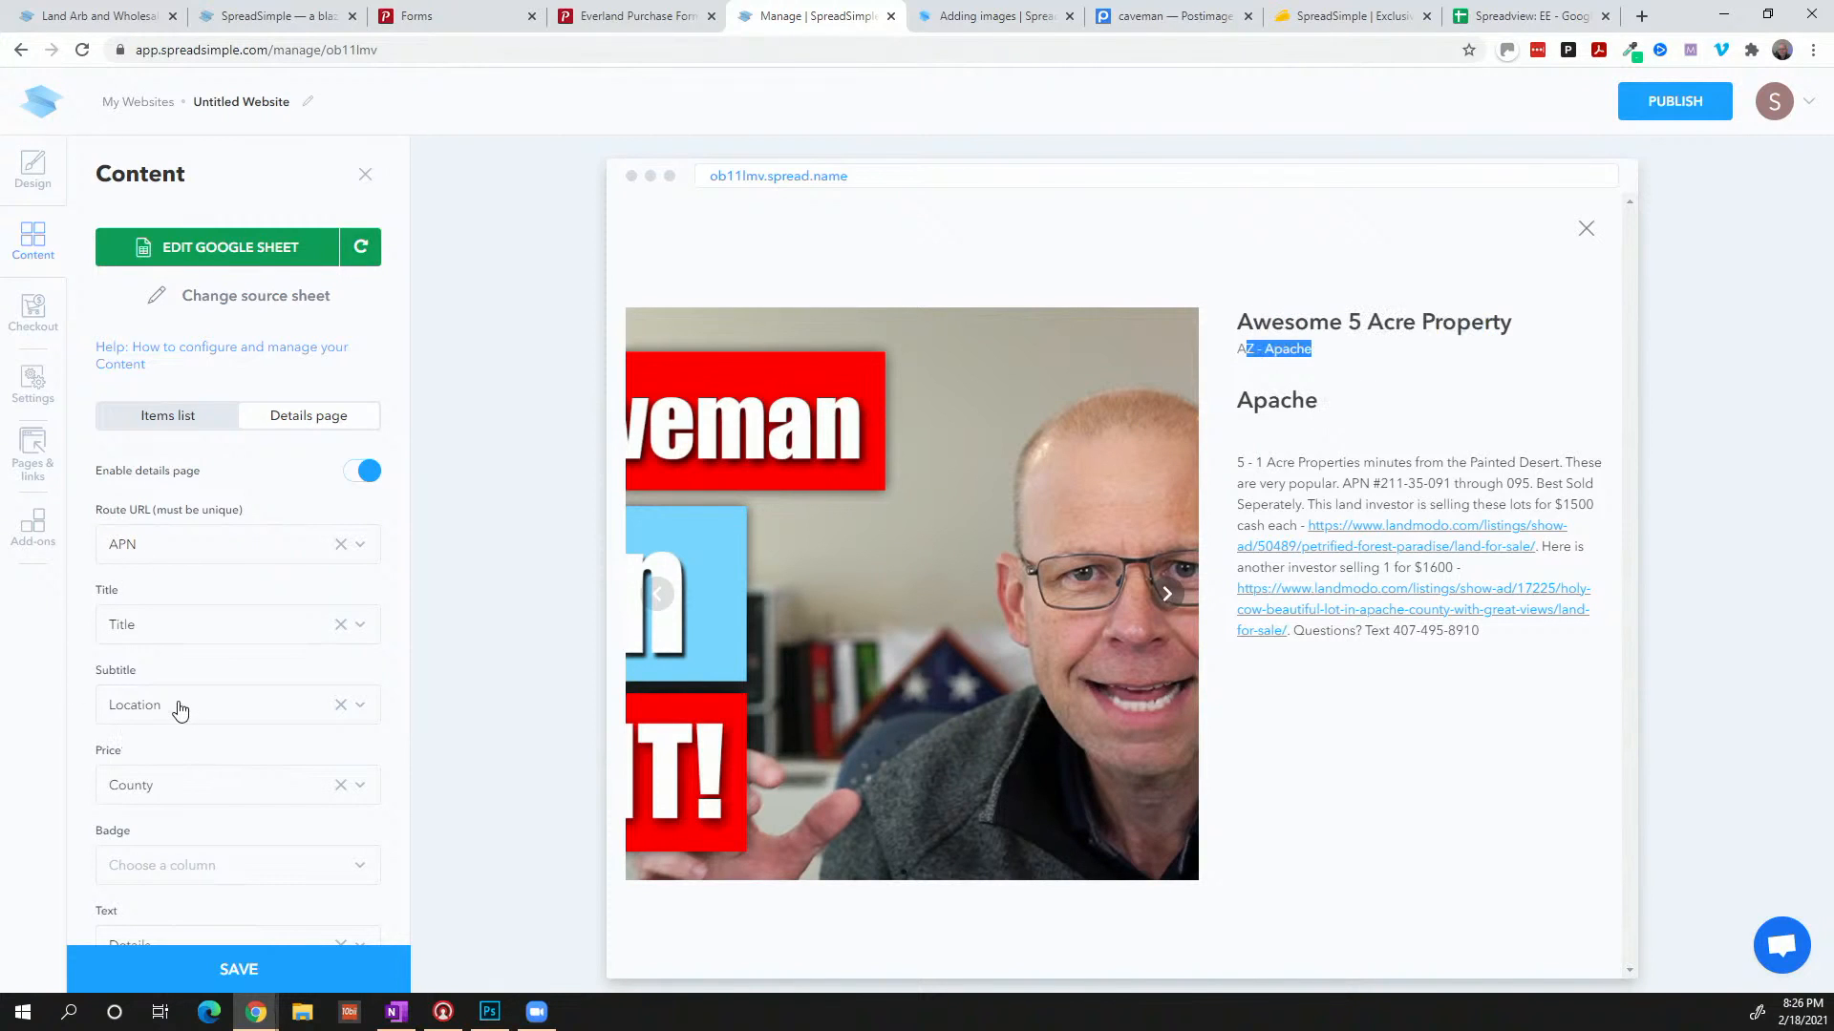
Map the details page's price to the Wholesale Price column
{"action": "left_click", "coordinate": [180, 788]}
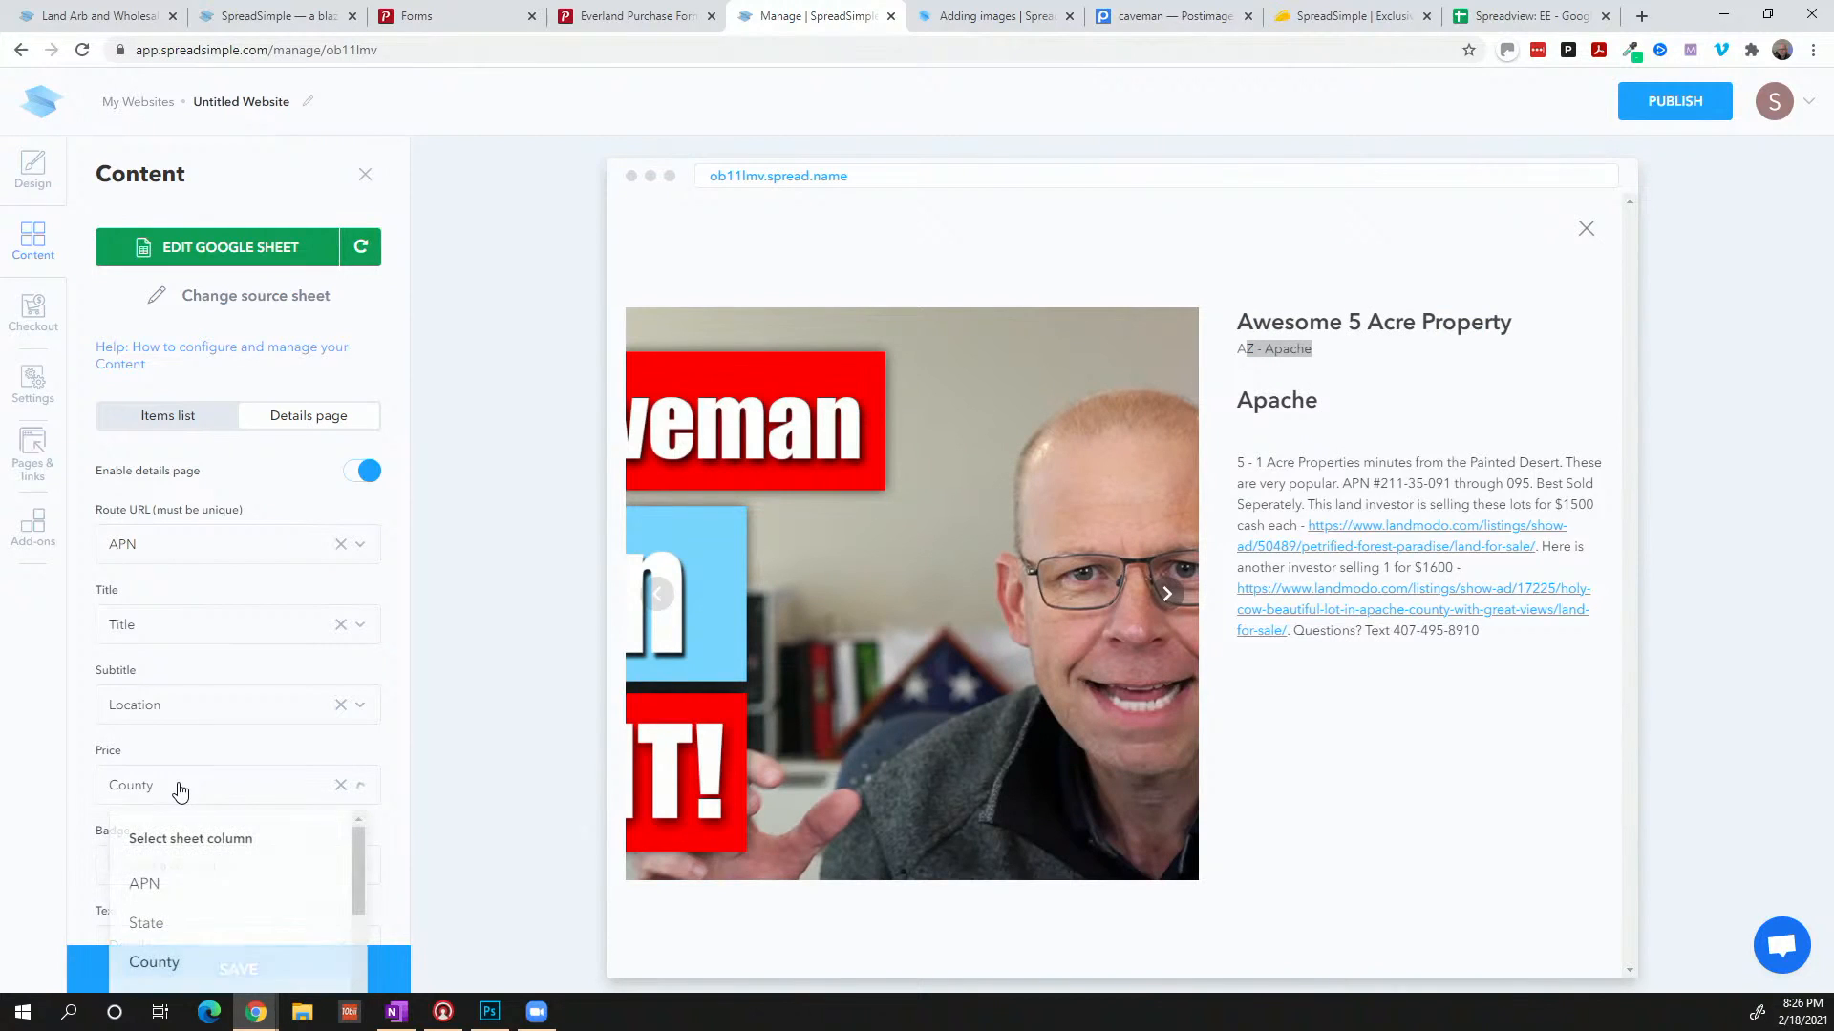
{"action": "scroll", "coordinate": [183, 872], "scroll_direction": "down", "scroll_amount": 1}
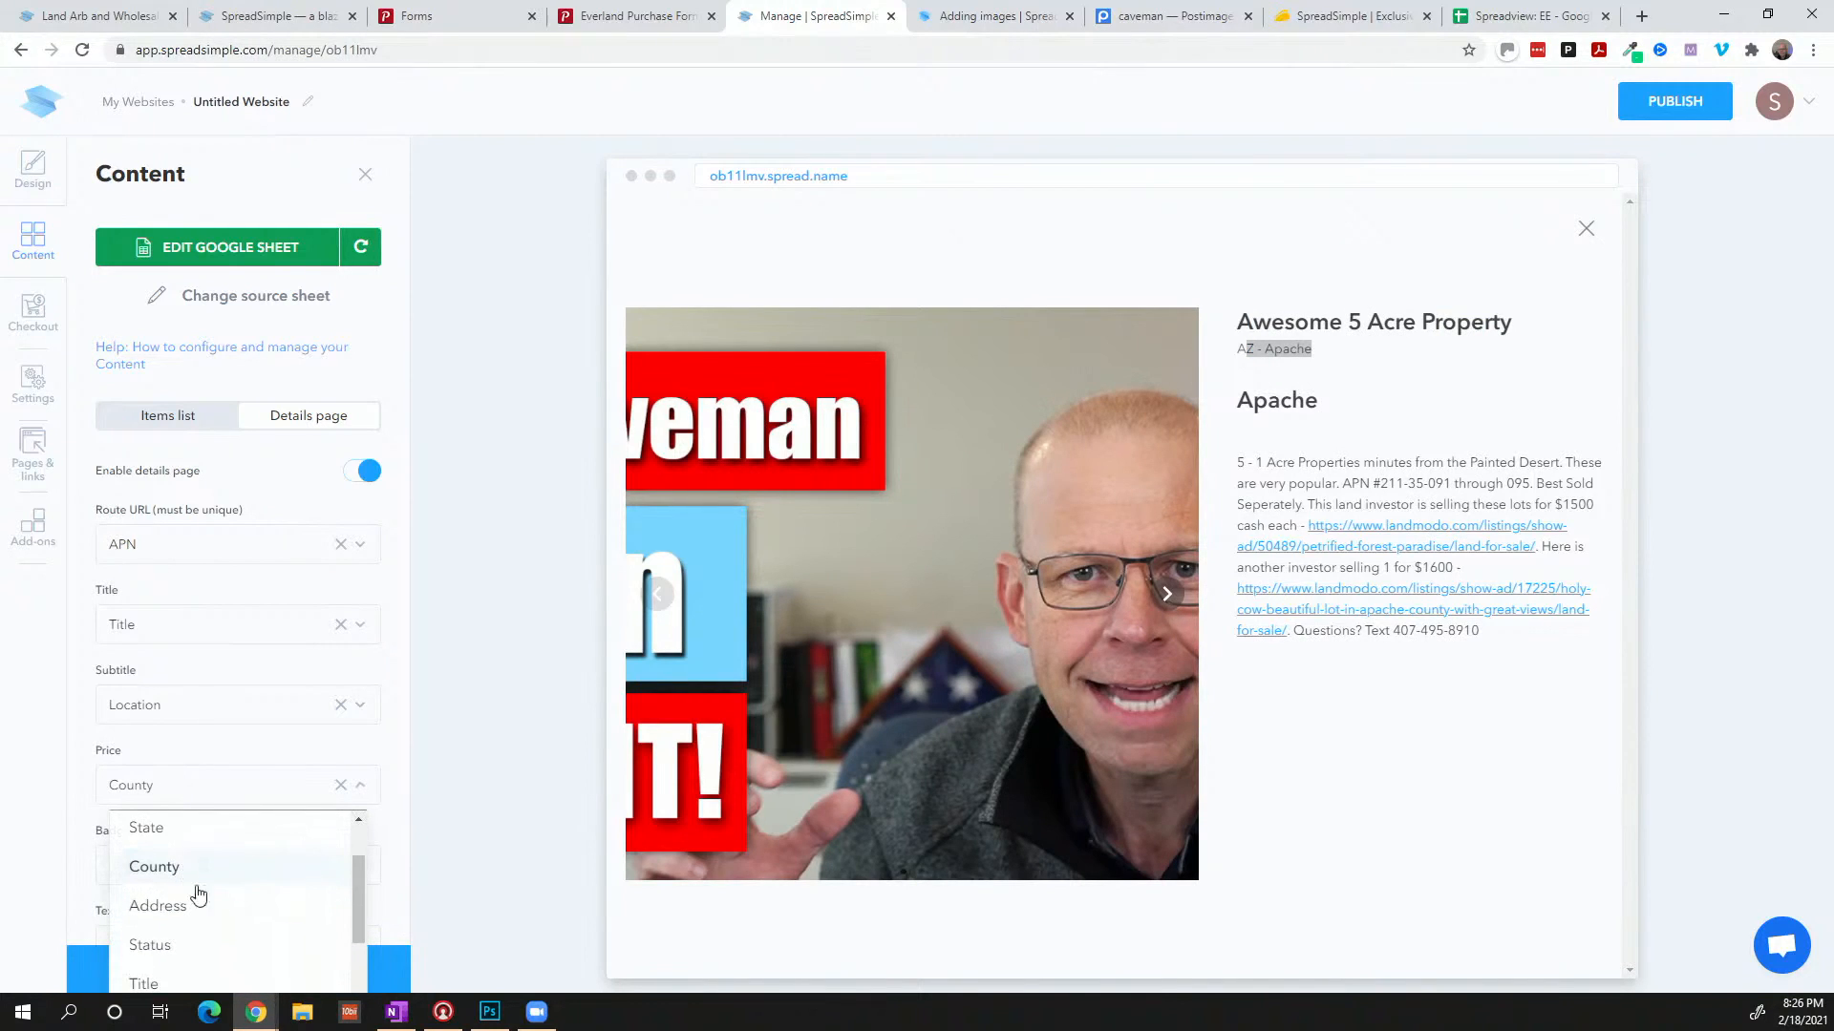
{"action": "scroll", "coordinate": [184, 873], "scroll_direction": "down", "scroll_amount": 2}
{"action": "scroll", "coordinate": [244, 837], "scroll_direction": "down", "scroll_amount": 1}
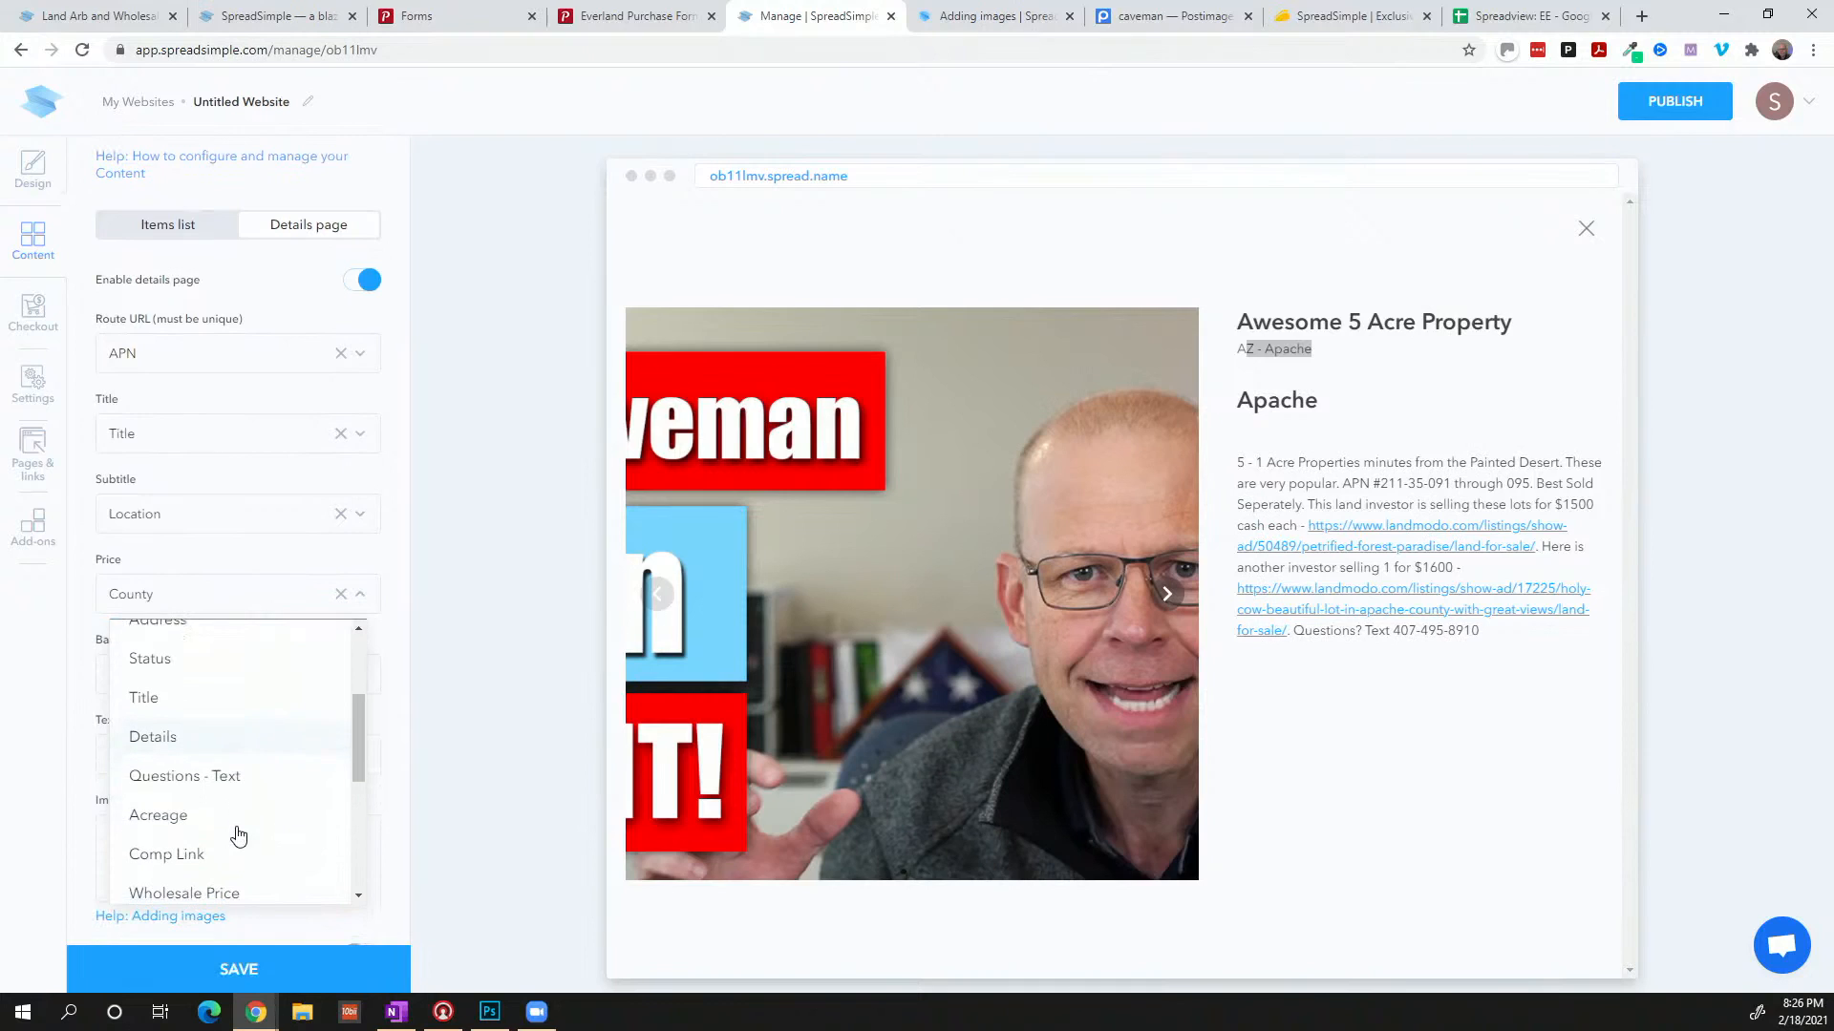
{"action": "scroll", "coordinate": [239, 836], "scroll_direction": "down", "scroll_amount": 1}
{"action": "left_click", "coordinate": [229, 800]}
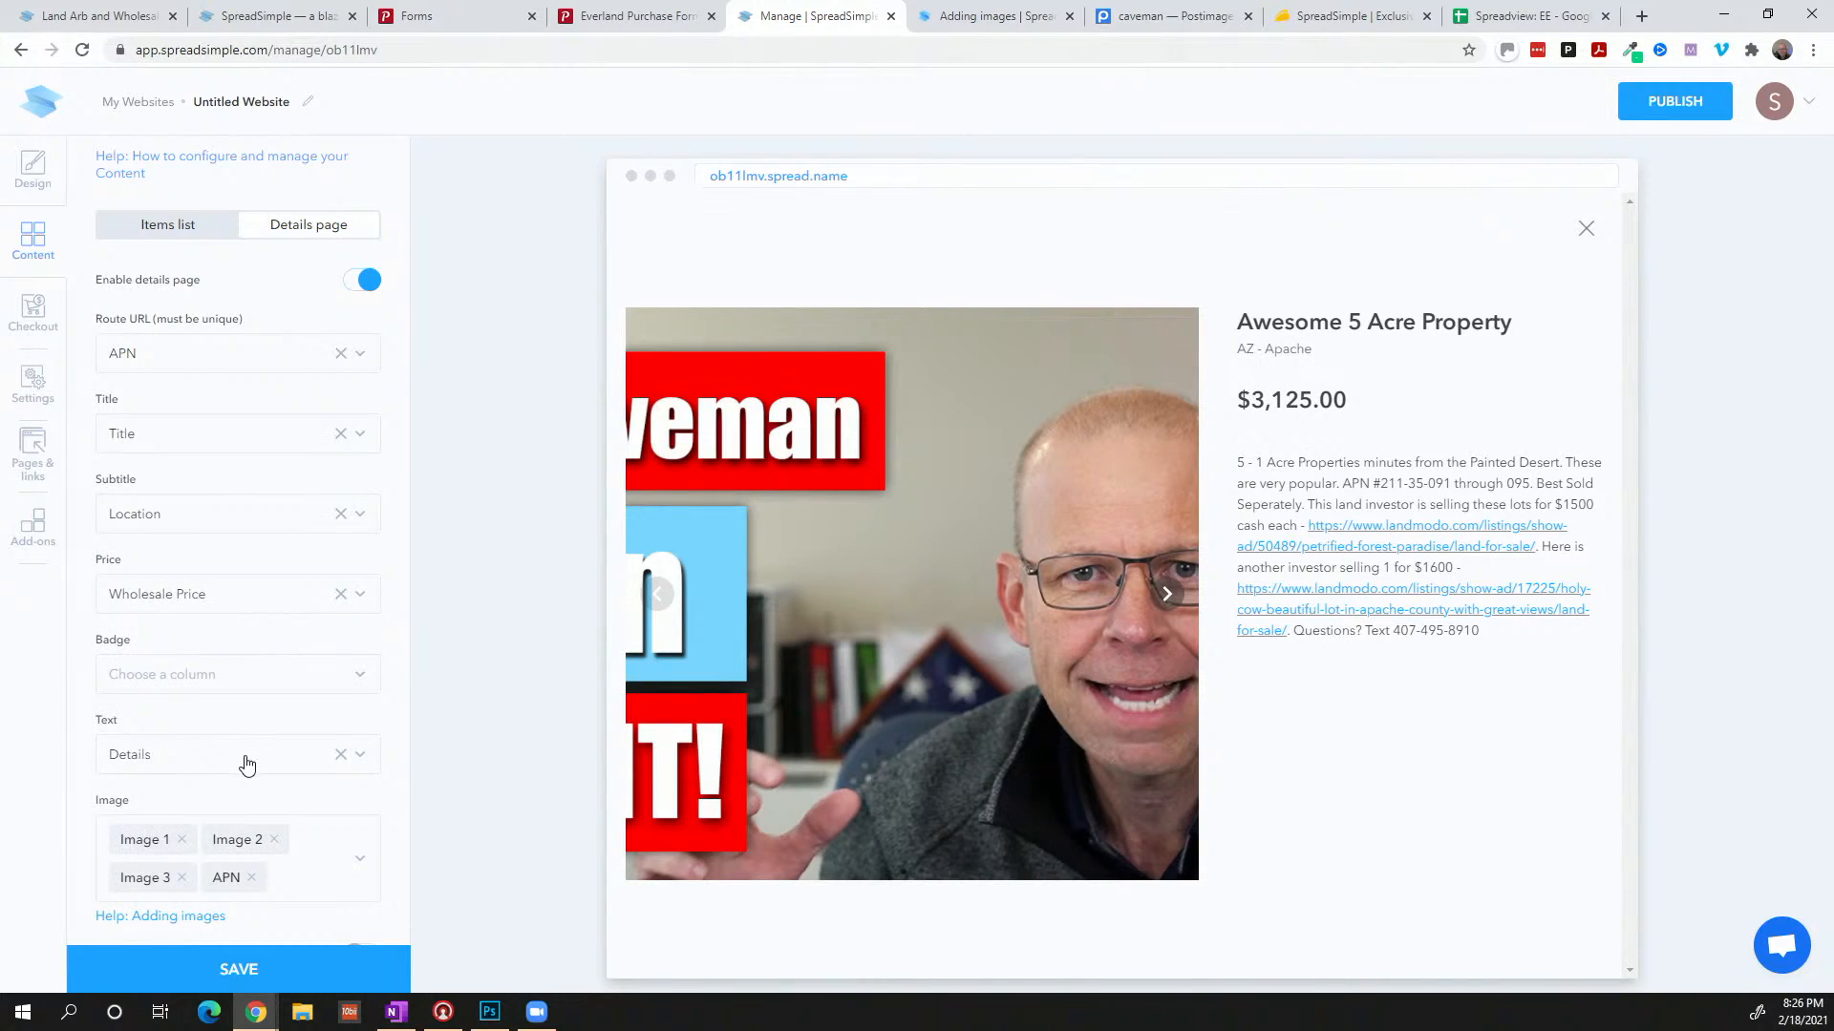
Check the listing's image carousel and remove the APN column from the details page's image mapping
{"action": "left_click", "coordinate": [1167, 593]}
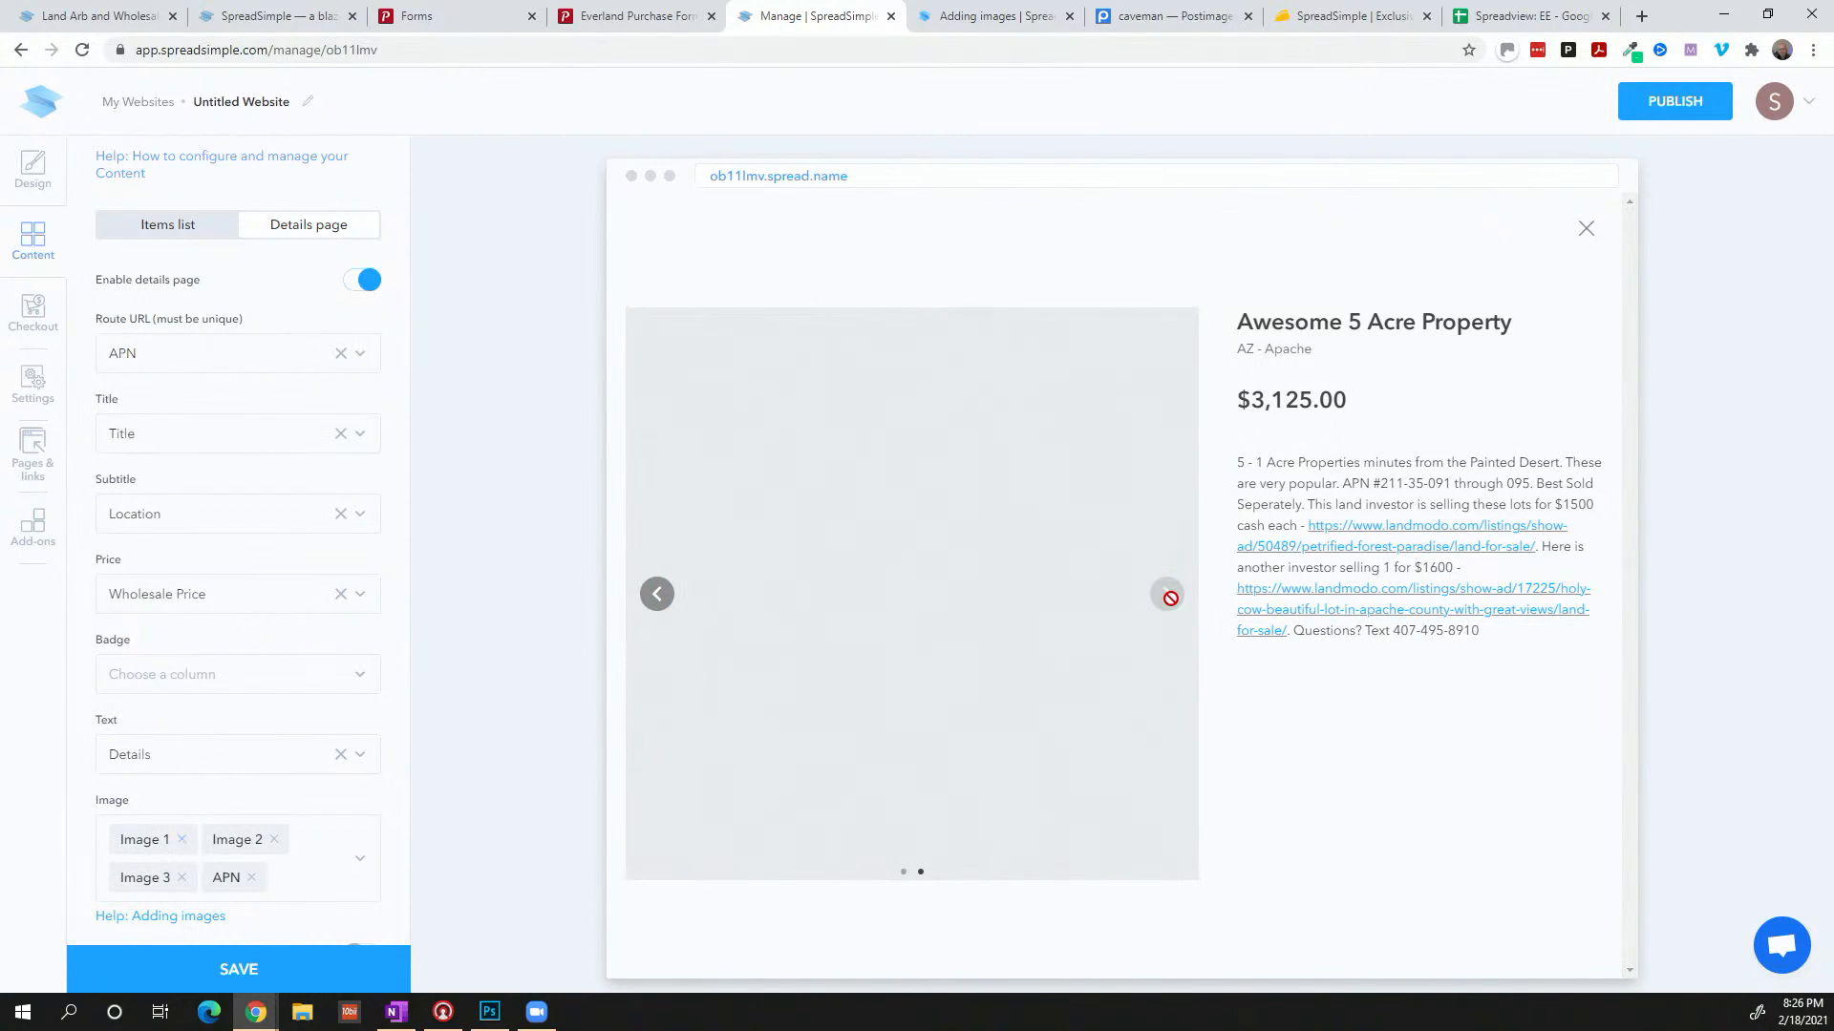
{"action": "left_click", "coordinate": [648, 597]}
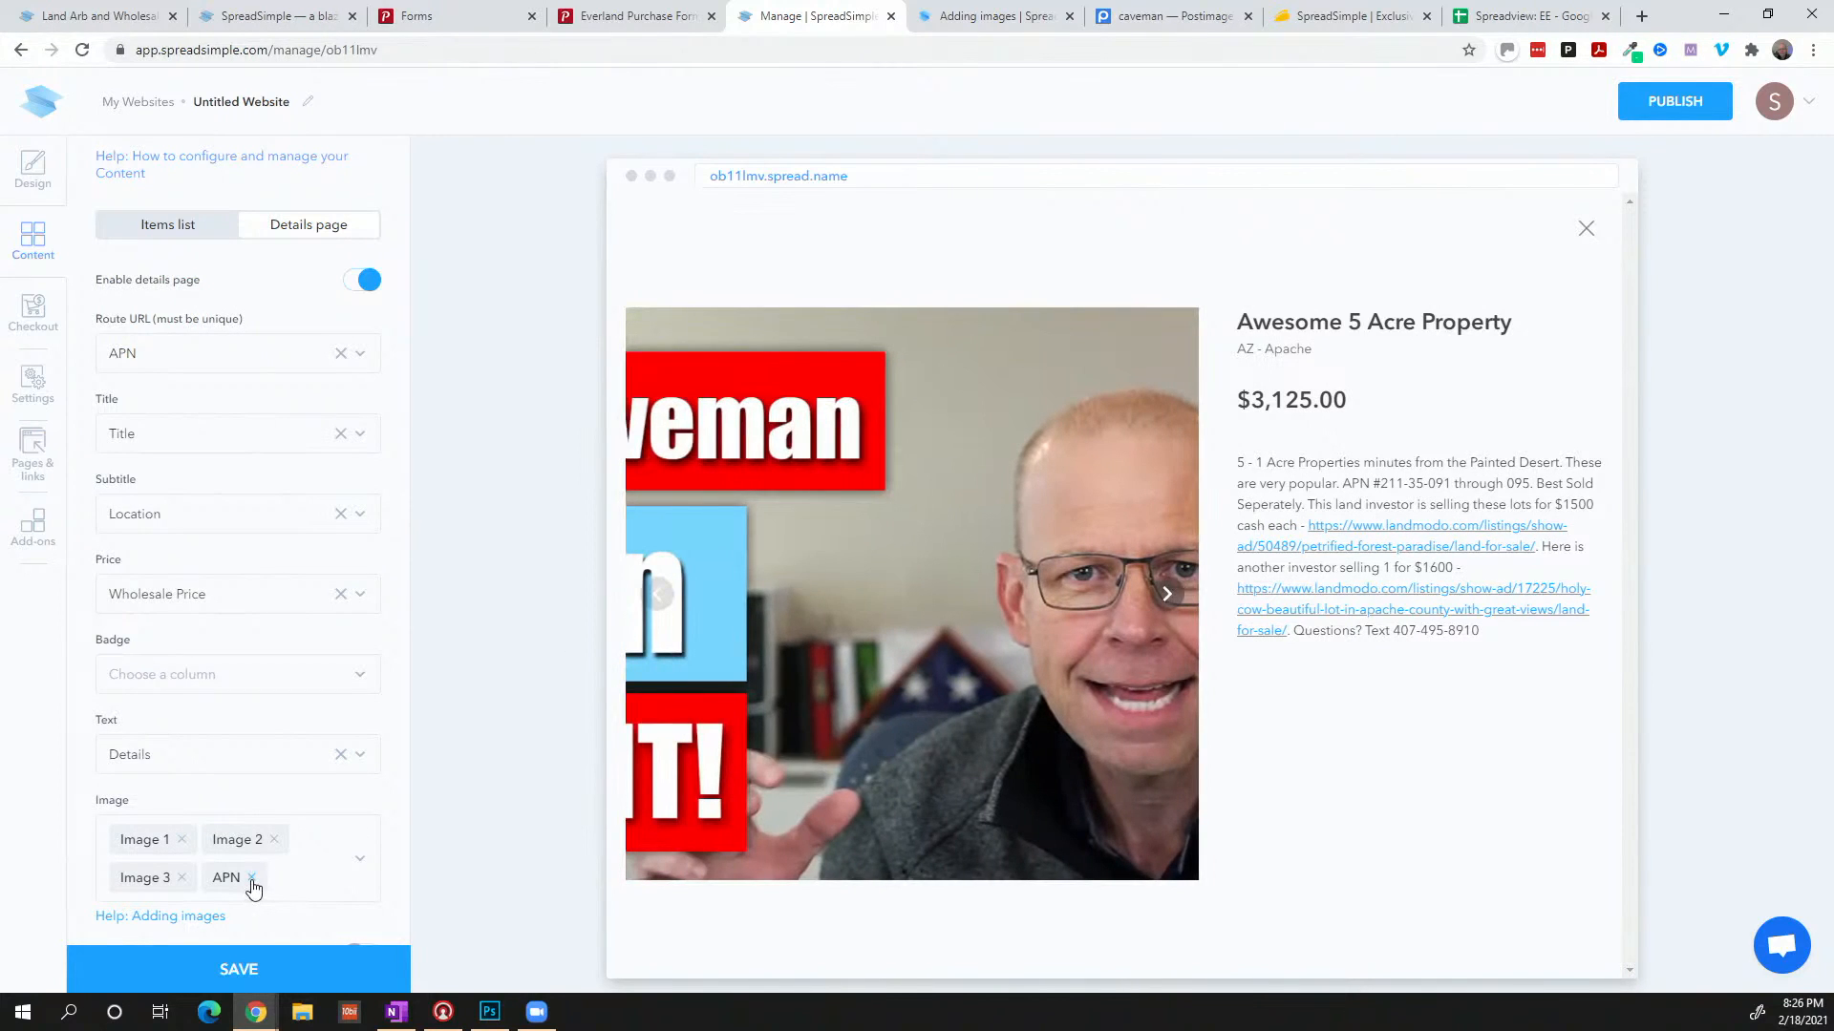
{"action": "left_click", "coordinate": [251, 878]}
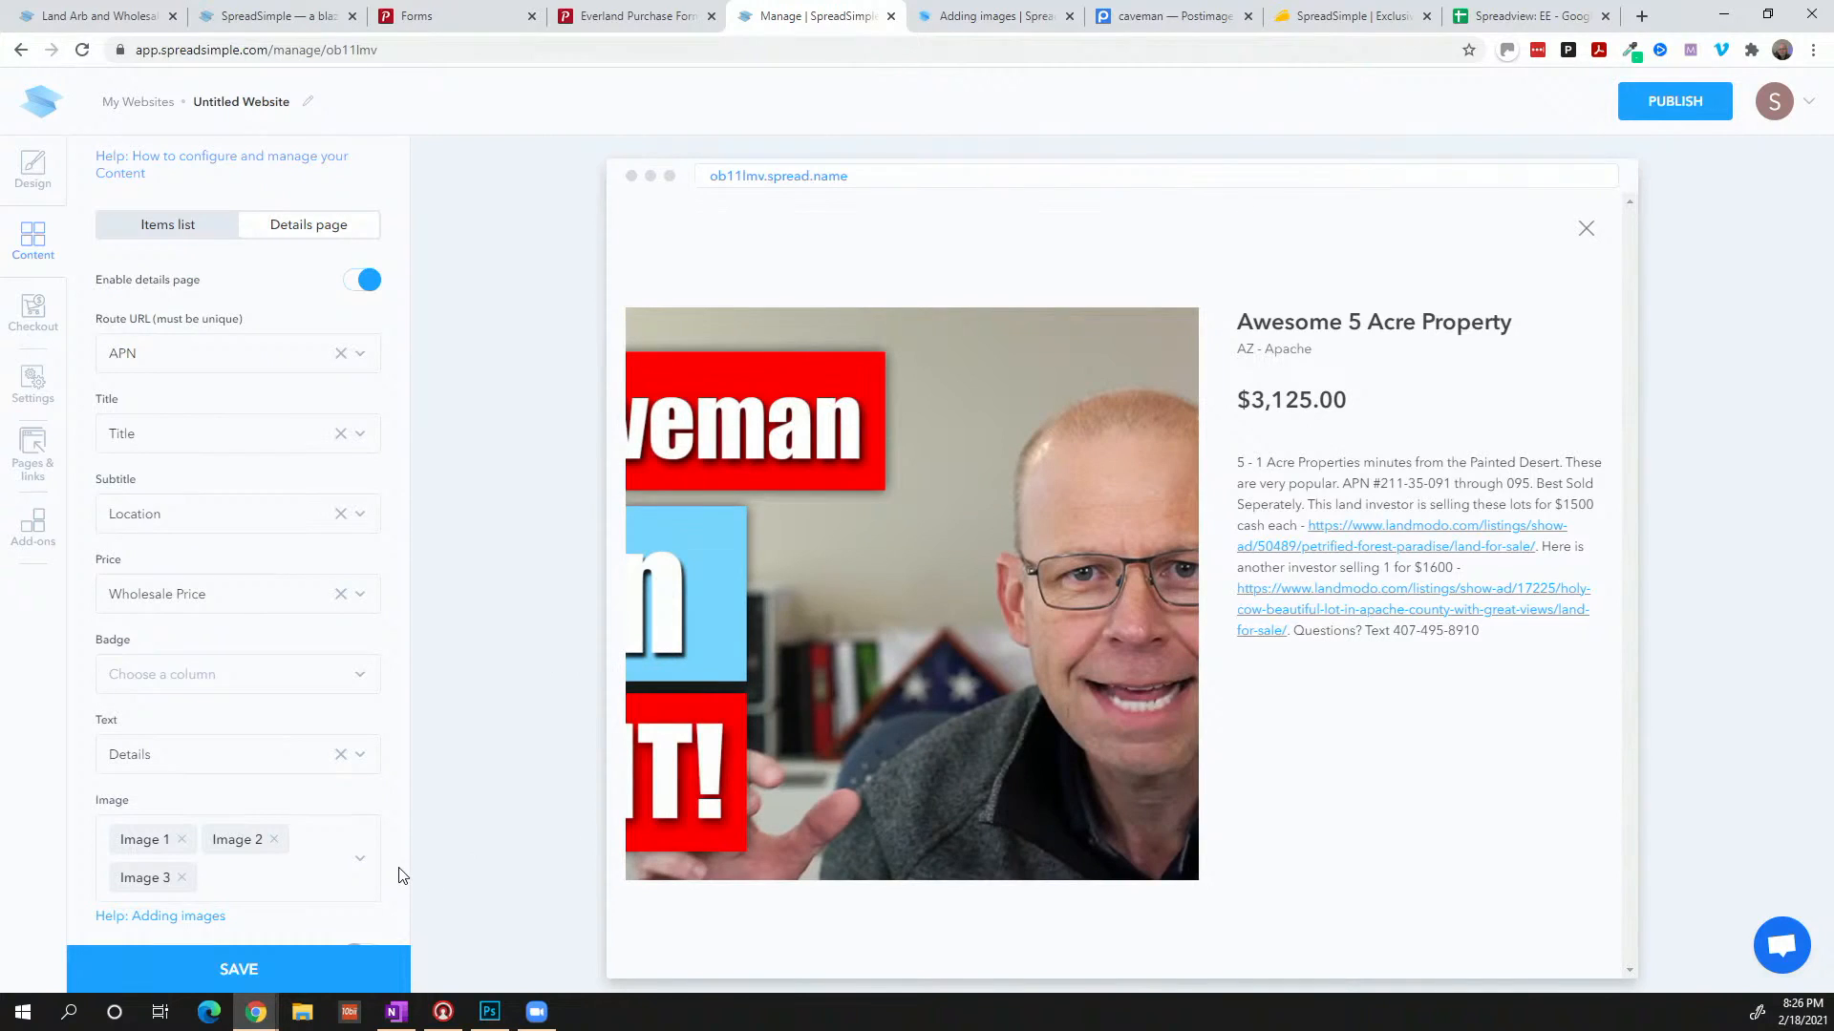
Turn on Keep image aspect ratio for the details page and save the website
{"action": "scroll", "coordinate": [399, 801], "scroll_direction": "down", "scroll_amount": 2}
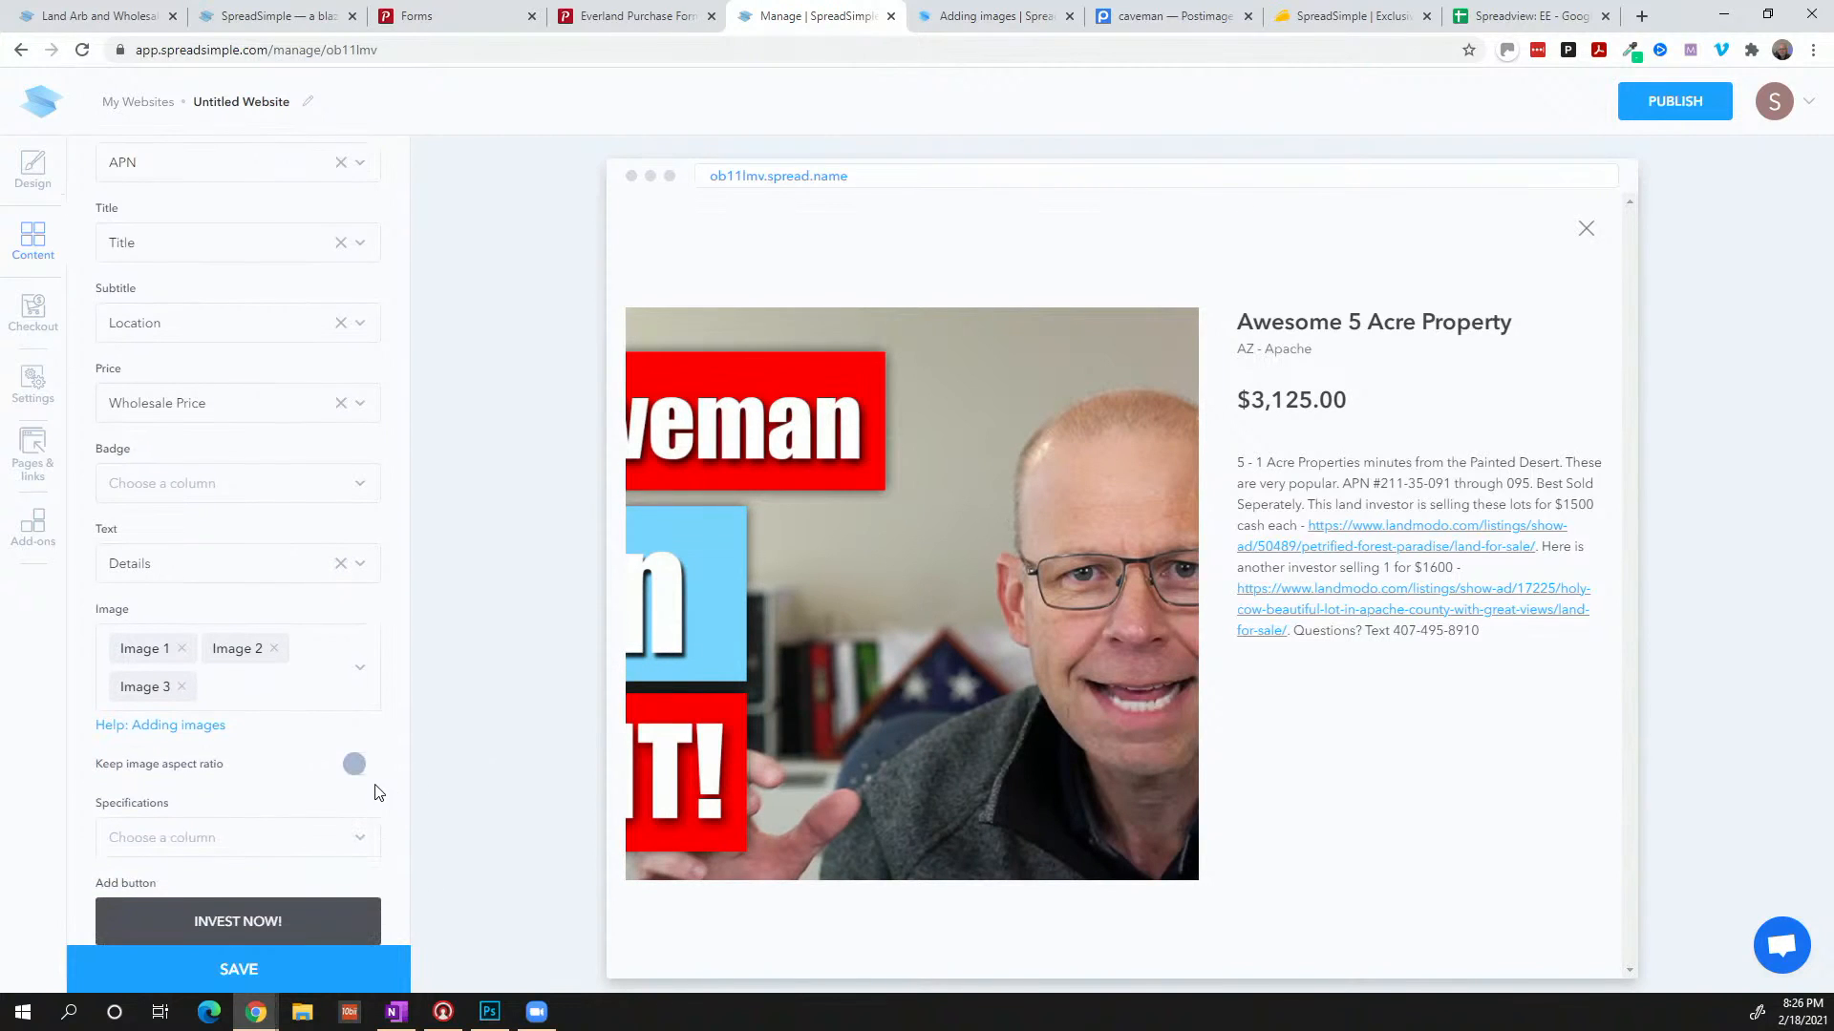
{"action": "left_click", "coordinate": [369, 773]}
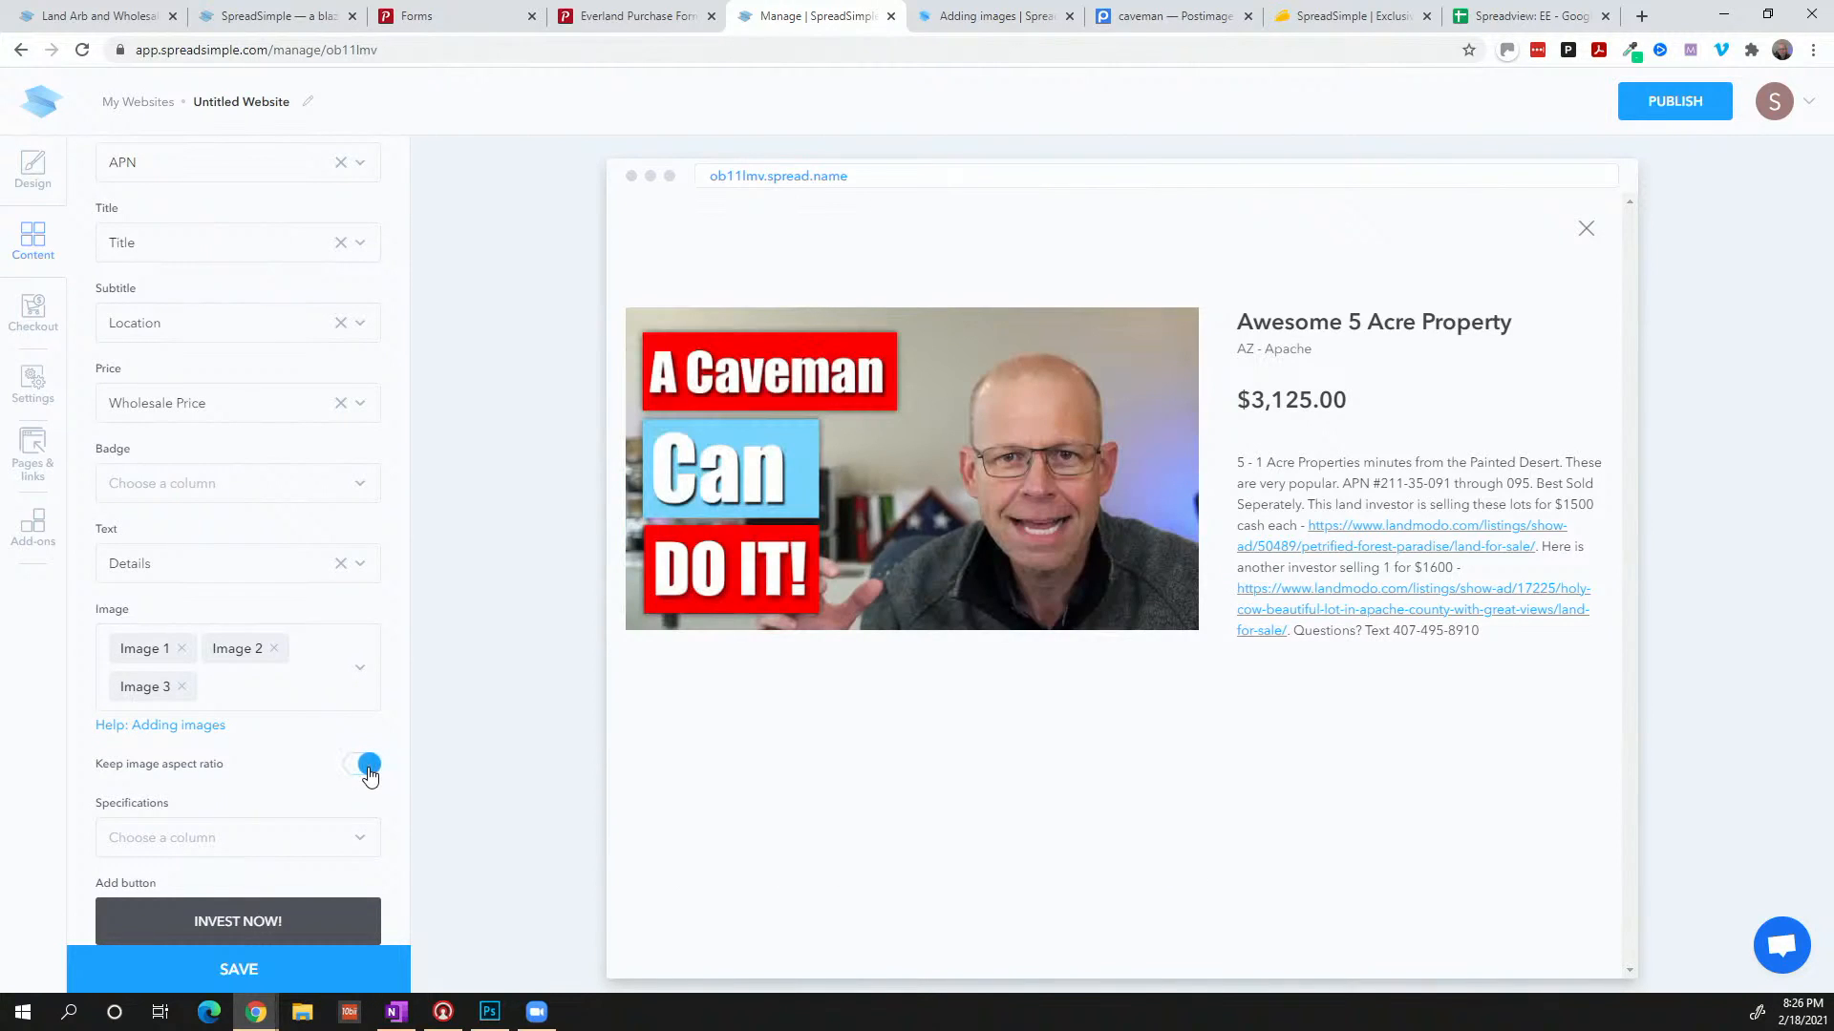
{"action": "left_click", "coordinate": [370, 773]}
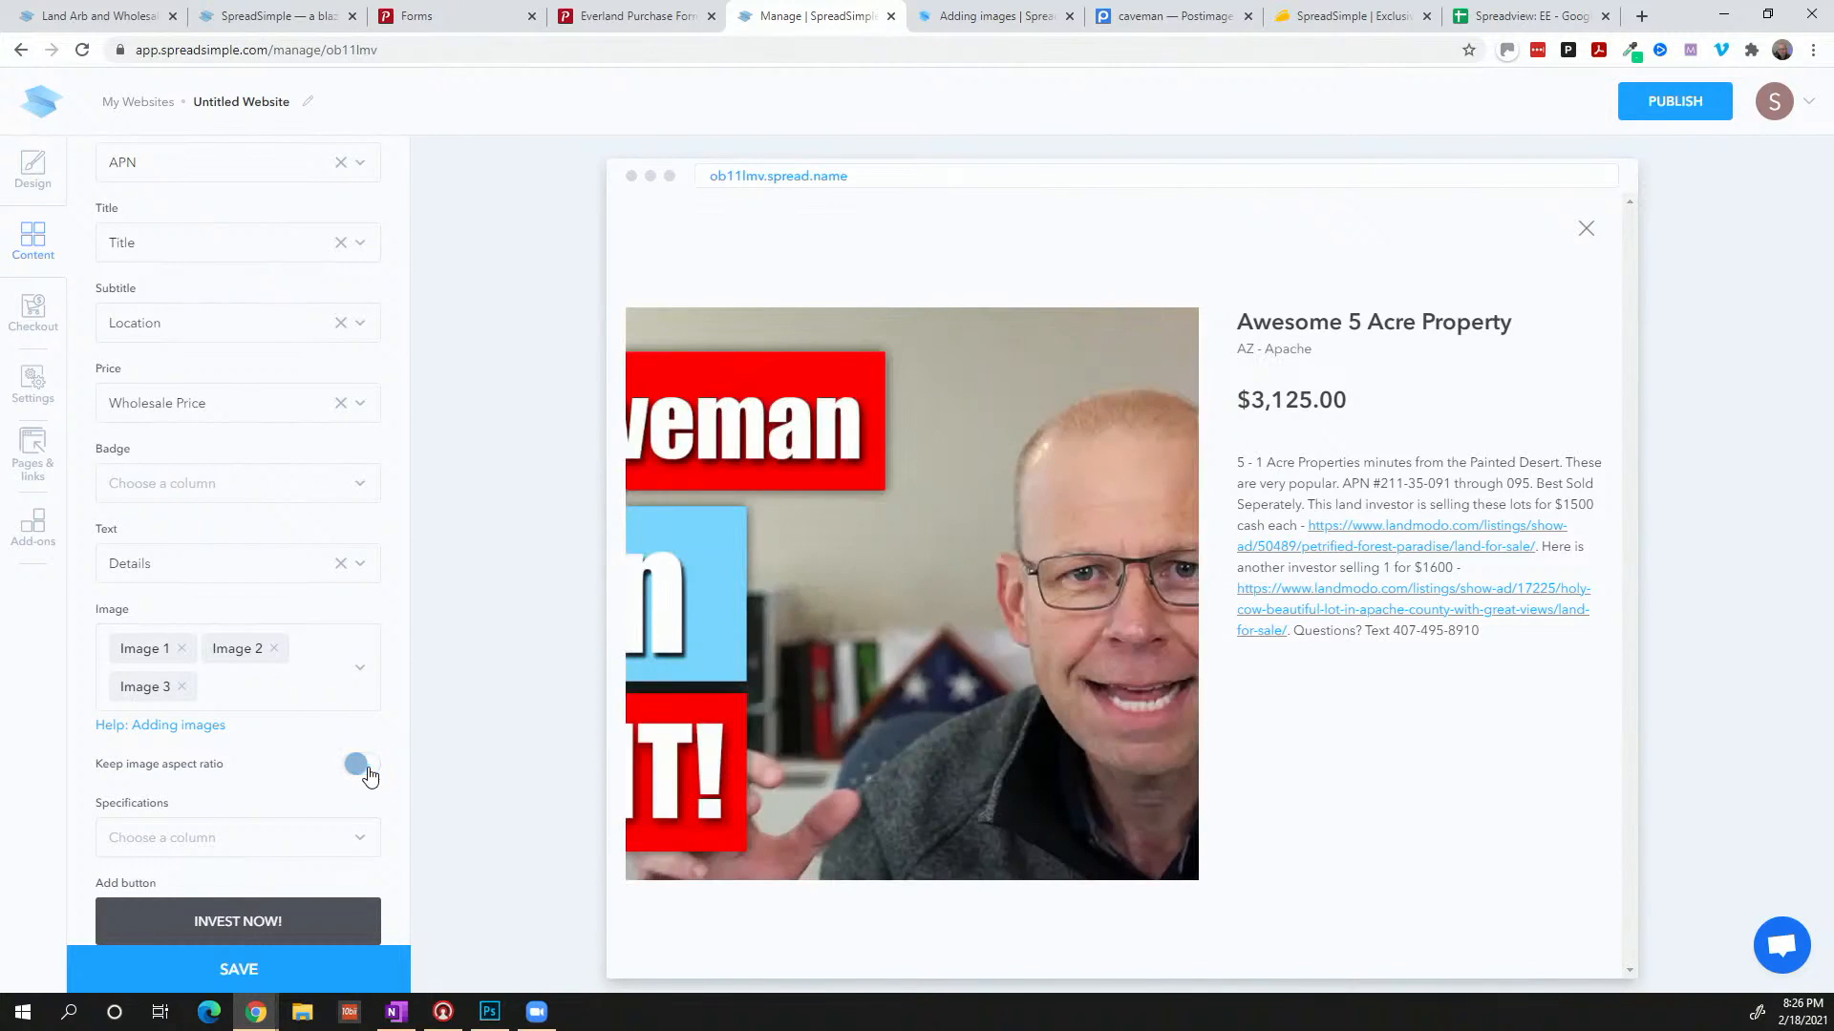
{"action": "left_click", "coordinate": [369, 773]}
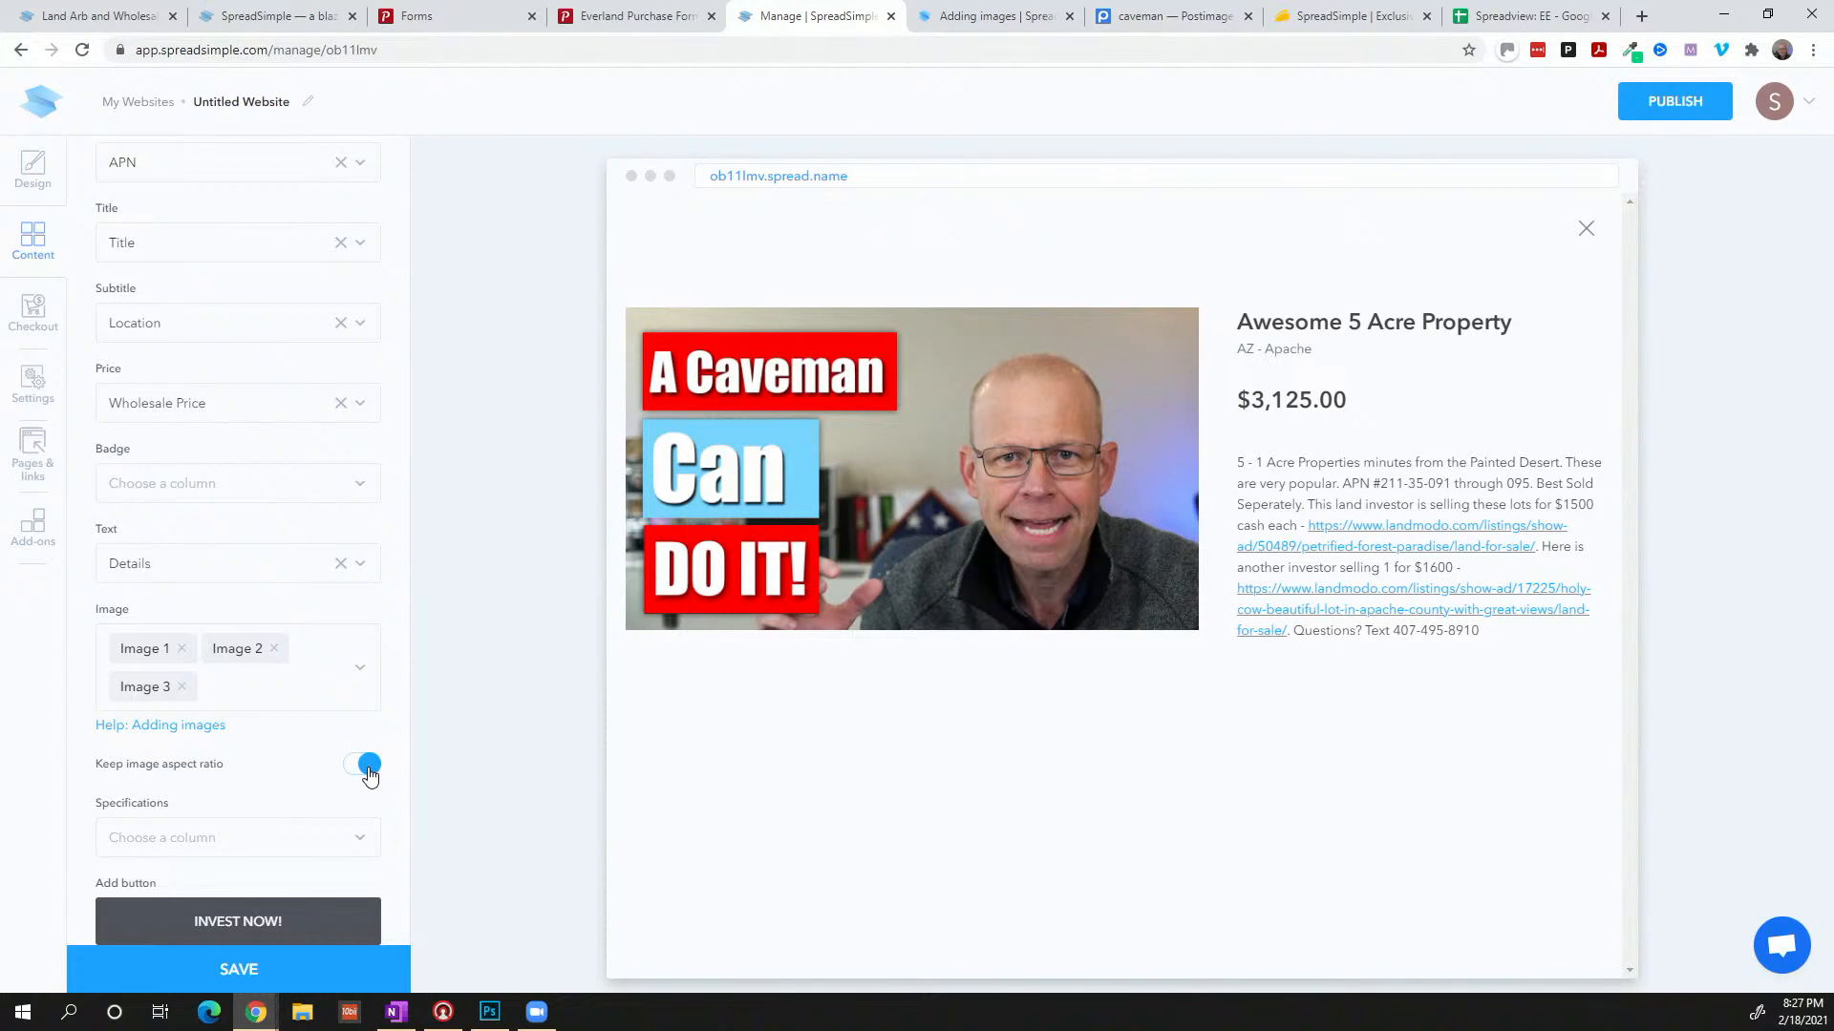
{"action": "scroll", "coordinate": [374, 847], "scroll_direction": "down", "scroll_amount": 1}
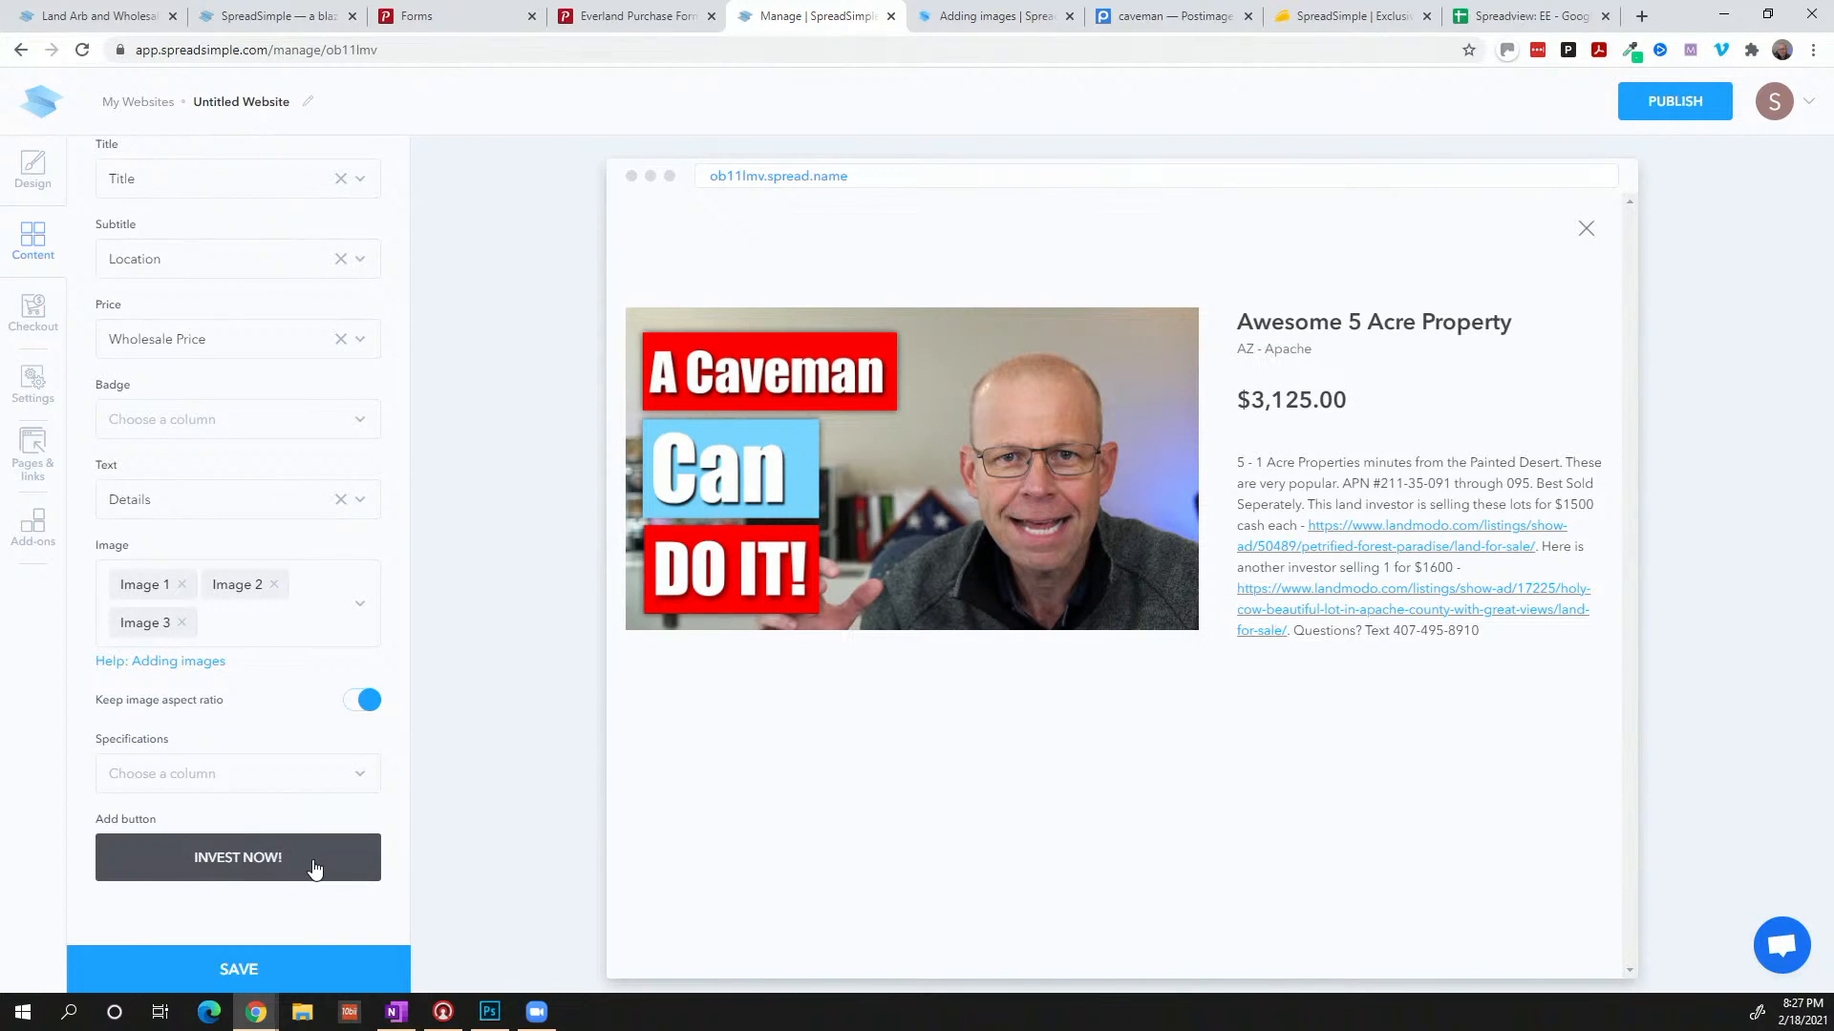
{"action": "left_click", "coordinate": [254, 967]}
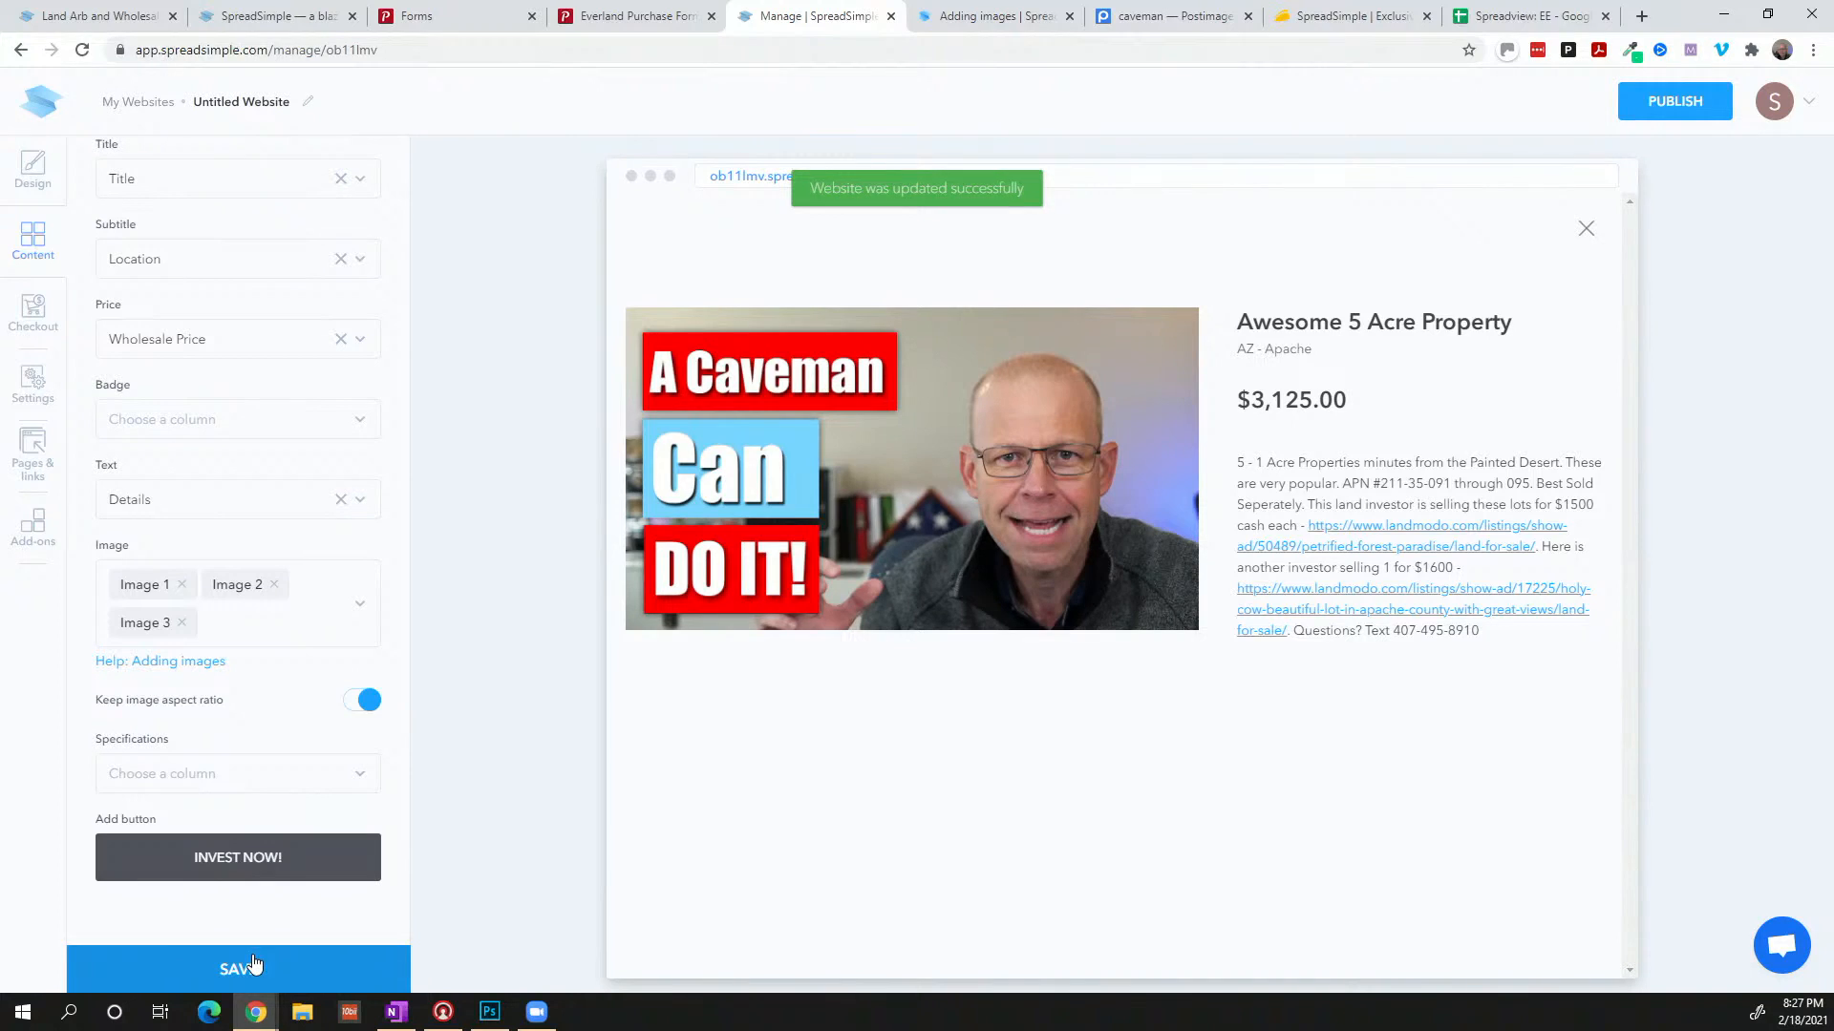
Look over the price, link and image columns in the Spreadview: EE Google Sheet and return to the SpreadSimple editor
{"action": "left_click", "coordinate": [1520, 19]}
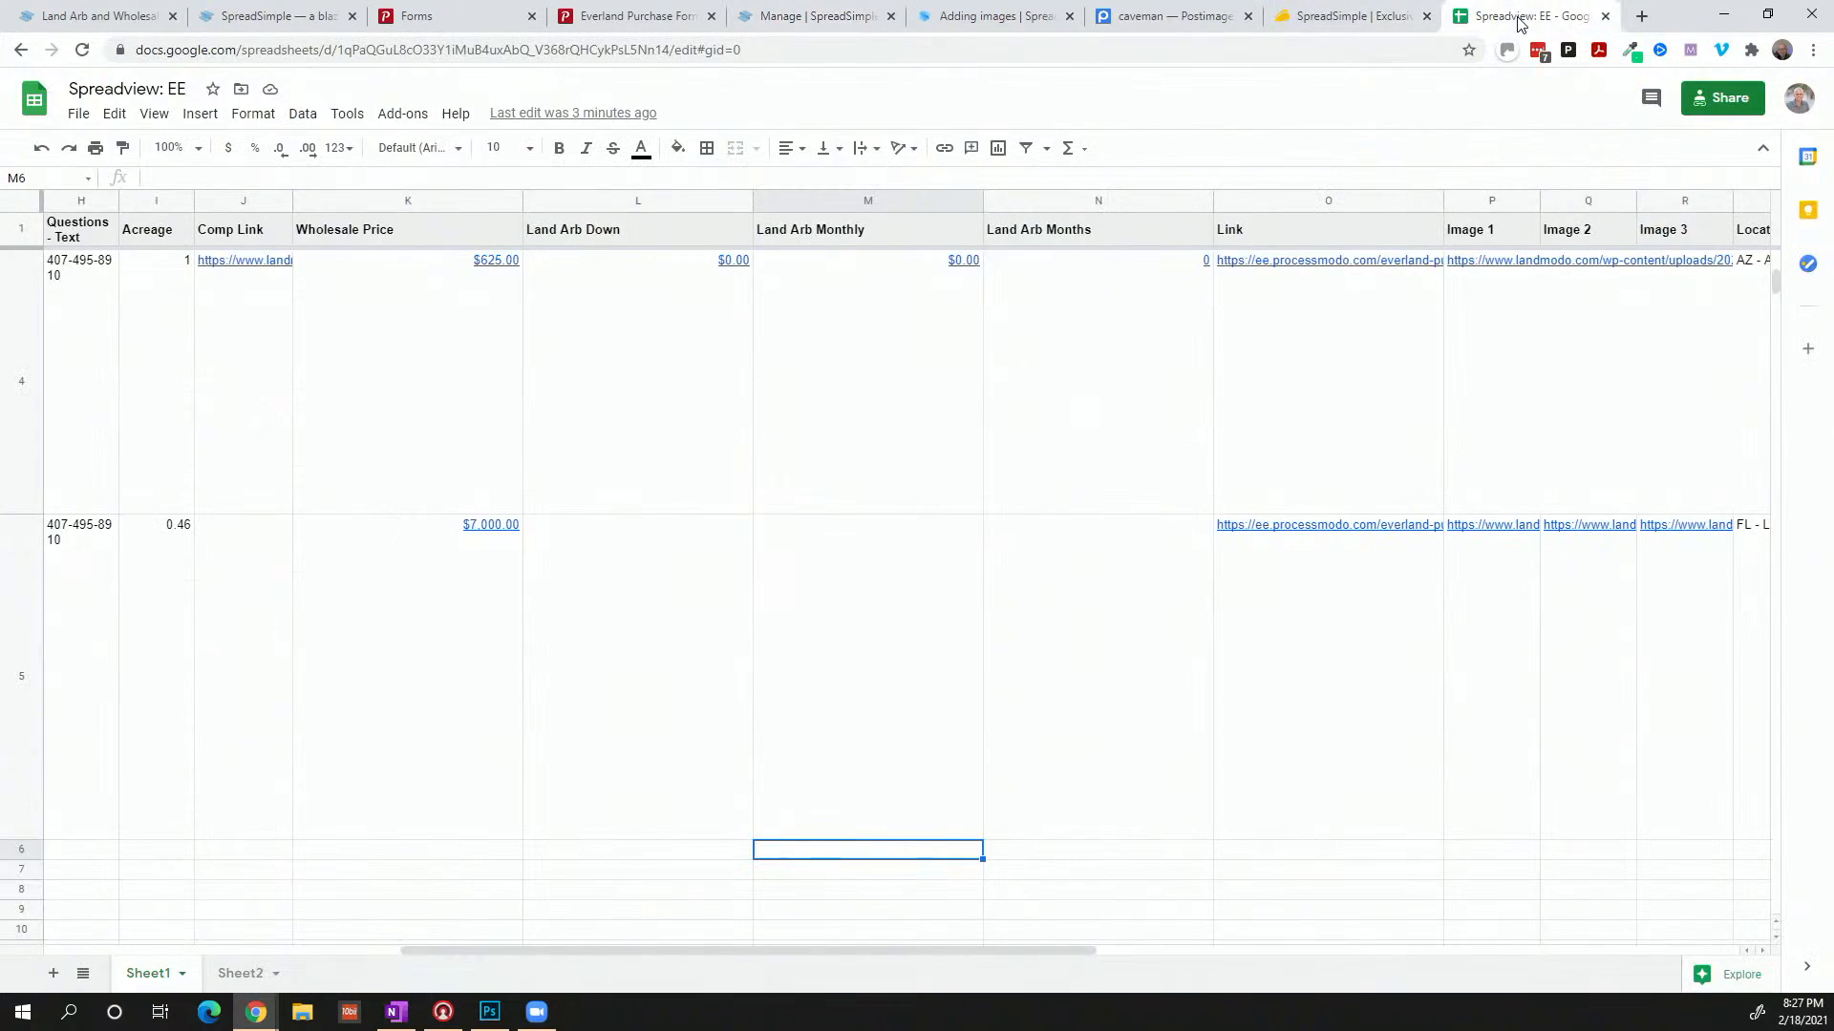
{"action": "scroll", "coordinate": [1279, 299], "scroll_direction": "up", "scroll_amount": 3}
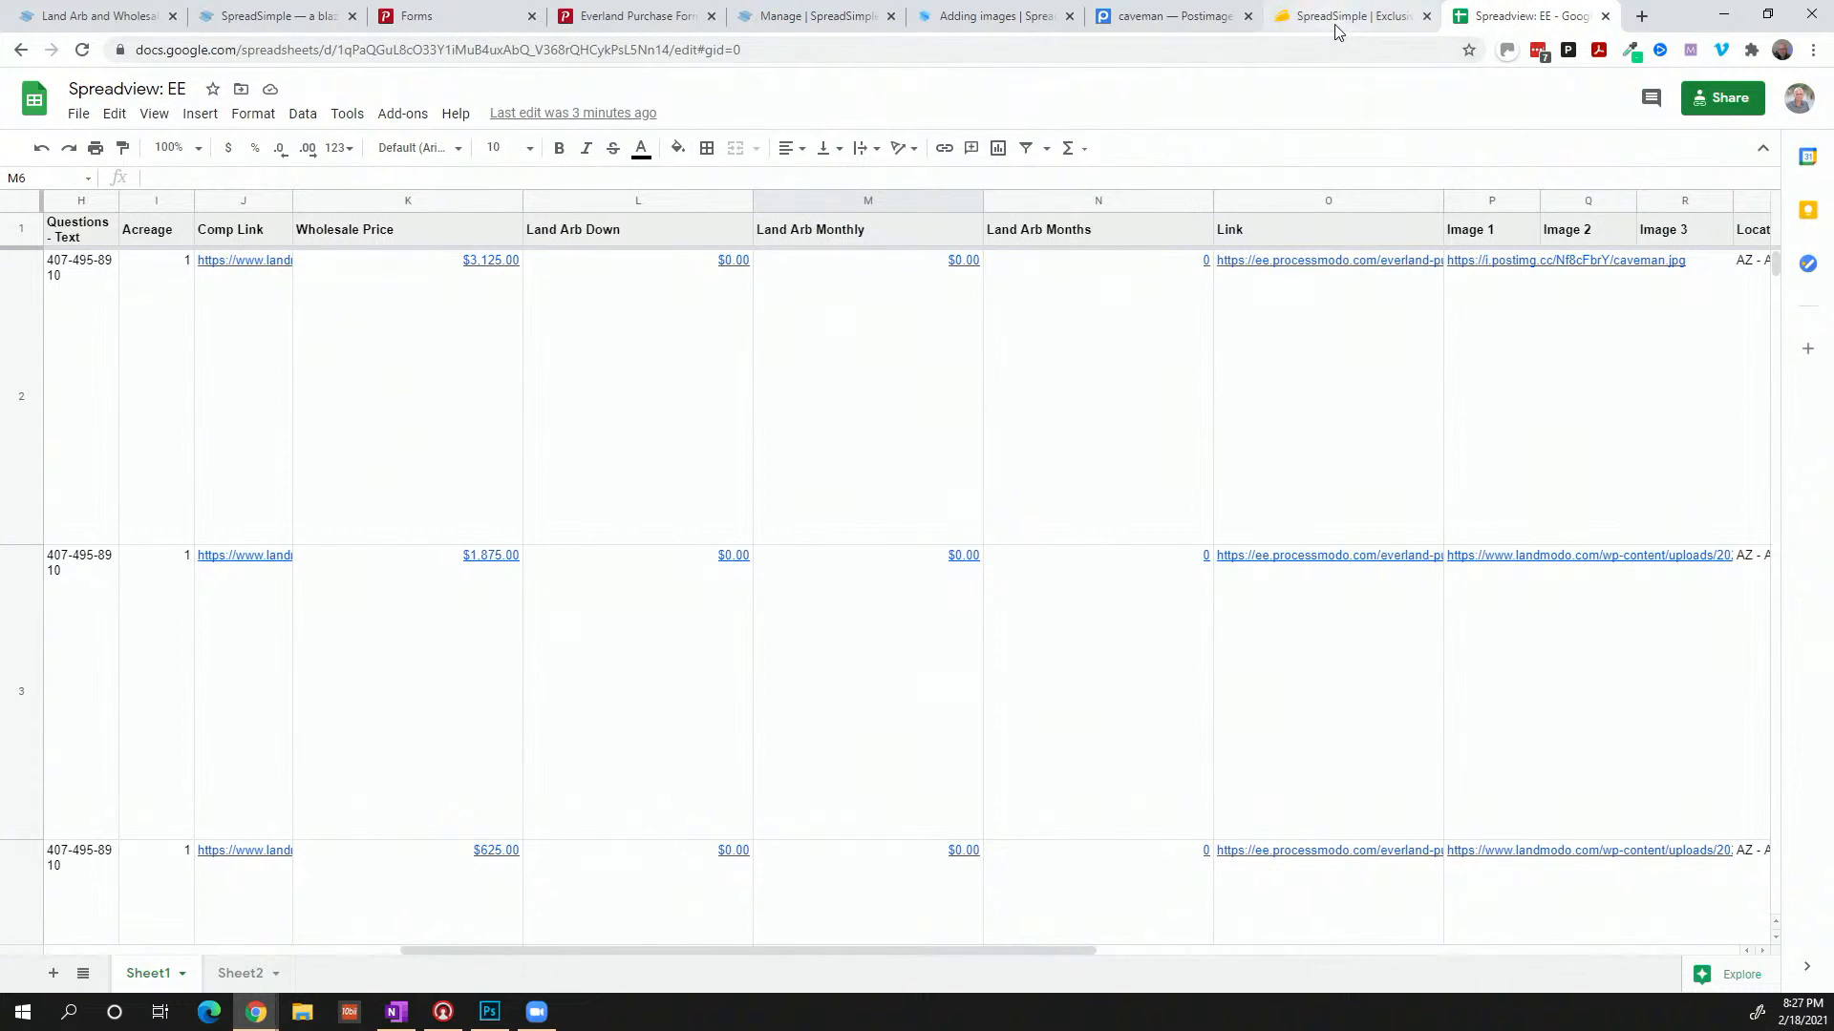
{"action": "left_click", "coordinate": [821, 16]}
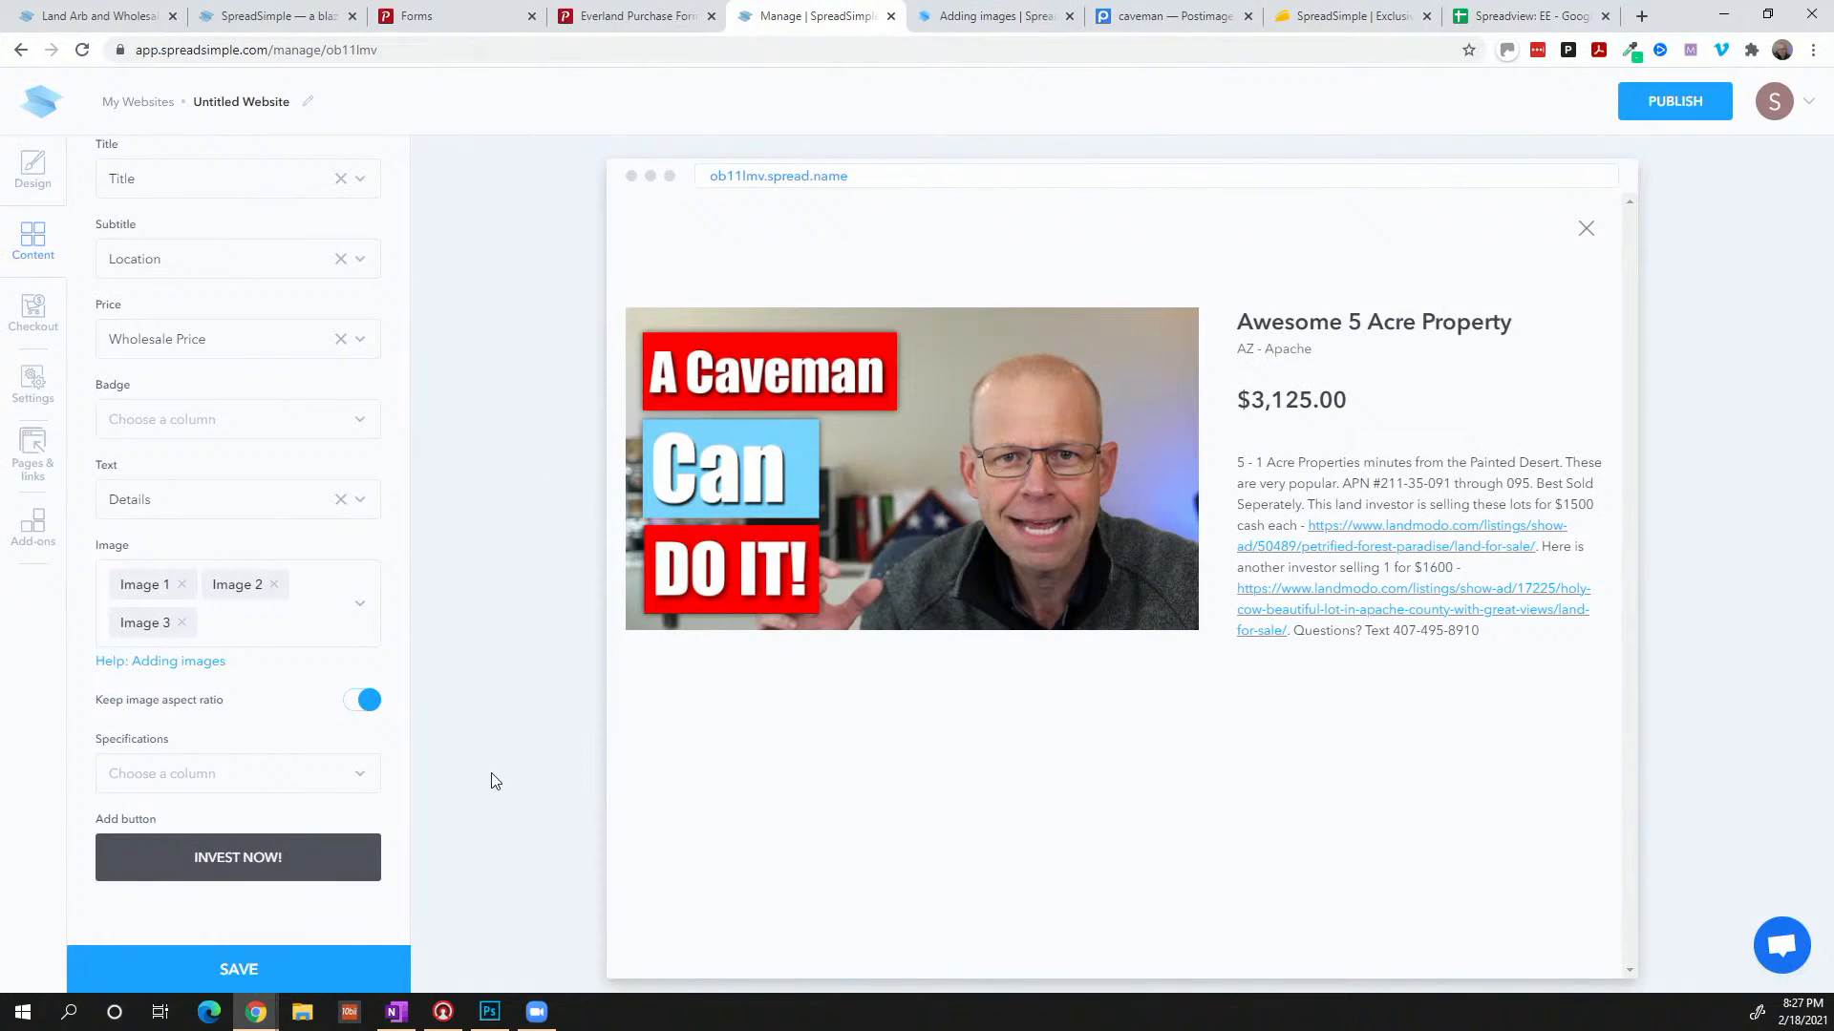
Set the redirect link of the details page's Invest Now! button to the Link column and apply it
{"action": "left_click", "coordinate": [307, 872]}
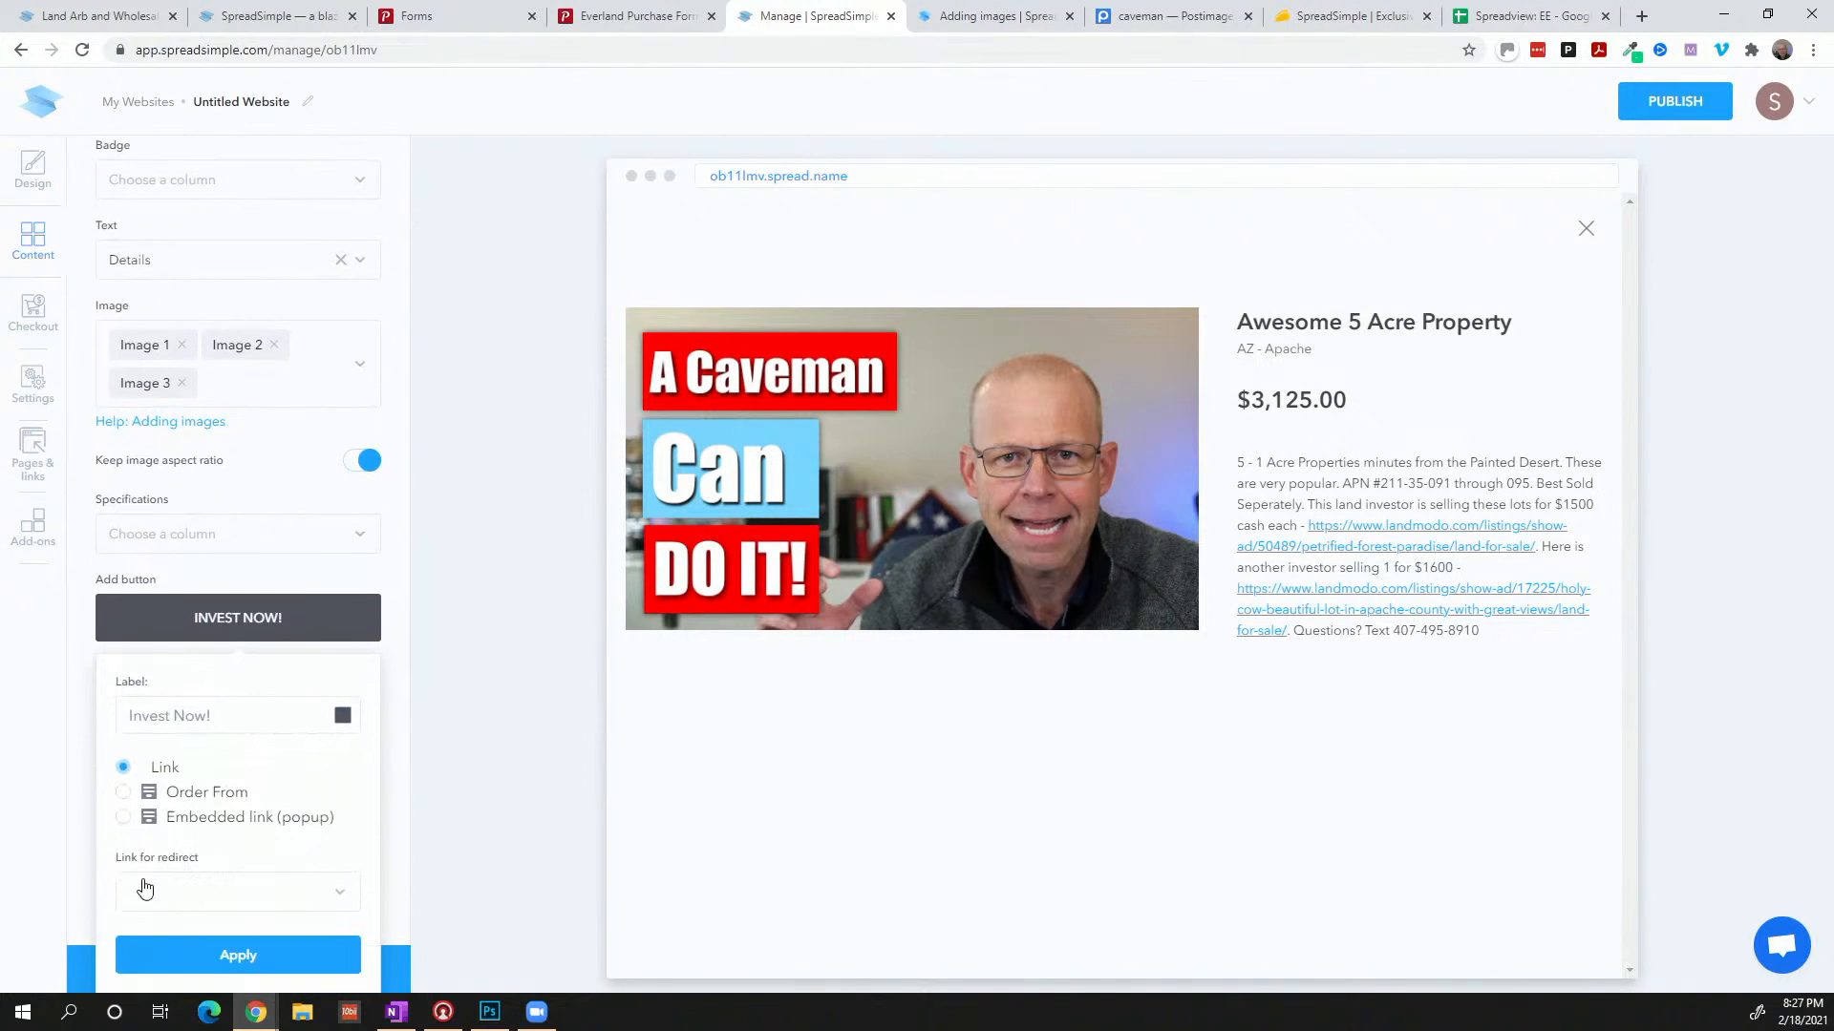
{"action": "left_click", "coordinate": [260, 903]}
{"action": "scroll", "coordinate": [253, 903], "scroll_direction": "down", "scroll_amount": 3}
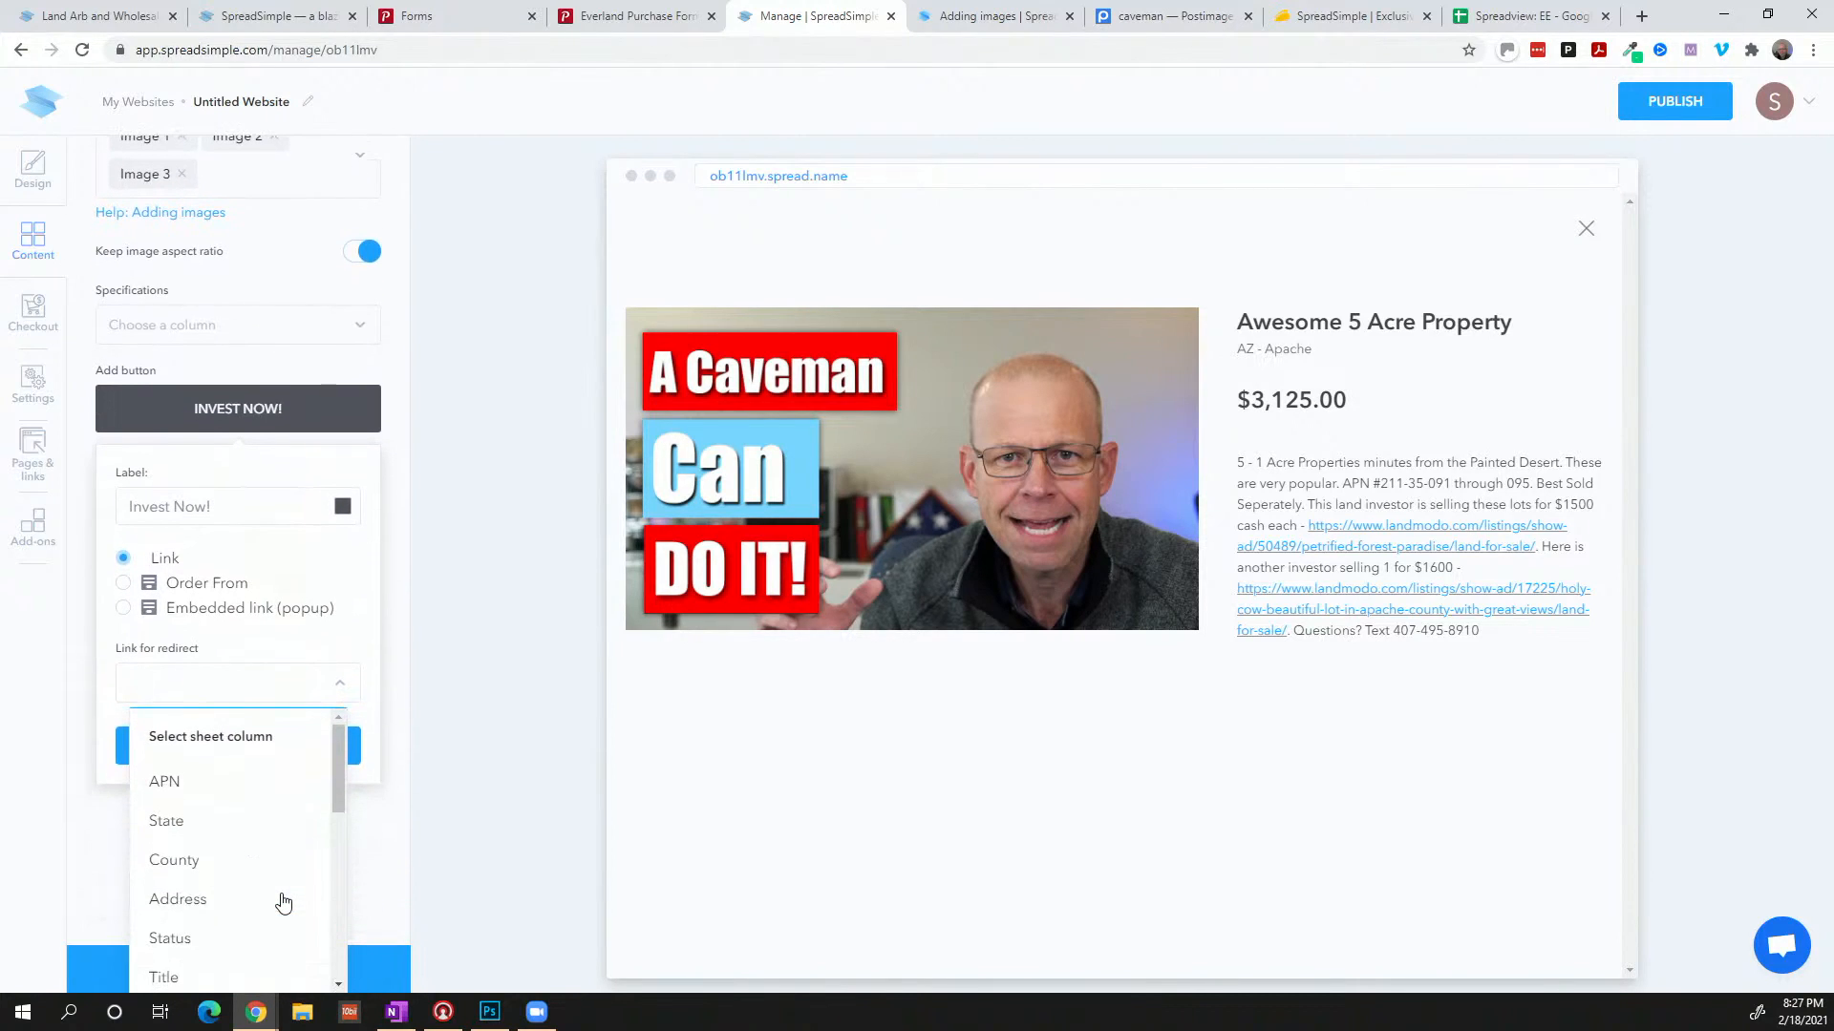
{"action": "scroll", "coordinate": [247, 902], "scroll_direction": "down", "scroll_amount": 3}
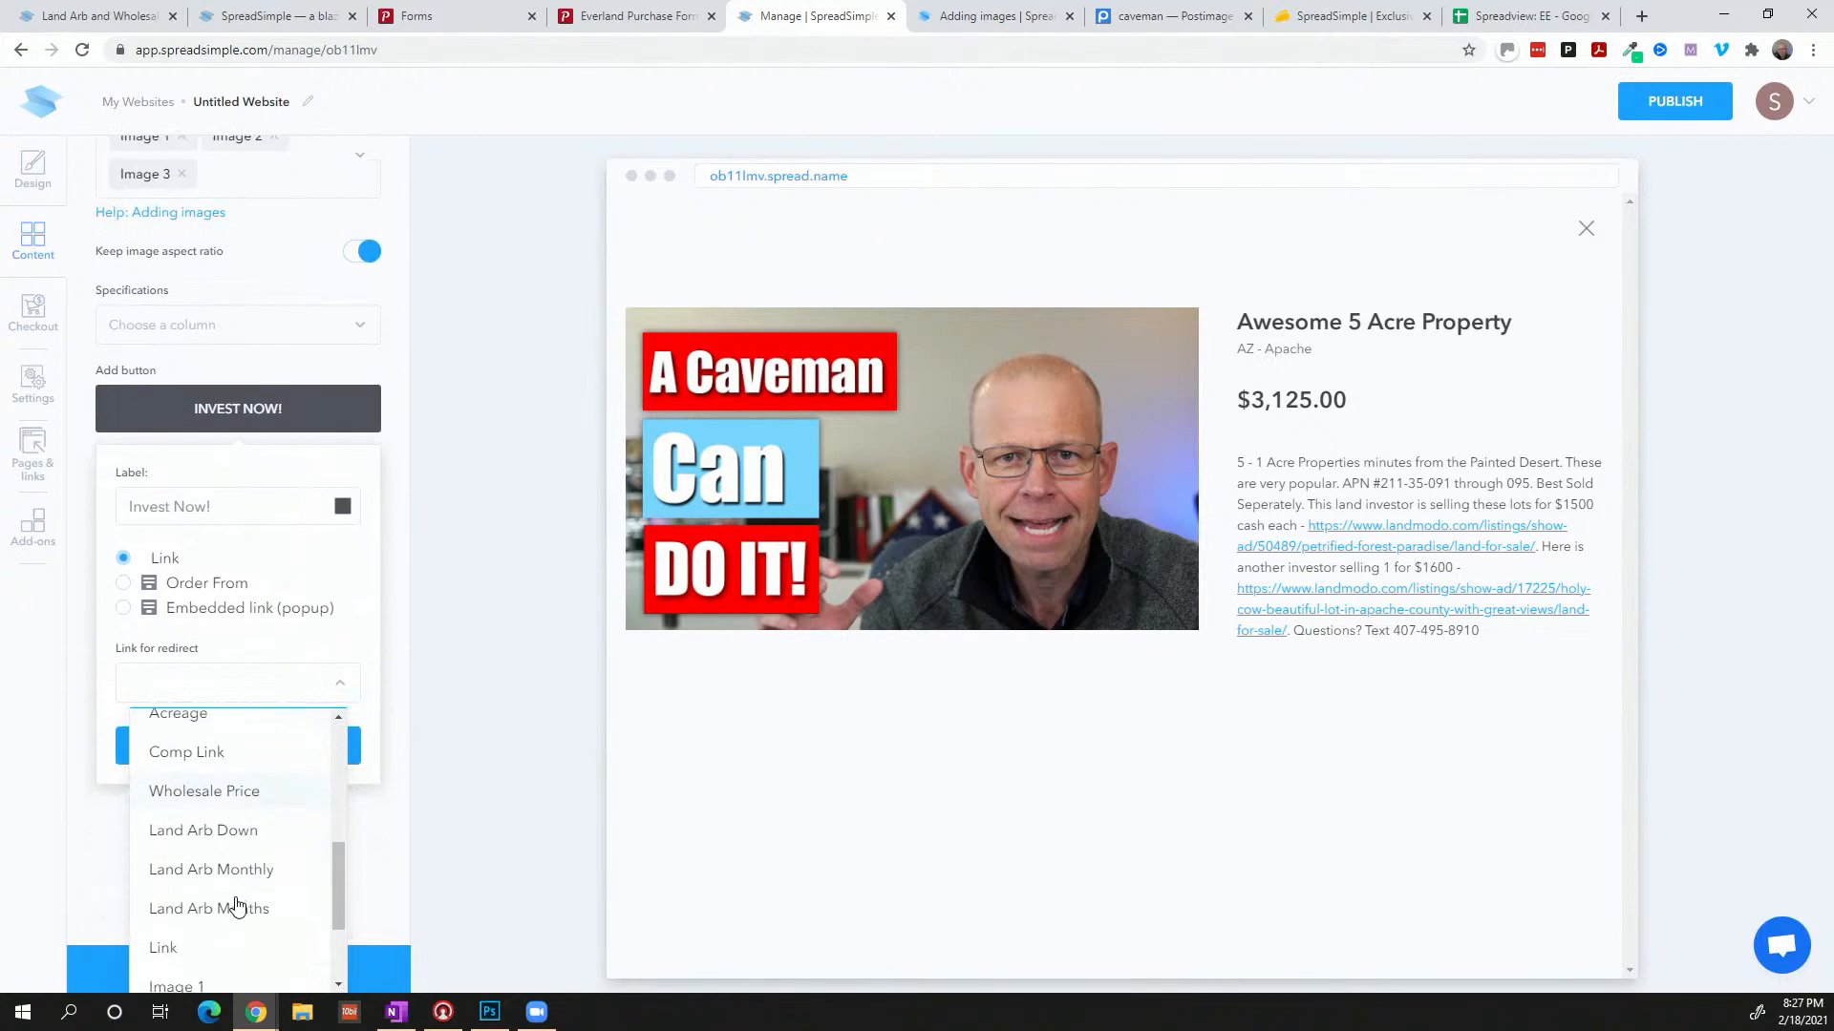
{"action": "left_click", "coordinate": [220, 945]}
{"action": "left_click", "coordinate": [263, 958]}
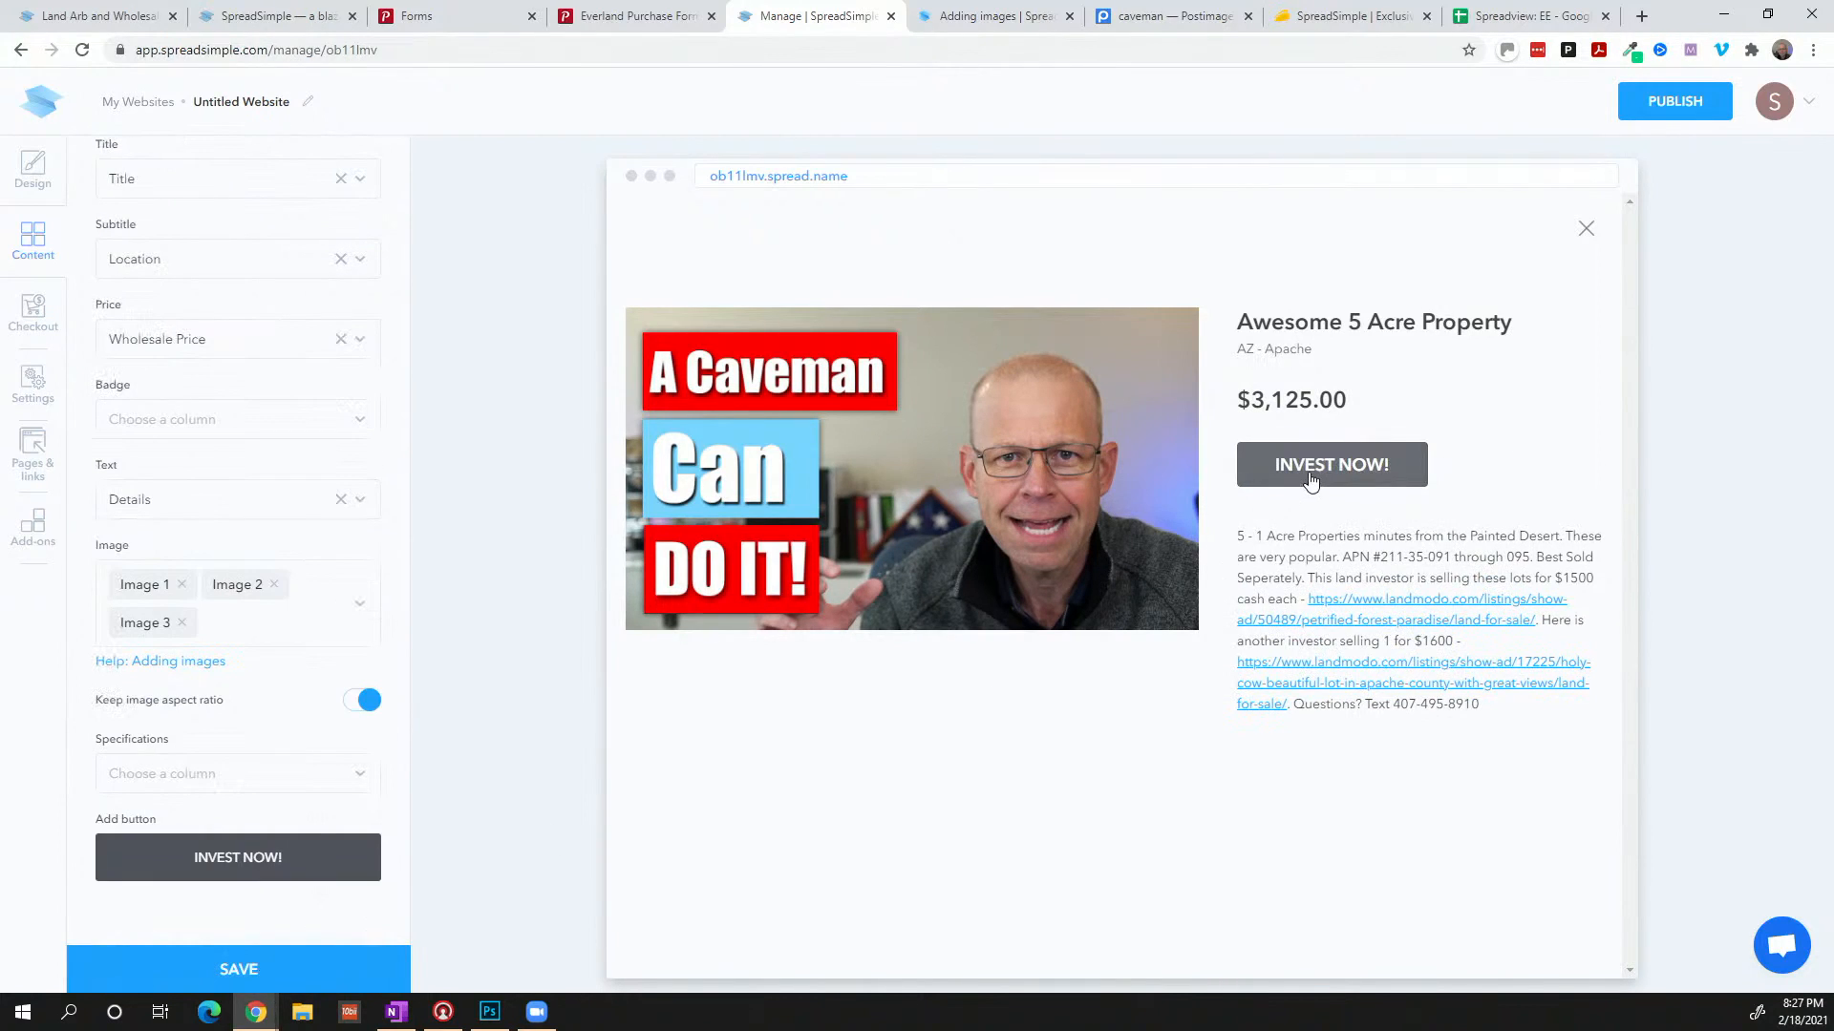
Set the redirect link of the items list's Invest Now! button to the Link column, apply it and check the cards
{"action": "scroll", "coordinate": [253, 382], "scroll_direction": "up", "scroll_amount": 4}
{"action": "left_click", "coordinate": [194, 361]}
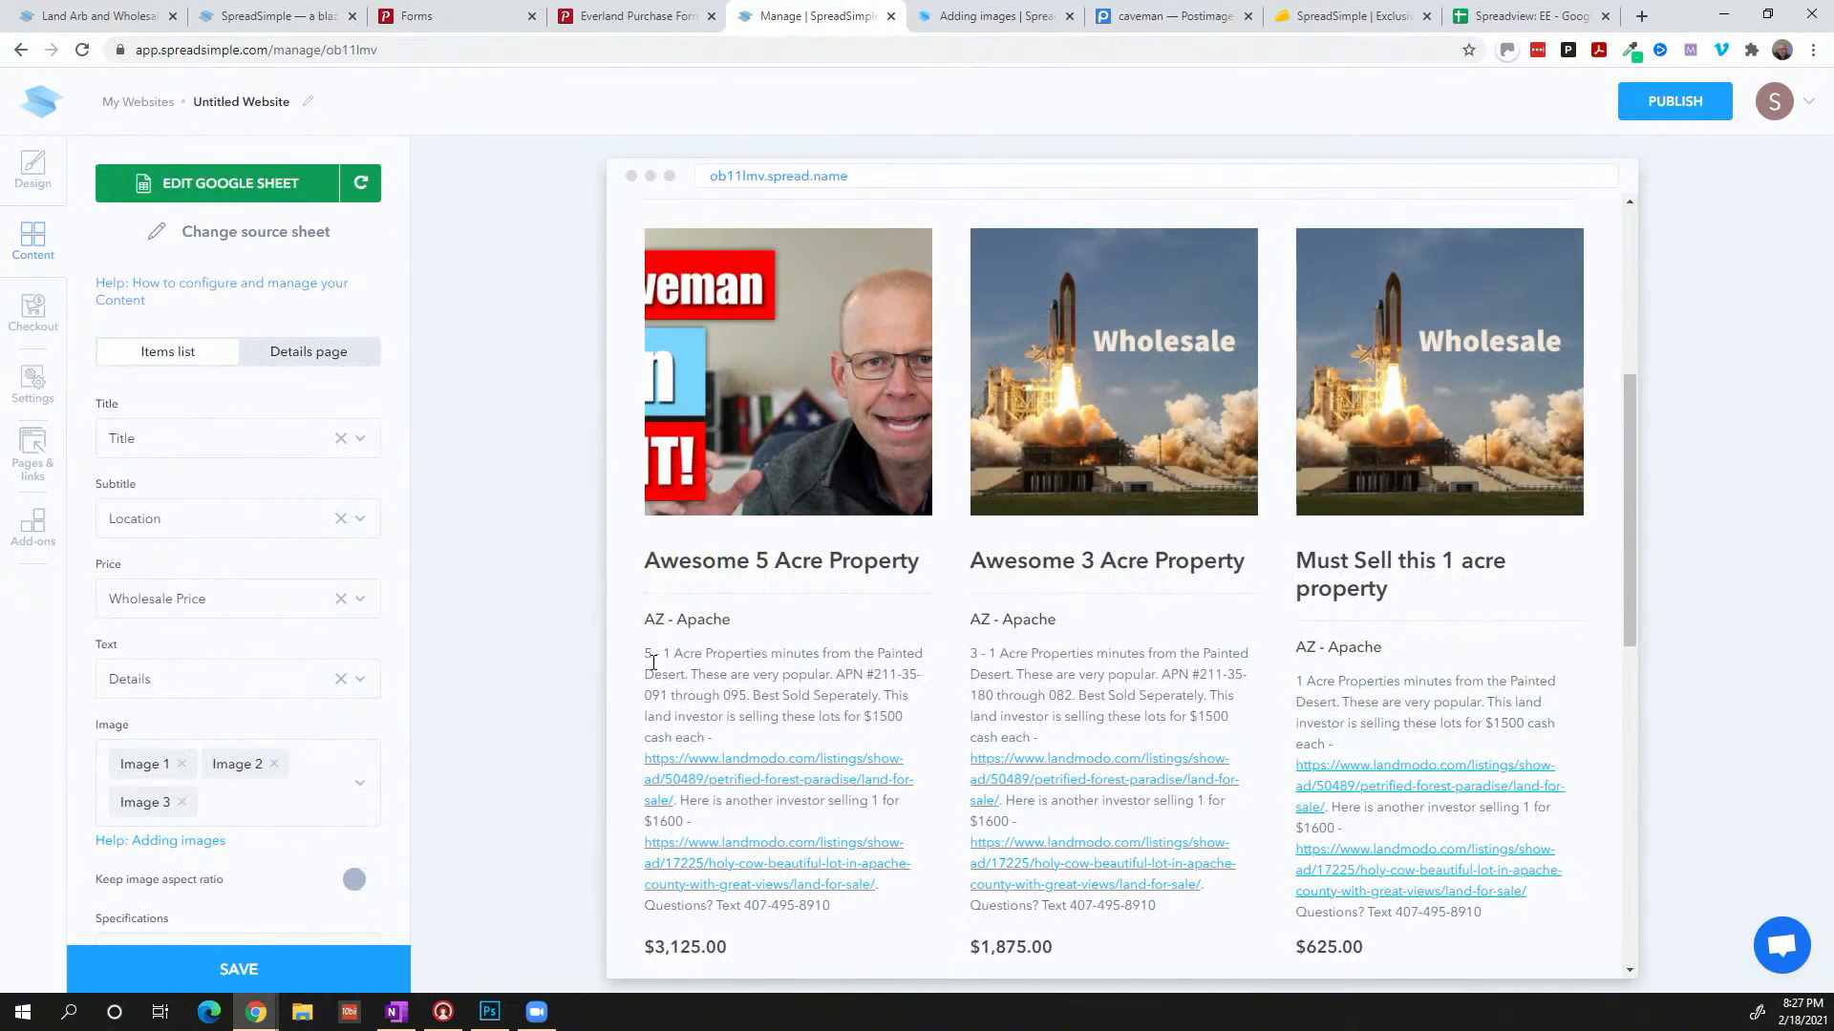
{"action": "scroll", "coordinate": [253, 869], "scroll_direction": "down", "scroll_amount": 3}
{"action": "left_click", "coordinate": [269, 772]}
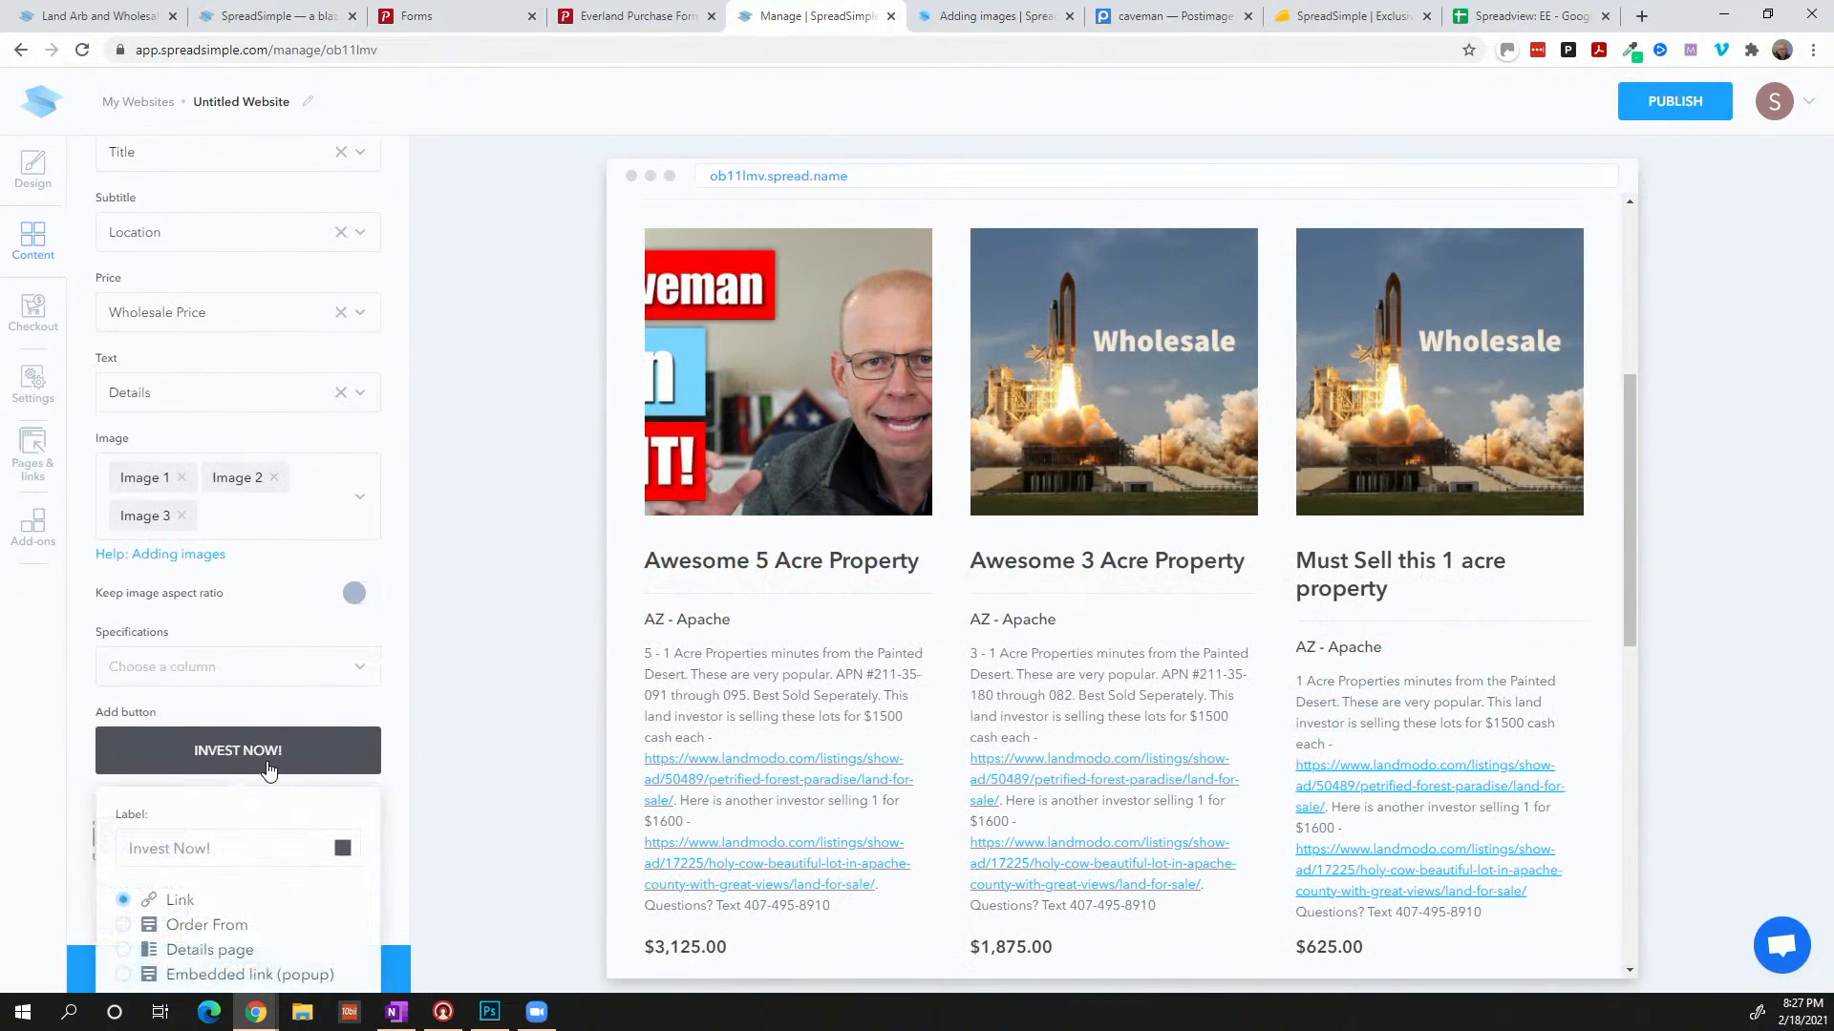
{"action": "scroll", "coordinate": [250, 789], "scroll_direction": "down", "scroll_amount": 2}
{"action": "left_click", "coordinate": [229, 876]}
{"action": "scroll", "coordinate": [216, 827], "scroll_direction": "down", "scroll_amount": 5}
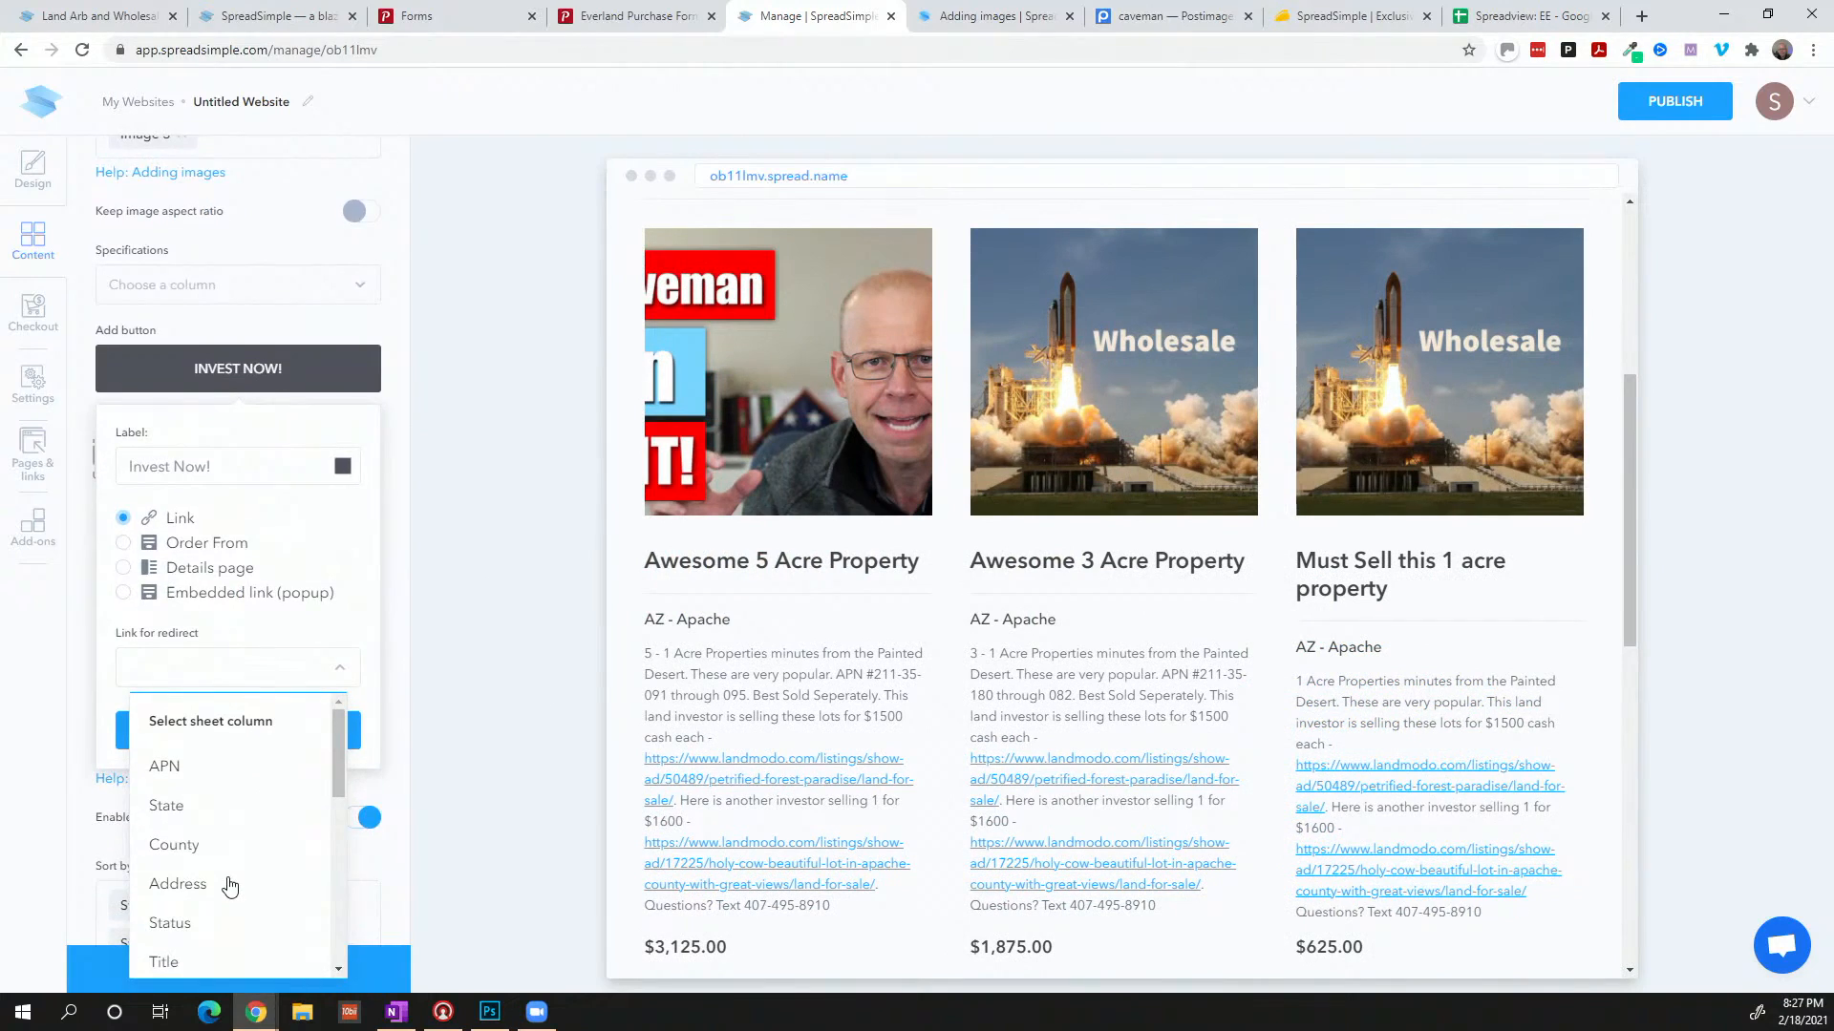
{"action": "scroll", "coordinate": [216, 819], "scroll_direction": "down", "scroll_amount": 1}
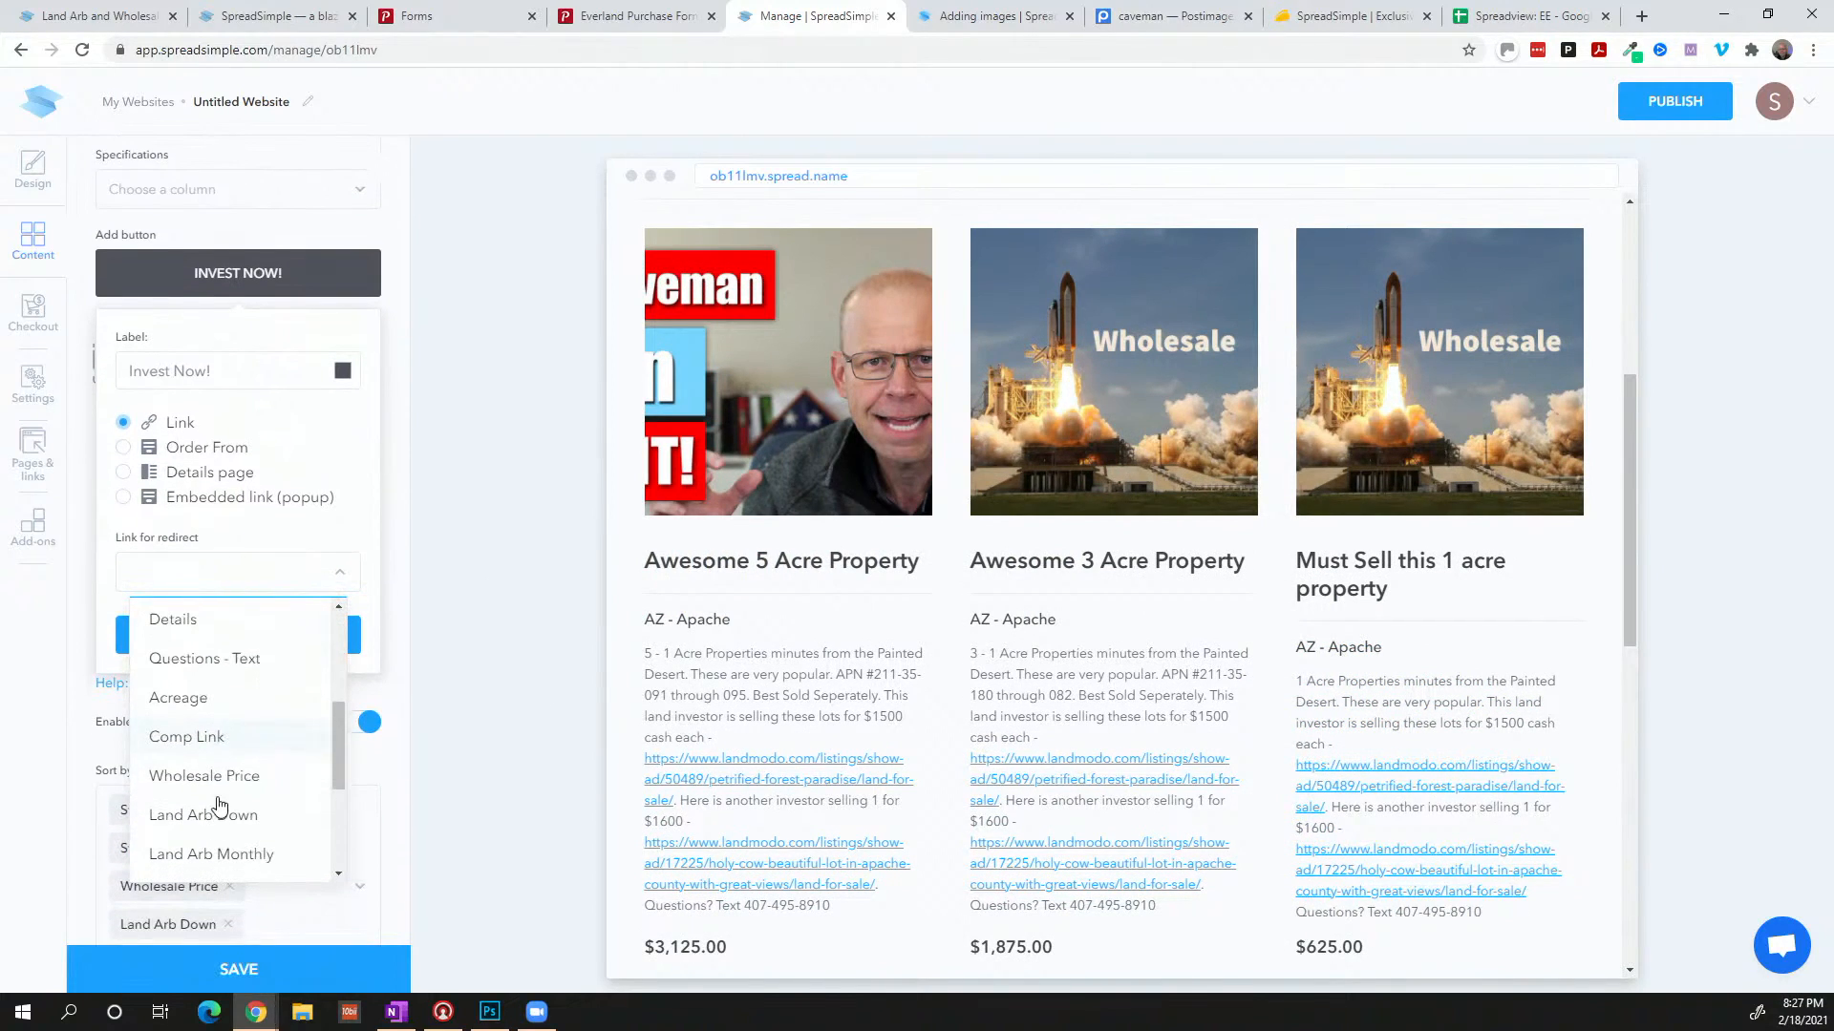
{"action": "scroll", "coordinate": [215, 783], "scroll_direction": "down", "scroll_amount": 1}
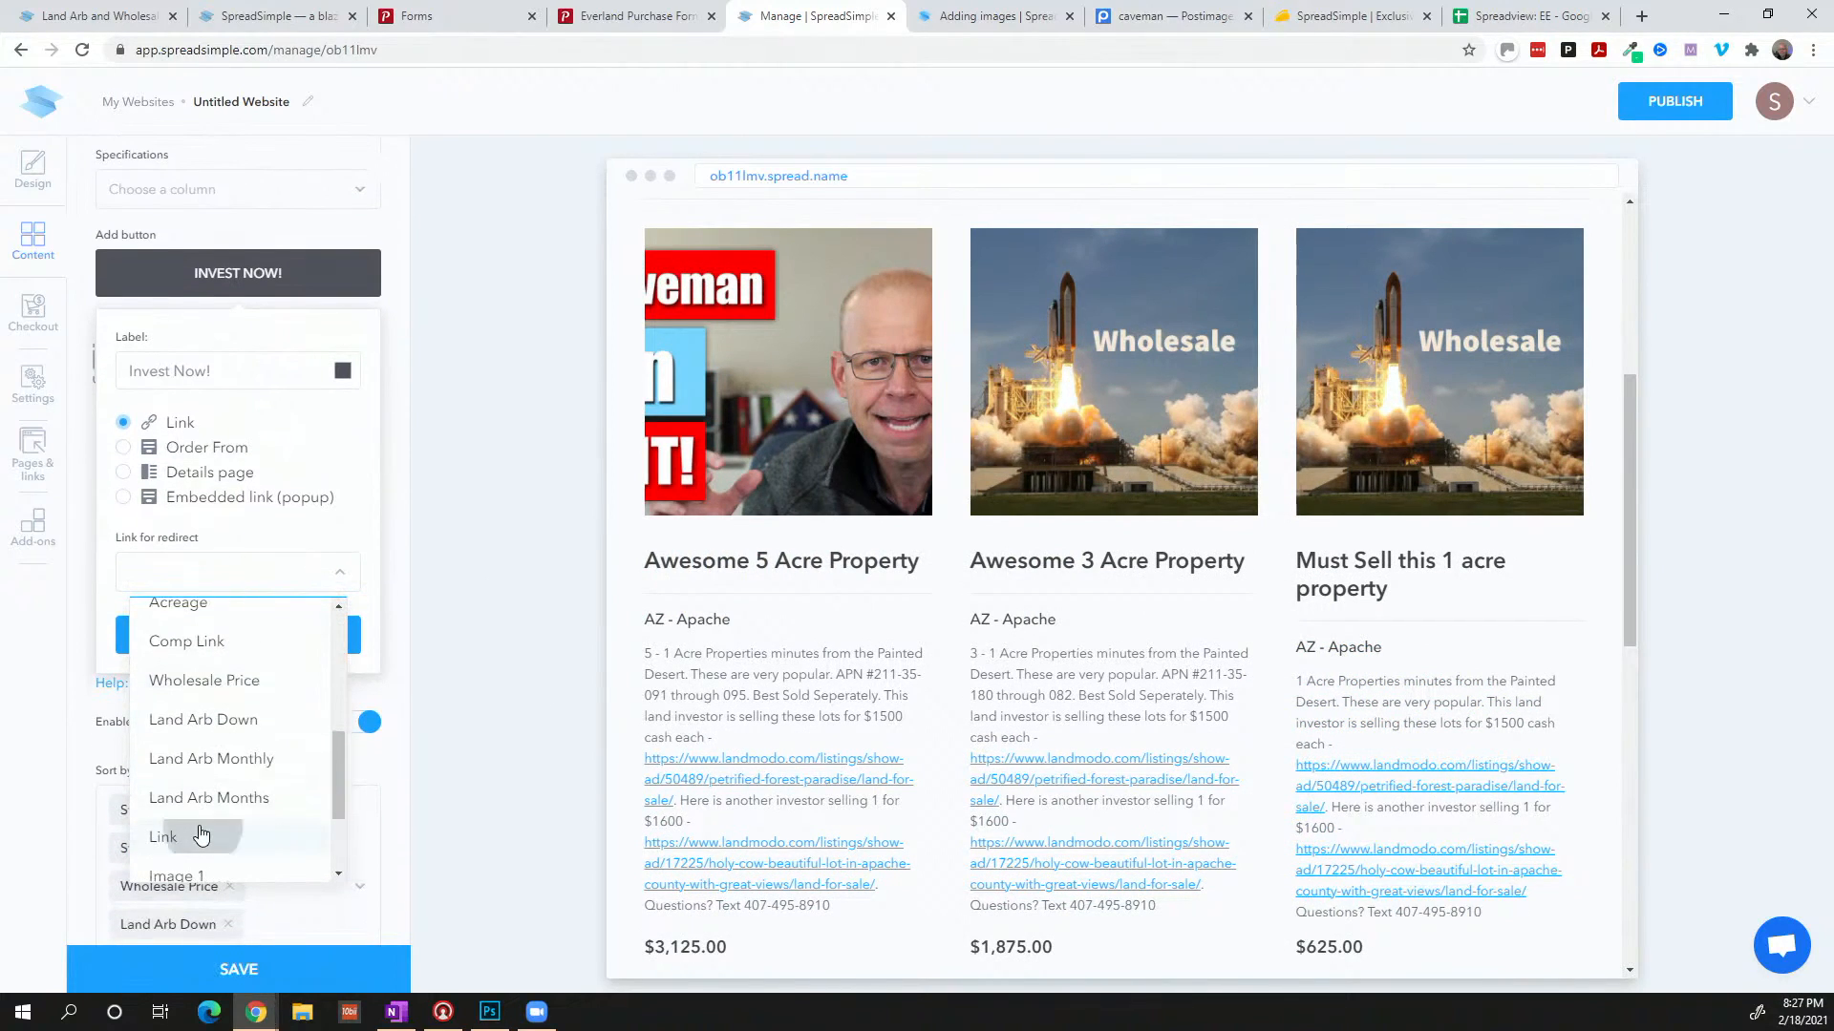
{"action": "left_click", "coordinate": [196, 831]}
{"action": "left_click", "coordinate": [227, 636]}
{"action": "scroll", "coordinate": [709, 860], "scroll_direction": "down", "scroll_amount": 1}
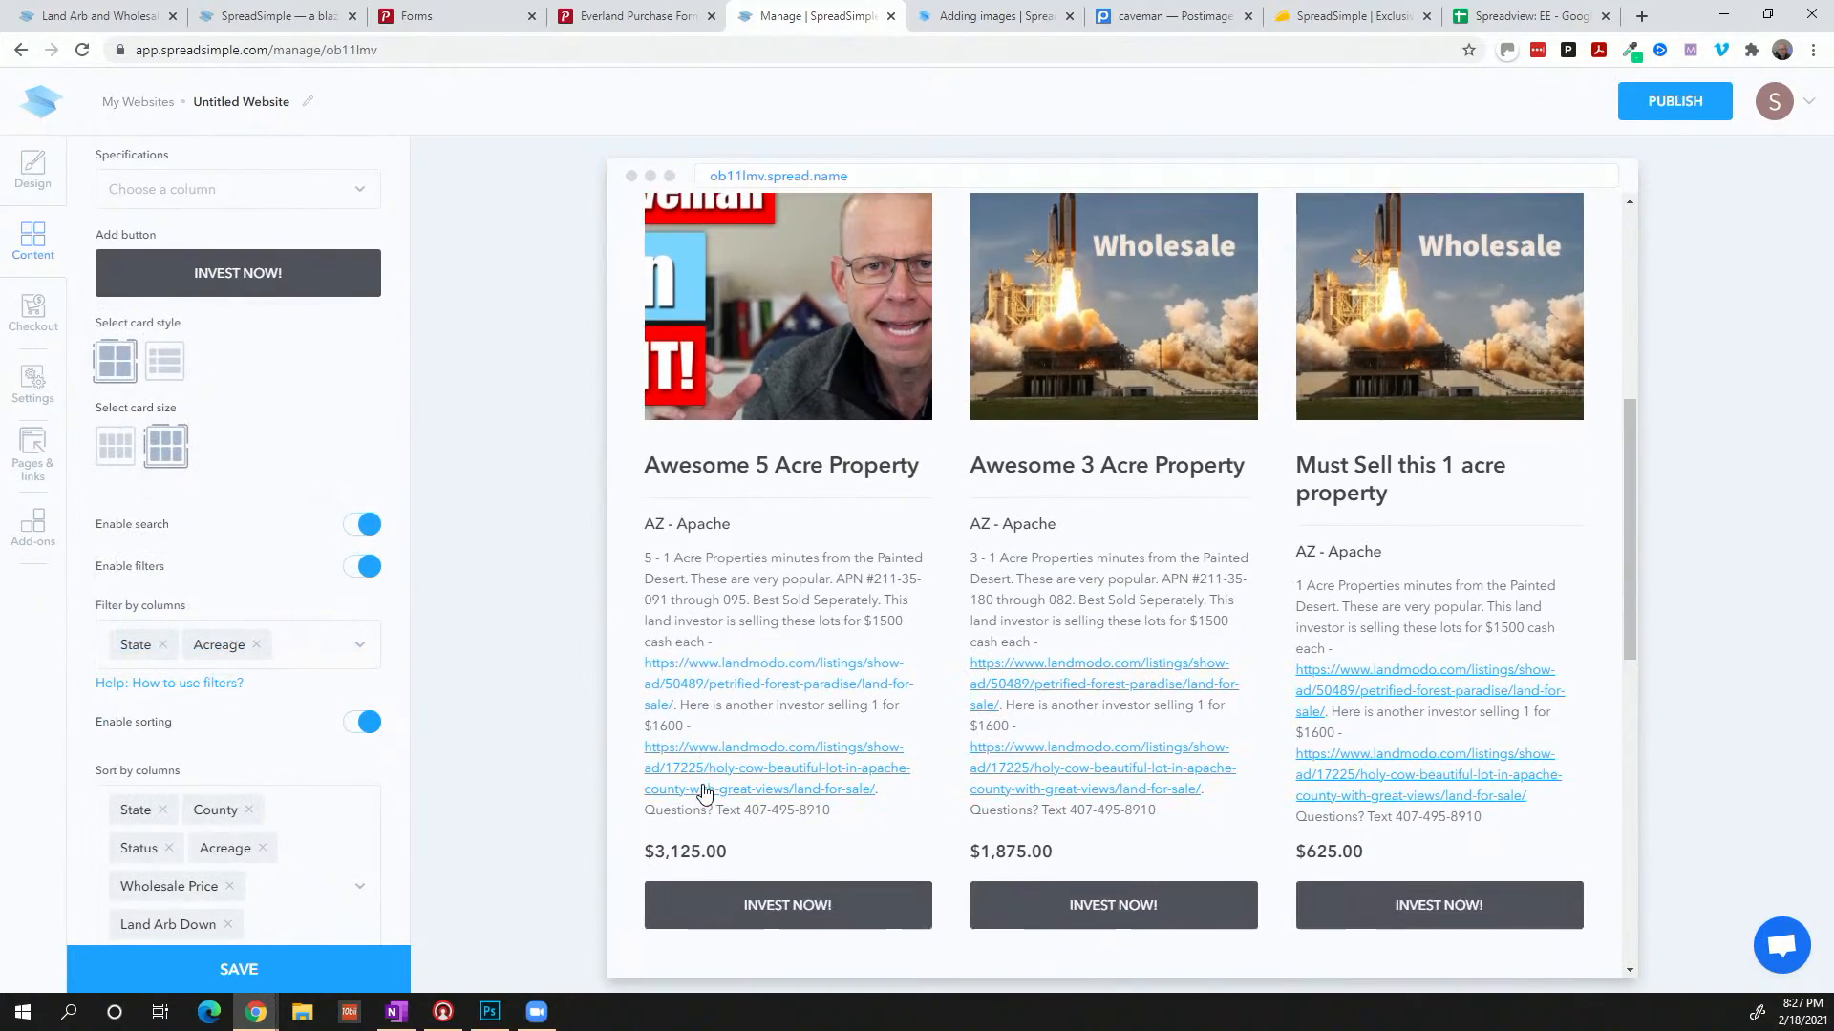
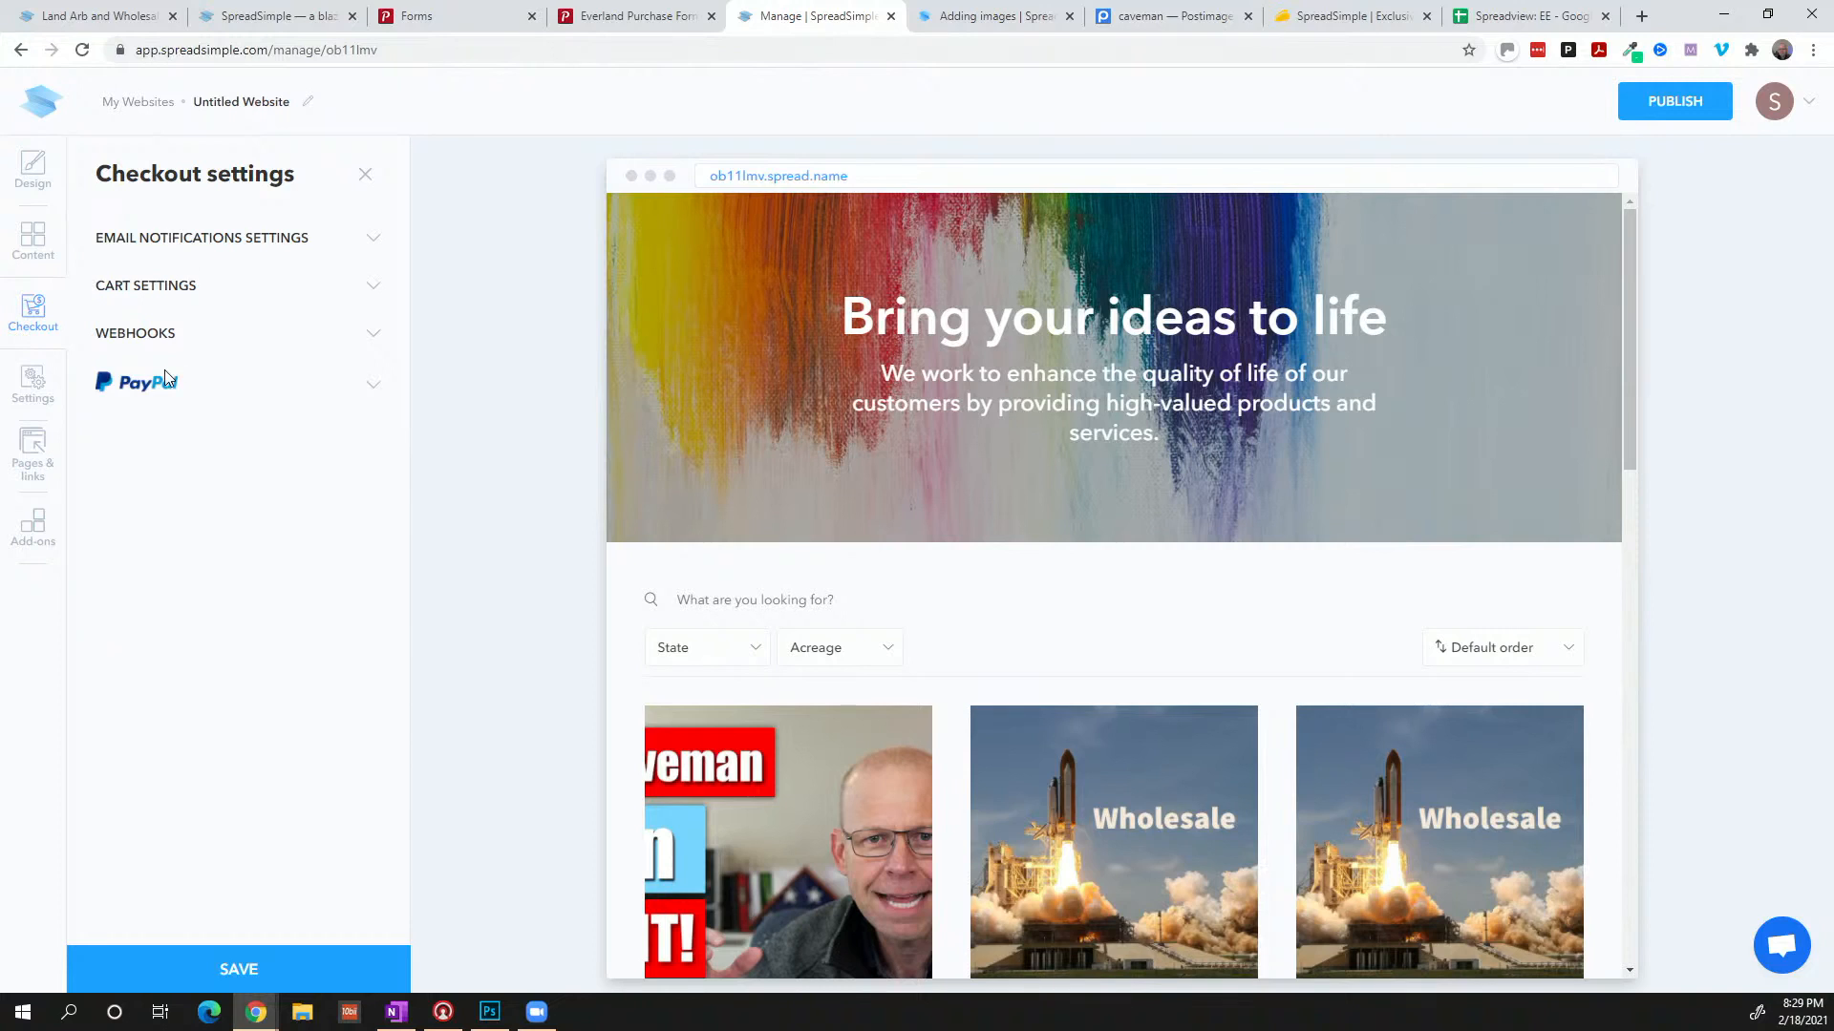
Review the checkout's email notification, cart and webhook settings
{"action": "left_click", "coordinate": [201, 251]}
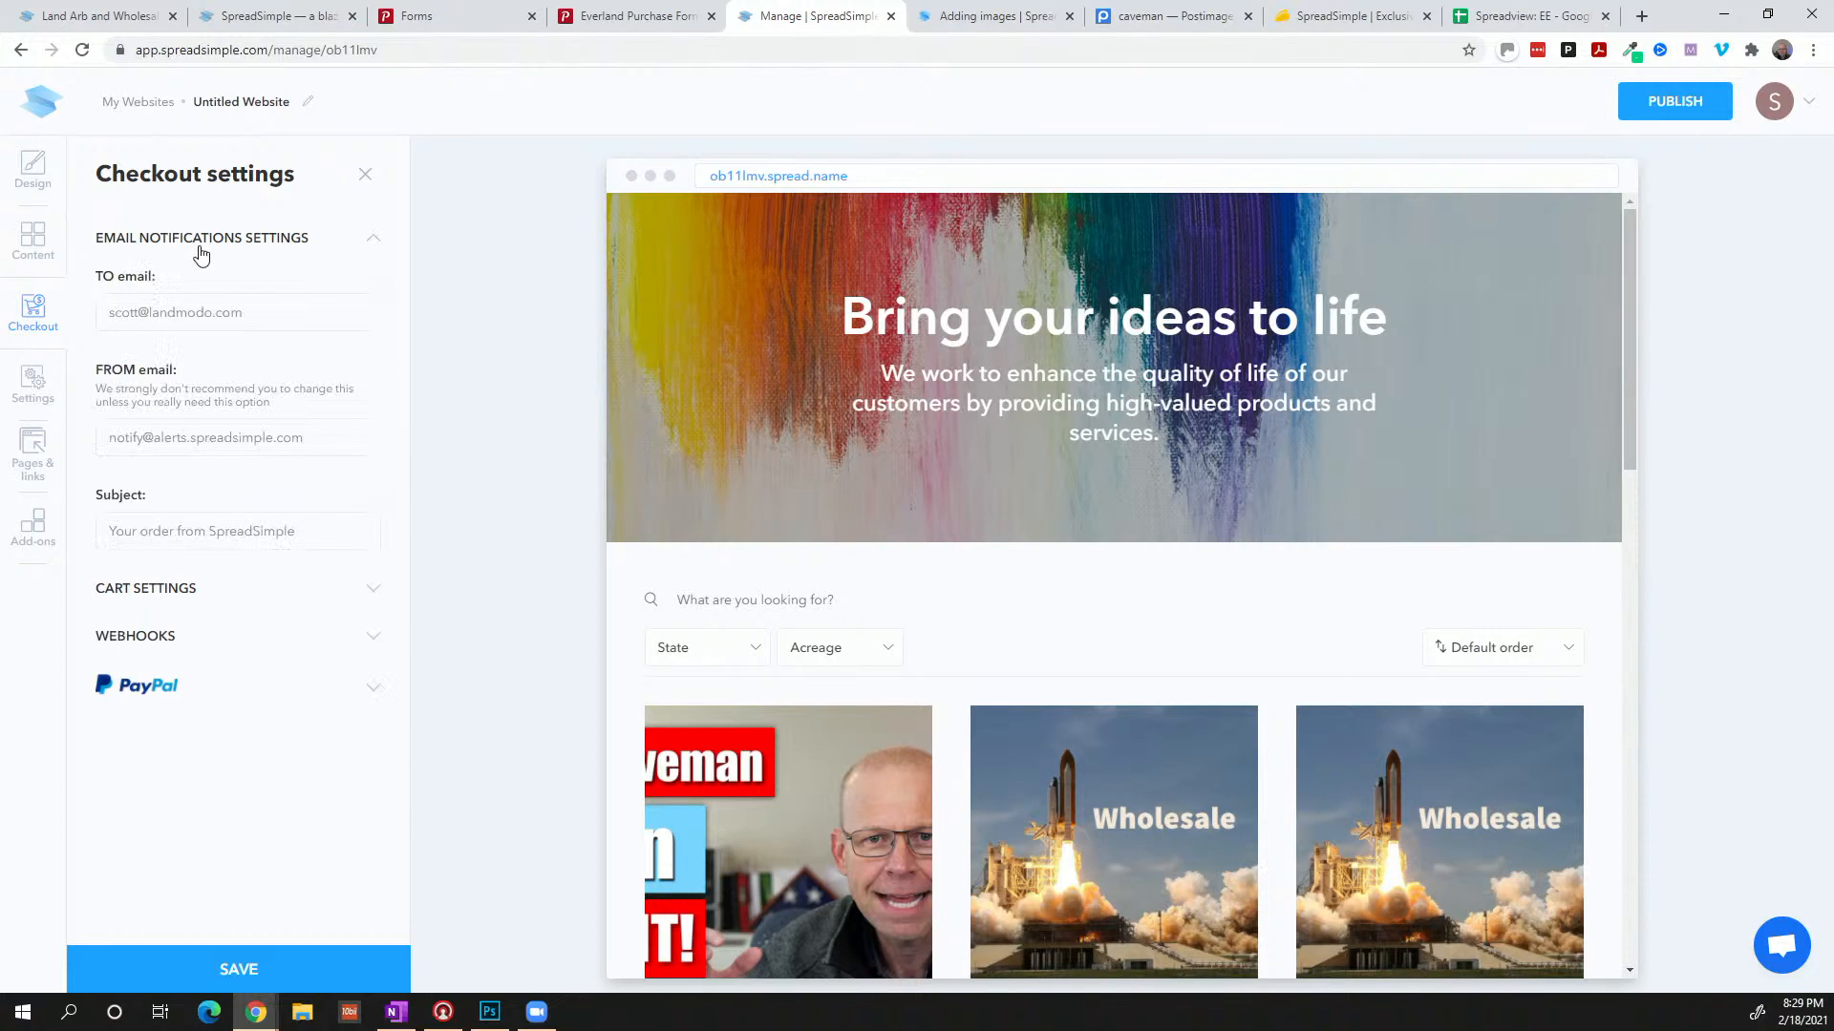
{"action": "left_click", "coordinate": [201, 250]}
{"action": "left_click", "coordinate": [177, 291]}
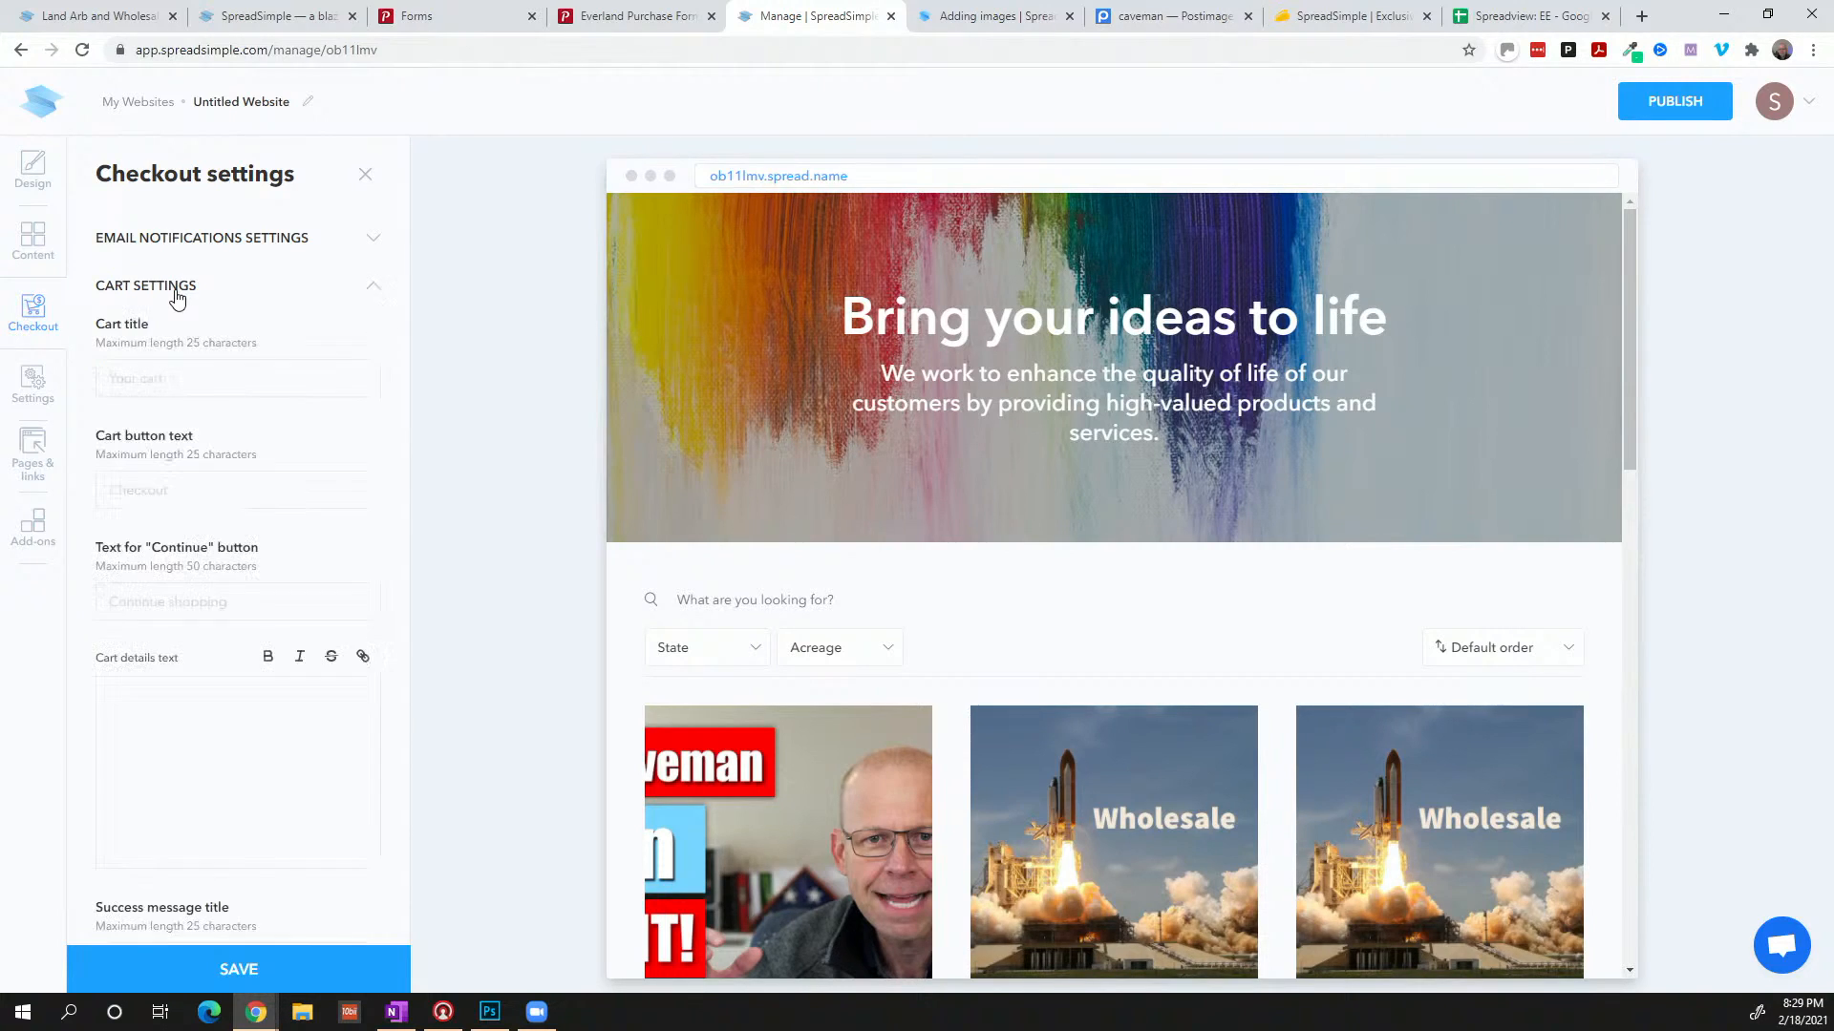
{"action": "left_click", "coordinate": [176, 293]}
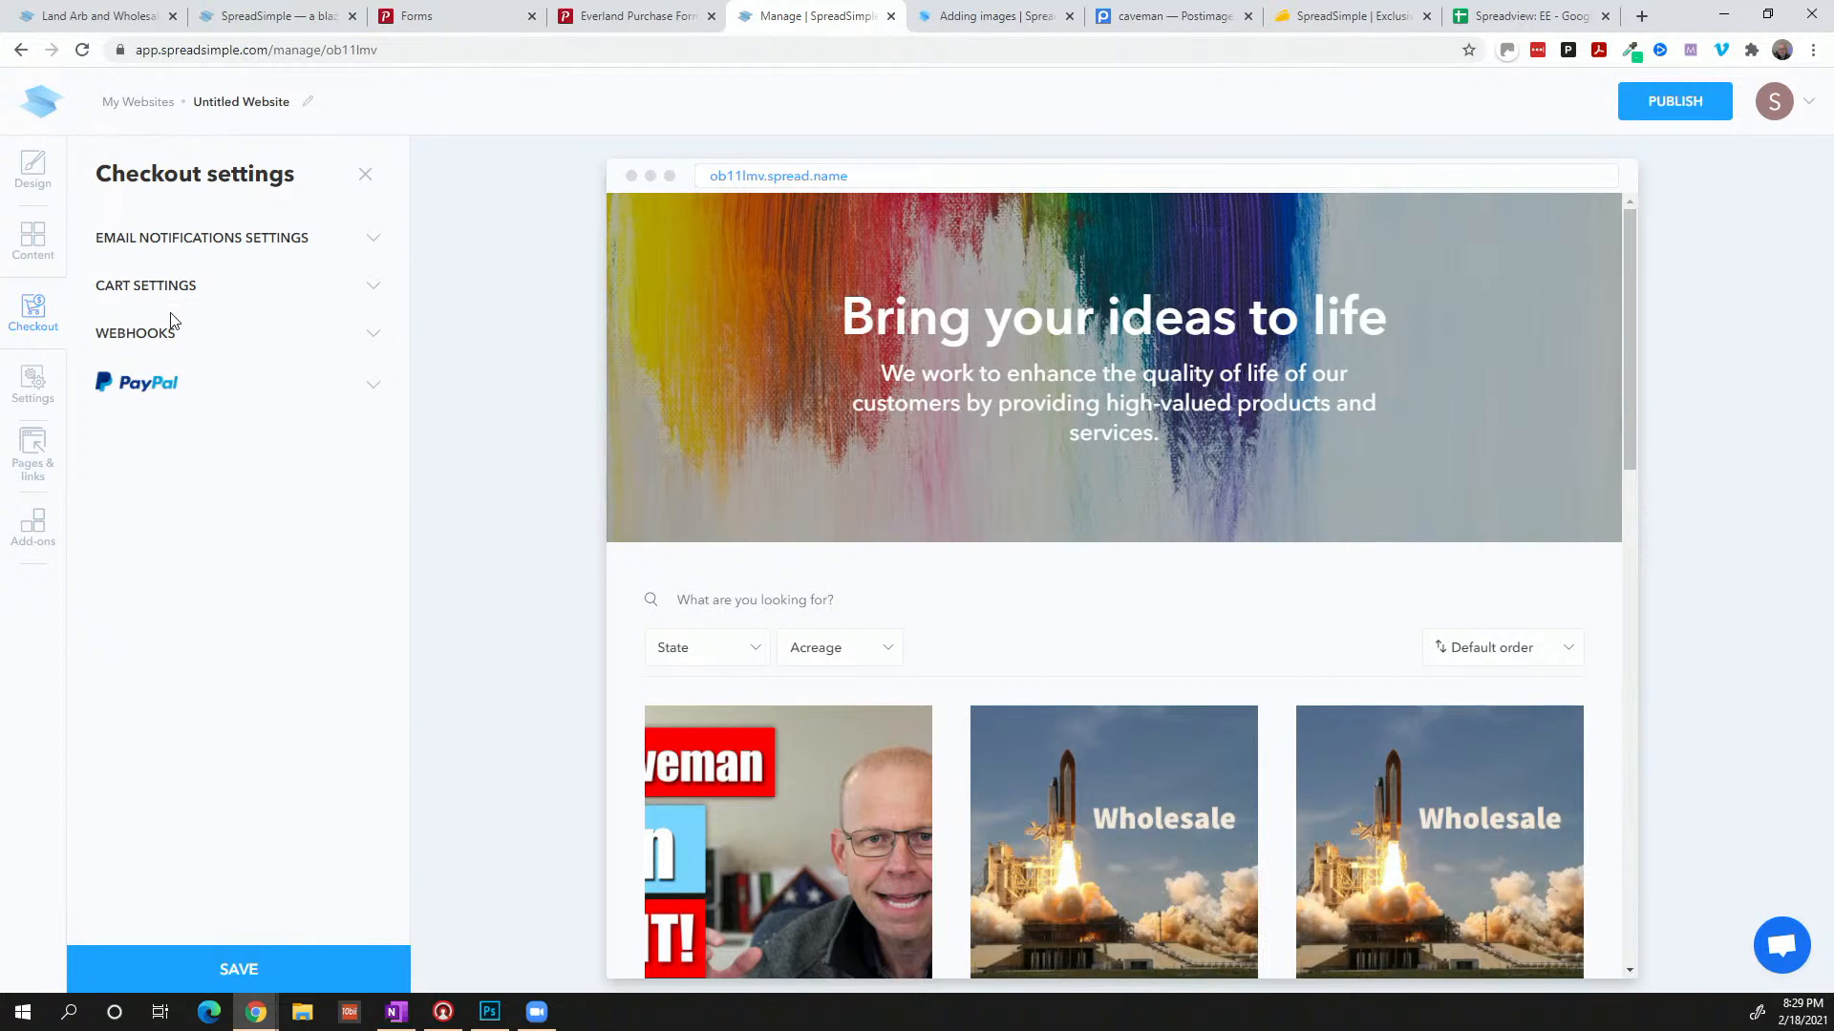
{"action": "left_click", "coordinate": [170, 333]}
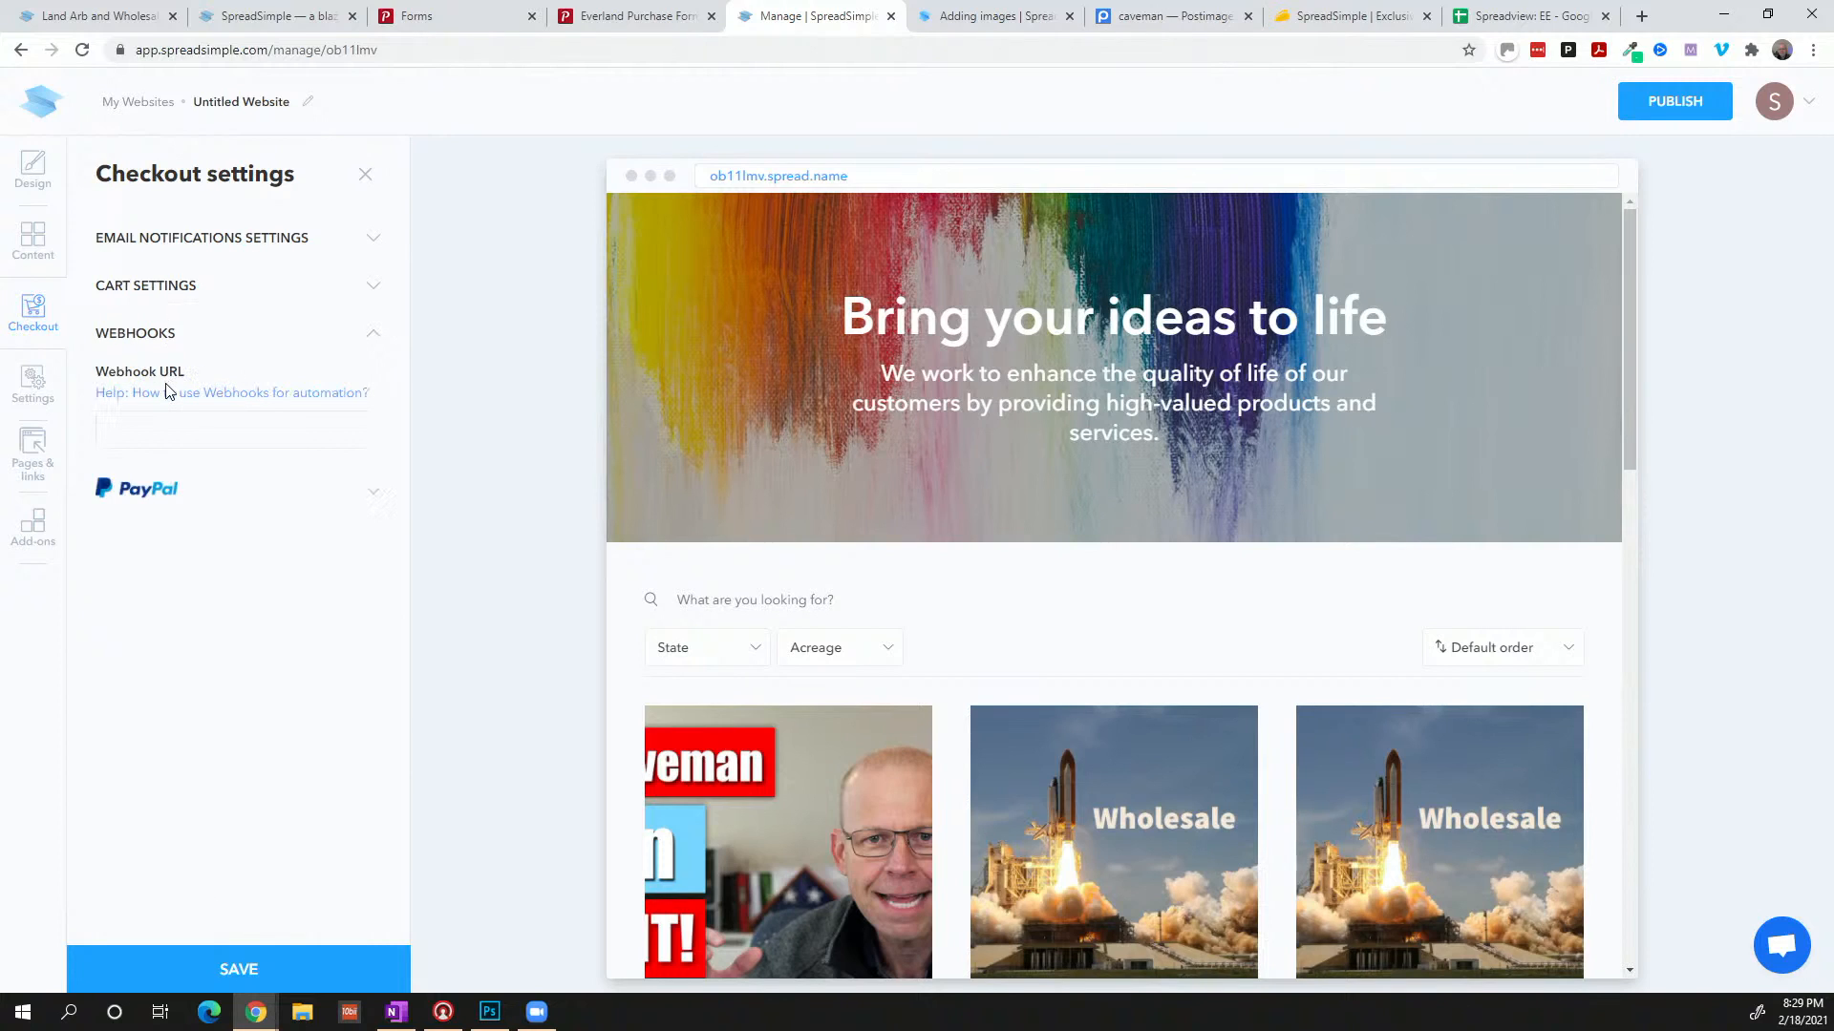
Close the webhook settings and look at the PayPal section of the checkout settings
{"action": "left_click", "coordinate": [182, 345]}
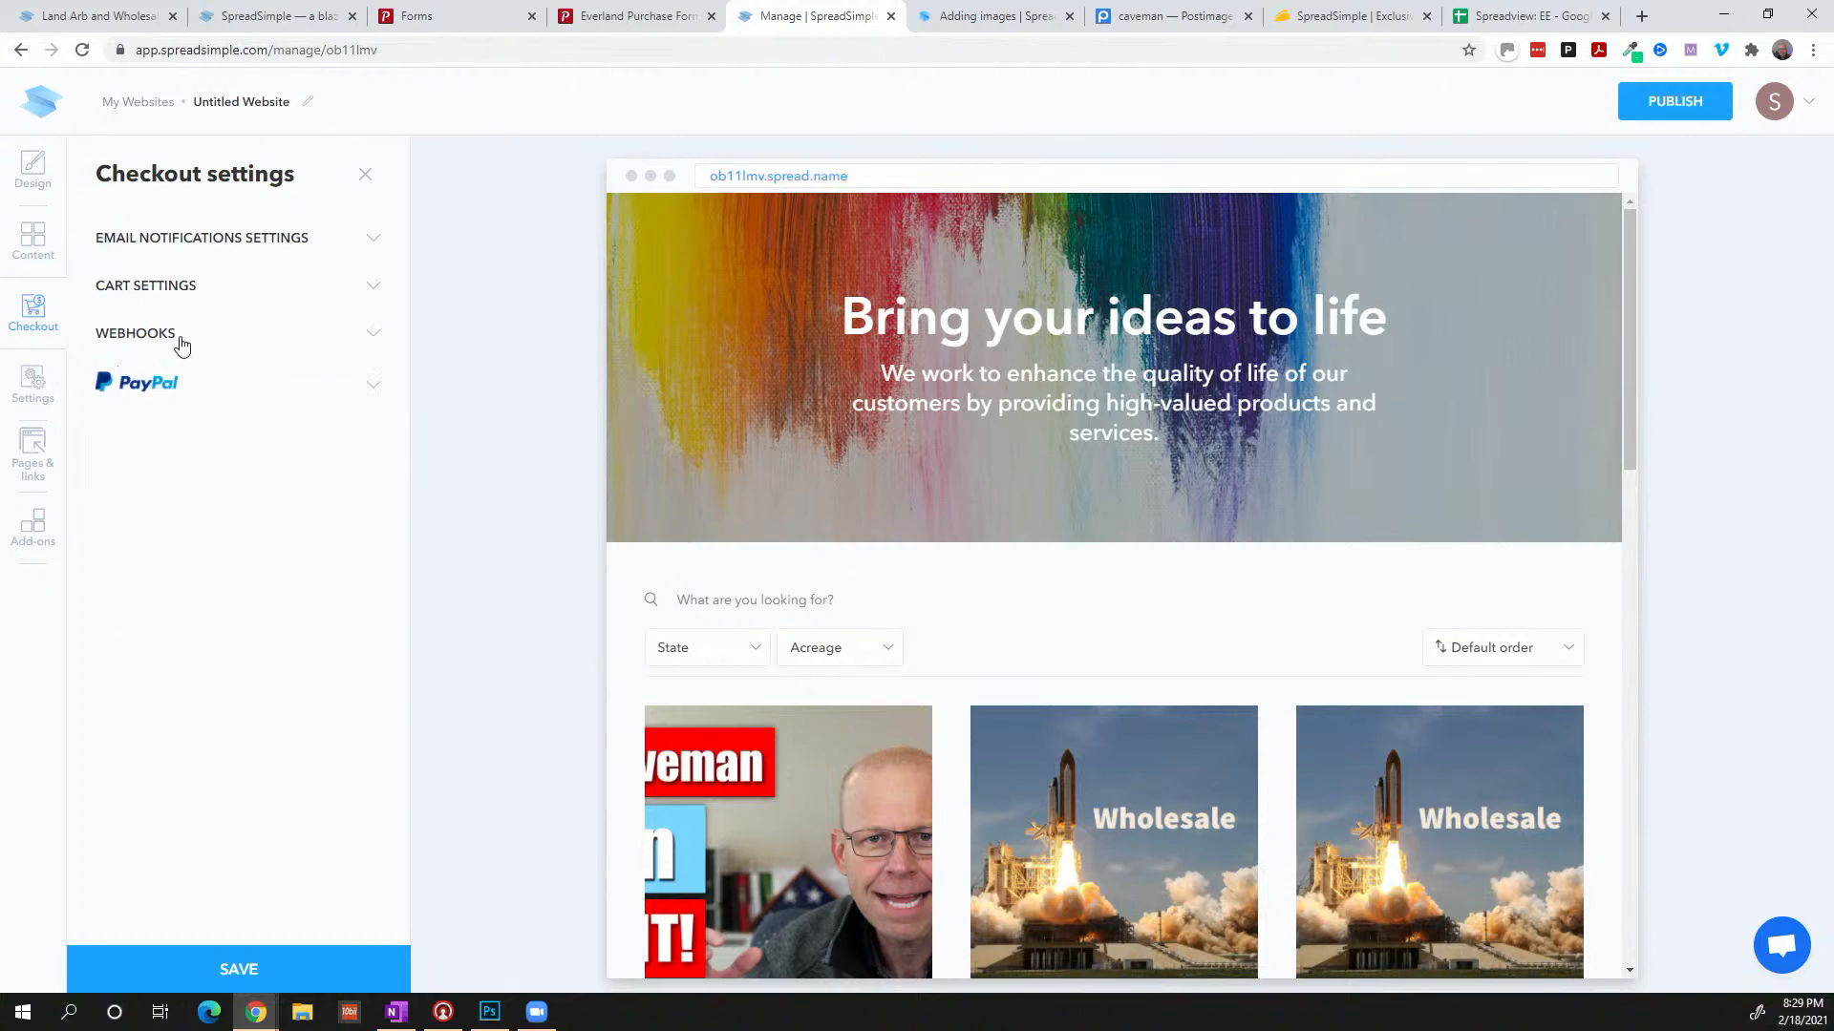
{"action": "left_click", "coordinate": [152, 396]}
{"action": "left_click", "coordinate": [153, 396]}
Try Español as the website language in the general settings and set it back to English
{"action": "left_click", "coordinate": [38, 401]}
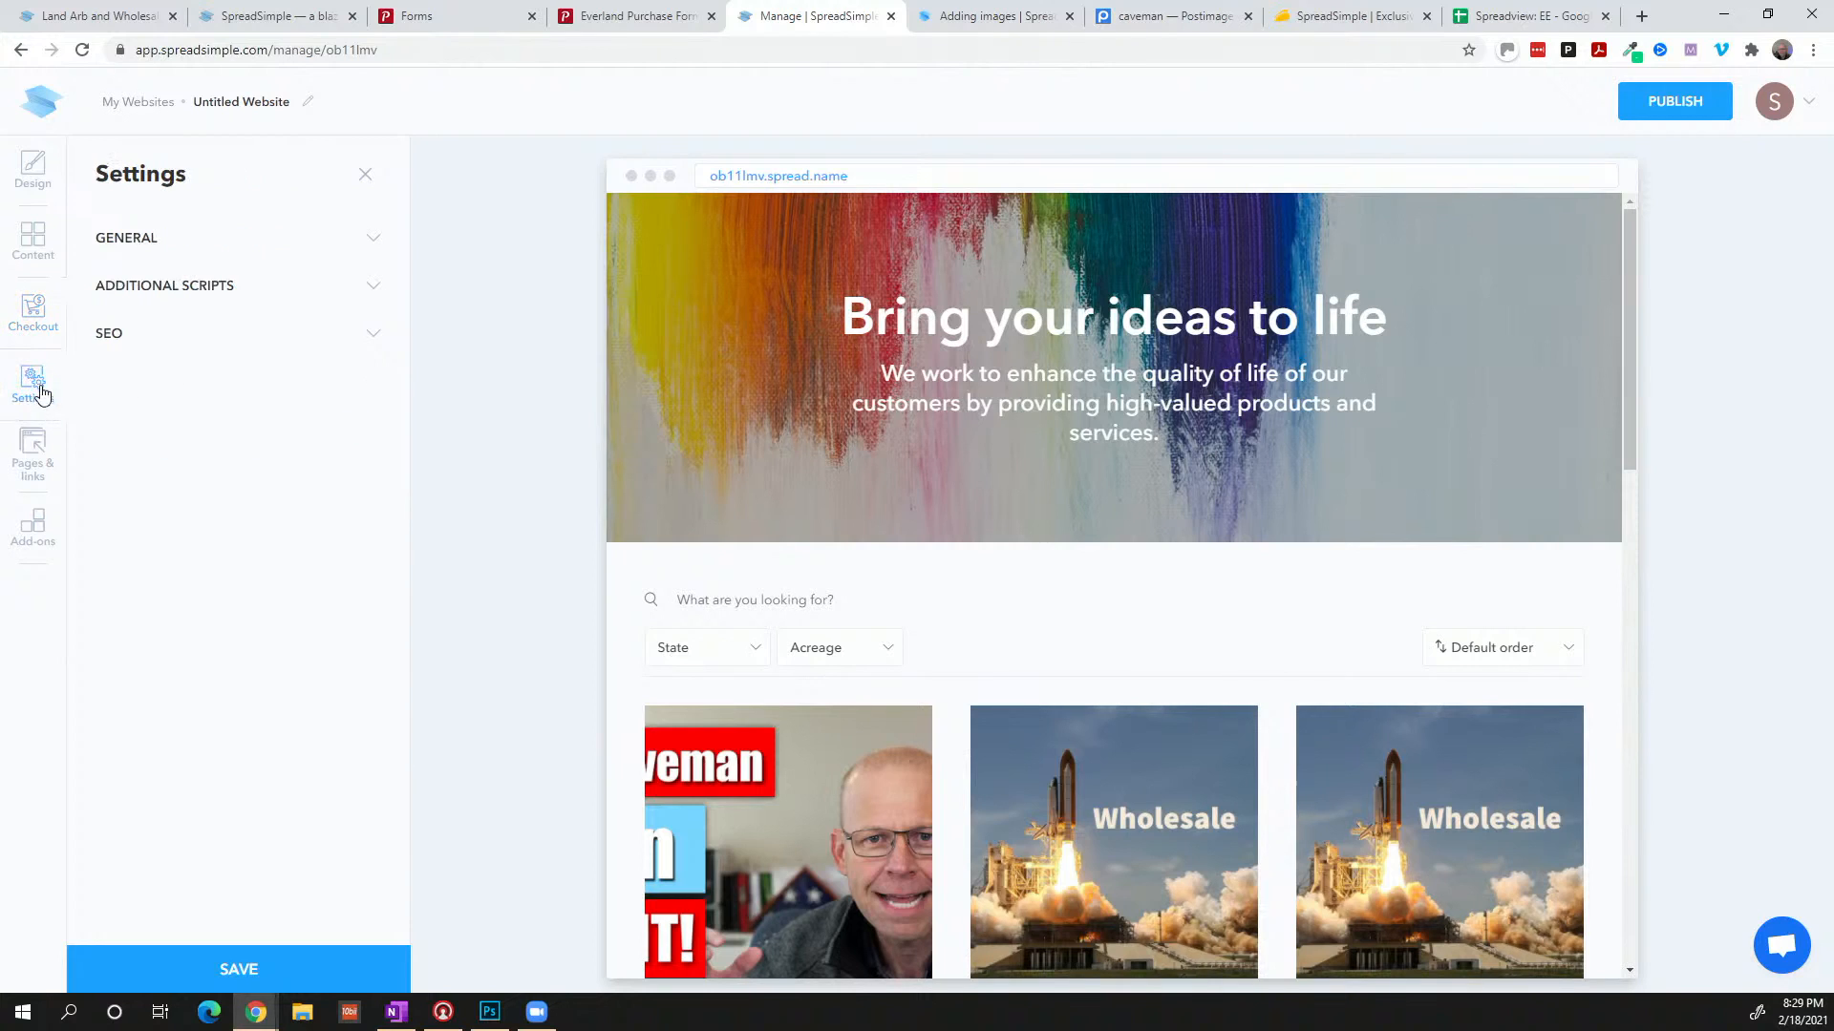
{"action": "left_click", "coordinate": [164, 241]}
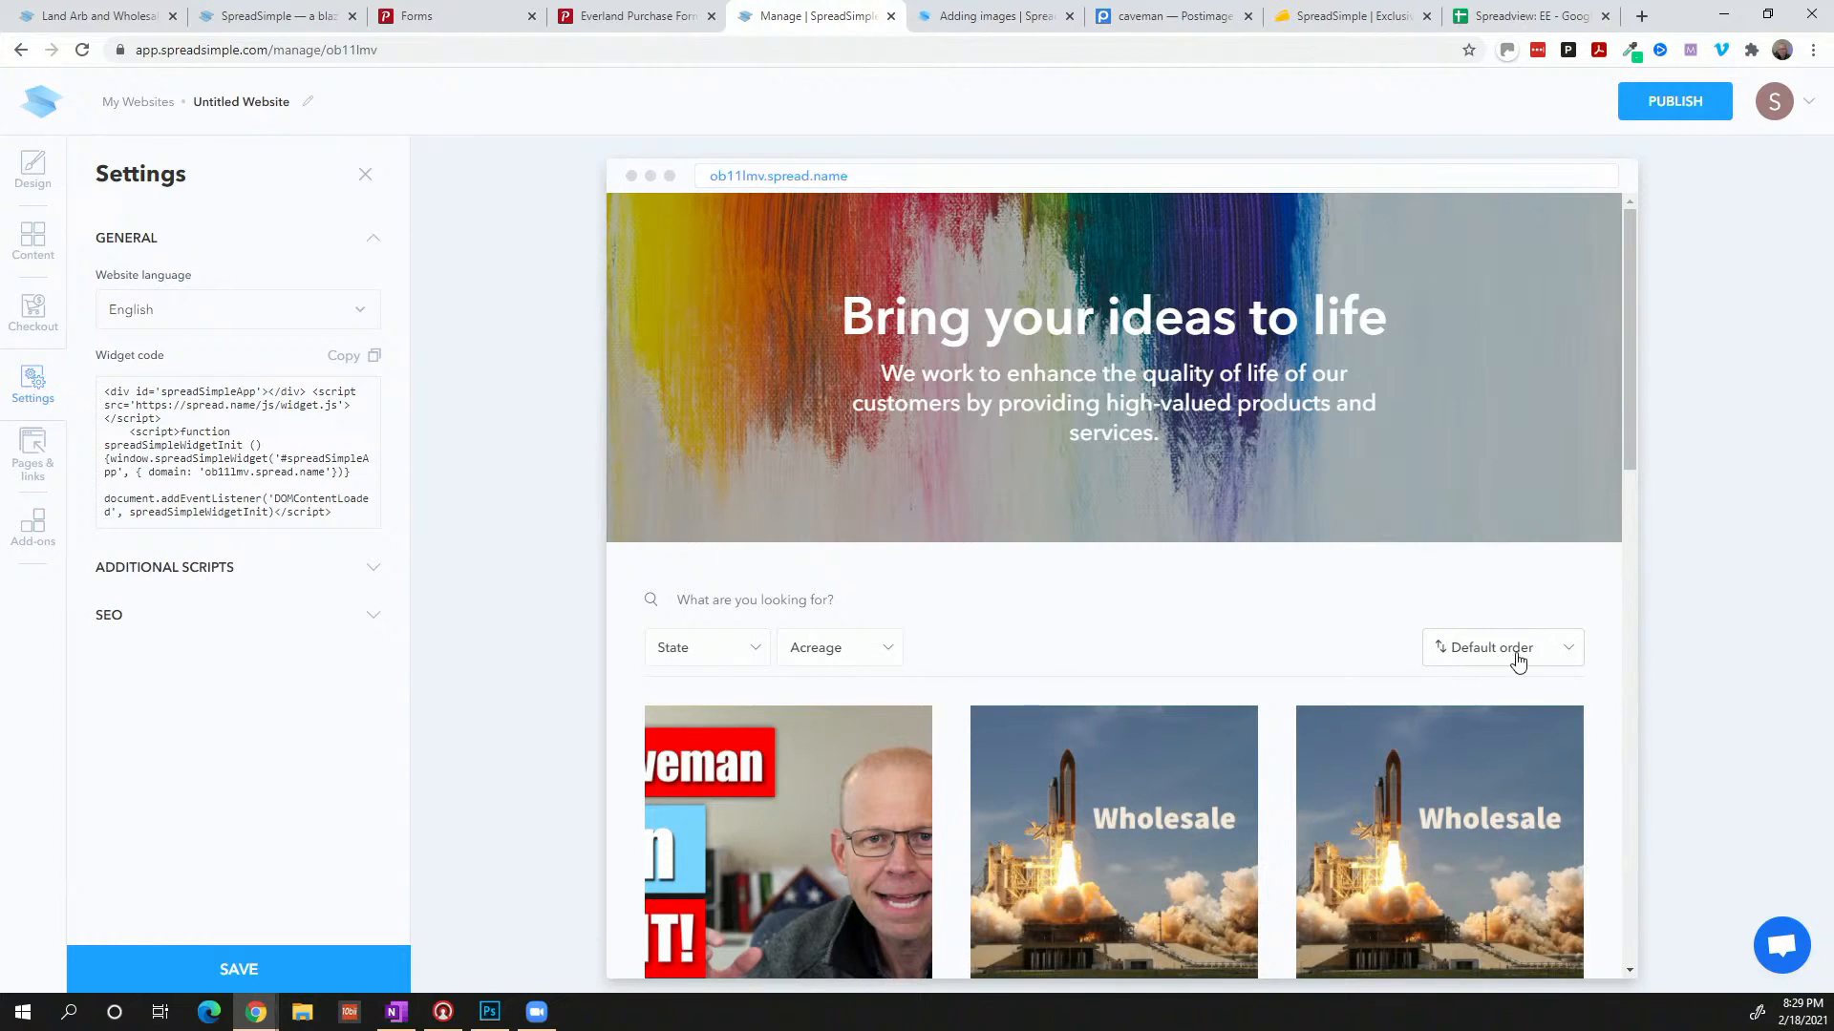
{"action": "left_click", "coordinate": [353, 318]}
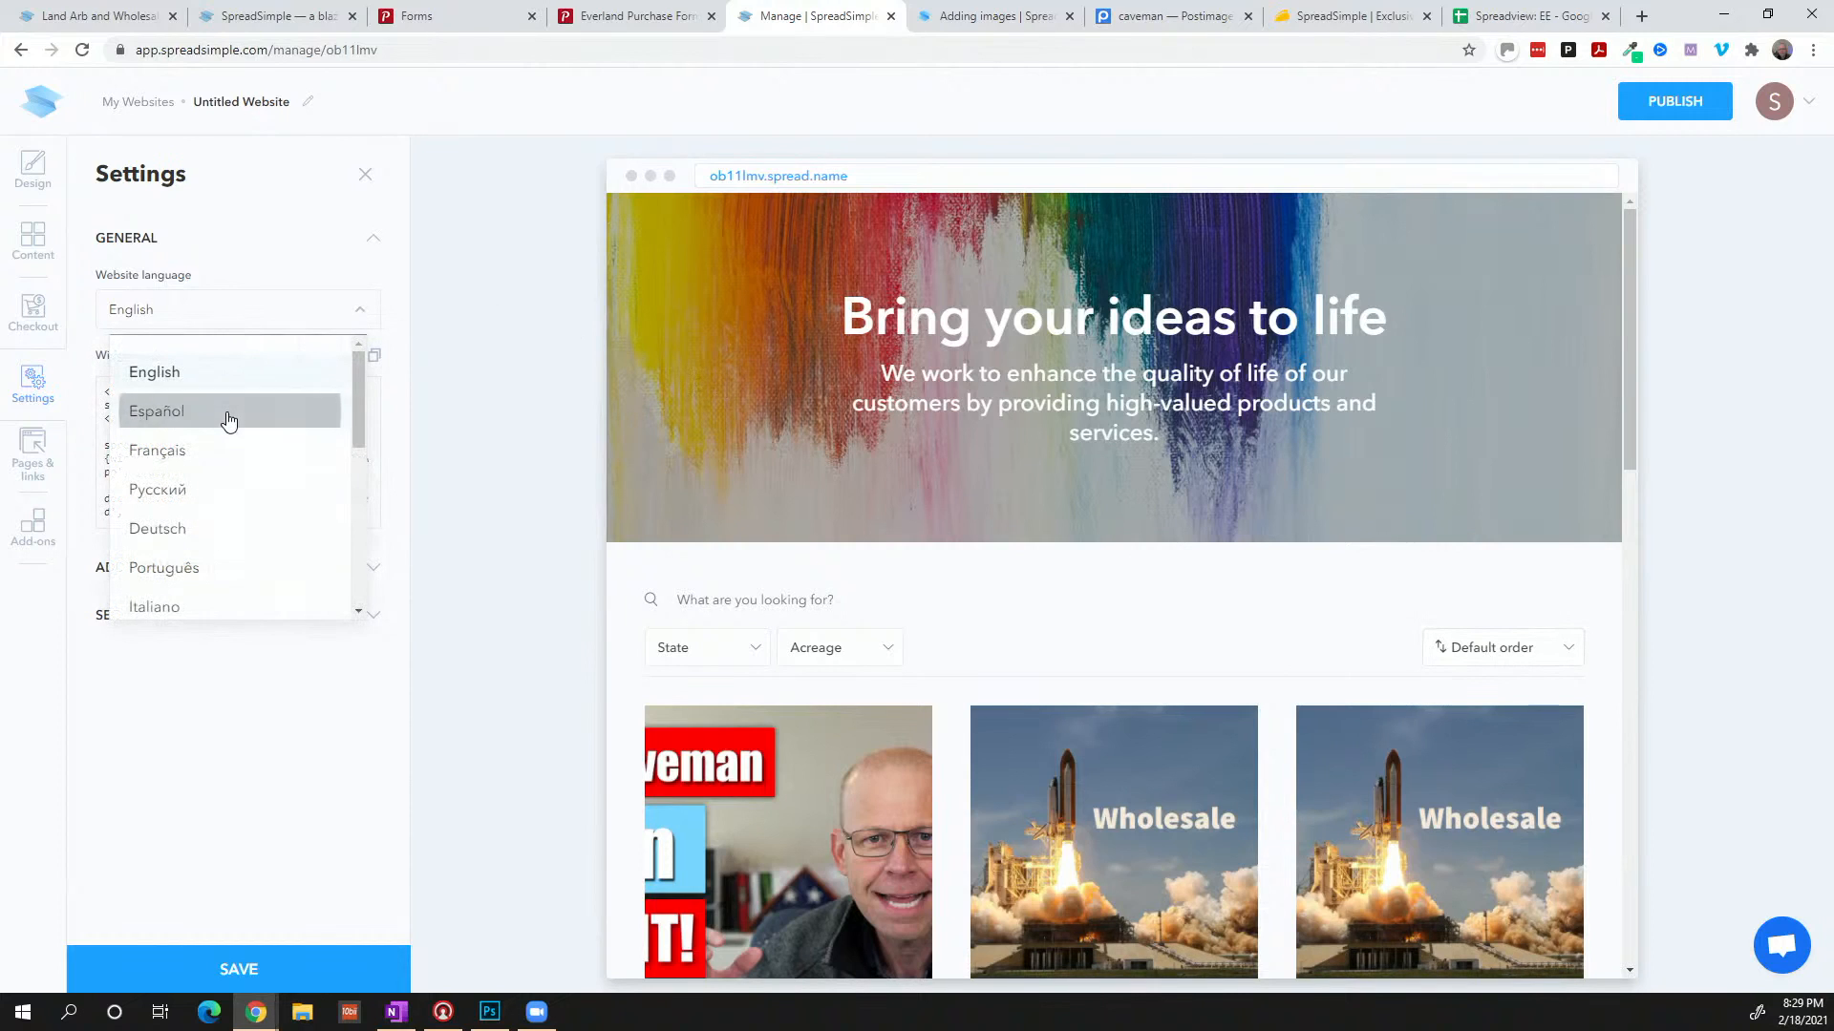
{"action": "left_click", "coordinate": [228, 420]}
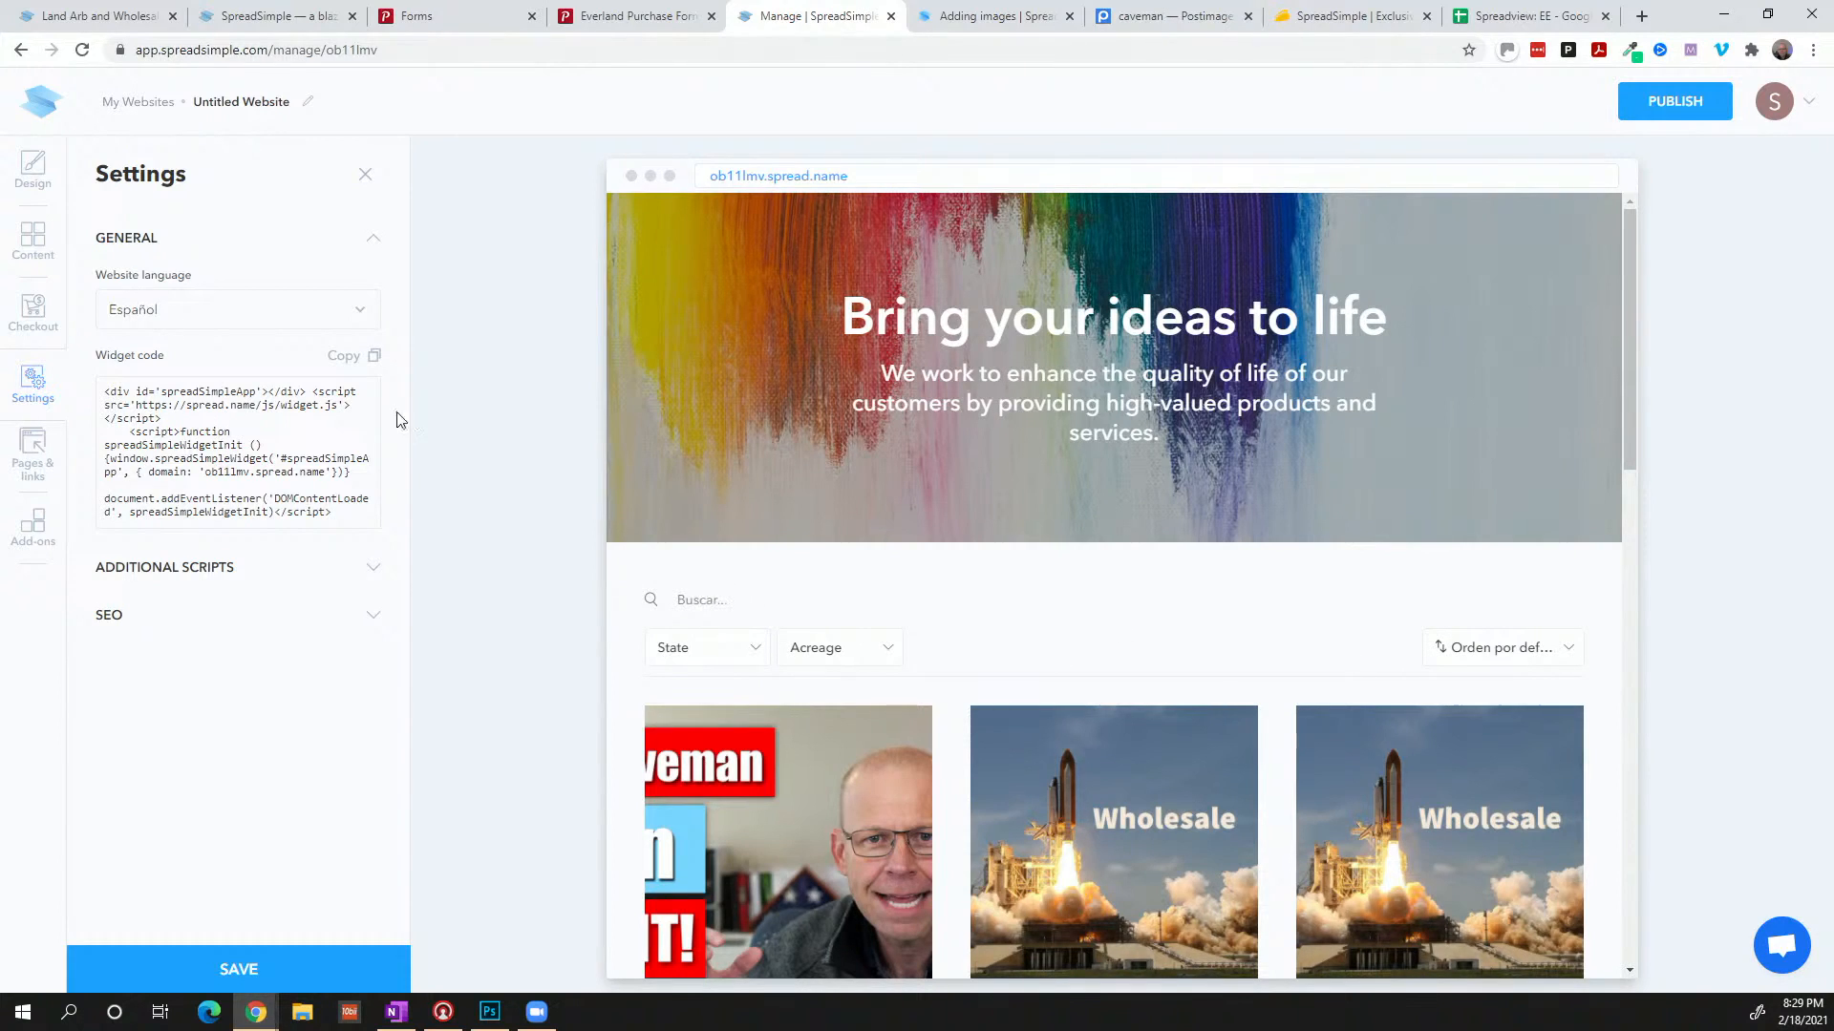
{"action": "left_click", "coordinate": [346, 317]}
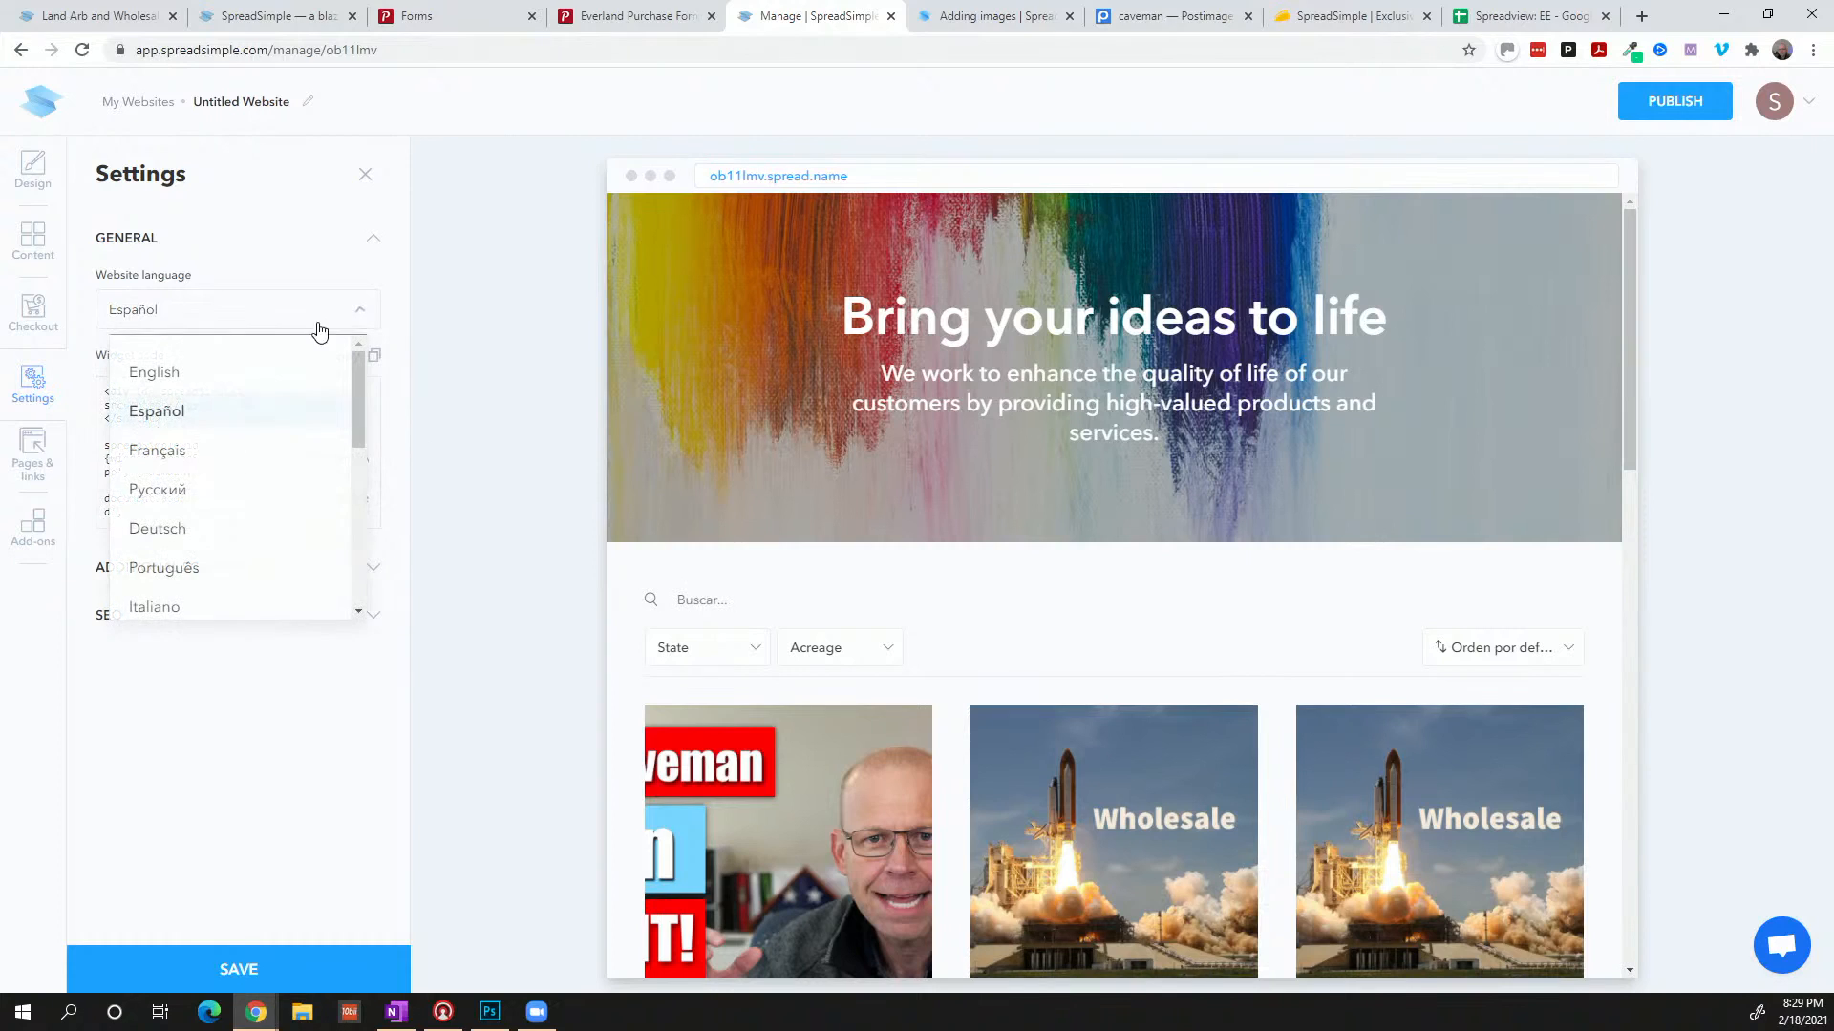
{"action": "left_click", "coordinate": [250, 372]}
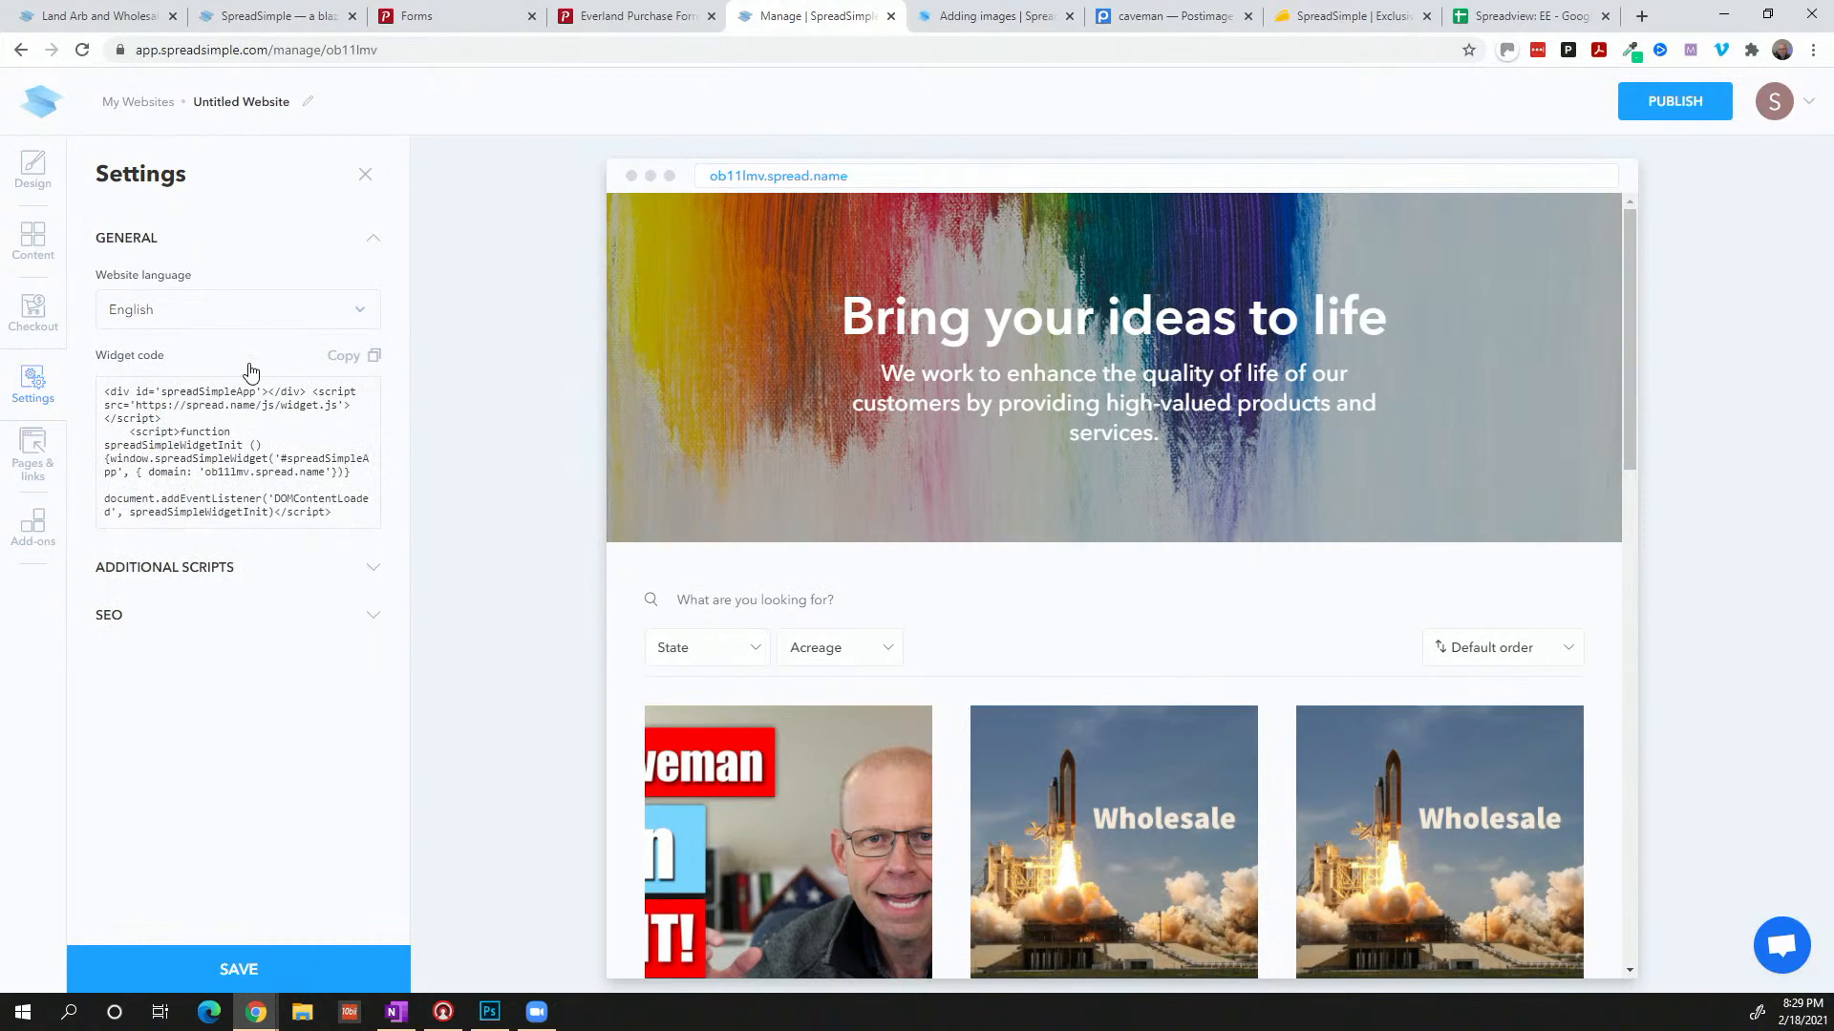
Review the additional scripts and the SEO settings for favicon, preview image, meta title and meta description
{"action": "left_click", "coordinate": [295, 581]}
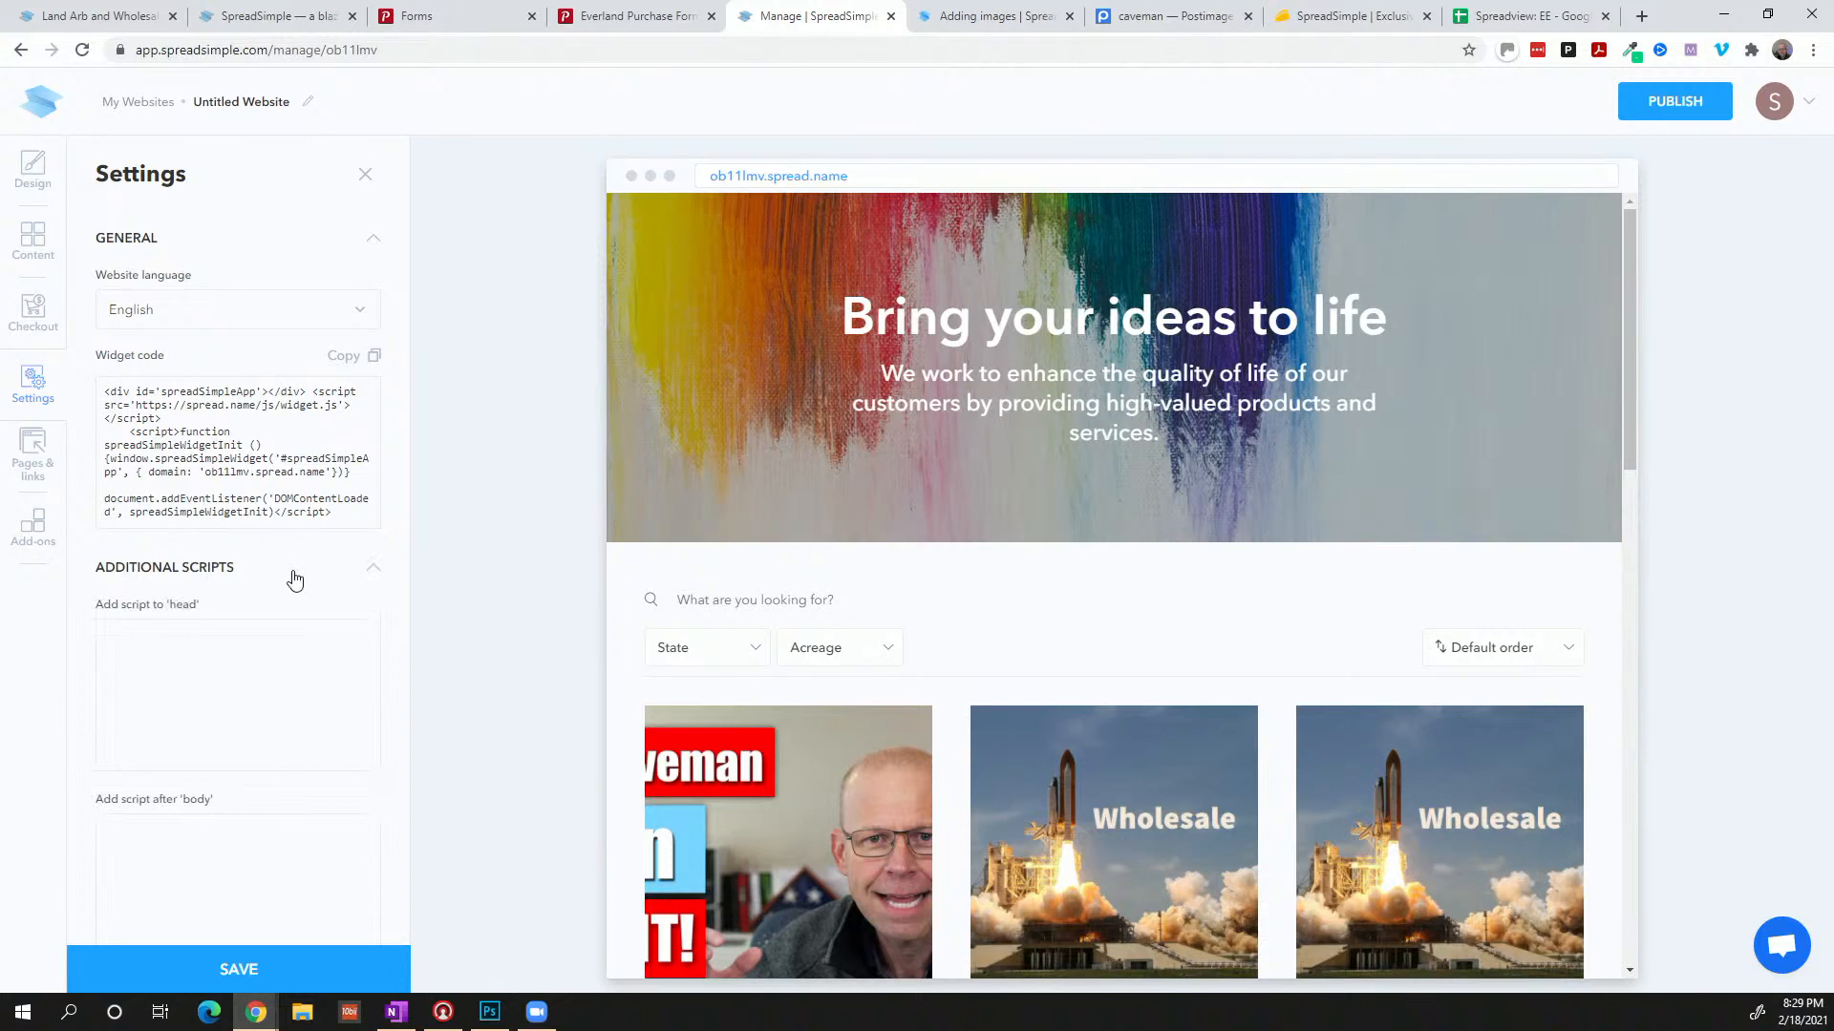
{"action": "left_click", "coordinate": [295, 580]}
{"action": "left_click", "coordinate": [287, 623]}
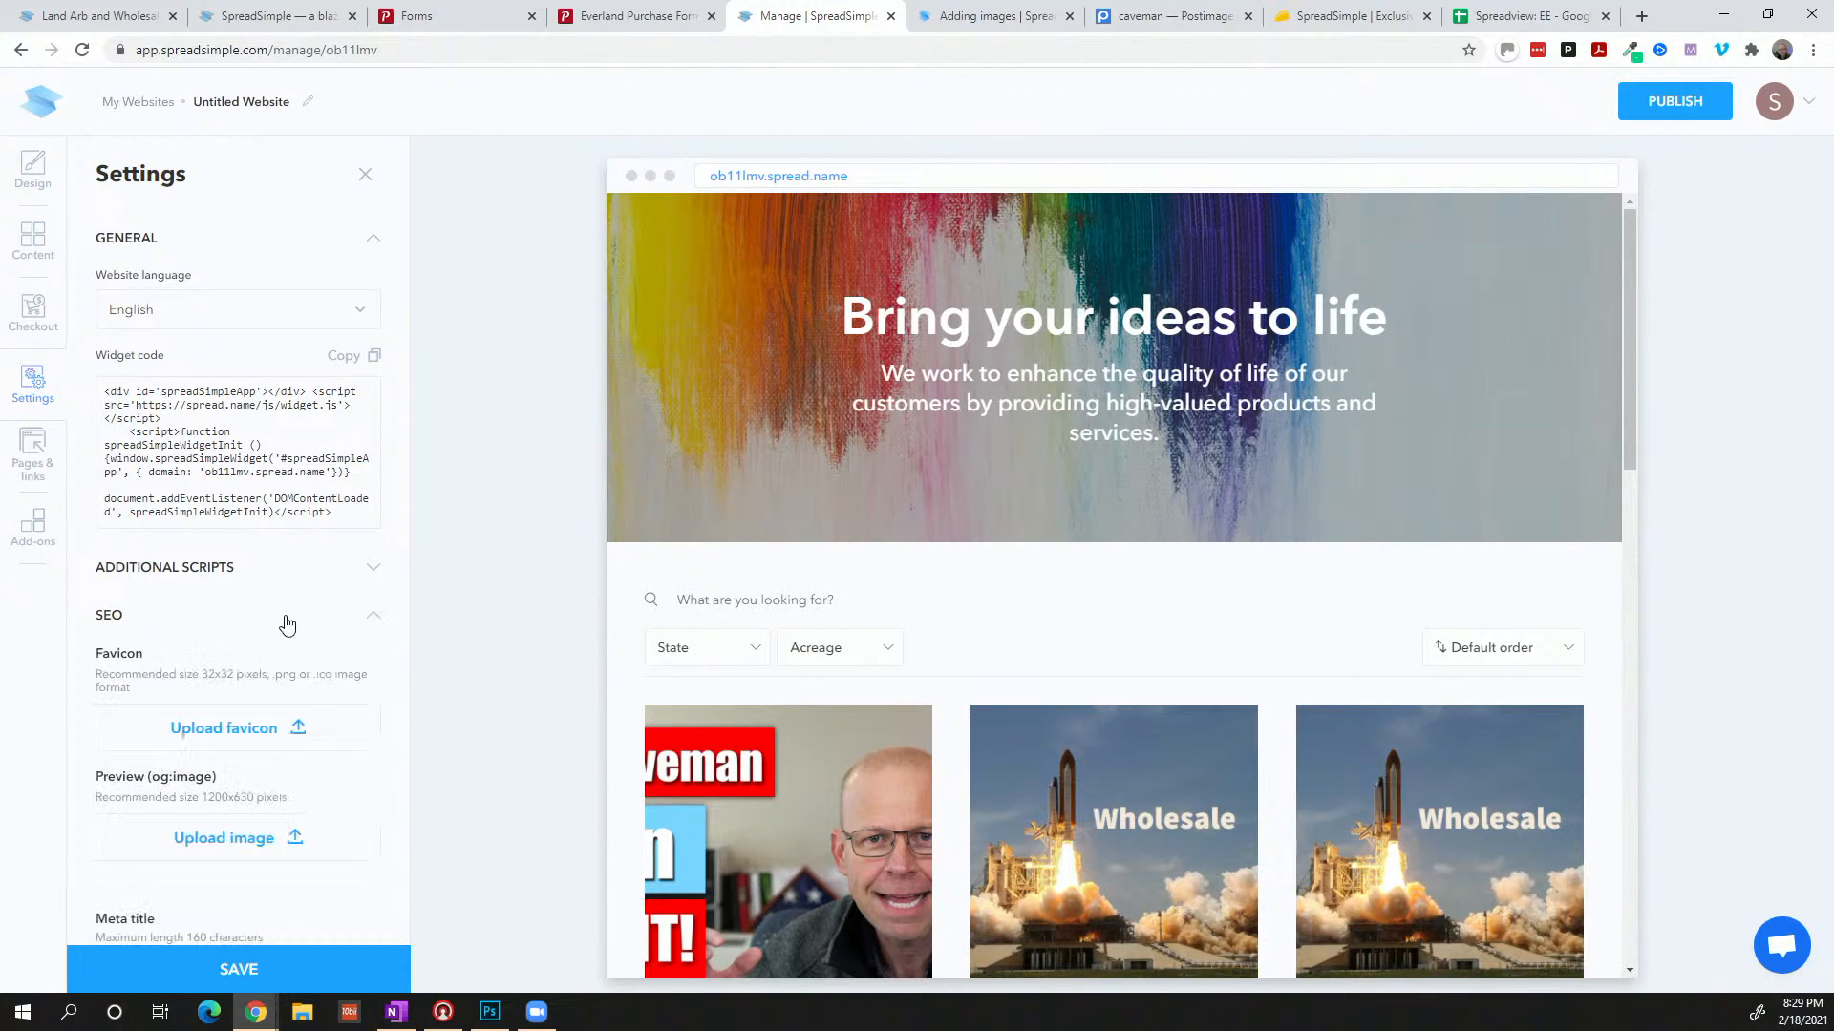
{"action": "scroll", "coordinate": [286, 626], "scroll_direction": "down", "scroll_amount": 1}
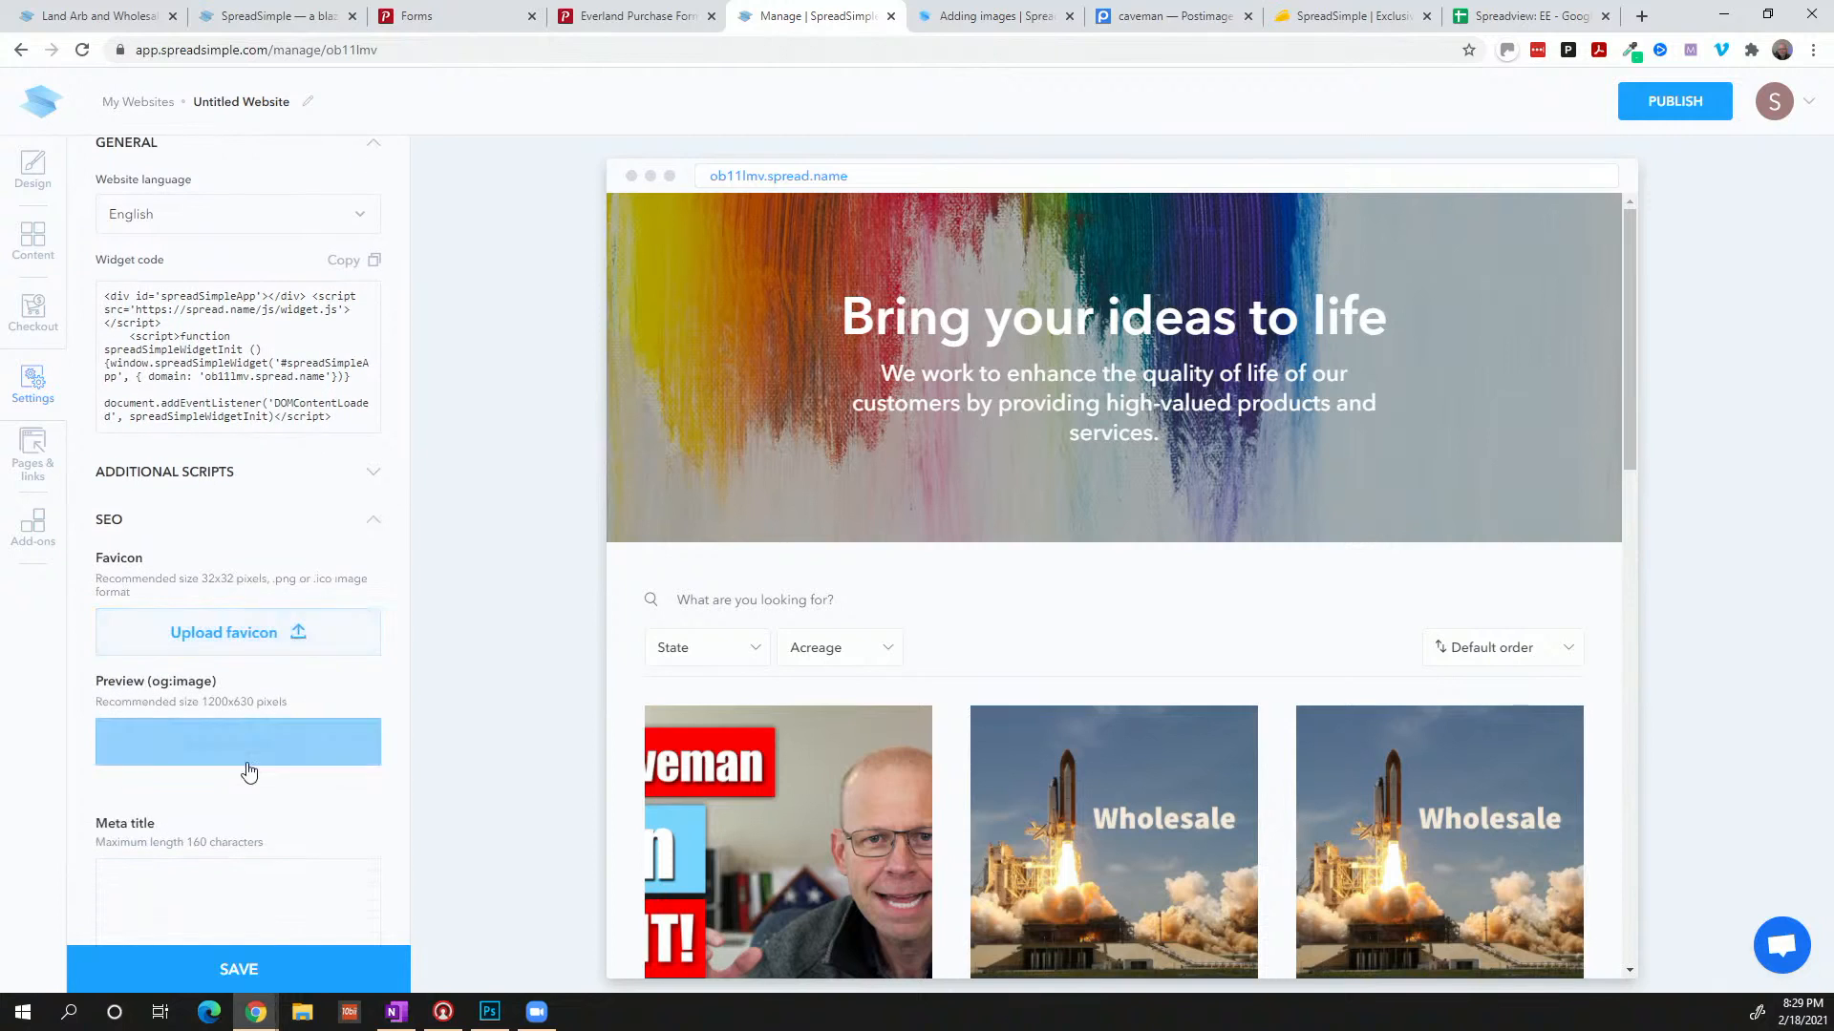
{"action": "scroll", "coordinate": [291, 645], "scroll_direction": "down", "scroll_amount": 3}
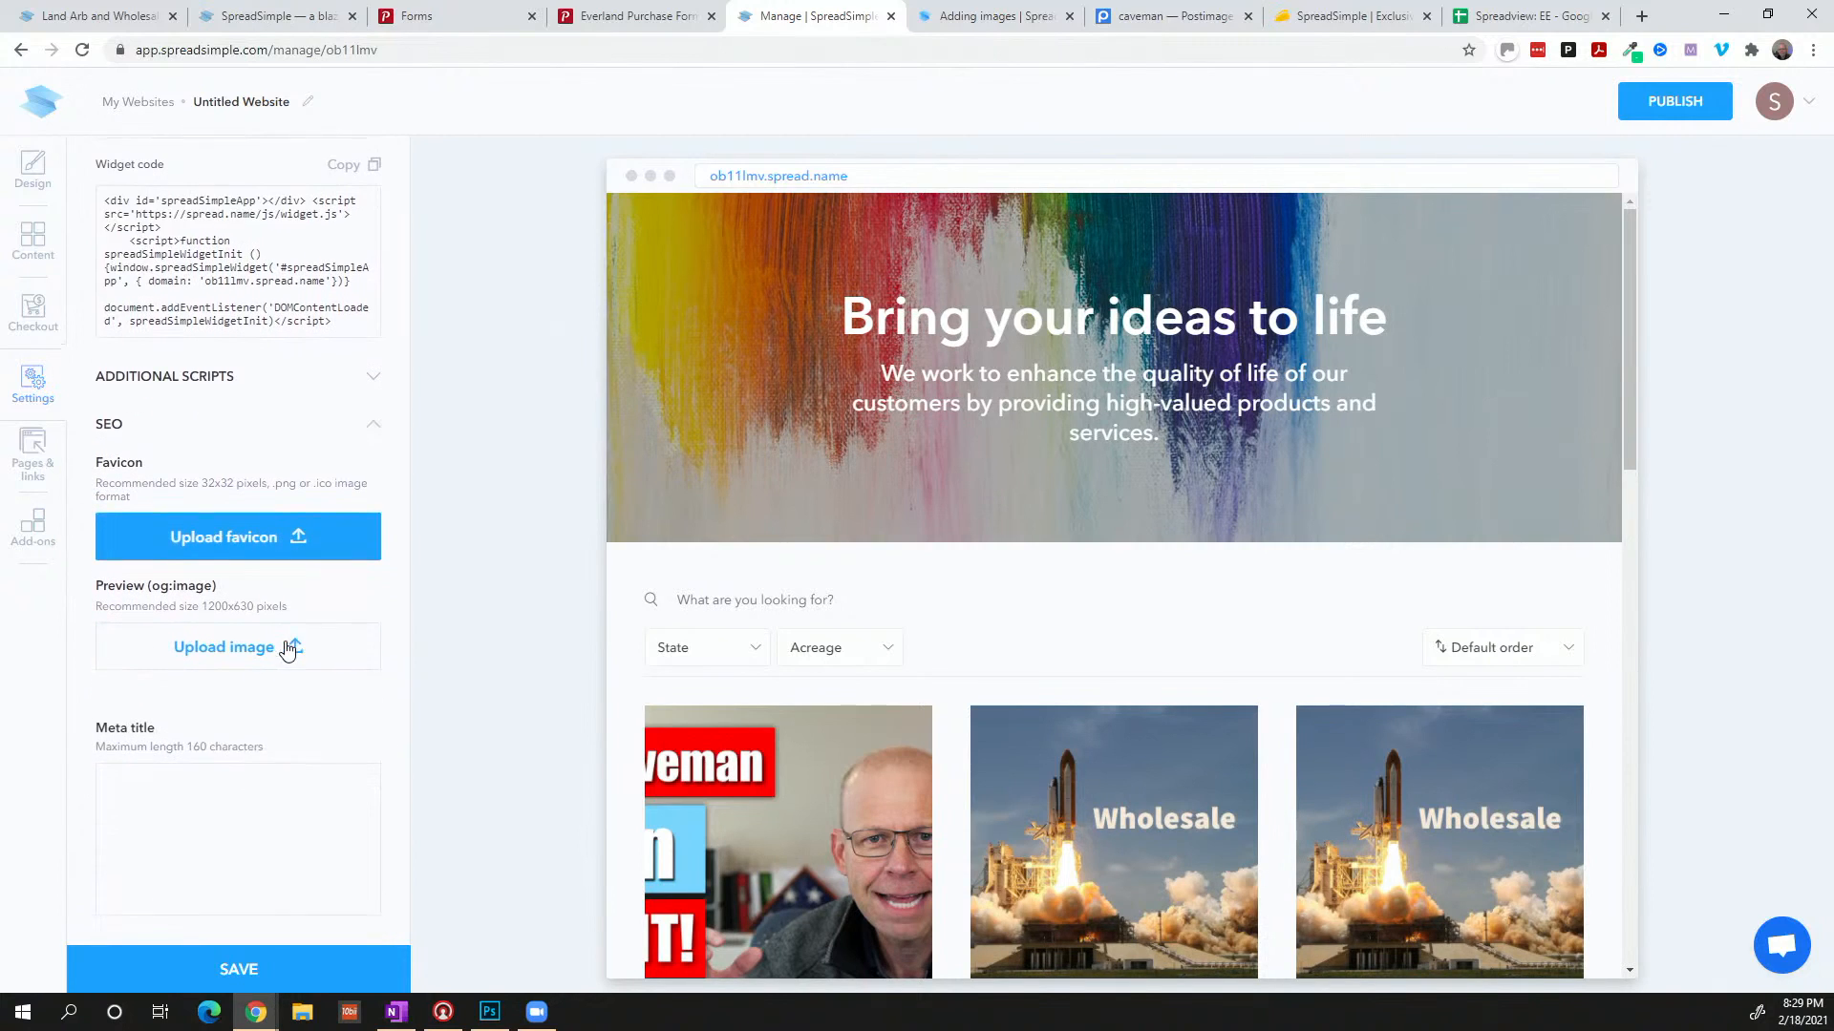
{"action": "scroll", "coordinate": [286, 642], "scroll_direction": "down", "scroll_amount": 1}
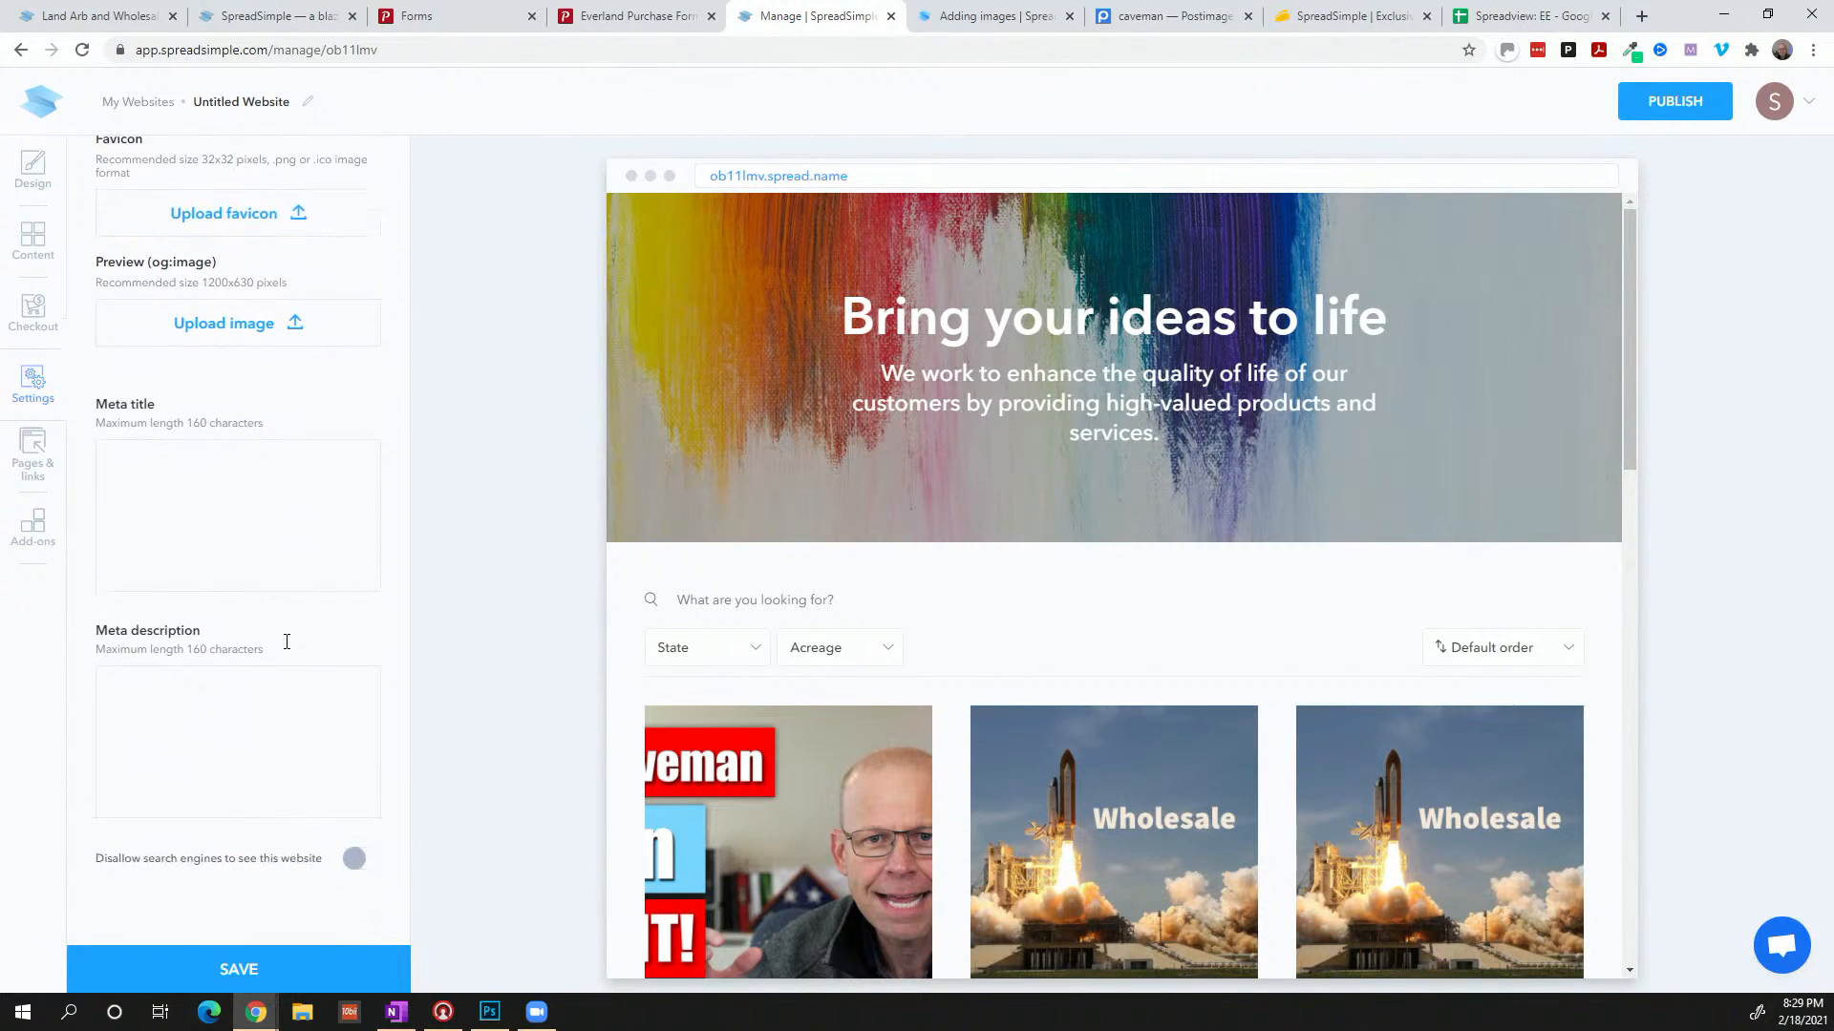
{"action": "scroll", "coordinate": [284, 642], "scroll_direction": "up", "scroll_amount": 5}
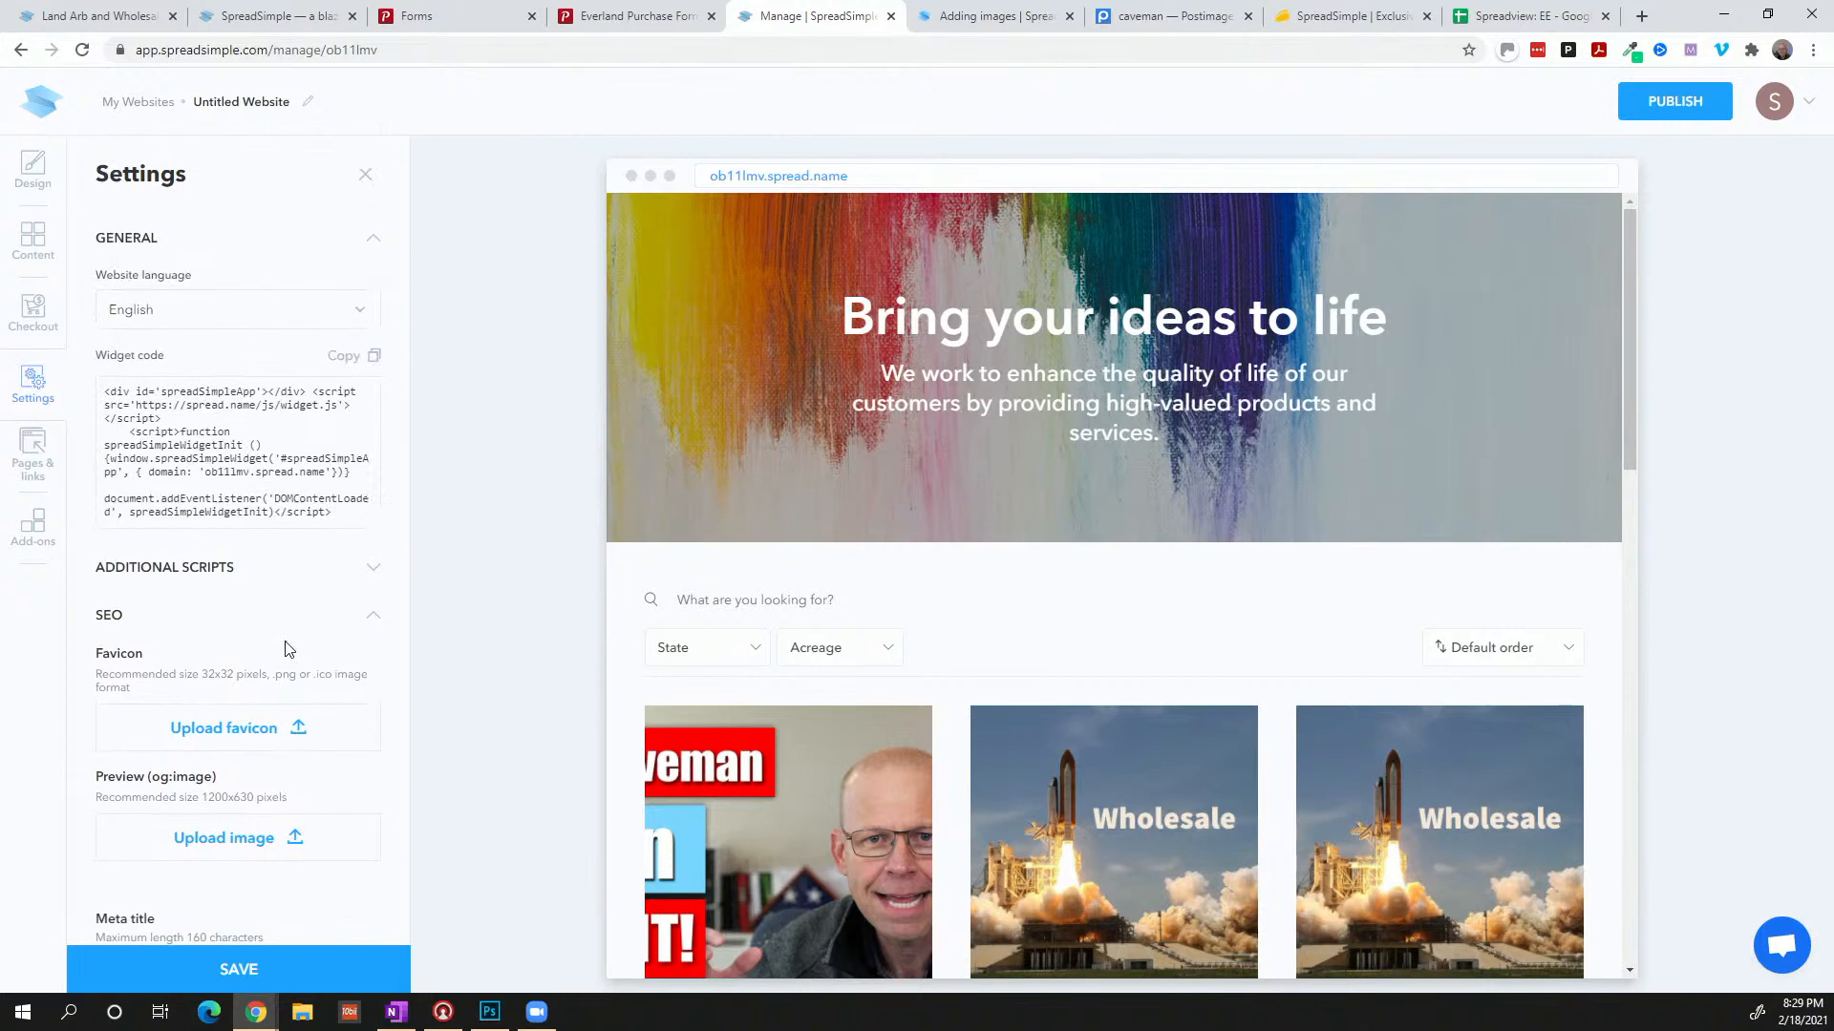
Add an internal page to the website and replace its New Page heading text with About Me
{"action": "left_click", "coordinate": [39, 464]}
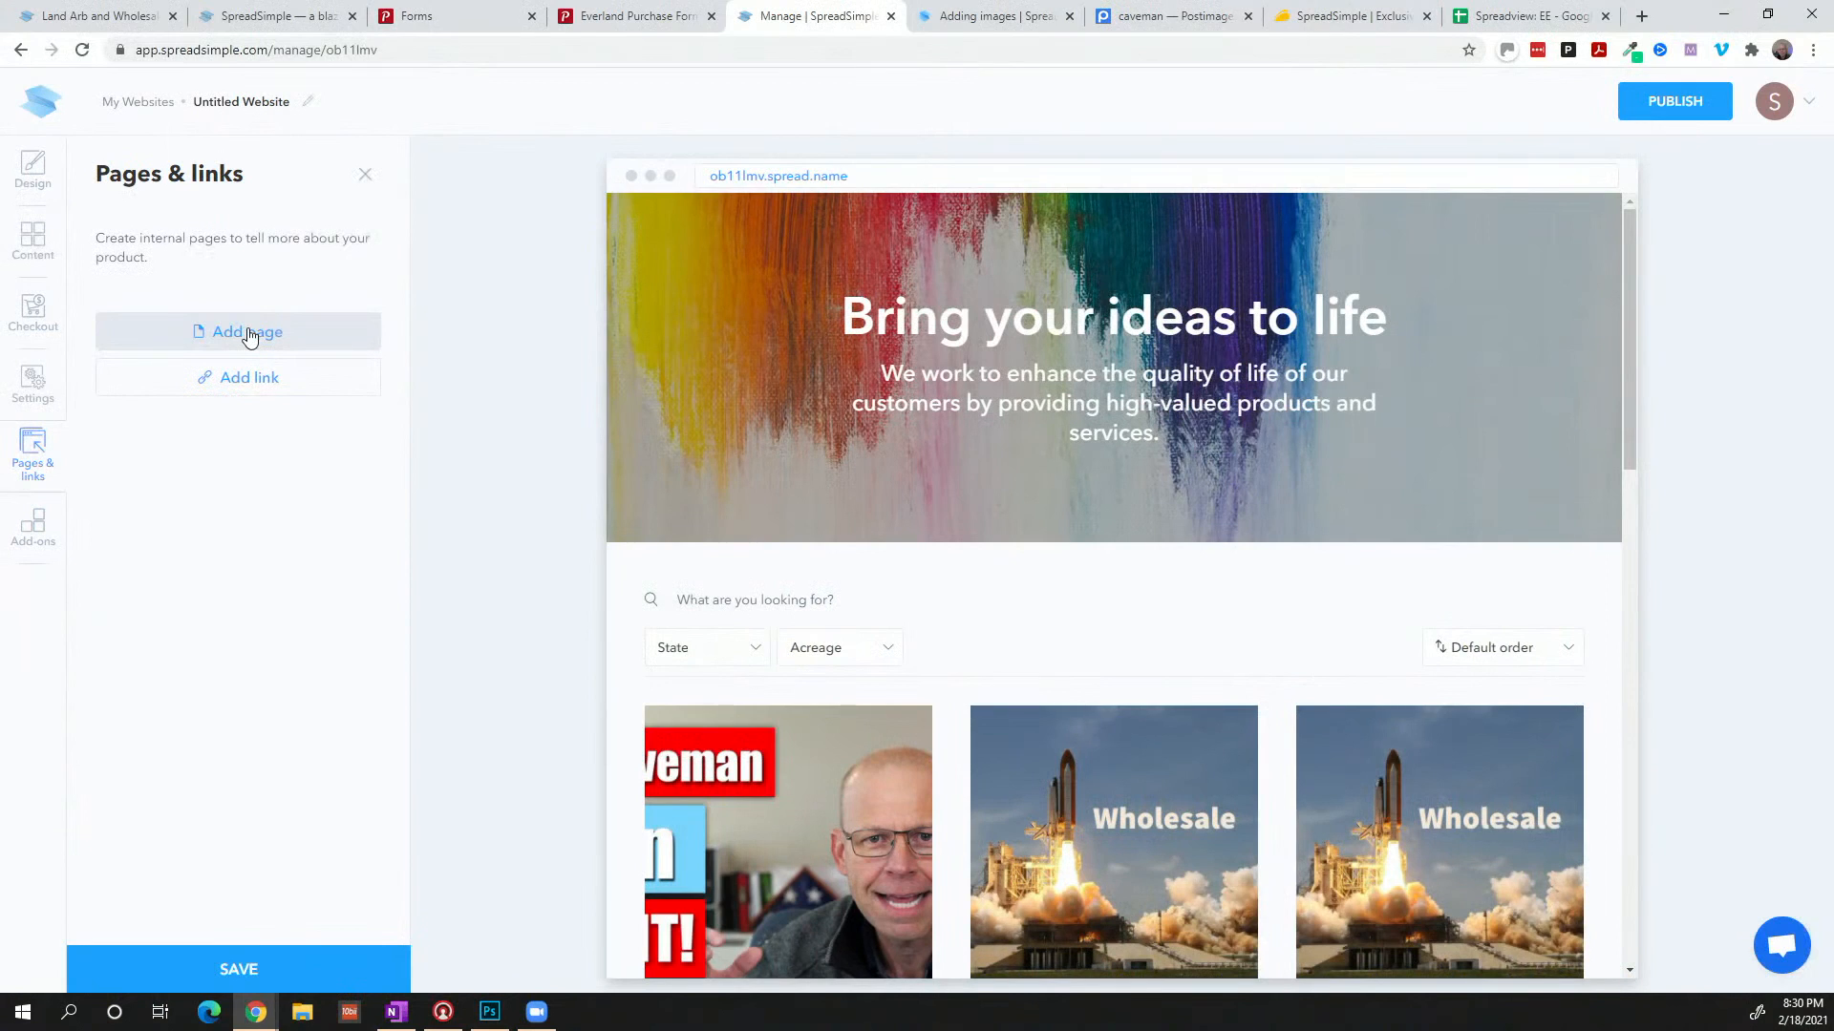
{"action": "left_click", "coordinate": [248, 333]}
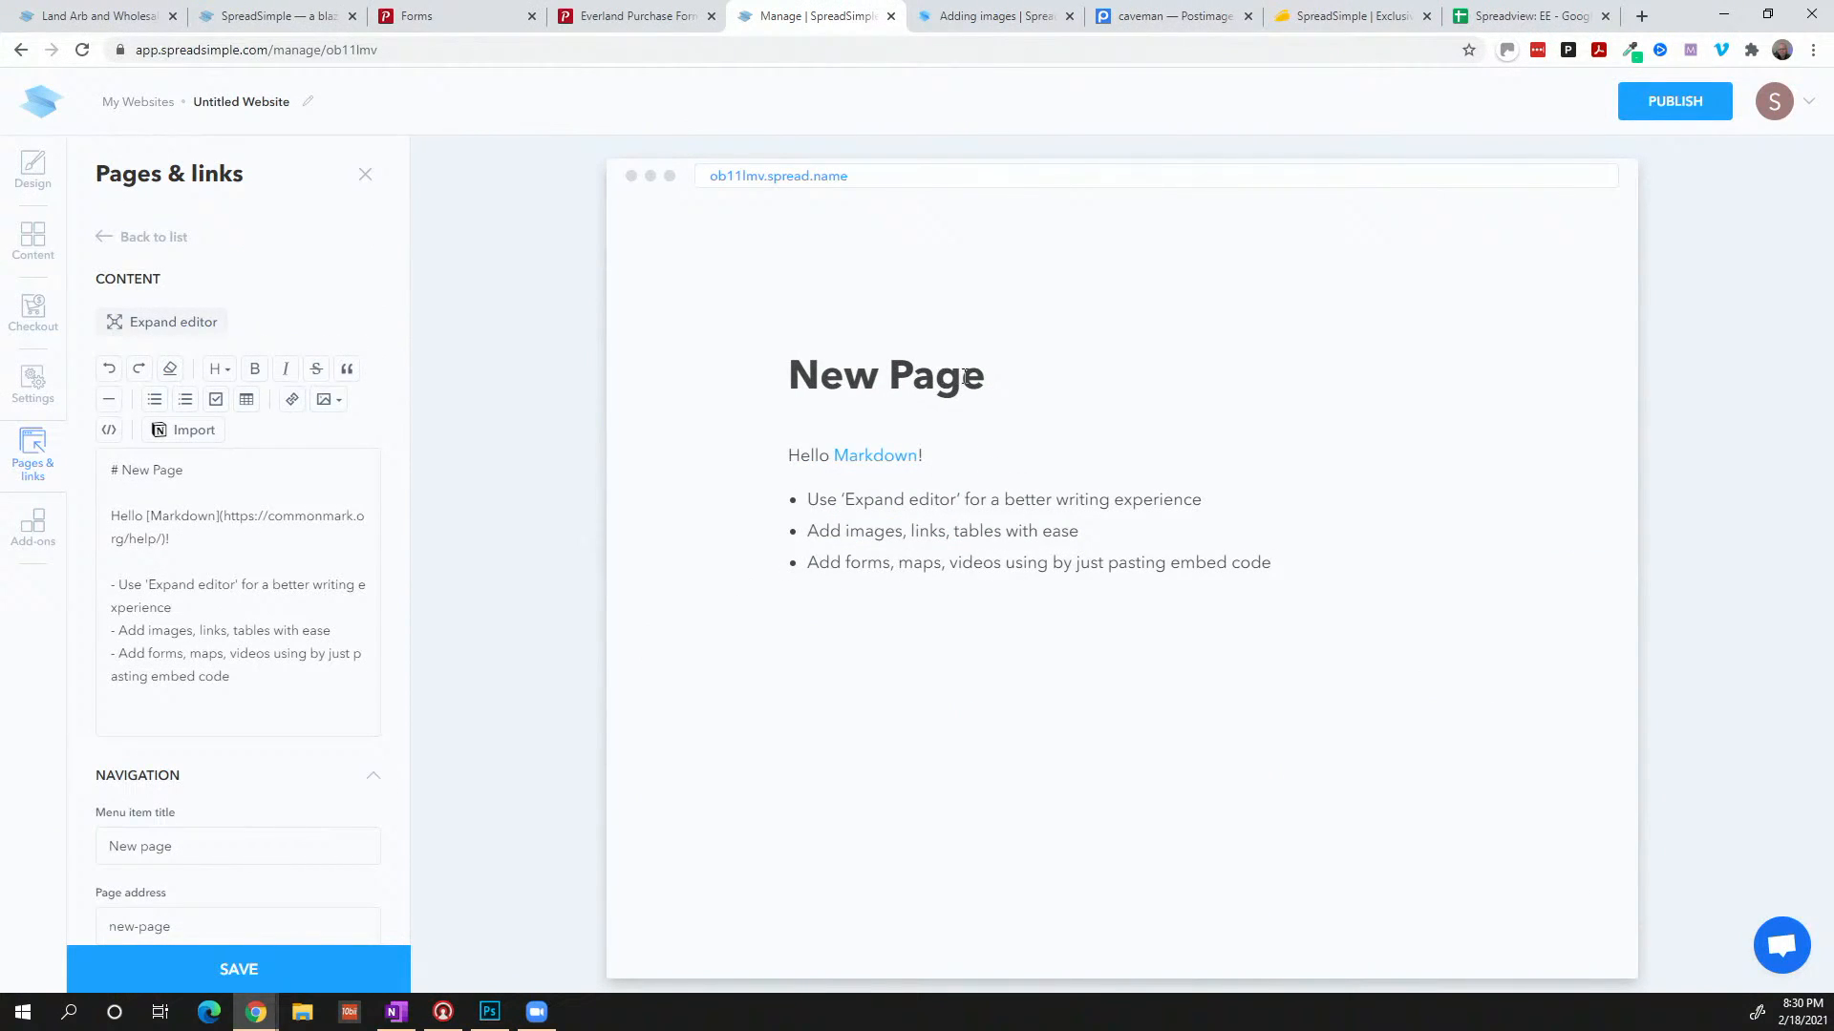
{"action": "left_click_drag", "start_coordinate": [983, 375], "coordinate": [756, 359]}
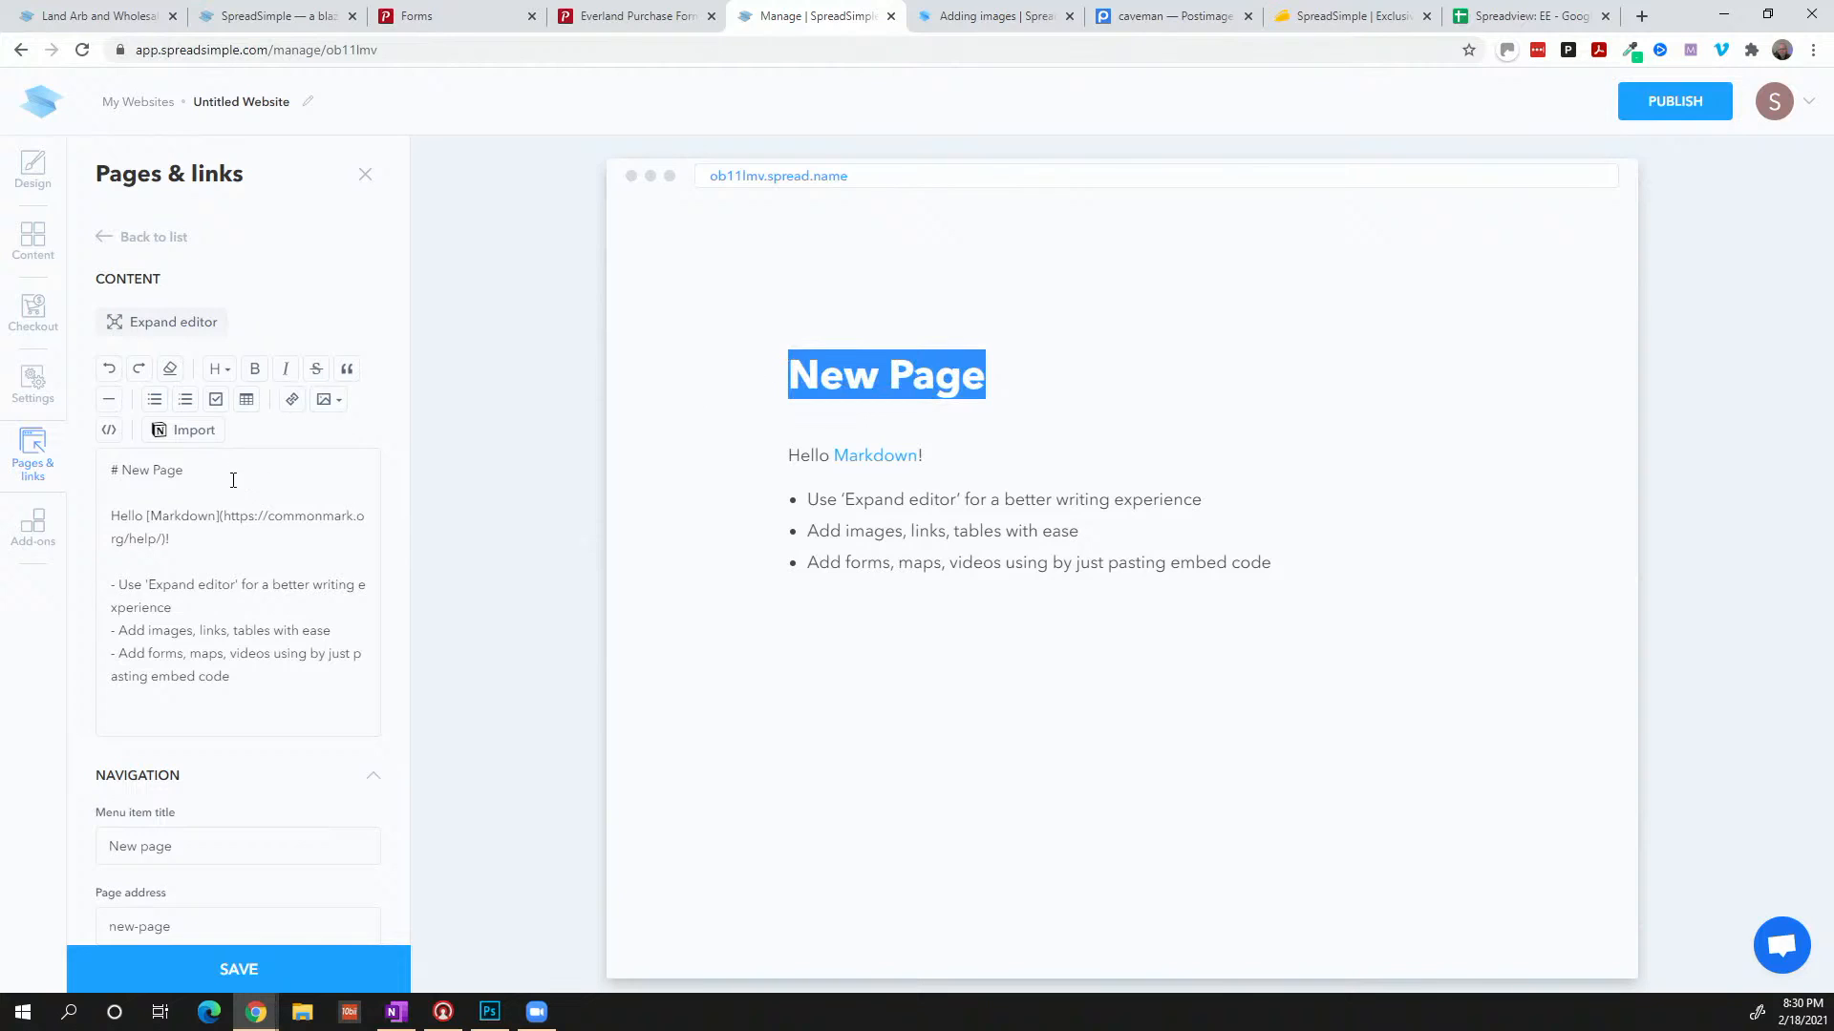
{"action": "left_click_drag", "start_coordinate": [182, 471], "coordinate": [119, 477]}
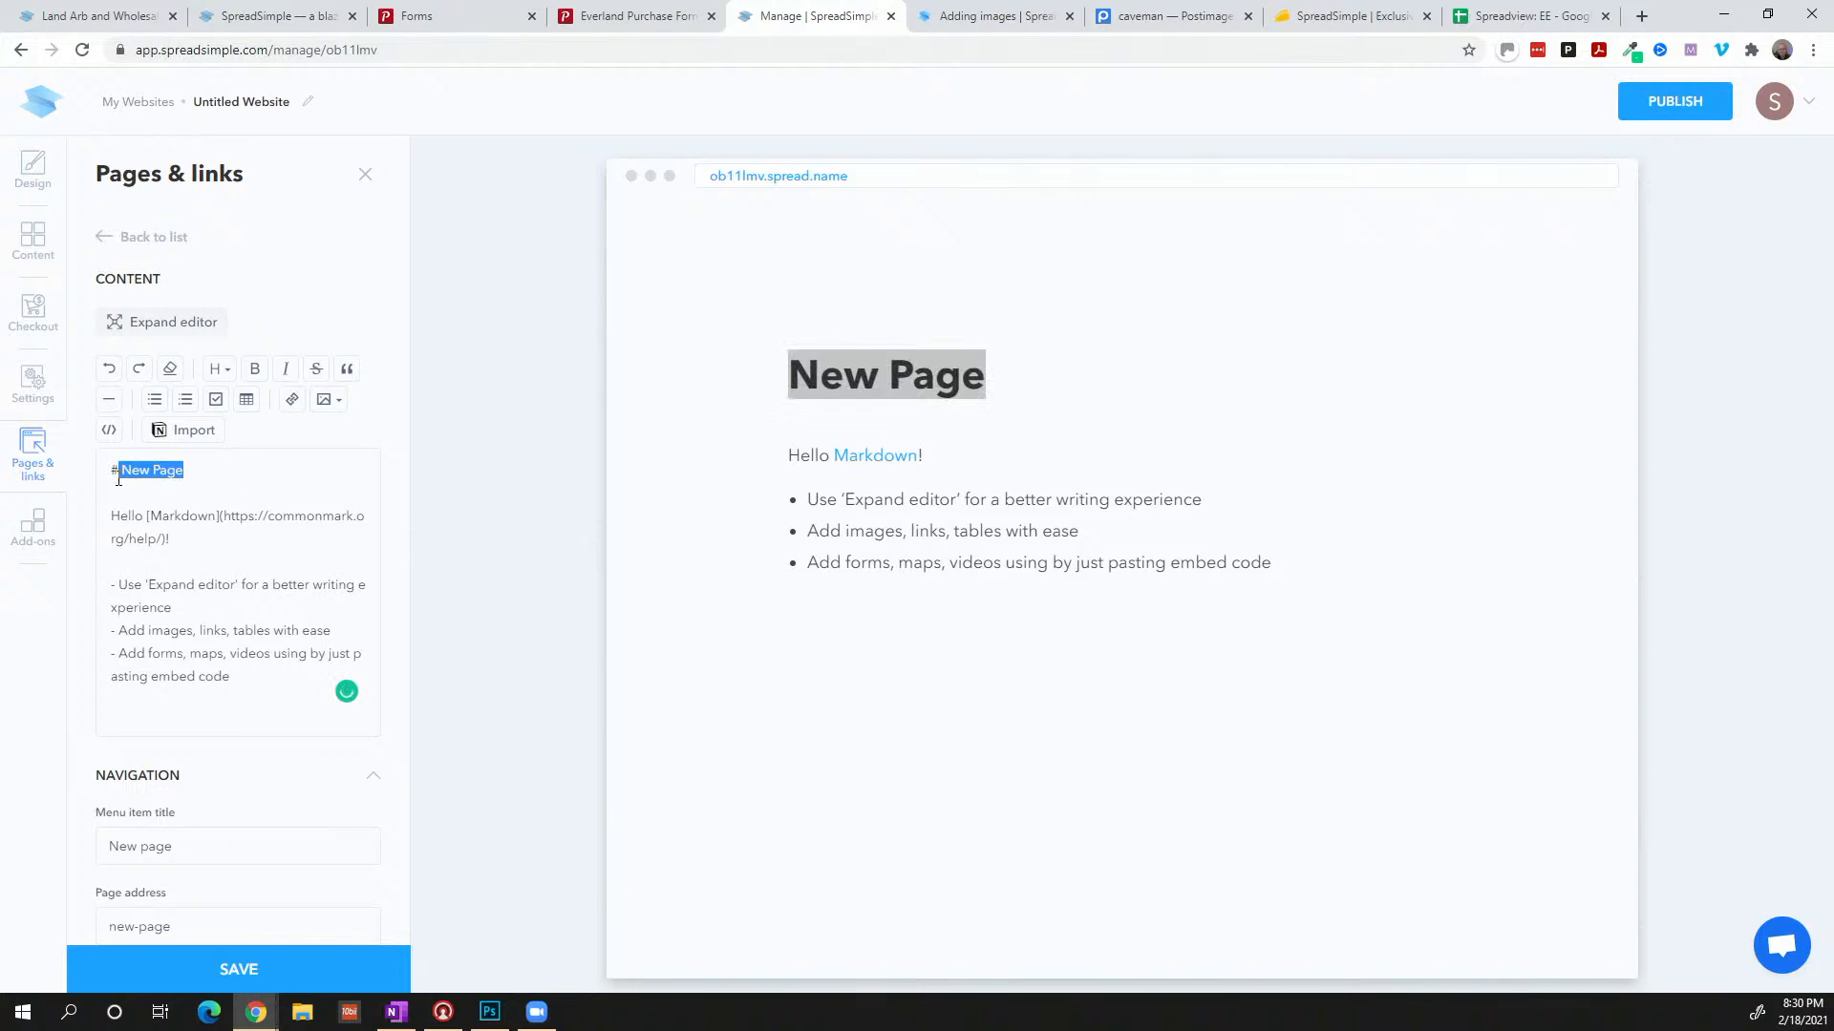
{"action": "key", "text": "BackSpace"}
{"action": "type", "text": "About "}
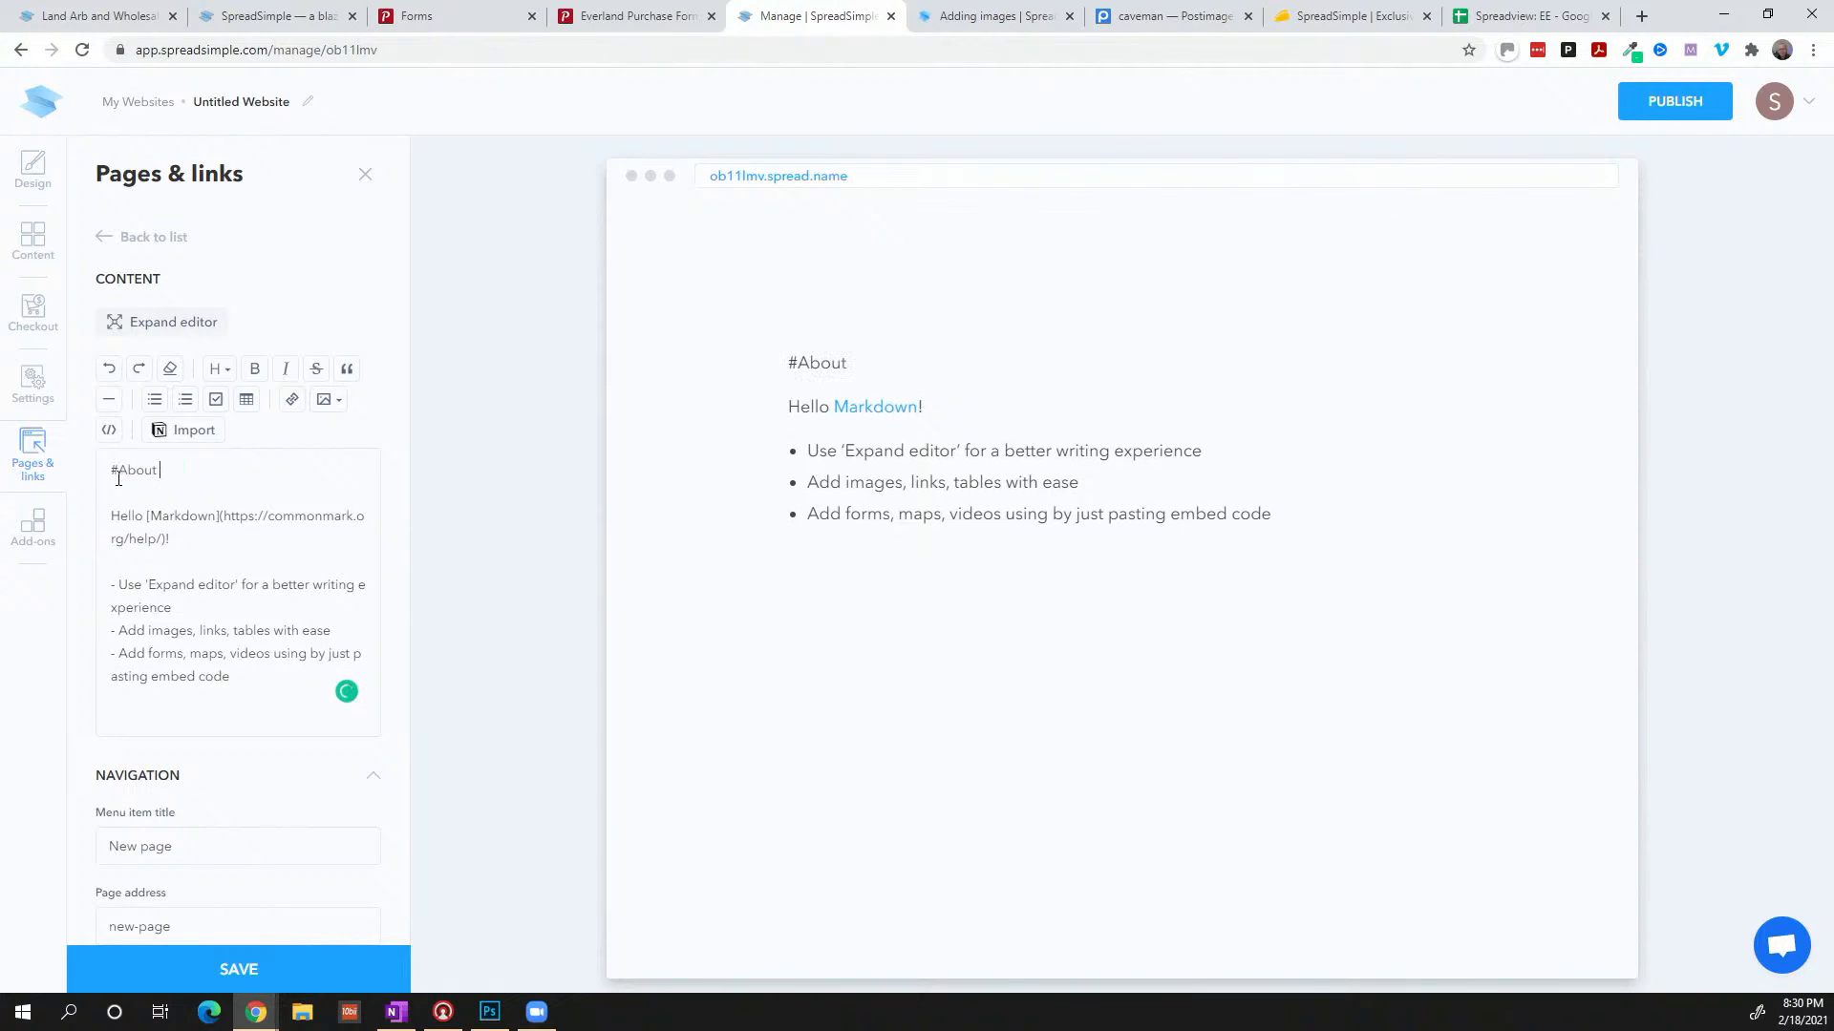
{"action": "type", "text": "ME"}
{"action": "key", "text": "BackSpace"}
{"action": "type", "text": "e"}
Set the new page's menu item title to About Me and its page address to about-me
{"action": "scroll", "coordinate": [188, 838], "scroll_direction": "down", "scroll_amount": 1}
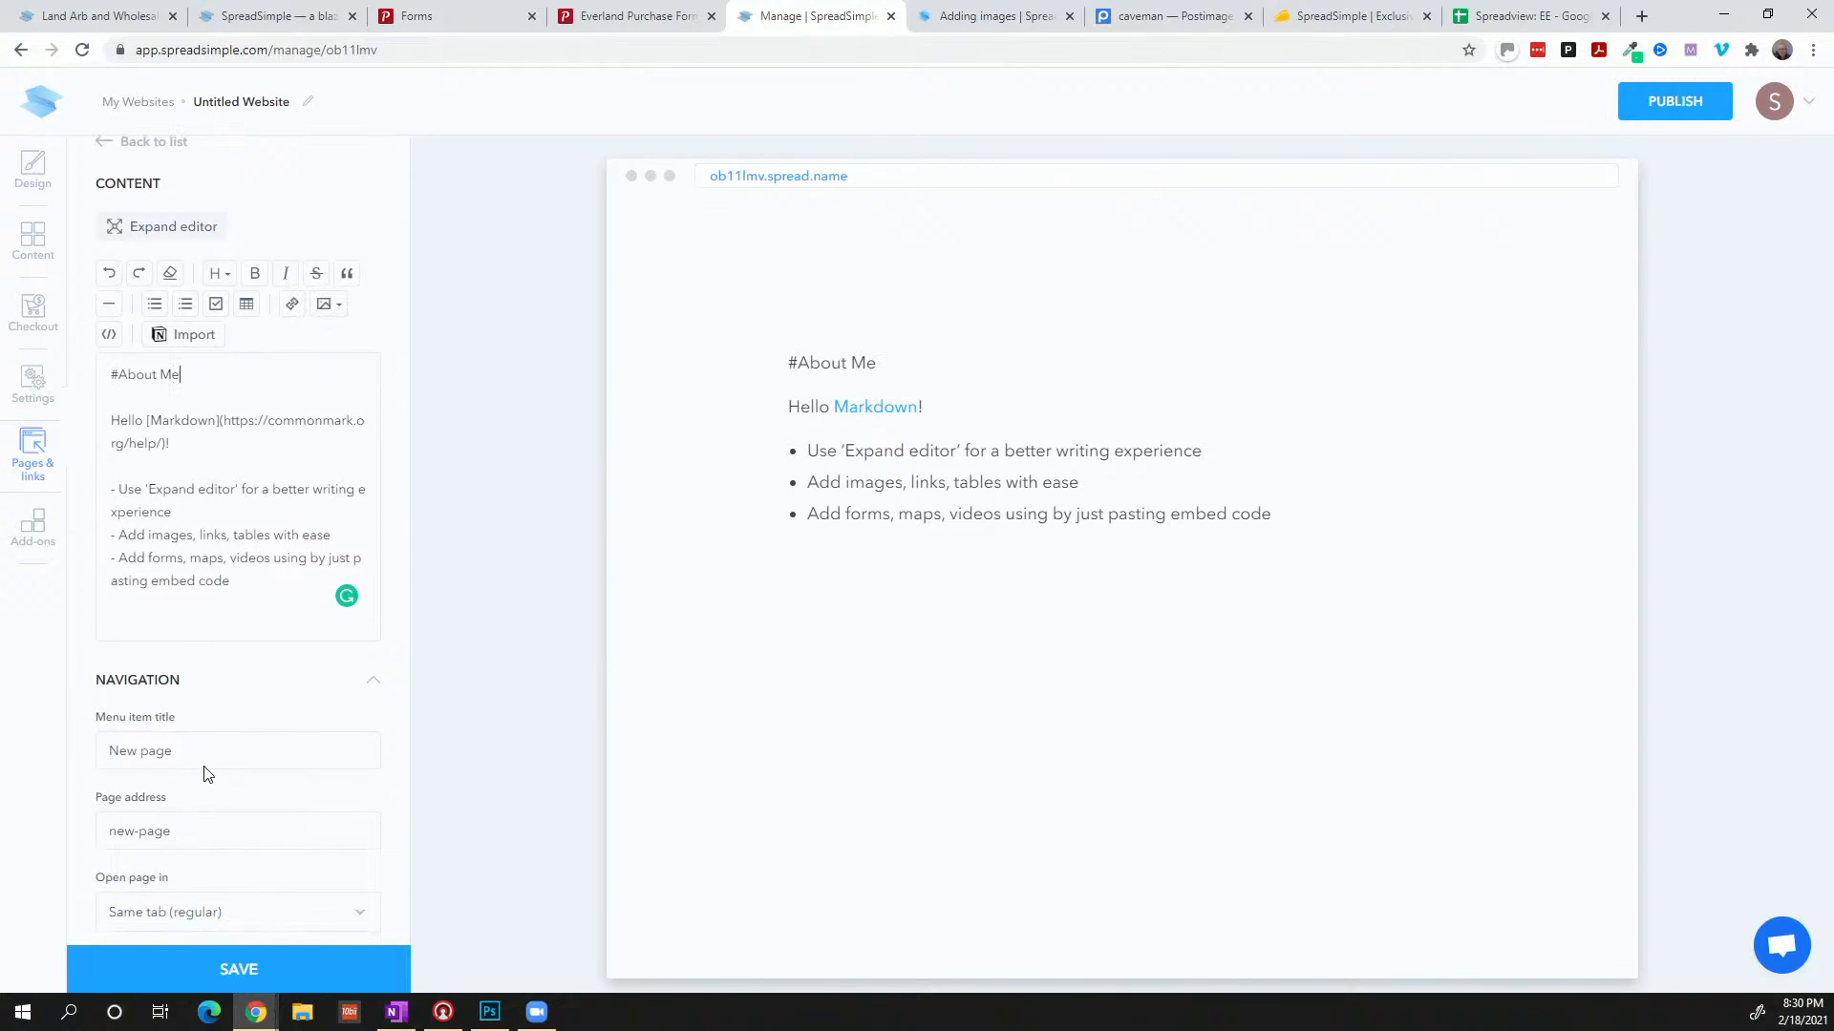
{"action": "left_click_drag", "start_coordinate": [204, 753], "coordinate": [71, 752]}
{"action": "type", "text": "Av"}
{"action": "left_click_drag", "start_coordinate": [200, 837], "coordinate": [105, 835]}
{"action": "type", "text": "about-me"}
Check the page's opening and menu item type options, keep Same tab (regular) and Link, and save the website
{"action": "scroll", "coordinate": [105, 849], "scroll_direction": "down", "scroll_amount": 1}
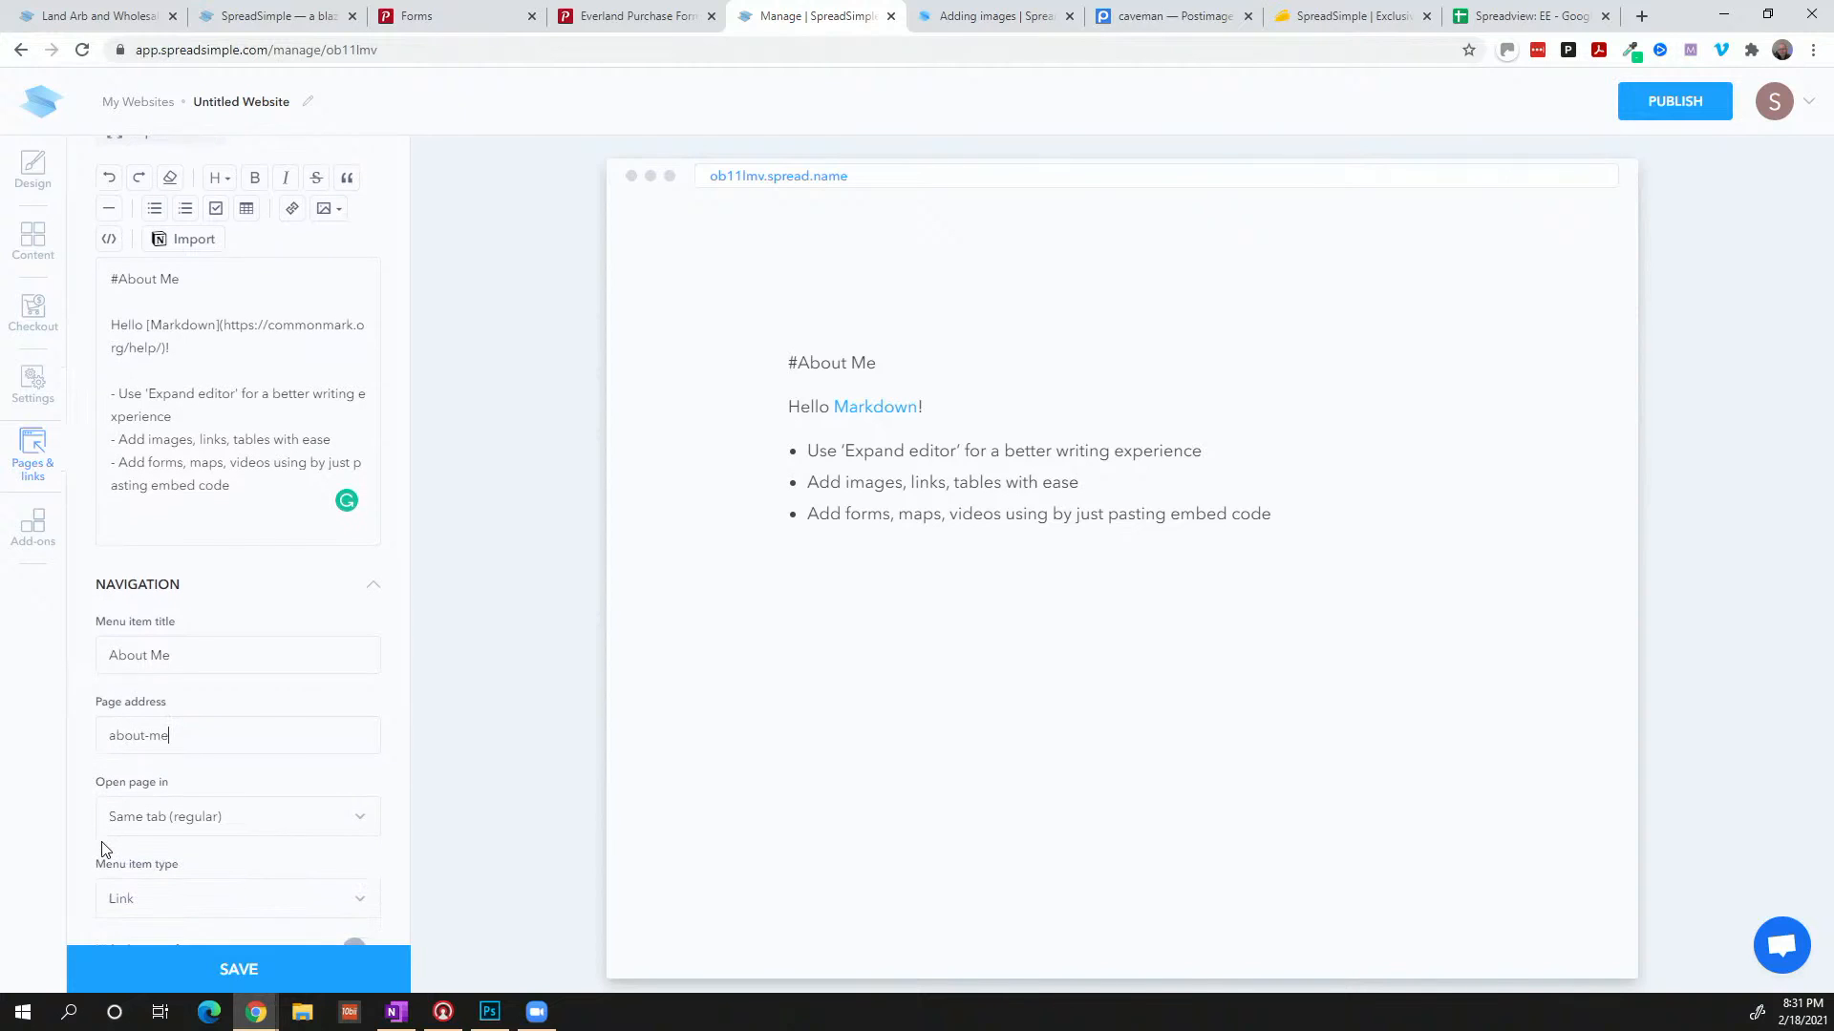
{"action": "left_click", "coordinate": [212, 834]}
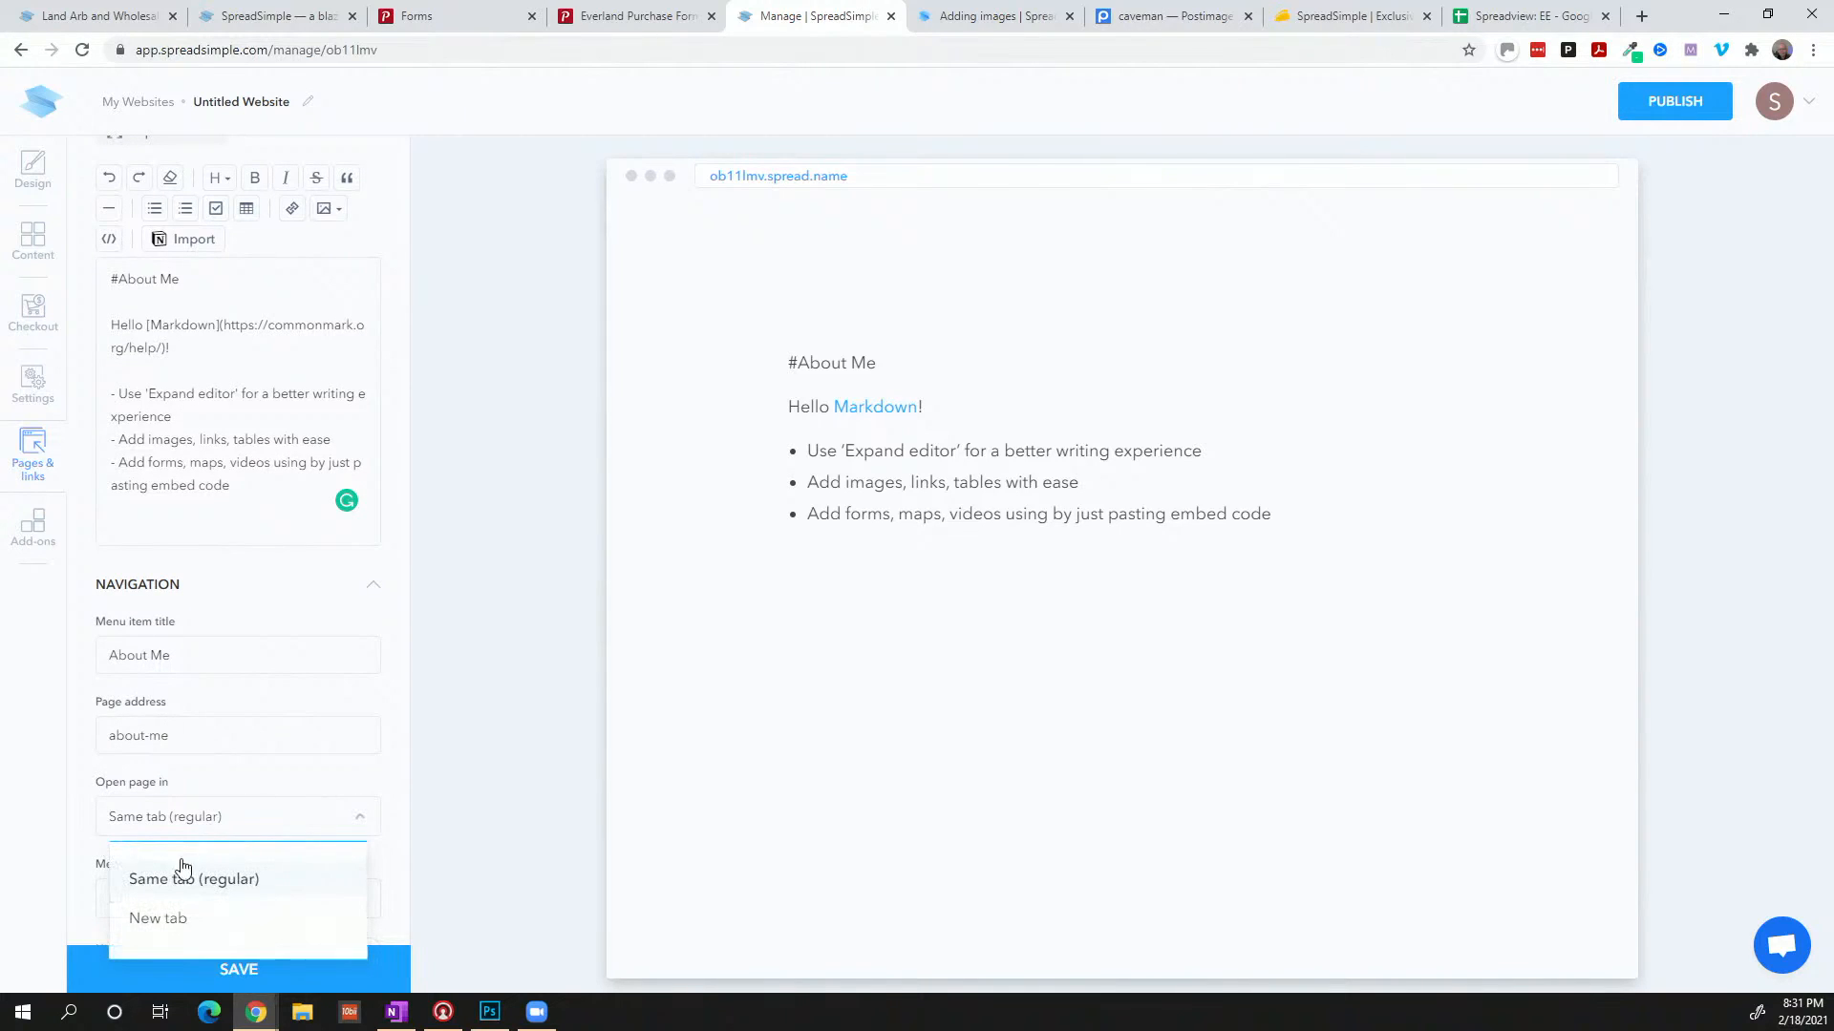
{"action": "left_click", "coordinate": [67, 856]}
{"action": "scroll", "coordinate": [84, 842], "scroll_direction": "down", "scroll_amount": 1}
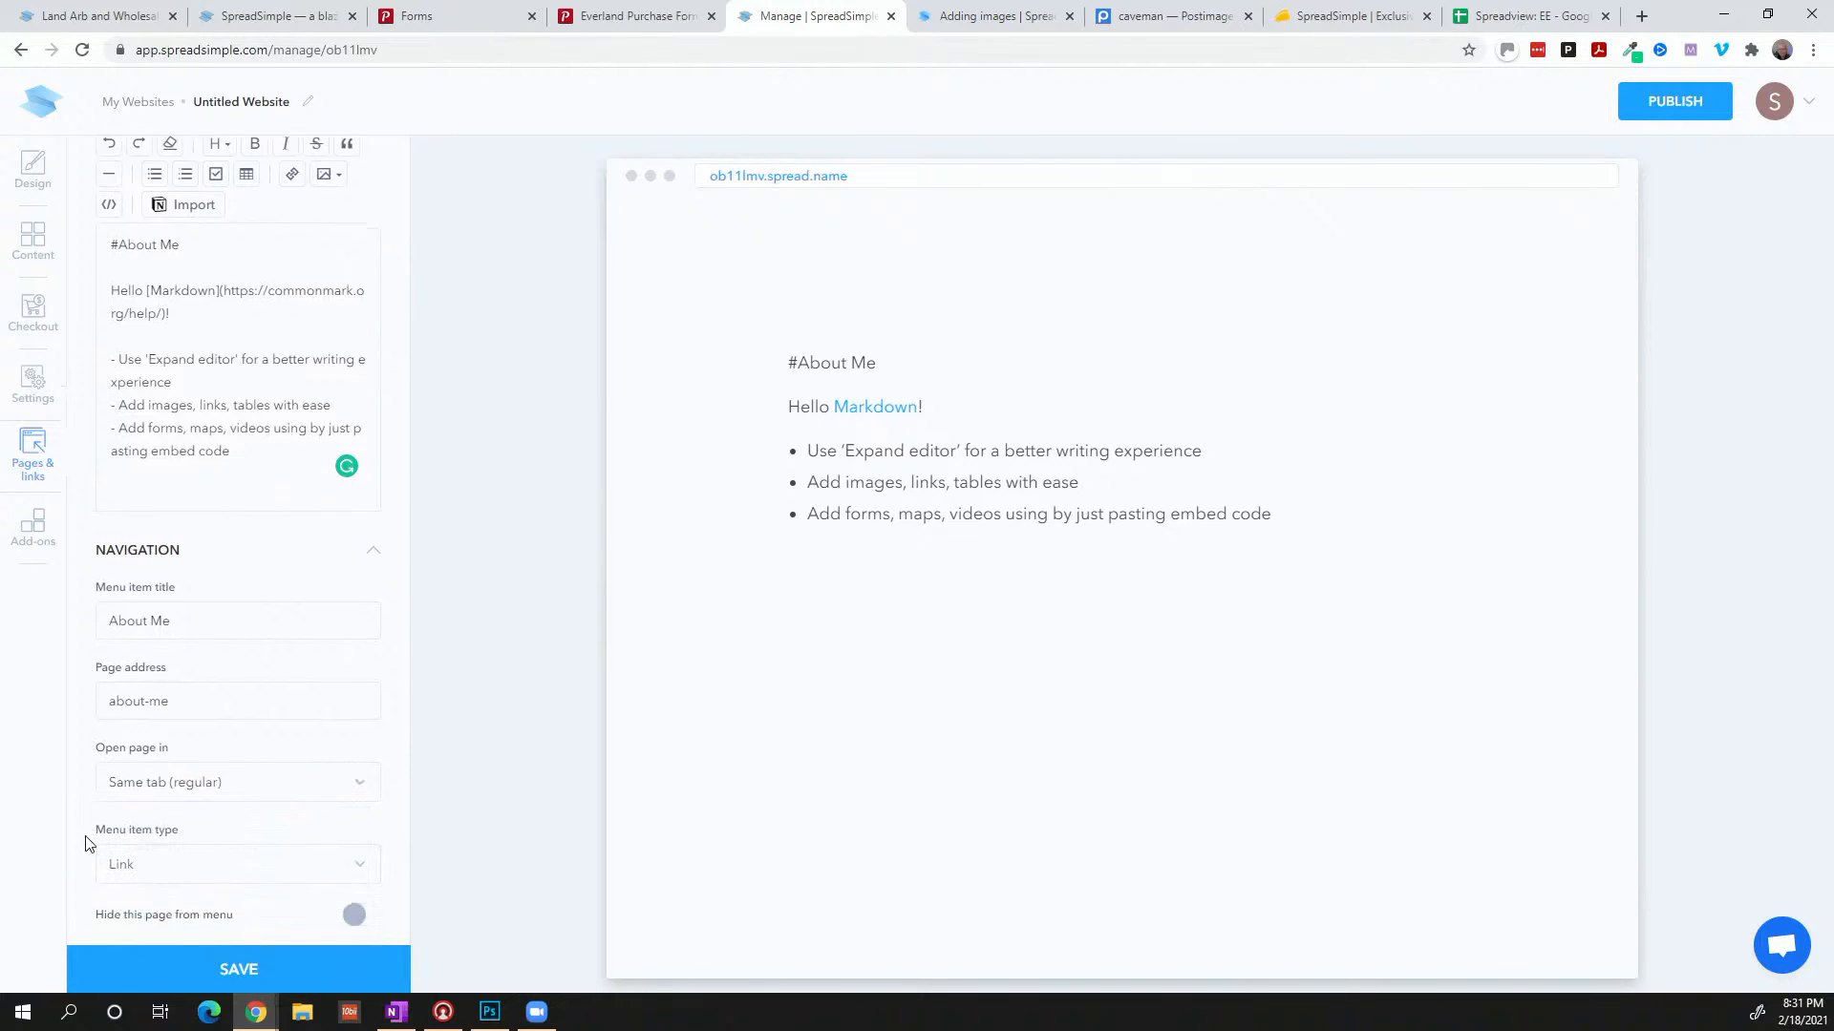
{"action": "left_click", "coordinate": [131, 818]}
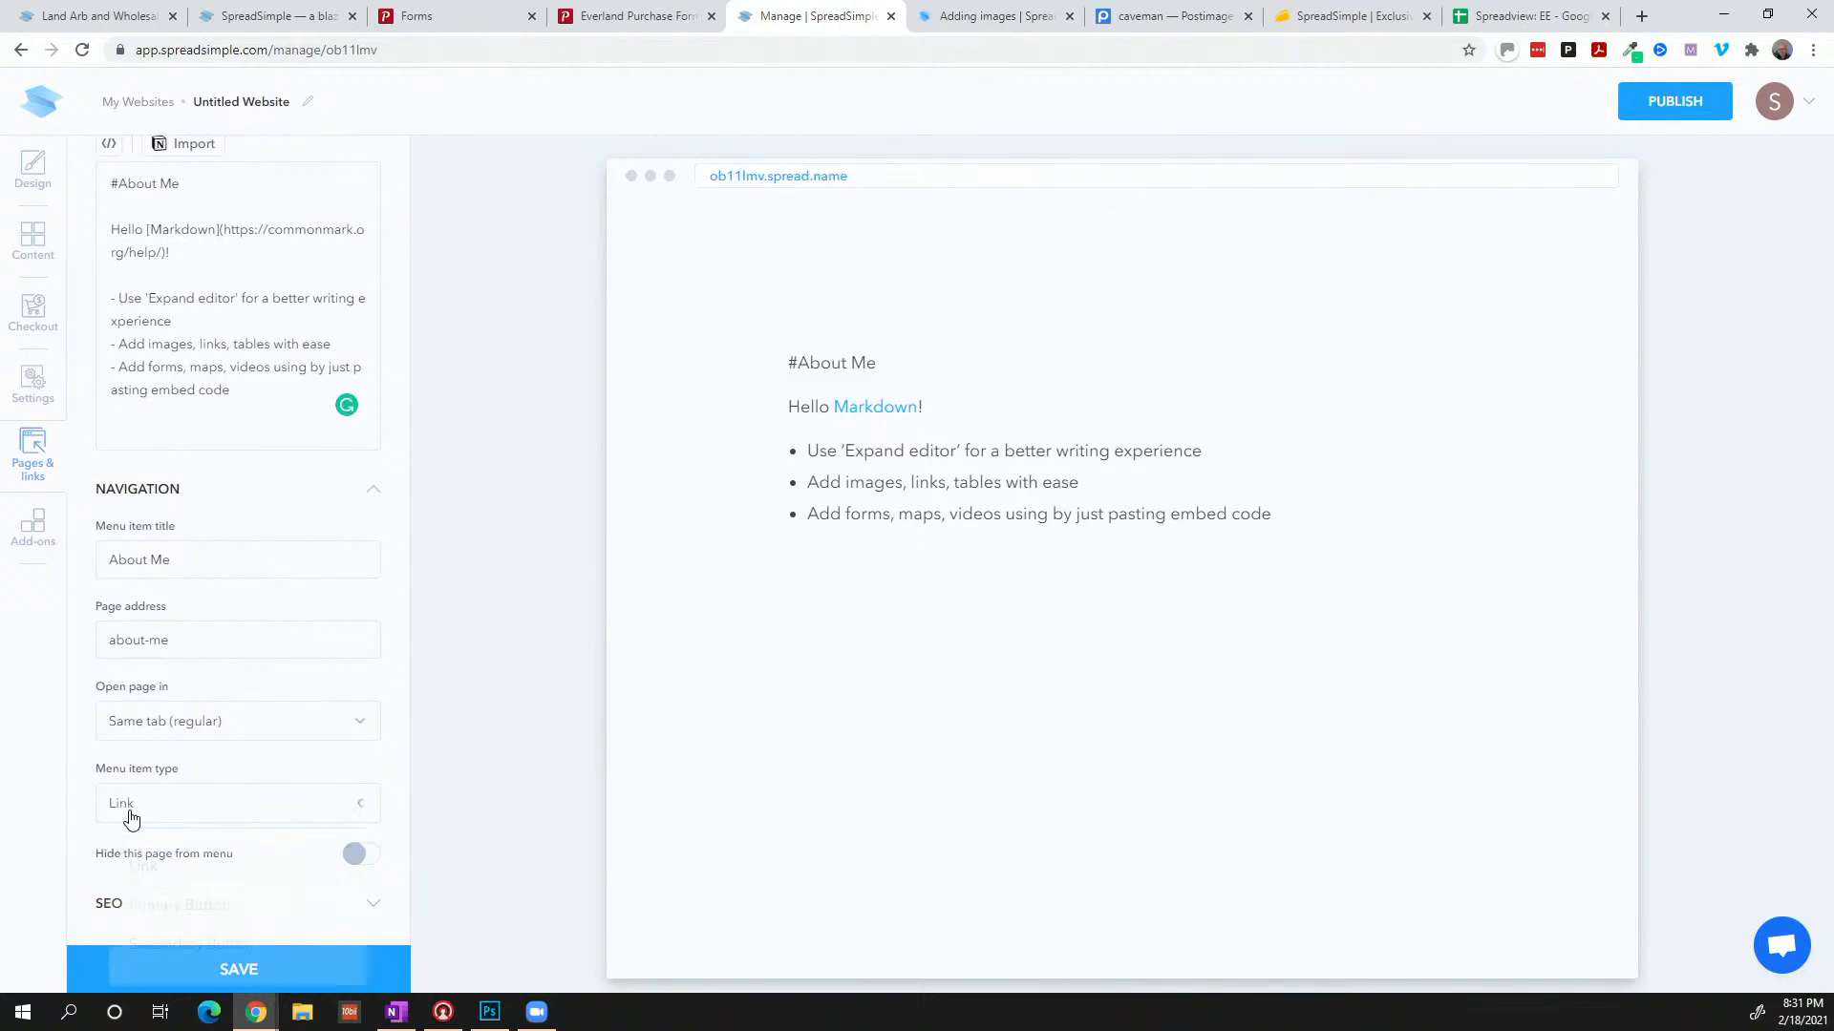
{"action": "left_click", "coordinate": [96, 838]}
{"action": "scroll", "coordinate": [243, 868], "scroll_direction": "down", "scroll_amount": 1}
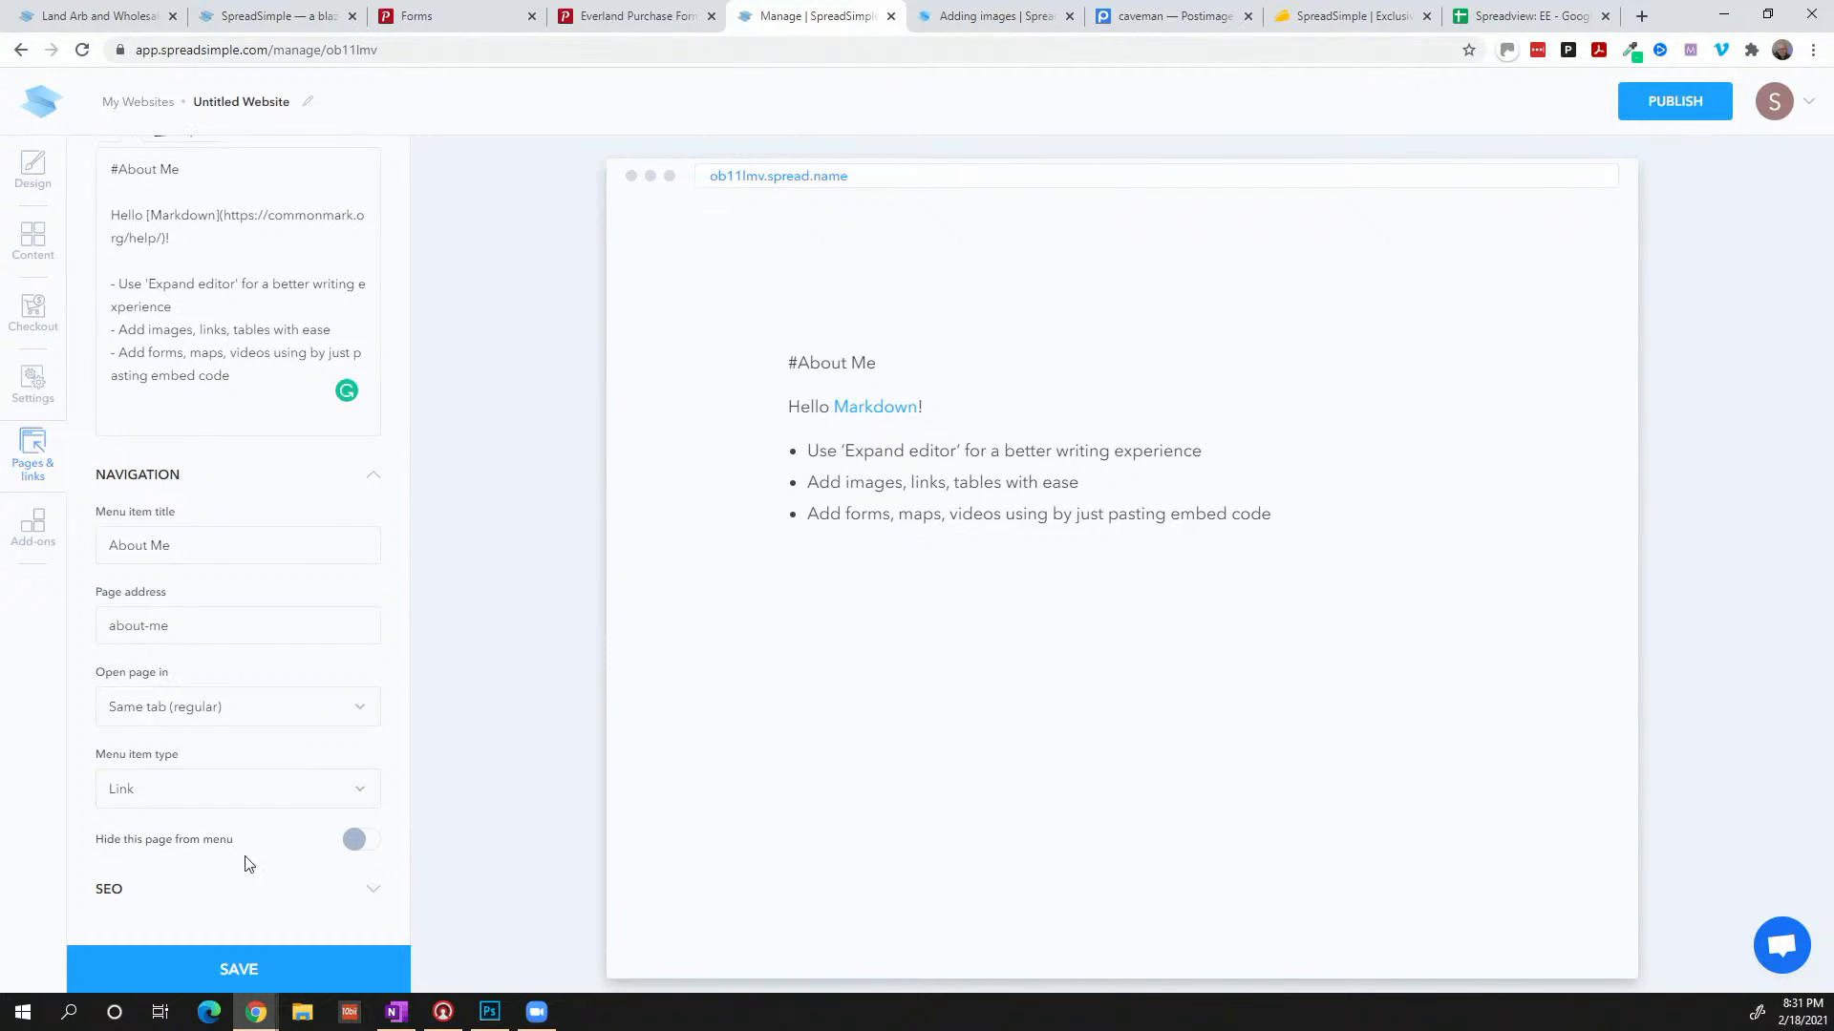
{"action": "left_click", "coordinate": [235, 966]}
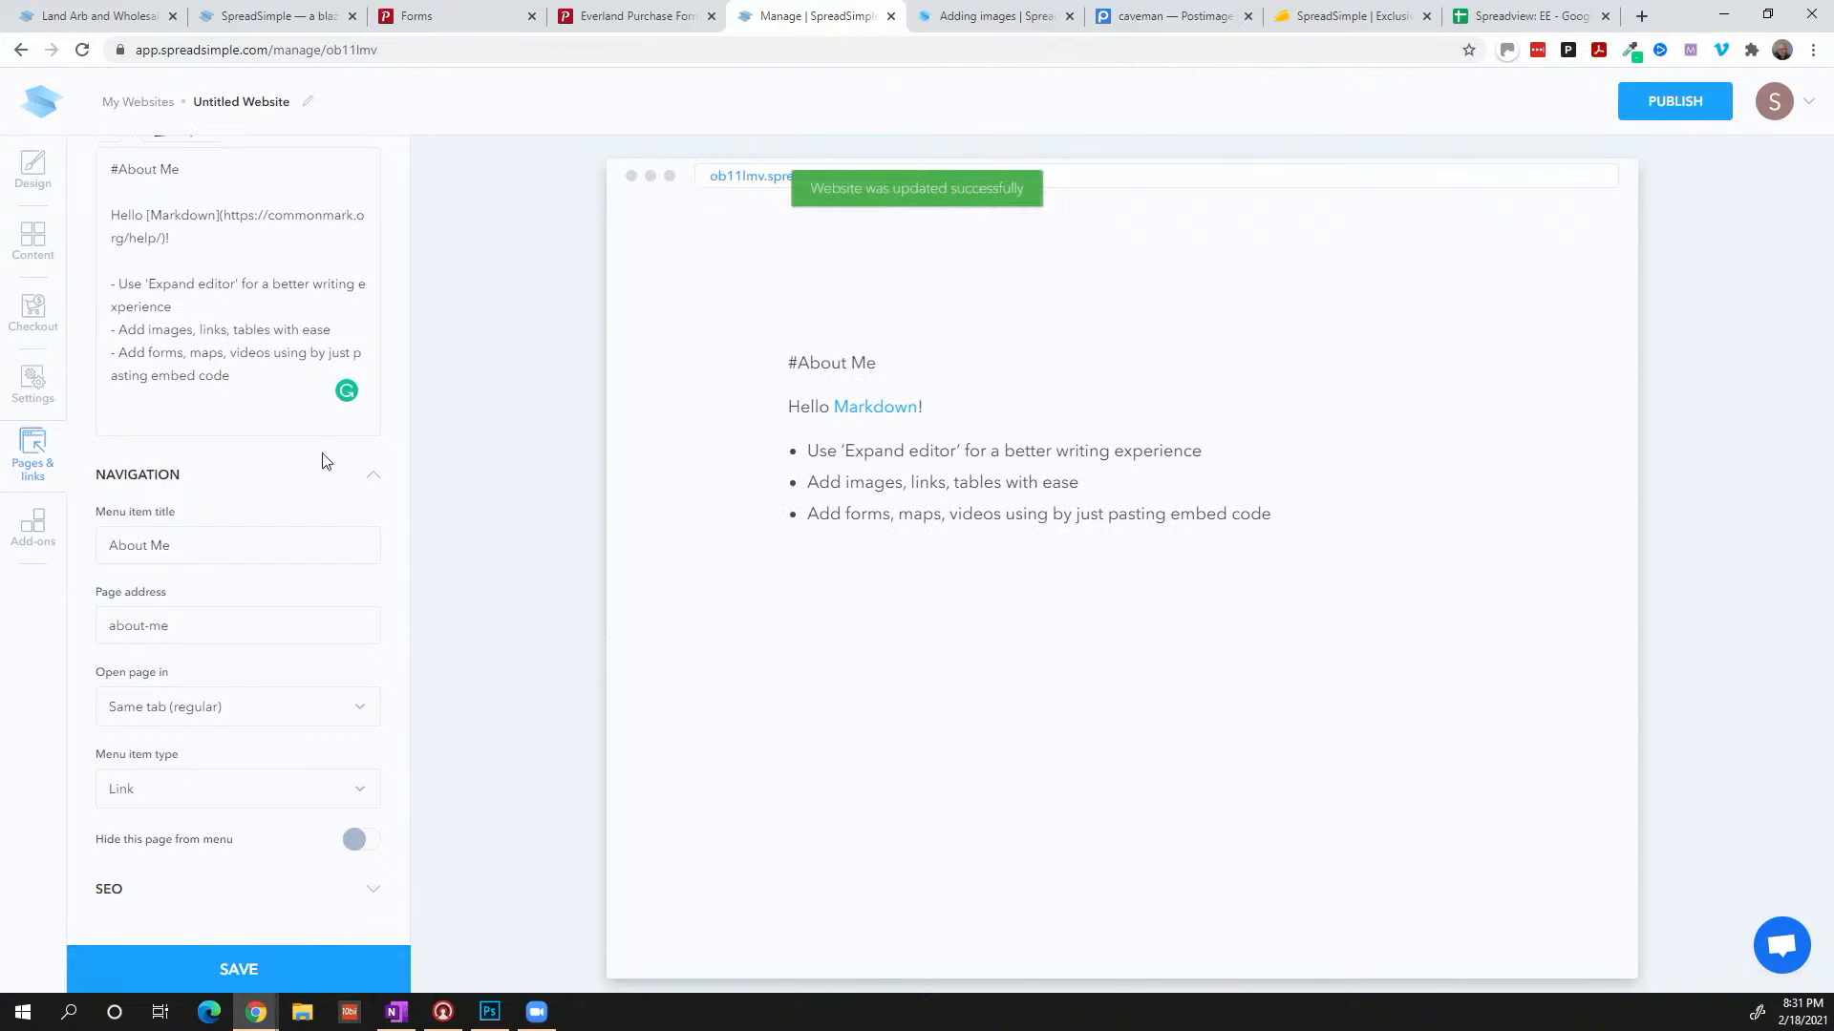
Save the website from the content settings and refresh the data from the Google Sheet
{"action": "left_click", "coordinate": [33, 191]}
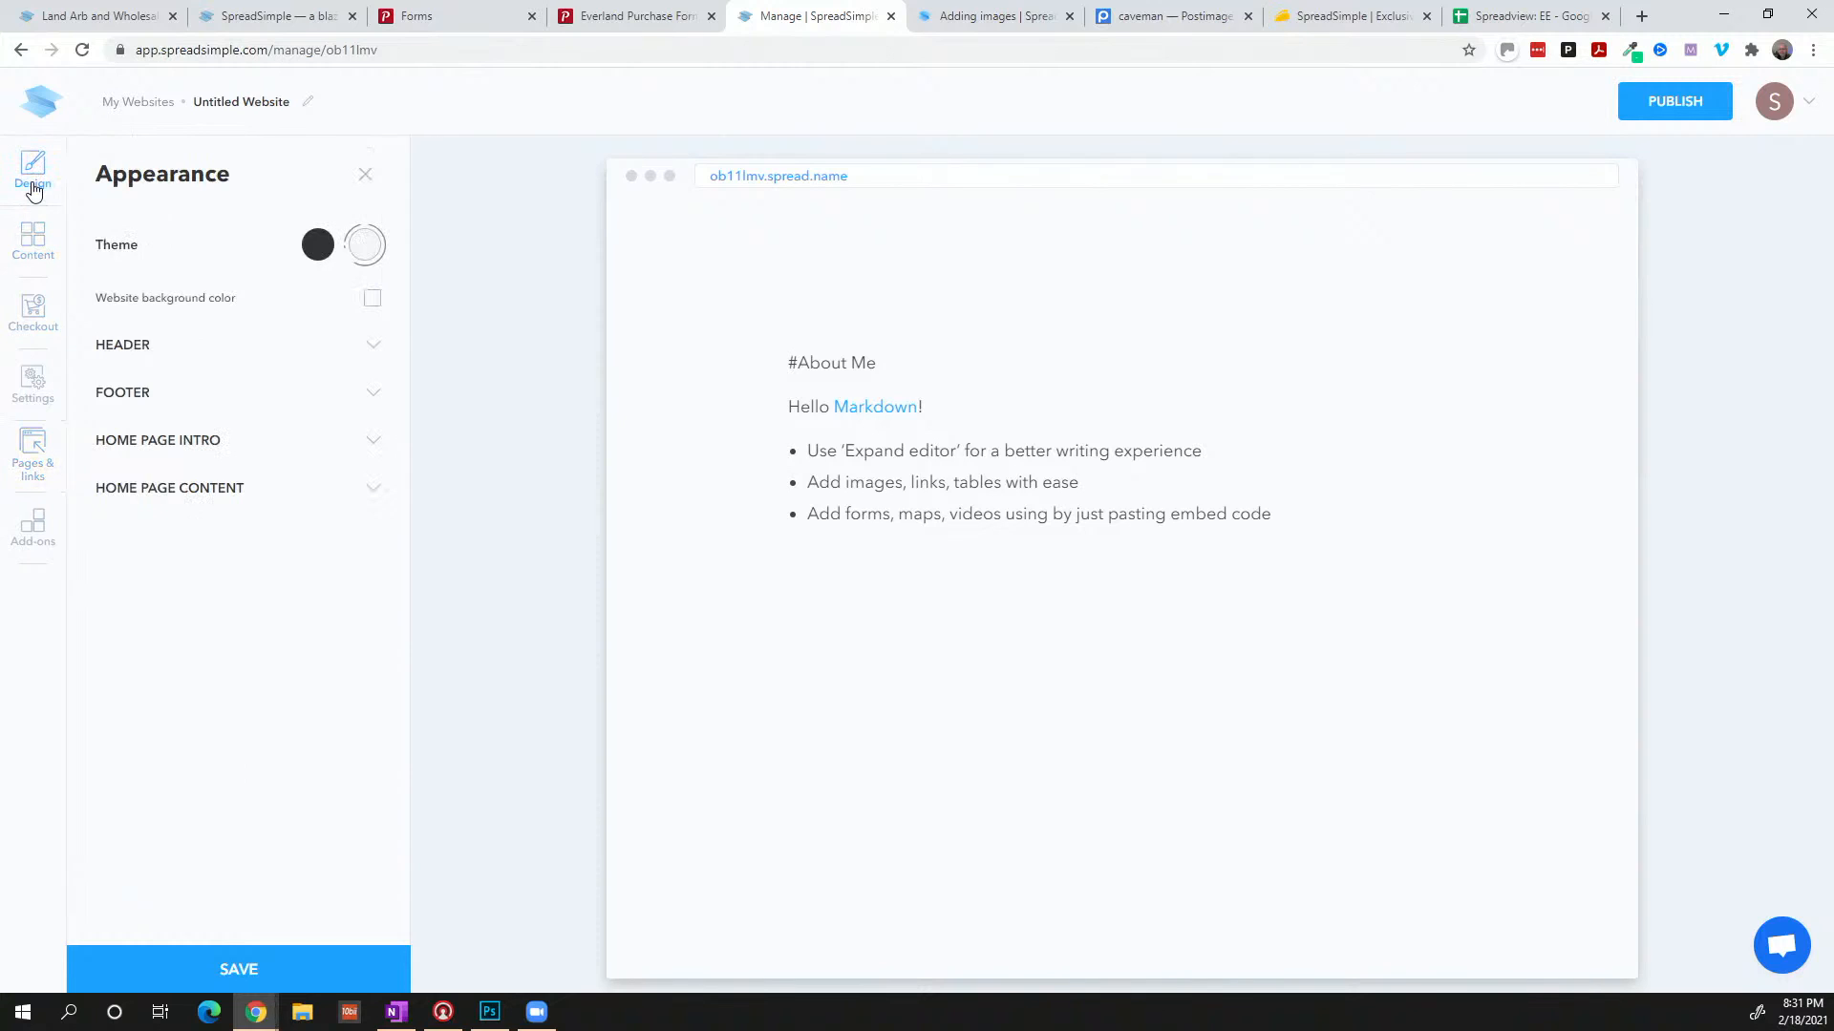
{"action": "left_click", "coordinate": [35, 238]}
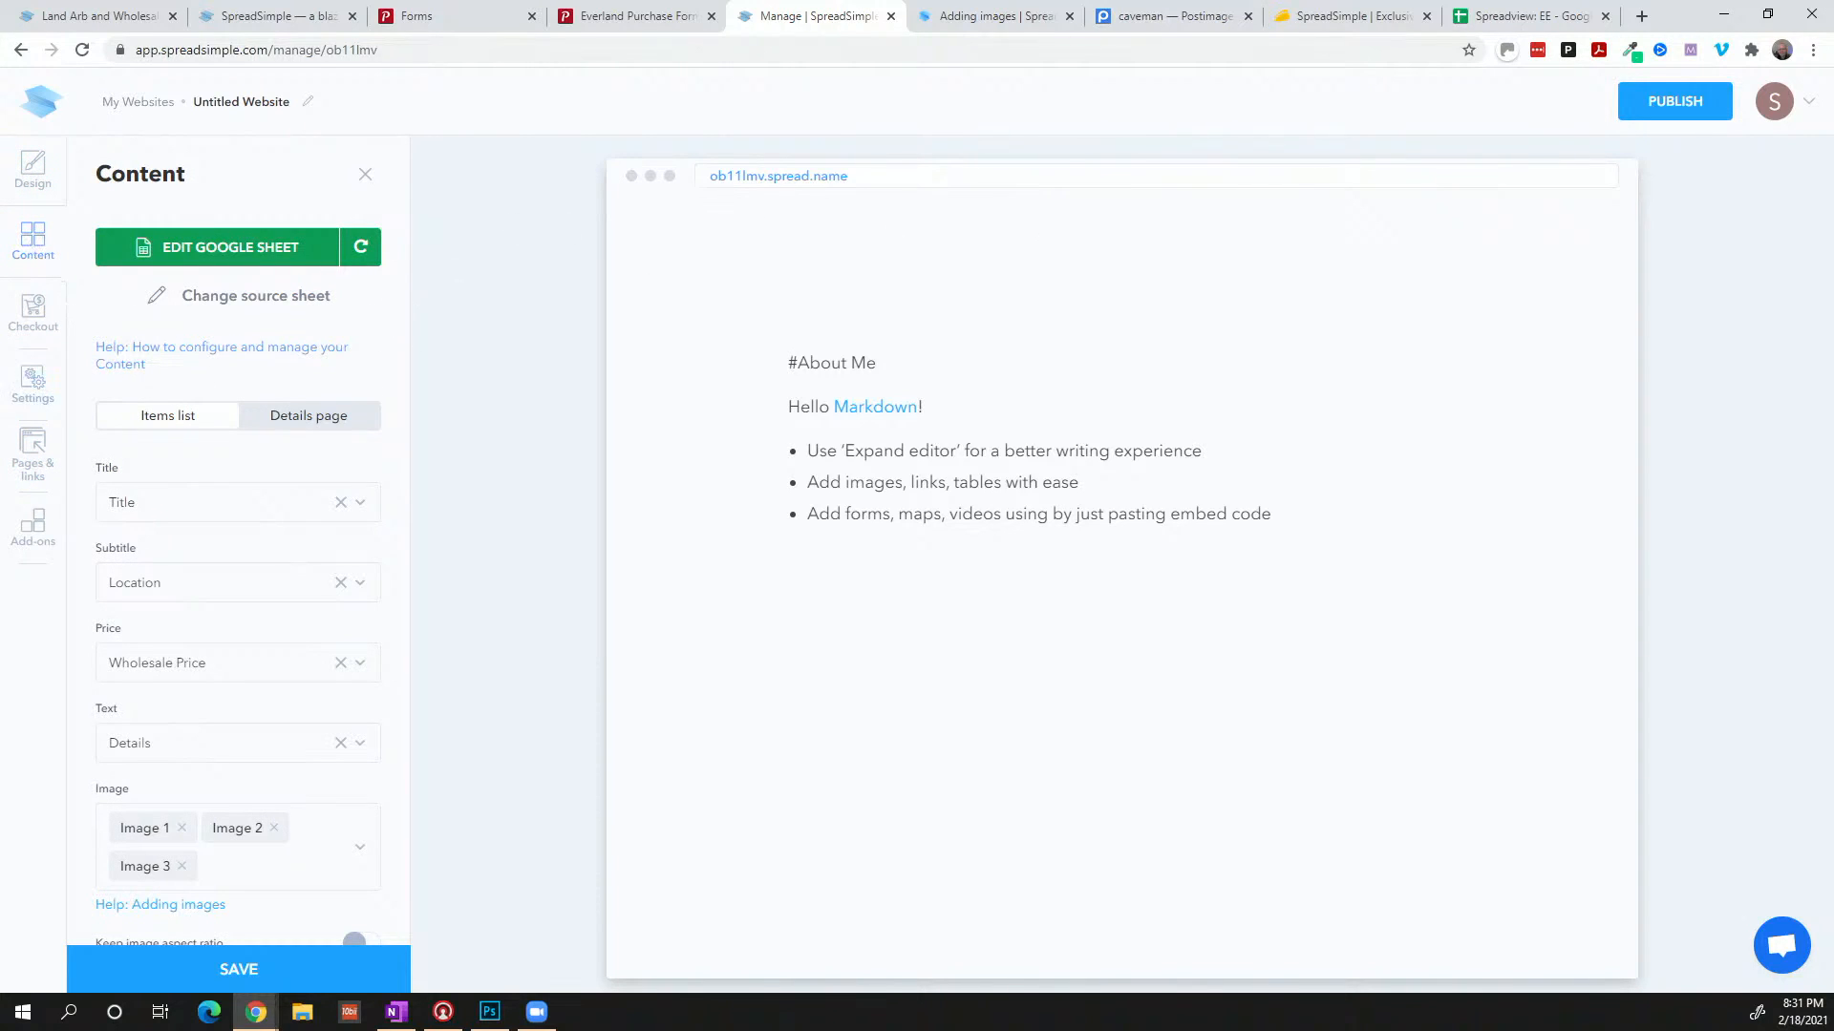
{"action": "left_click", "coordinate": [196, 972]}
{"action": "left_click", "coordinate": [374, 260]}
Browse the catalogue of available add-ons across all categories and return to the design settings
{"action": "left_click", "coordinate": [53, 537]}
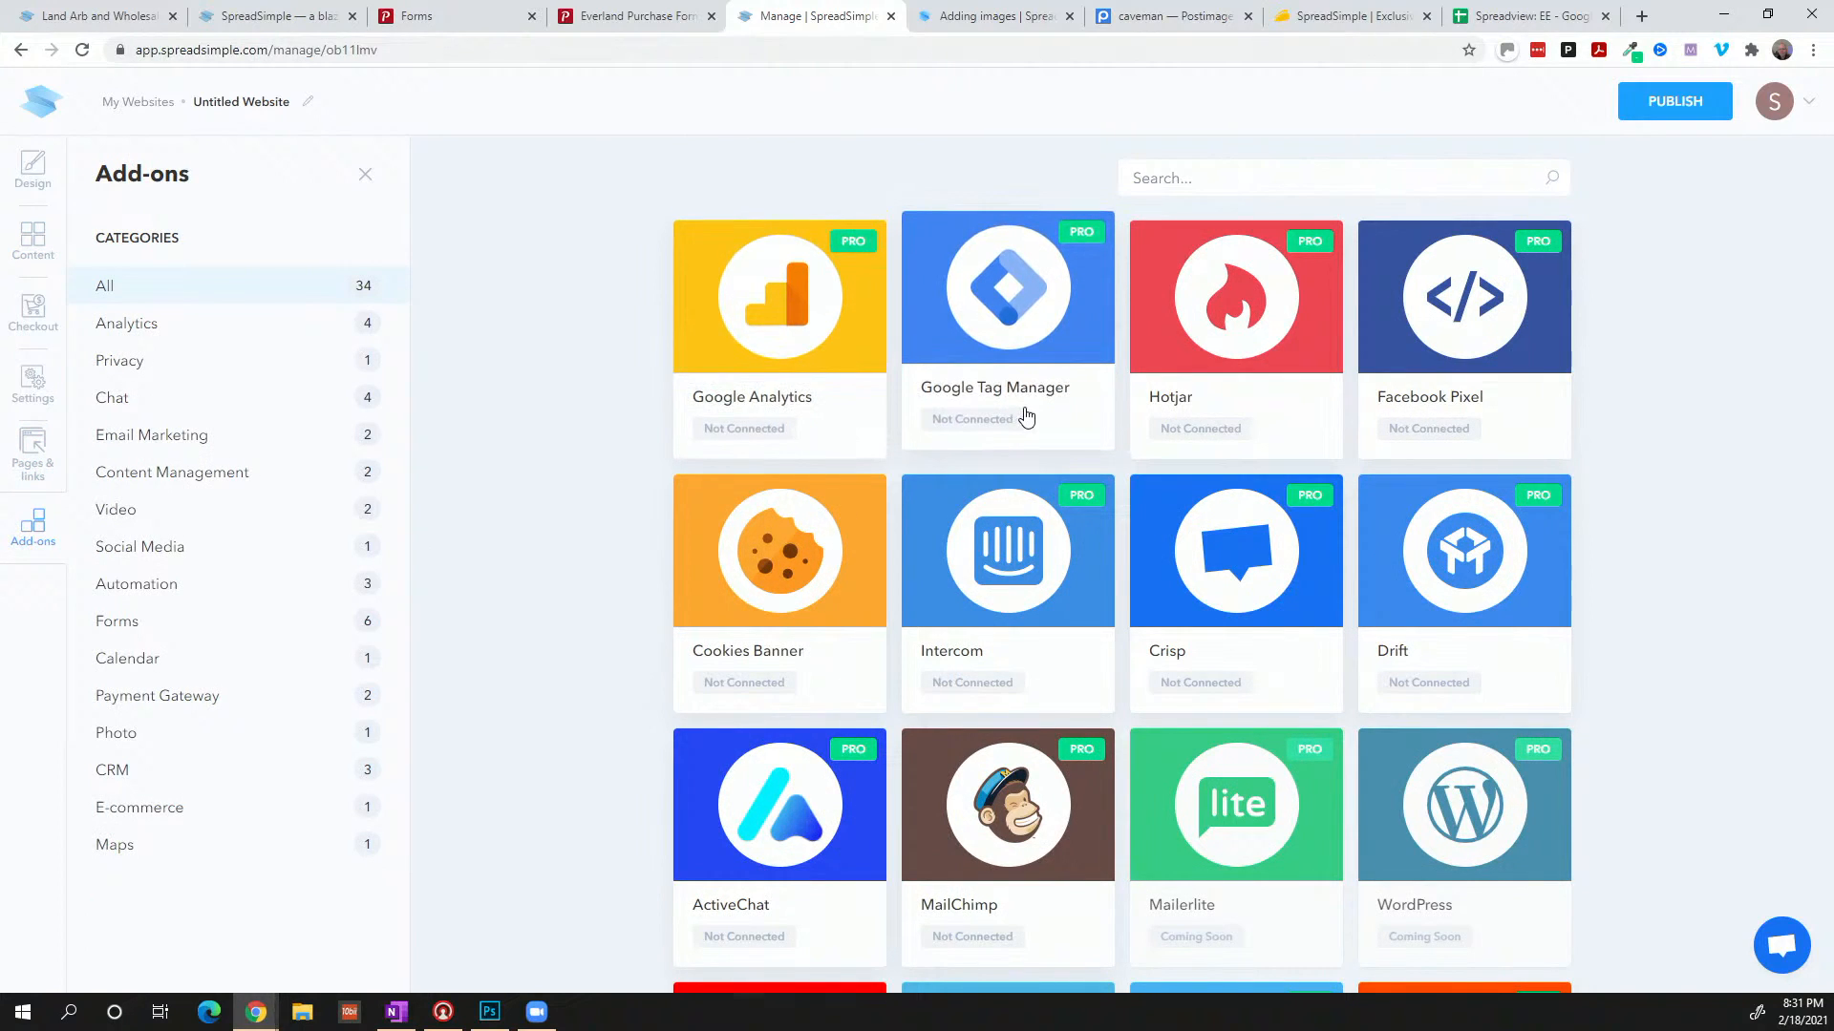
{"action": "scroll", "coordinate": [1239, 487], "scroll_direction": "down", "scroll_amount": 2}
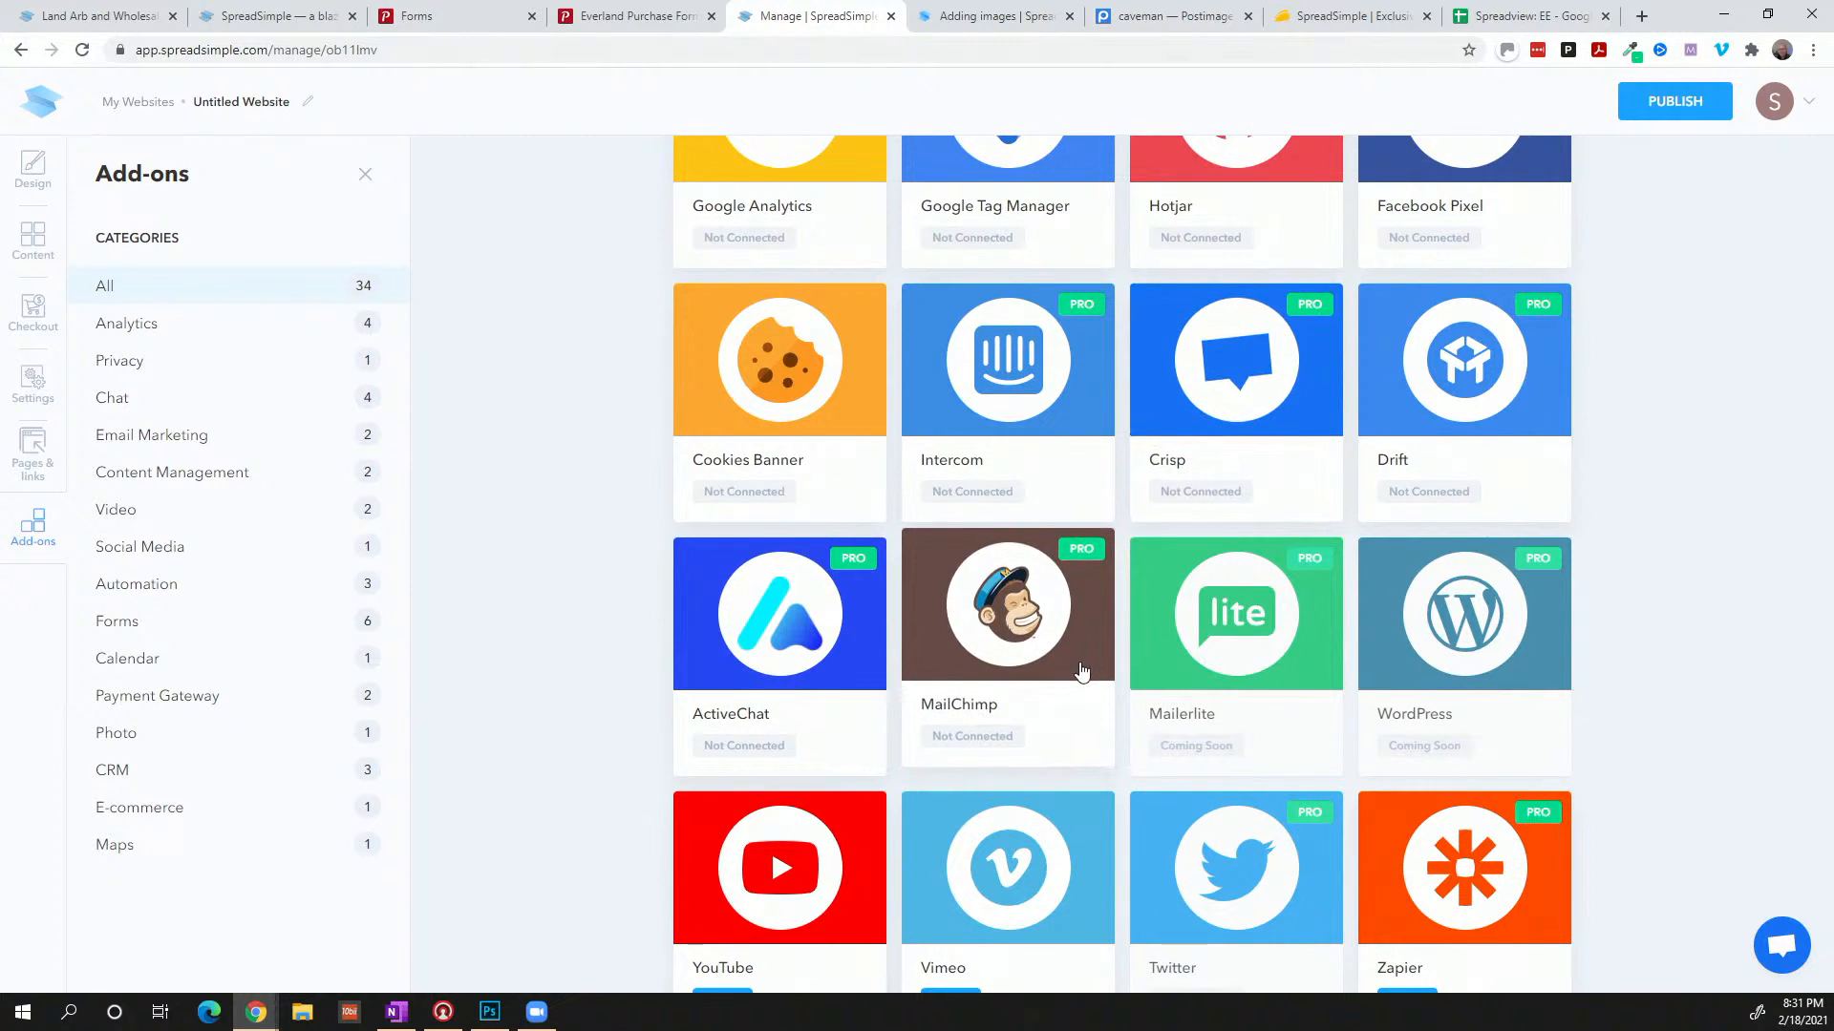
{"action": "scroll", "coordinate": [1082, 673], "scroll_direction": "down", "scroll_amount": 2}
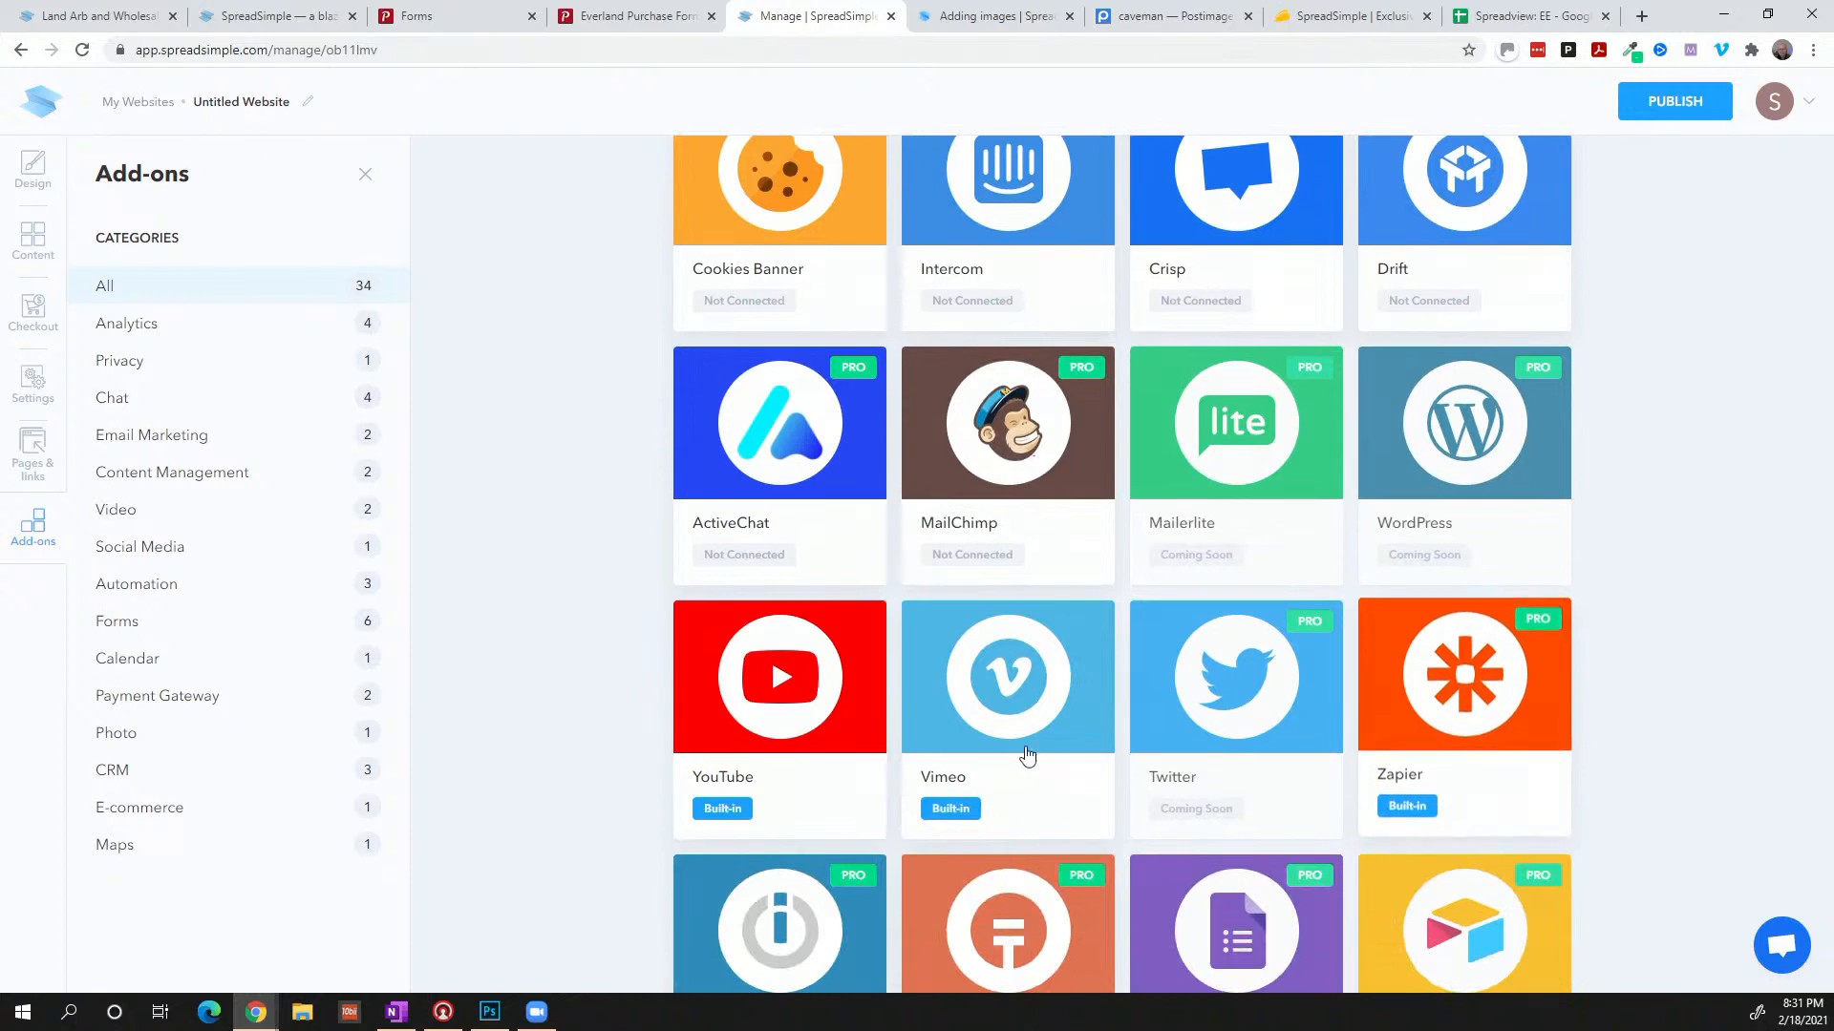
{"action": "scroll", "coordinate": [983, 759], "scroll_direction": "down", "scroll_amount": 4}
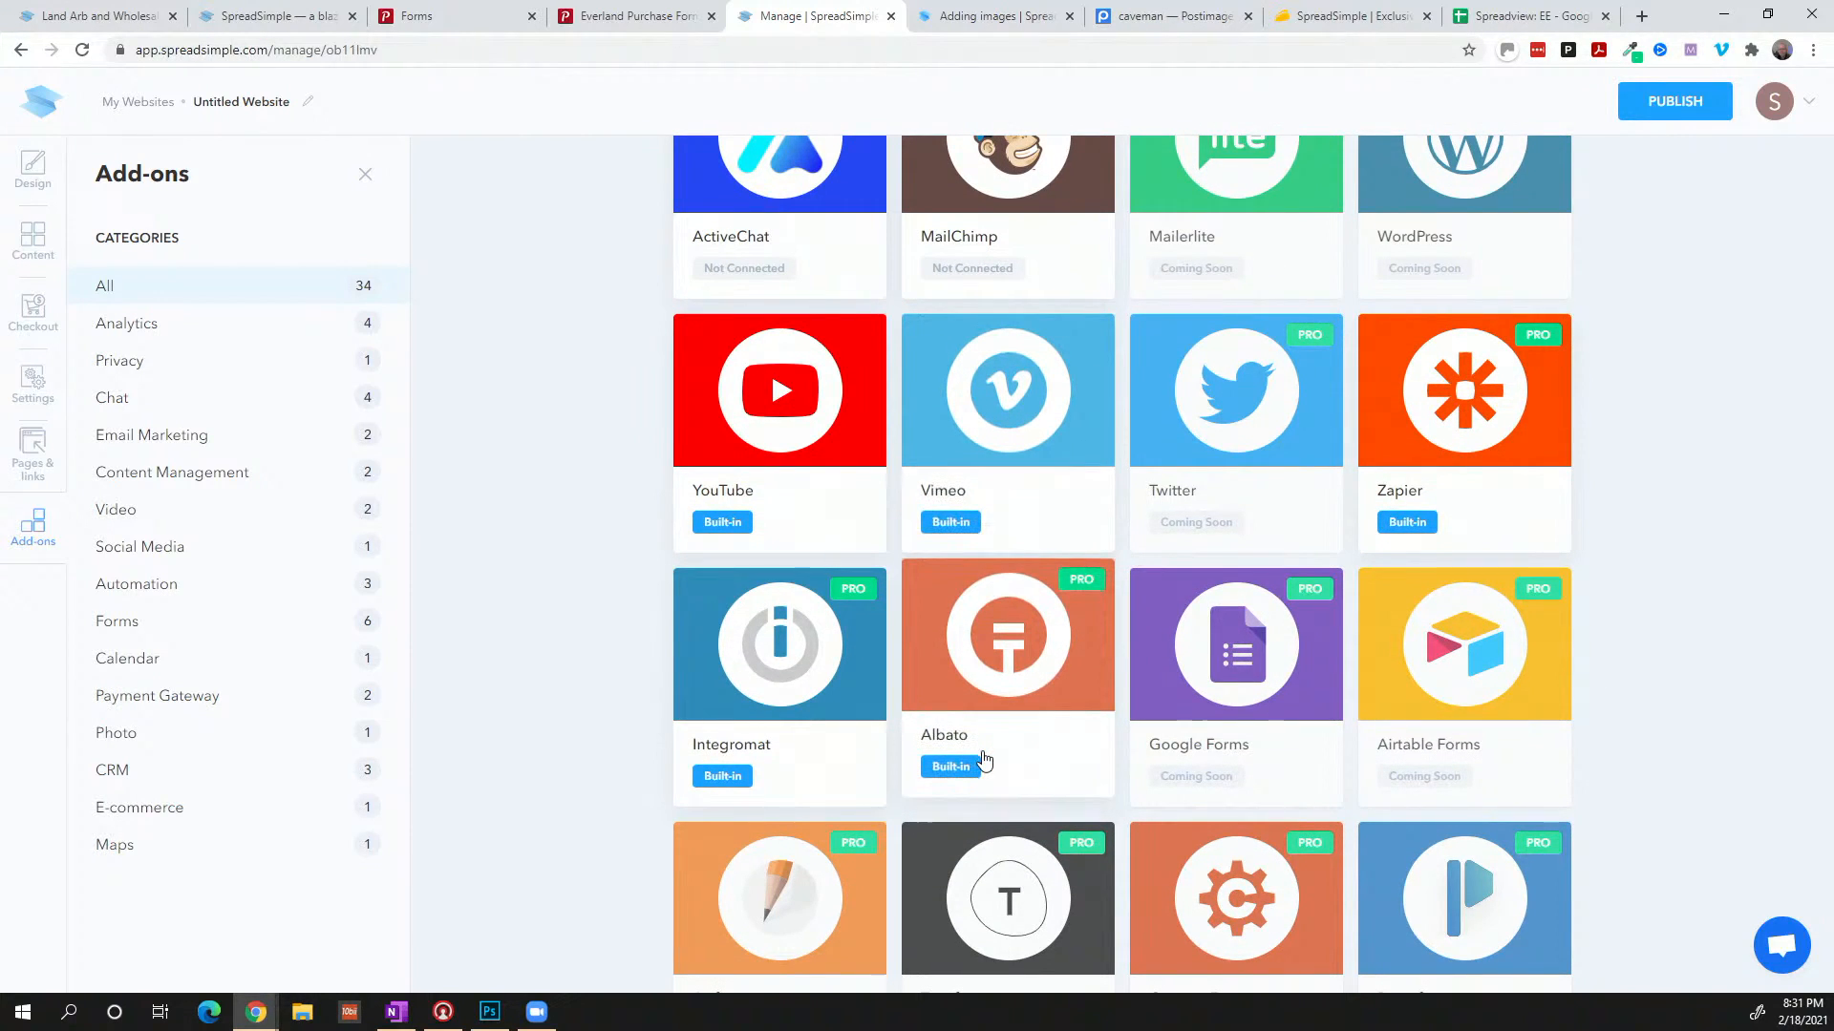
{"action": "scroll", "coordinate": [984, 759], "scroll_direction": "down", "scroll_amount": 3}
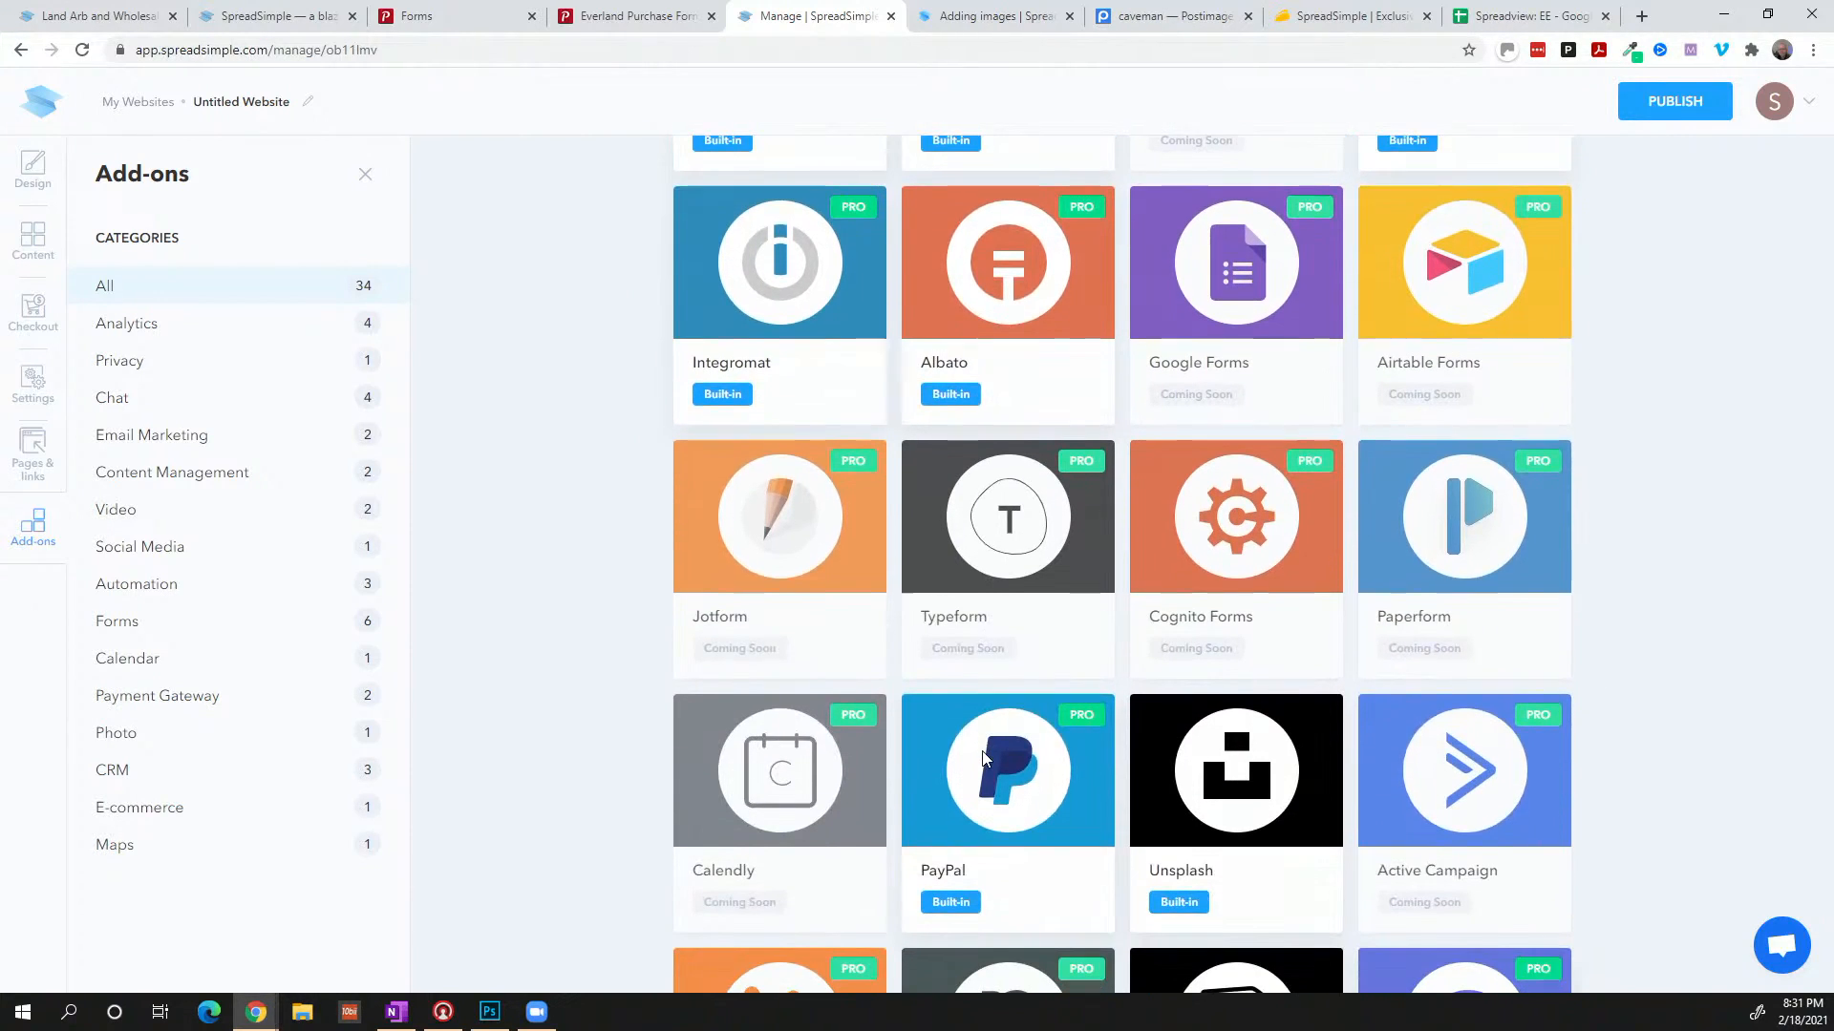
{"action": "scroll", "coordinate": [984, 759], "scroll_direction": "down", "scroll_amount": 3}
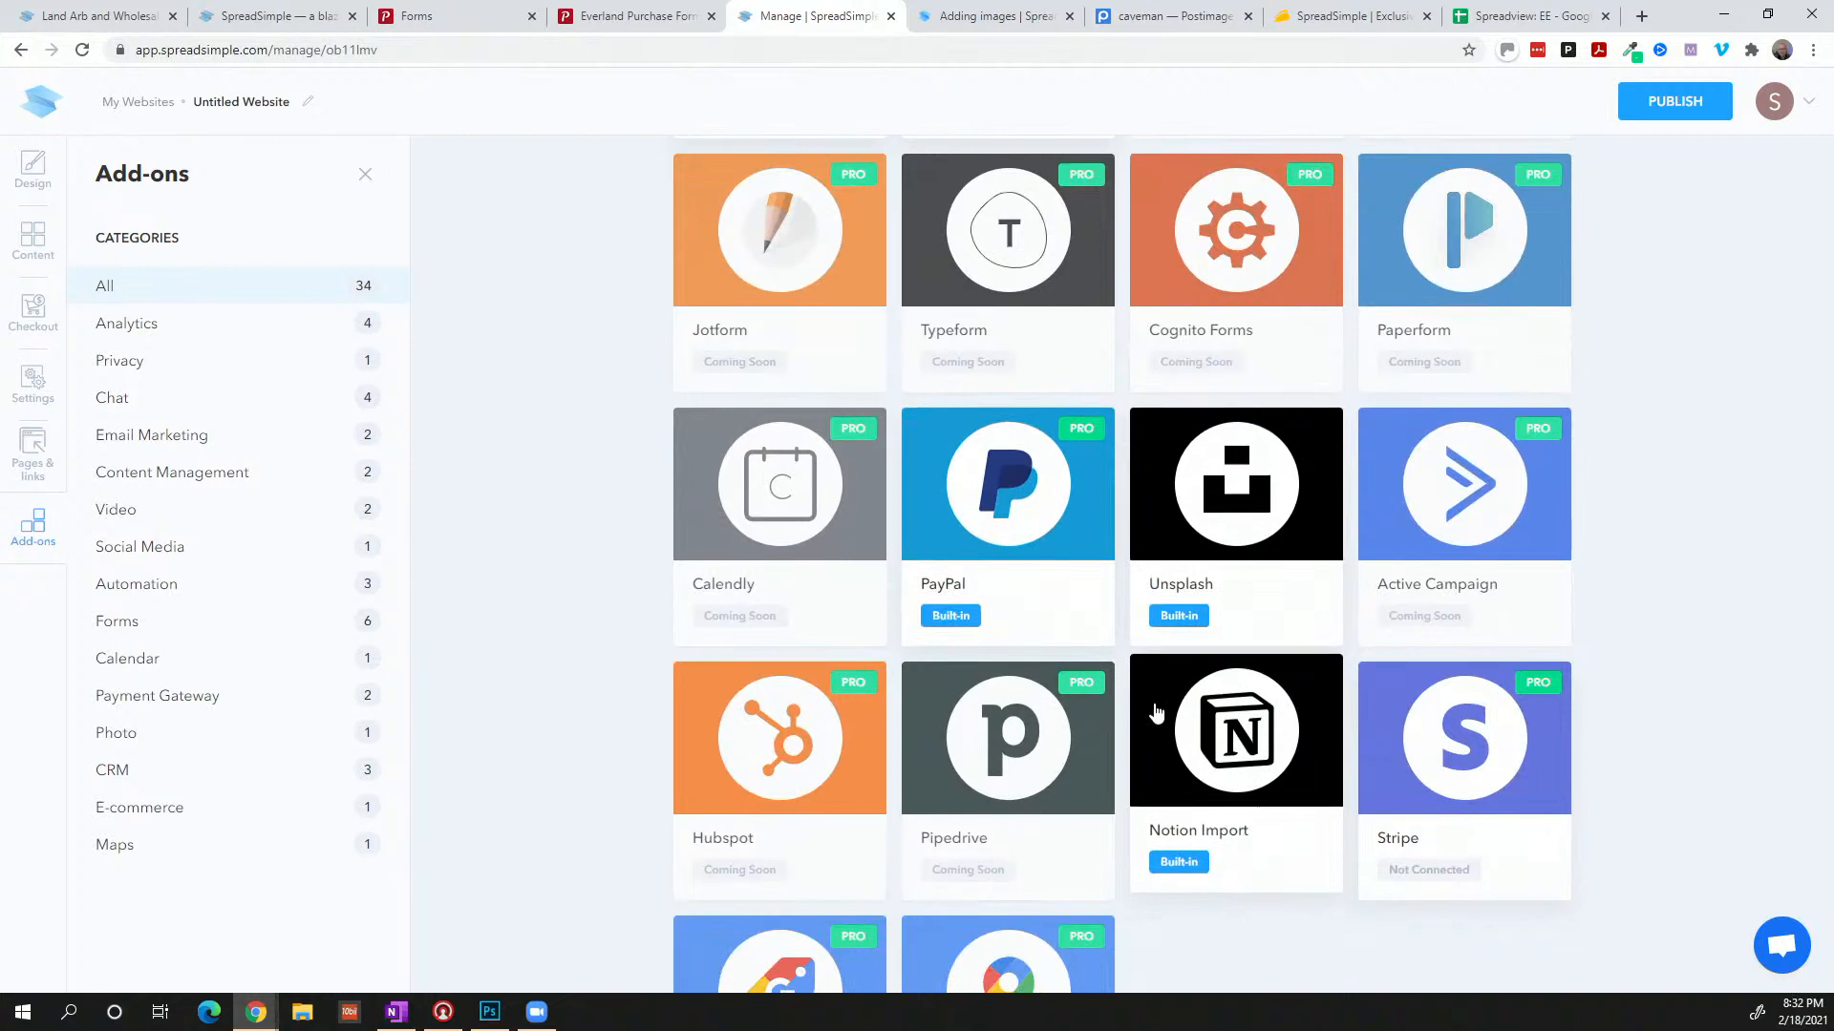
{"action": "left_click", "coordinate": [364, 176]}
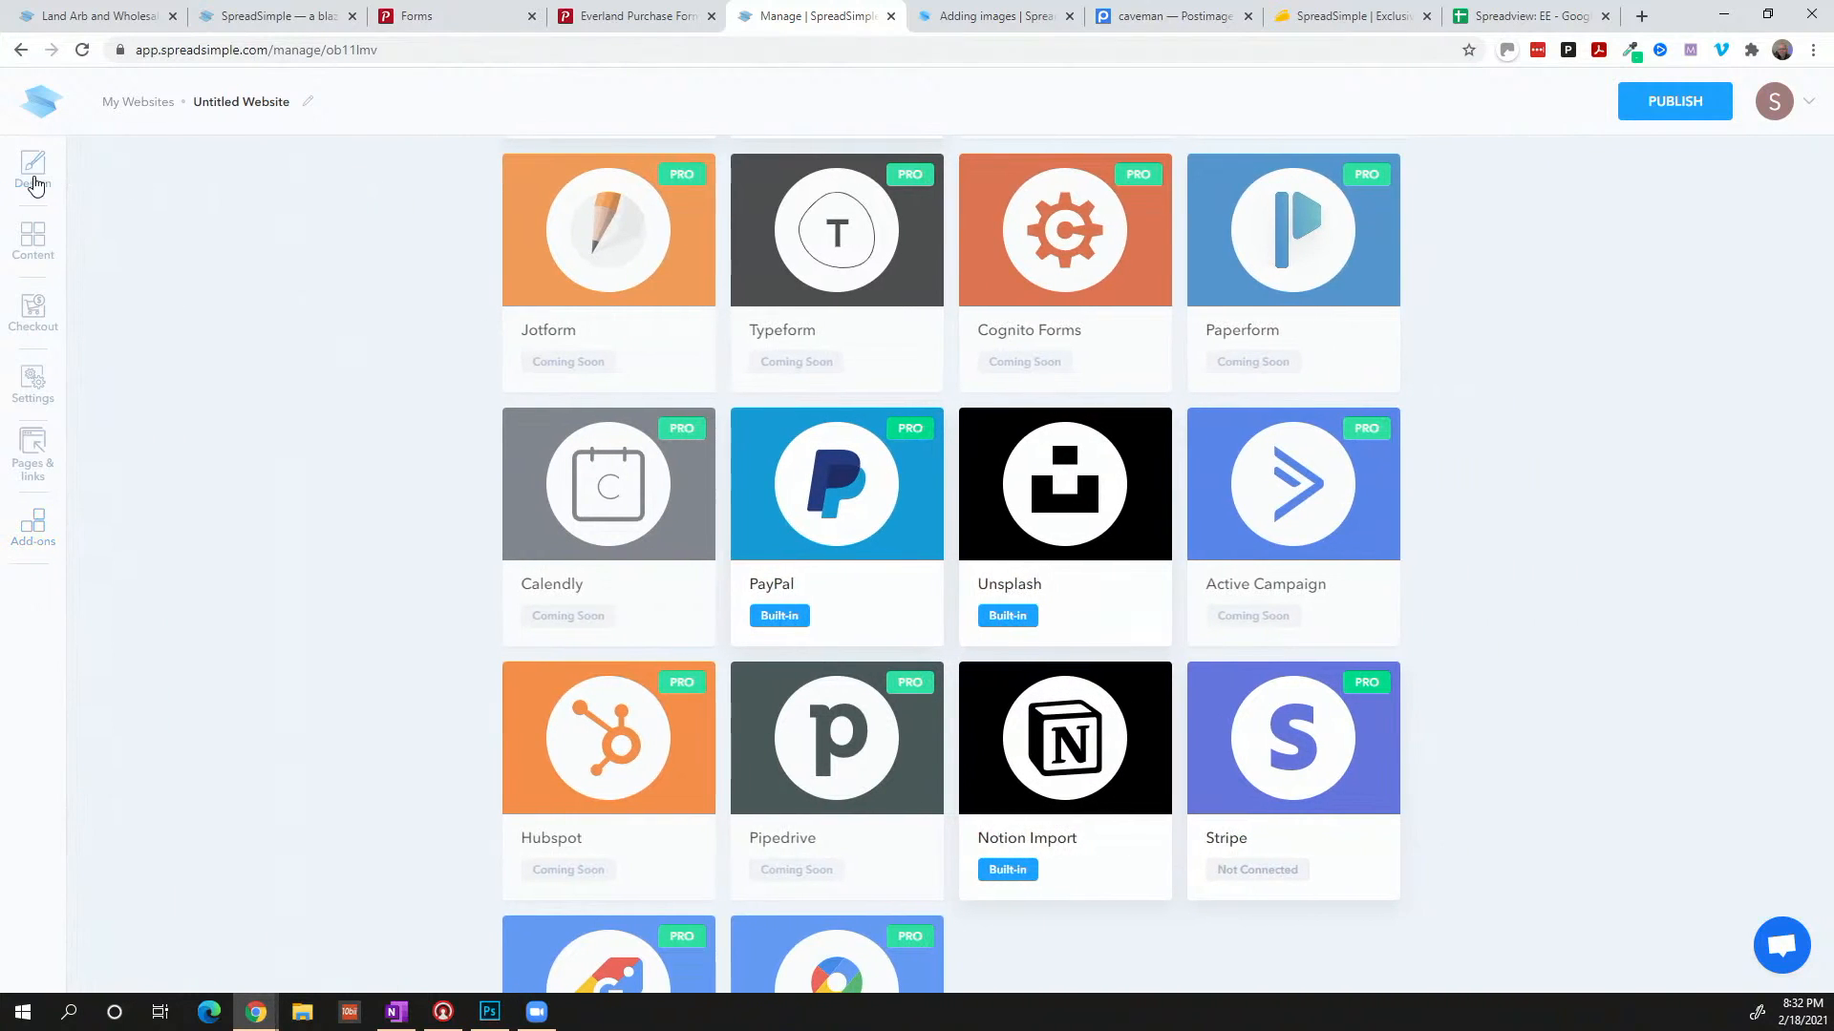
{"action": "left_click", "coordinate": [29, 177]}
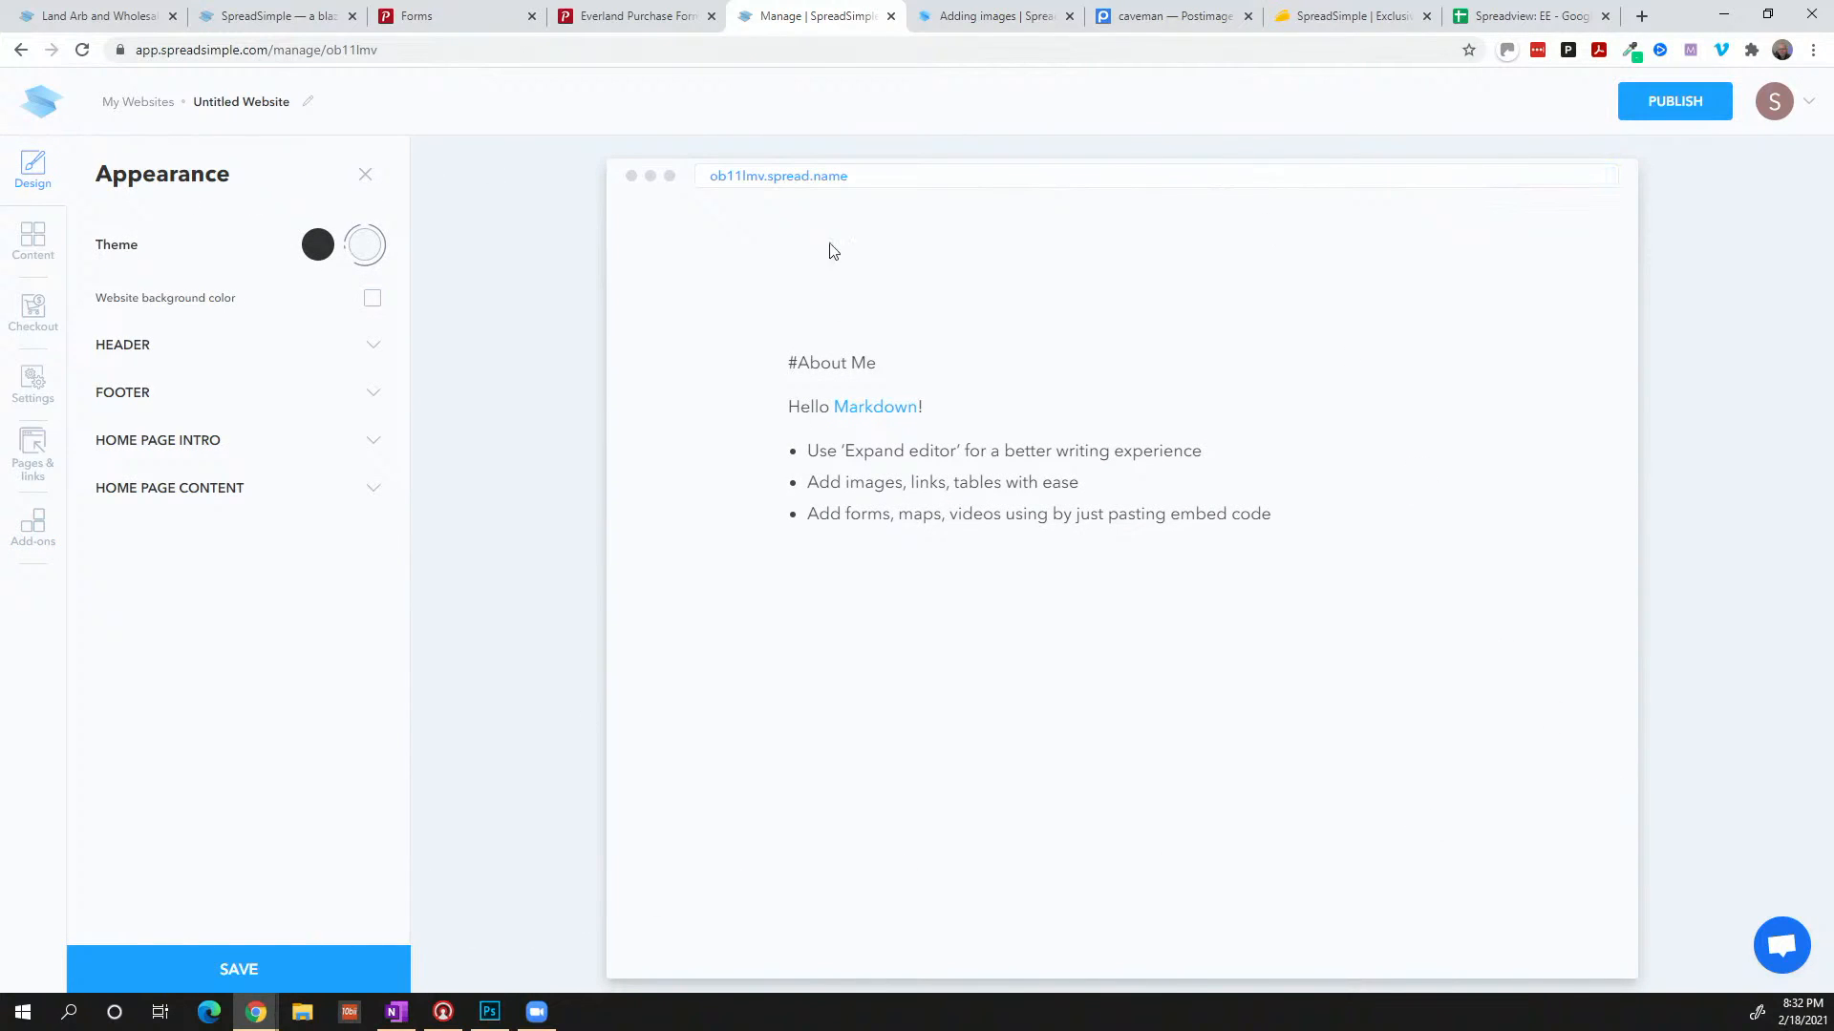
Preview the dark theme on the home page and restore the light theme
{"action": "left_click", "coordinate": [45, 105]}
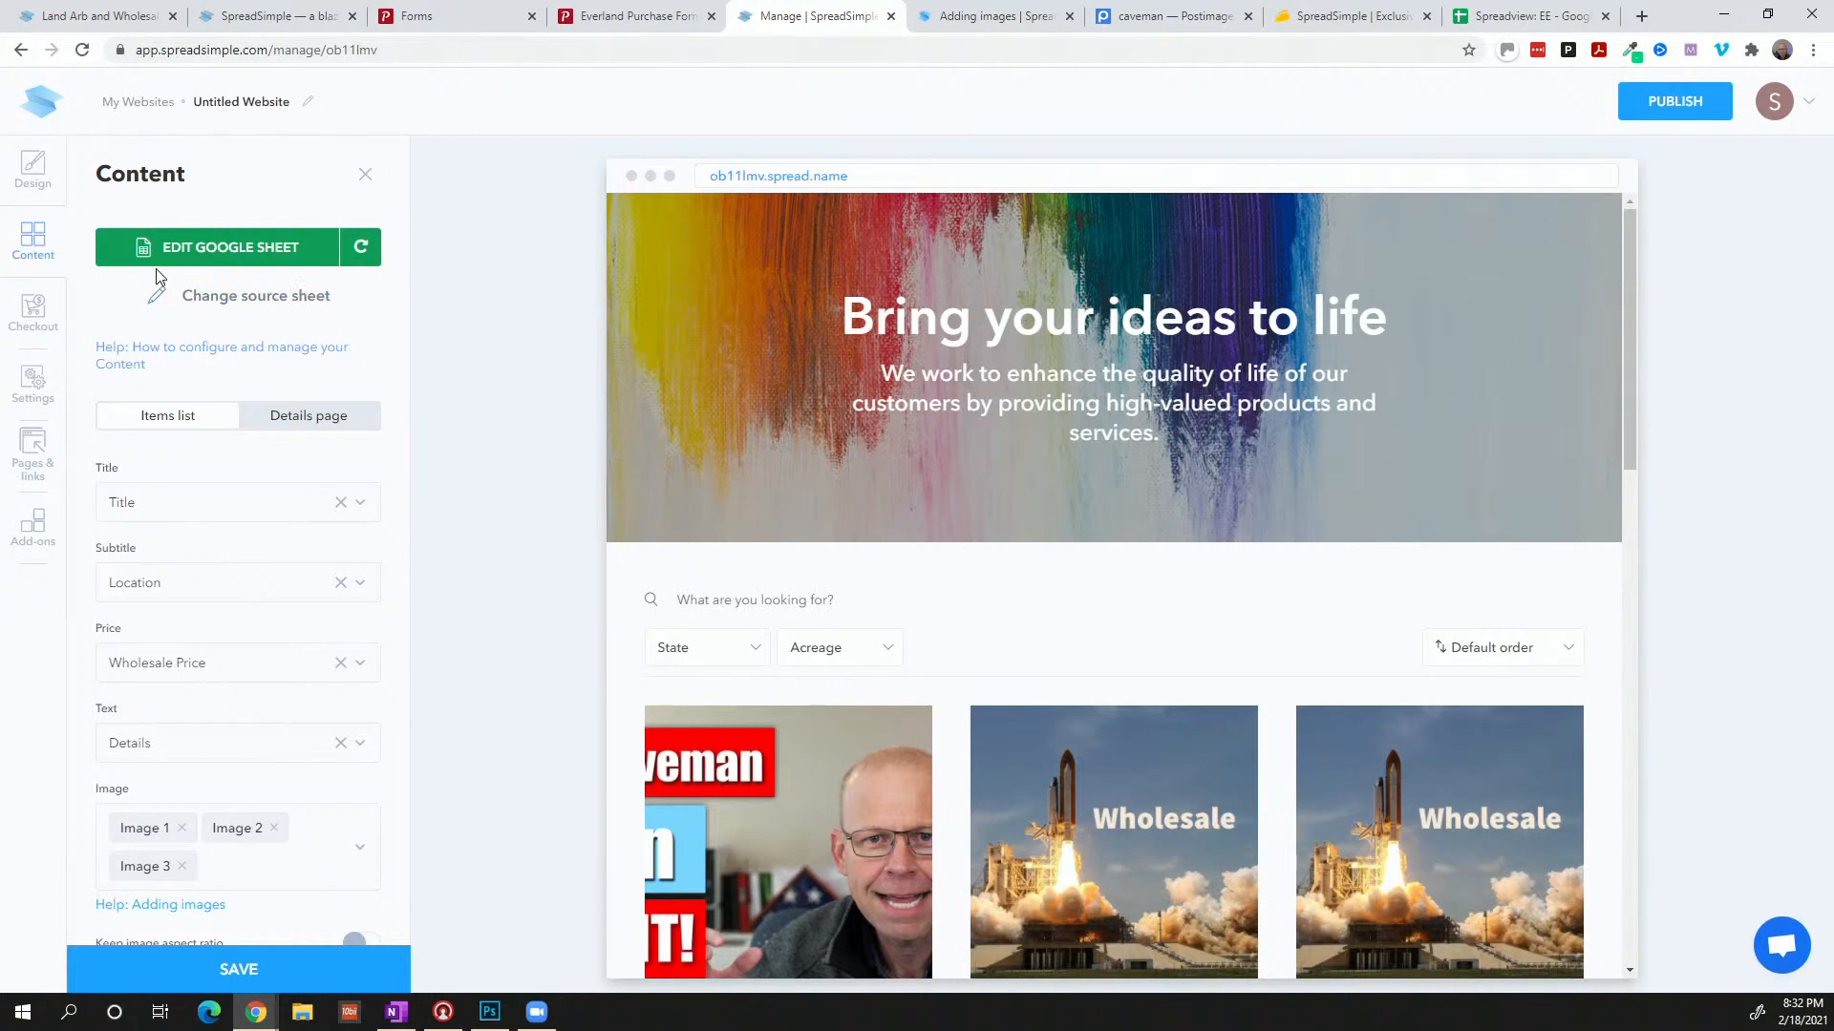
{"action": "left_click", "coordinate": [34, 190]}
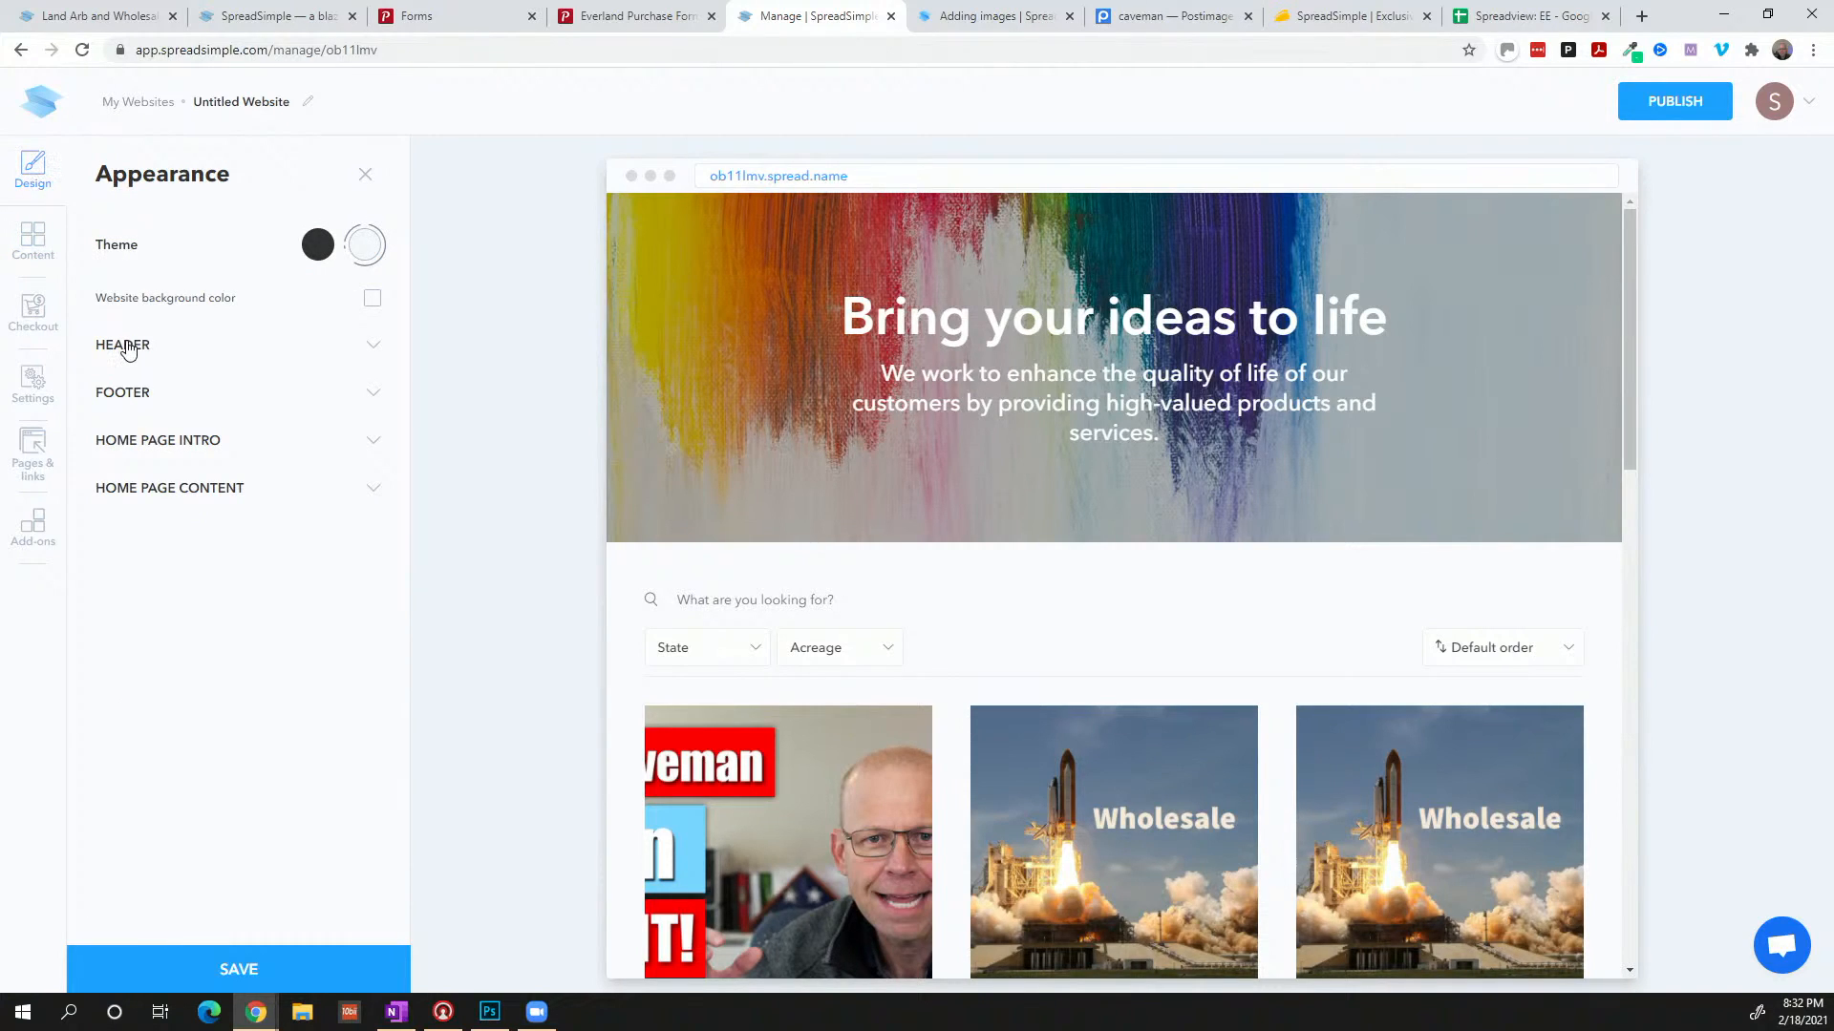
{"action": "left_click", "coordinate": [379, 304]}
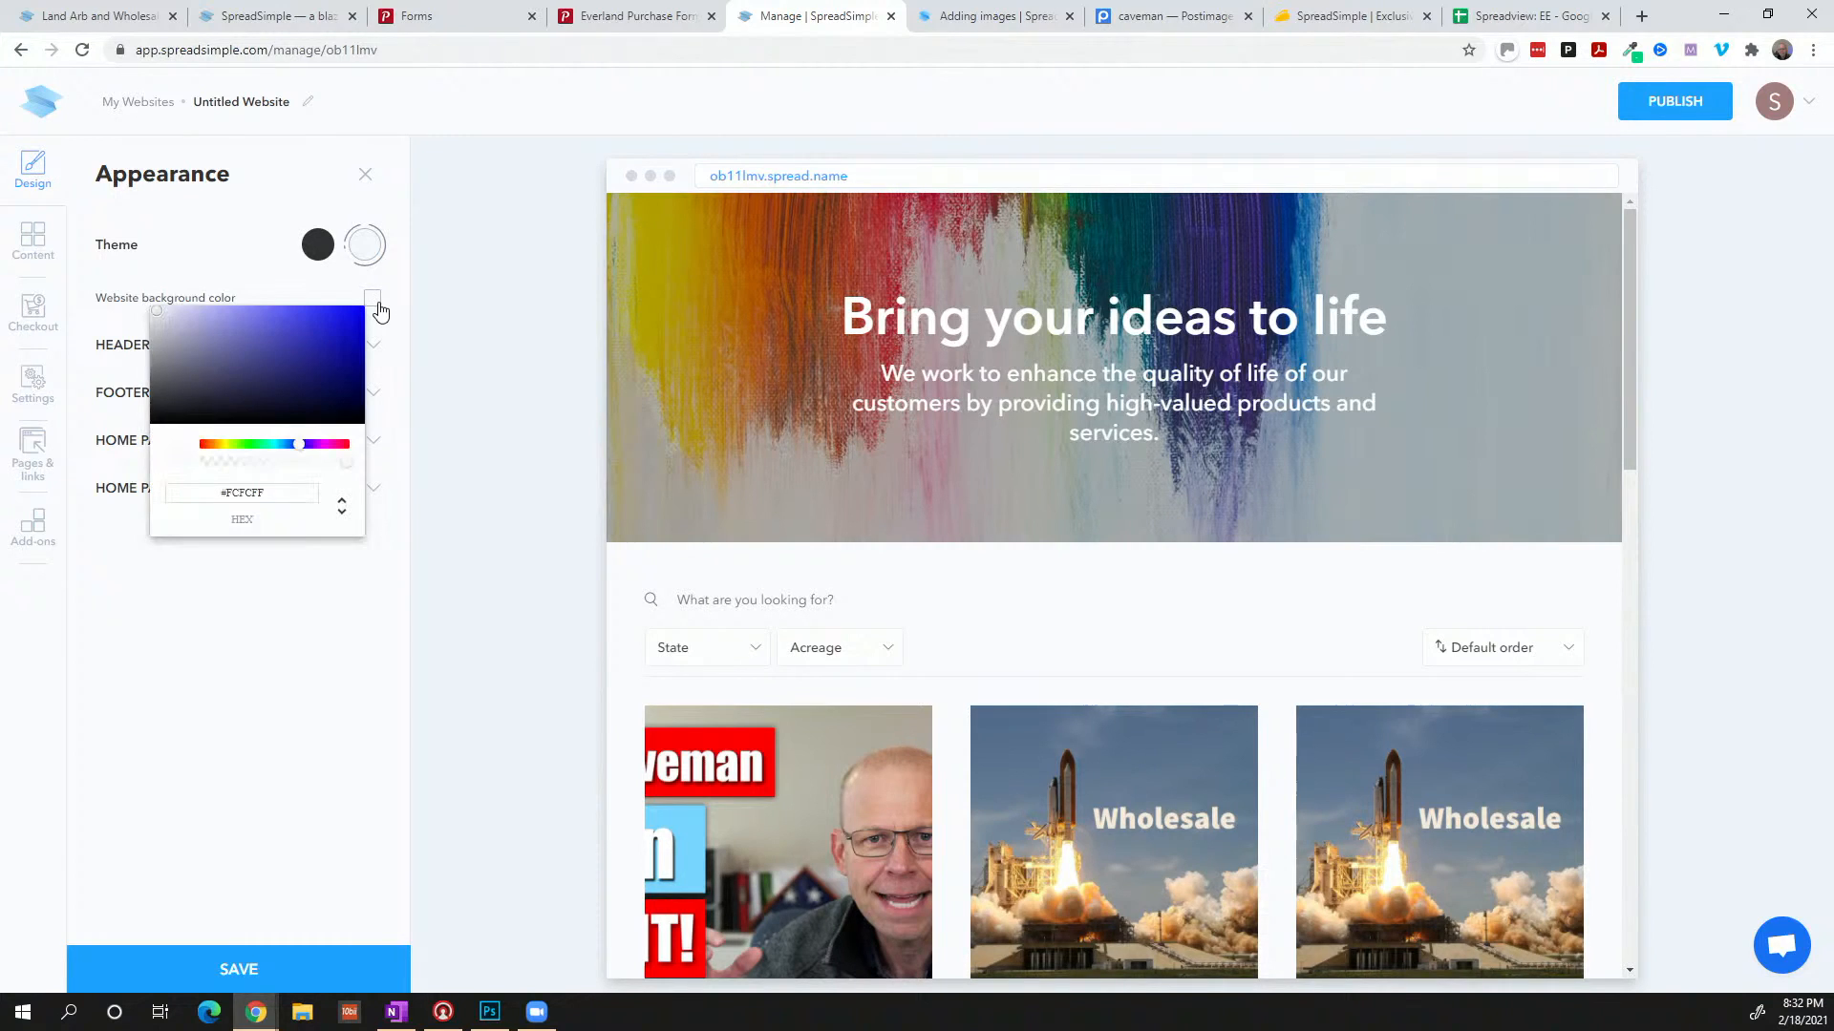
{"action": "left_click", "coordinate": [318, 246]}
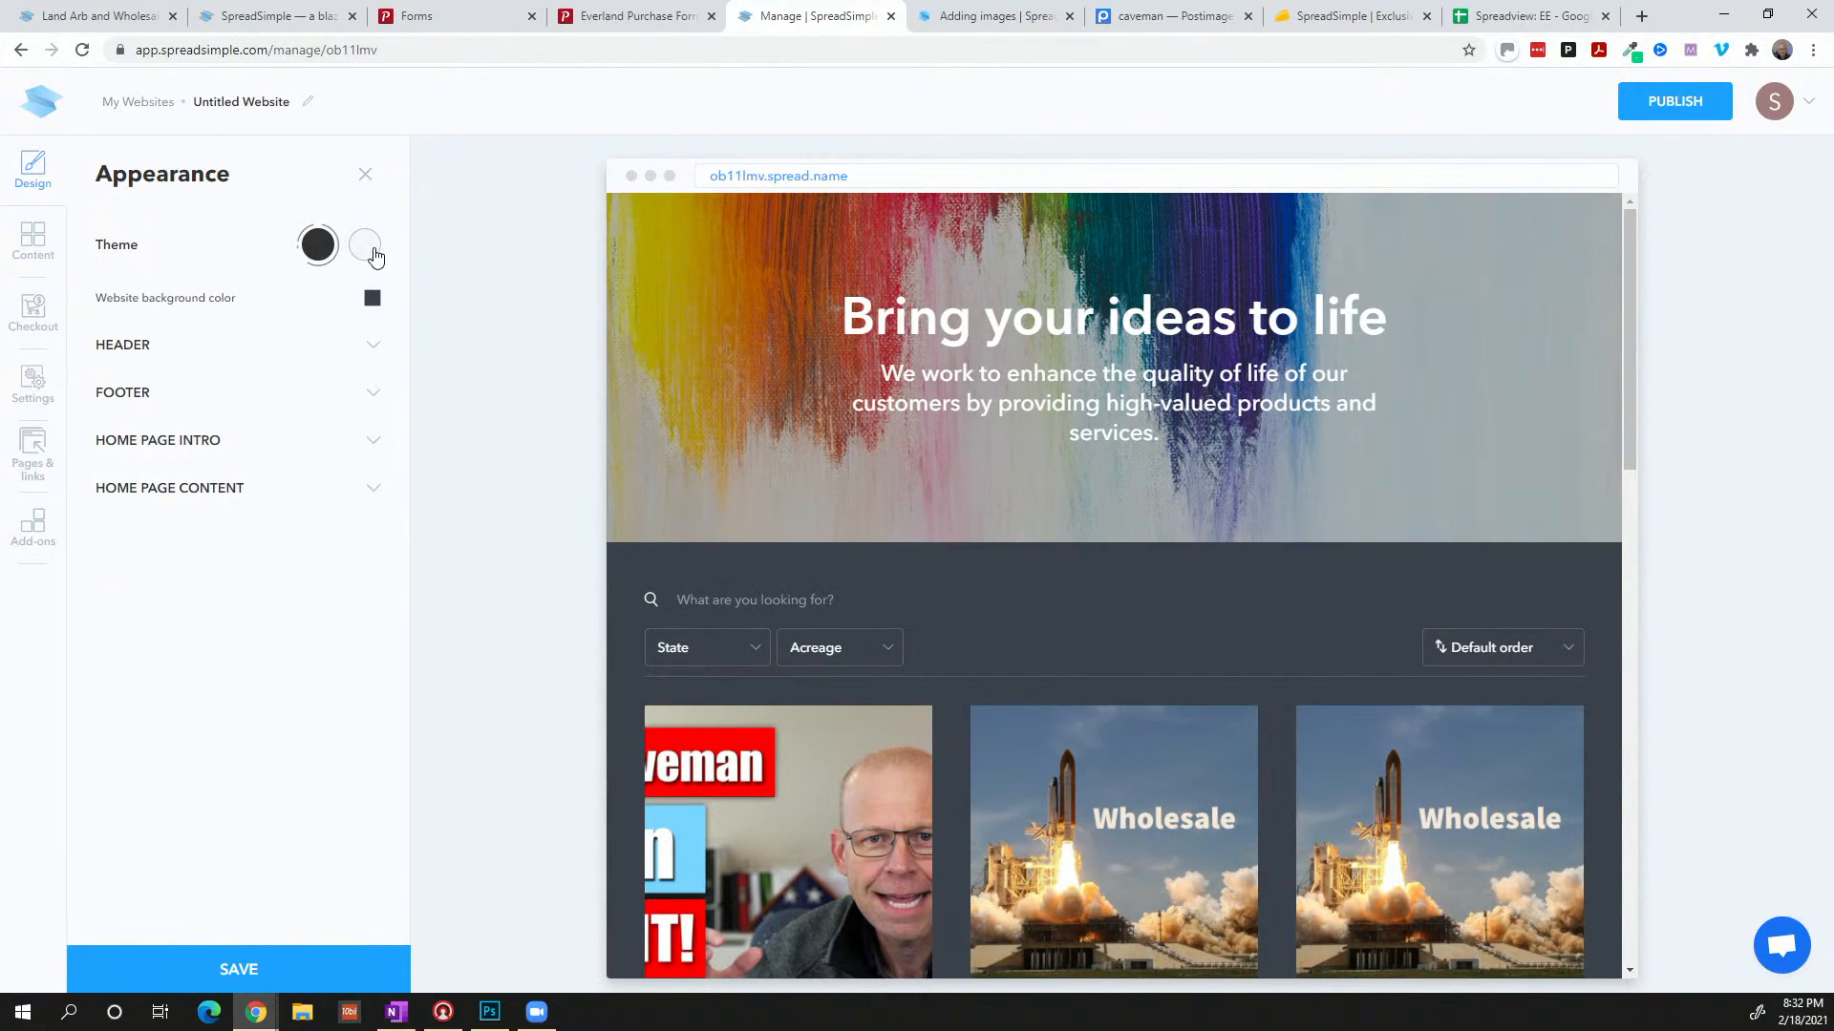
{"action": "left_click", "coordinate": [369, 248]}
Show the website header and try out its compact menu, leaving the compact menu off
{"action": "left_click", "coordinate": [376, 343]}
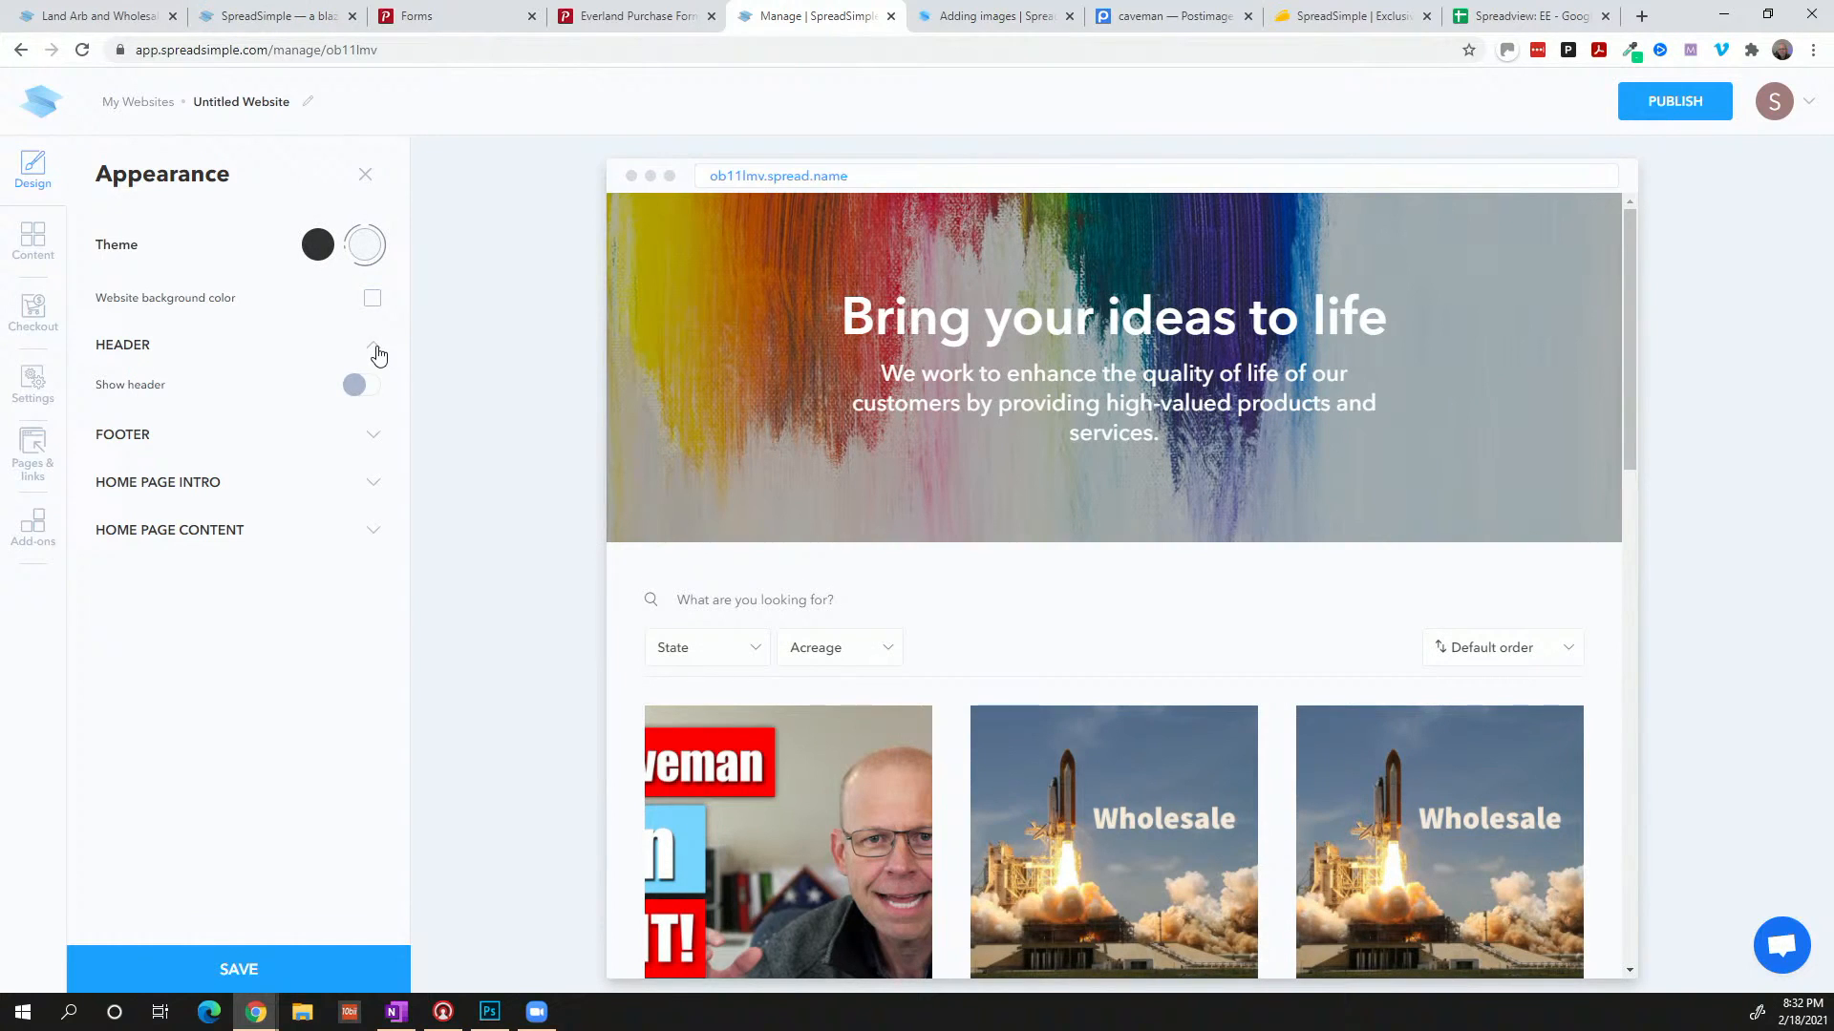
{"action": "left_click", "coordinate": [360, 386]}
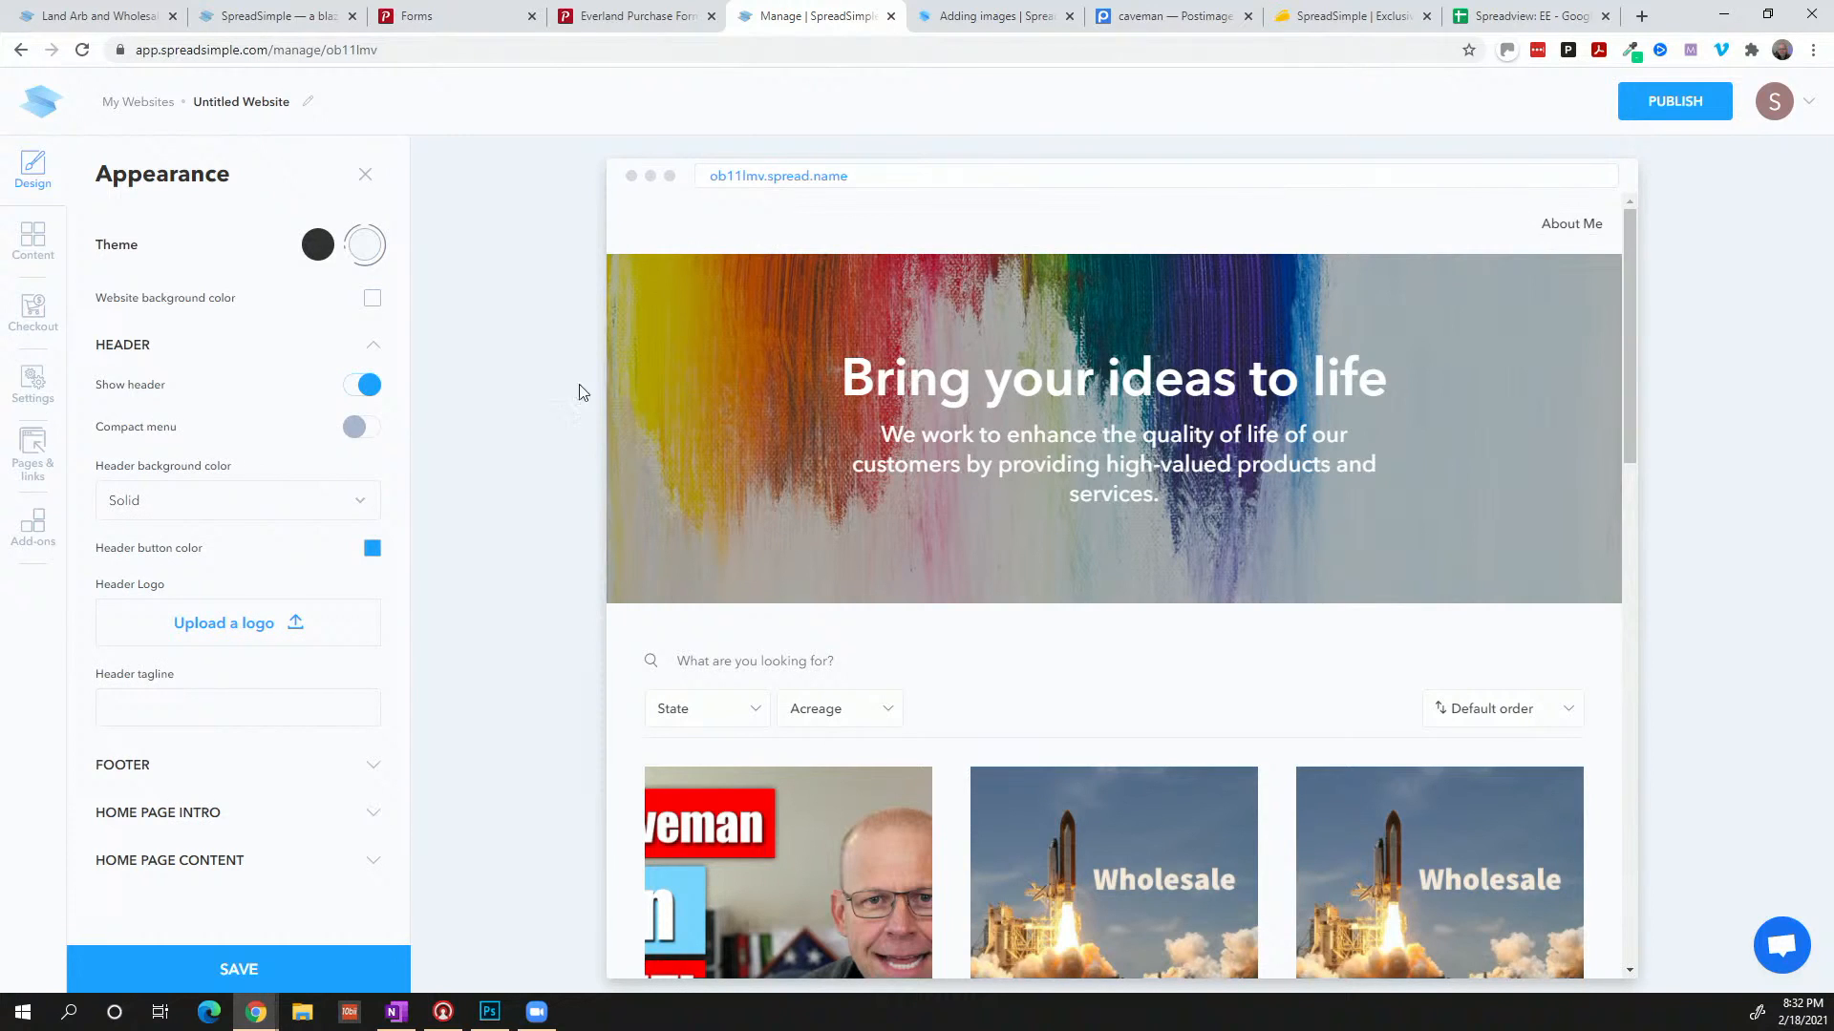
{"action": "left_click", "coordinate": [350, 430]}
{"action": "left_click", "coordinate": [1592, 226]}
{"action": "left_click", "coordinate": [1592, 225]}
{"action": "left_click", "coordinate": [363, 429]}
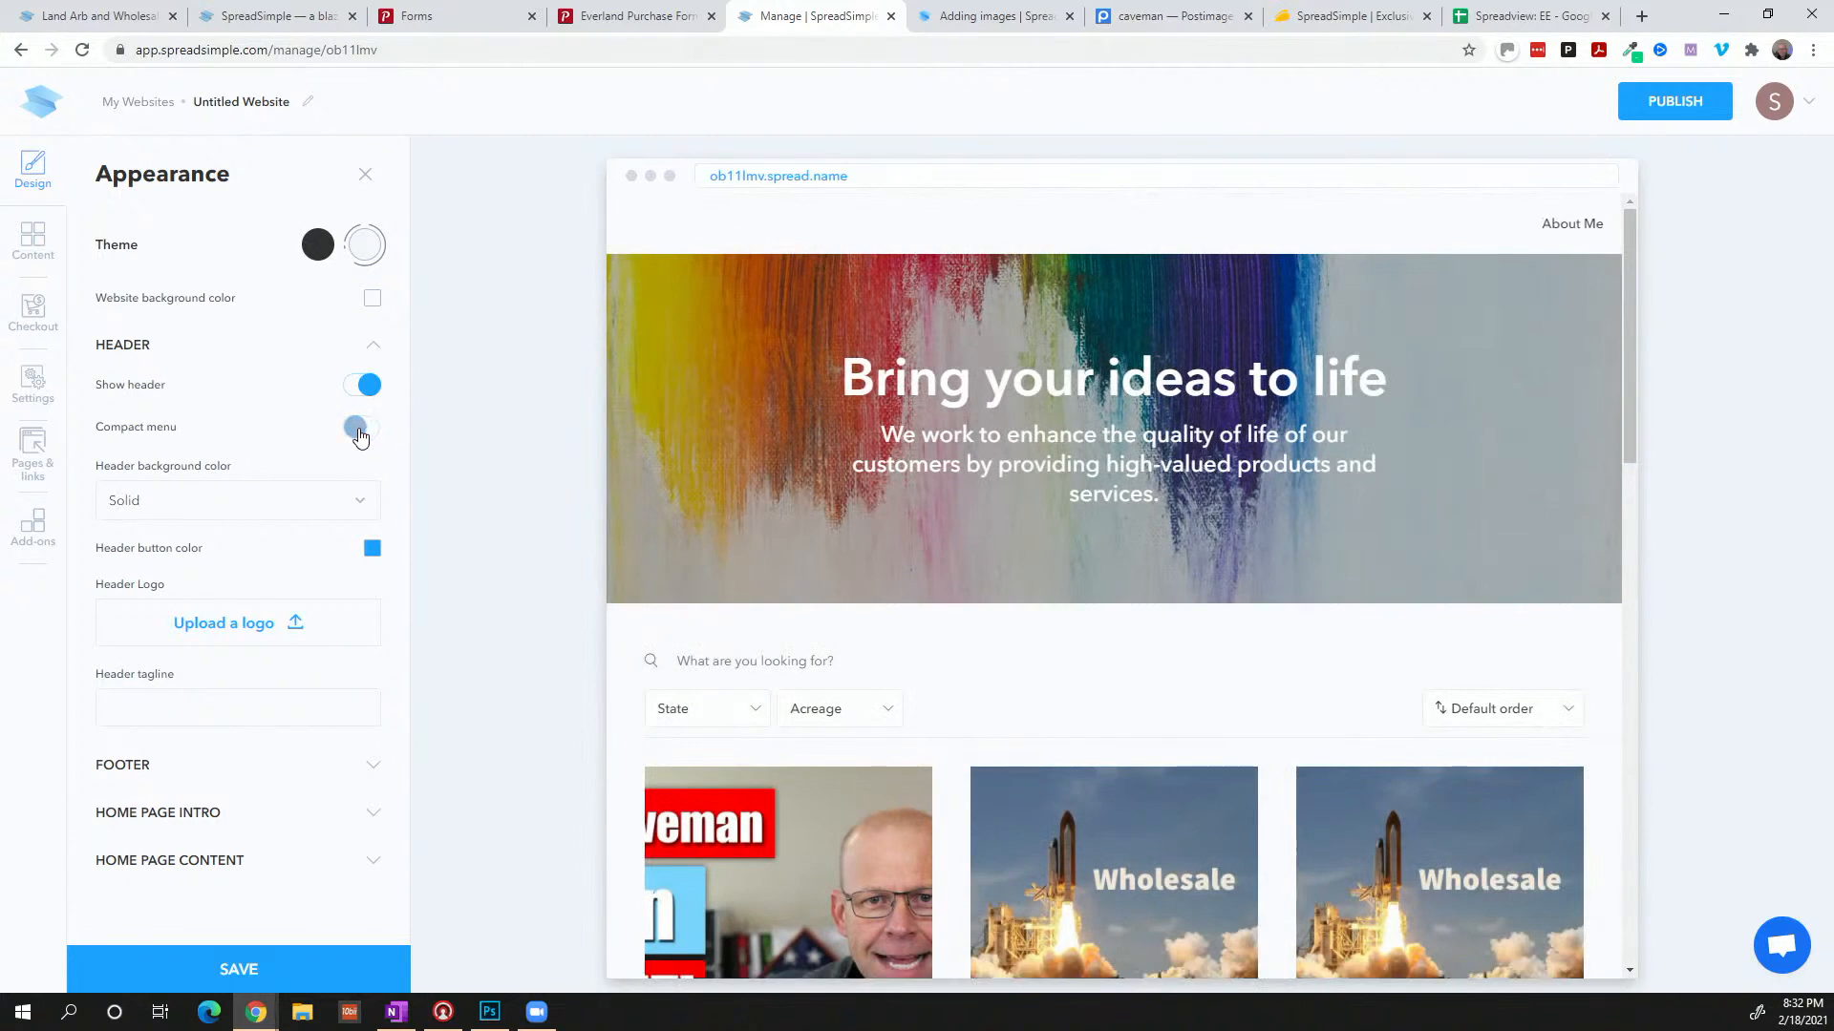
Set the header background color to Transparent and try the footer option, leaving the footer hidden
{"action": "left_click", "coordinate": [165, 514]}
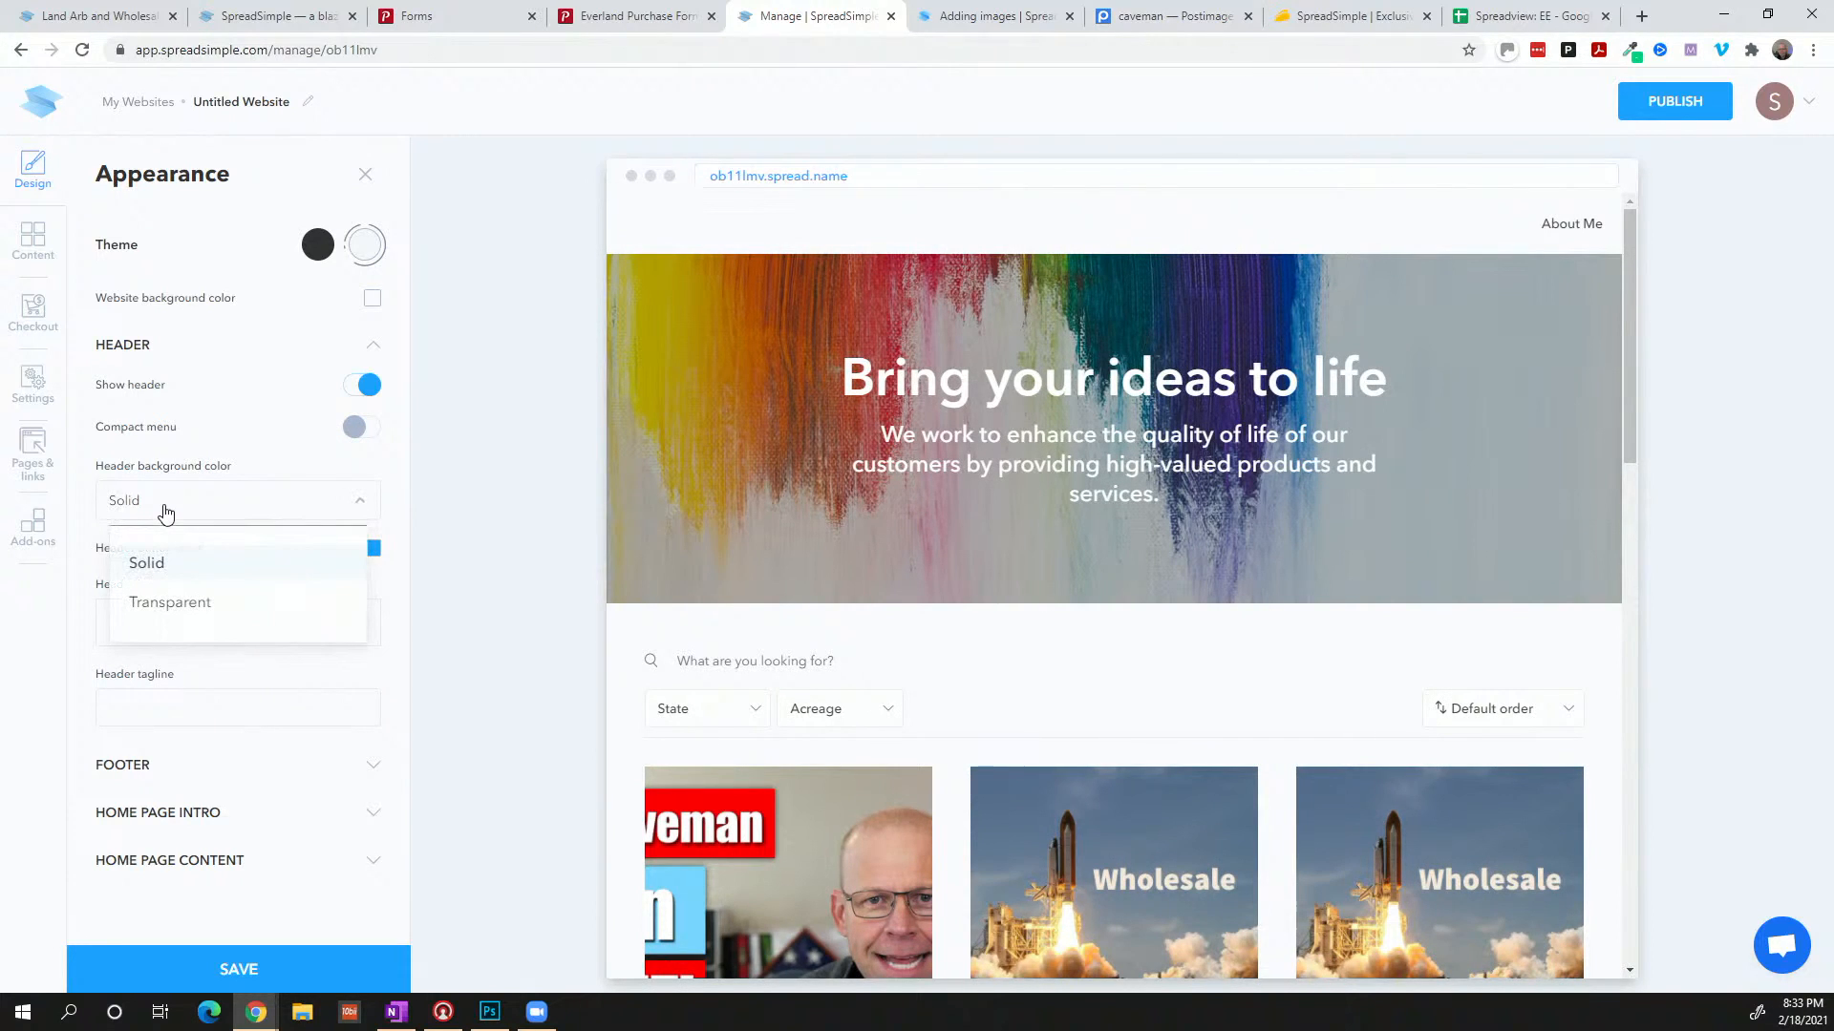
{"action": "left_click", "coordinate": [164, 605]}
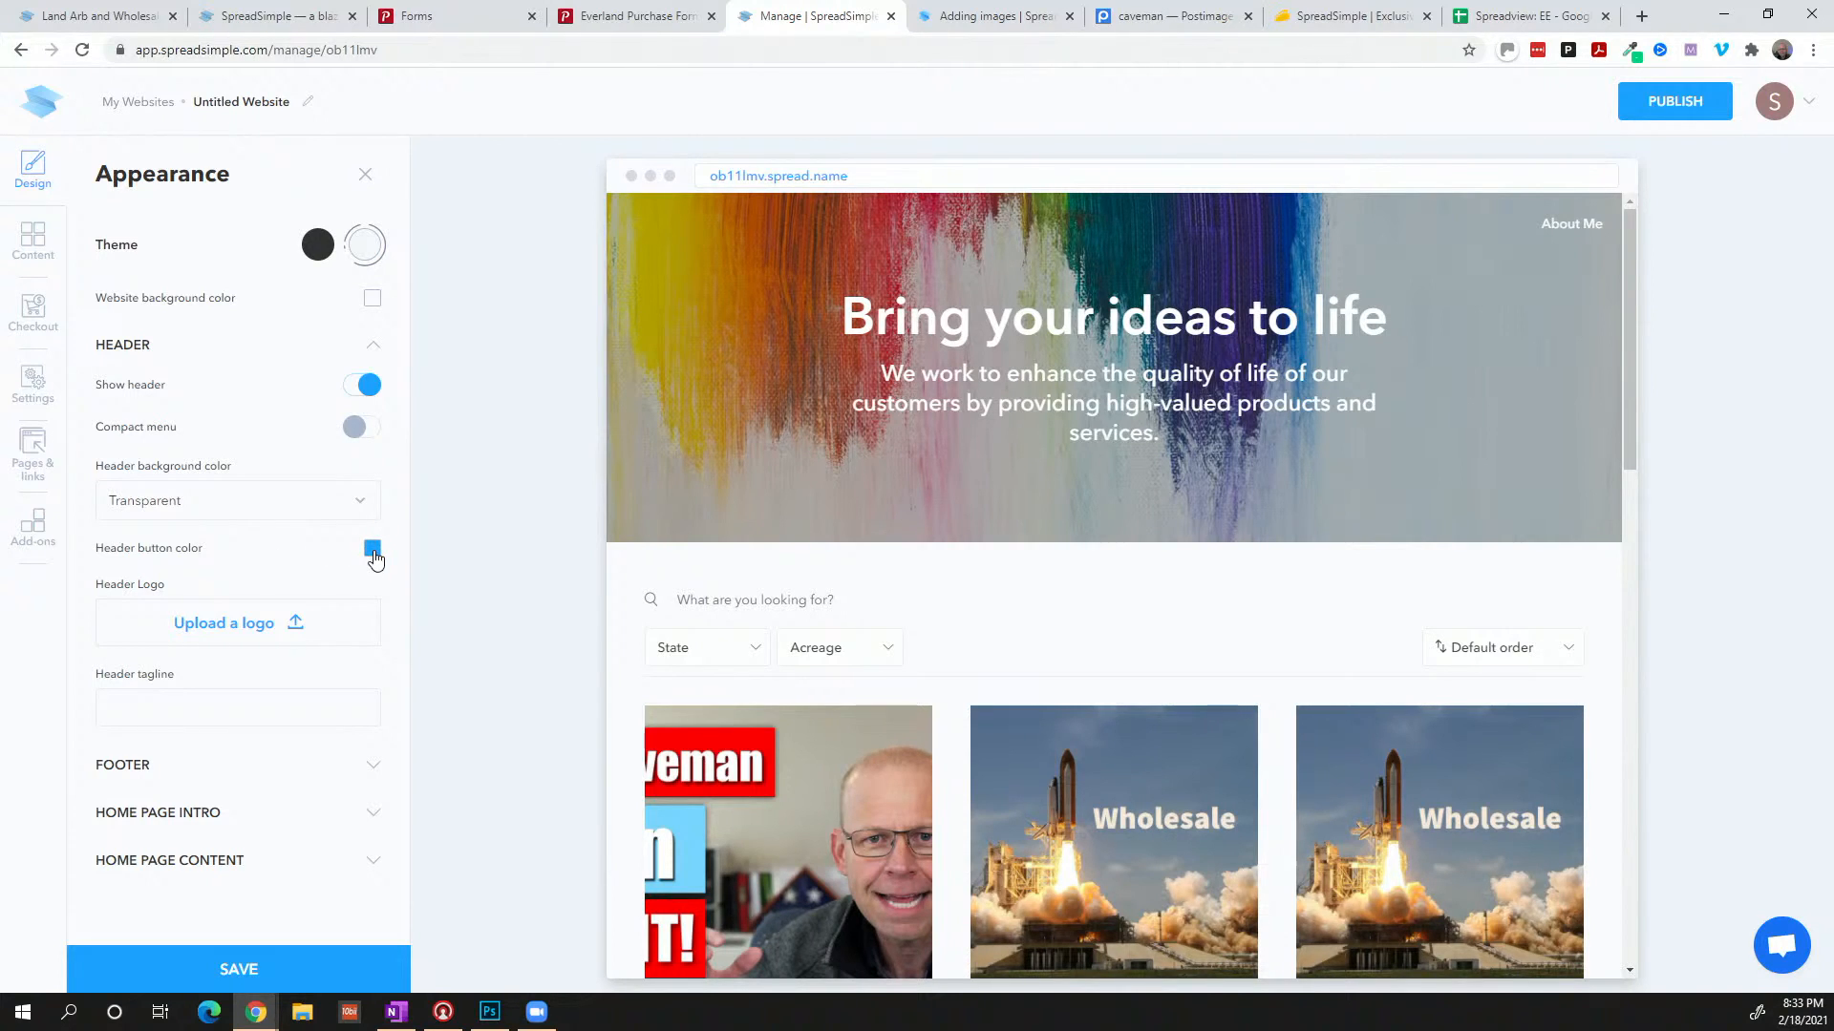
{"action": "left_click", "coordinate": [174, 767]}
{"action": "left_click", "coordinate": [363, 809]}
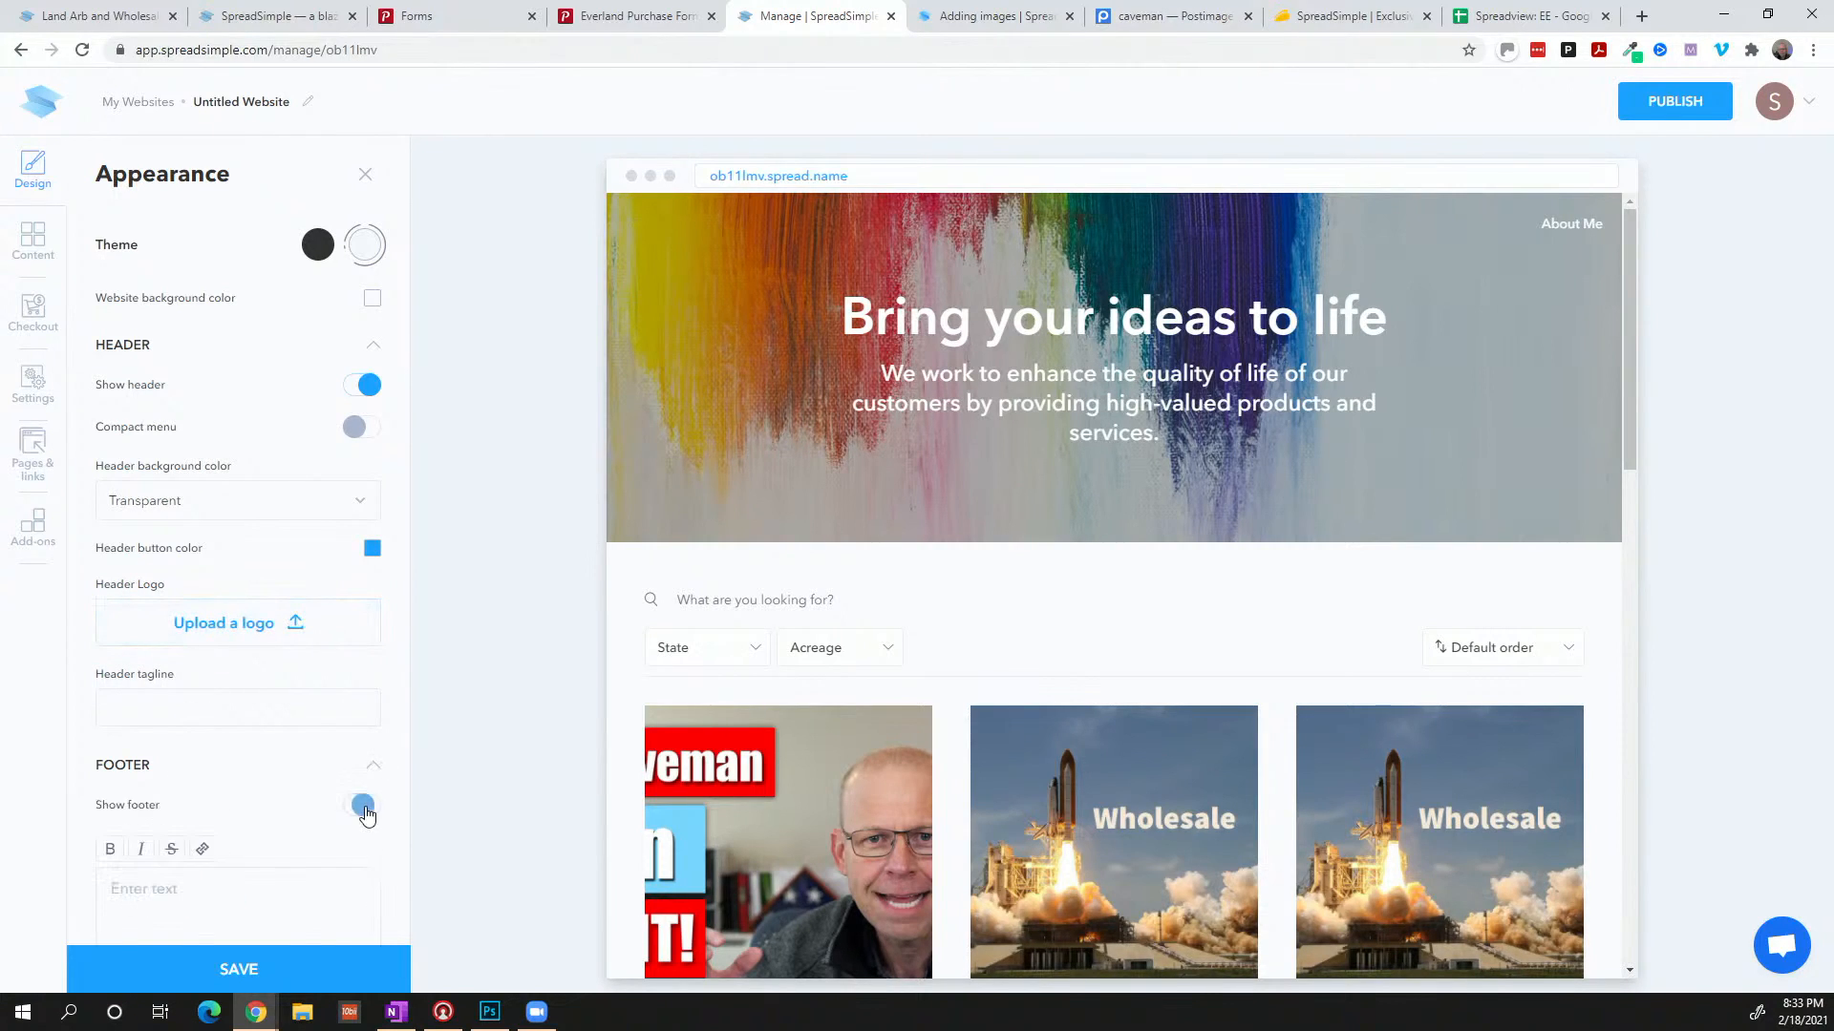
{"action": "left_click", "coordinate": [364, 809]}
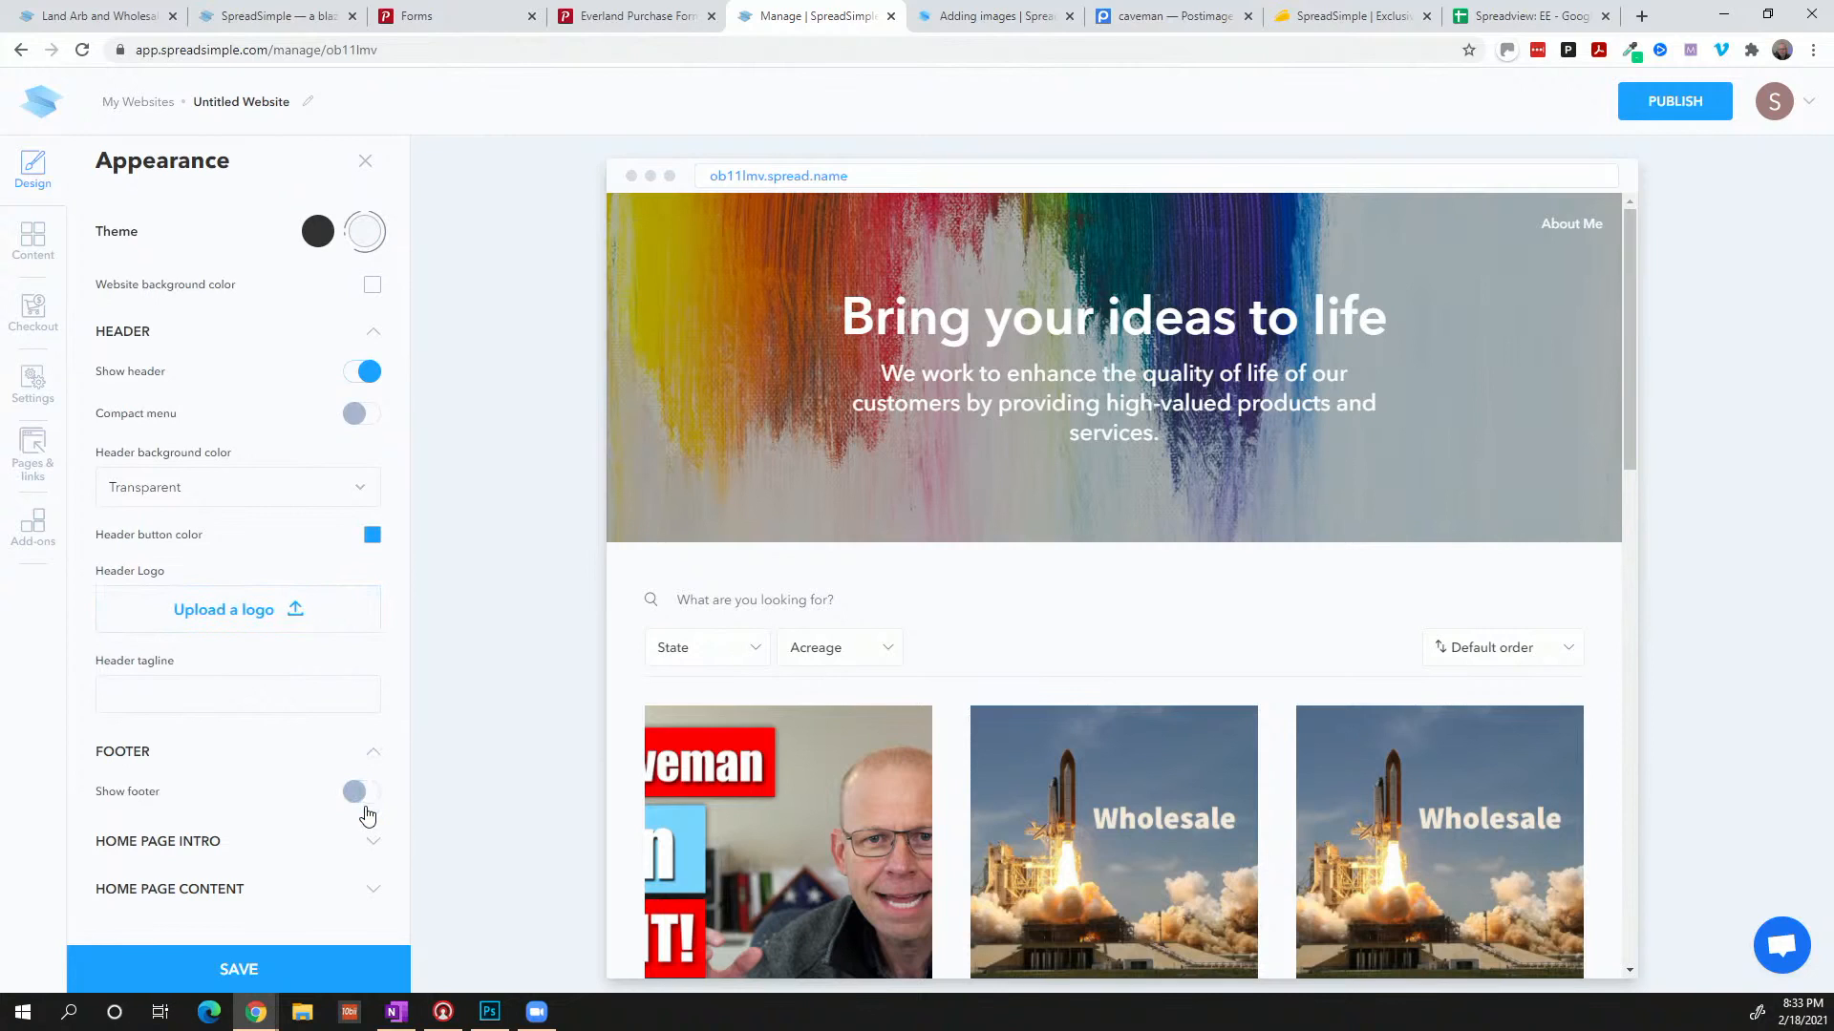
Set the home page intro title to "Buy Land!" and its subtitle to "Because it's Great!"
{"action": "left_click", "coordinate": [238, 840]}
{"action": "scroll", "coordinate": [234, 839], "scroll_direction": "down", "scroll_amount": 2}
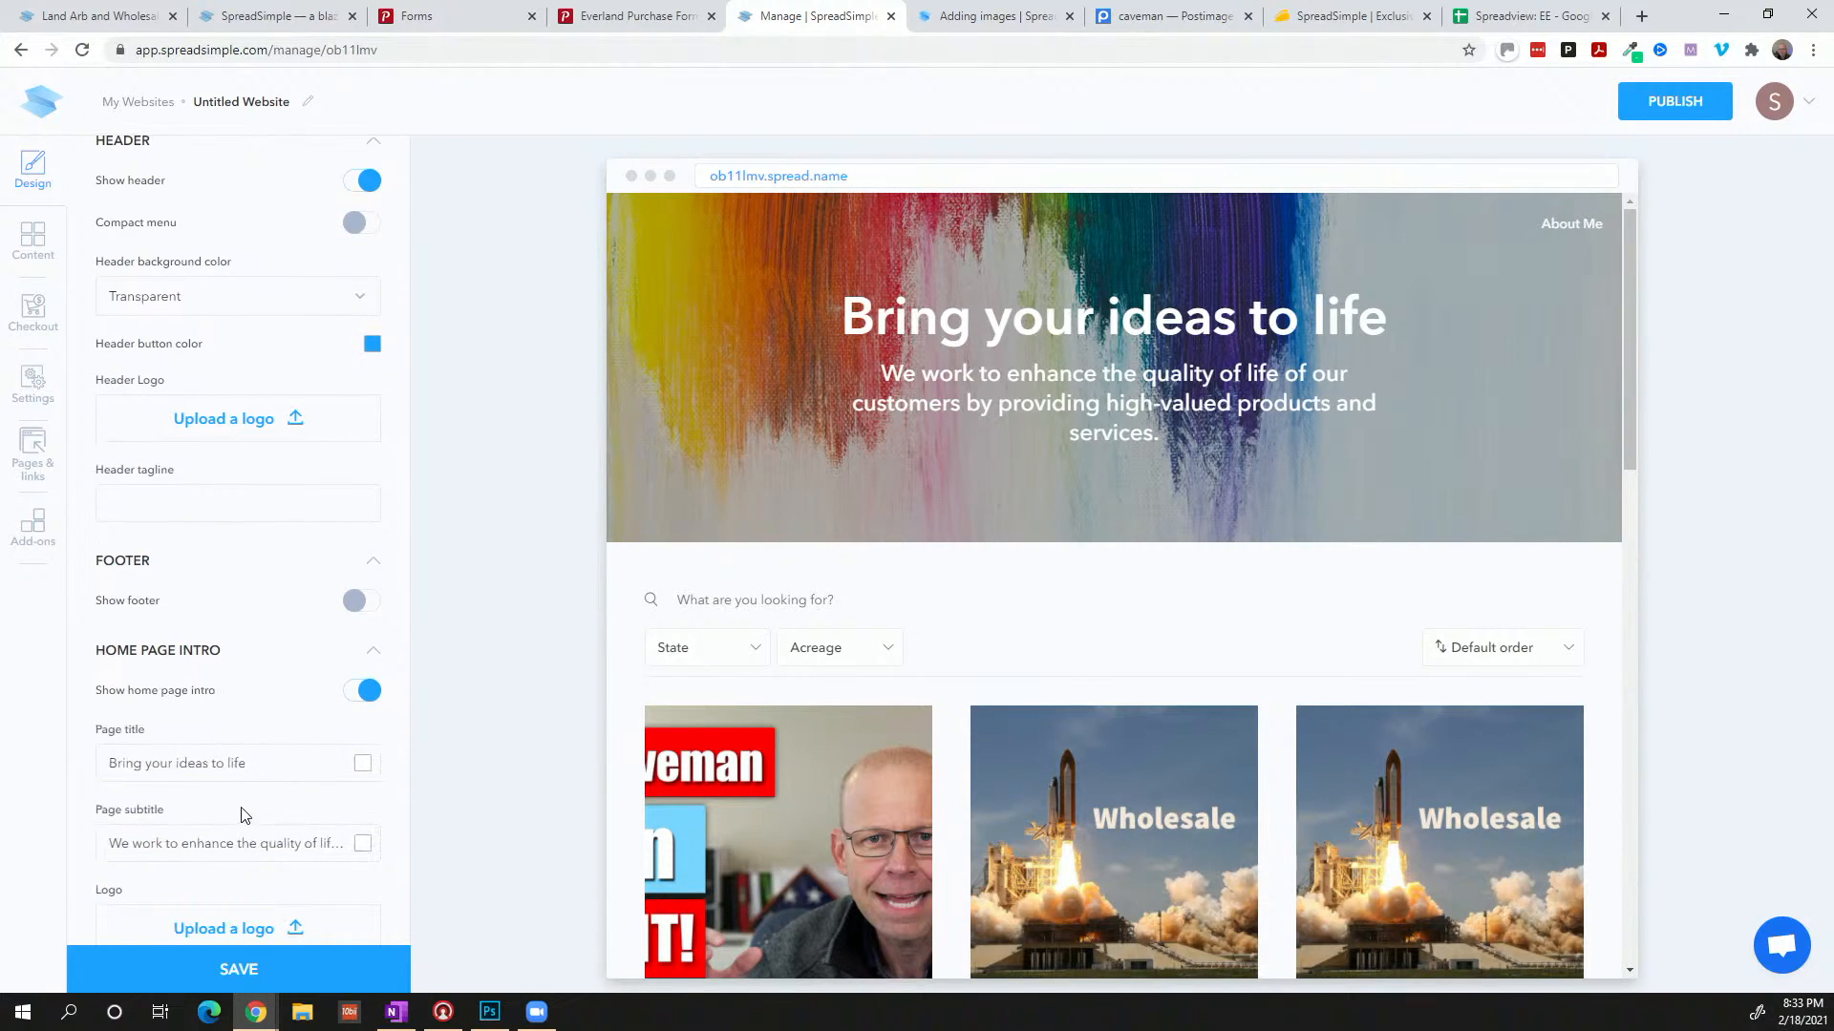
{"action": "left_click_drag", "start_coordinate": [271, 763], "coordinate": [104, 762]}
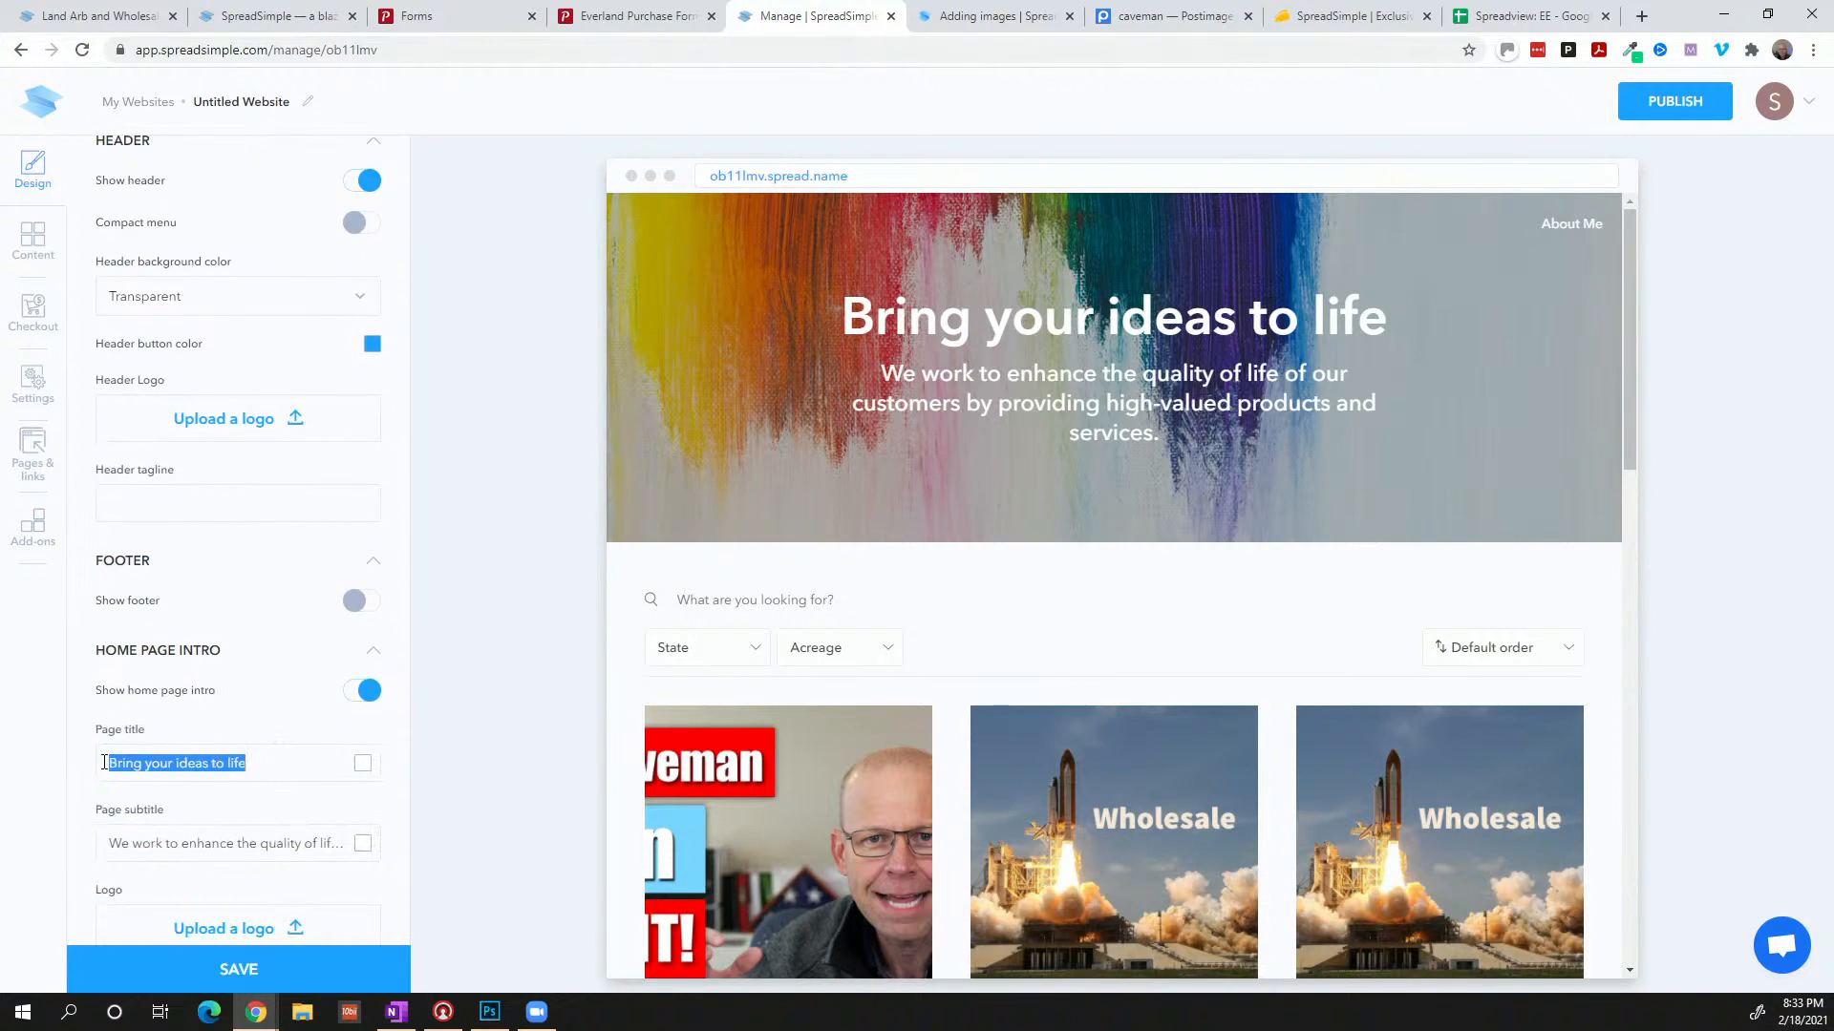
{"action": "type", "text": "Buy La"}
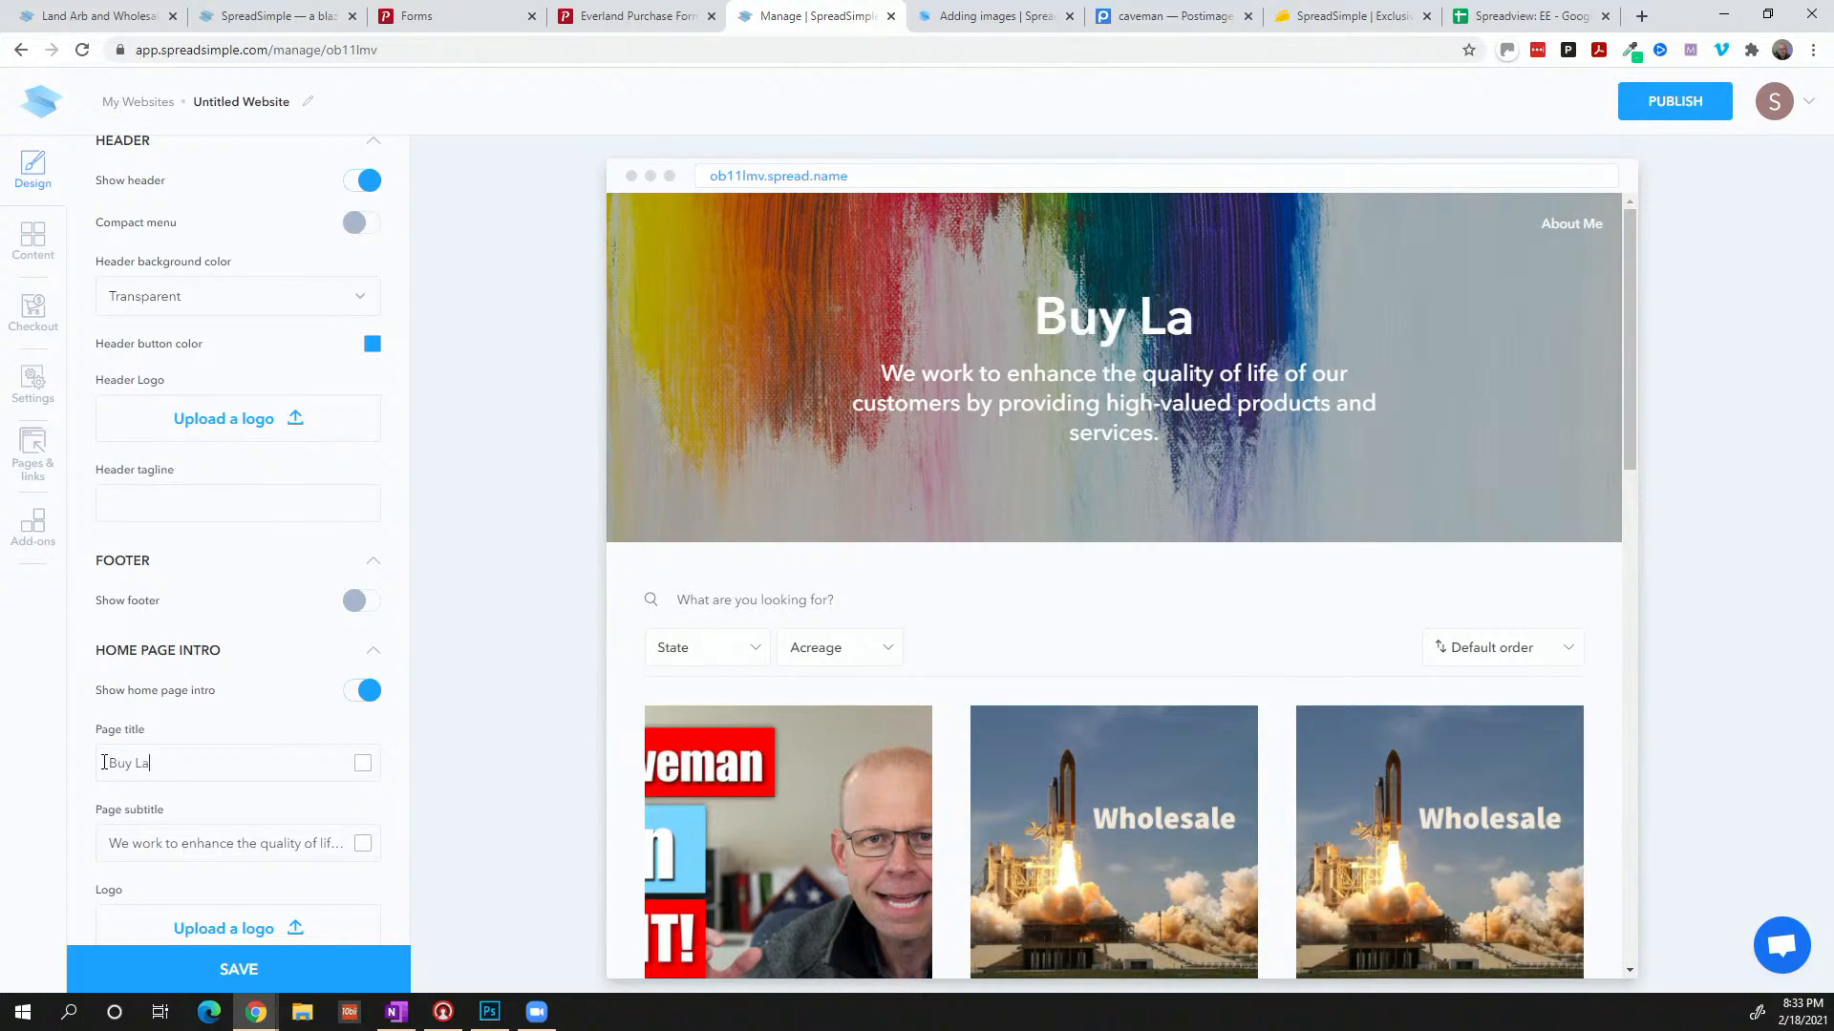
{"action": "type", "text": "nd!"}
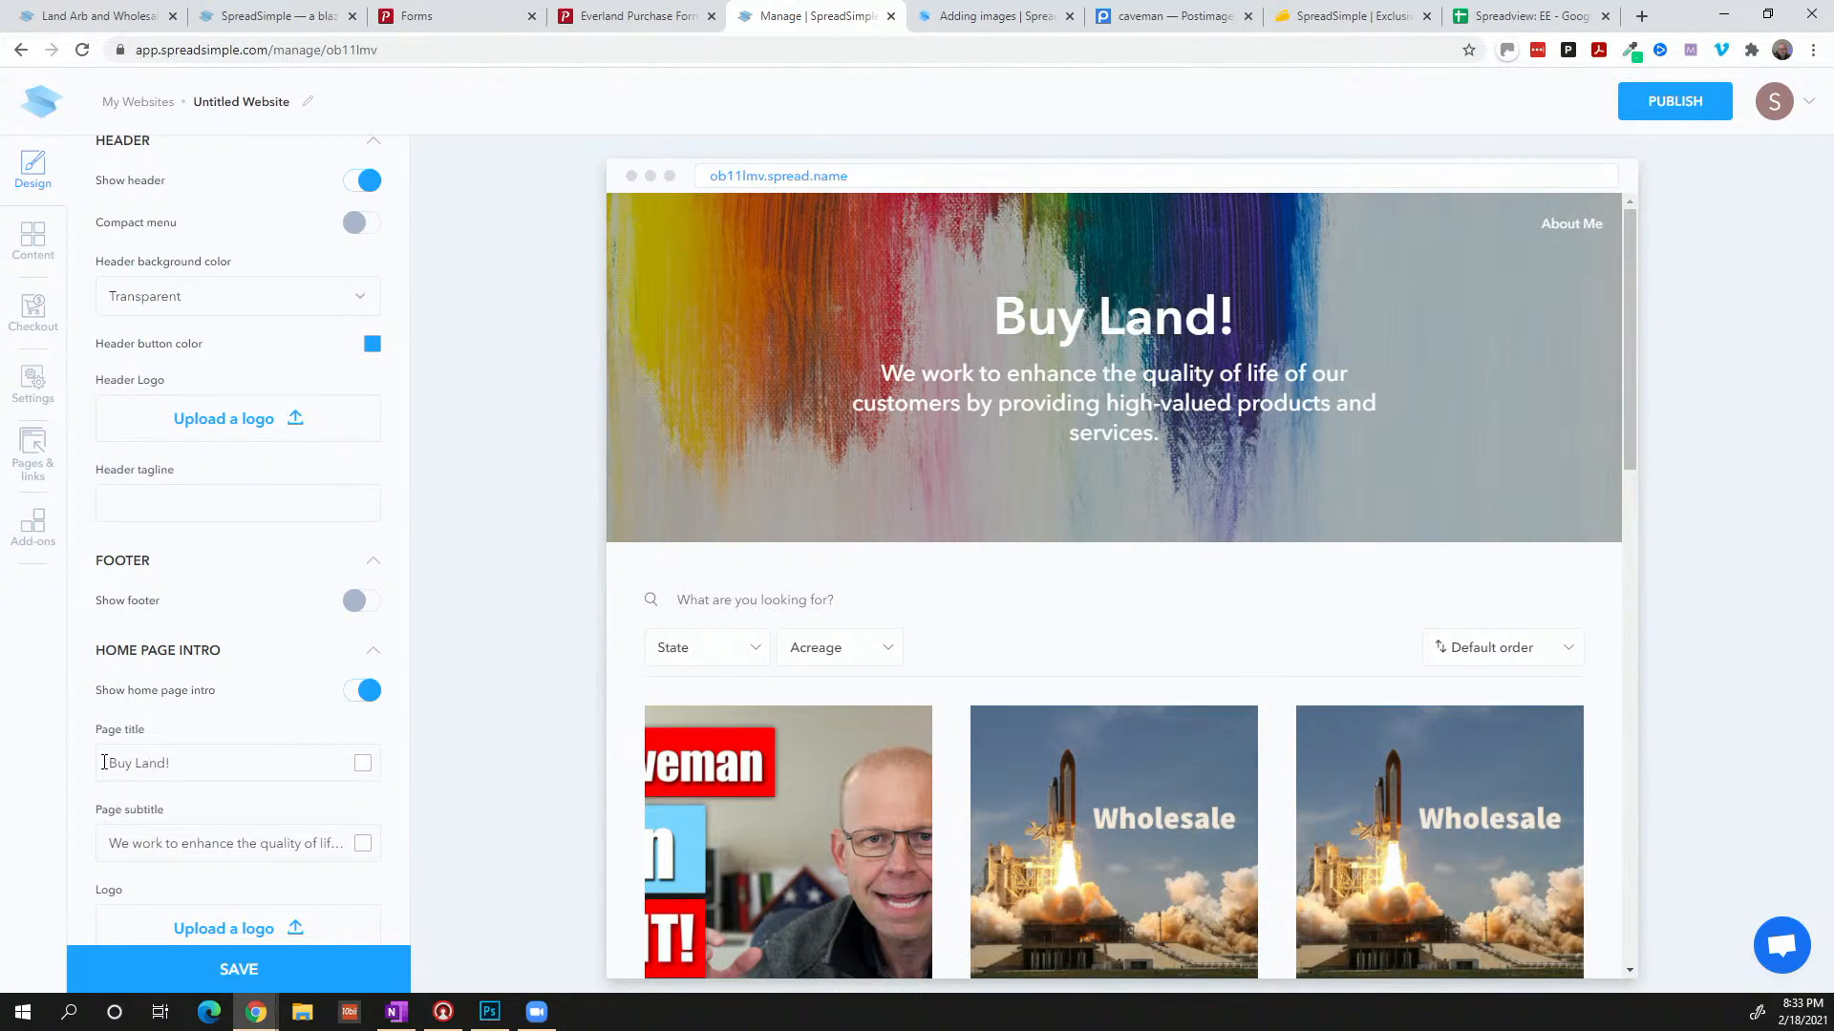
{"action": "scroll", "coordinate": [104, 761], "scroll_direction": "down", "scroll_amount": 1}
{"action": "left_click_drag", "start_coordinate": [108, 748], "coordinate": [402, 751]}
{"action": "type", "text": "Be"}
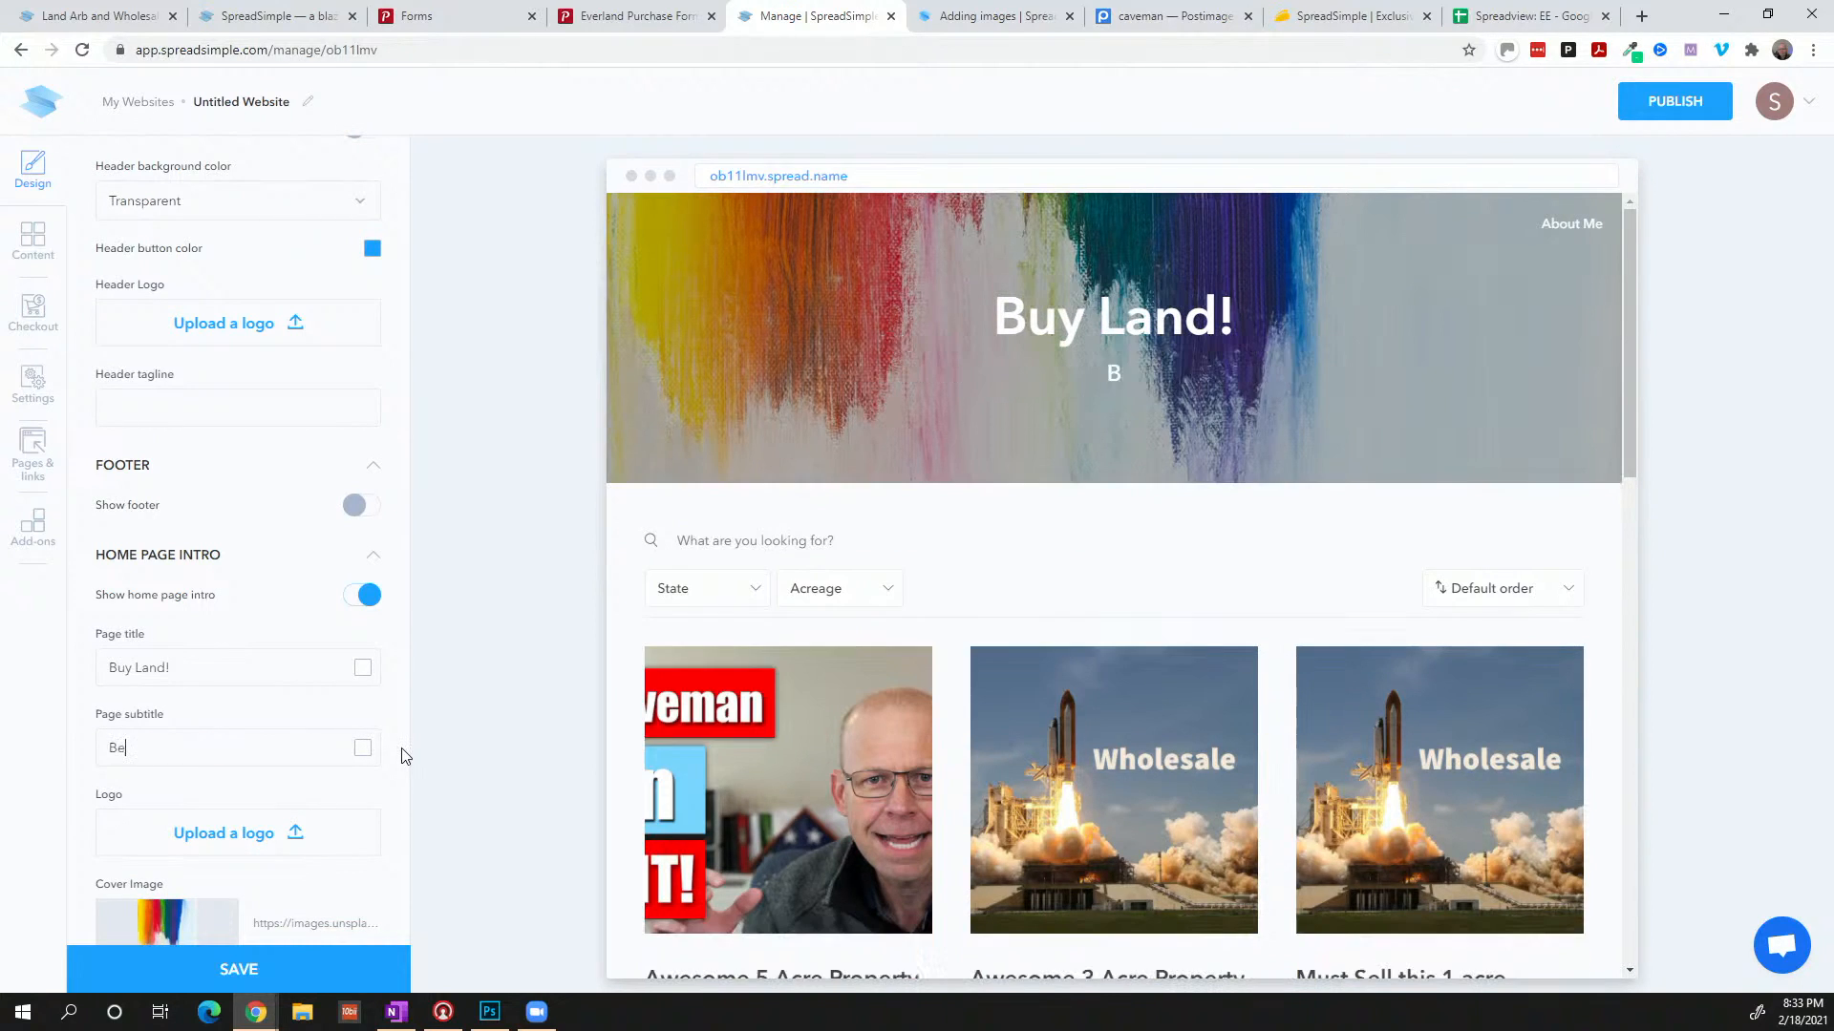
{"action": "type", "text": "cause it 's Great!"}
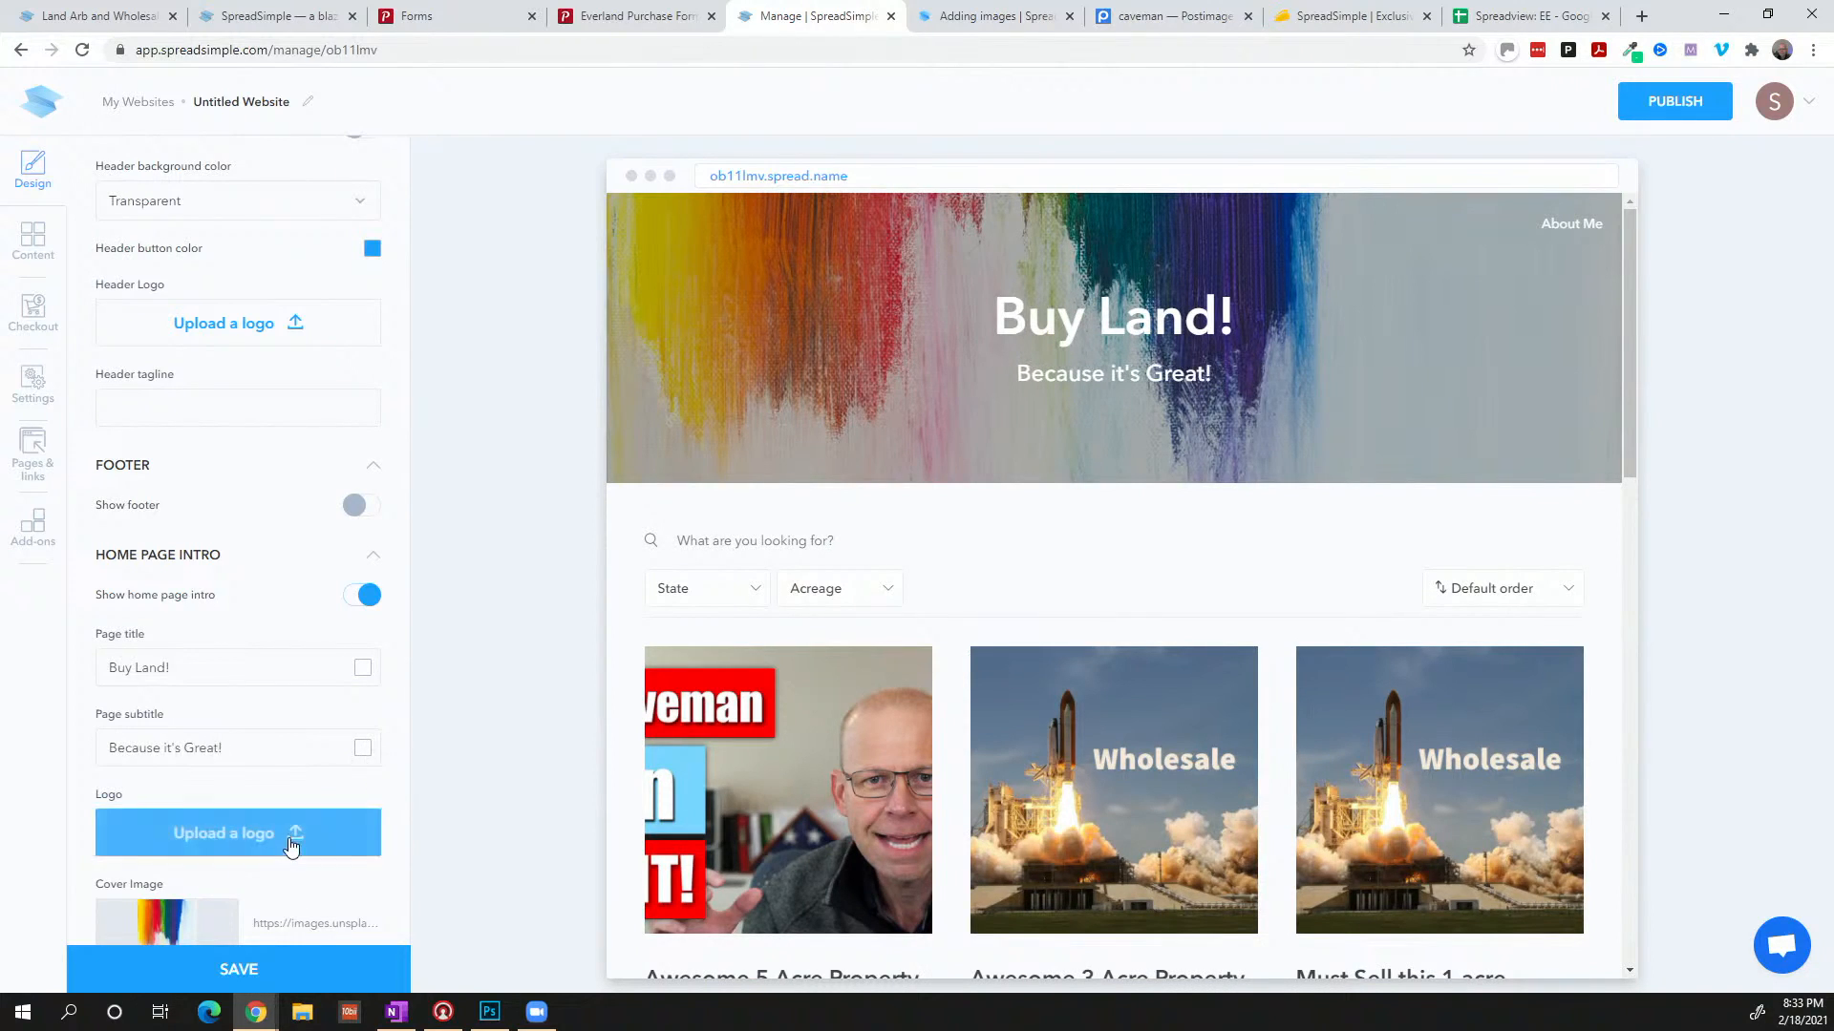
Replace the home page cover image with the green forest photo from an Unsplash search for "land"
{"action": "scroll", "coordinate": [286, 855], "scroll_direction": "down", "scroll_amount": 2}
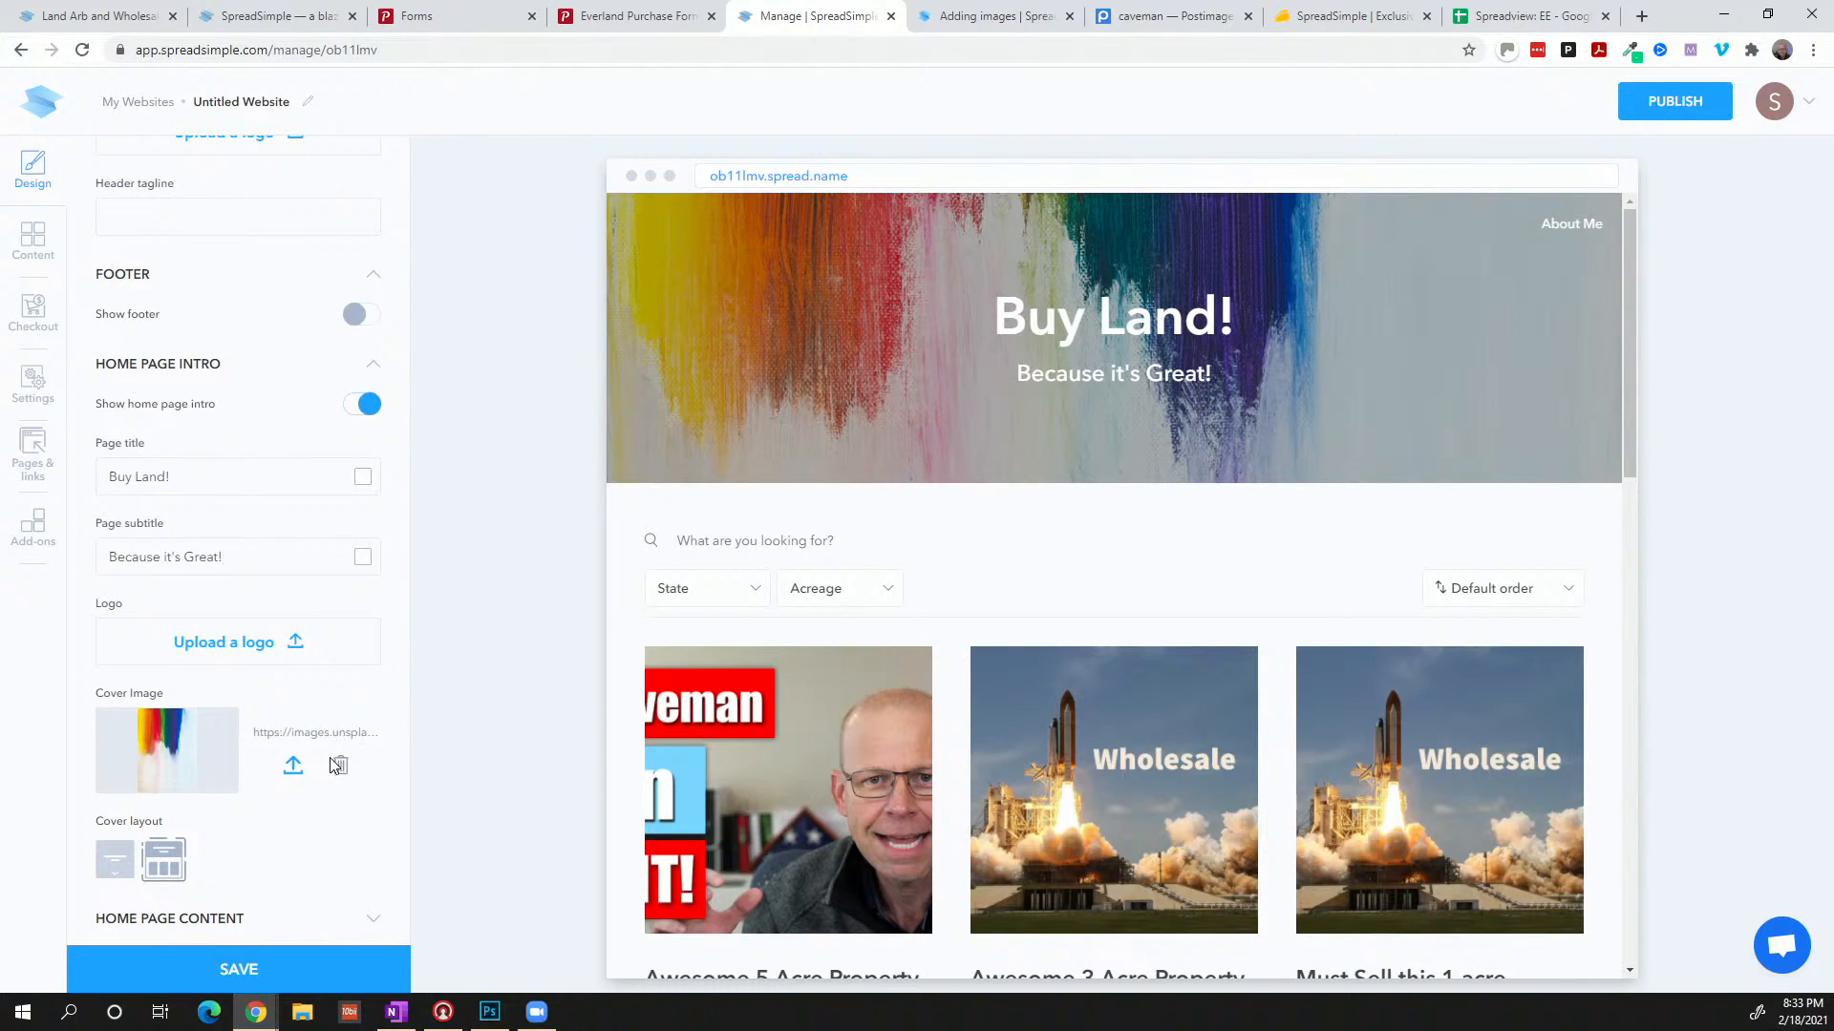
{"action": "left_click", "coordinate": [294, 769]}
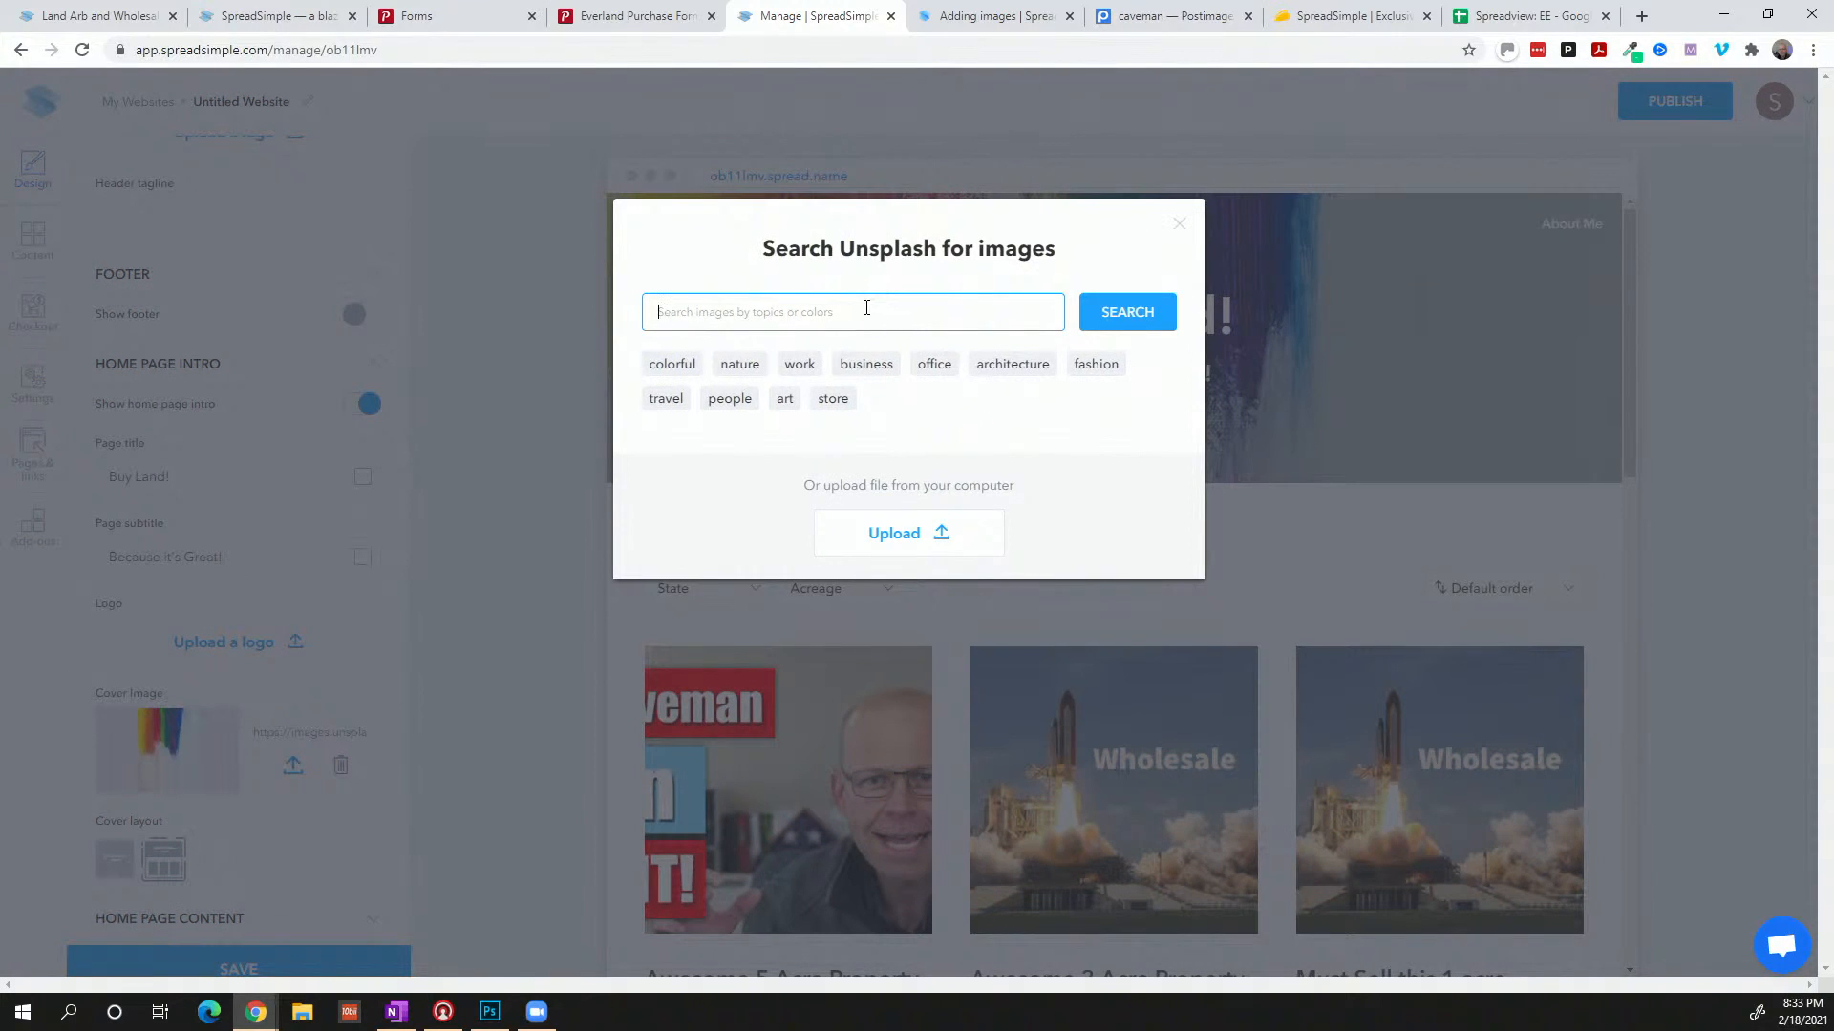
{"action": "type", "text": "land"}
{"action": "key", "text": "Return"}
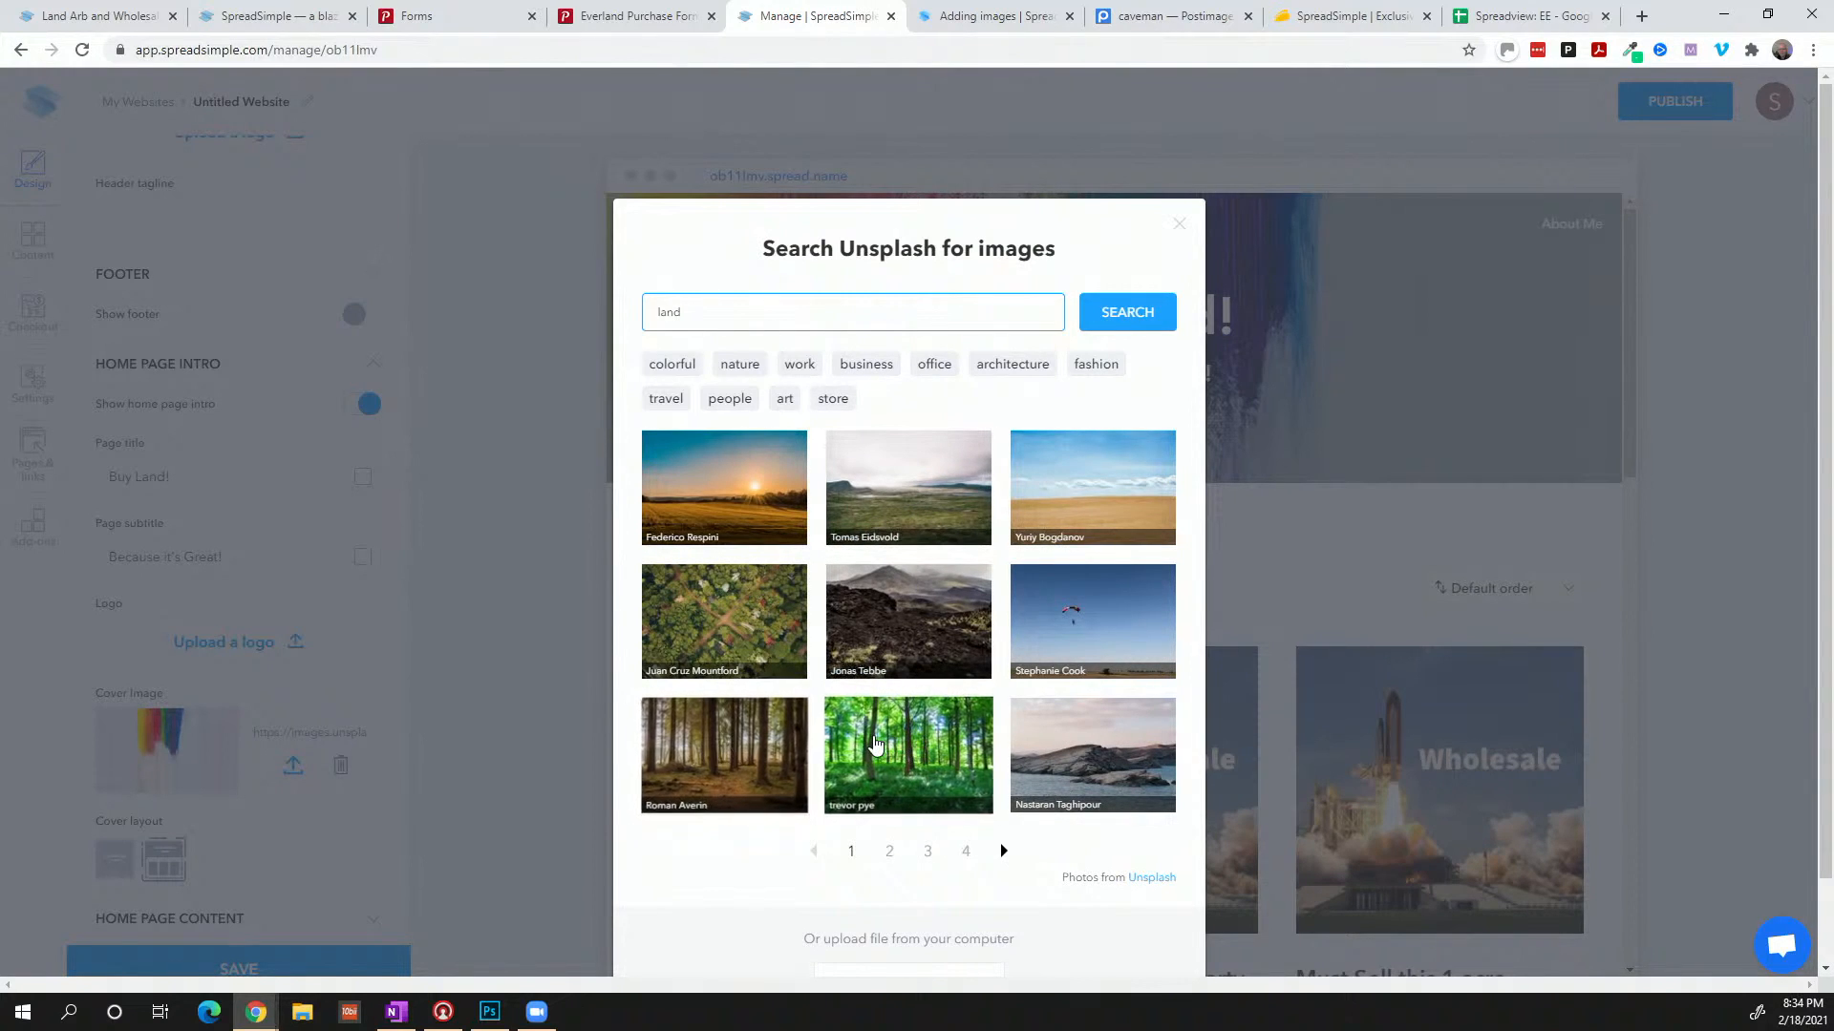
{"action": "left_click", "coordinate": [875, 746]}
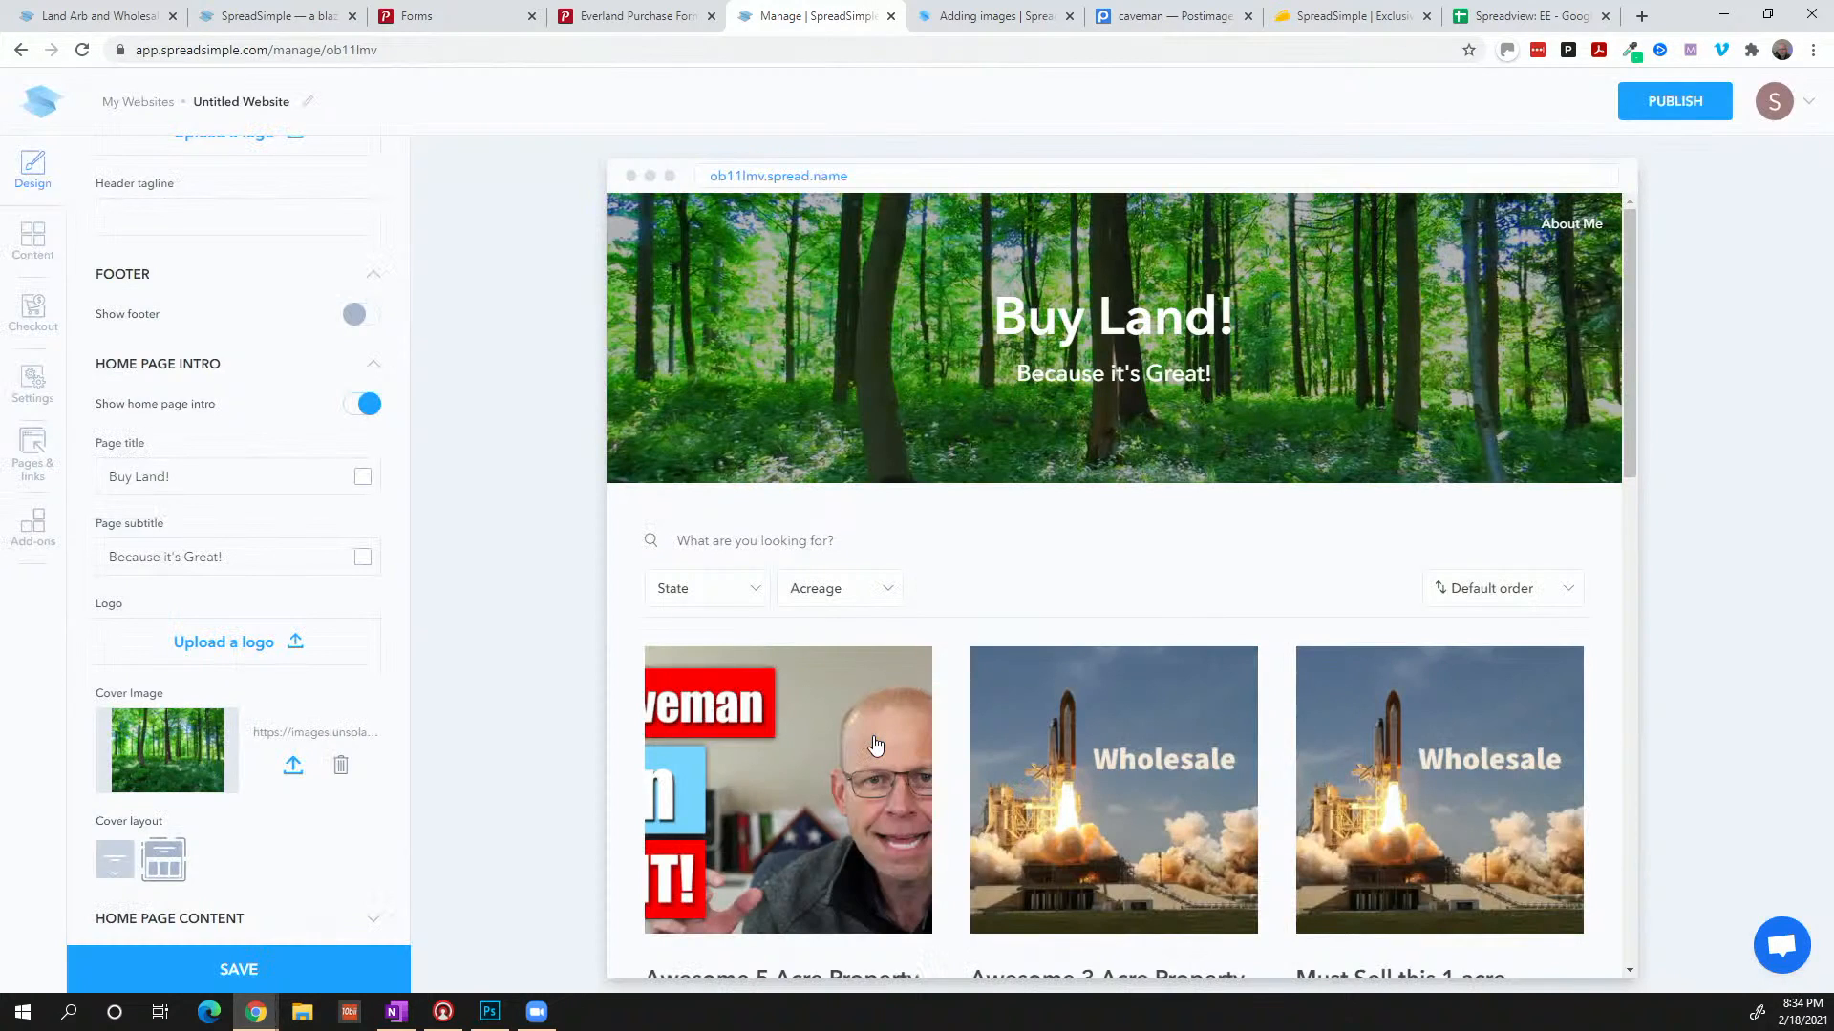
Try the full-height cover layout in the preview and restore the compact cover layout
{"action": "left_click", "coordinate": [113, 860]}
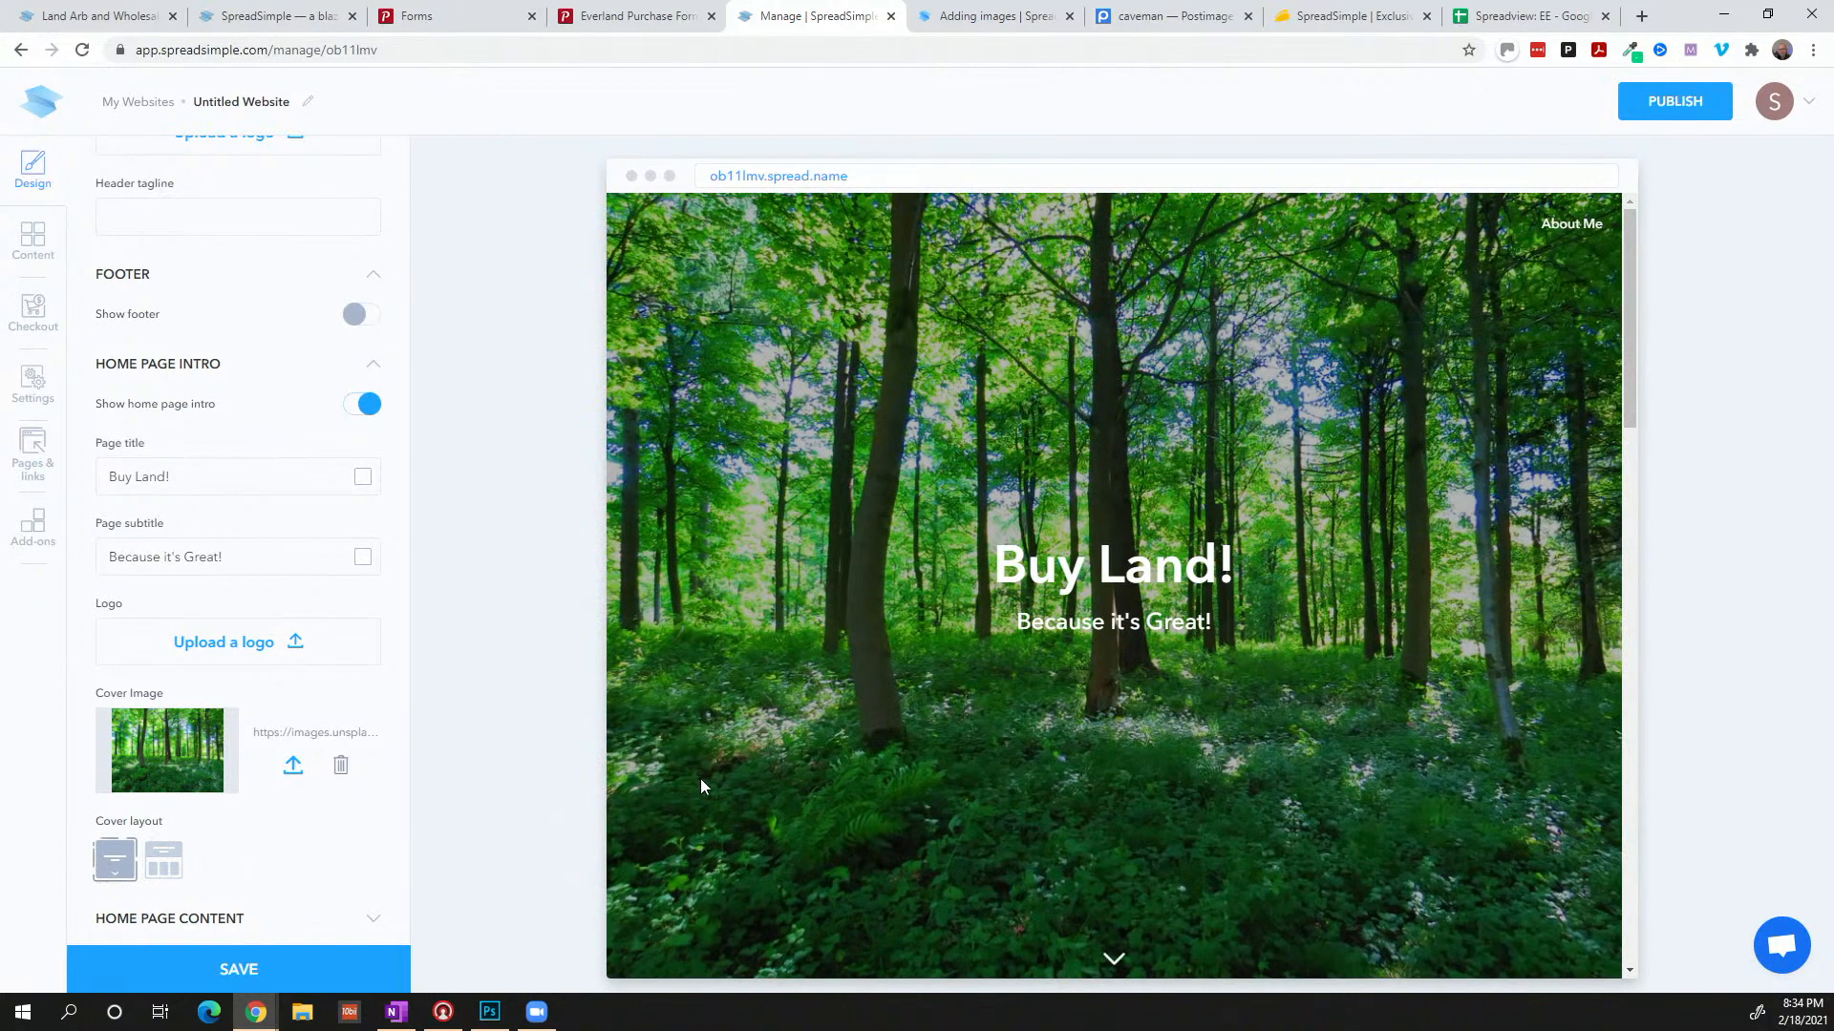
{"action": "scroll", "coordinate": [701, 777], "scroll_direction": "down", "scroll_amount": 2}
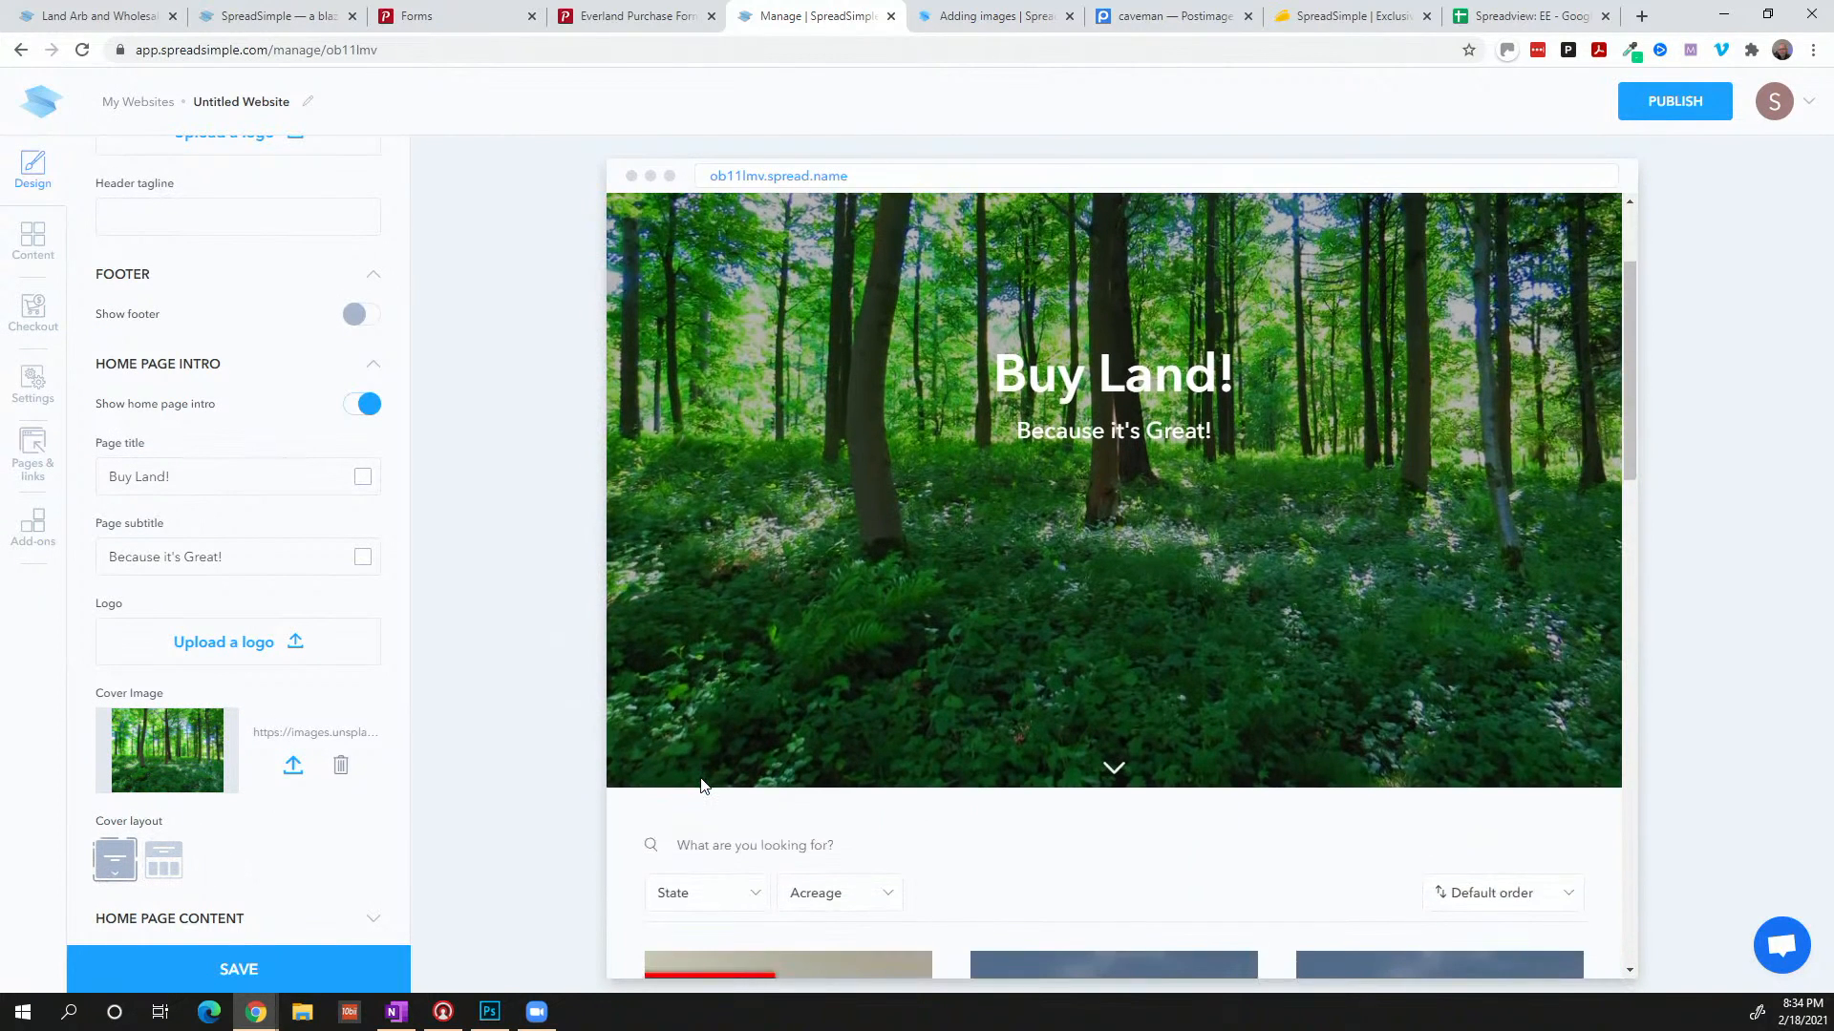
{"action": "scroll", "coordinate": [1125, 770], "scroll_direction": "up", "scroll_amount": 2}
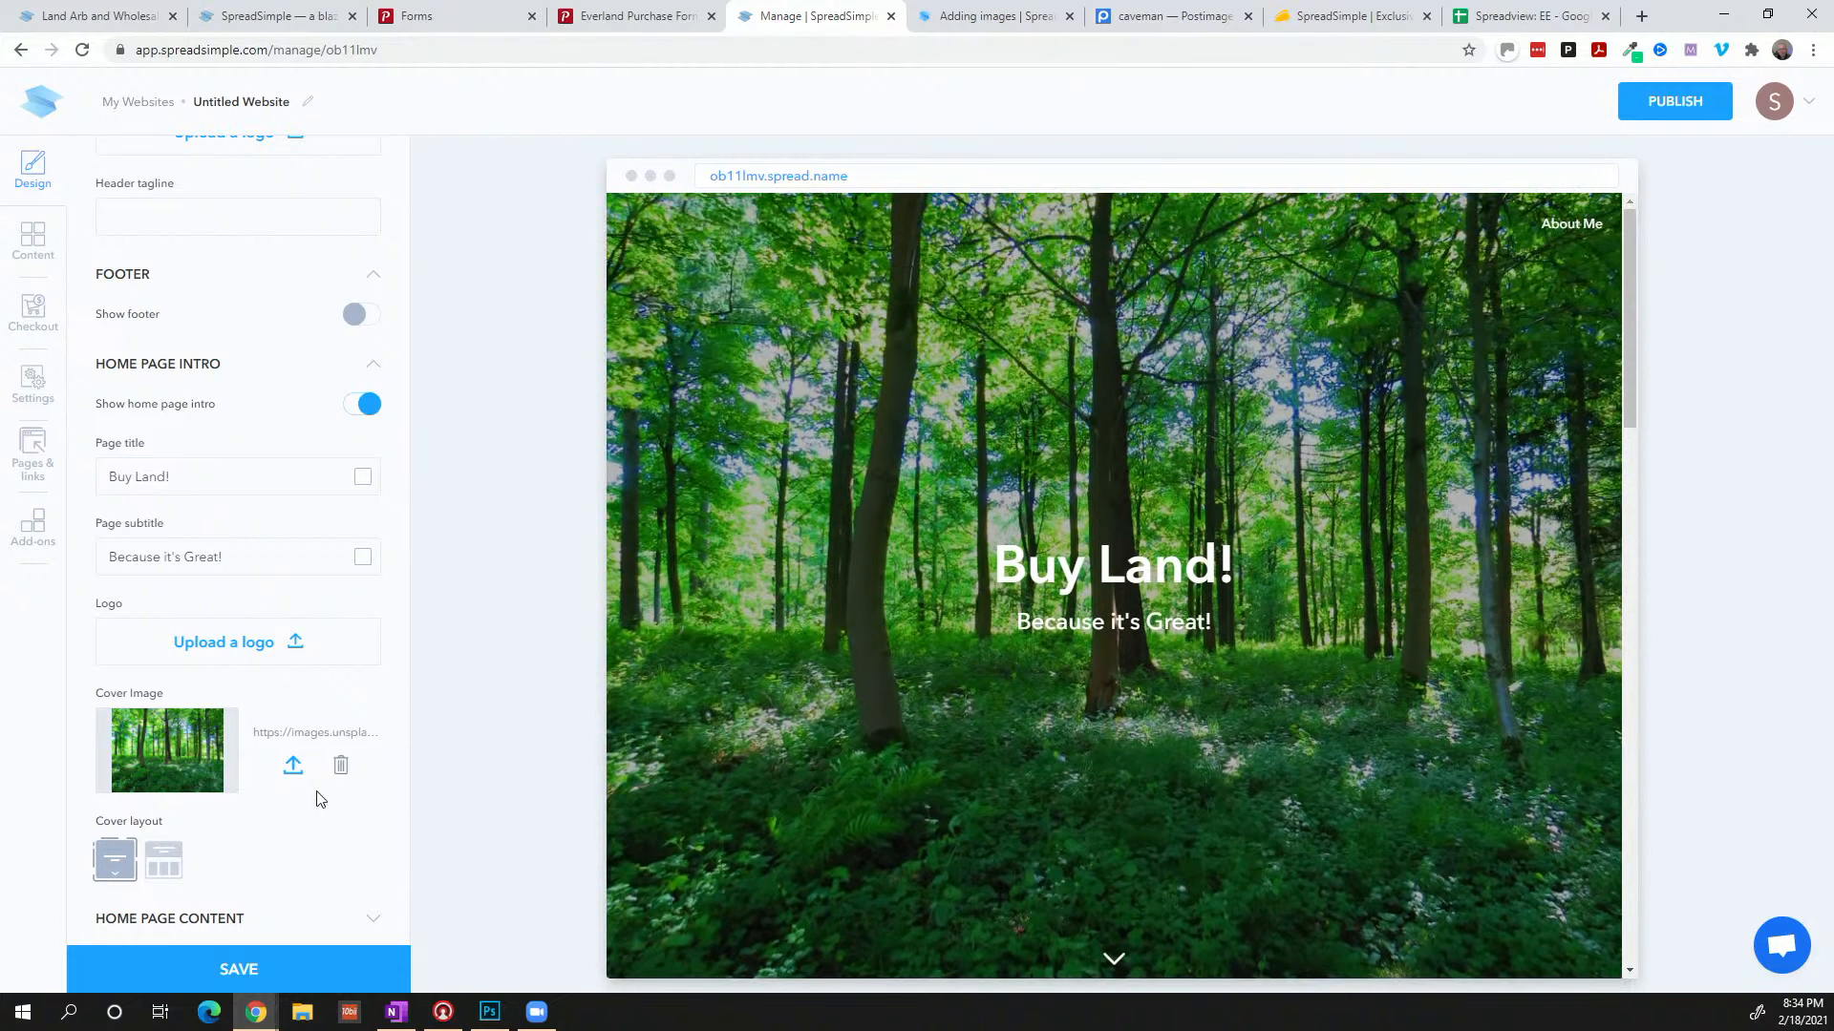
{"action": "left_click", "coordinate": [164, 860]}
Try the home page description with the text "Hellow" and delete that text again
{"action": "scroll", "coordinate": [325, 917], "scroll_direction": "down", "scroll_amount": 1}
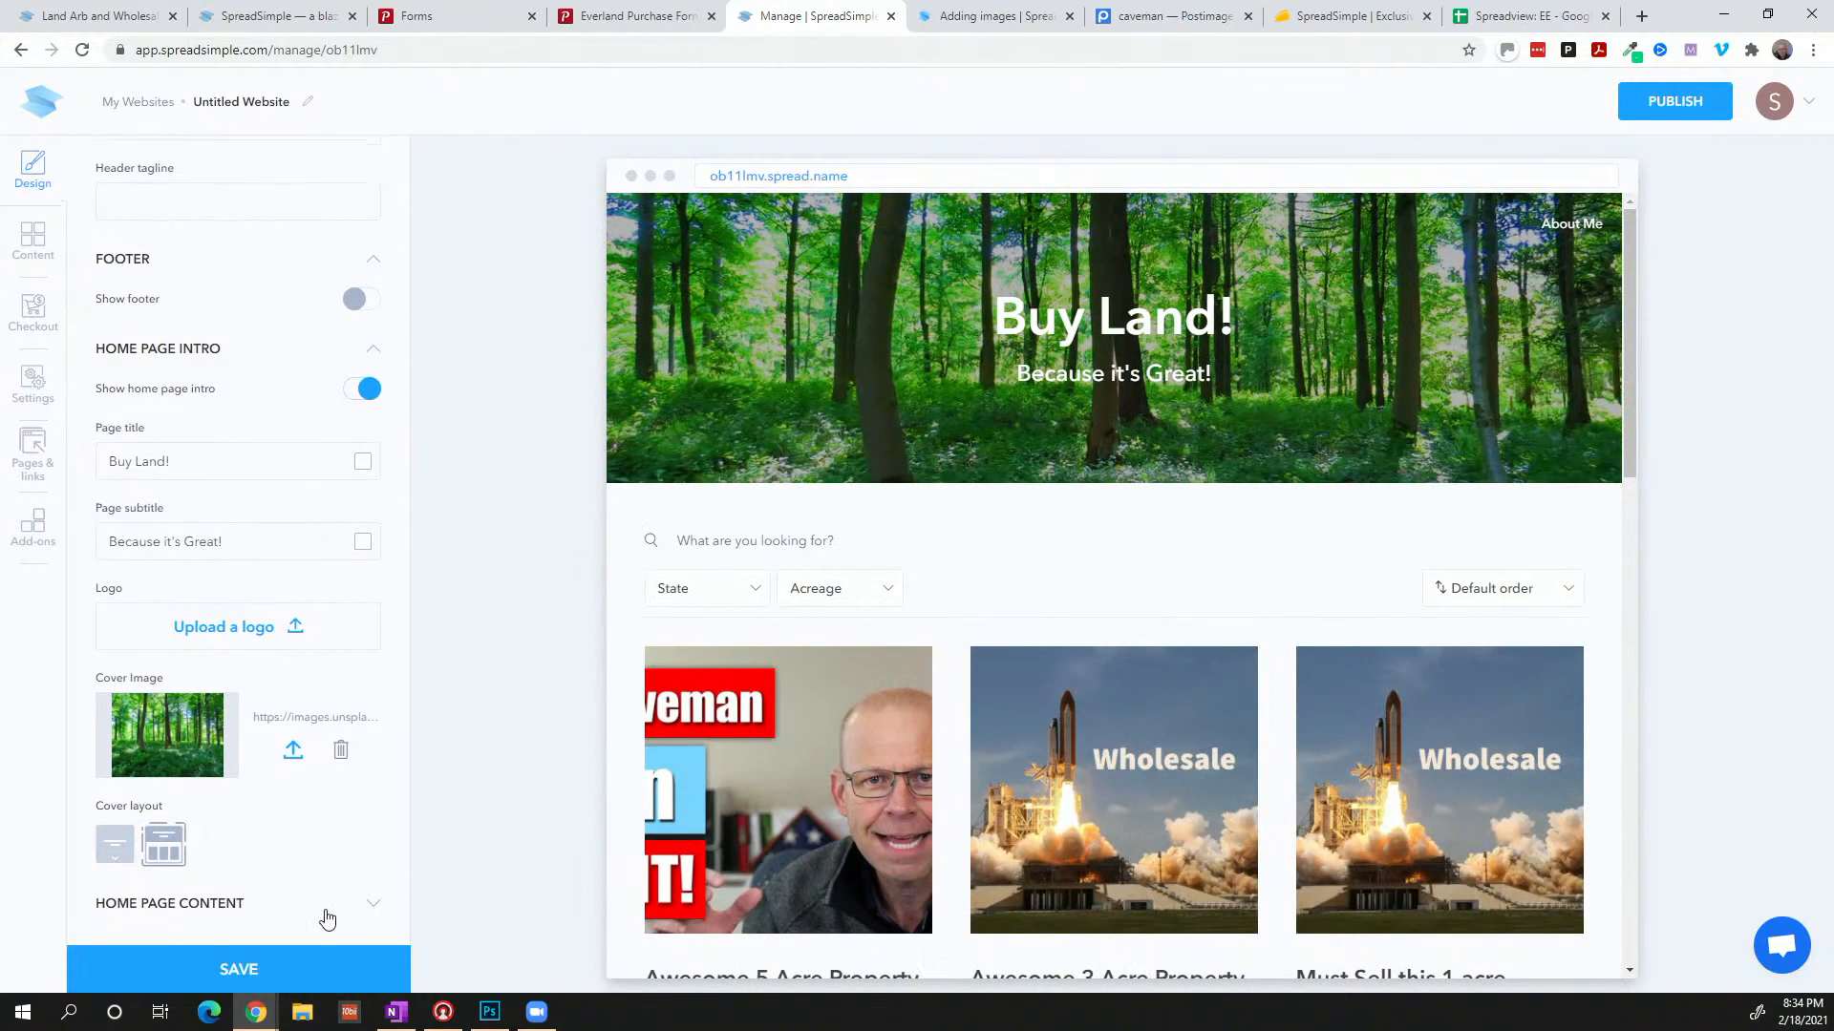
{"action": "left_click", "coordinate": [374, 891]}
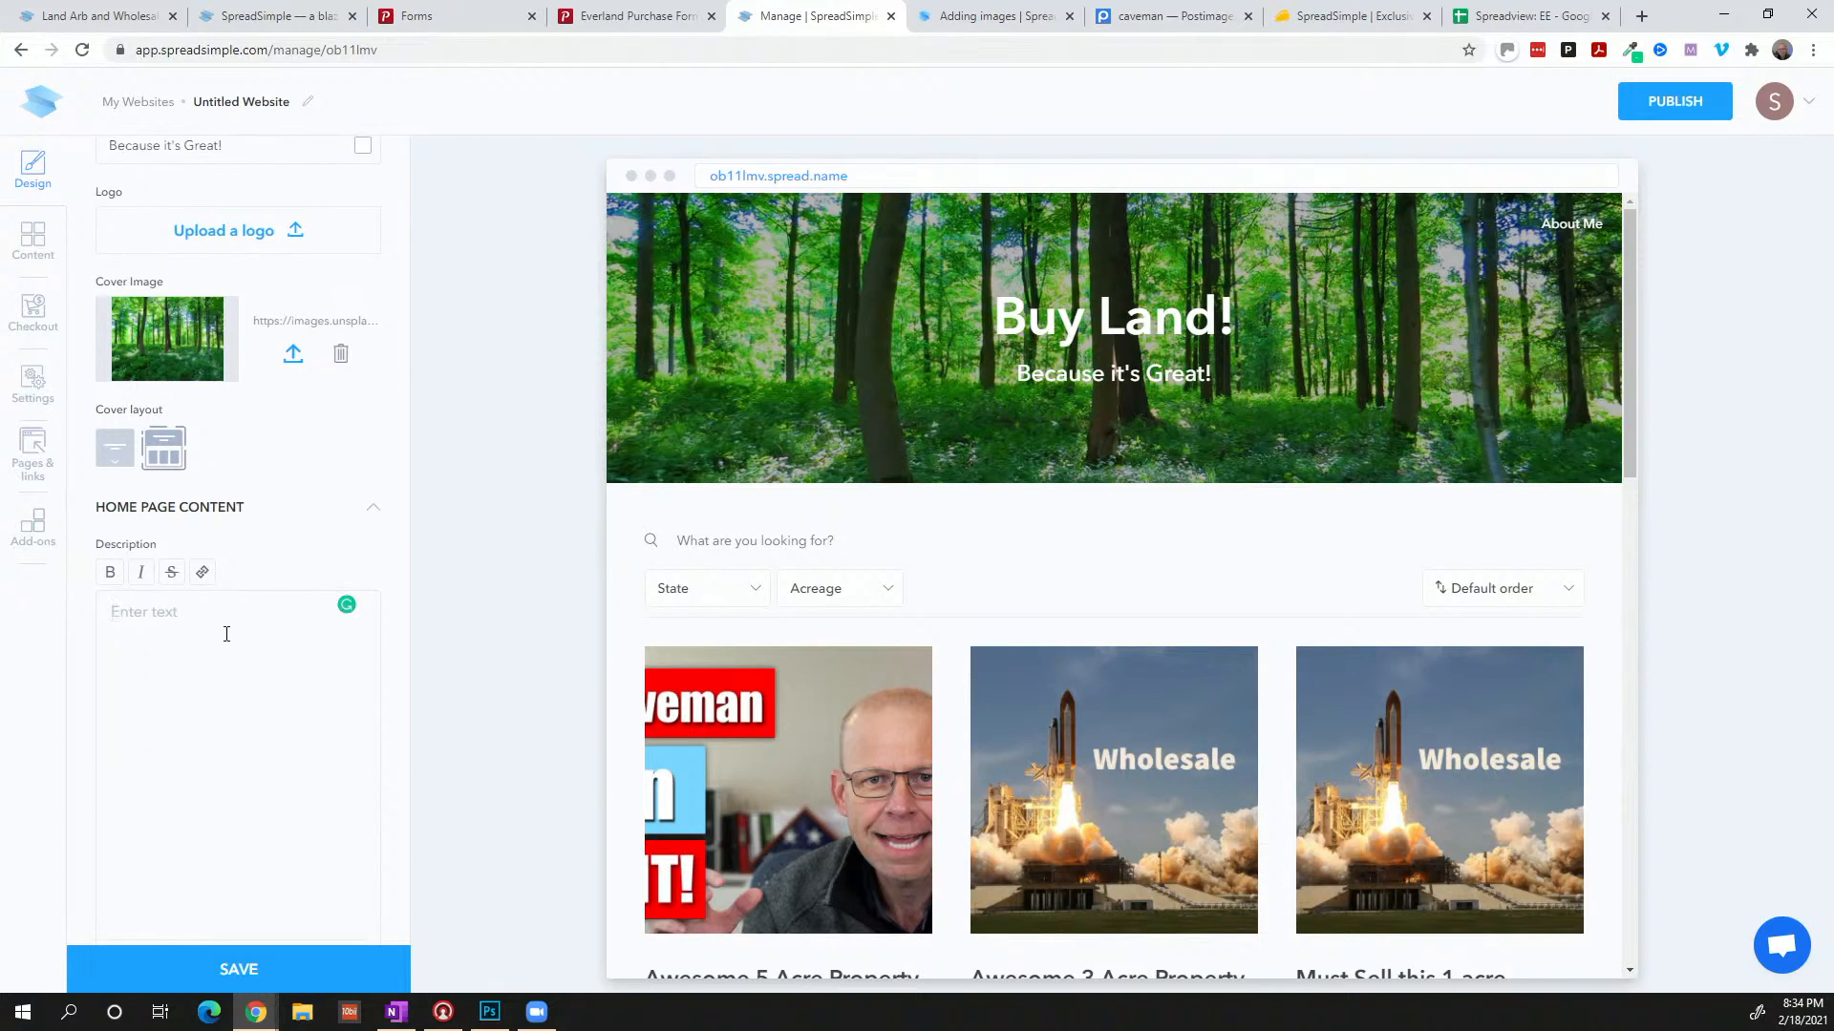
{"action": "type", "text": "Hellow"}
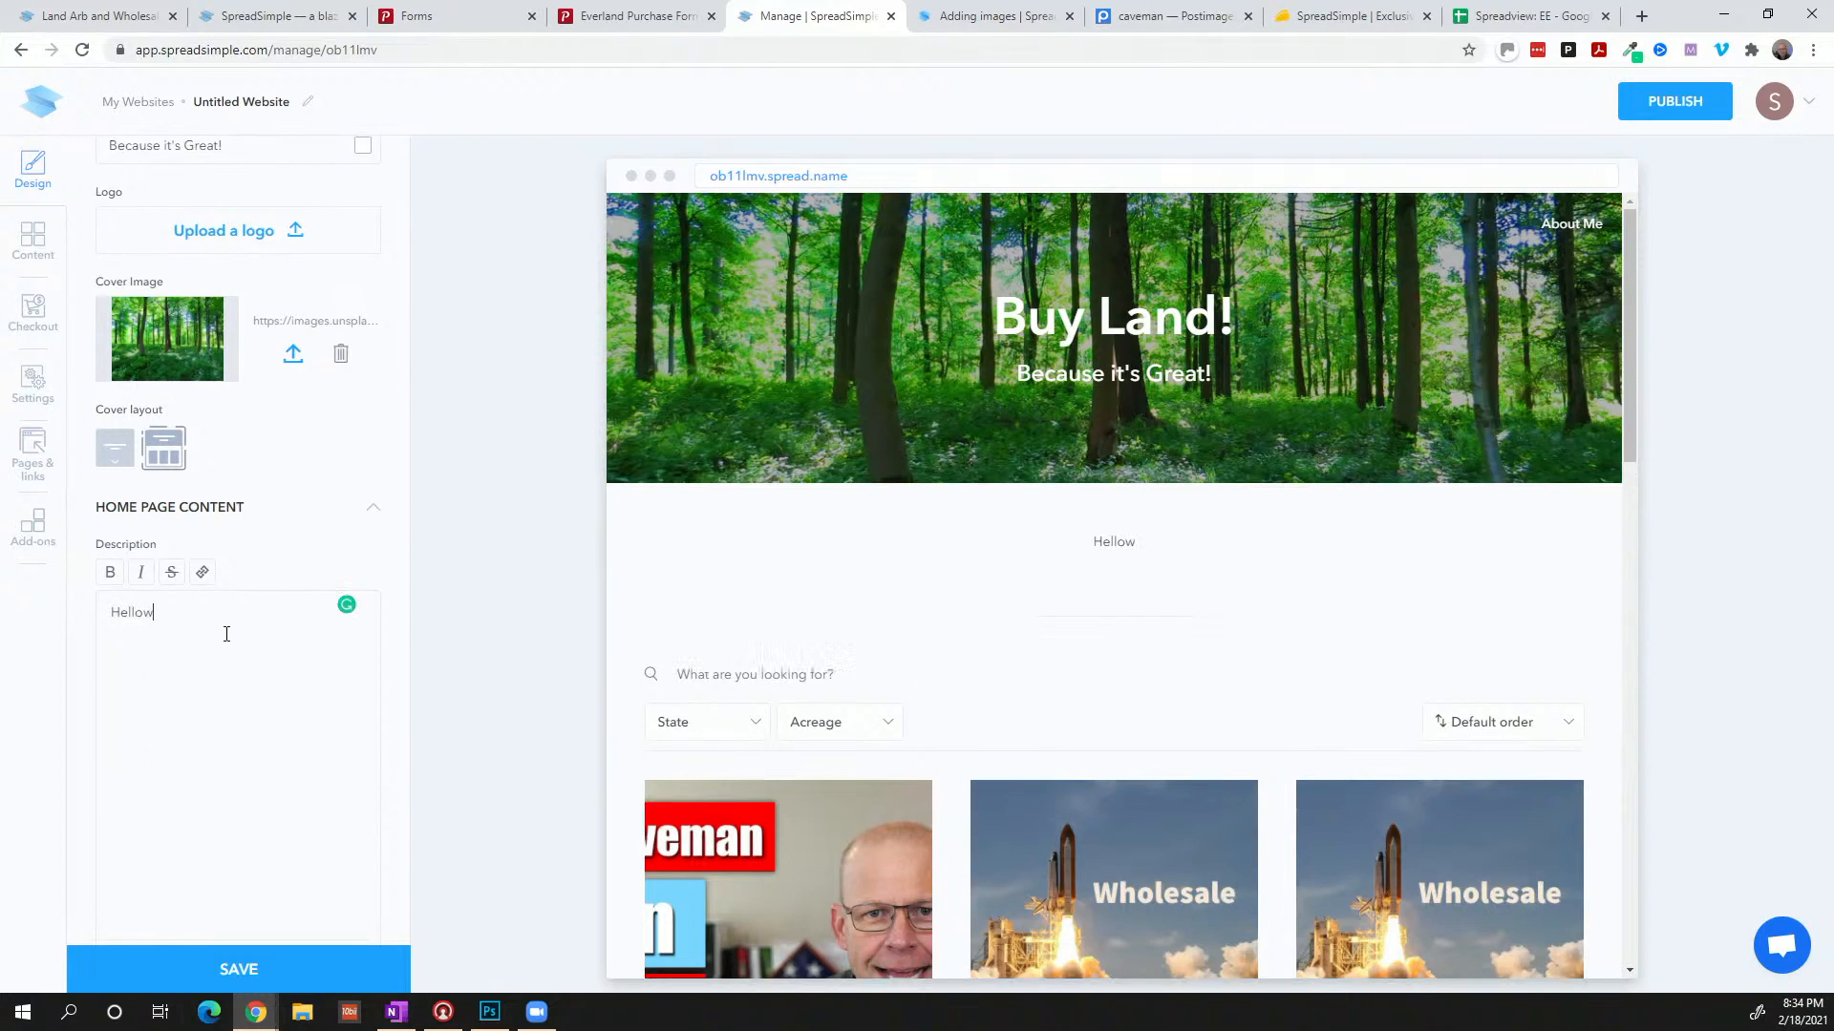
{"action": "left_click_drag", "start_coordinate": [1138, 554], "coordinate": [1071, 557]}
{"action": "left_click_drag", "start_coordinate": [246, 621], "coordinate": [93, 630]}
{"action": "key", "text": "BackSpace"}
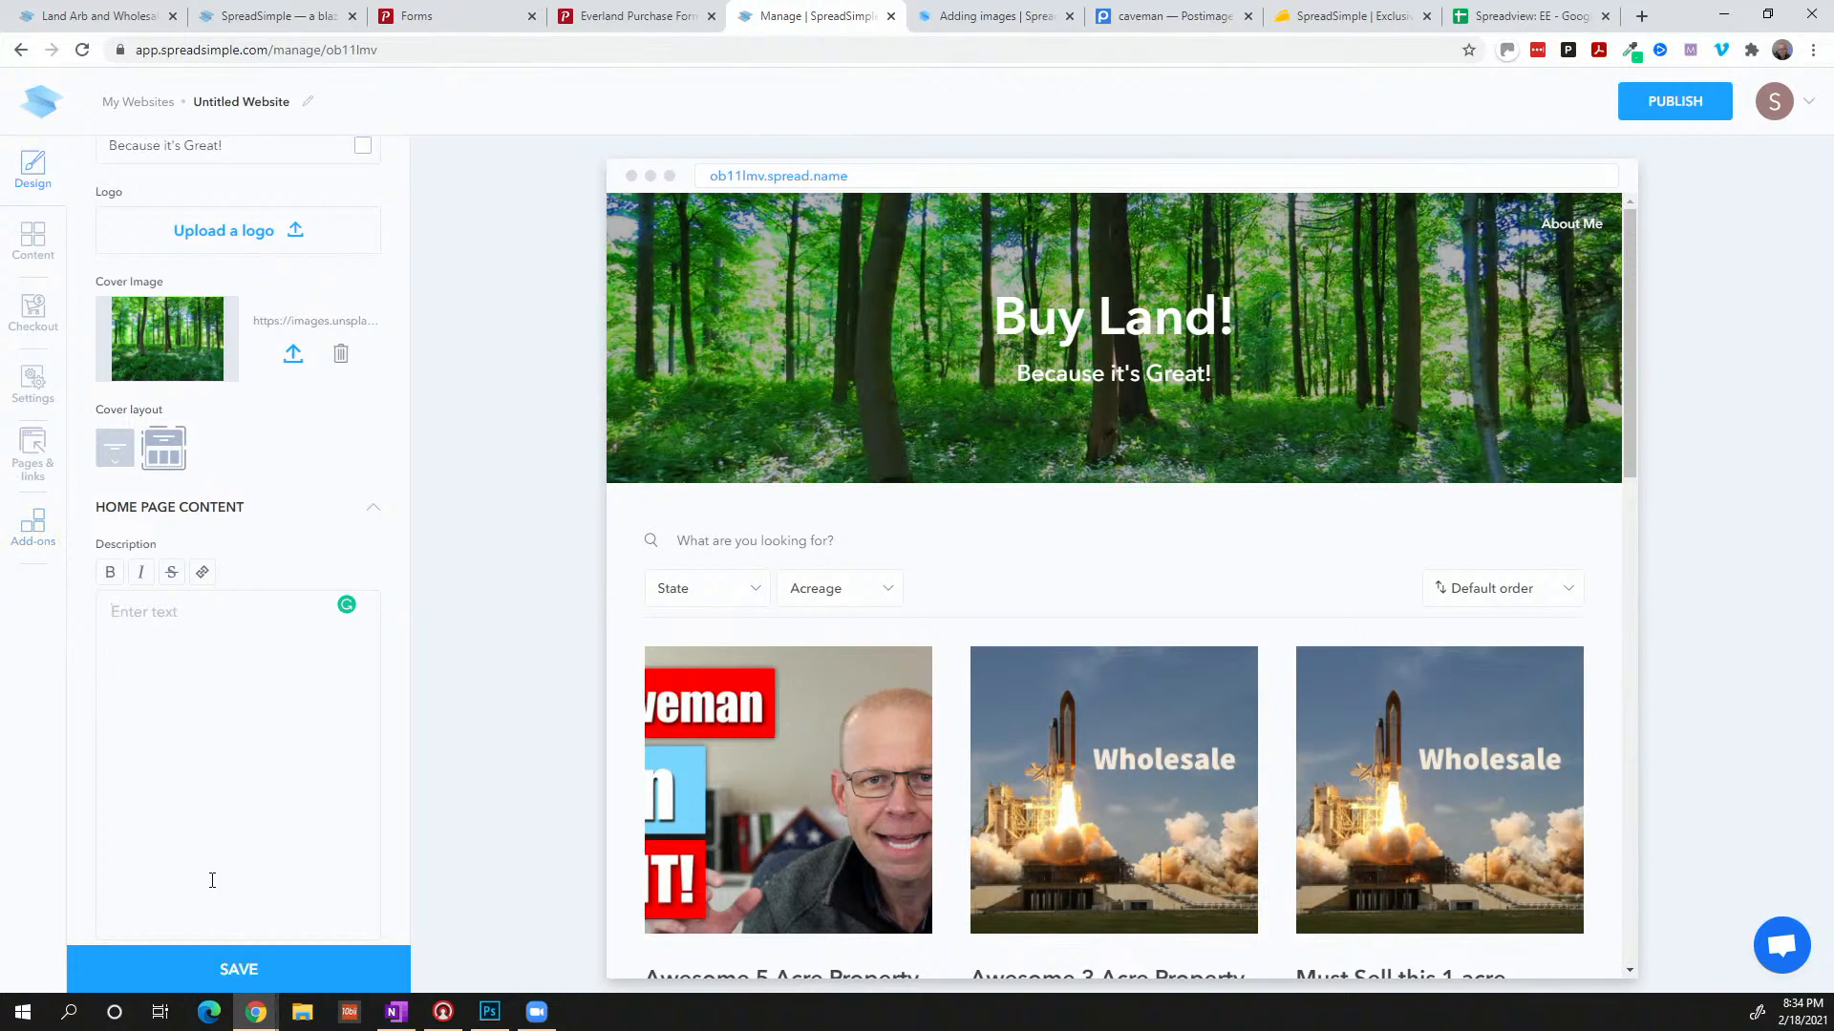
Save the website and test the Invest Now! button on the Awesome 5 Acre Property card
{"action": "left_click", "coordinate": [221, 964]}
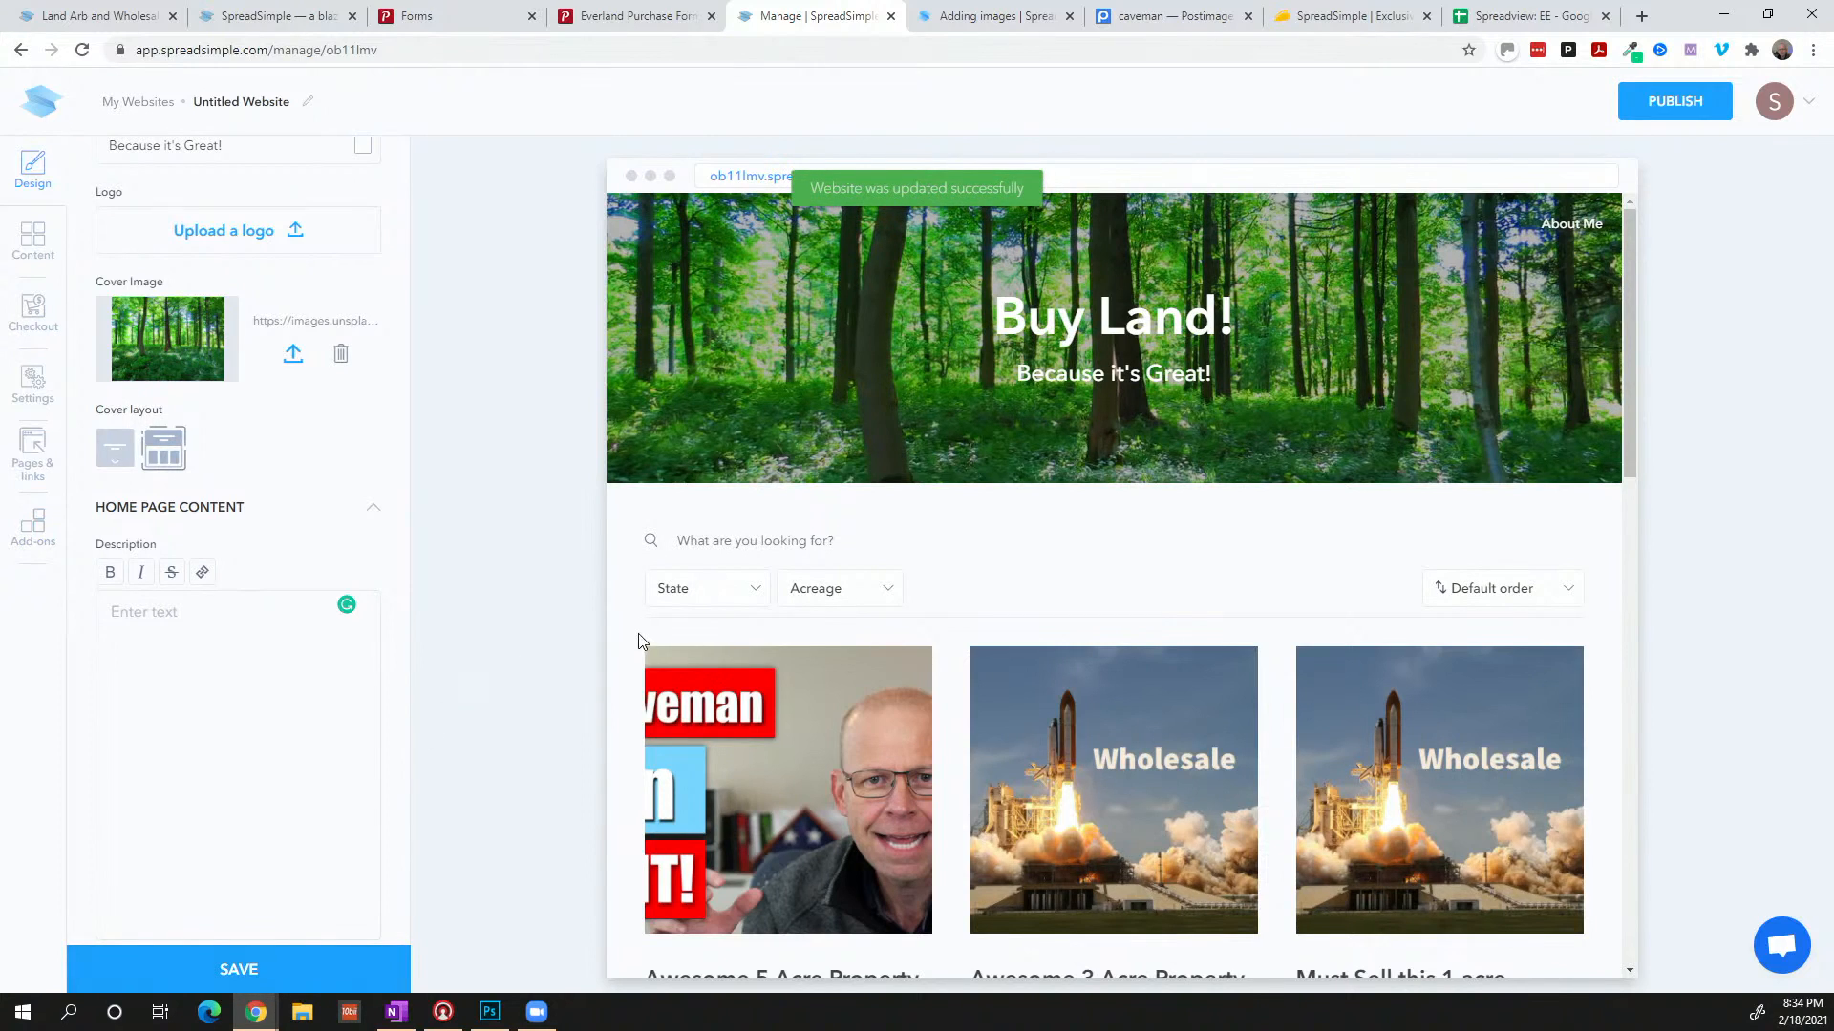
{"action": "scroll", "coordinate": [246, 535], "scroll_direction": "up", "scroll_amount": 10}
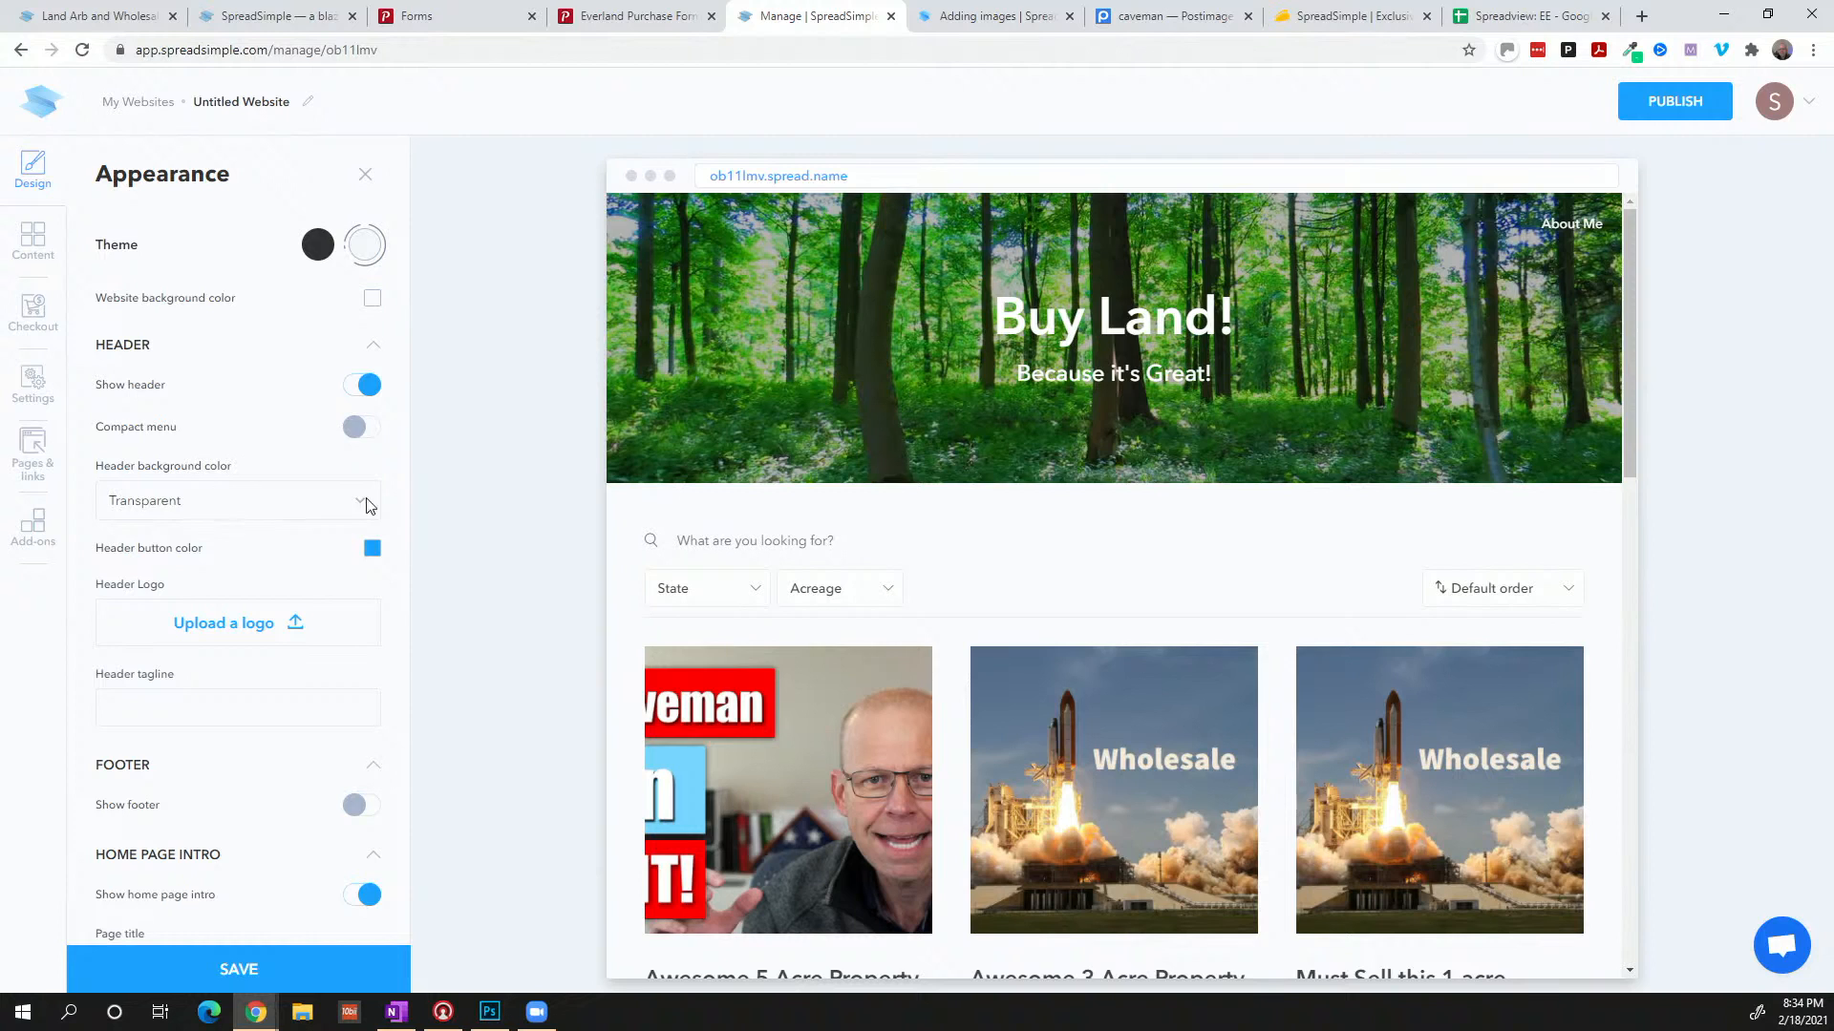
{"action": "scroll", "coordinate": [825, 633], "scroll_direction": "down", "scroll_amount": 3}
{"action": "scroll", "coordinate": [825, 640], "scroll_direction": "down", "scroll_amount": 4}
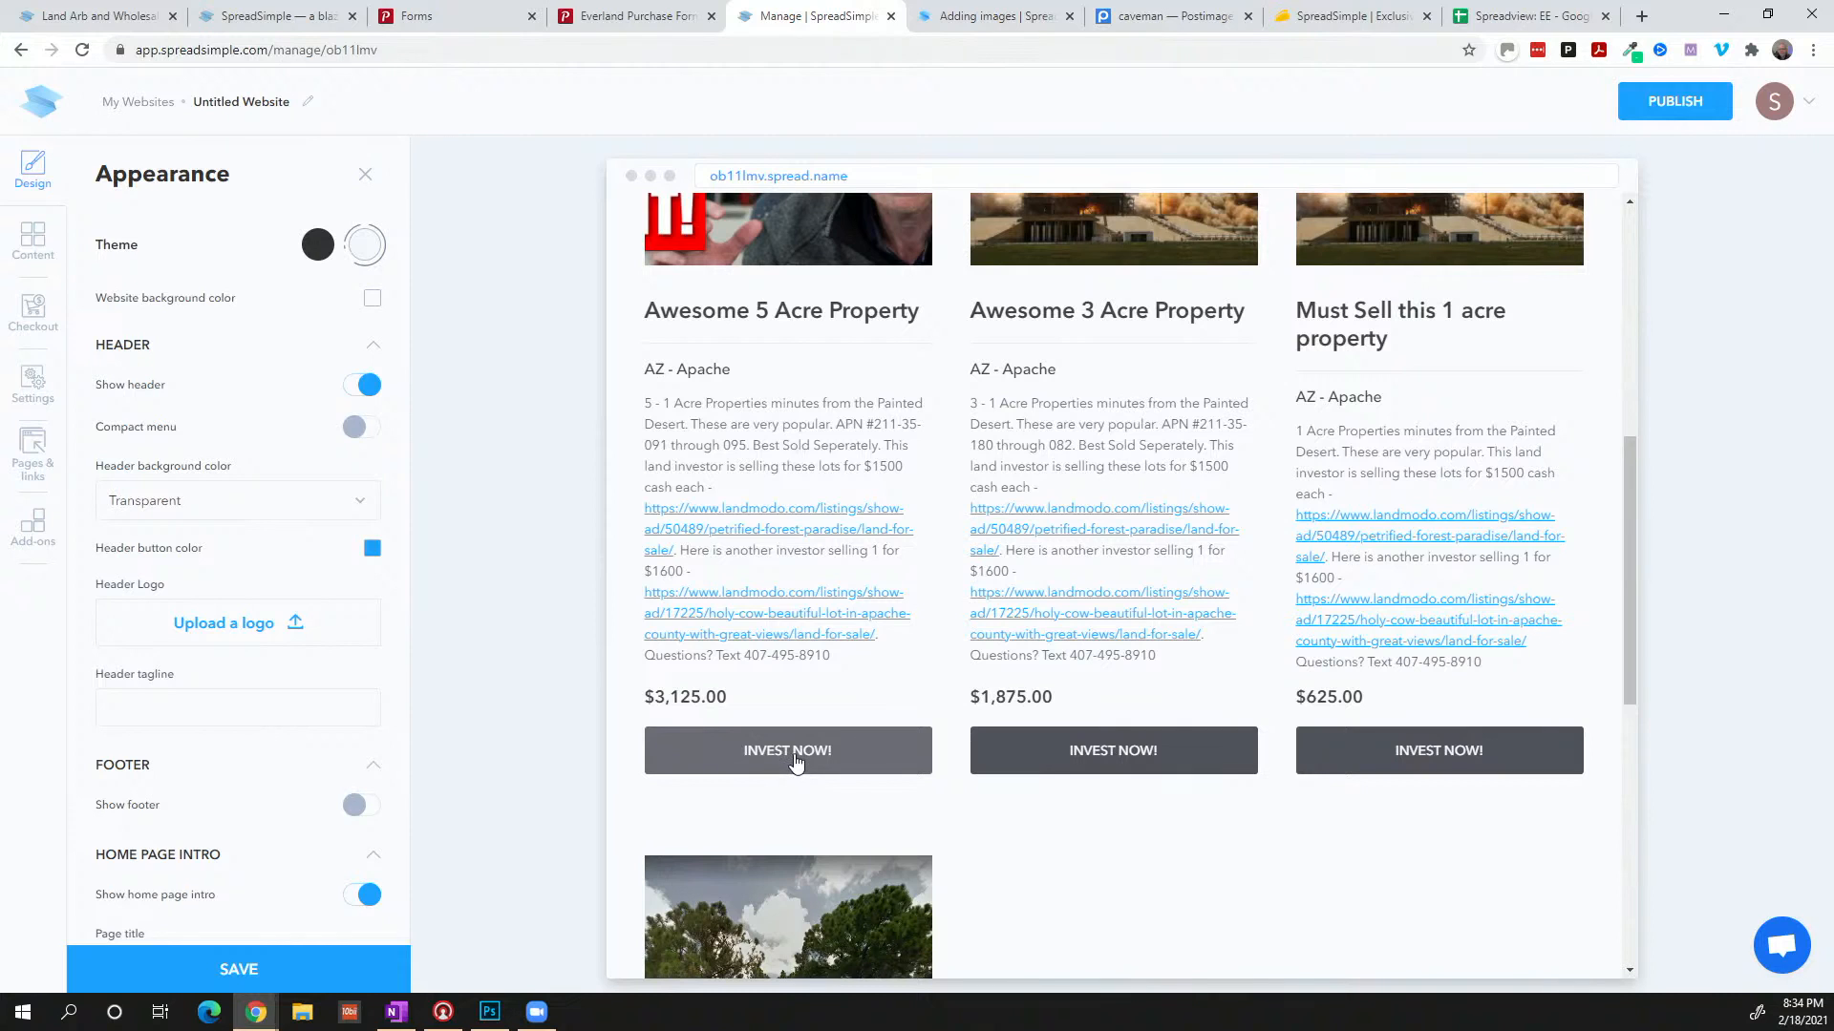
{"action": "left_click", "coordinate": [795, 760]}
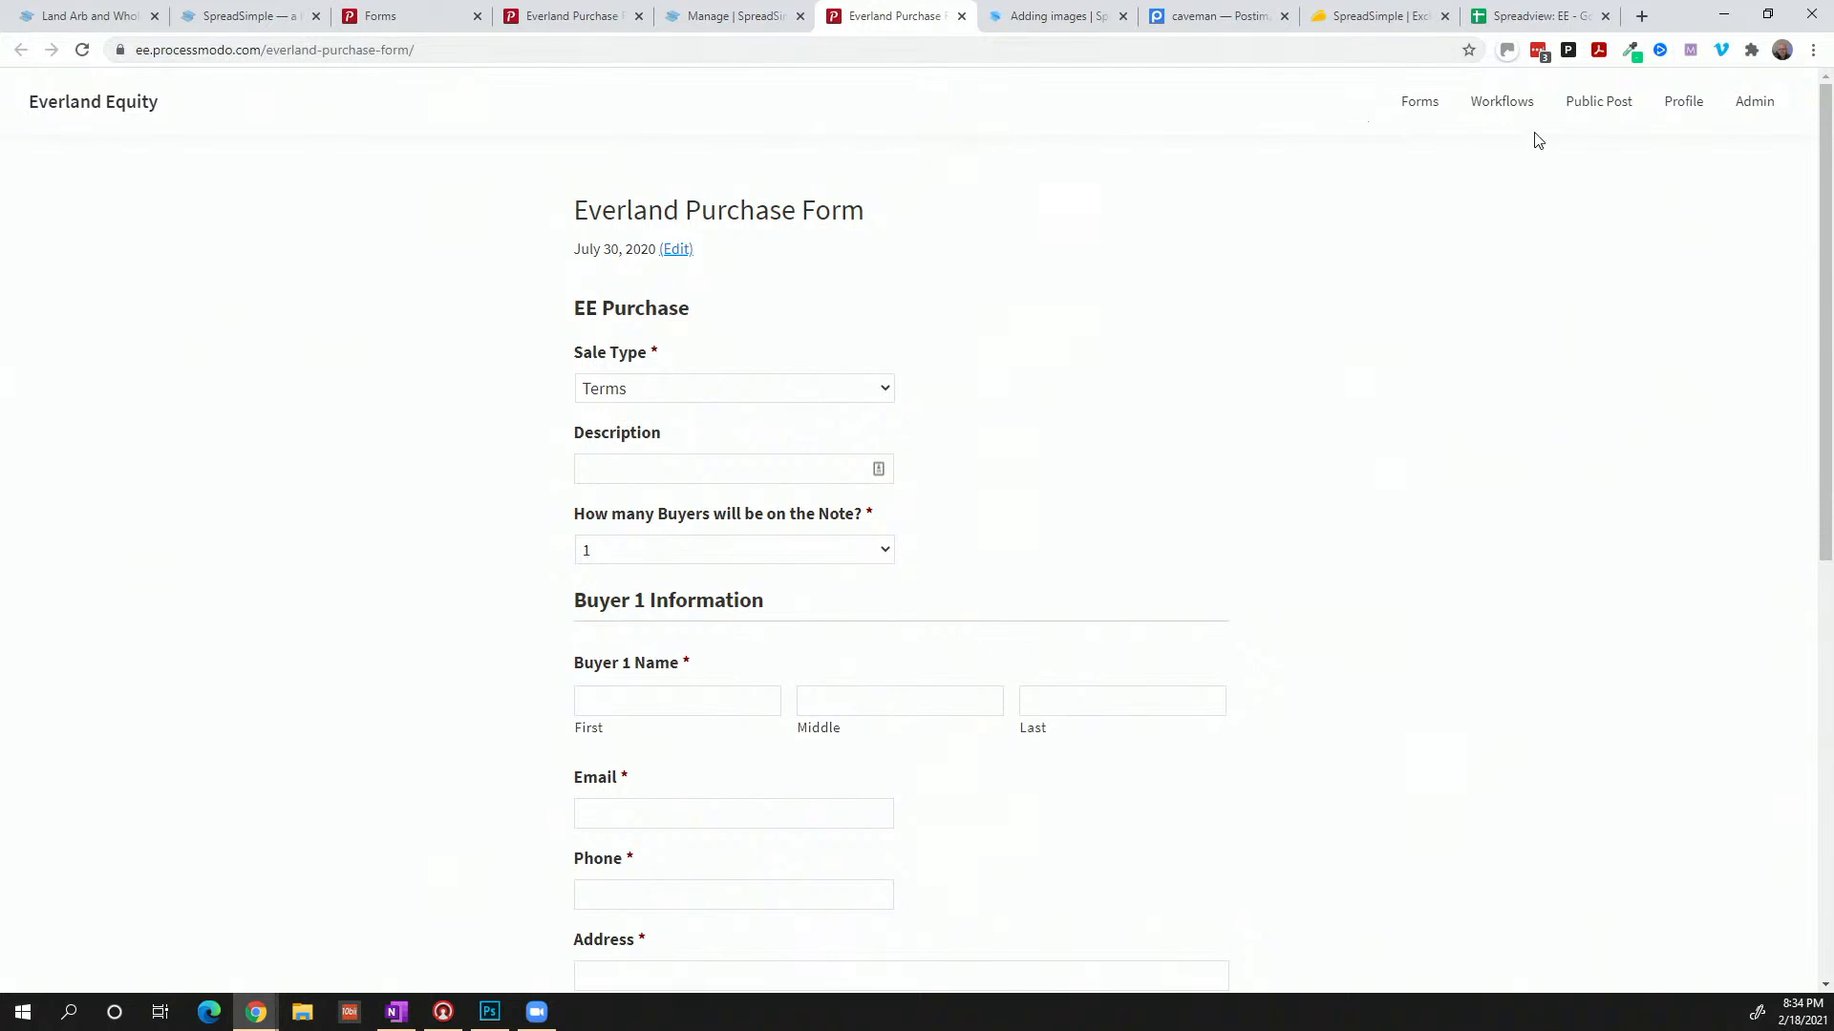
Examine the web address of the opened Everland Purchase Form, highlighting its domain part
{"action": "mouse_move", "coordinate": [1512, 110]}
{"action": "left_click_drag", "start_coordinate": [138, 54], "coordinate": [263, 54]}
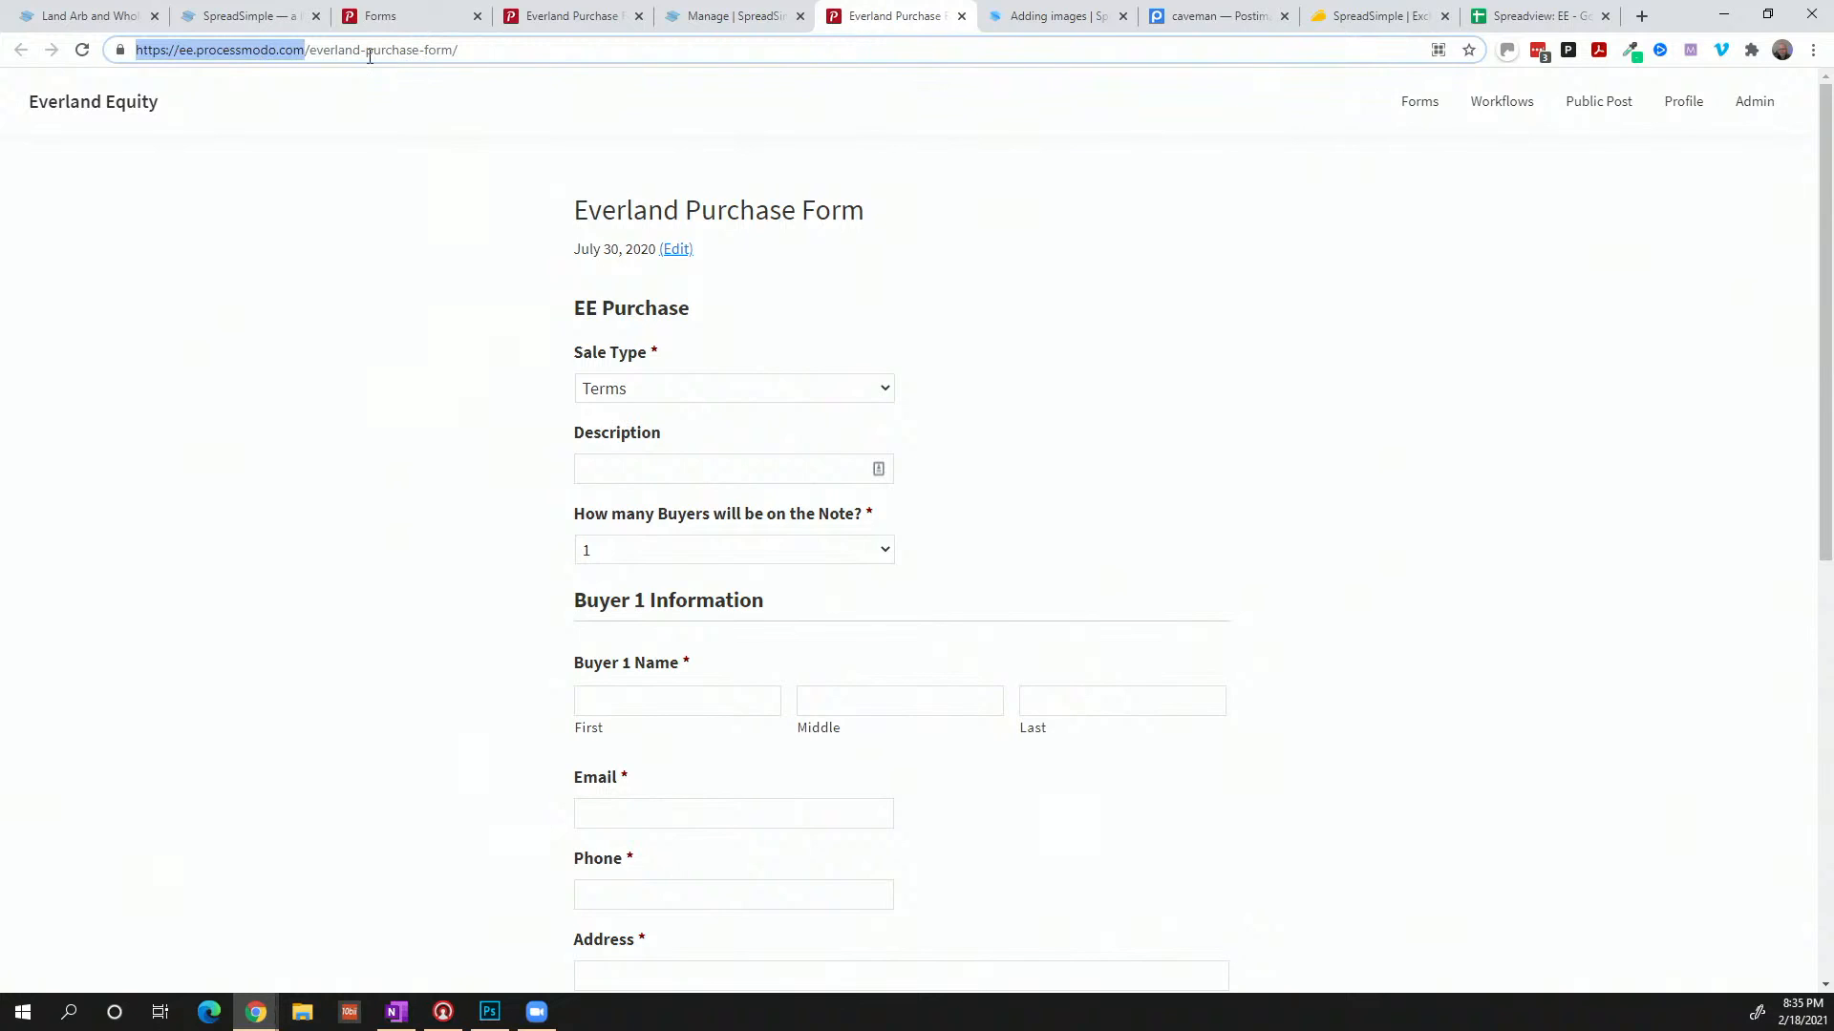
{"action": "left_click", "coordinate": [212, 54]}
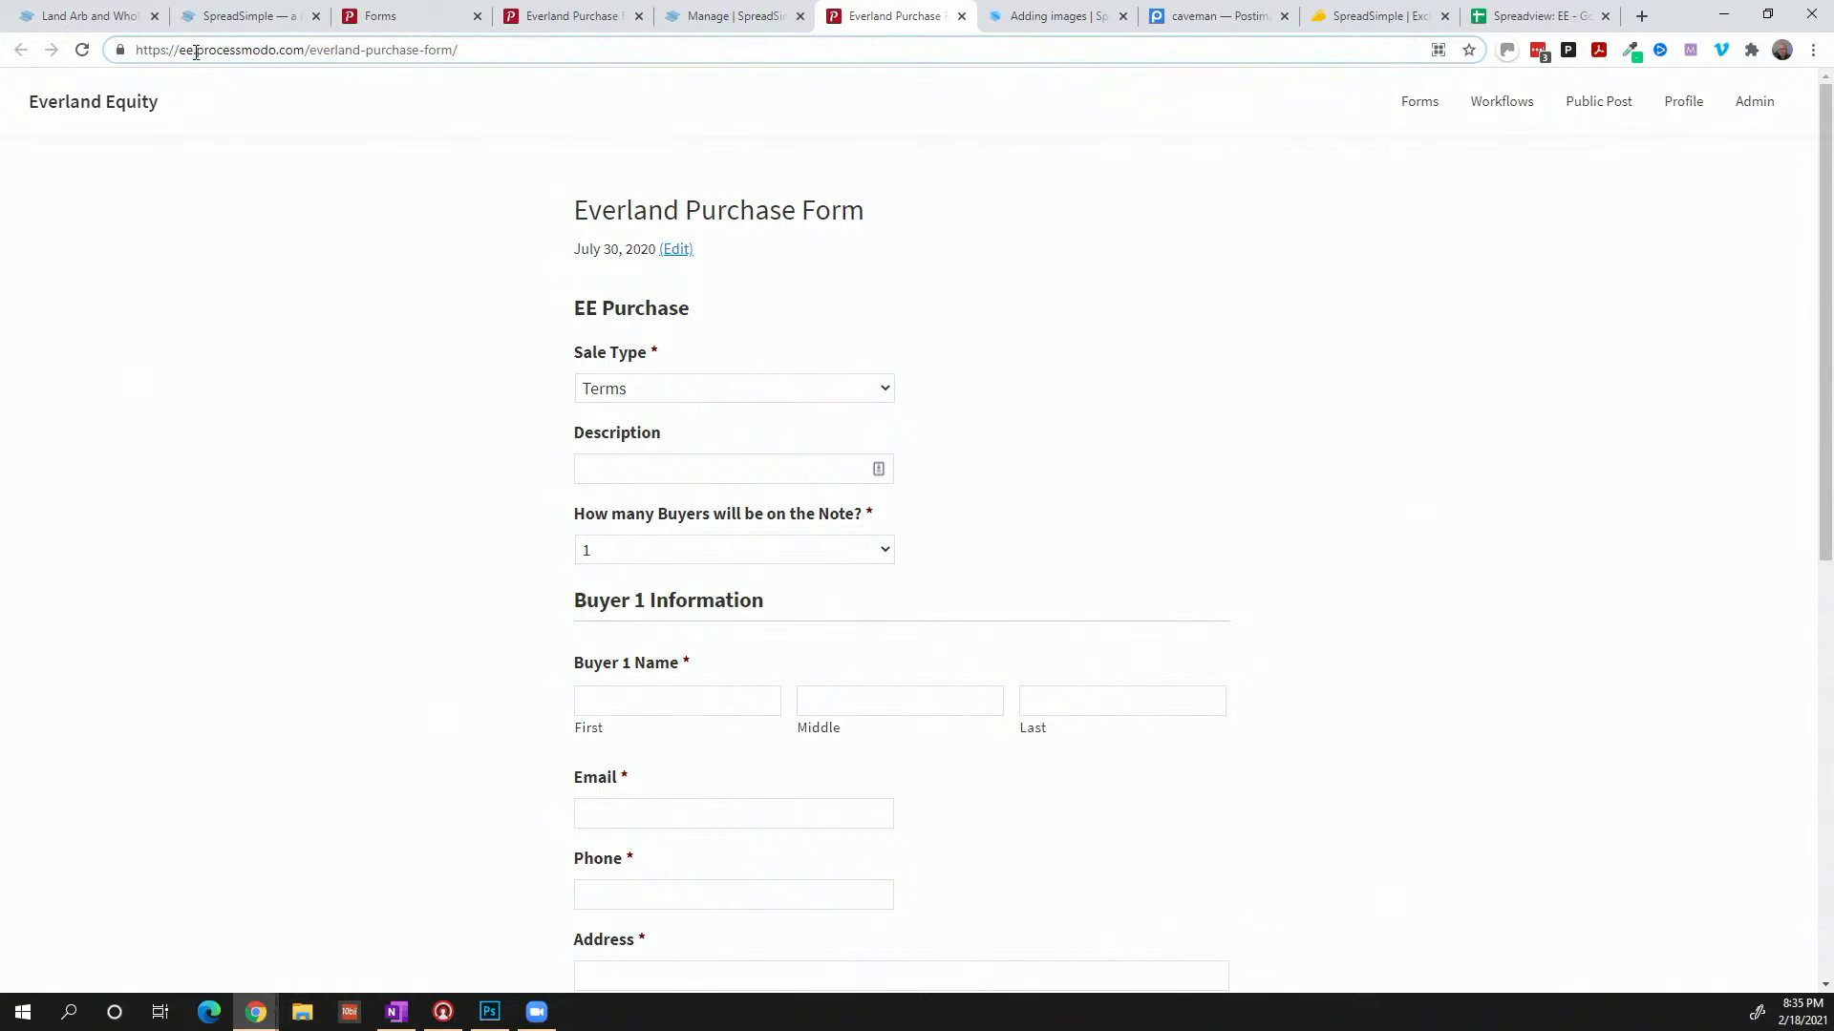
{"action": "left_click_drag", "start_coordinate": [178, 53], "coordinate": [387, 54]}
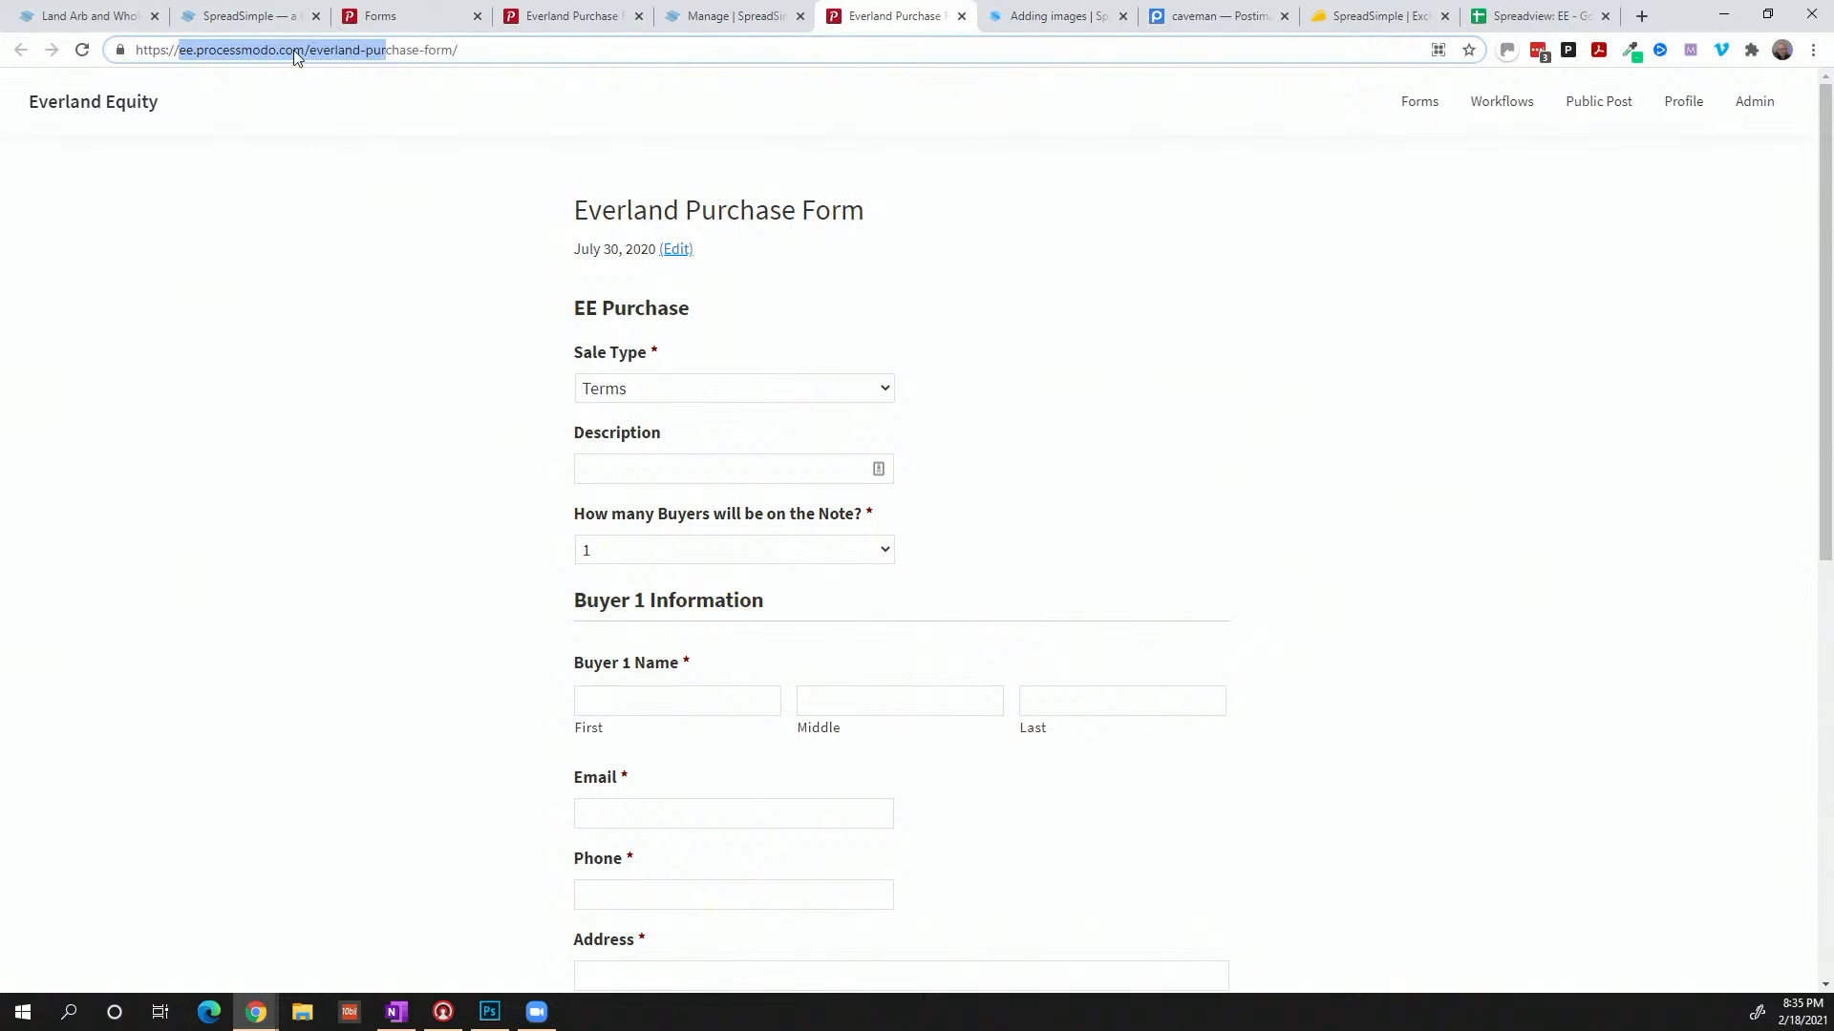
Look through the workflow inbox, status list, reports and activity of the Everland Equity site
{"action": "left_click", "coordinate": [269, 57]}
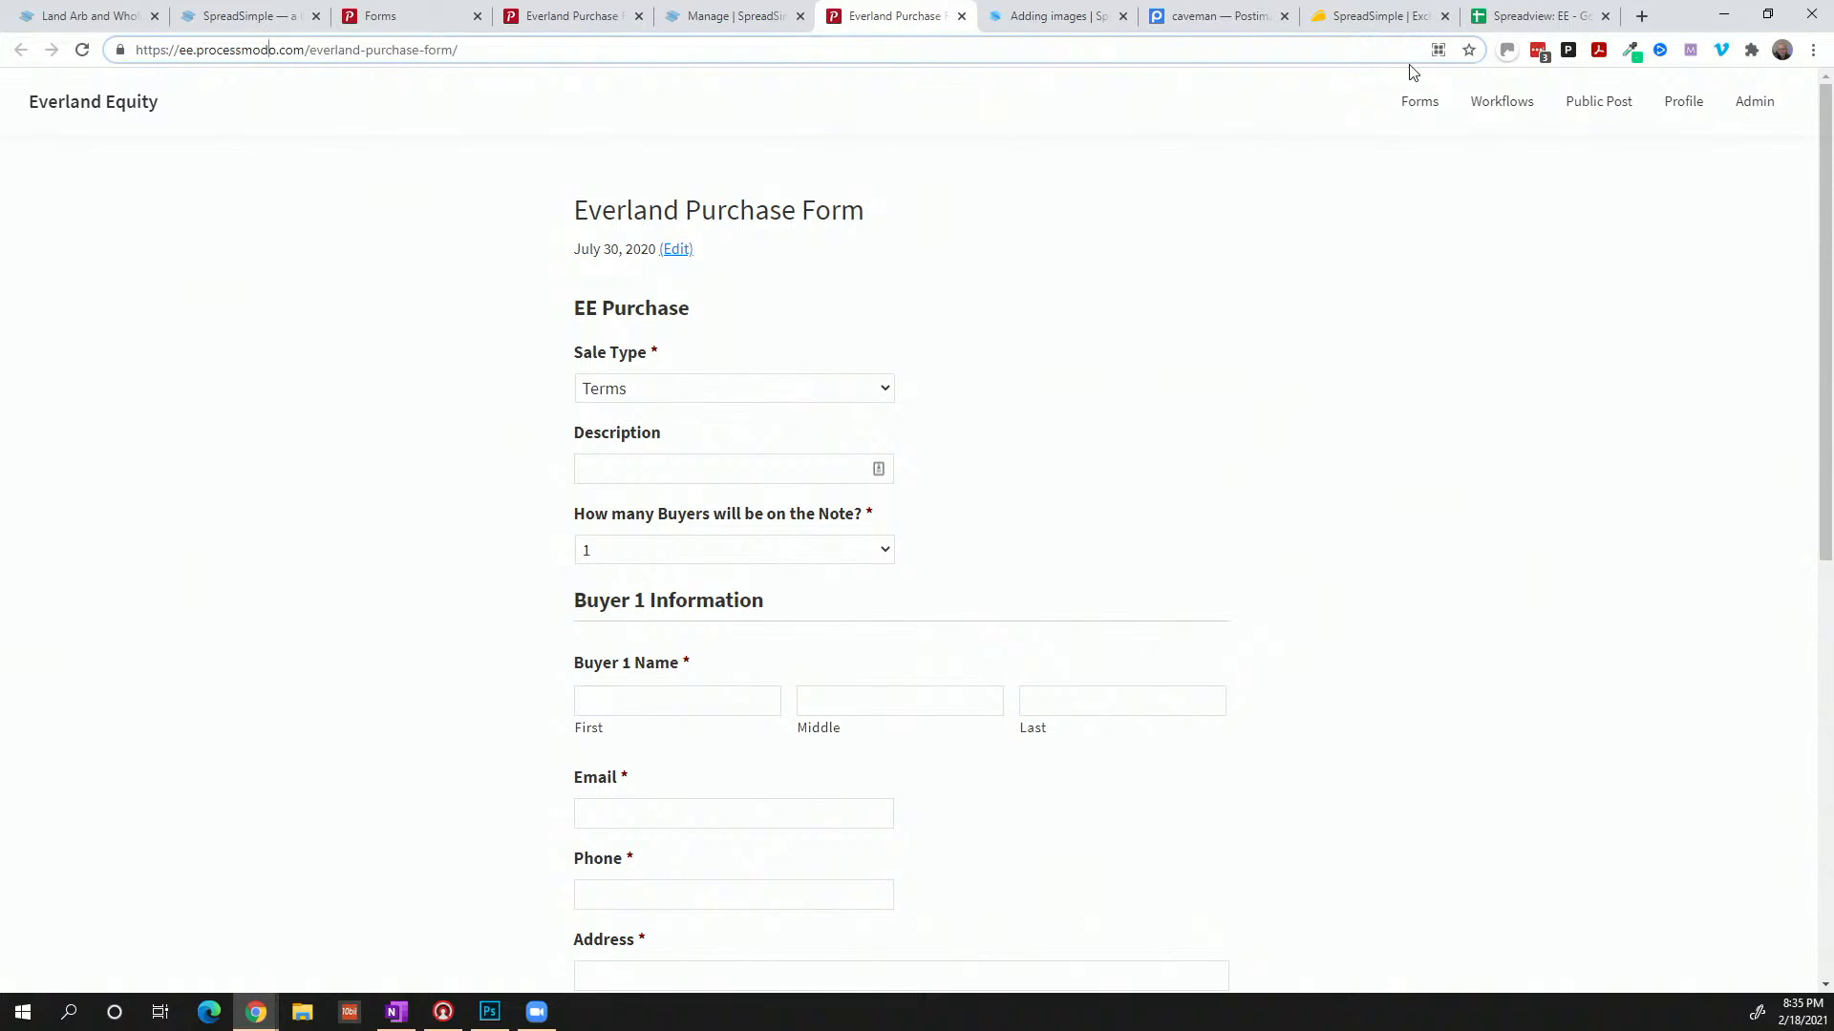
{"action": "left_click", "coordinate": [1501, 107]}
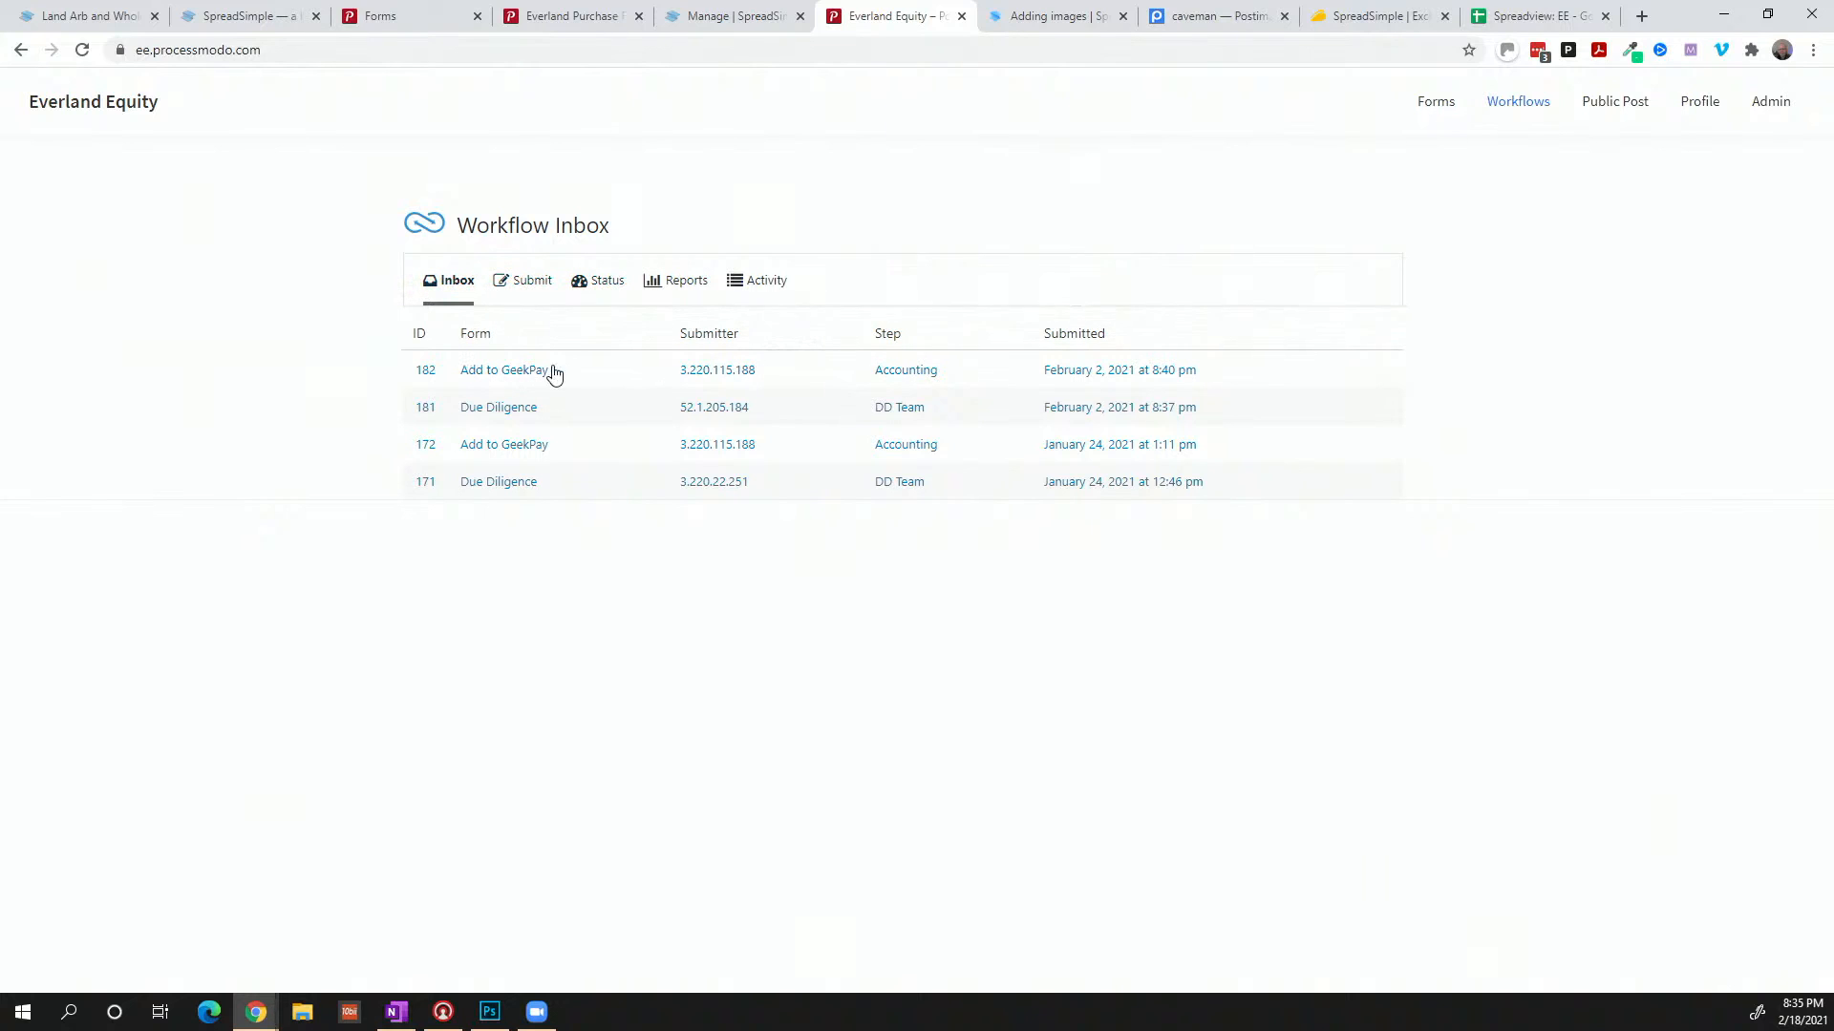
{"action": "left_click", "coordinate": [598, 286]}
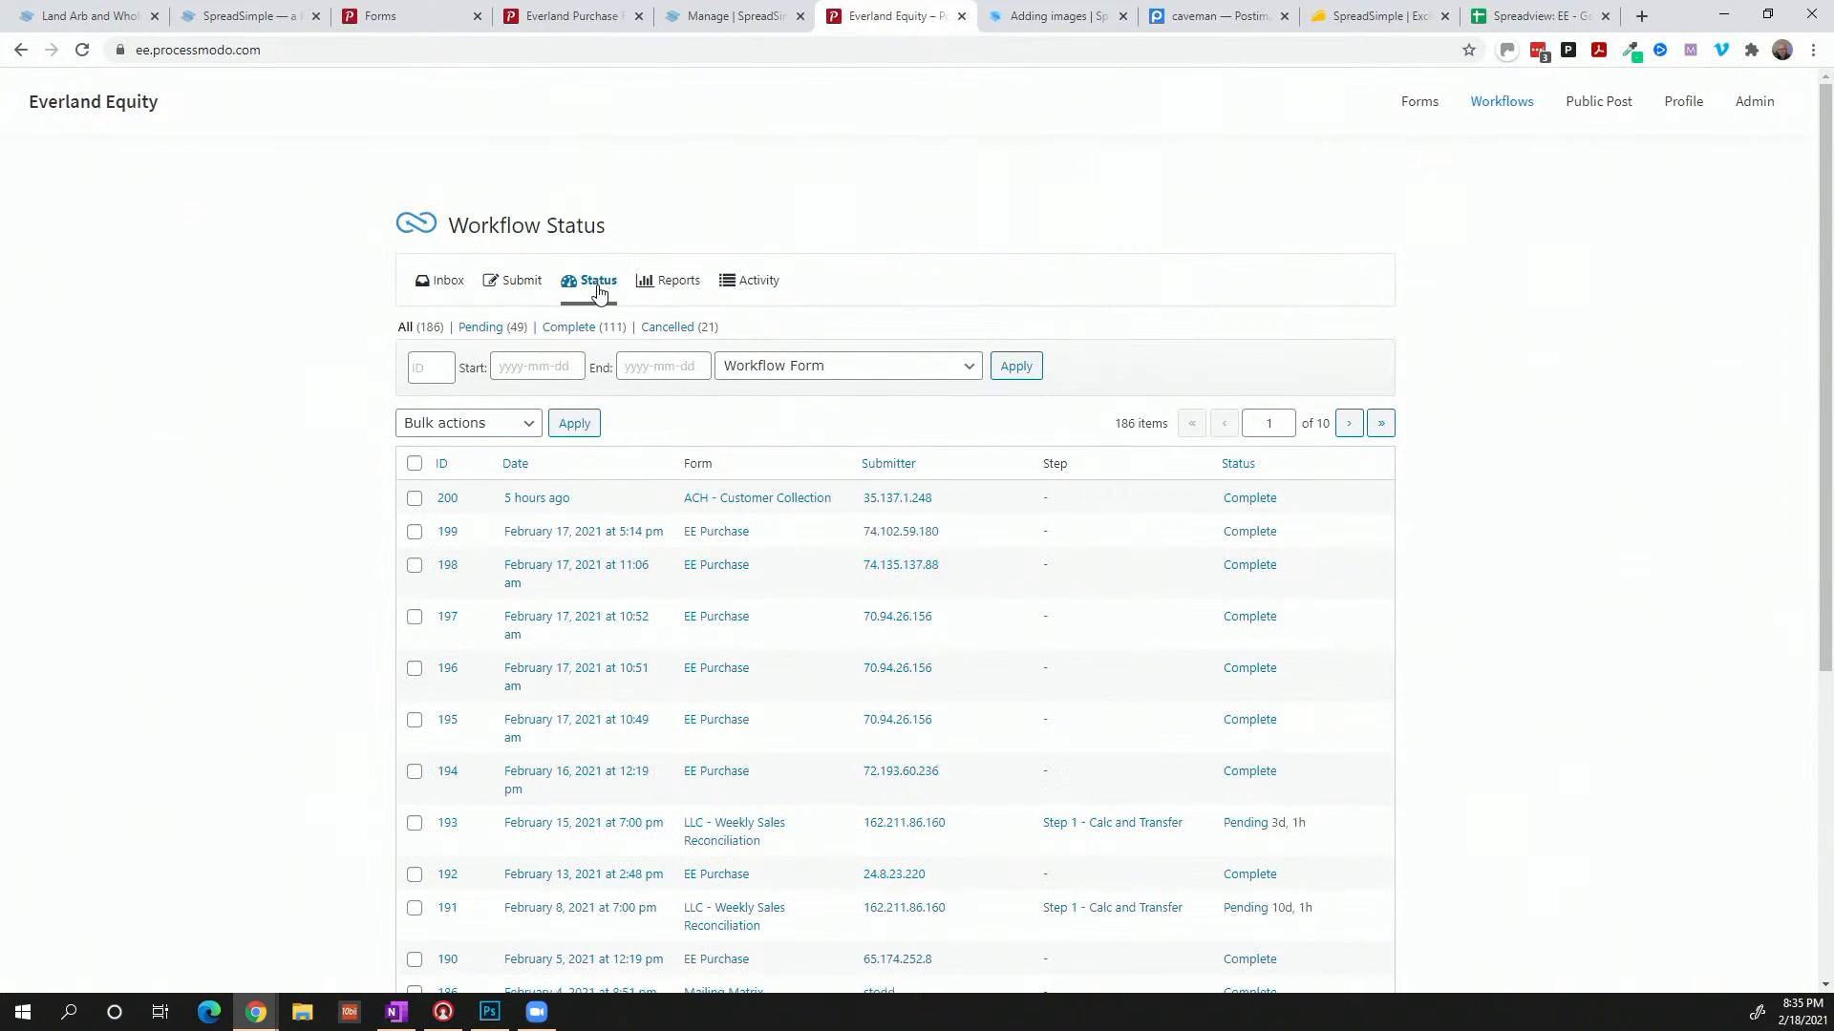
{"action": "left_click", "coordinate": [664, 285]}
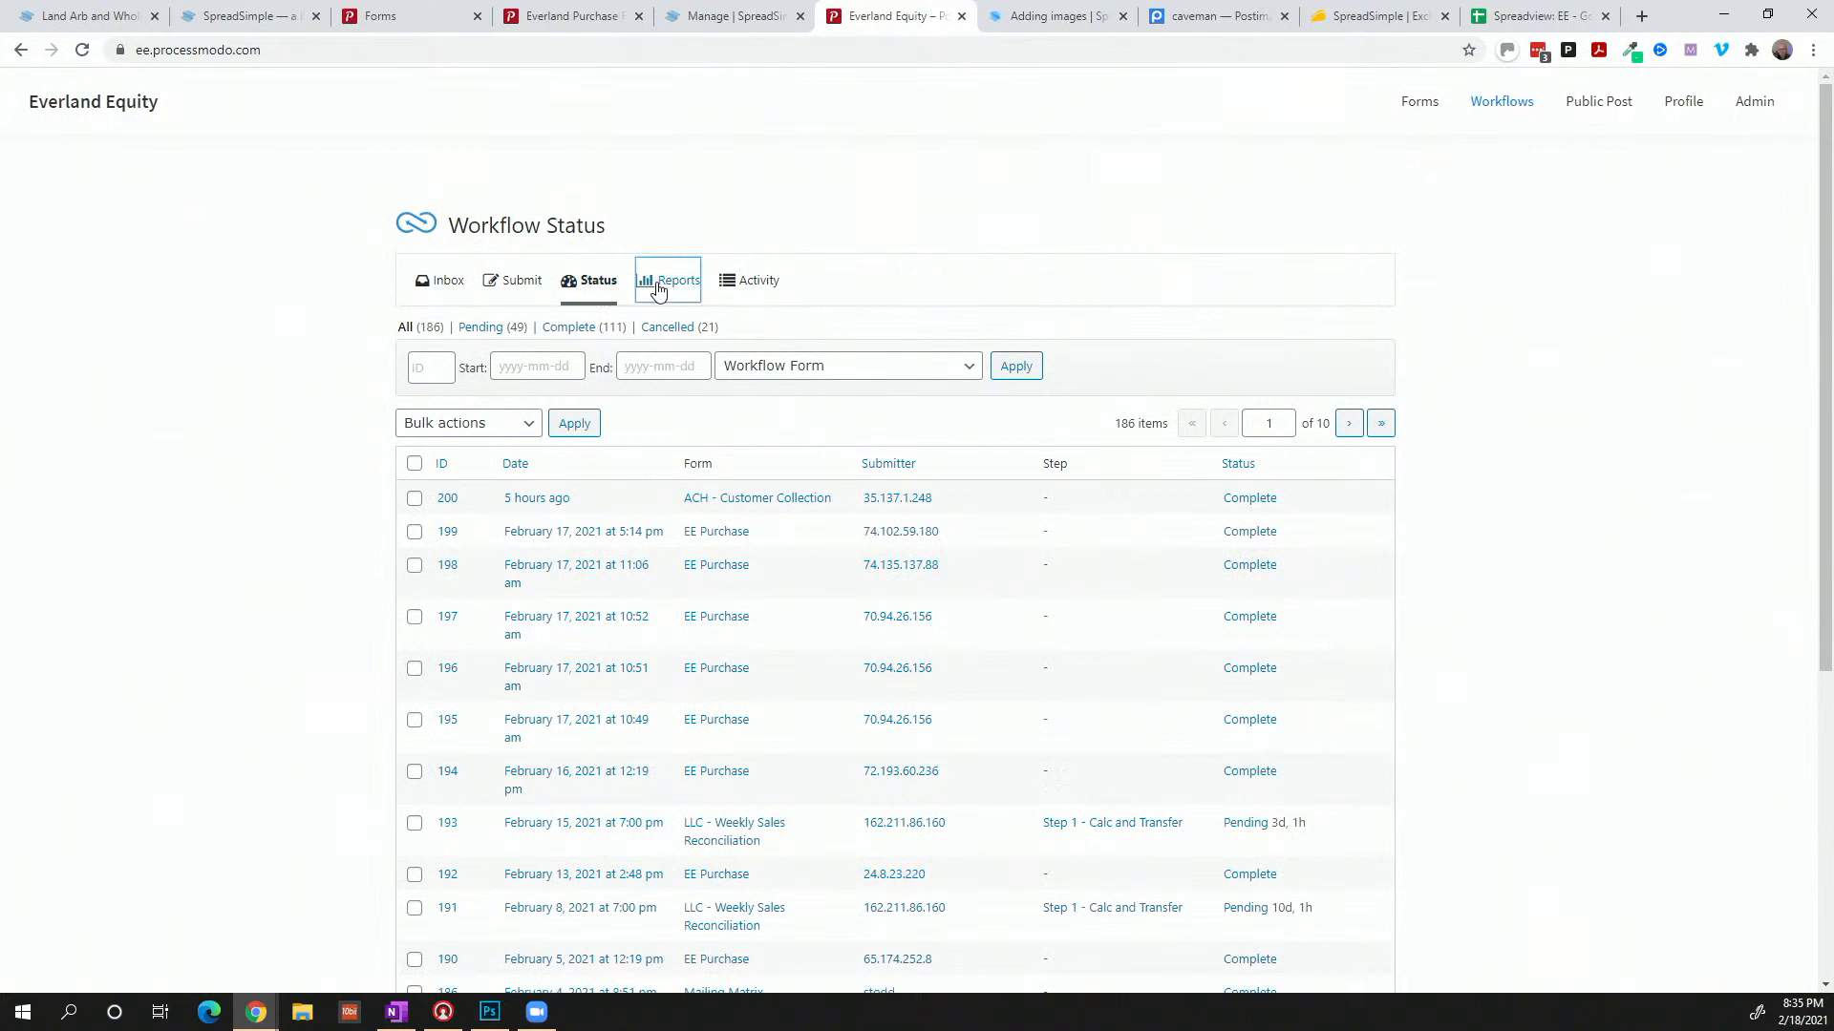
{"action": "left_click", "coordinate": [754, 291]}
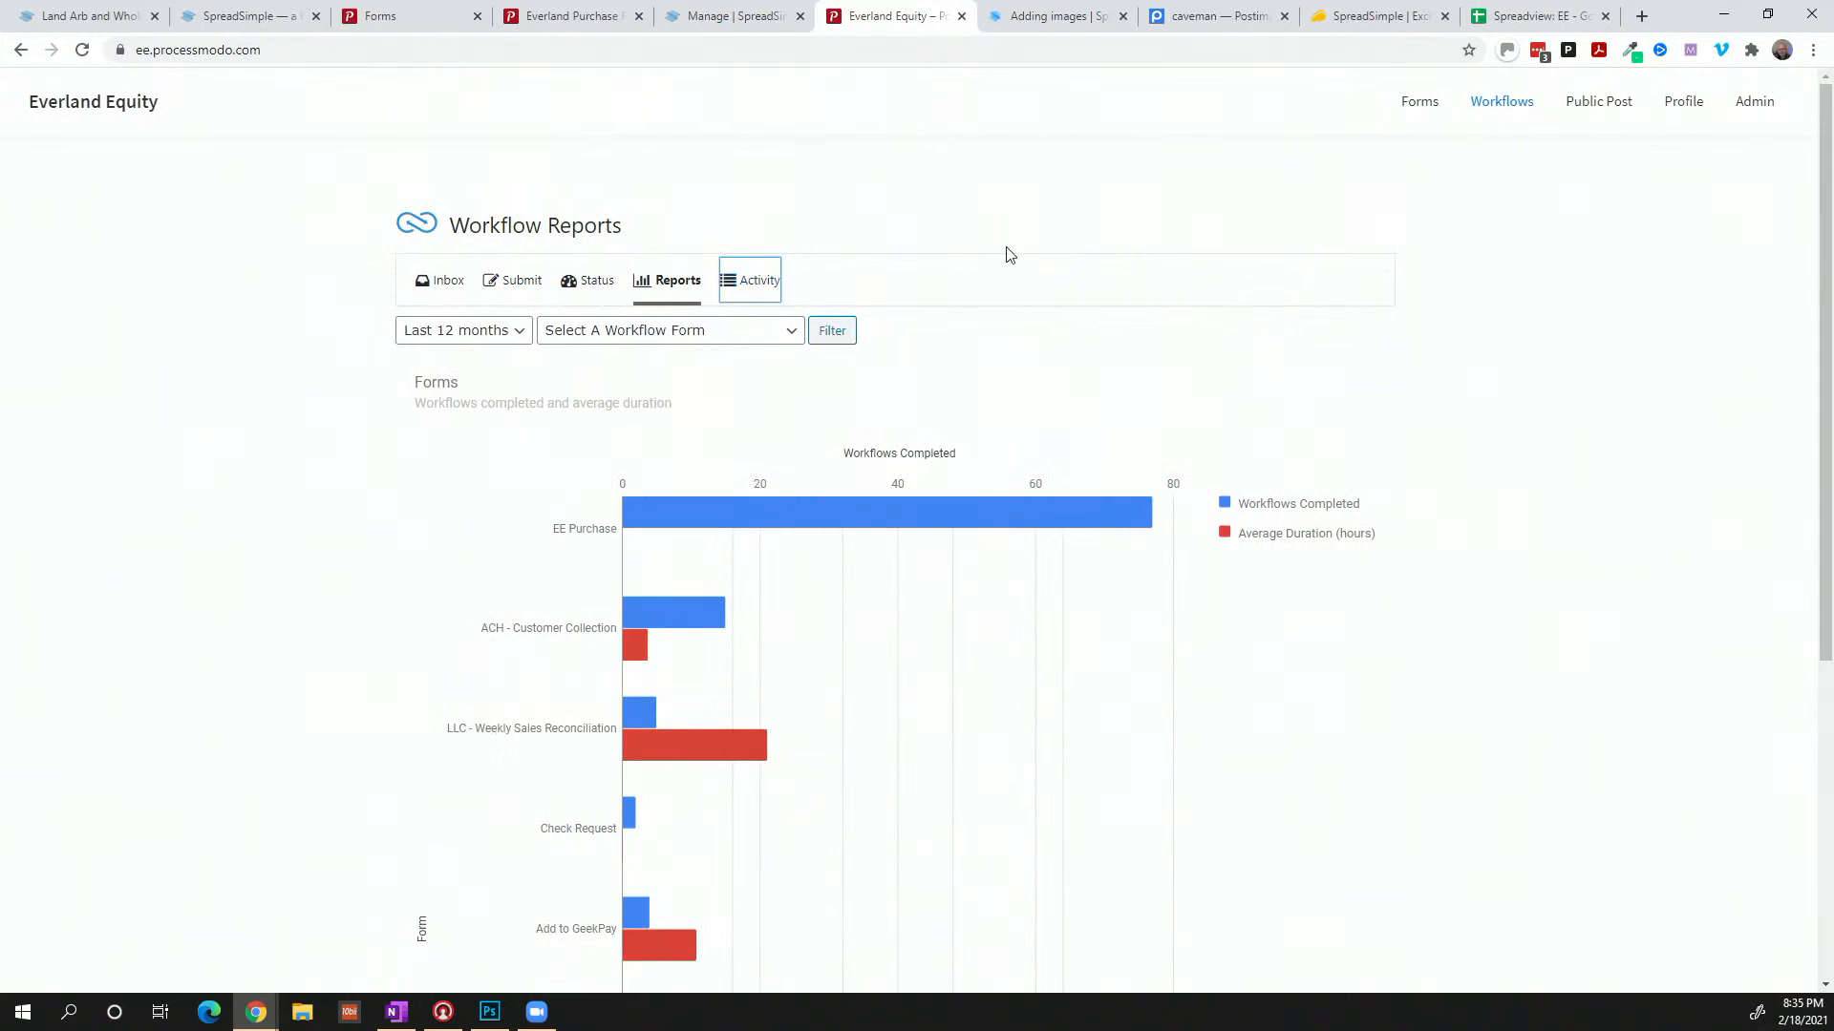
View the published Everland Purchase Form from the public posts list and review its fields down to the payment information
{"action": "left_click", "coordinate": [1610, 109]}
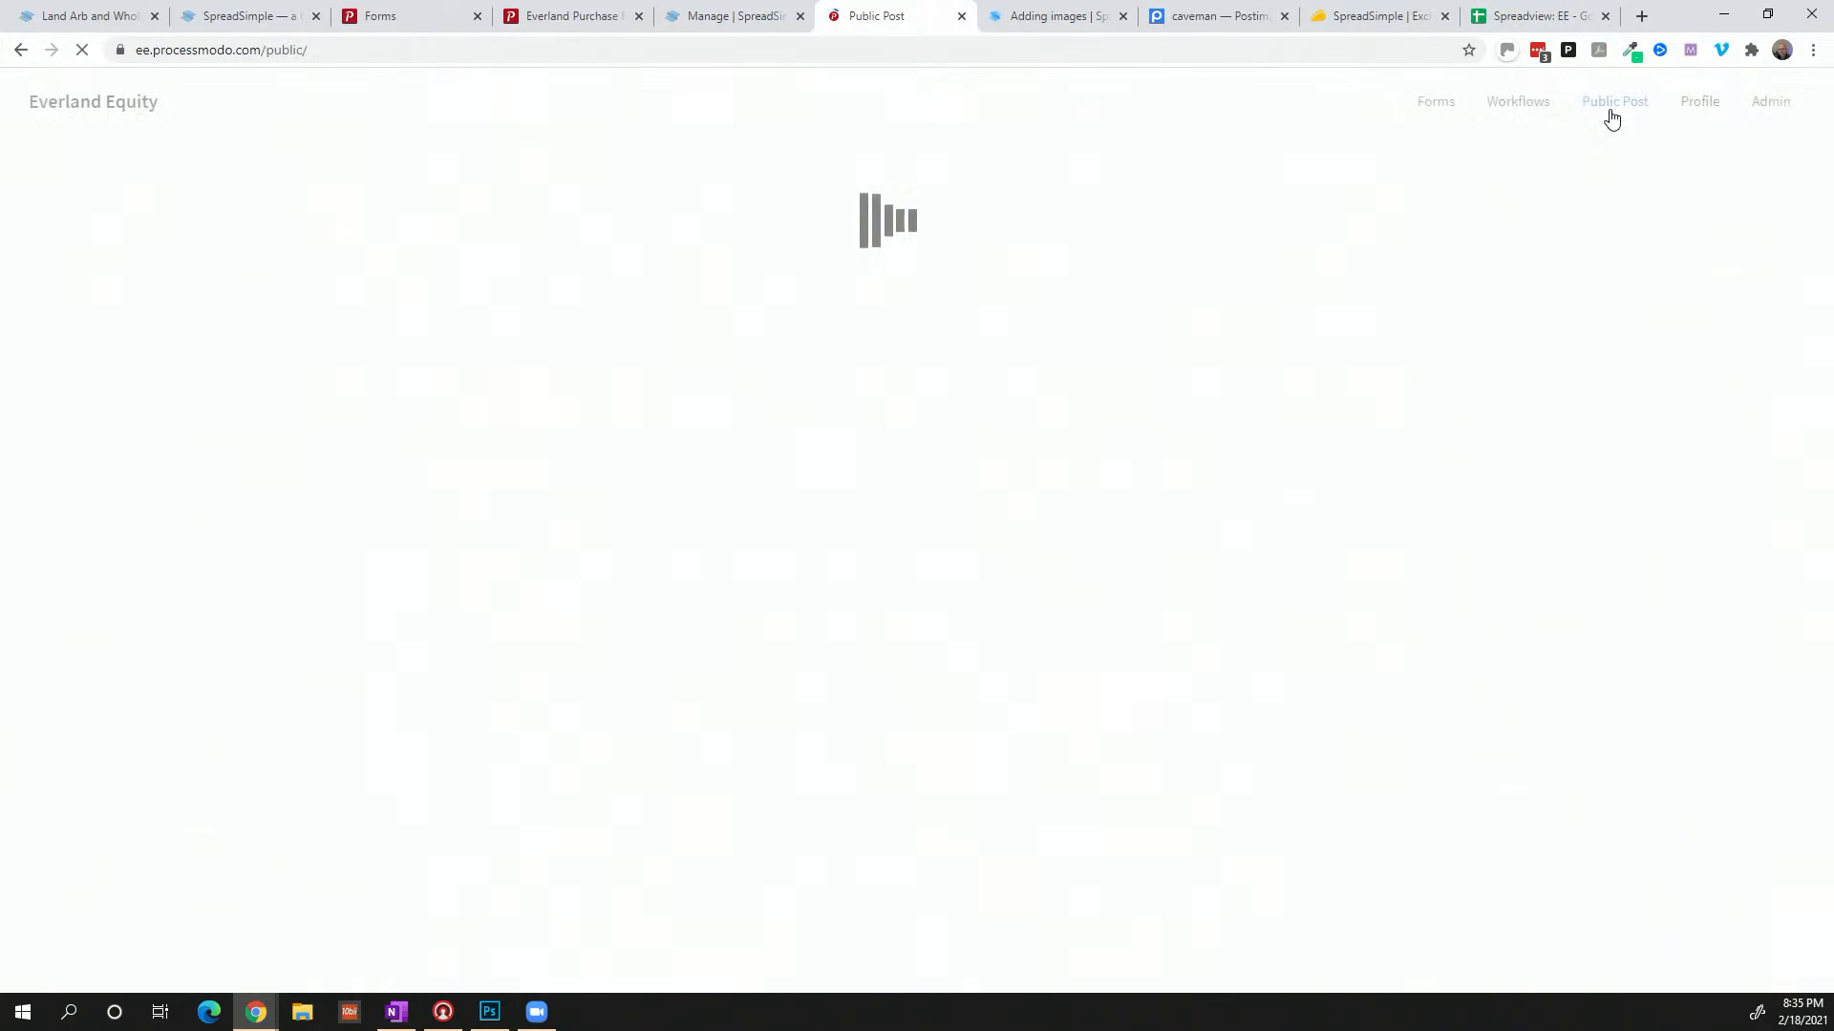
{"action": "mouse_move", "coordinate": [673, 357]}
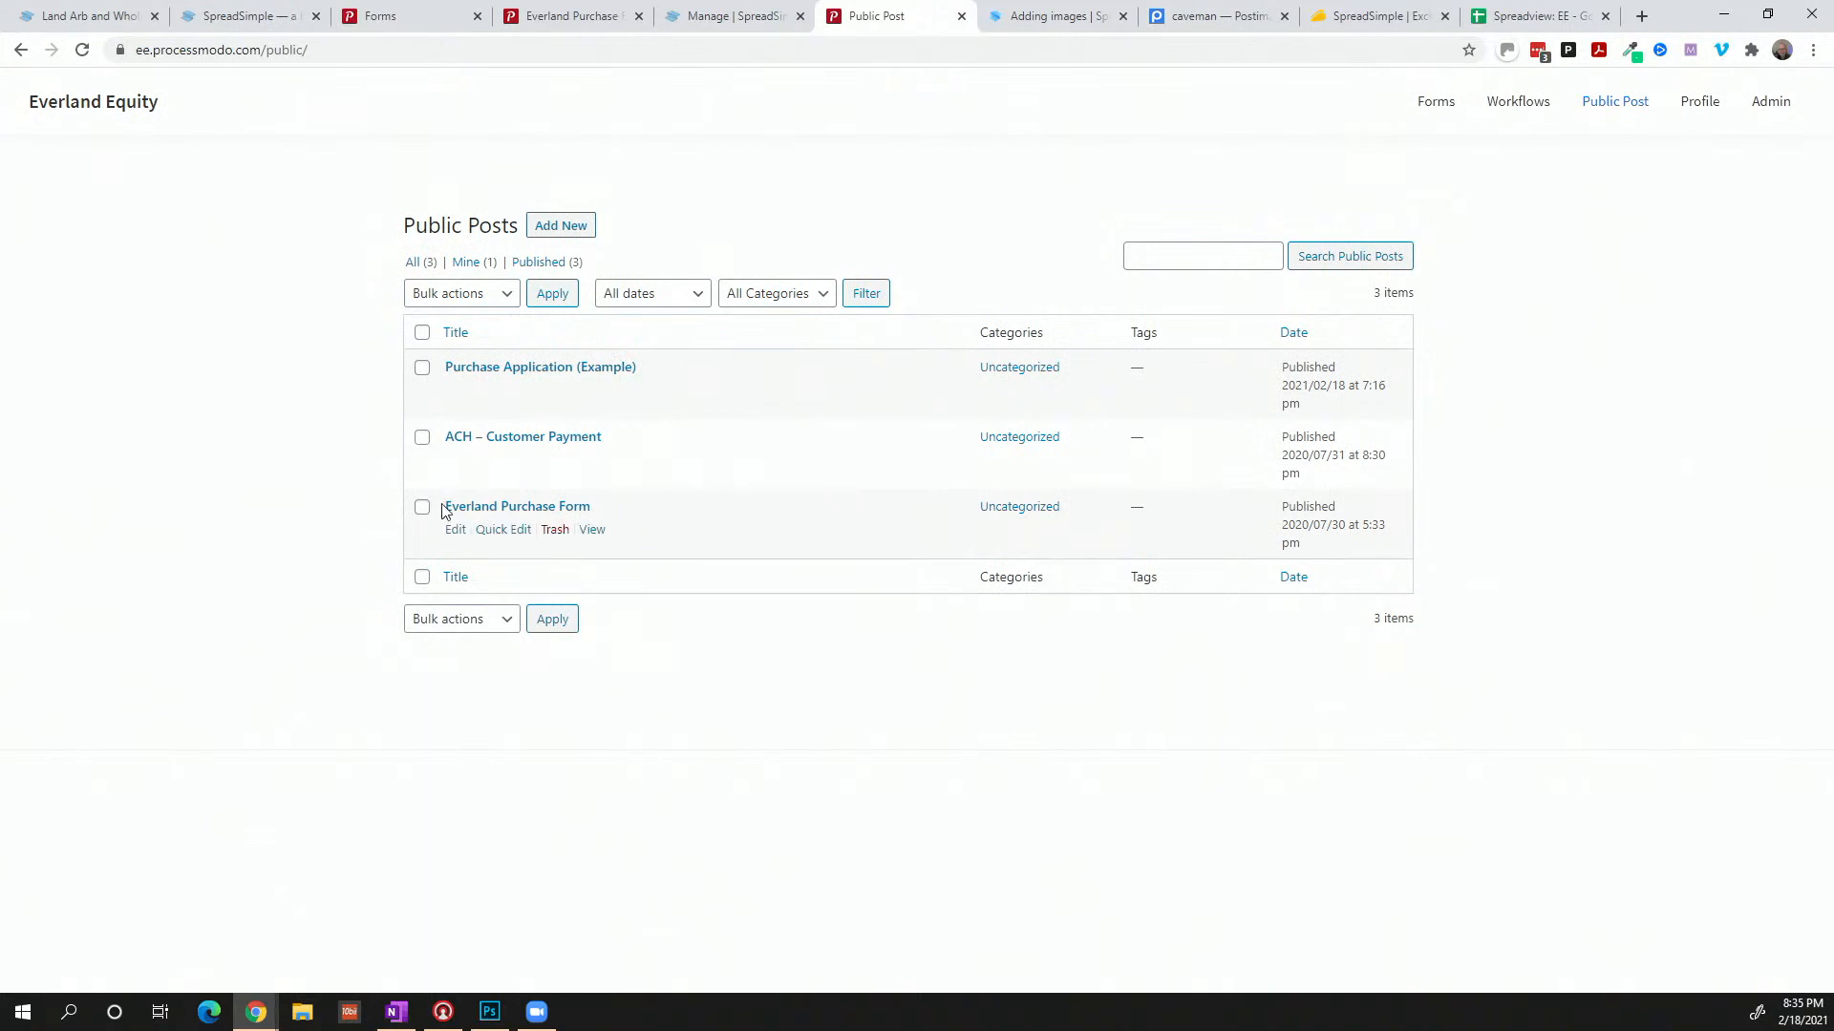
{"action": "left_click", "coordinate": [591, 529]}
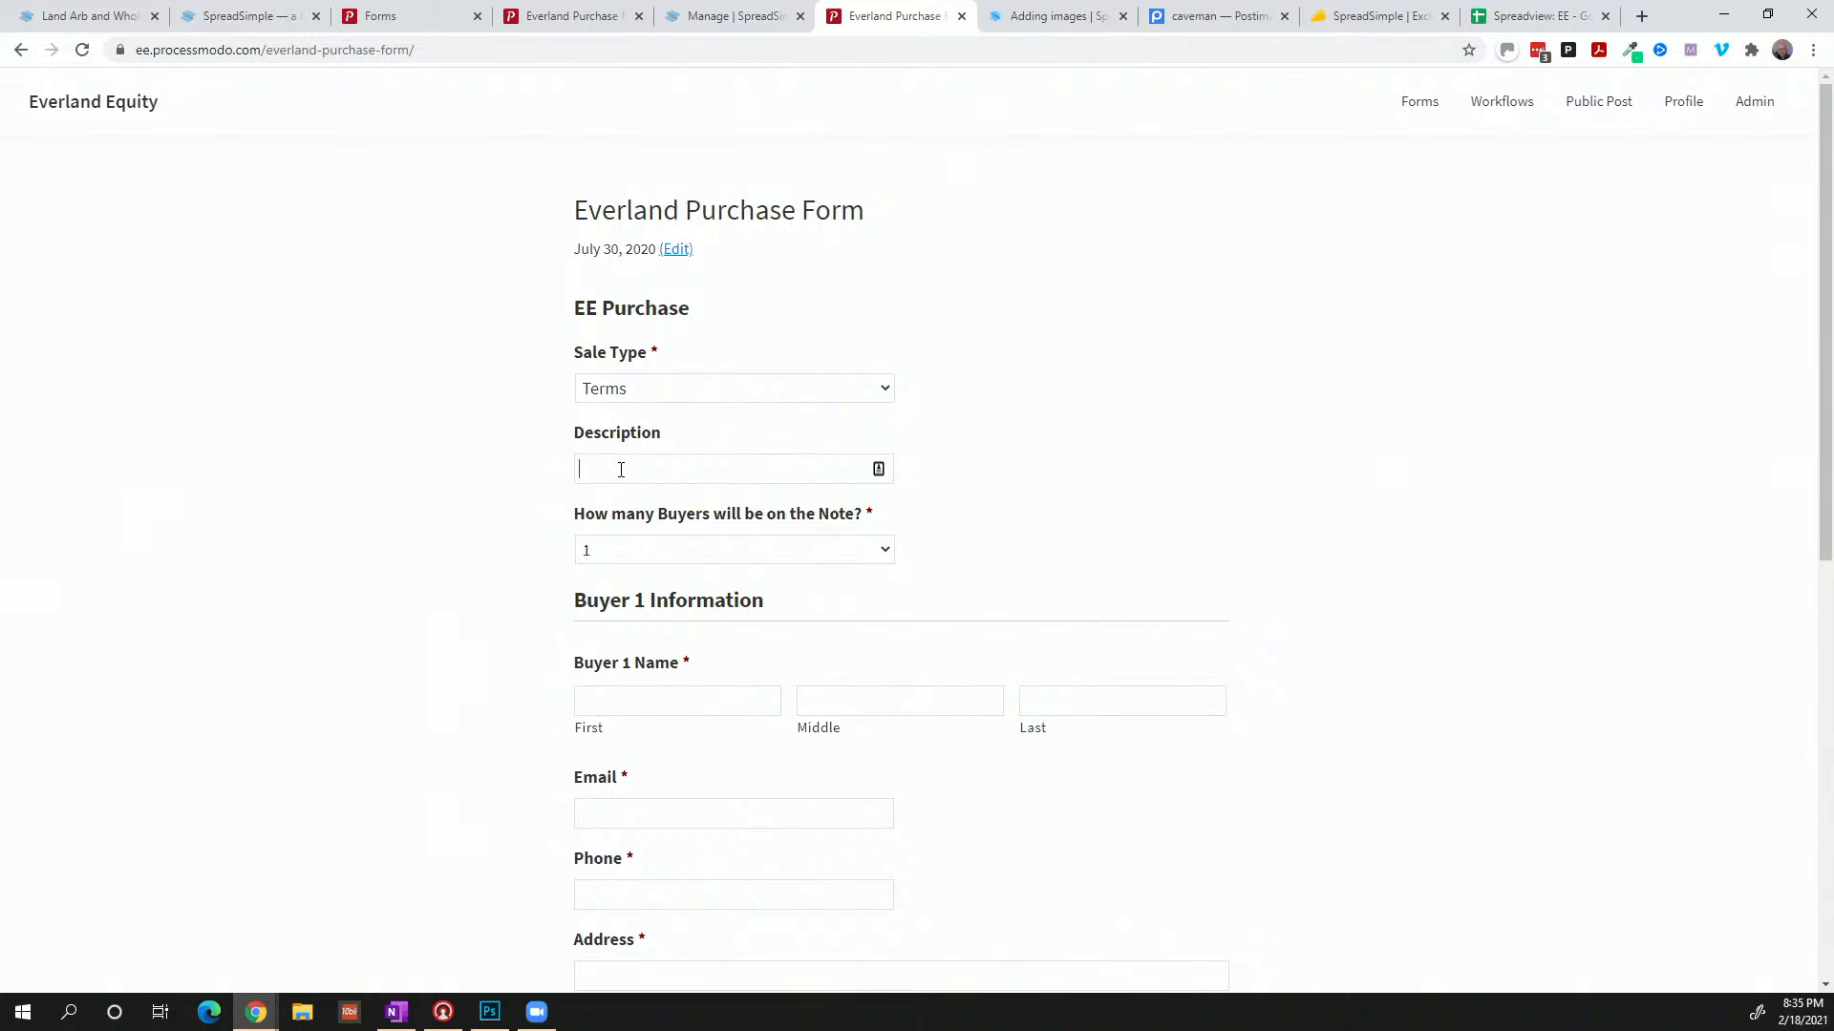
{"action": "left_click", "coordinate": [524, 487]}
{"action": "scroll", "coordinate": [523, 489], "scroll_direction": "down", "scroll_amount": 5}
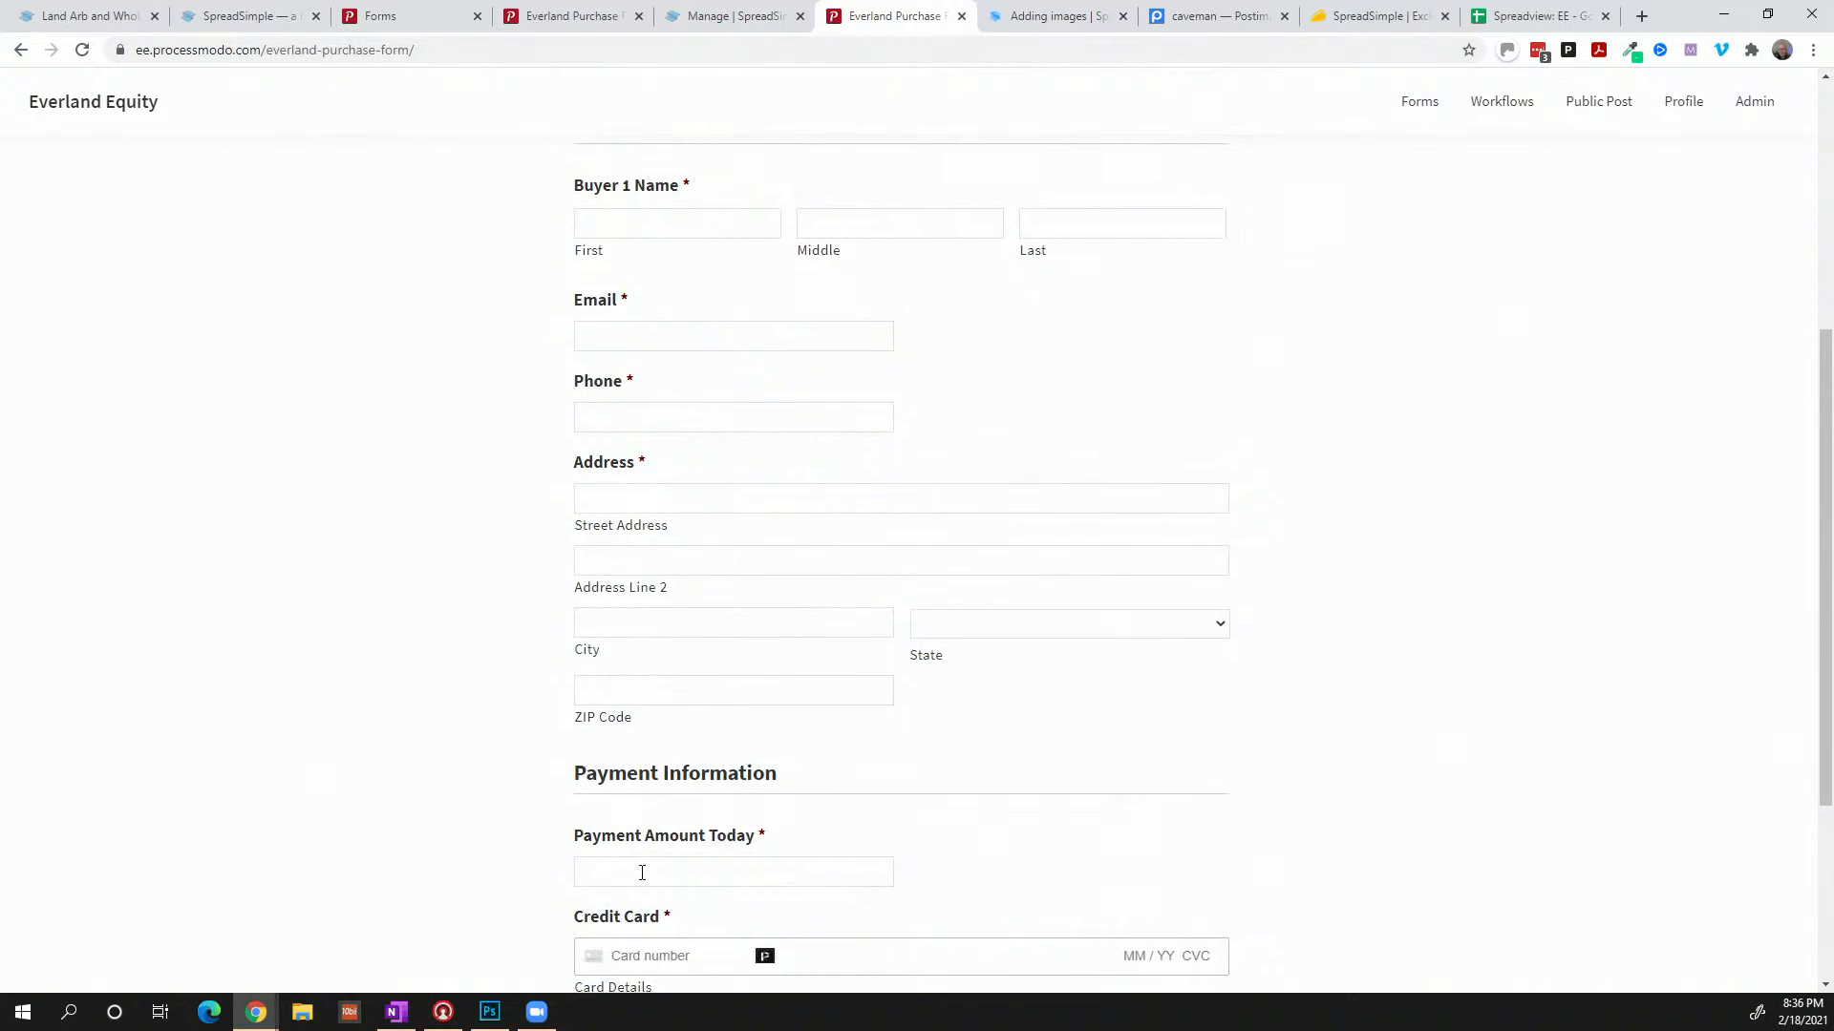
{"action": "scroll", "coordinate": [642, 872], "scroll_direction": "up", "scroll_amount": 5}
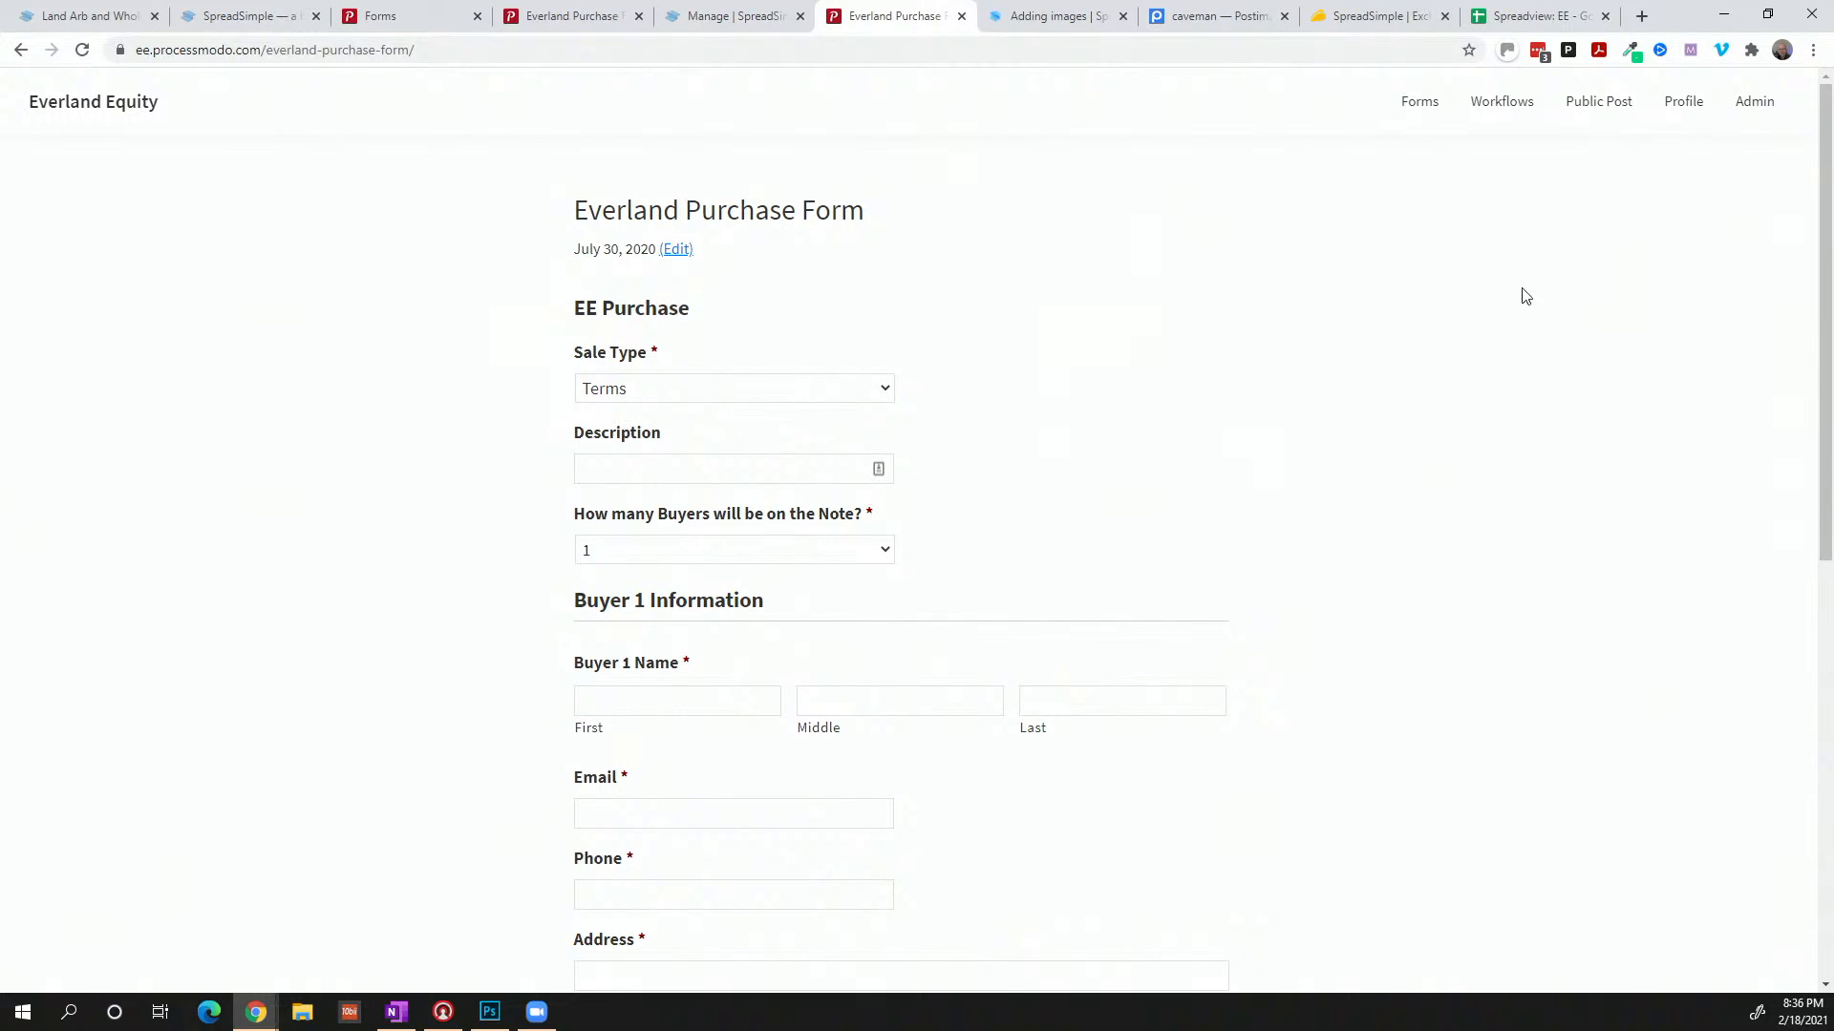
Open the EE Purchase form for editing and review its buyer and payment fields
{"action": "mouse_move", "coordinate": [1427, 115]}
{"action": "left_click", "coordinate": [1423, 102]}
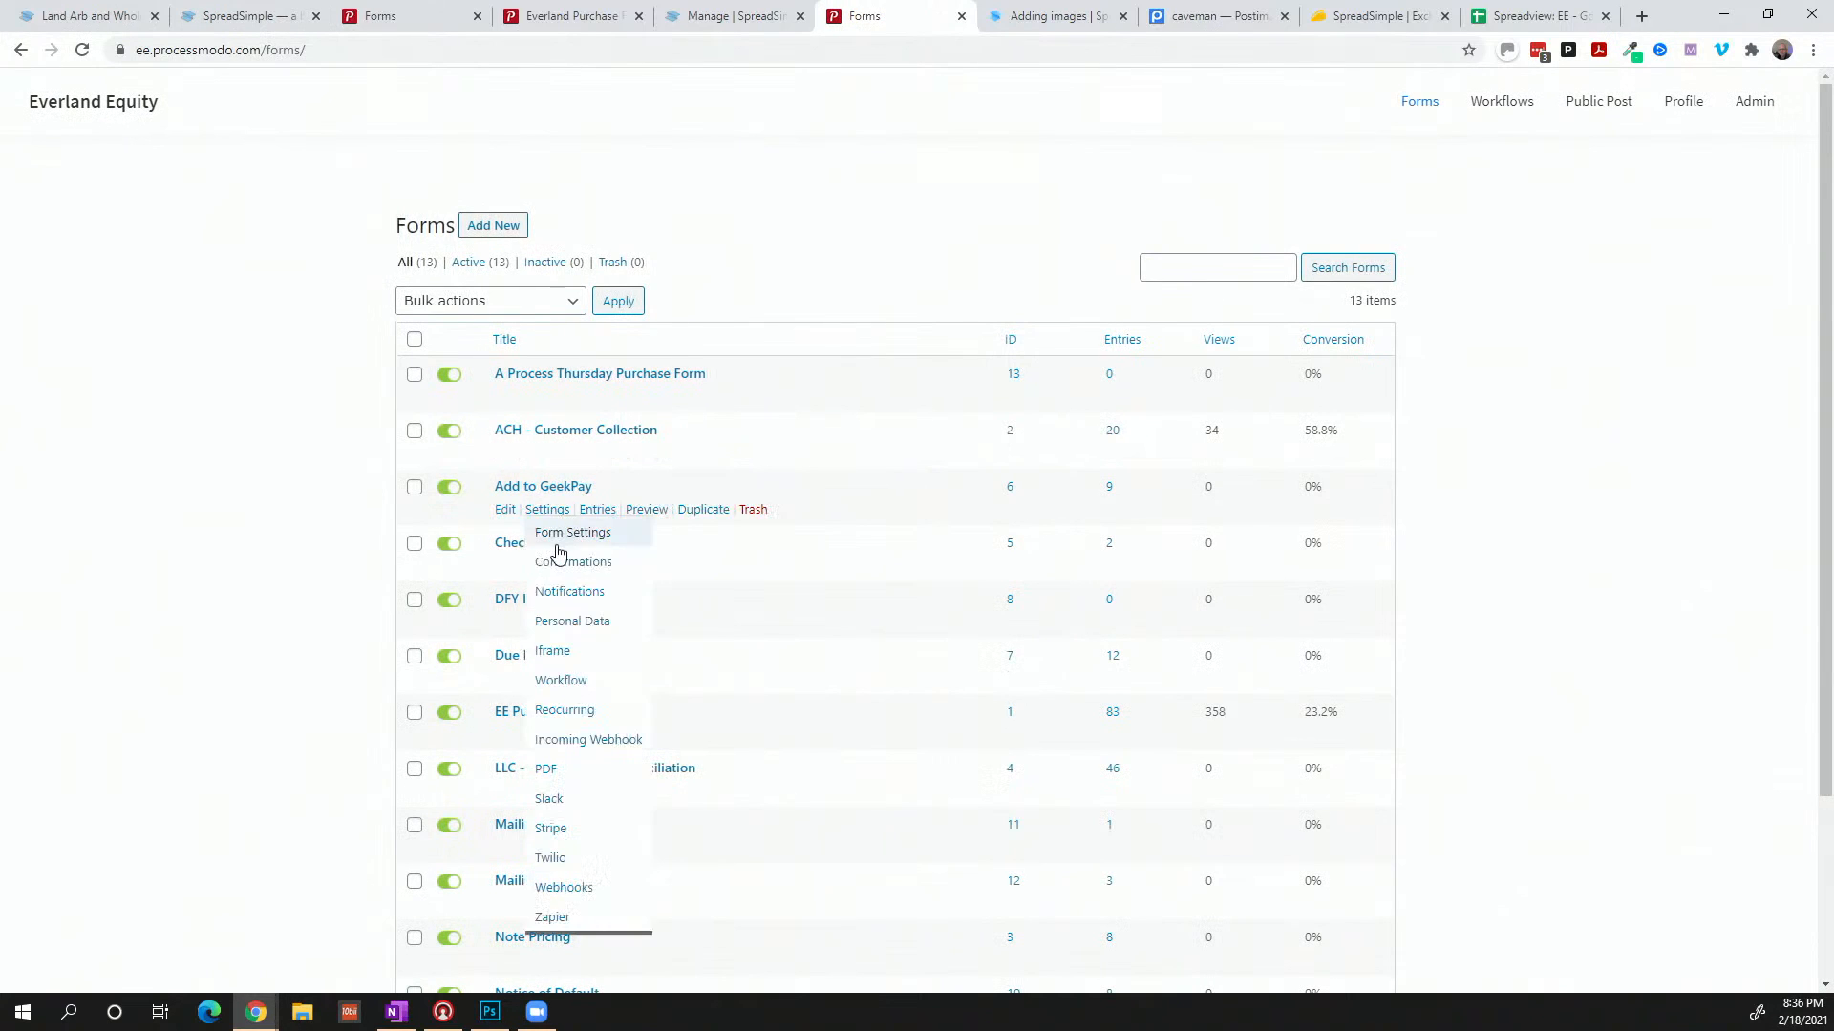
{"action": "scroll", "coordinate": [439, 715], "scroll_direction": "down", "scroll_amount": 1}
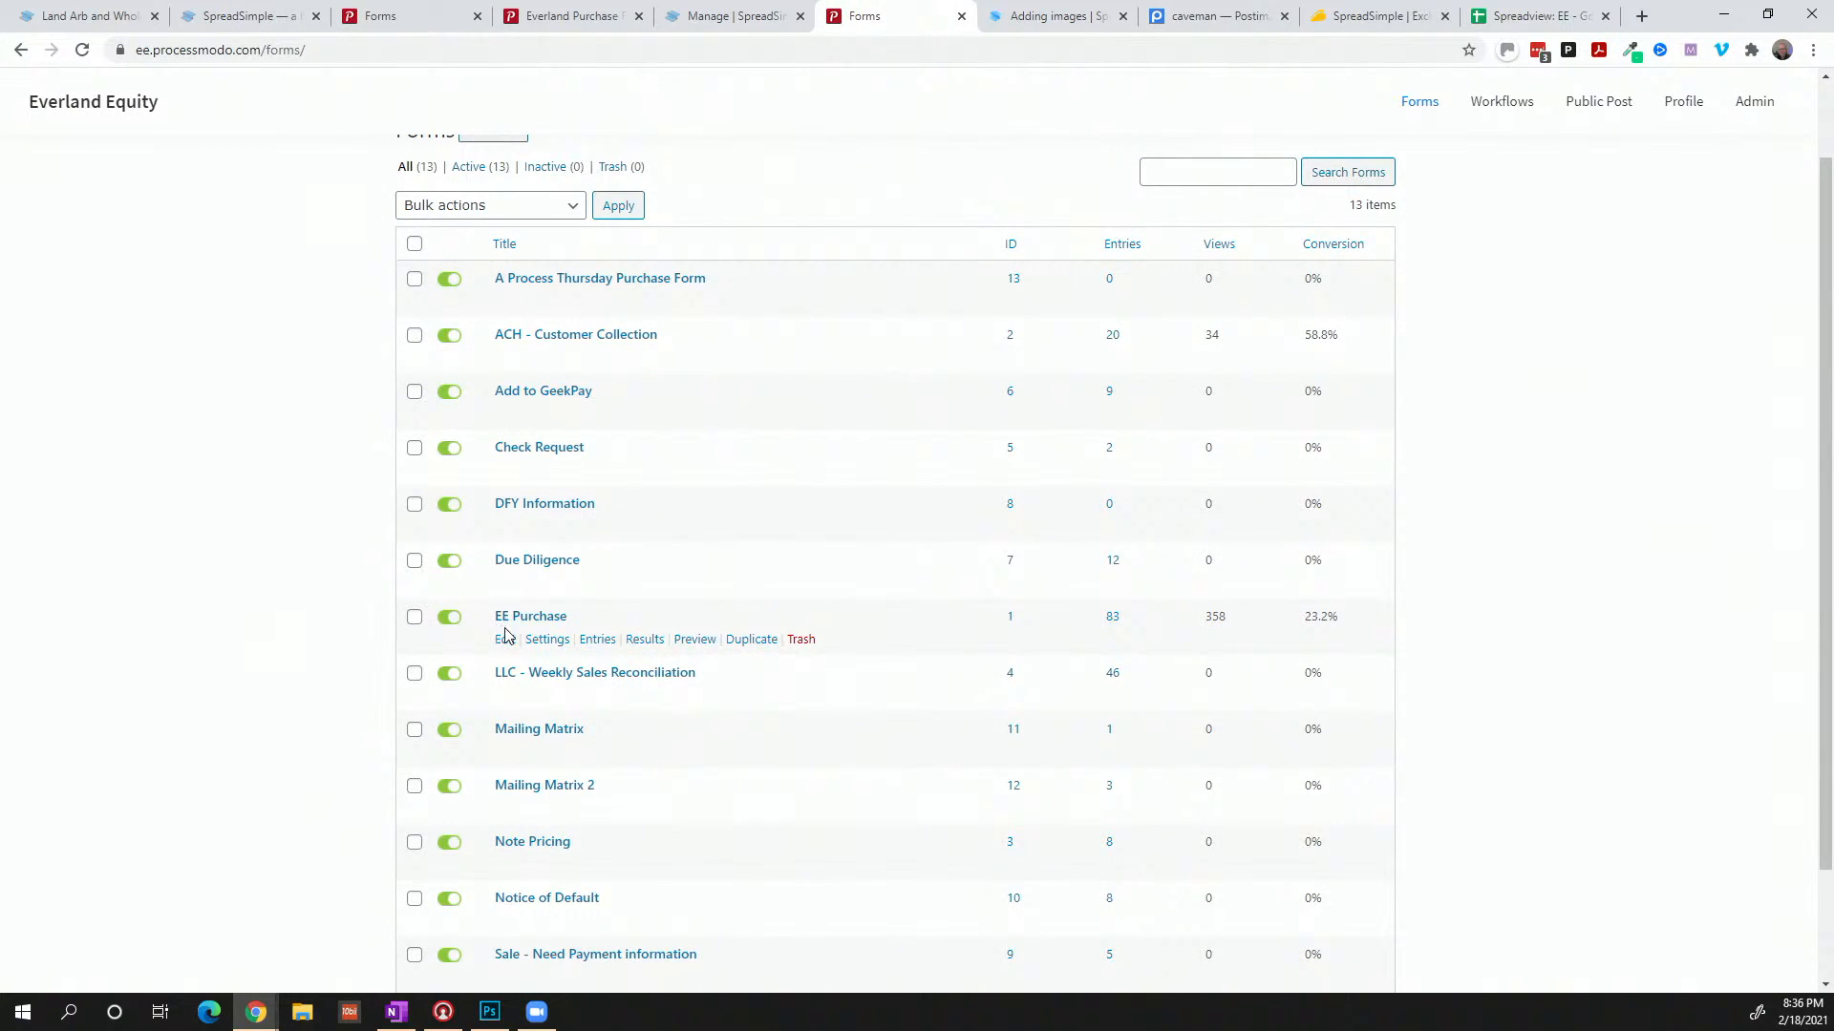
{"action": "left_click", "coordinate": [505, 640]}
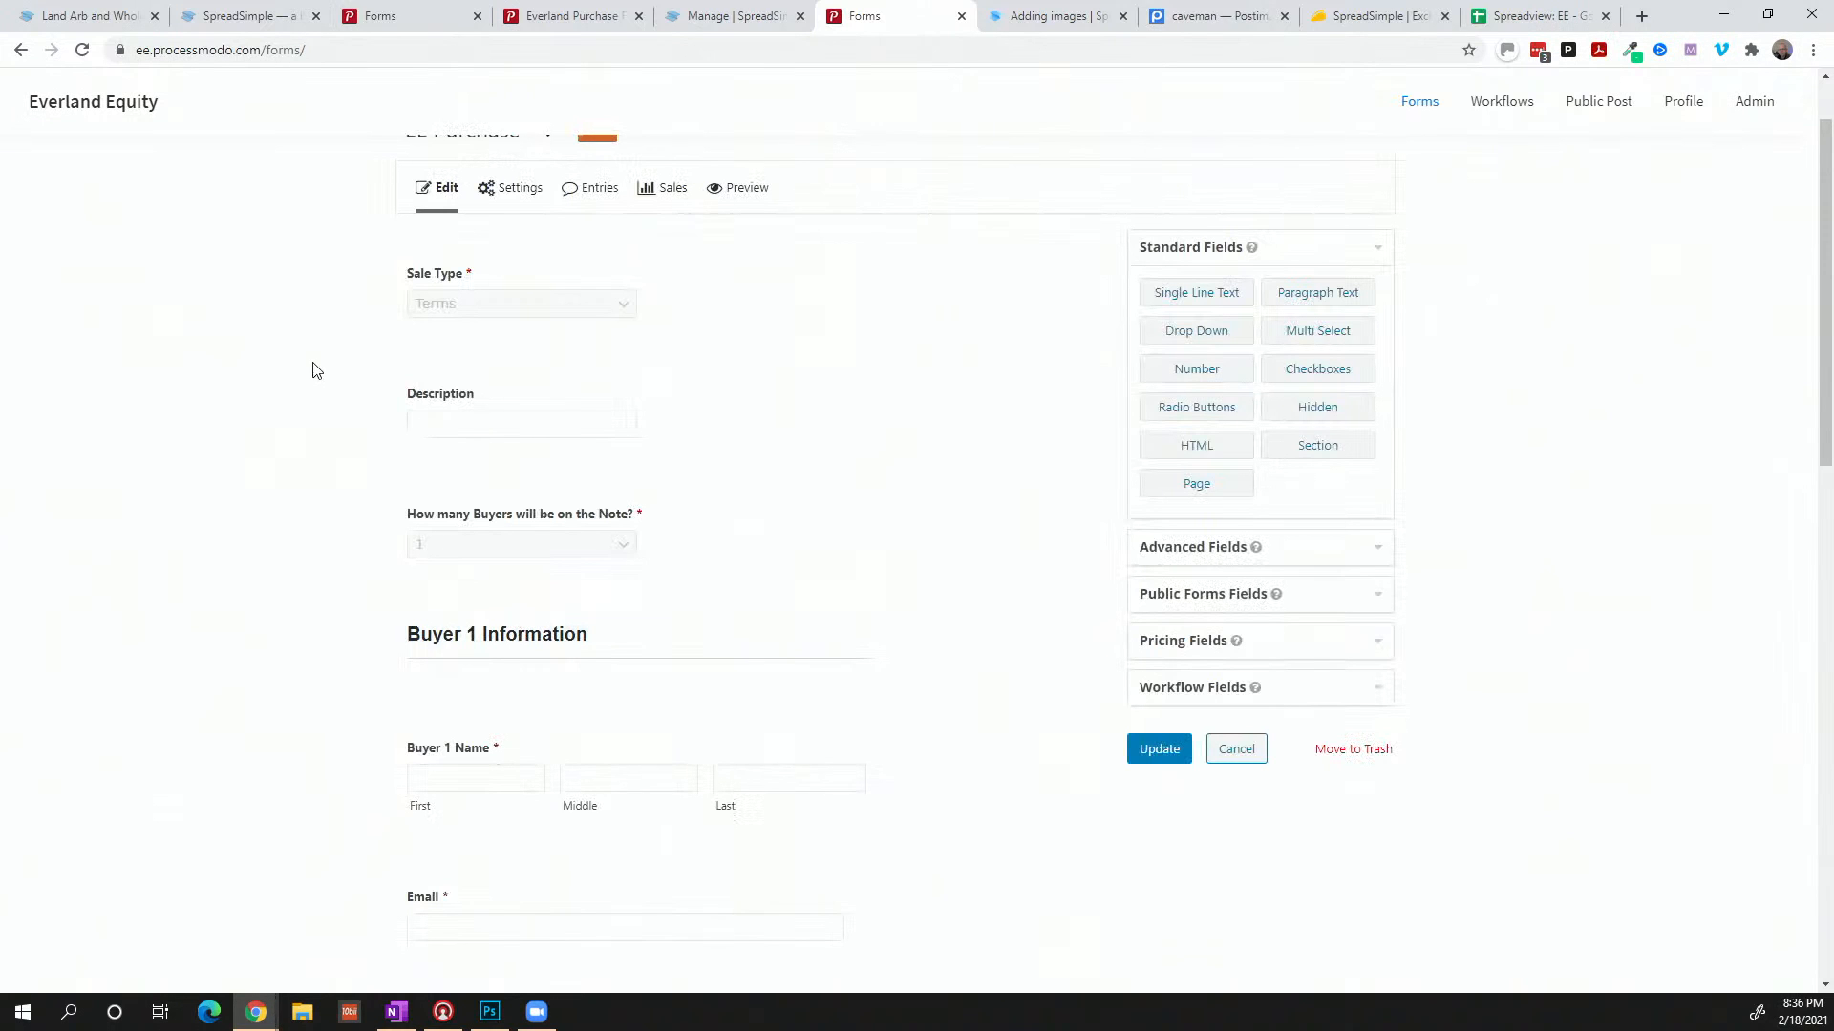
{"action": "scroll", "coordinate": [316, 370], "scroll_direction": "down", "scroll_amount": 1}
{"action": "scroll", "coordinate": [316, 370], "scroll_direction": "down", "scroll_amount": 7}
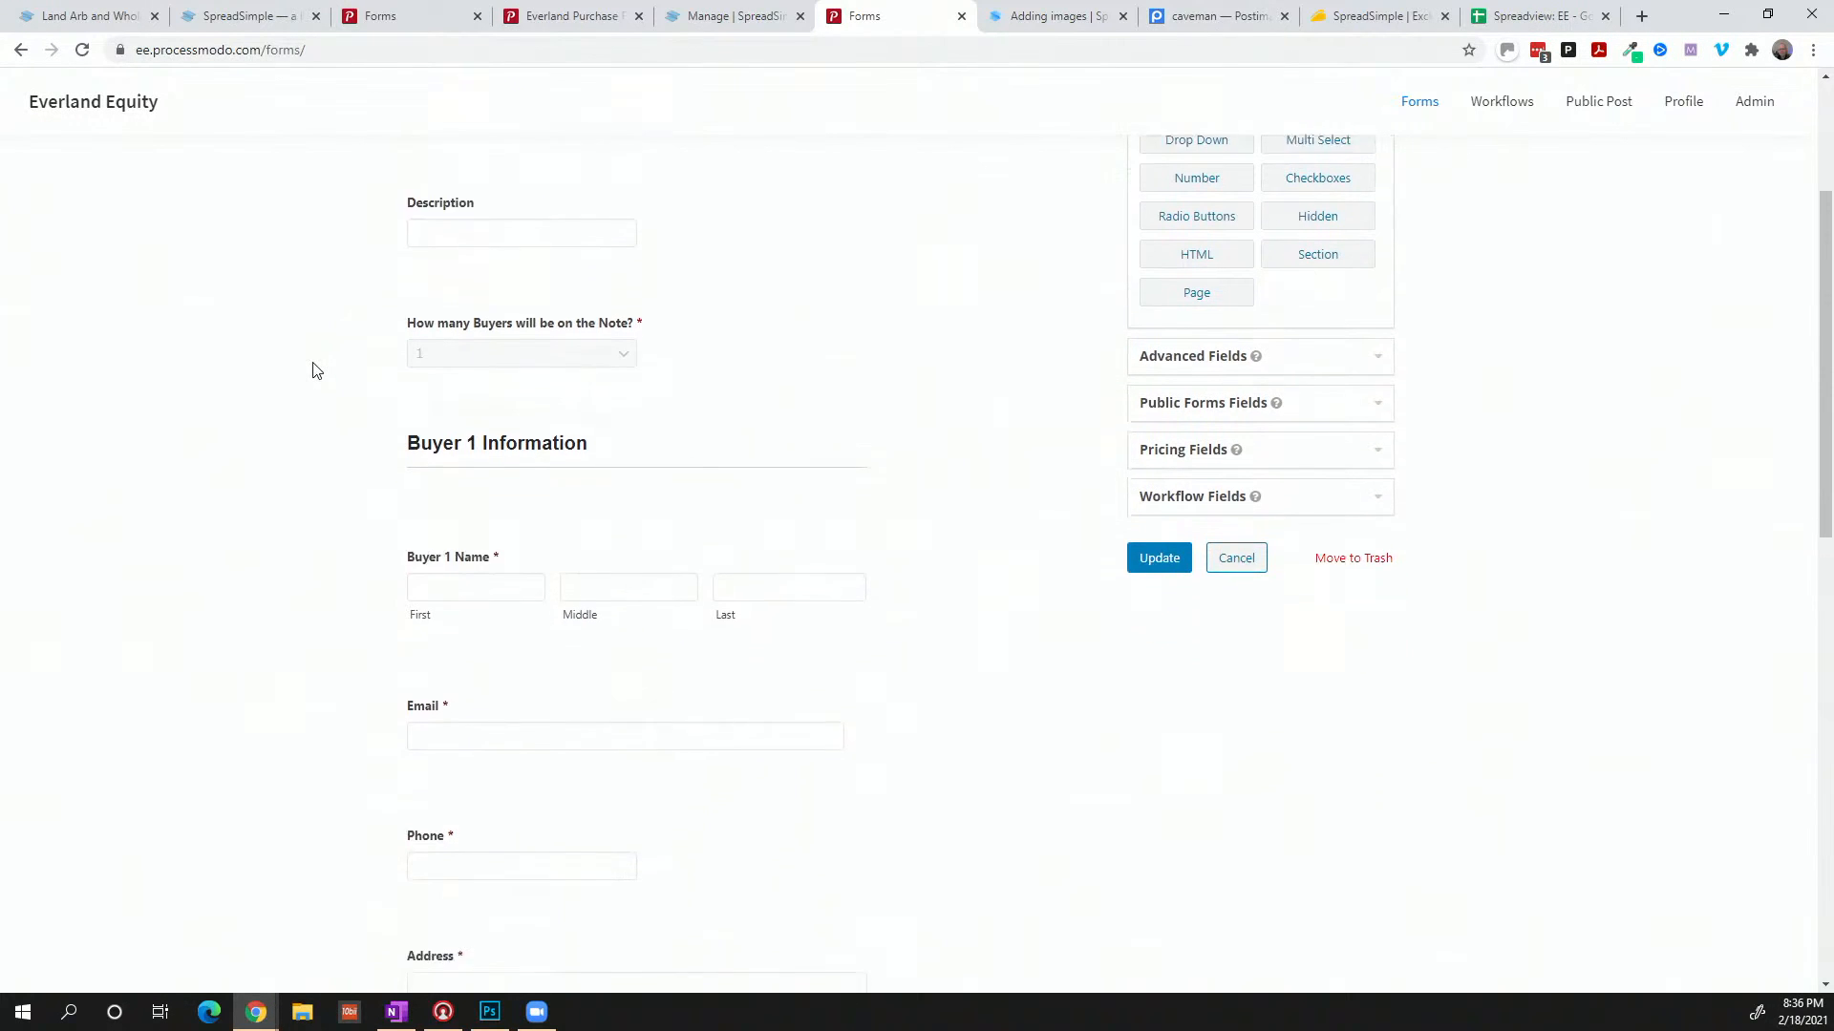
{"action": "scroll", "coordinate": [317, 370], "scroll_direction": "down", "scroll_amount": 4}
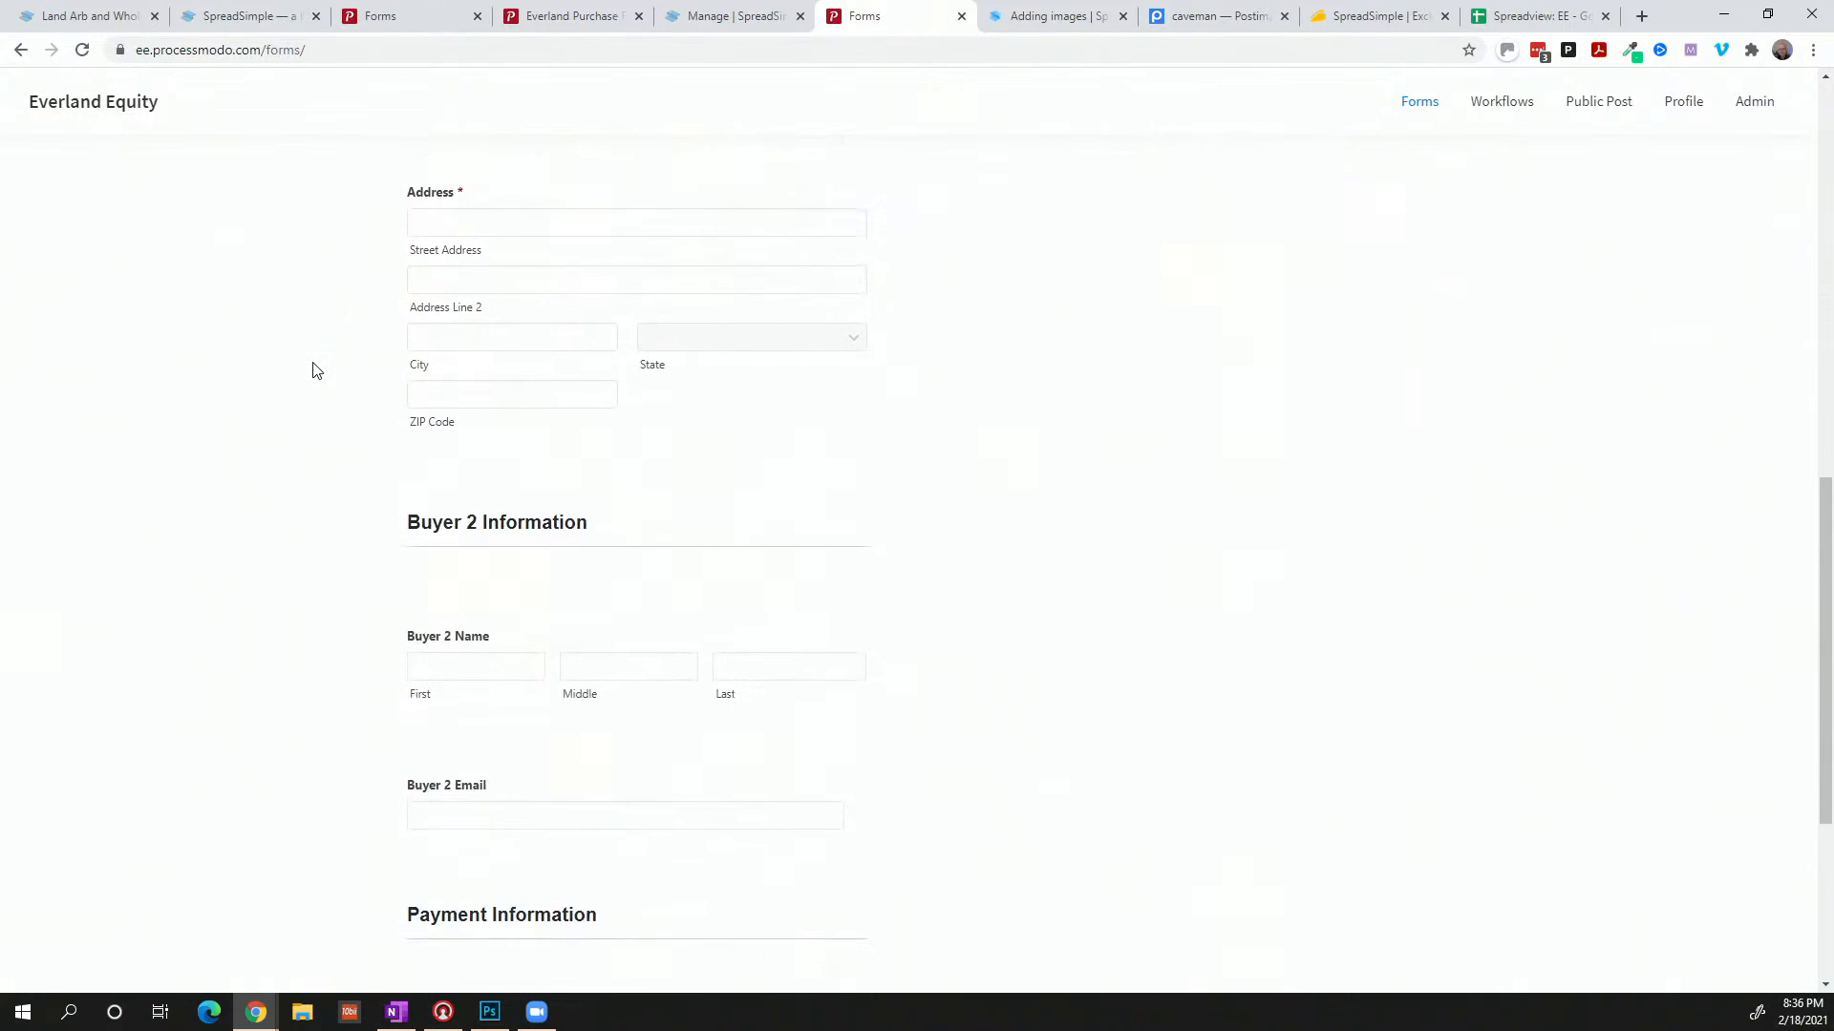
{"action": "scroll", "coordinate": [316, 371], "scroll_direction": "up", "scroll_amount": 4}
{"action": "scroll", "coordinate": [317, 371], "scroll_direction": "up", "scroll_amount": 4}
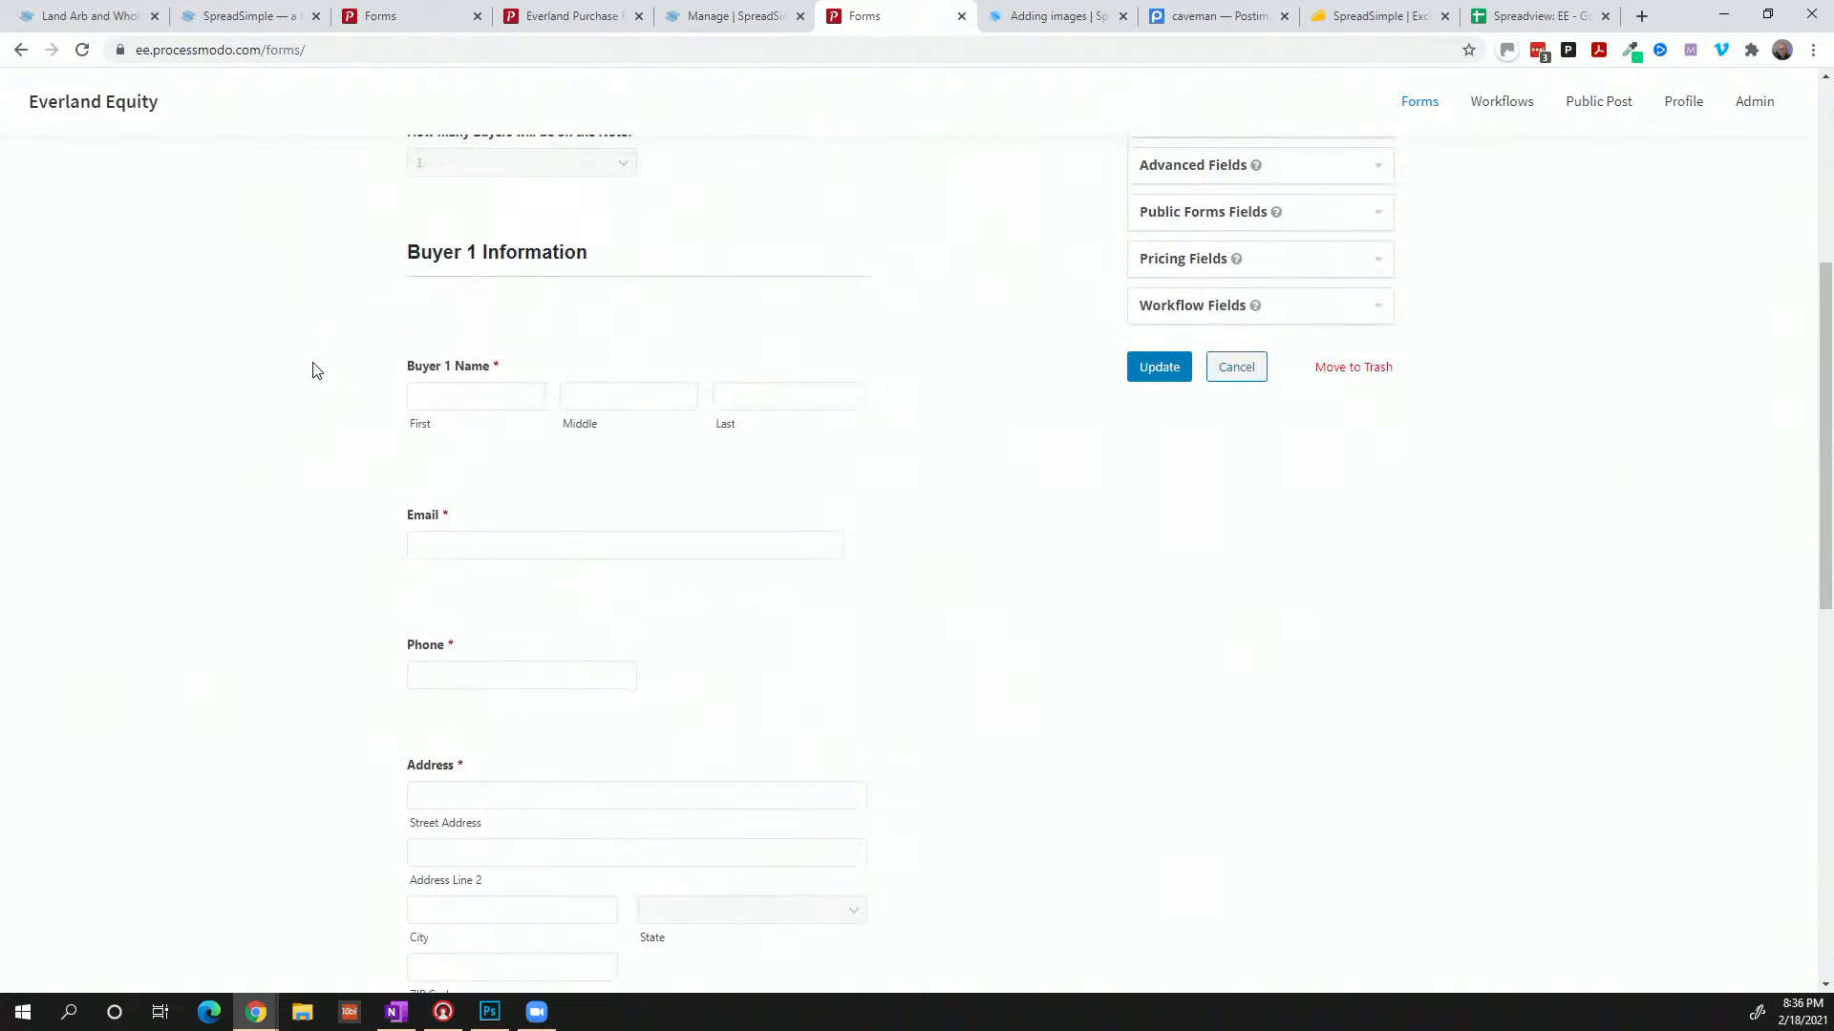
{"action": "scroll", "coordinate": [471, 612], "scroll_direction": "up", "scroll_amount": 5}
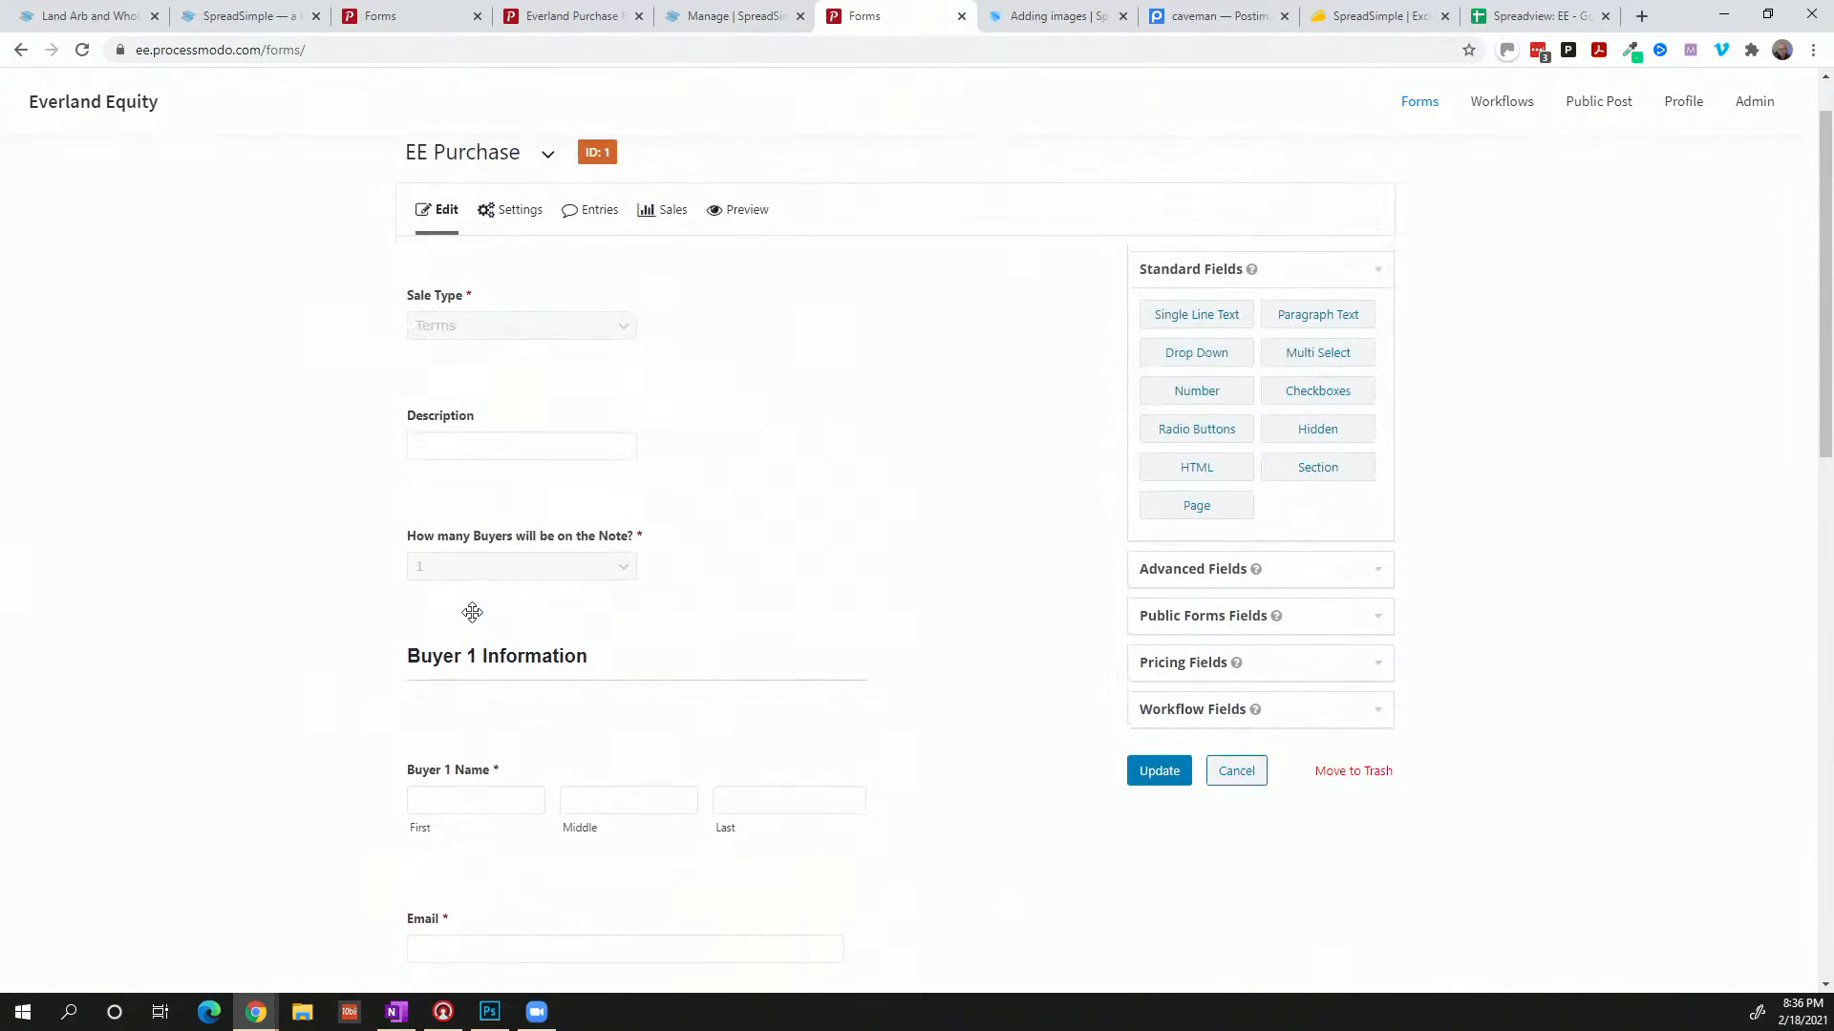
Set the Description field's dynamic population parameter name to "apn" and update the EE Purchase form
{"action": "left_click", "coordinate": [770, 517]}
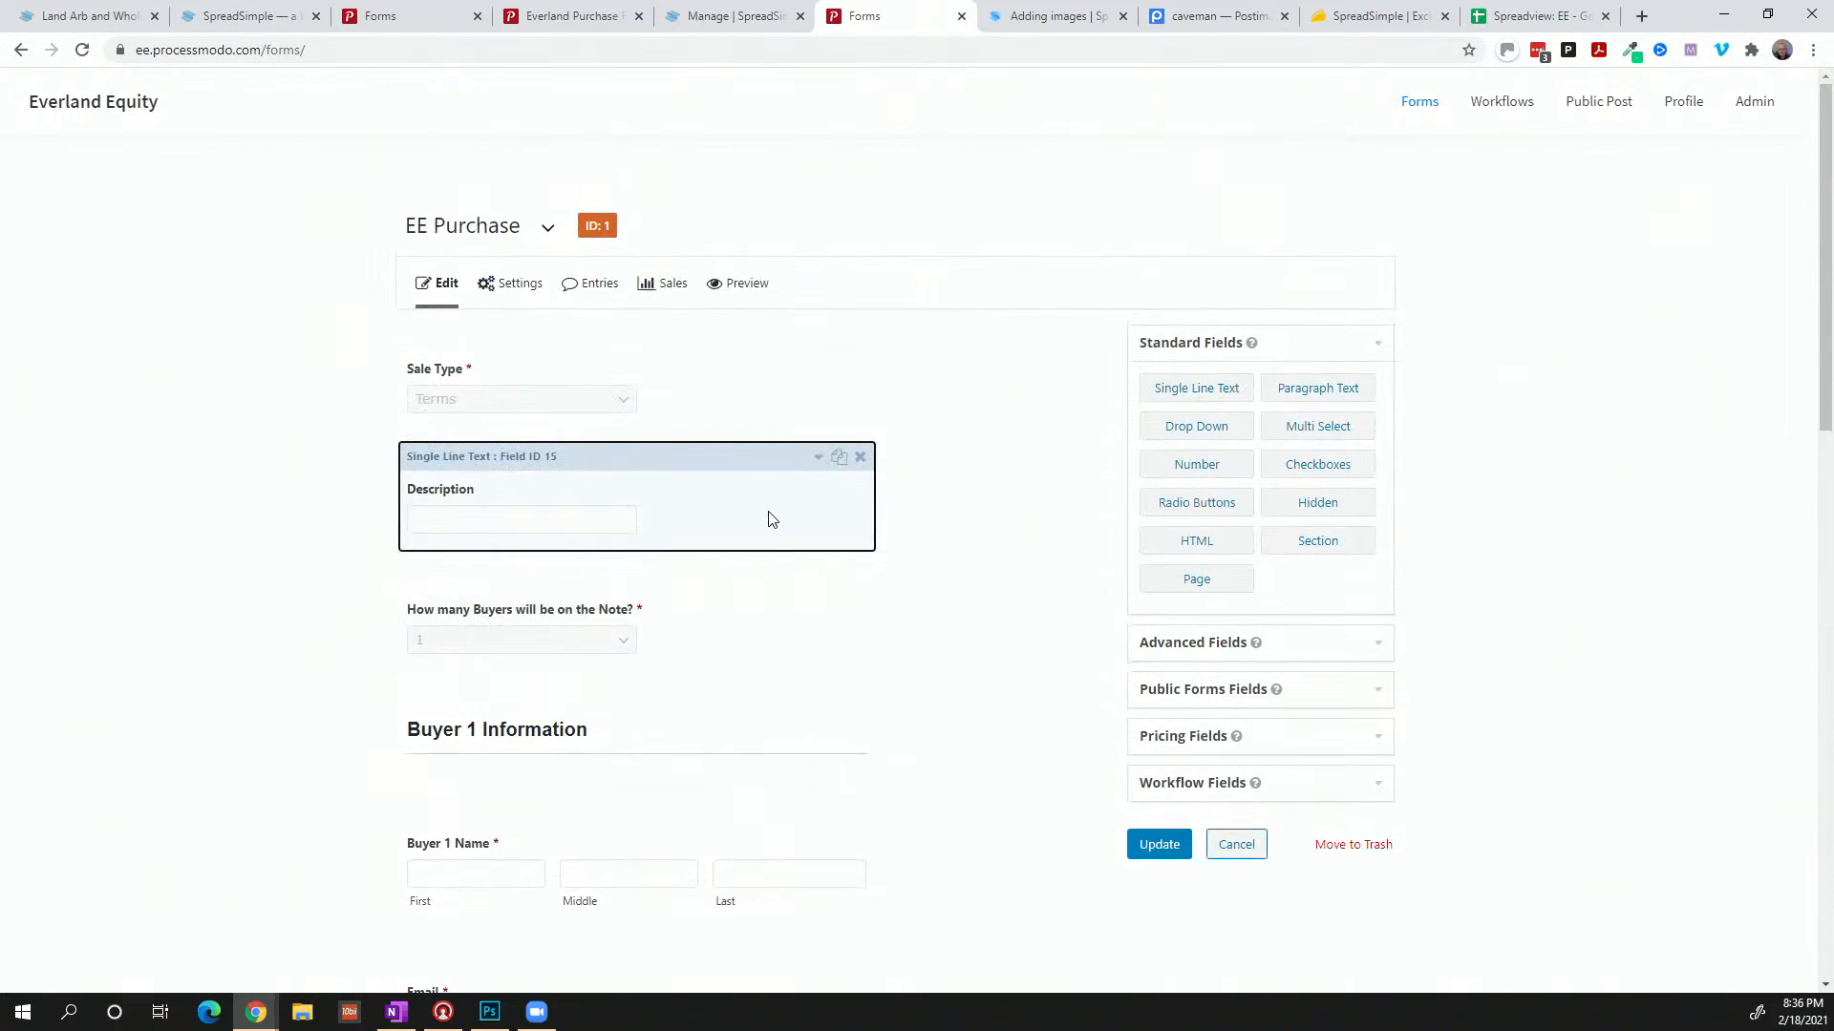
{"action": "scroll", "coordinate": [780, 601], "scroll_direction": "down", "scroll_amount": 1}
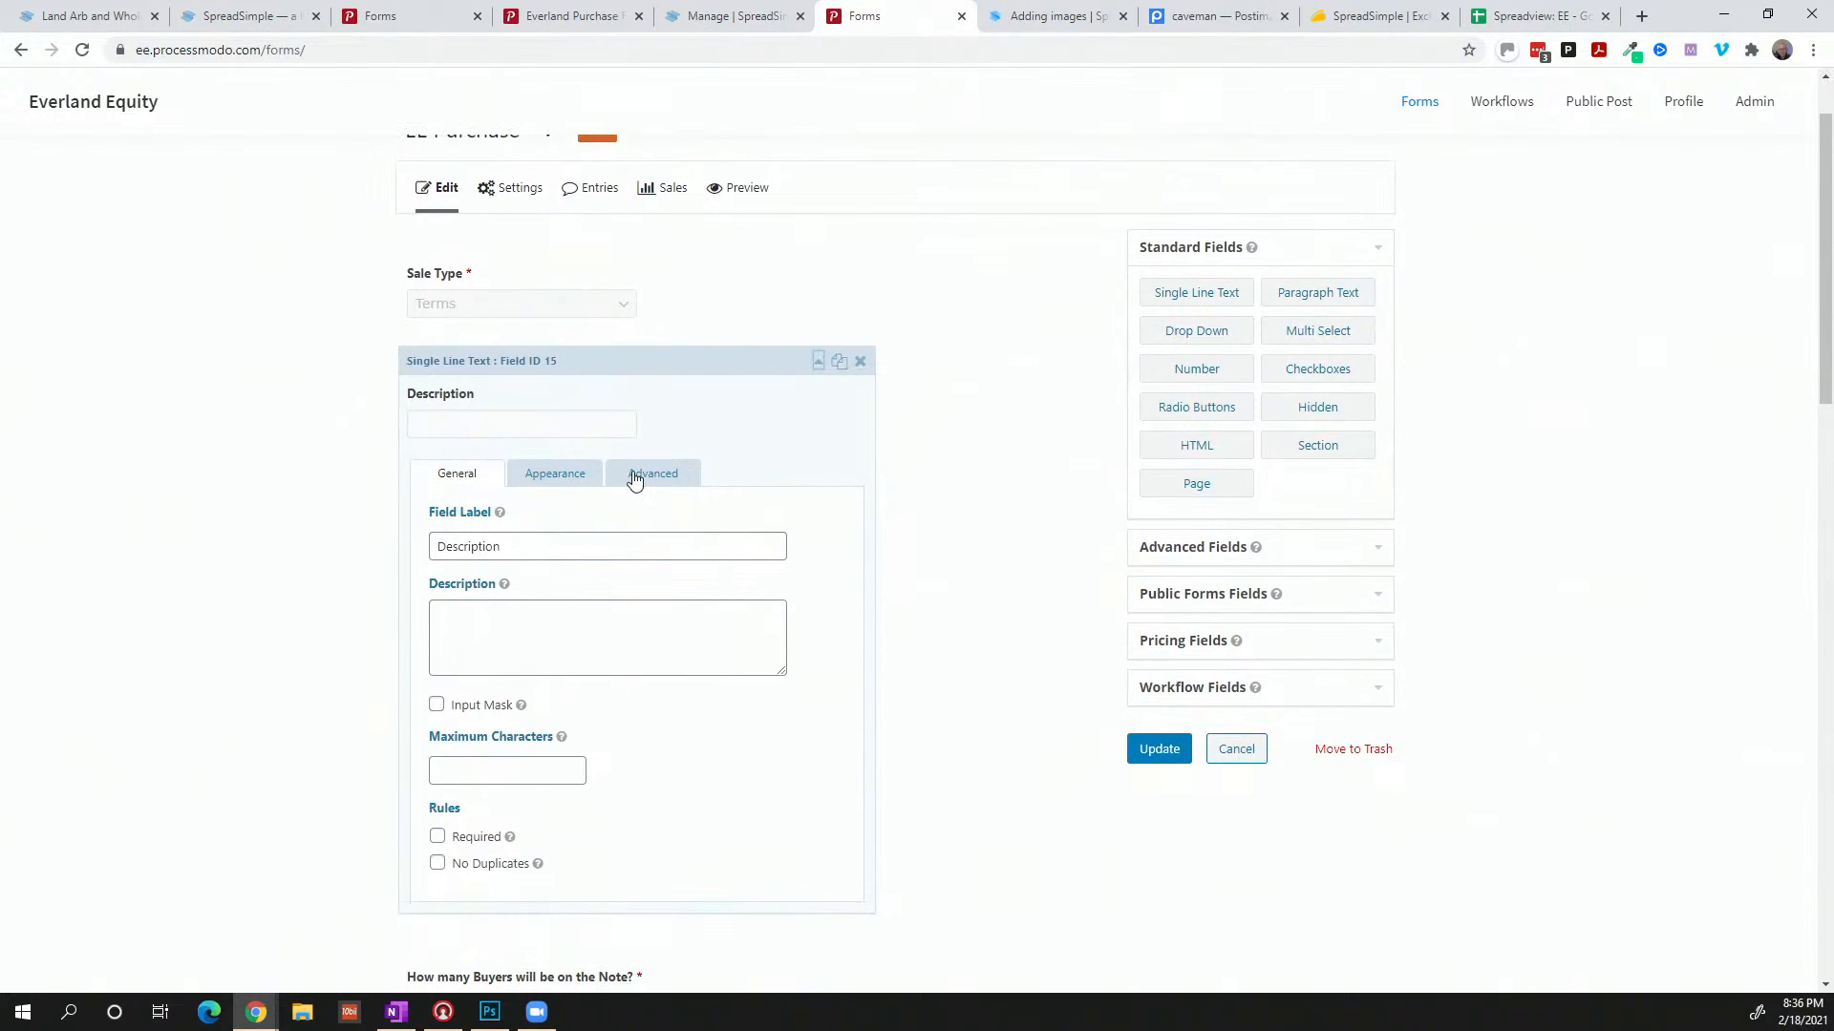
{"action": "left_click", "coordinate": [635, 479]}
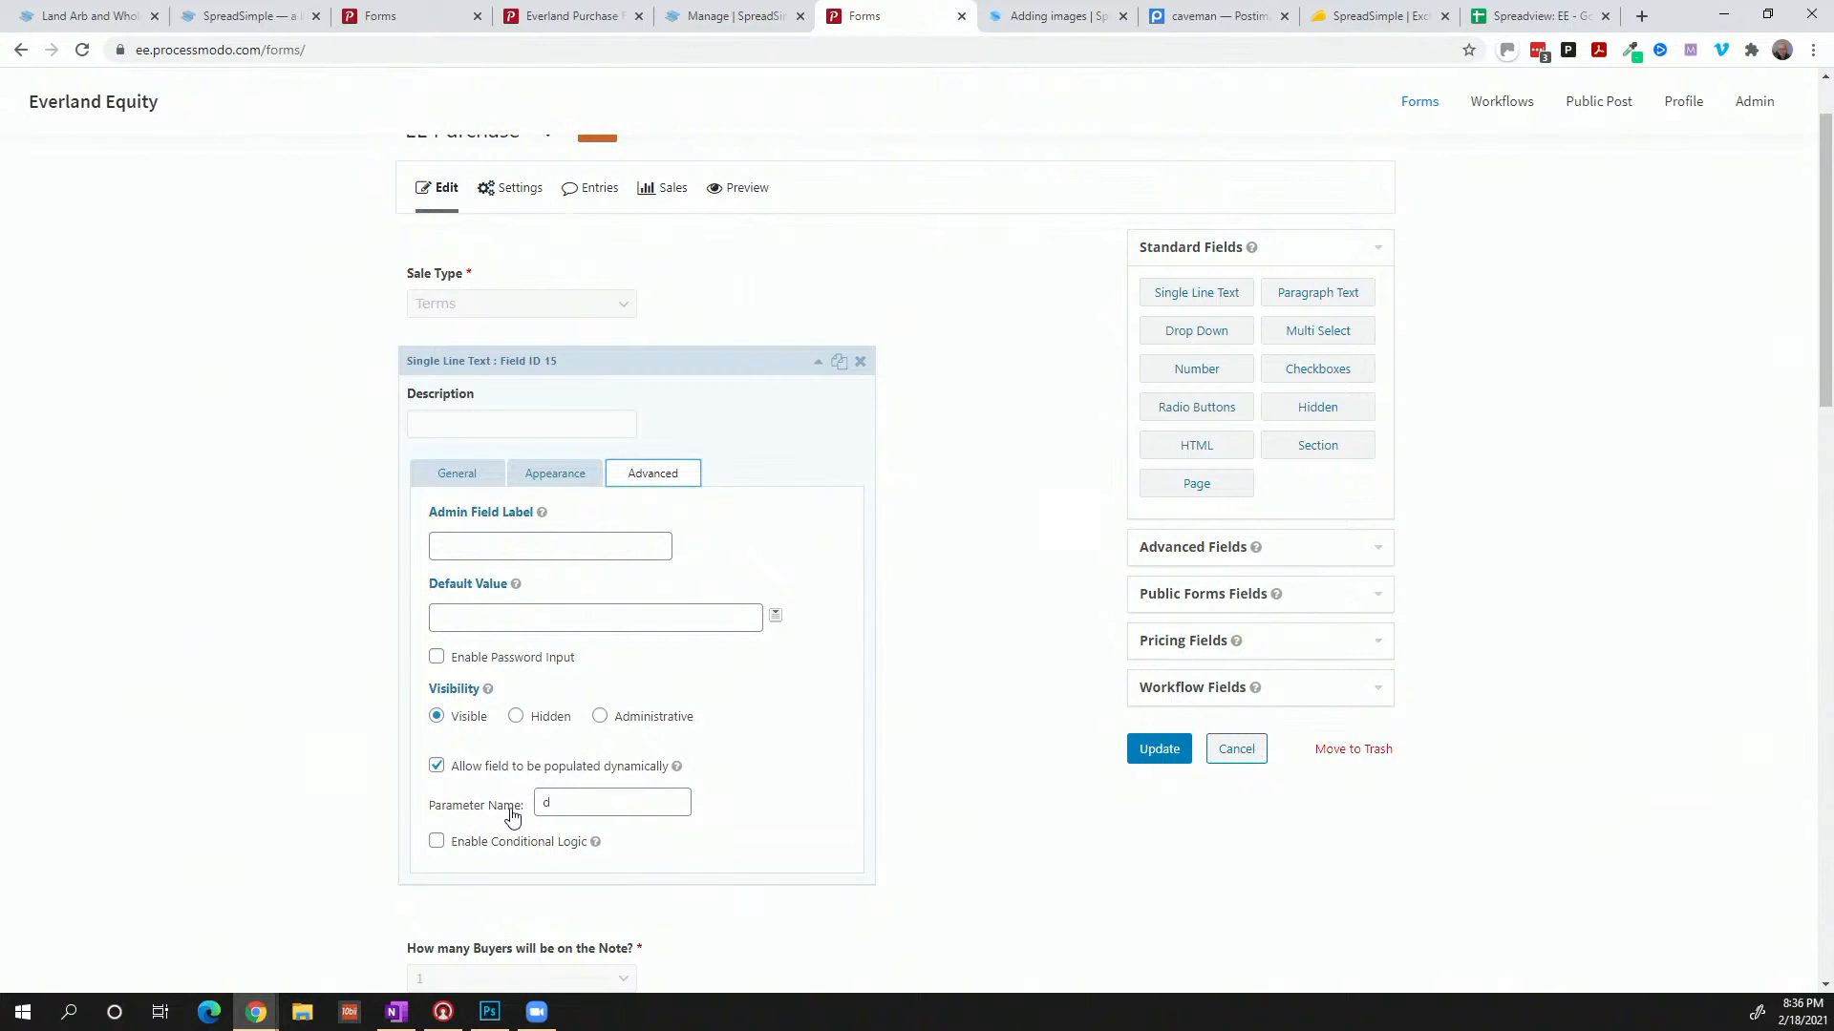
{"action": "left_click", "coordinate": [586, 800]}
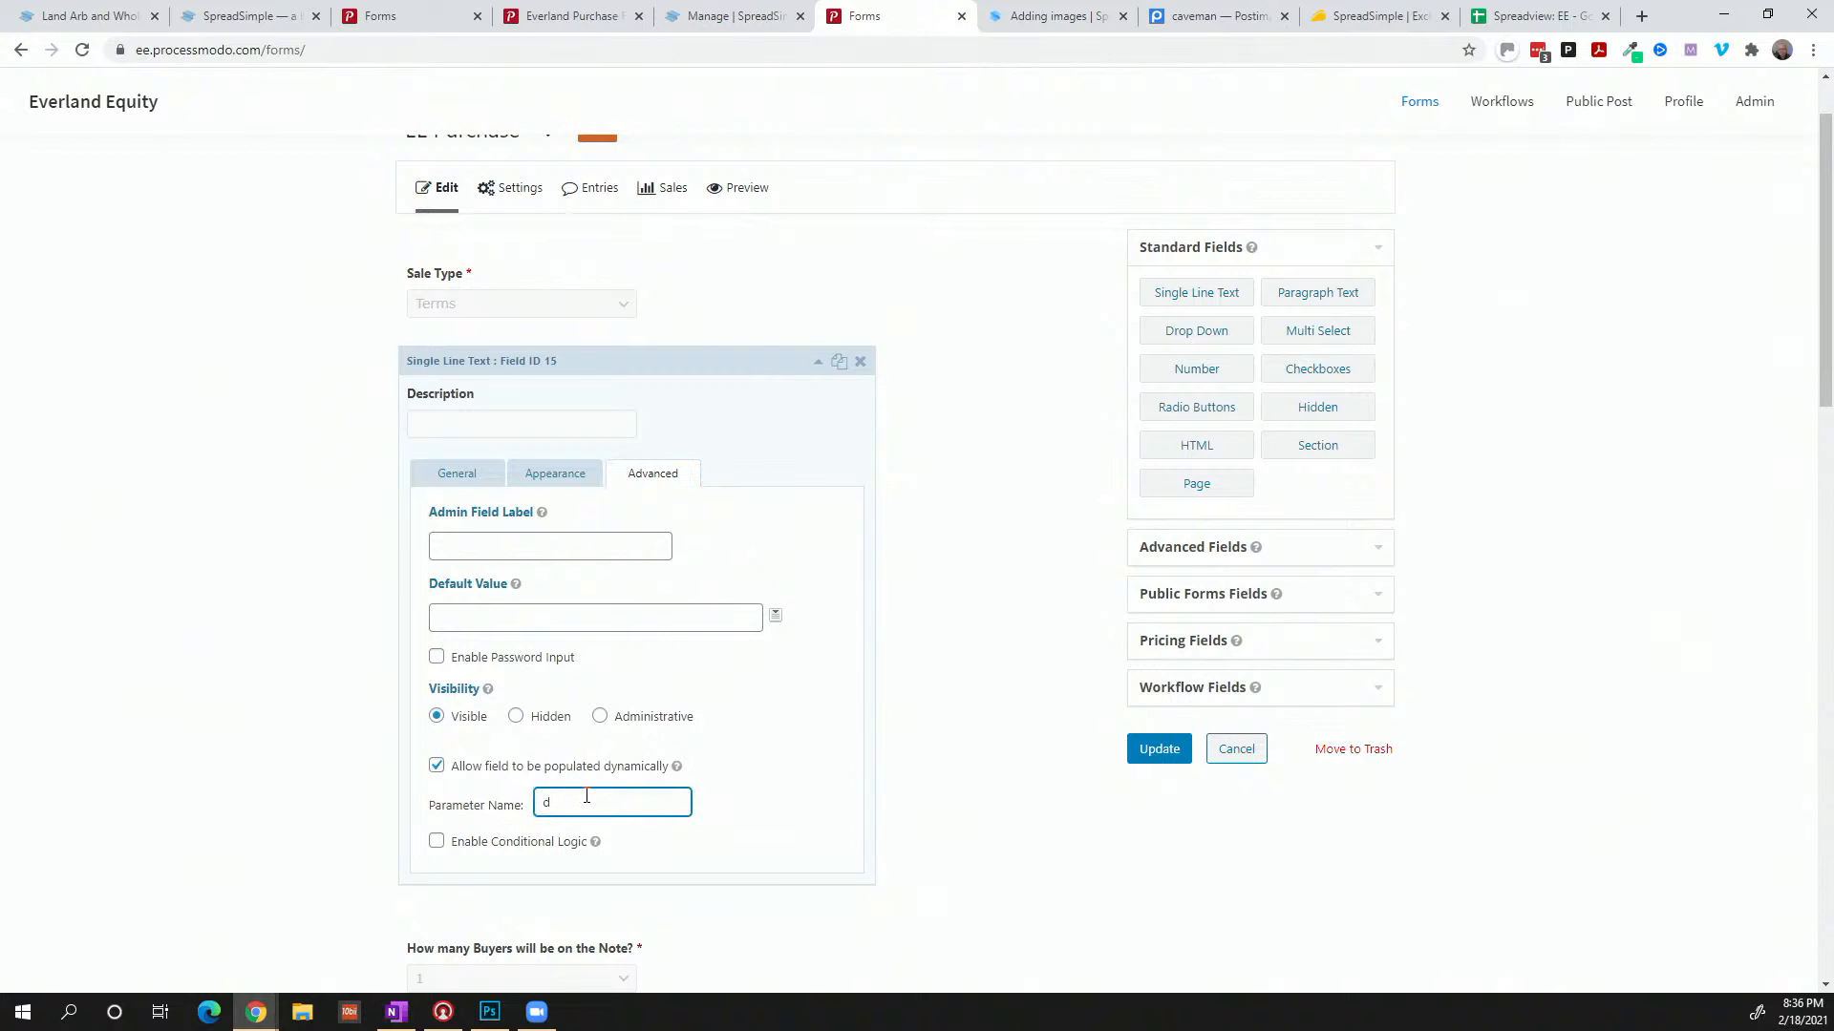
{"action": "double_click", "coordinate": [542, 803]}
{"action": "type", "text": "proeprty"}
{"action": "key", "text": "BackSpace"}
{"action": "key", "text": "BackSpace"}
{"action": "key", "text": "BackSpace"}
{"action": "key", "text": "BackSpace"}
{"action": "key", "text": "BackSpace"}
{"action": "key", "text": "BackSpace"}
{"action": "key", "text": "BackSpace"}
{"action": "key", "text": "BackSpace"}
{"action": "type", "text": "ap"}
{"action": "left_click", "coordinate": [1169, 760]}
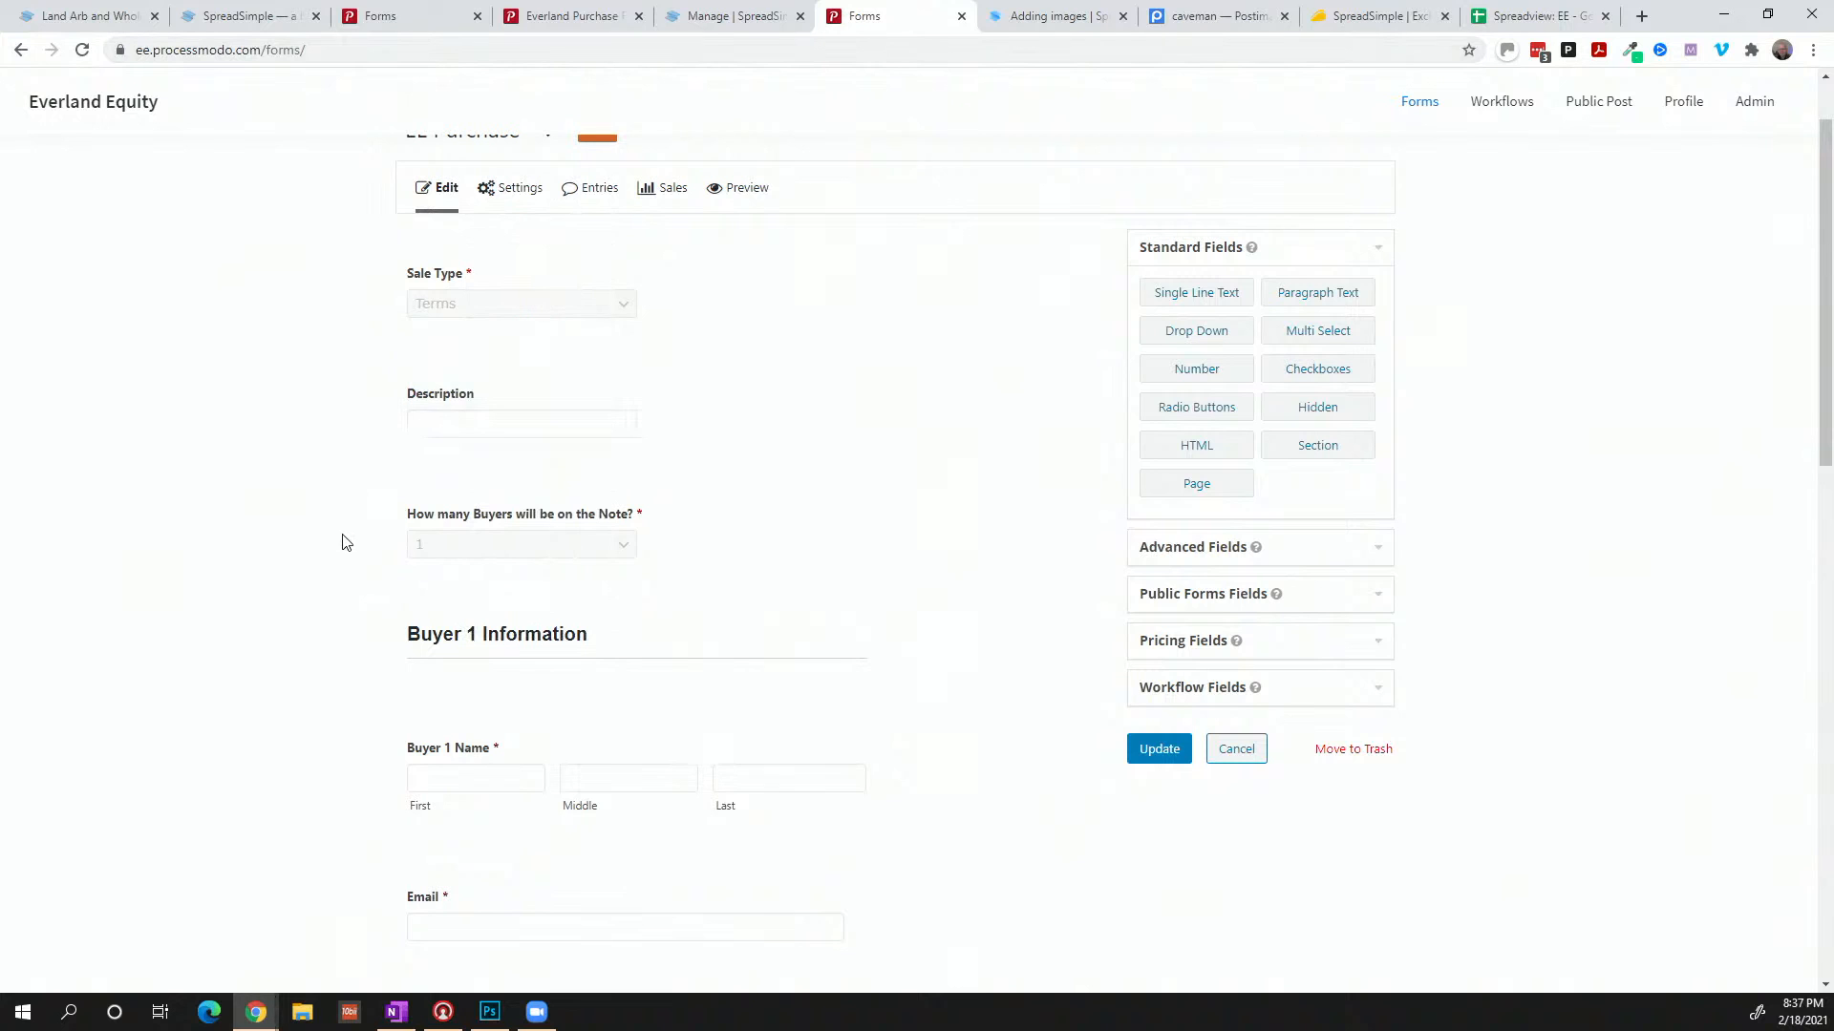
Examine the dynamic population parameter in the advanced settings of the Payment Amount Today field
{"action": "scroll", "coordinate": [342, 542], "scroll_direction": "down", "scroll_amount": 9}
{"action": "scroll", "coordinate": [342, 542], "scroll_direction": "down", "scroll_amount": 5}
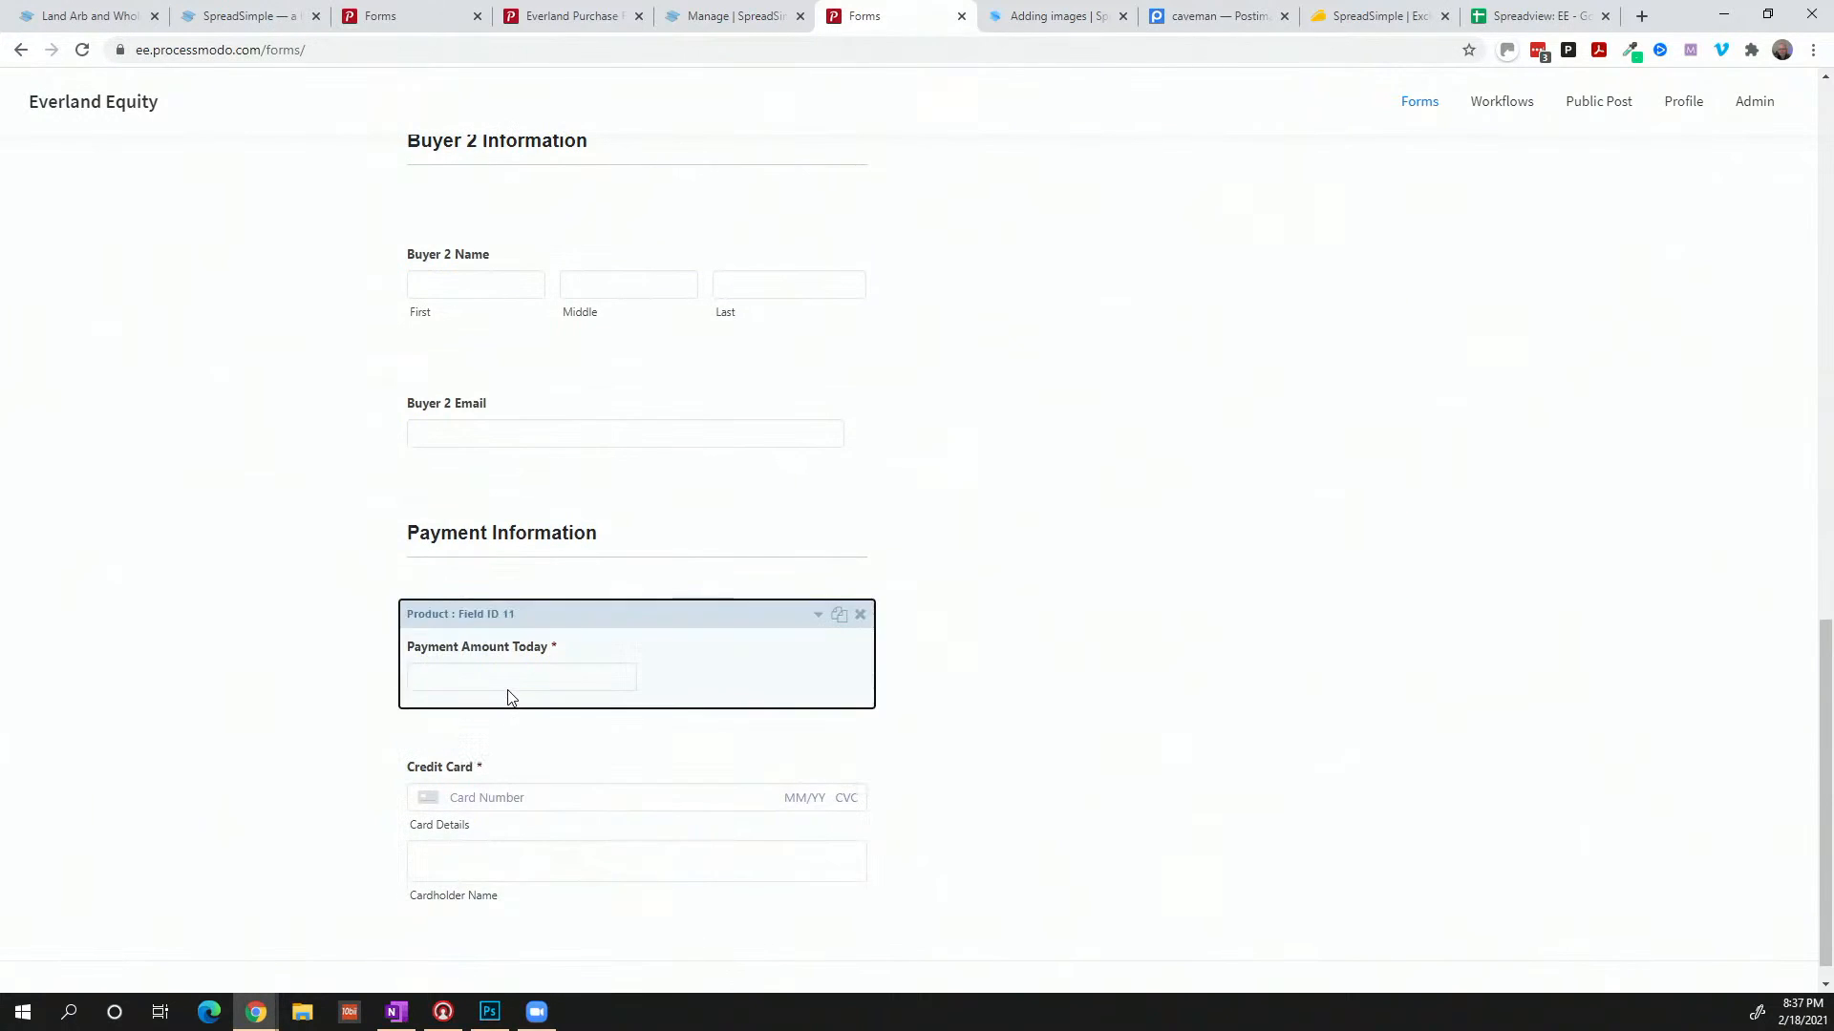
{"action": "left_click", "coordinate": [509, 697]}
{"action": "left_click", "coordinate": [639, 714]}
{"action": "scroll", "coordinate": [639, 719], "scroll_direction": "down", "scroll_amount": 1}
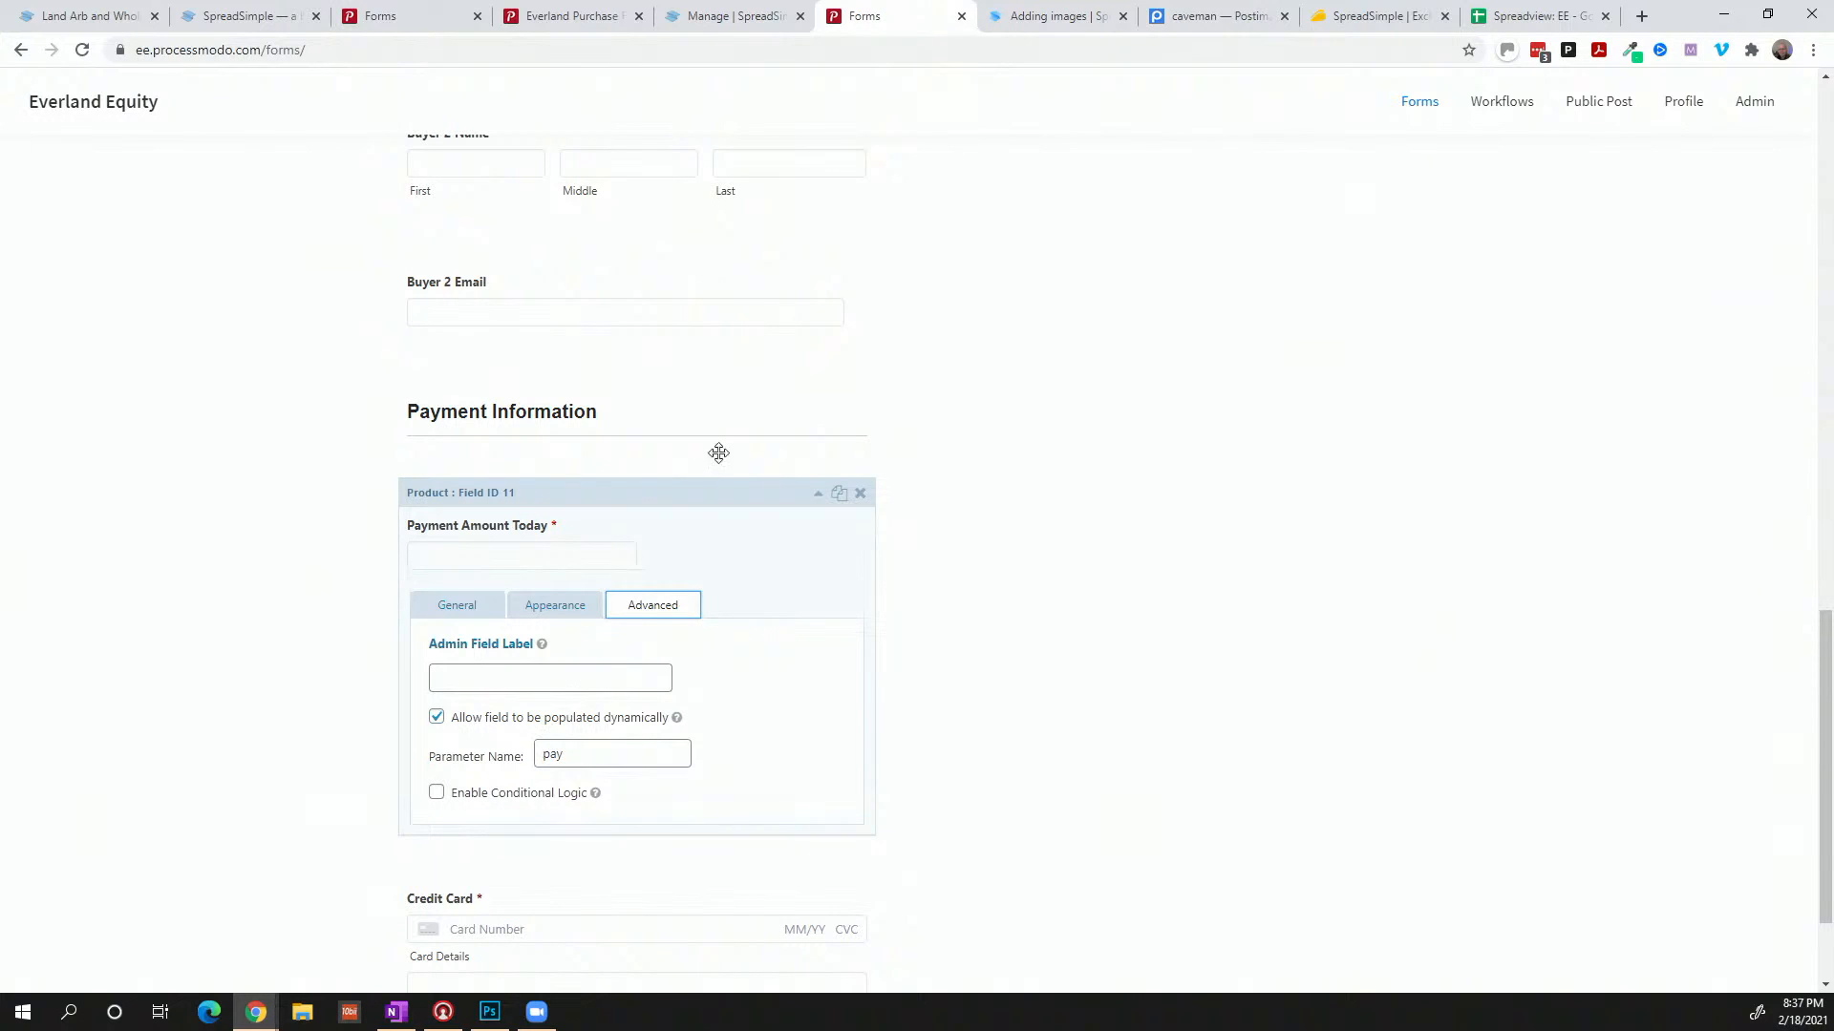
{"action": "left_click", "coordinate": [1540, 16]}
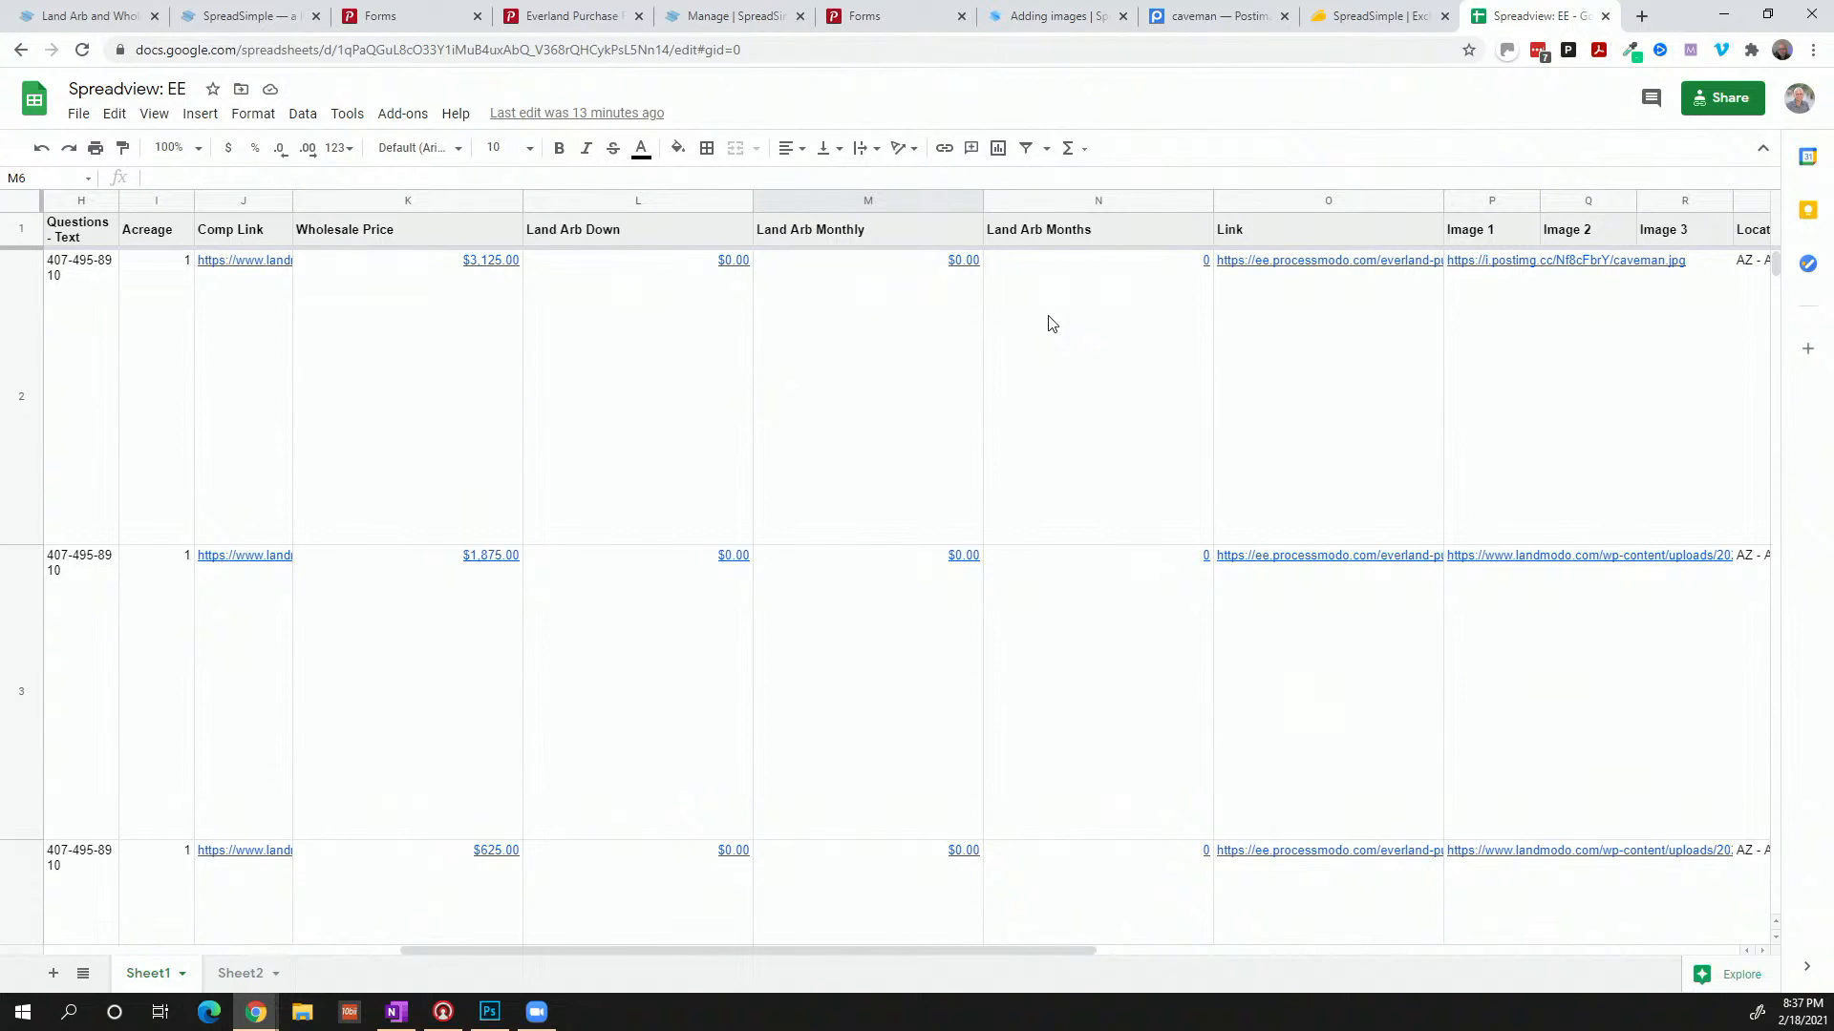
{"action": "left_click", "coordinate": [1385, 351]}
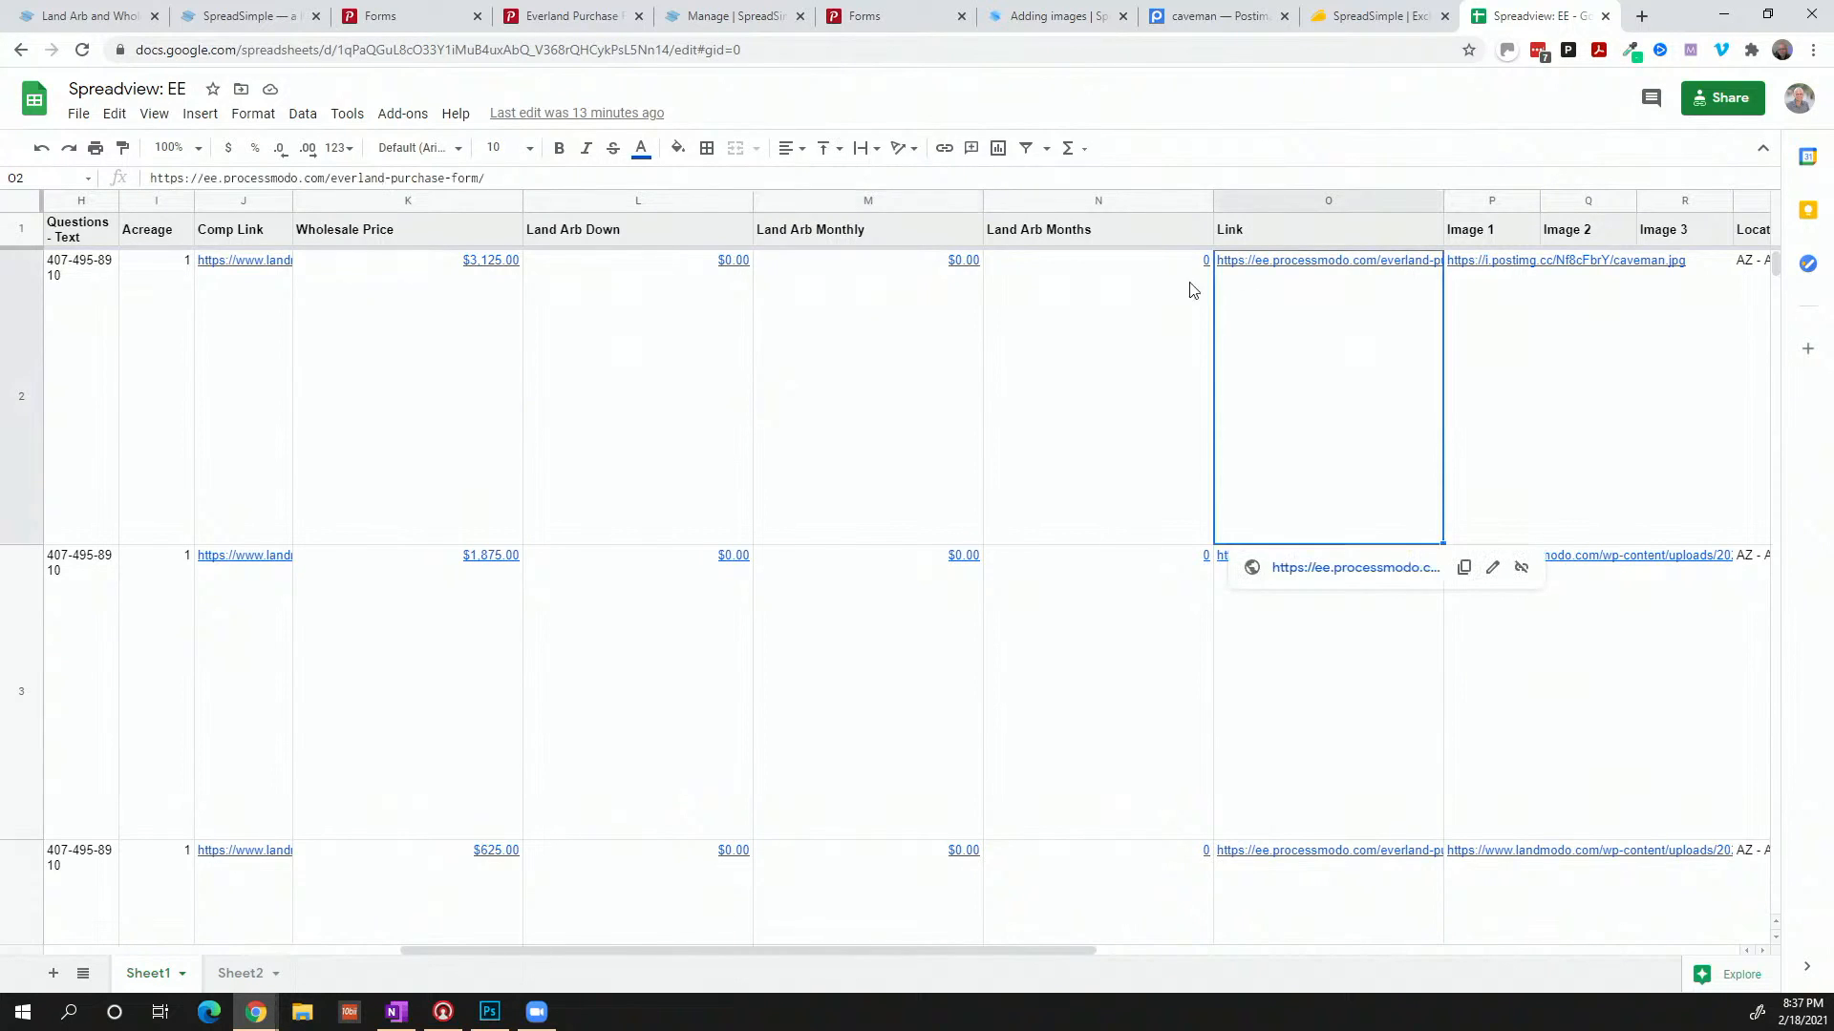
{"action": "left_click", "coordinate": [759, 176]}
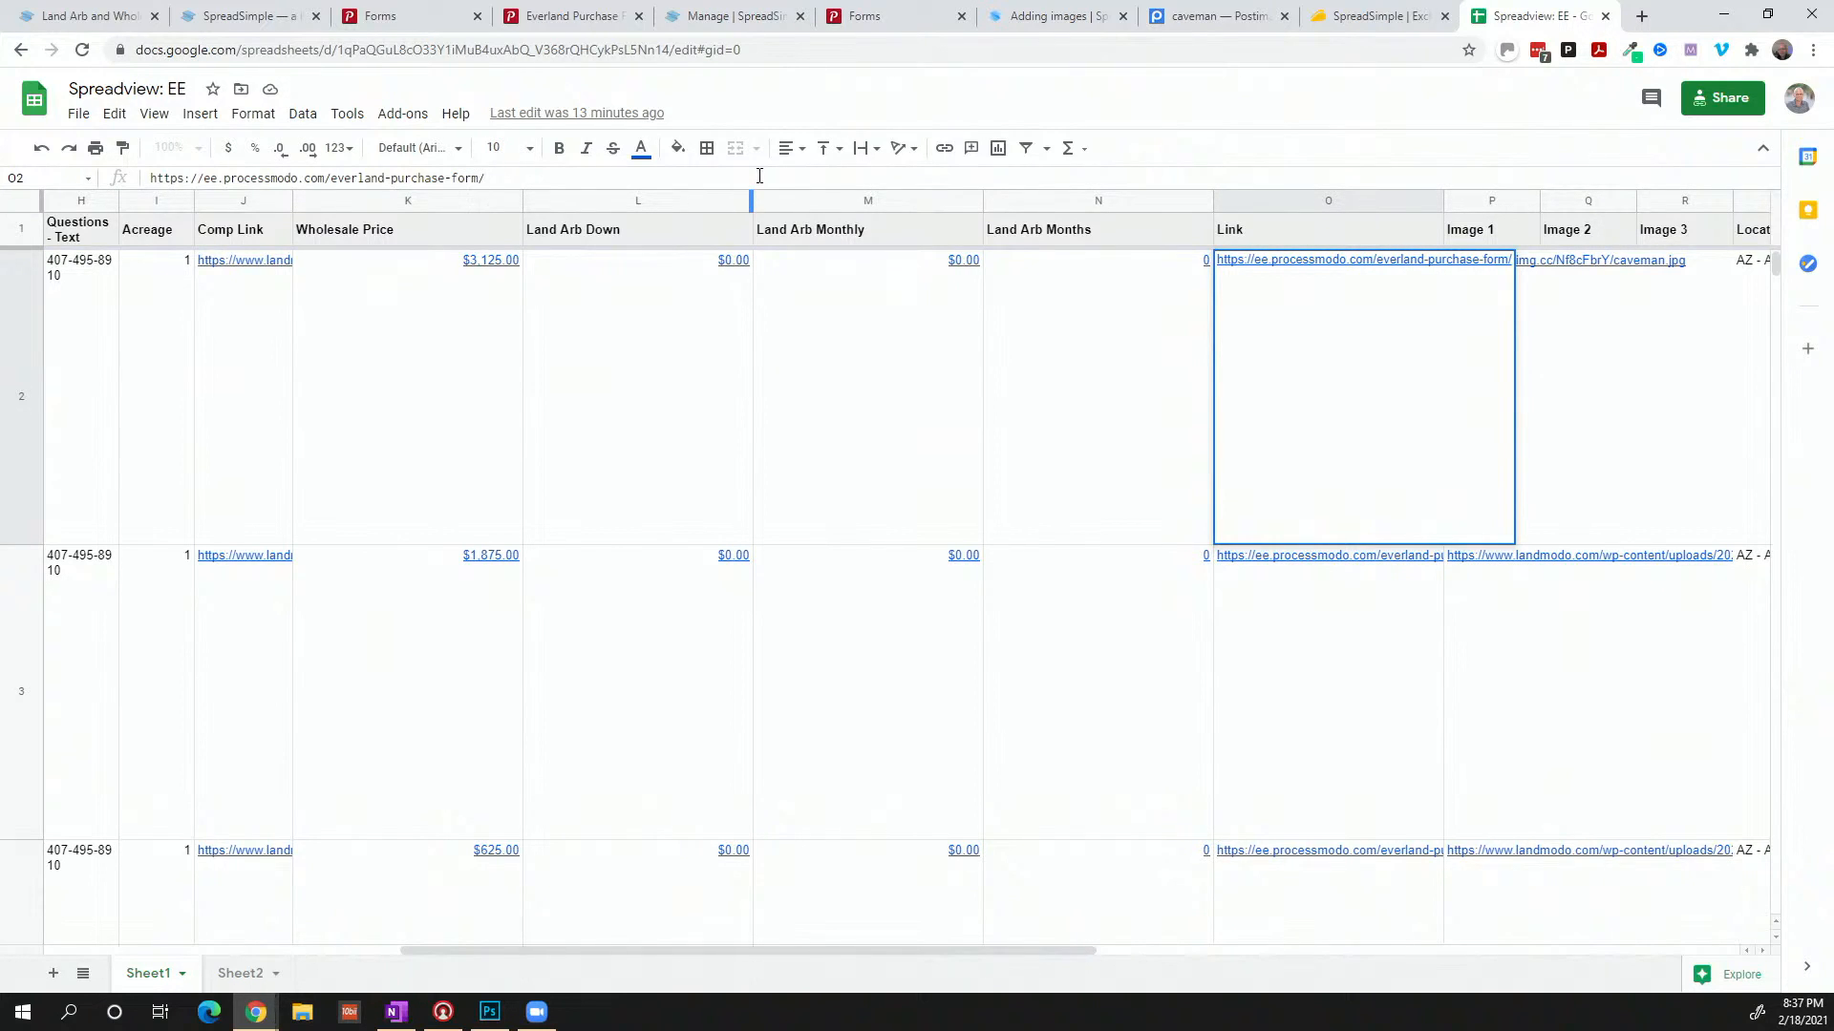
{"action": "key", "text": "BackSpace"}
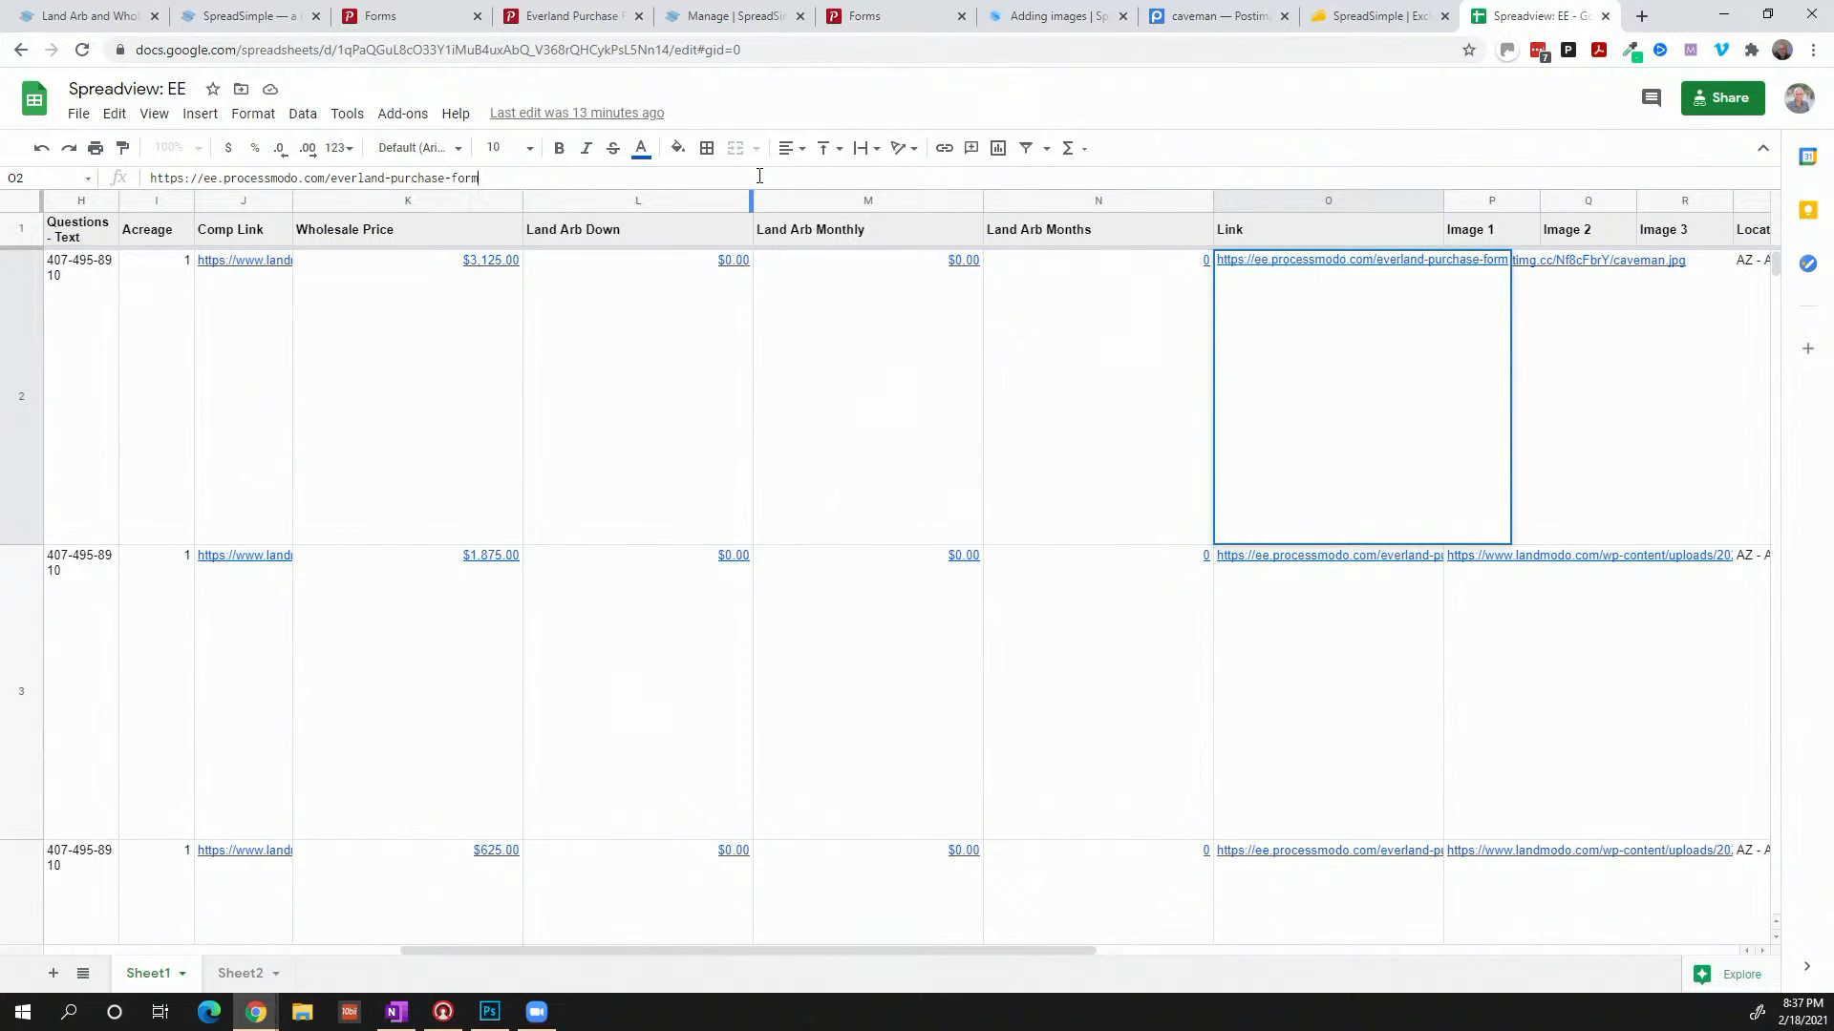
{"action": "type", "text": "?"}
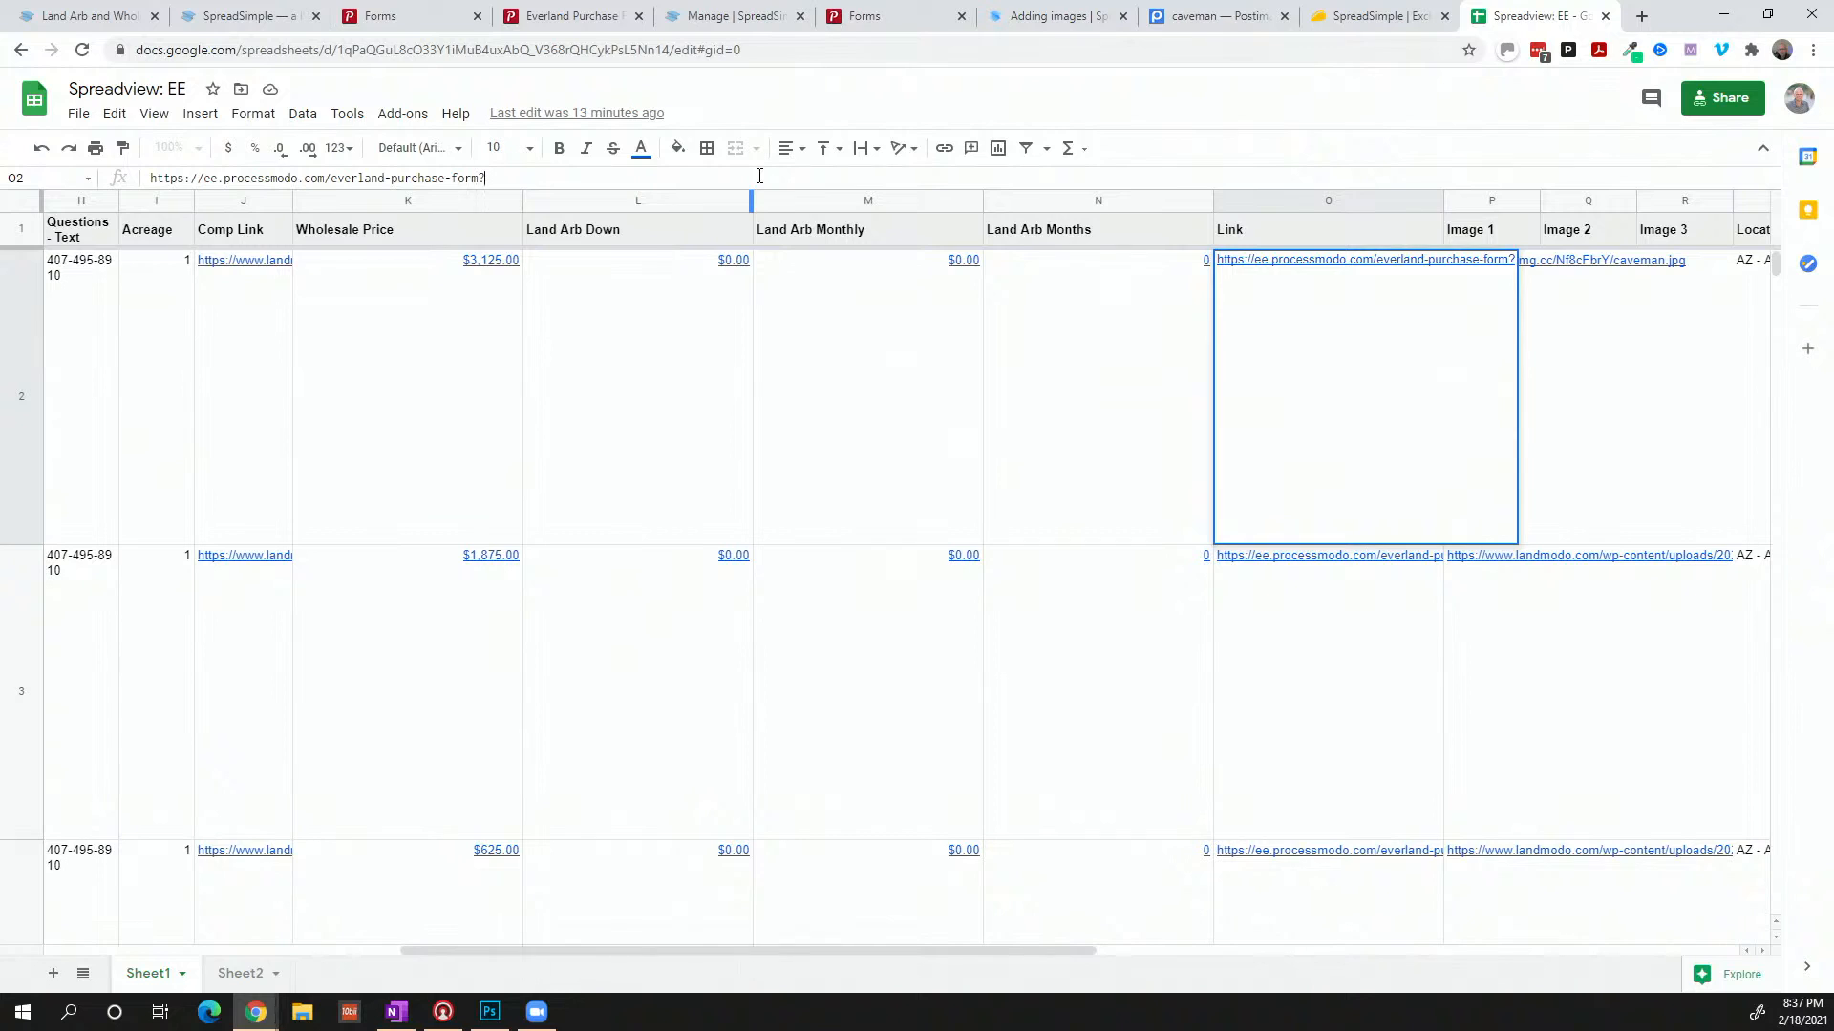
{"action": "type", "text": "apn"}
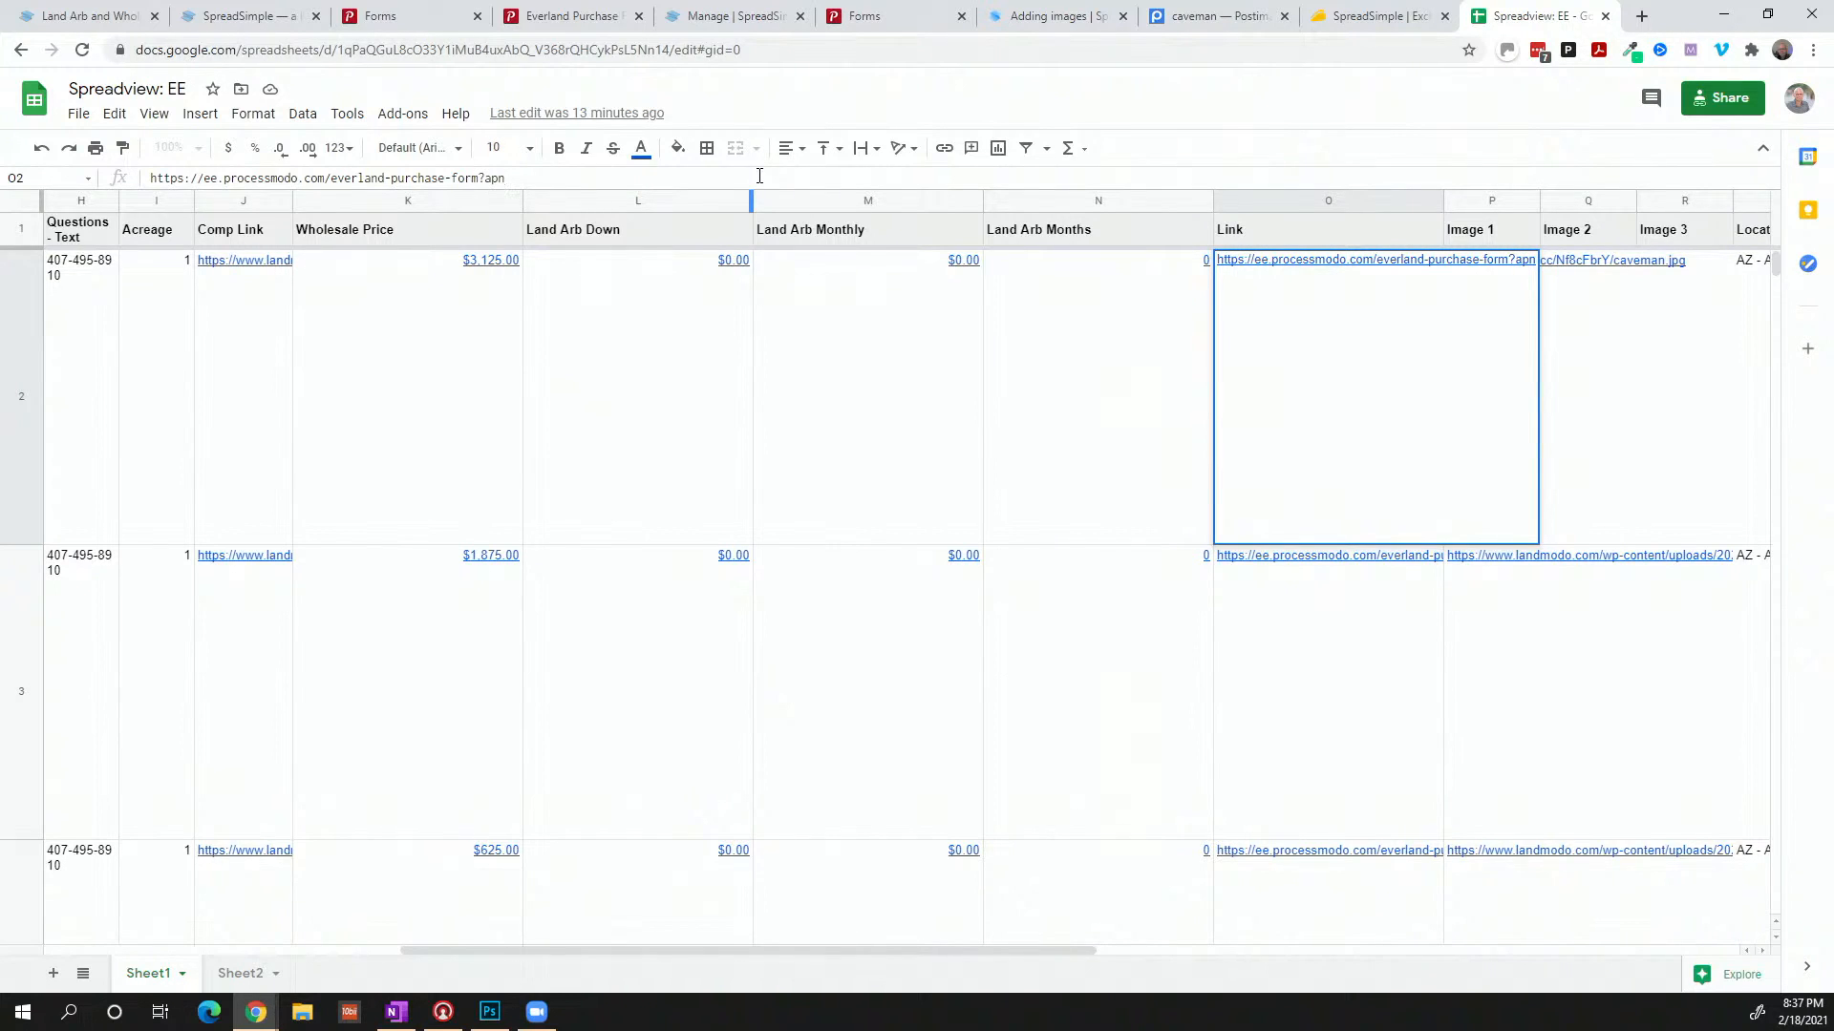
{"action": "type", "text": "="}
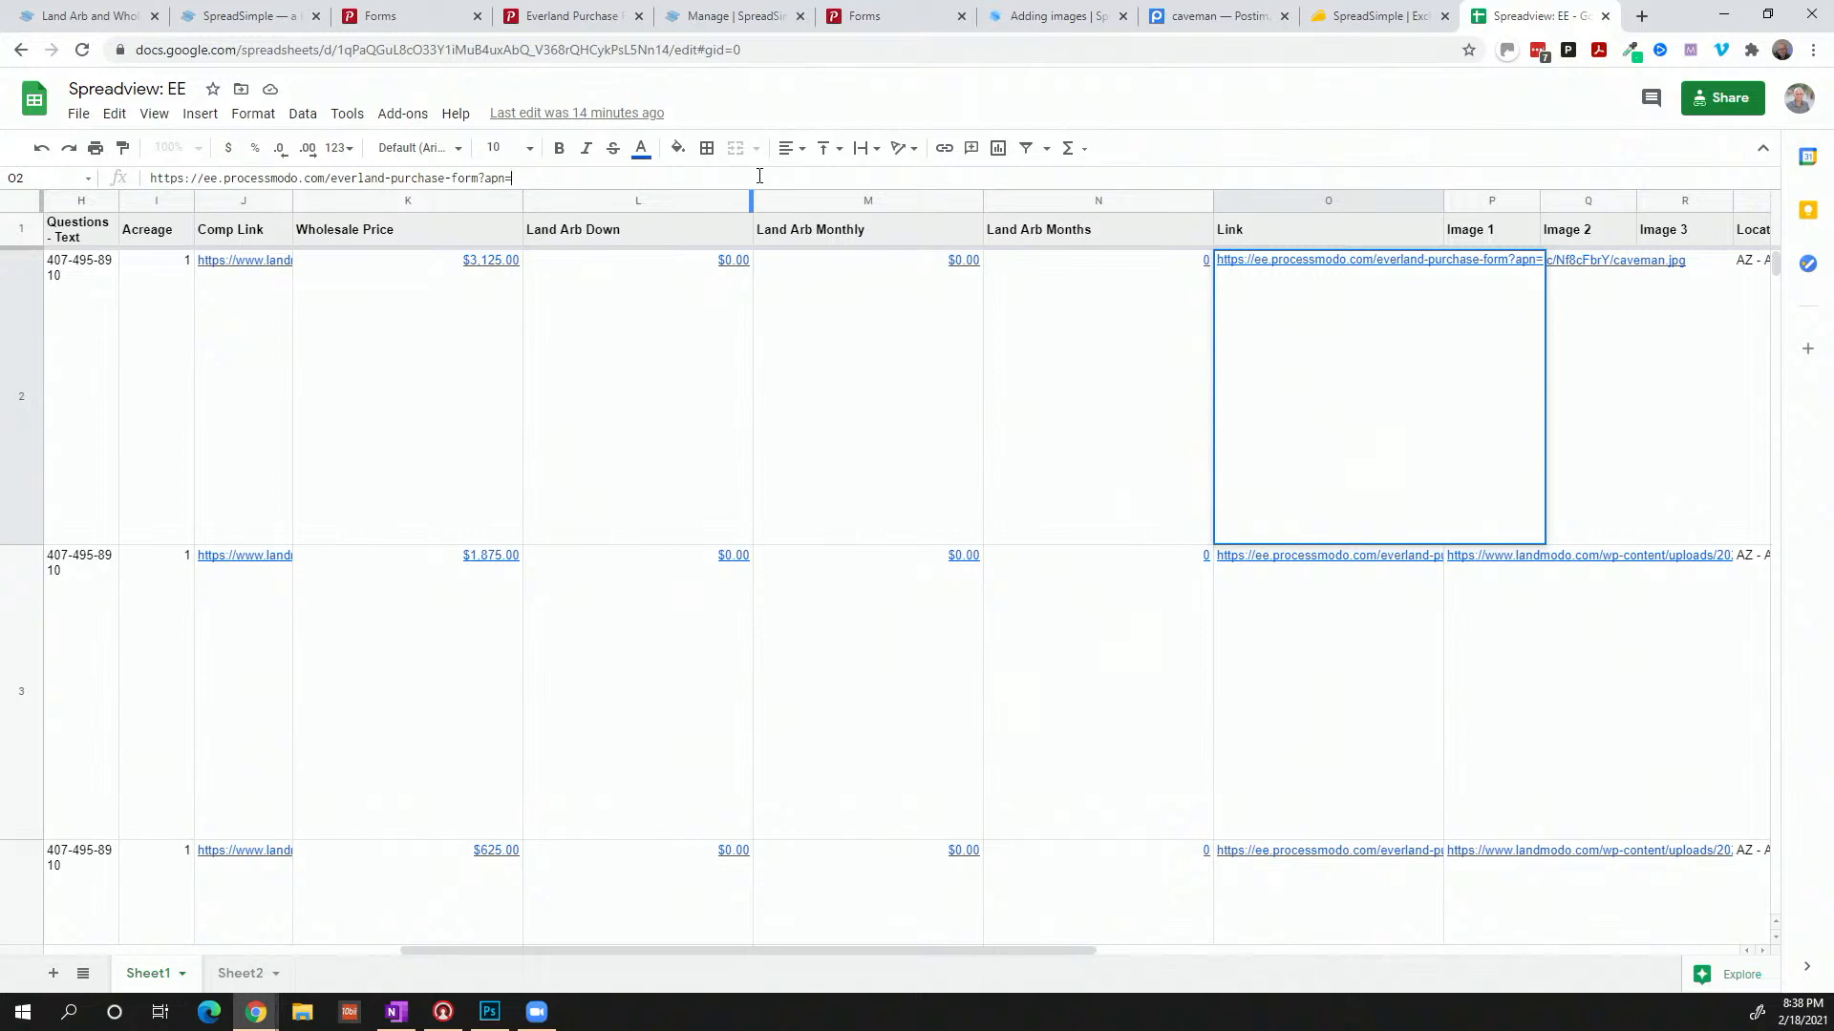
Check the APN value in A2 for the Awesome 5 Acre Property and return to the row's Link cell O2
{"action": "left_click_drag", "start_coordinate": [753, 949], "coordinate": [335, 959]}
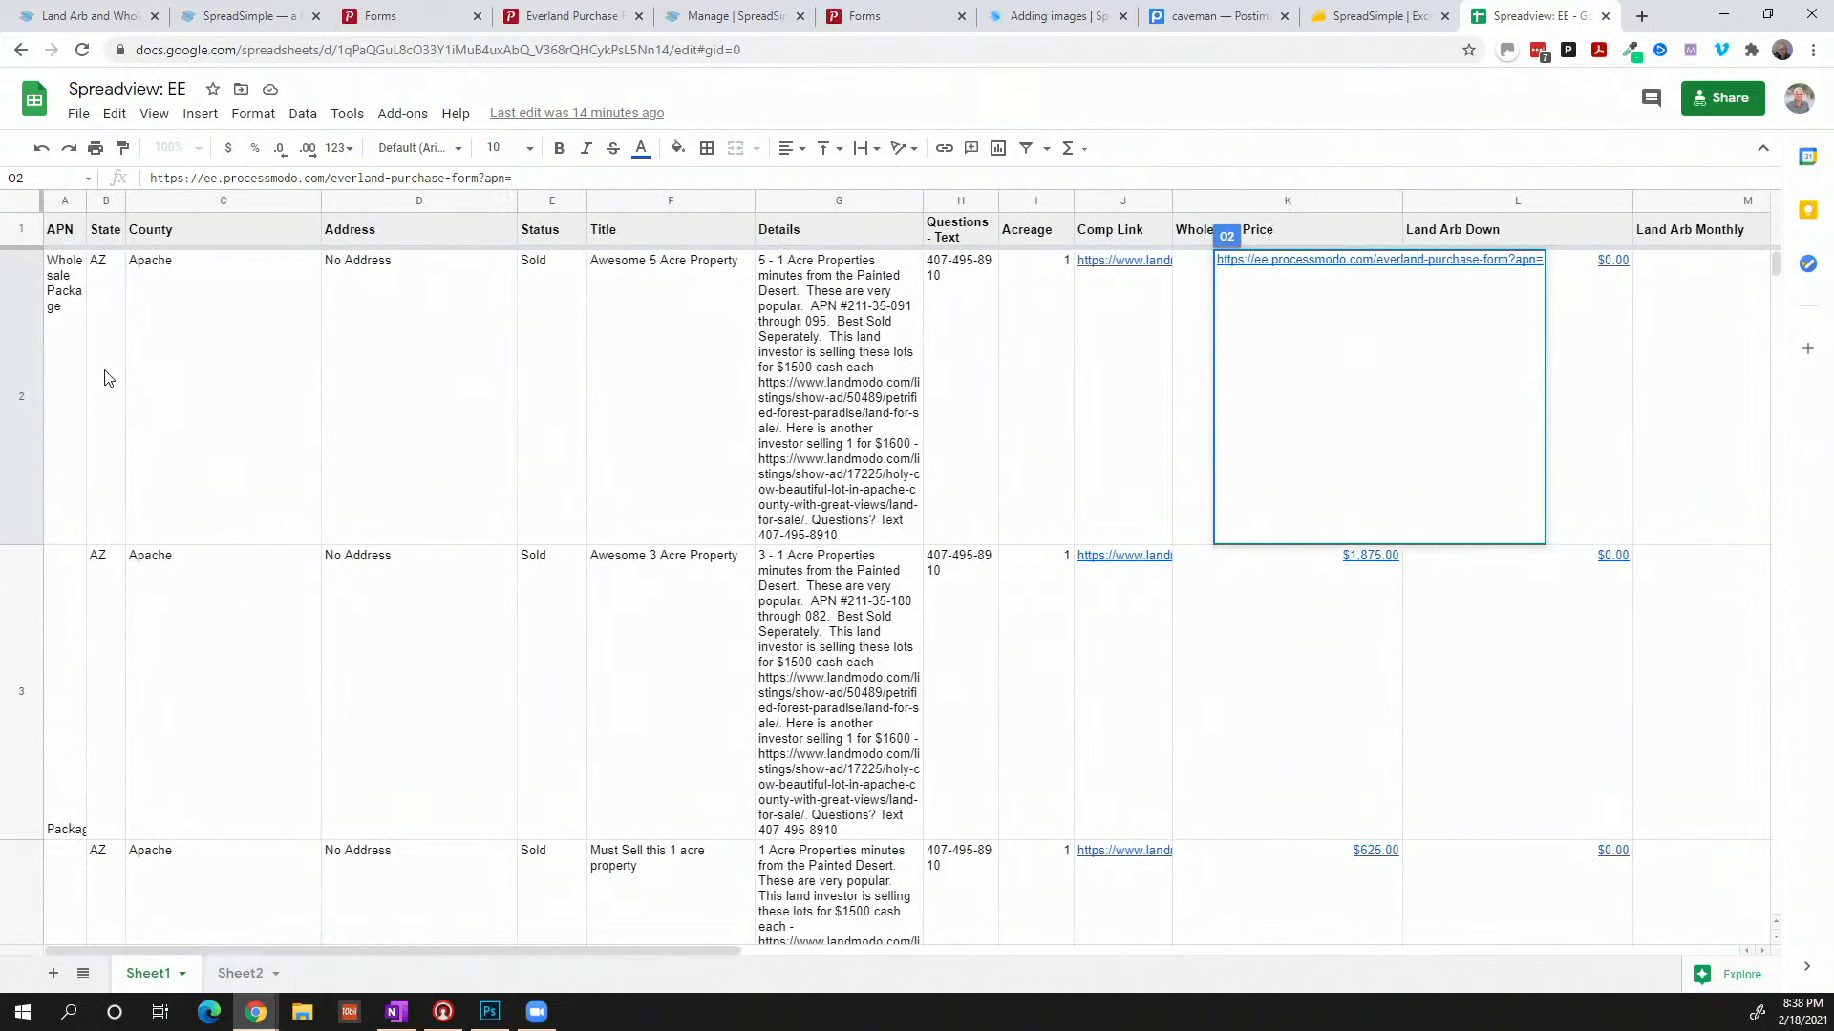
{"action": "left_click", "coordinate": [64, 309]}
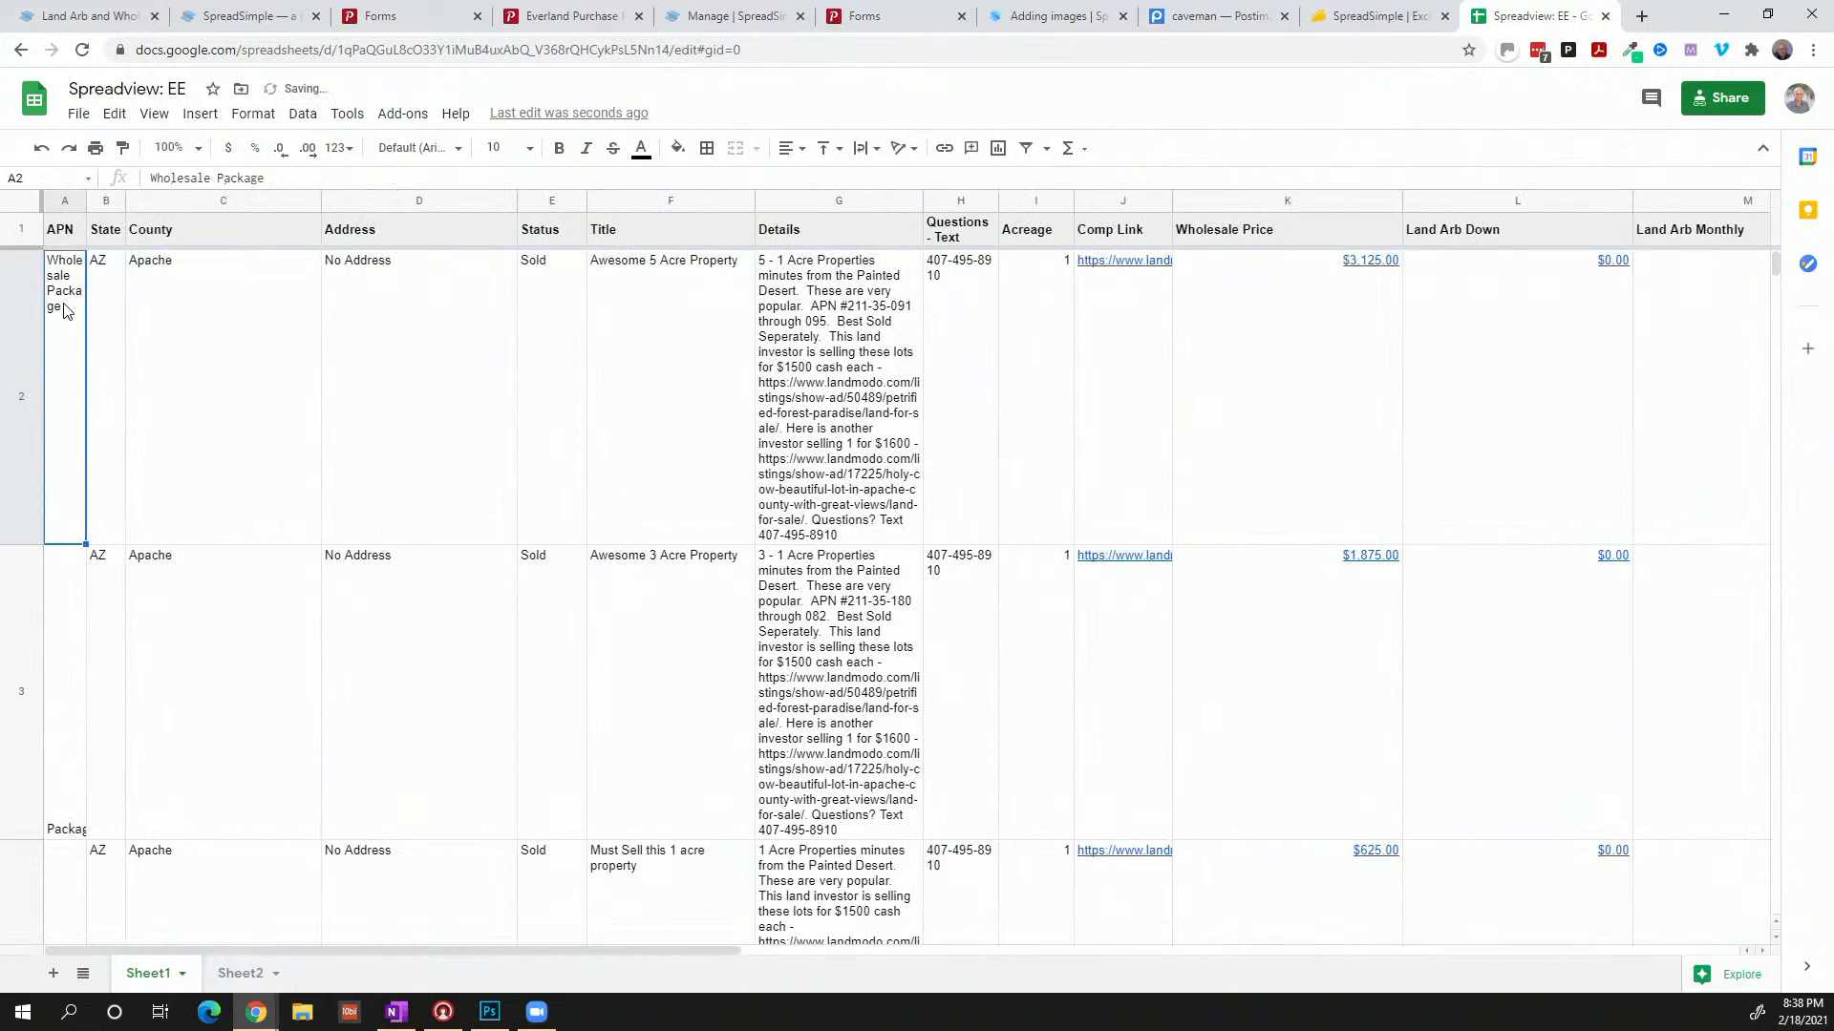
{"action": "key", "text": "Right"}
{"action": "key", "text": "Right"}
{"action": "key", "text": "Right"}
{"action": "key", "text": "Right"}
{"action": "key", "text": "Right"}
{"action": "key", "text": "Right"}
{"action": "key", "text": "Right"}
{"action": "key", "text": "Right"}
{"action": "key", "text": "Right"}
{"action": "key", "text": "Right"}
{"action": "key", "text": "Right"}
{"action": "key", "text": "Right"}
{"action": "key", "text": "Right"}
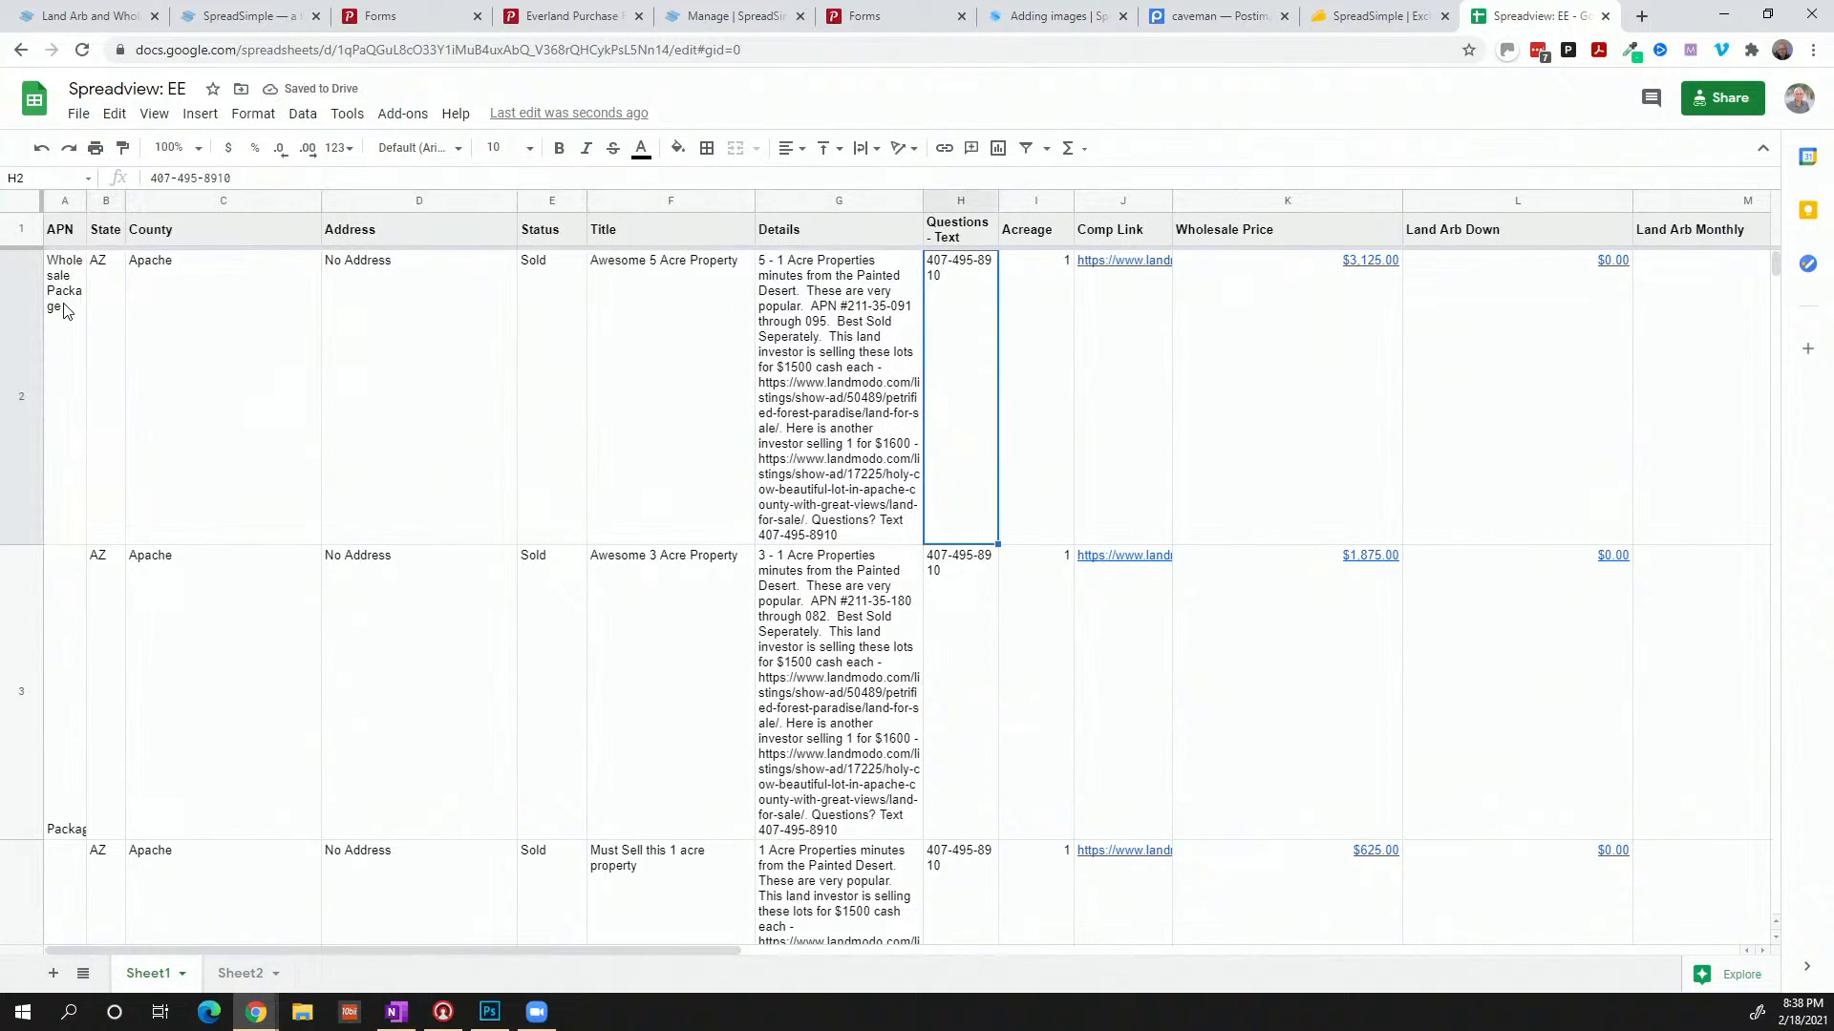
{"action": "key", "text": "Right"}
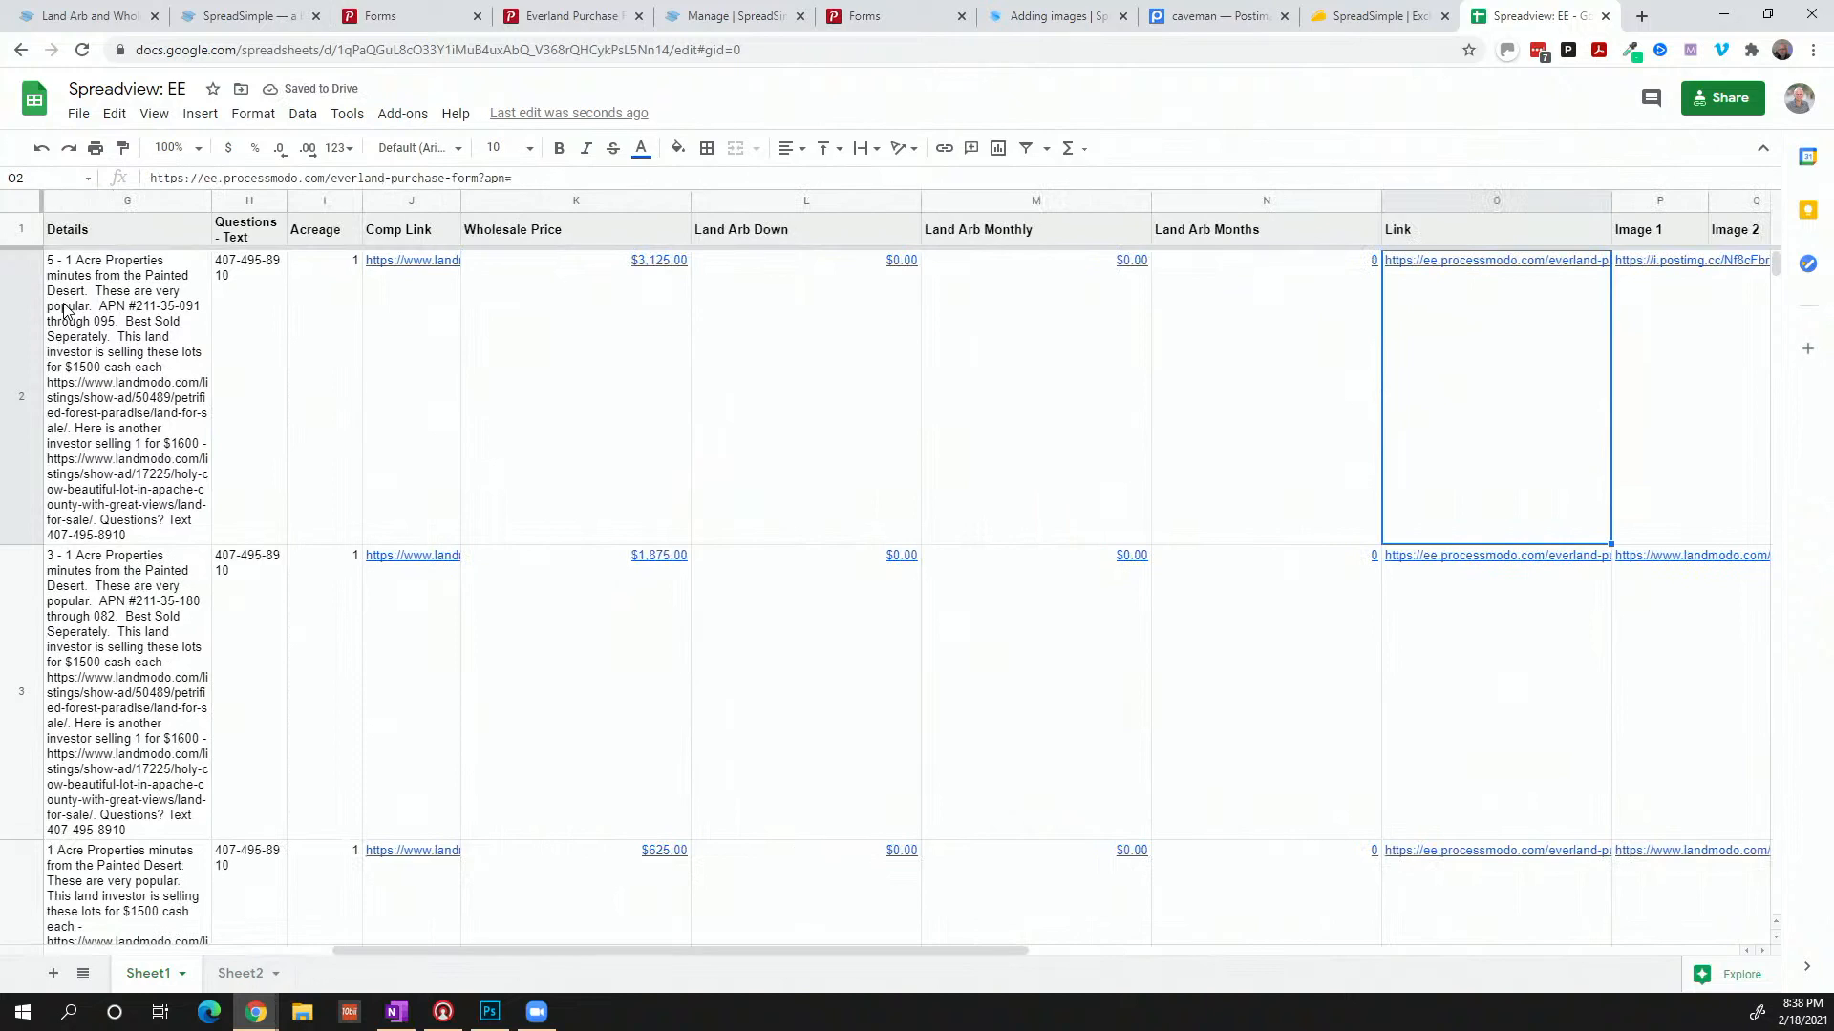
{"action": "left_click", "coordinate": [610, 177]}
{"action": "type", "text": "123456"}
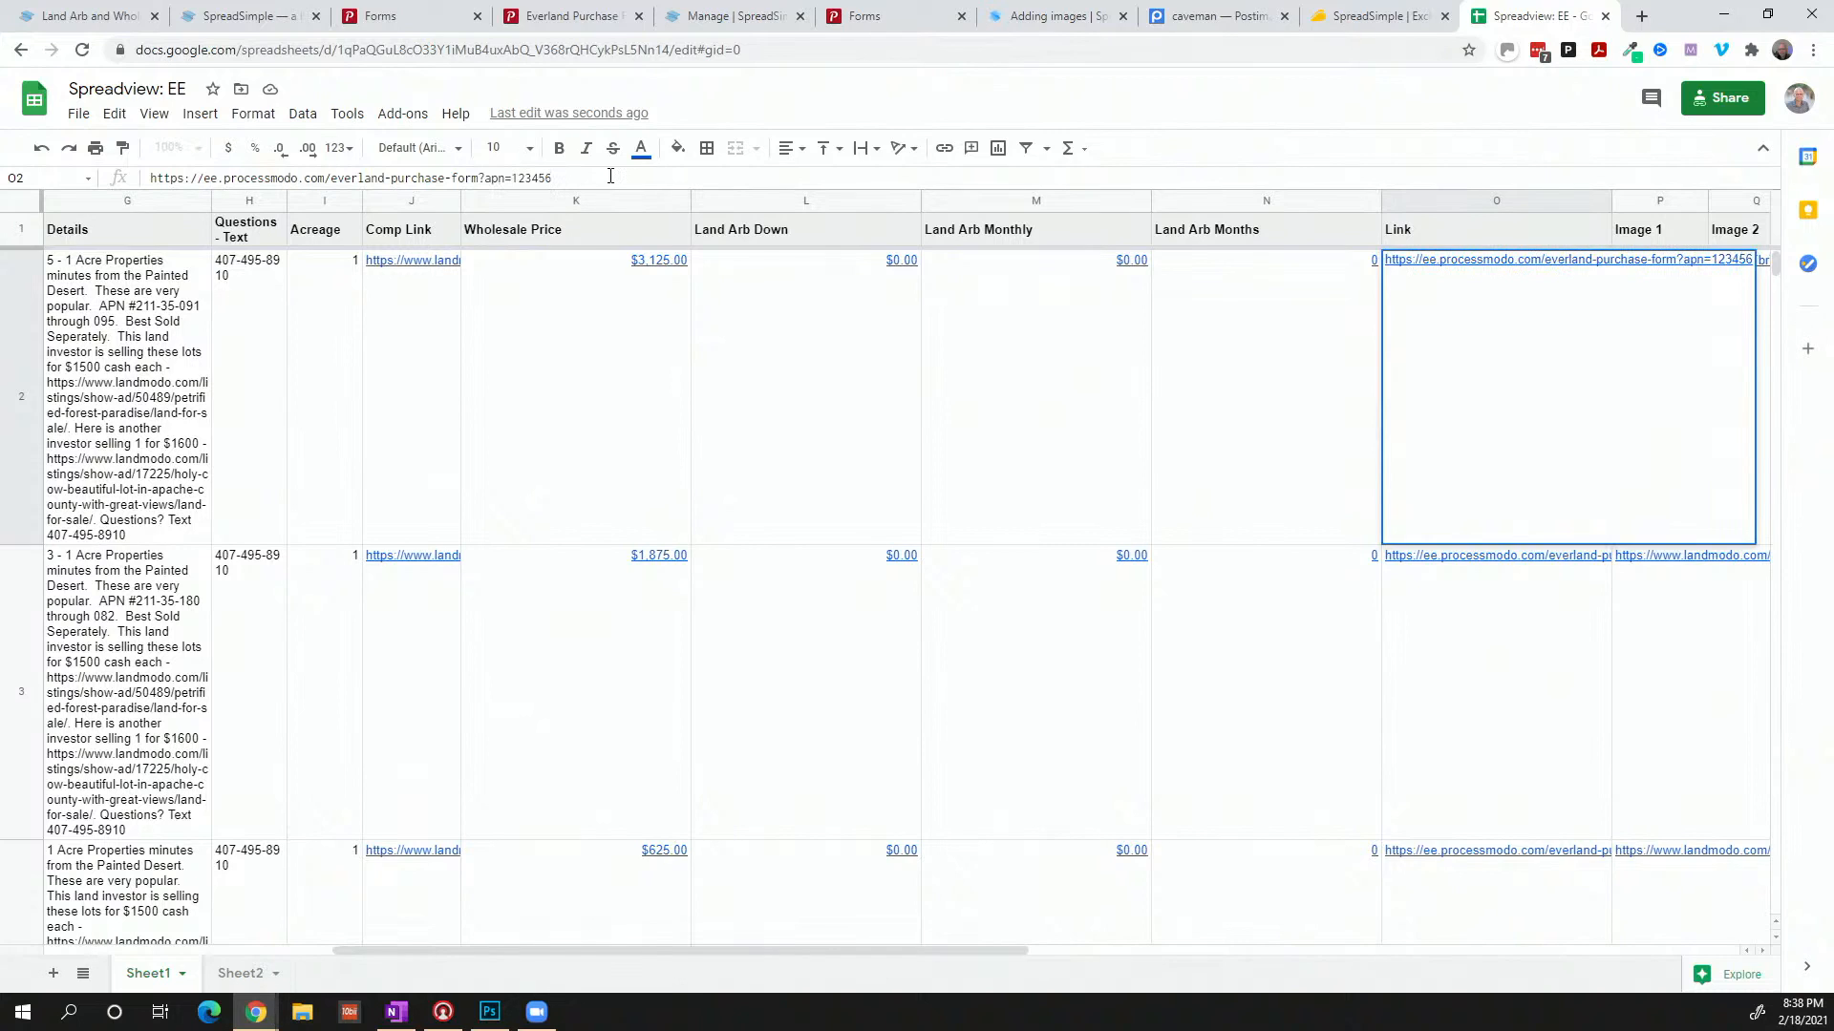
{"action": "type", "text": "&"}
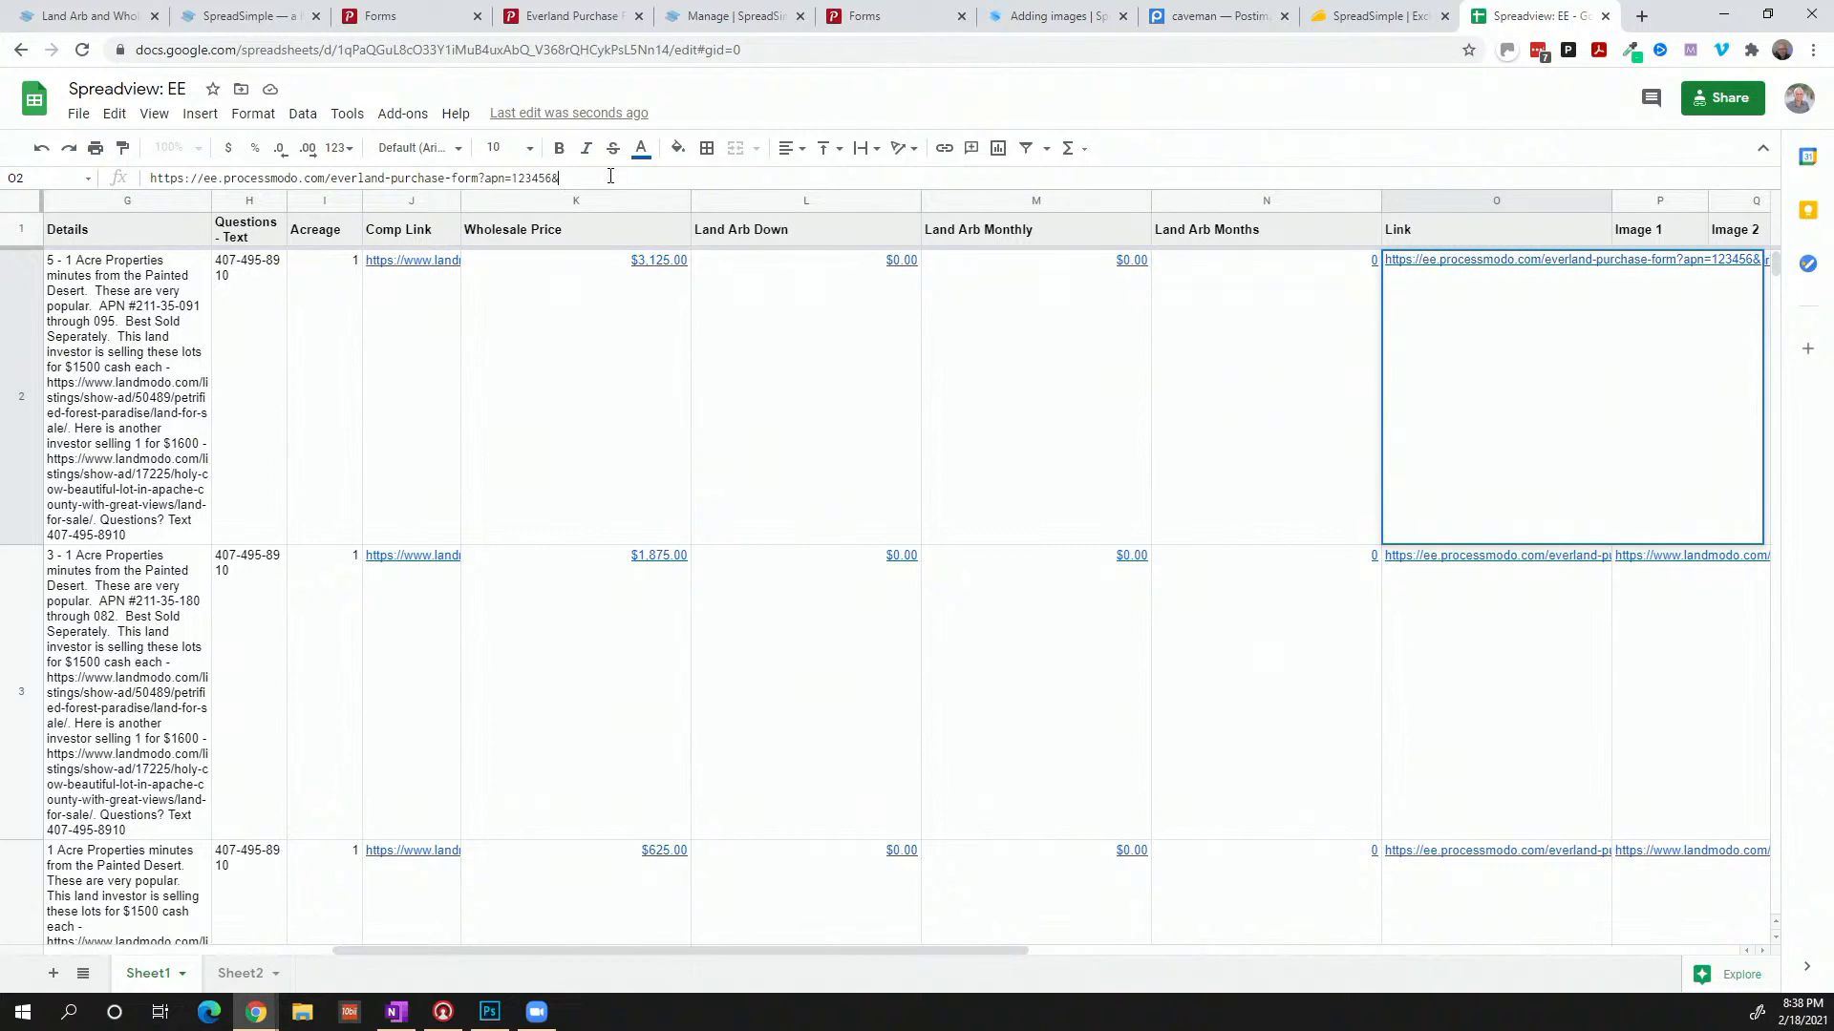
{"action": "type", "text": "pay="}
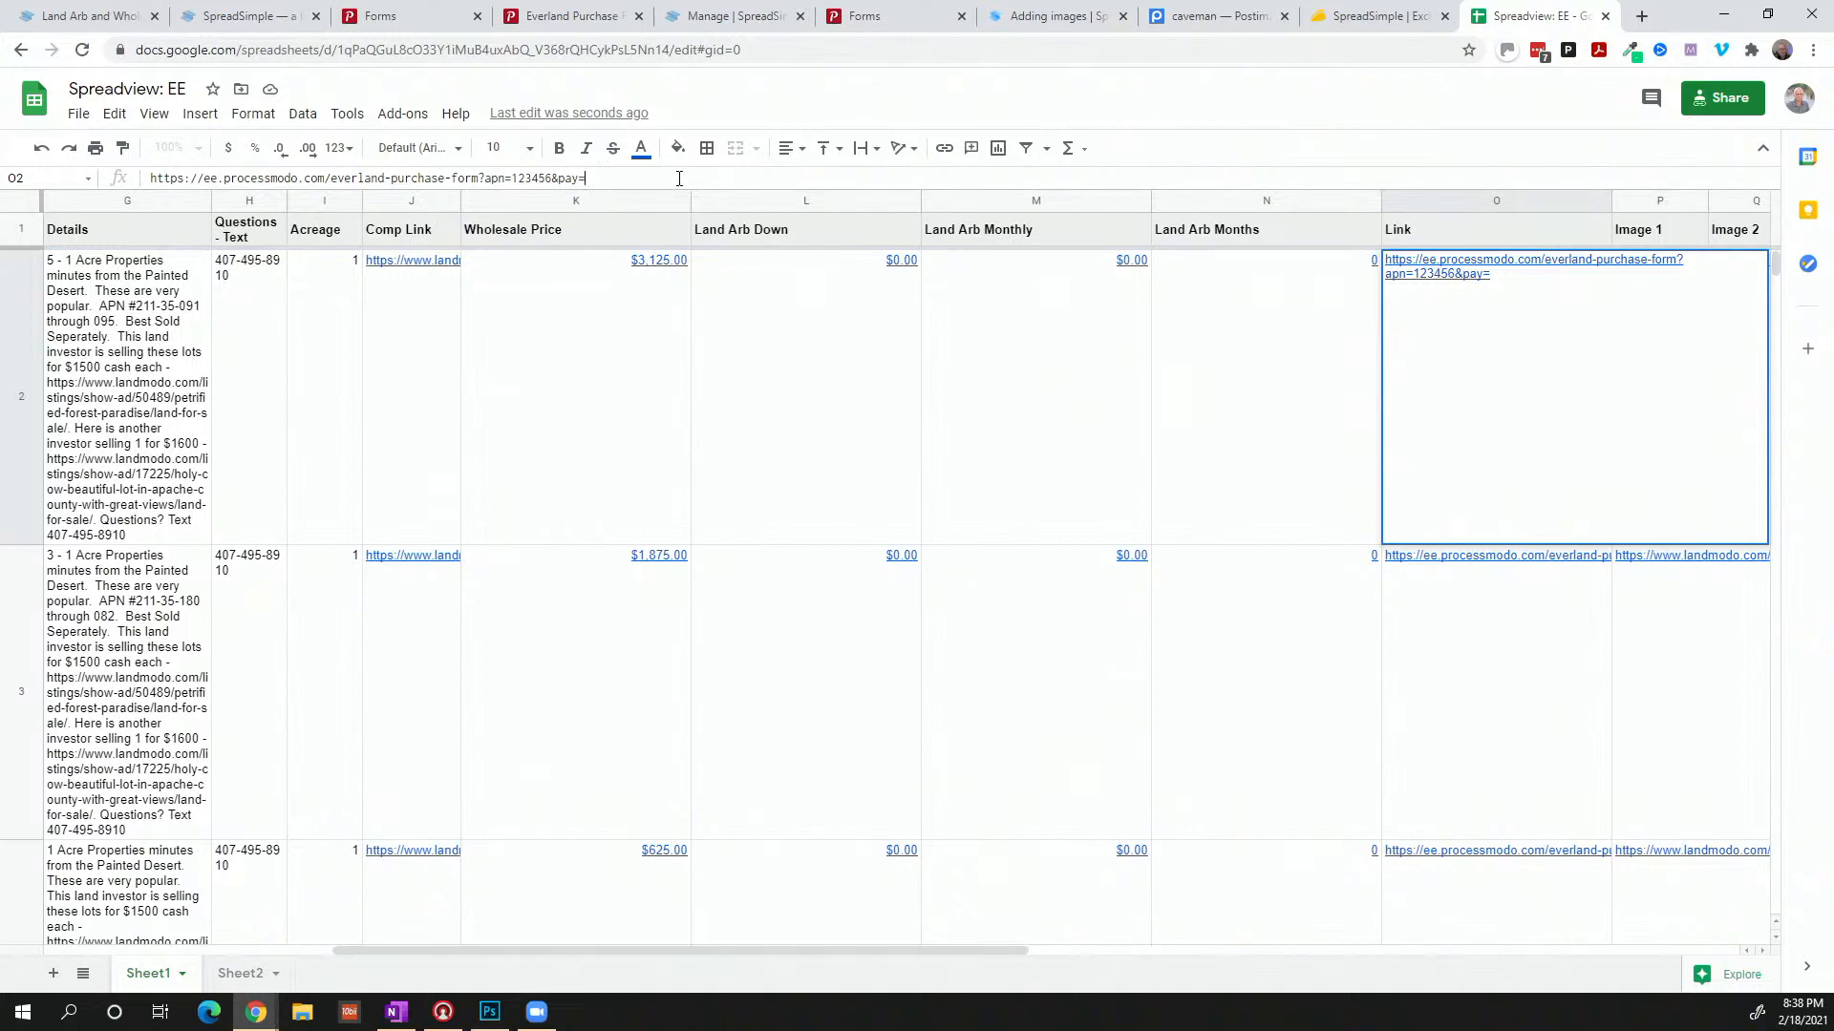
{"action": "type", "text": "3125"}
{"action": "key", "text": "Return"}
{"action": "left_click", "coordinate": [1422, 352]}
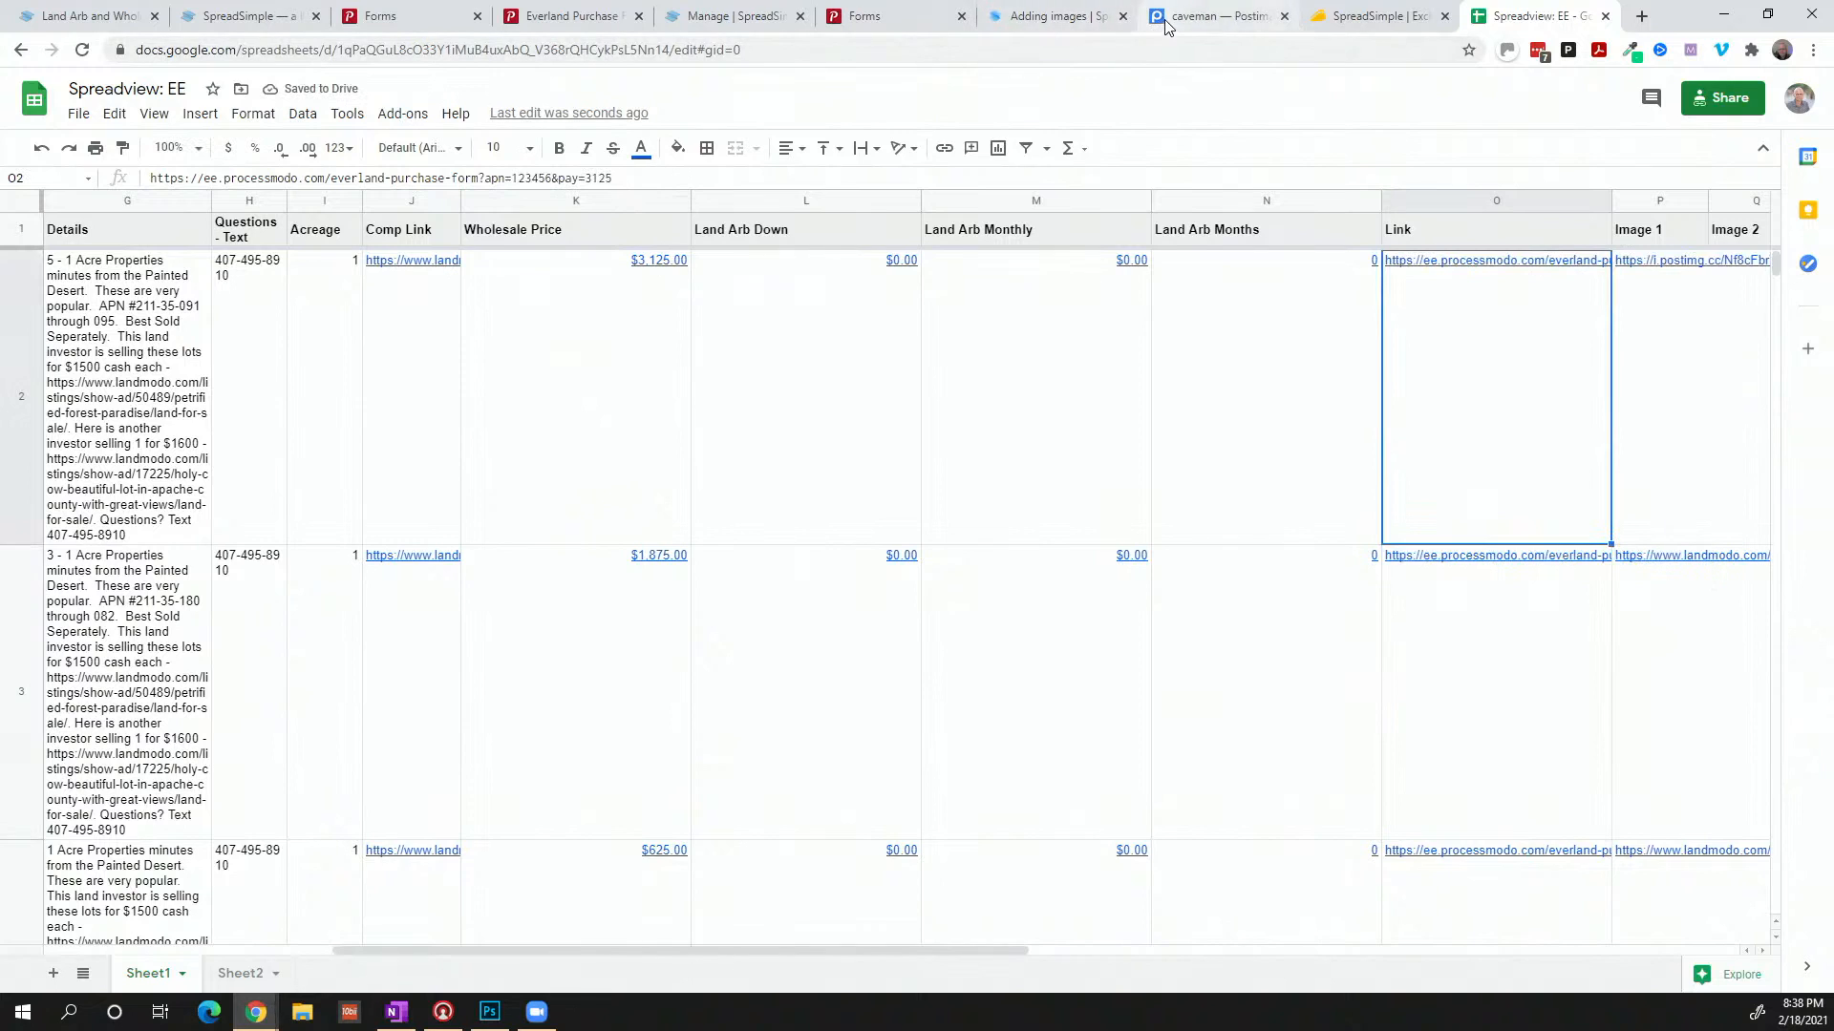
Close the Adding images help article and the extra Forms page, returning to the SpreadSimple website manager
{"action": "left_click", "coordinate": [1030, 16]}
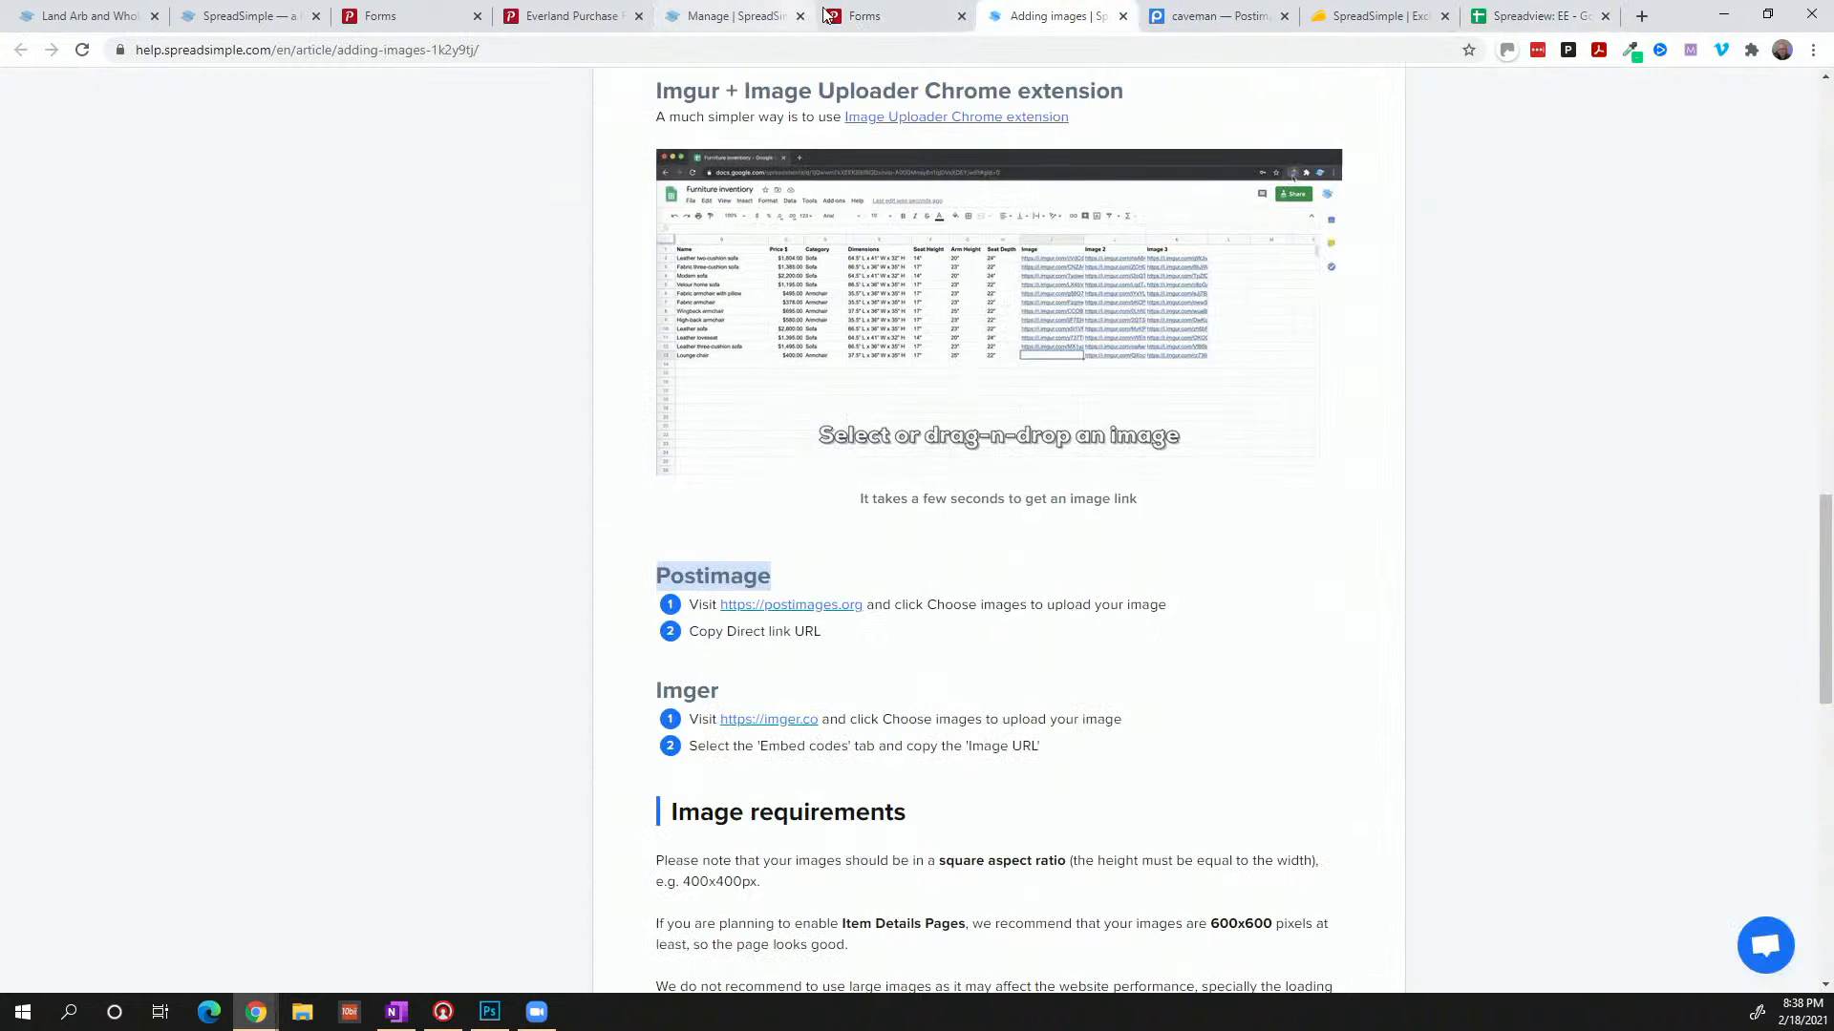
{"action": "left_click", "coordinate": [1123, 16]}
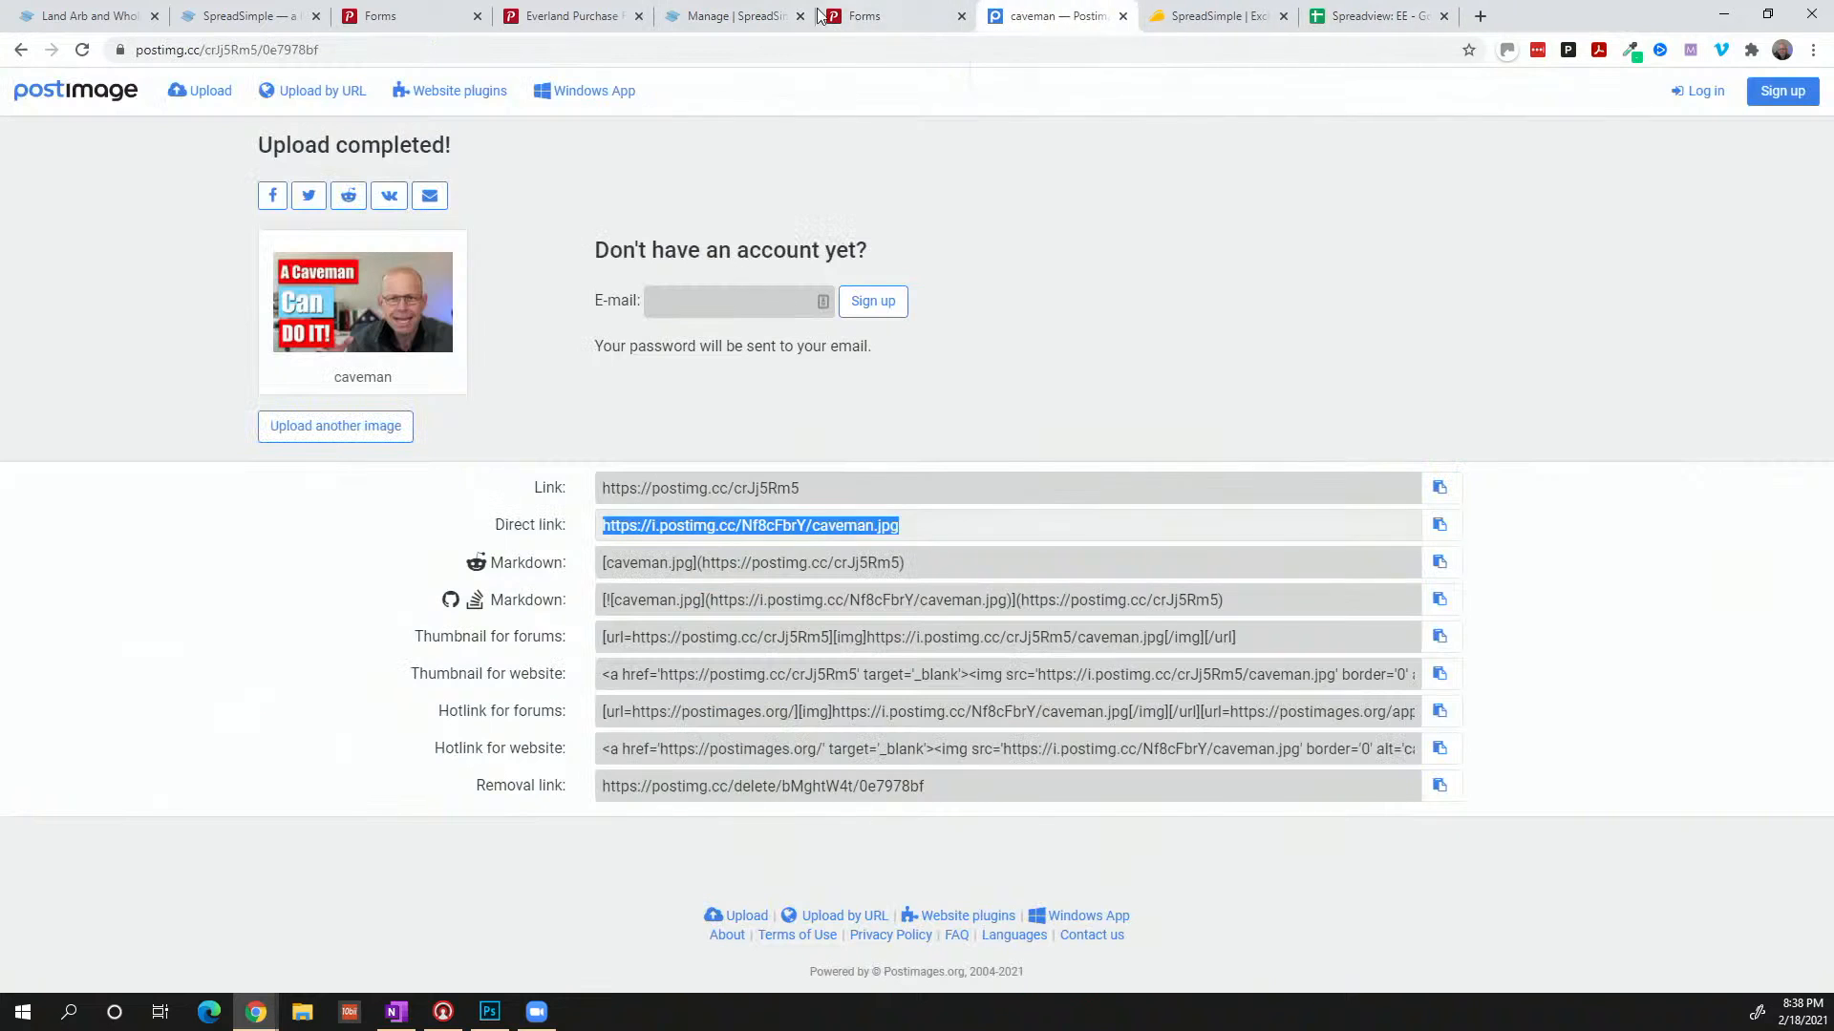
{"action": "left_click", "coordinate": [769, 19]}
{"action": "left_click", "coordinate": [961, 16]}
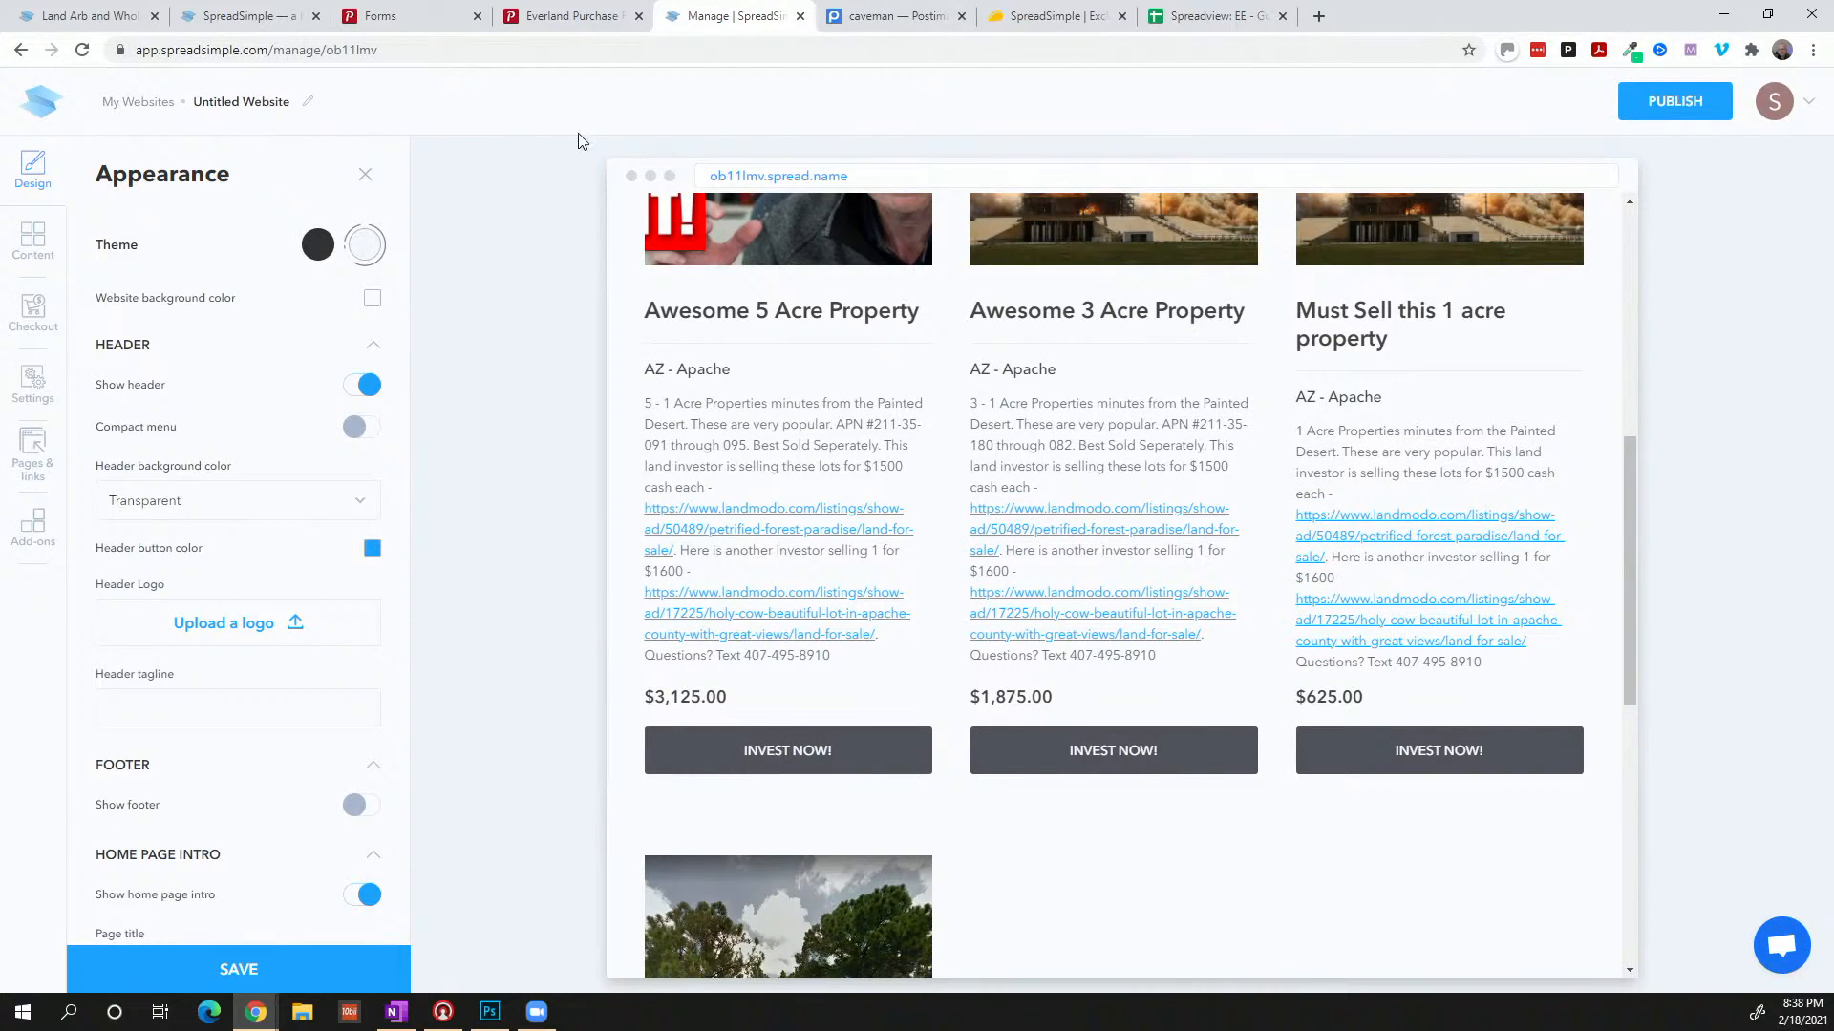
Save the website's settings and refresh its content from the Google Sheet
{"action": "left_click", "coordinate": [219, 969]}
{"action": "left_click", "coordinate": [32, 241]}
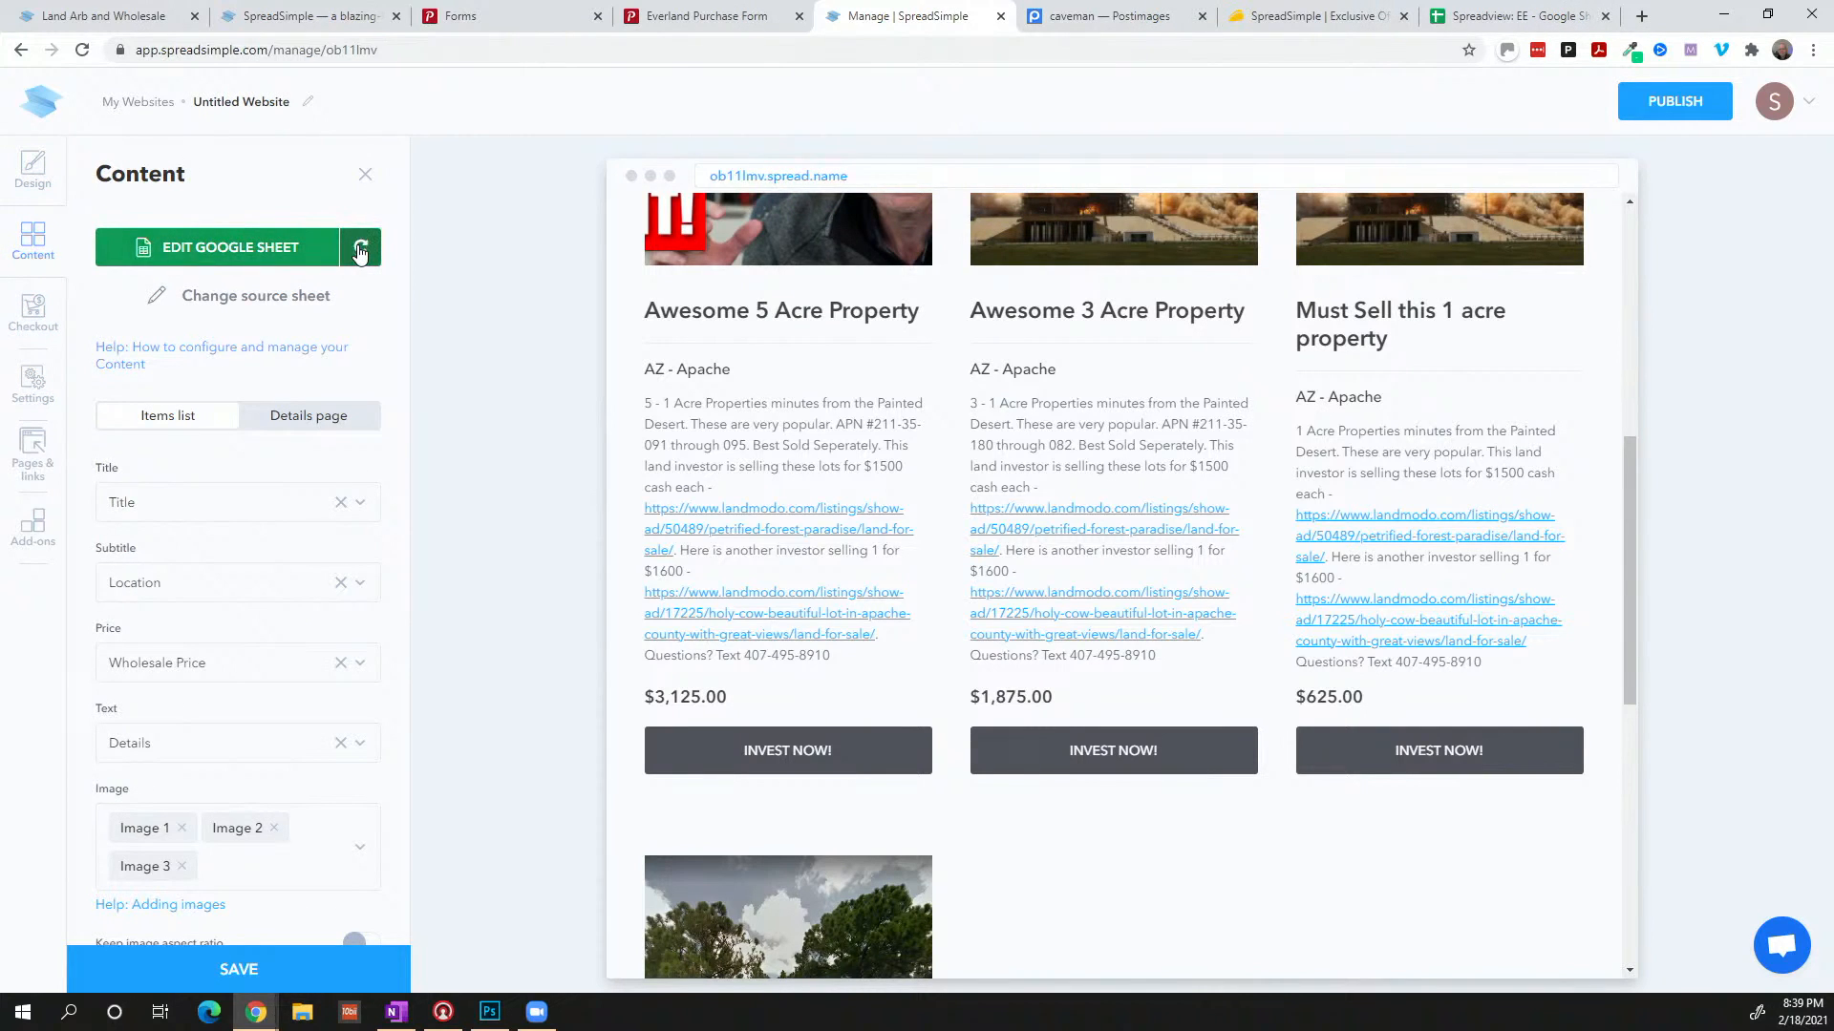
{"action": "left_click", "coordinate": [360, 250]}
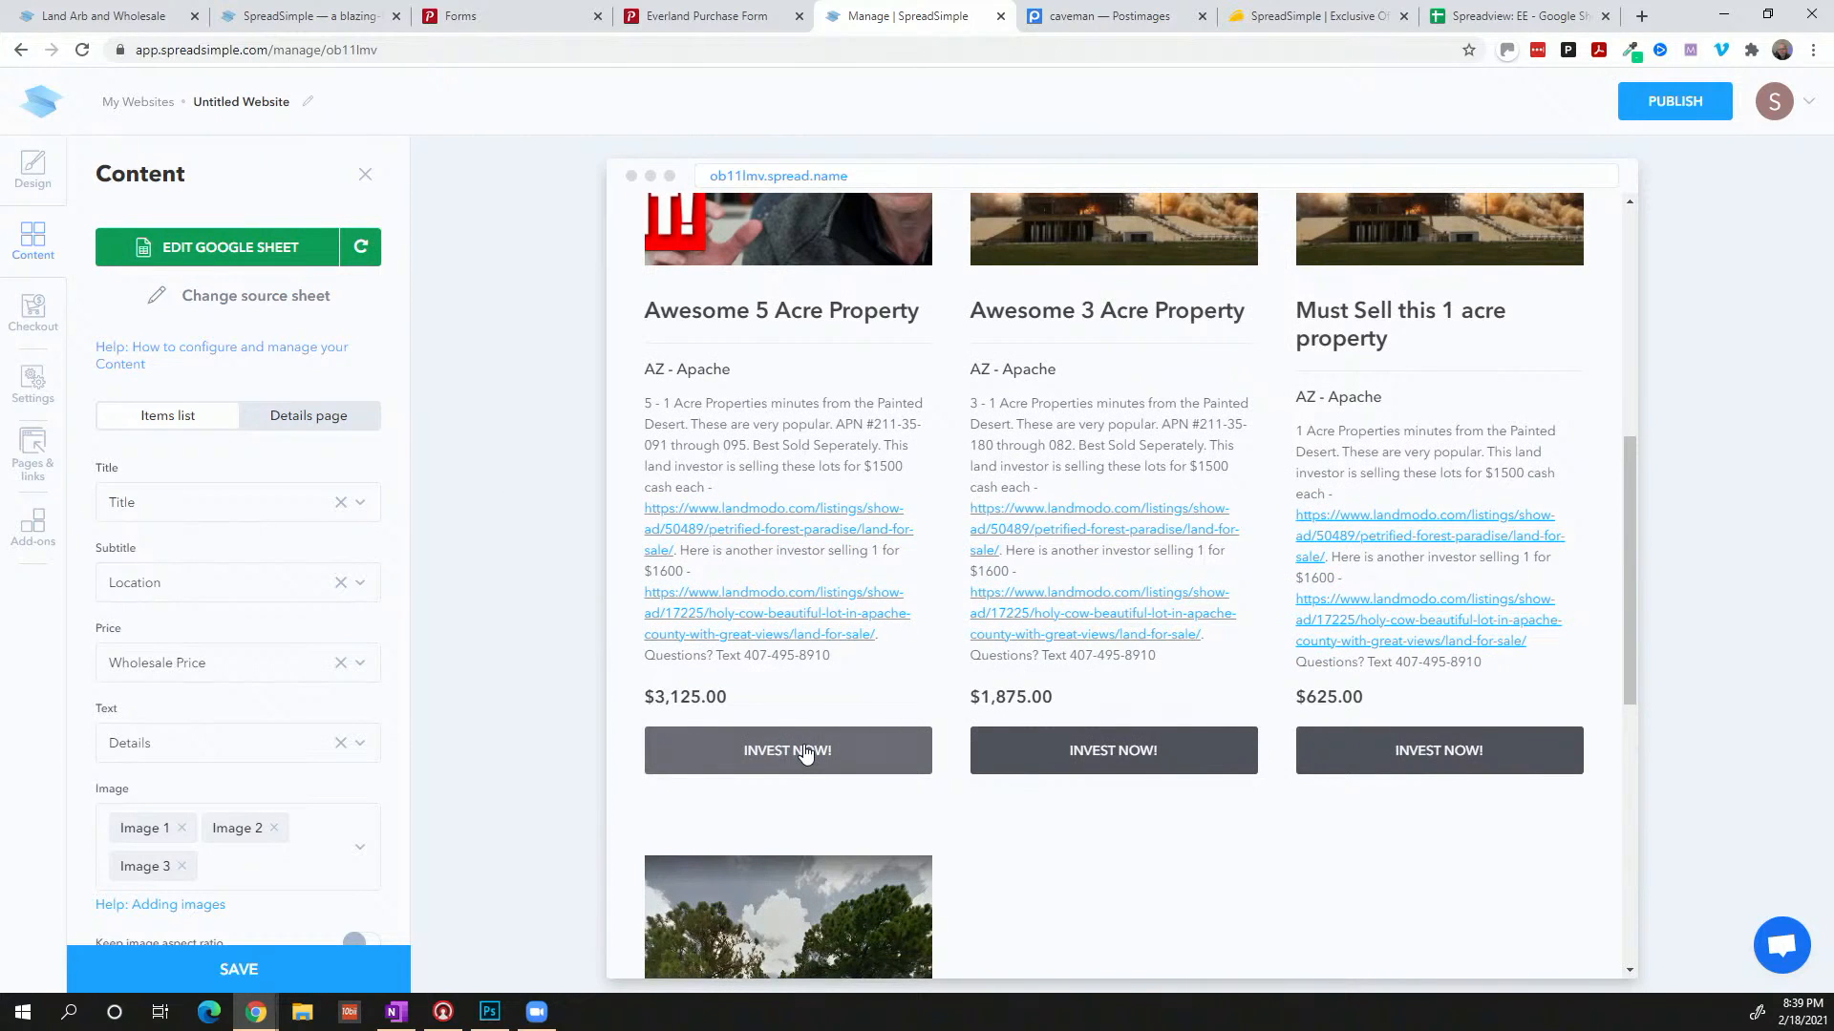
Open the Awesome 5 Acre Property's Invest Now link and check the prefilled Description and Payment Amount Today fields against the URL parameters
{"action": "left_click", "coordinate": [805, 752]}
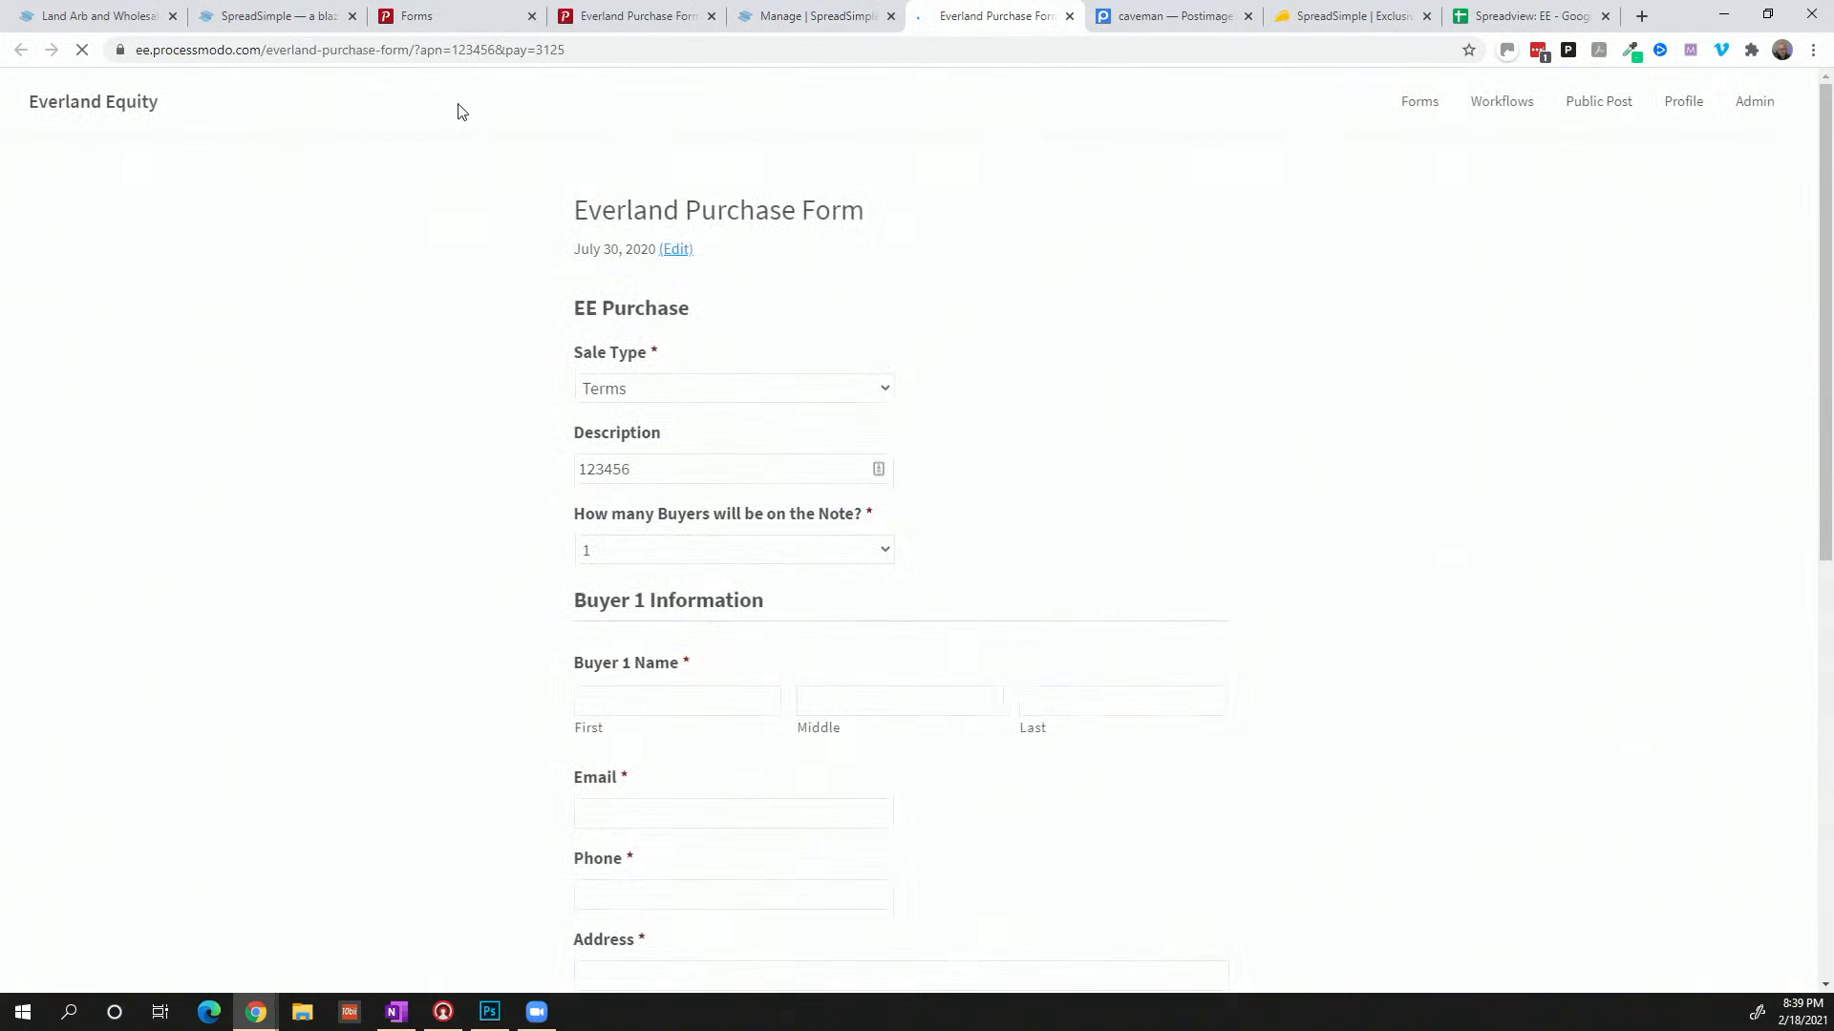
{"action": "left_click_drag", "start_coordinate": [420, 50], "coordinate": [628, 49]}
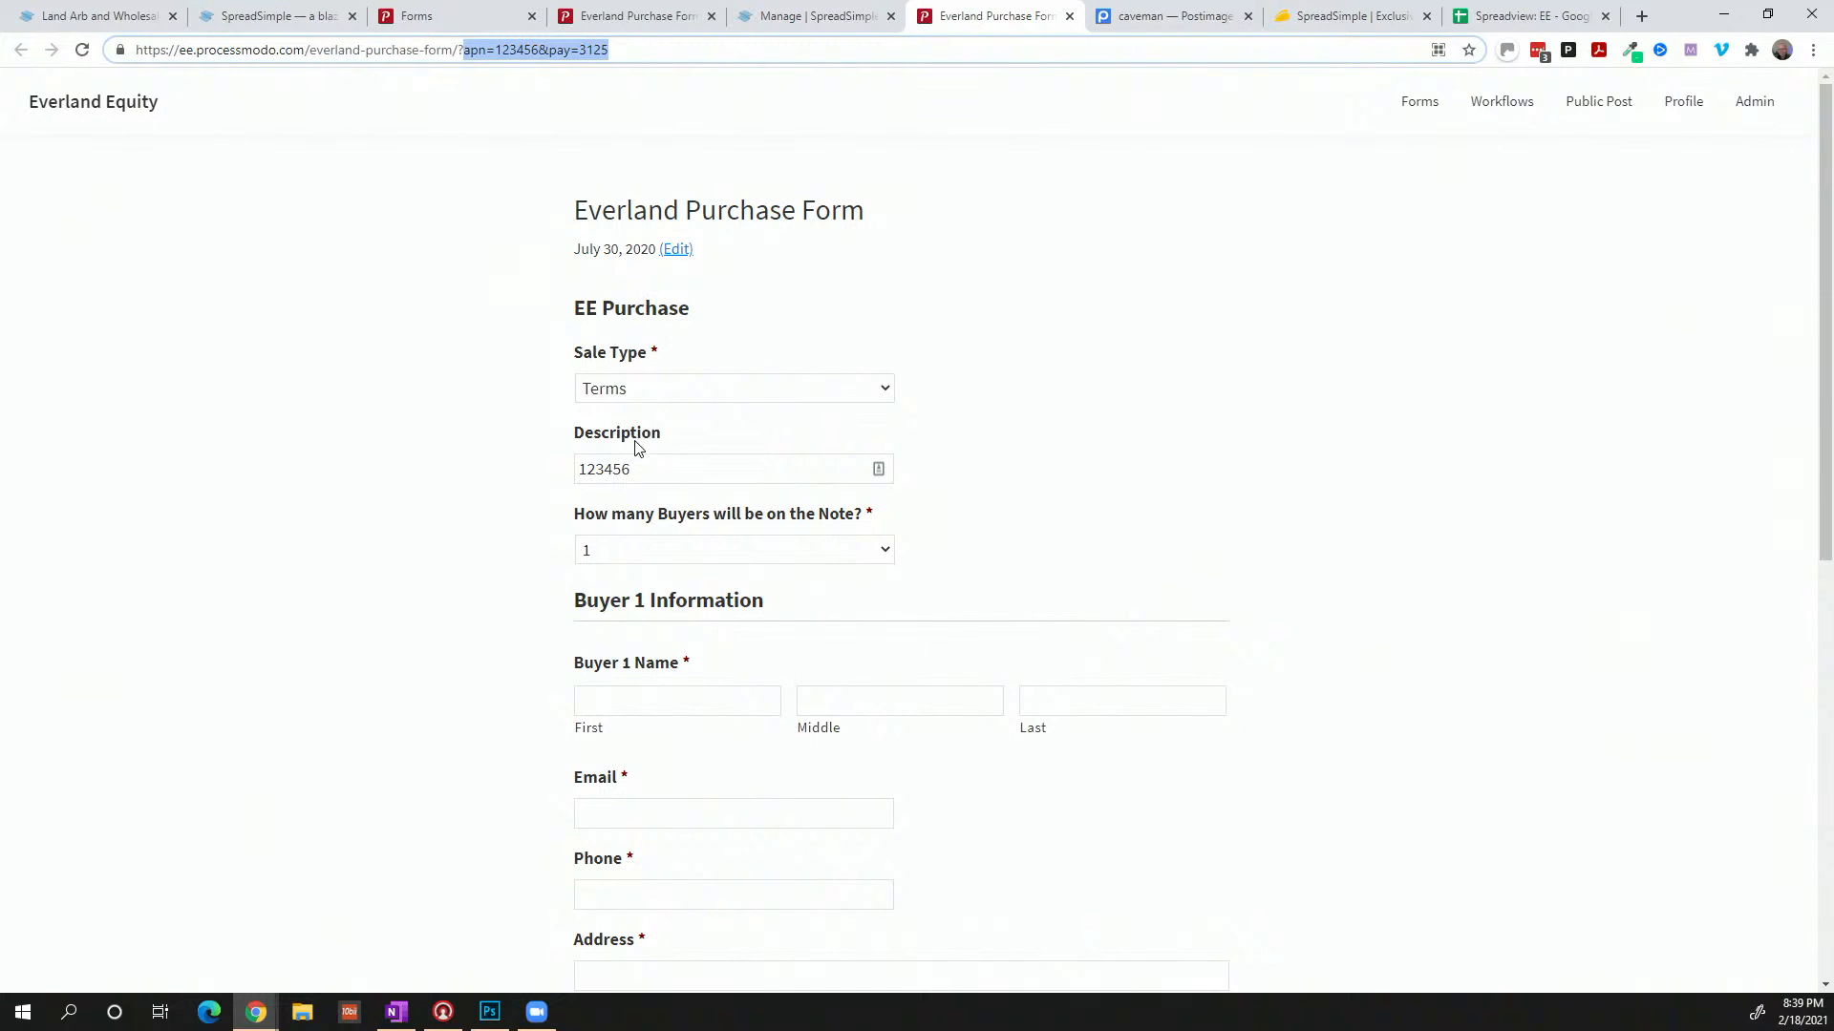
{"action": "left_click_drag", "start_coordinate": [634, 471], "coordinate": [544, 474]}
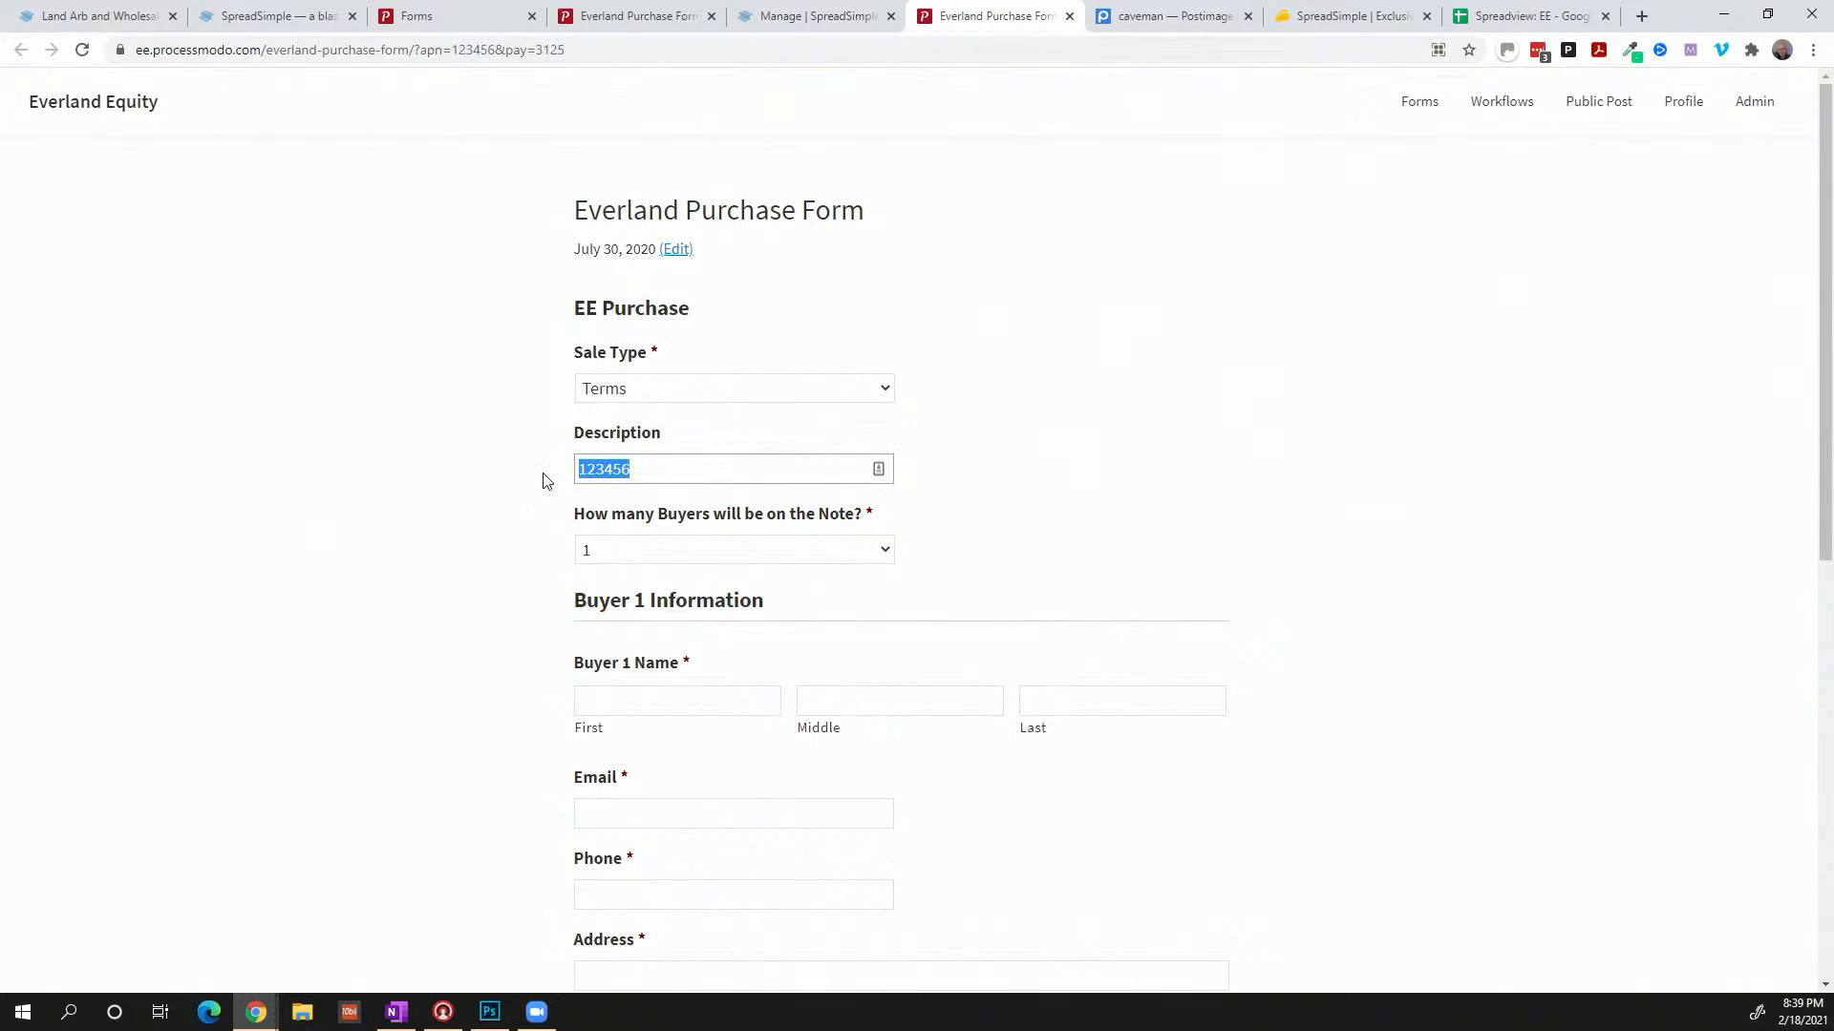
{"action": "scroll", "coordinate": [543, 479], "scroll_direction": "down", "scroll_amount": 7}
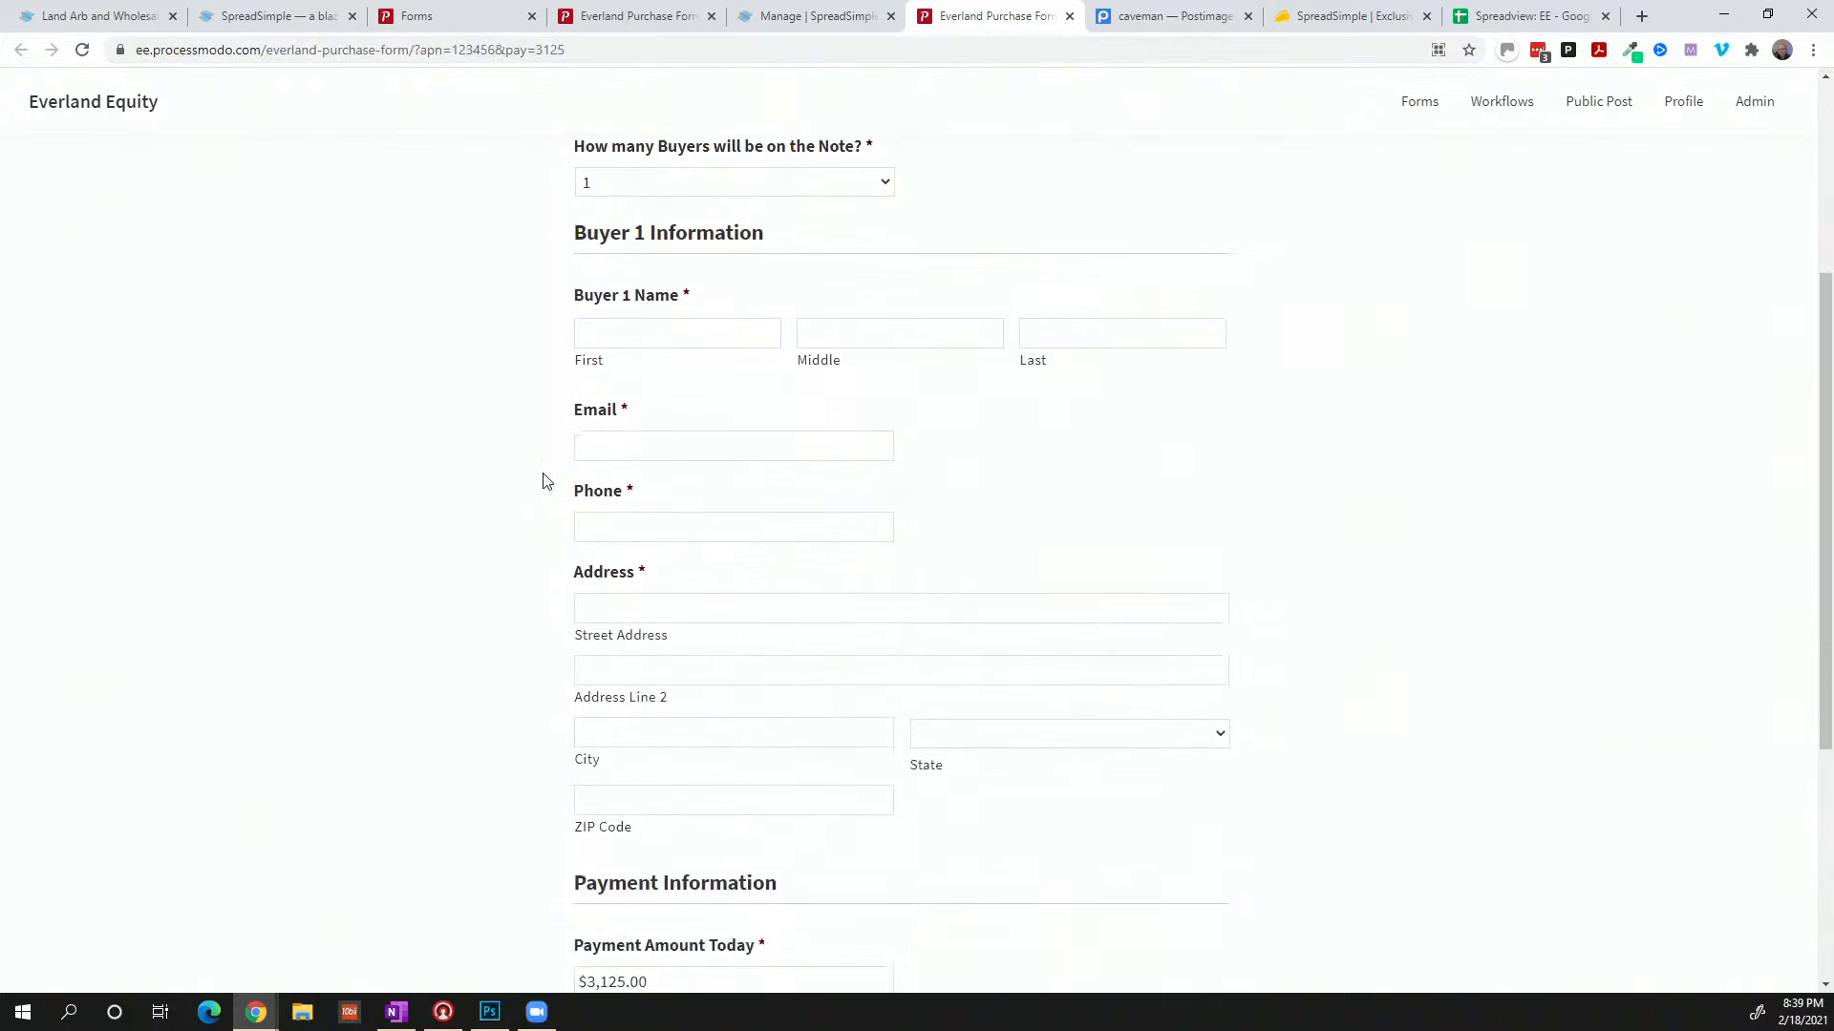
{"action": "left_click_drag", "start_coordinate": [660, 678], "coordinate": [566, 688]}
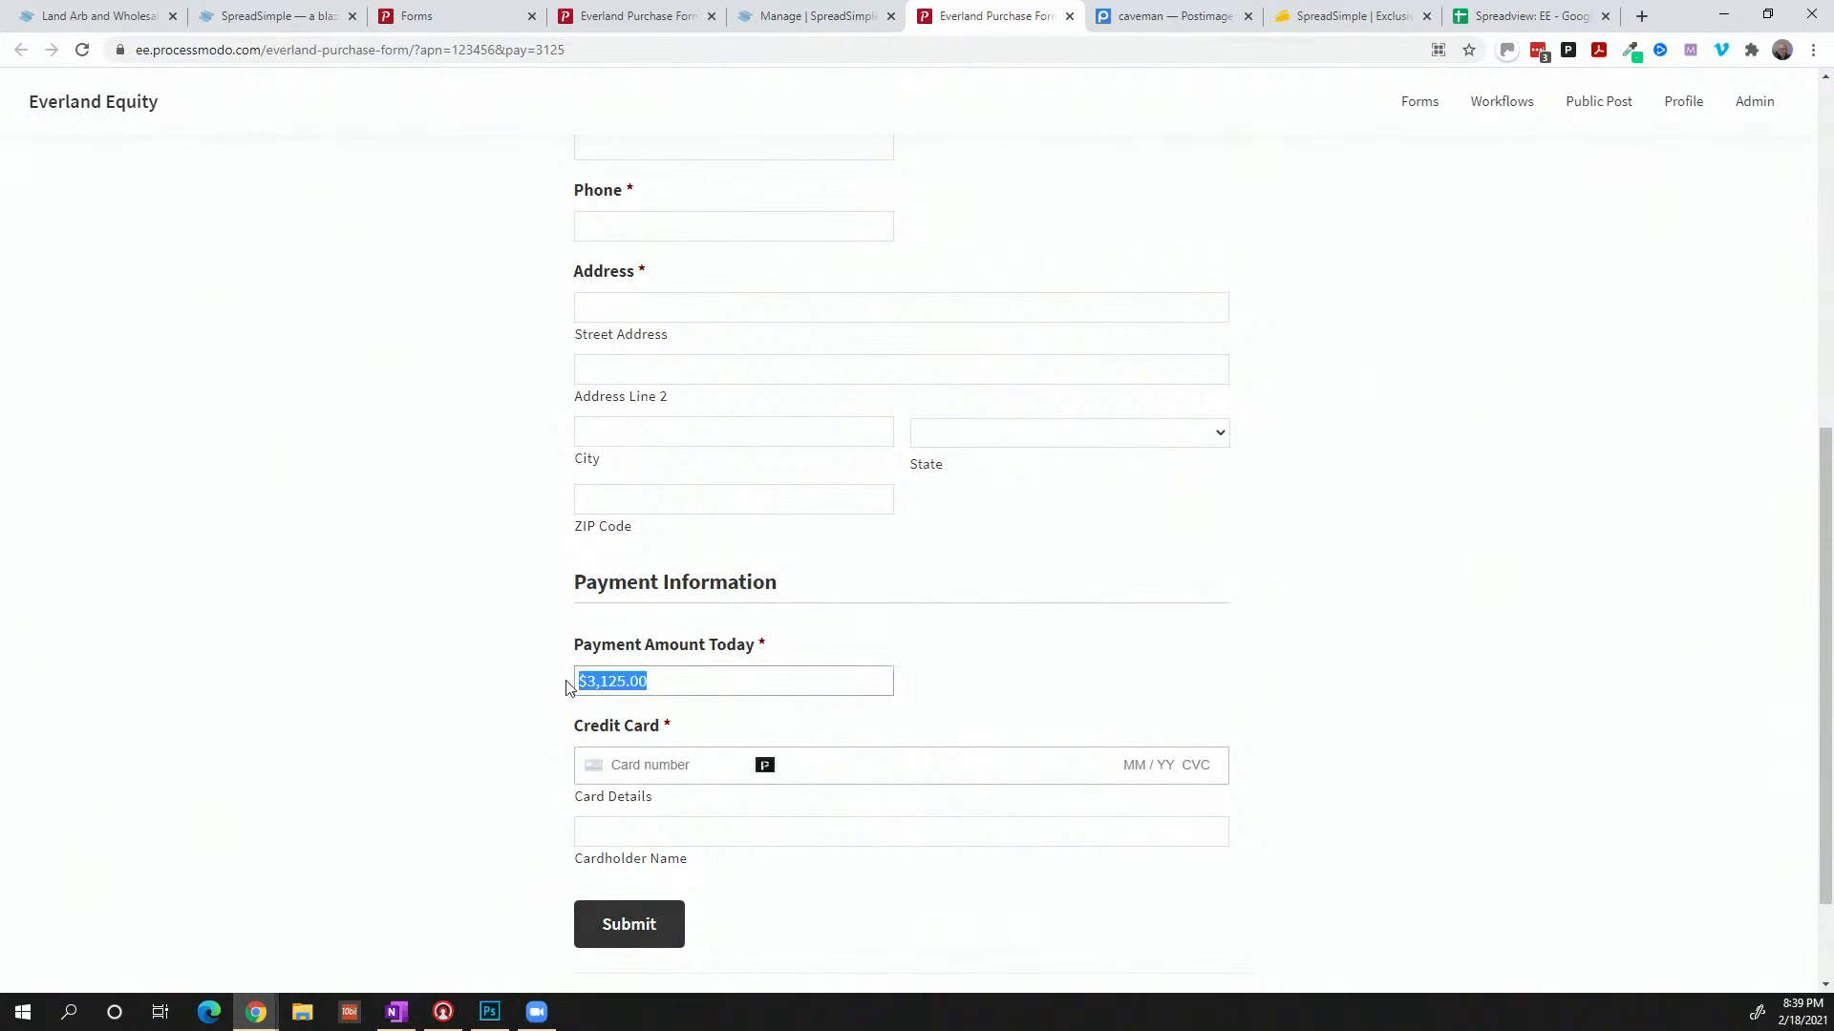
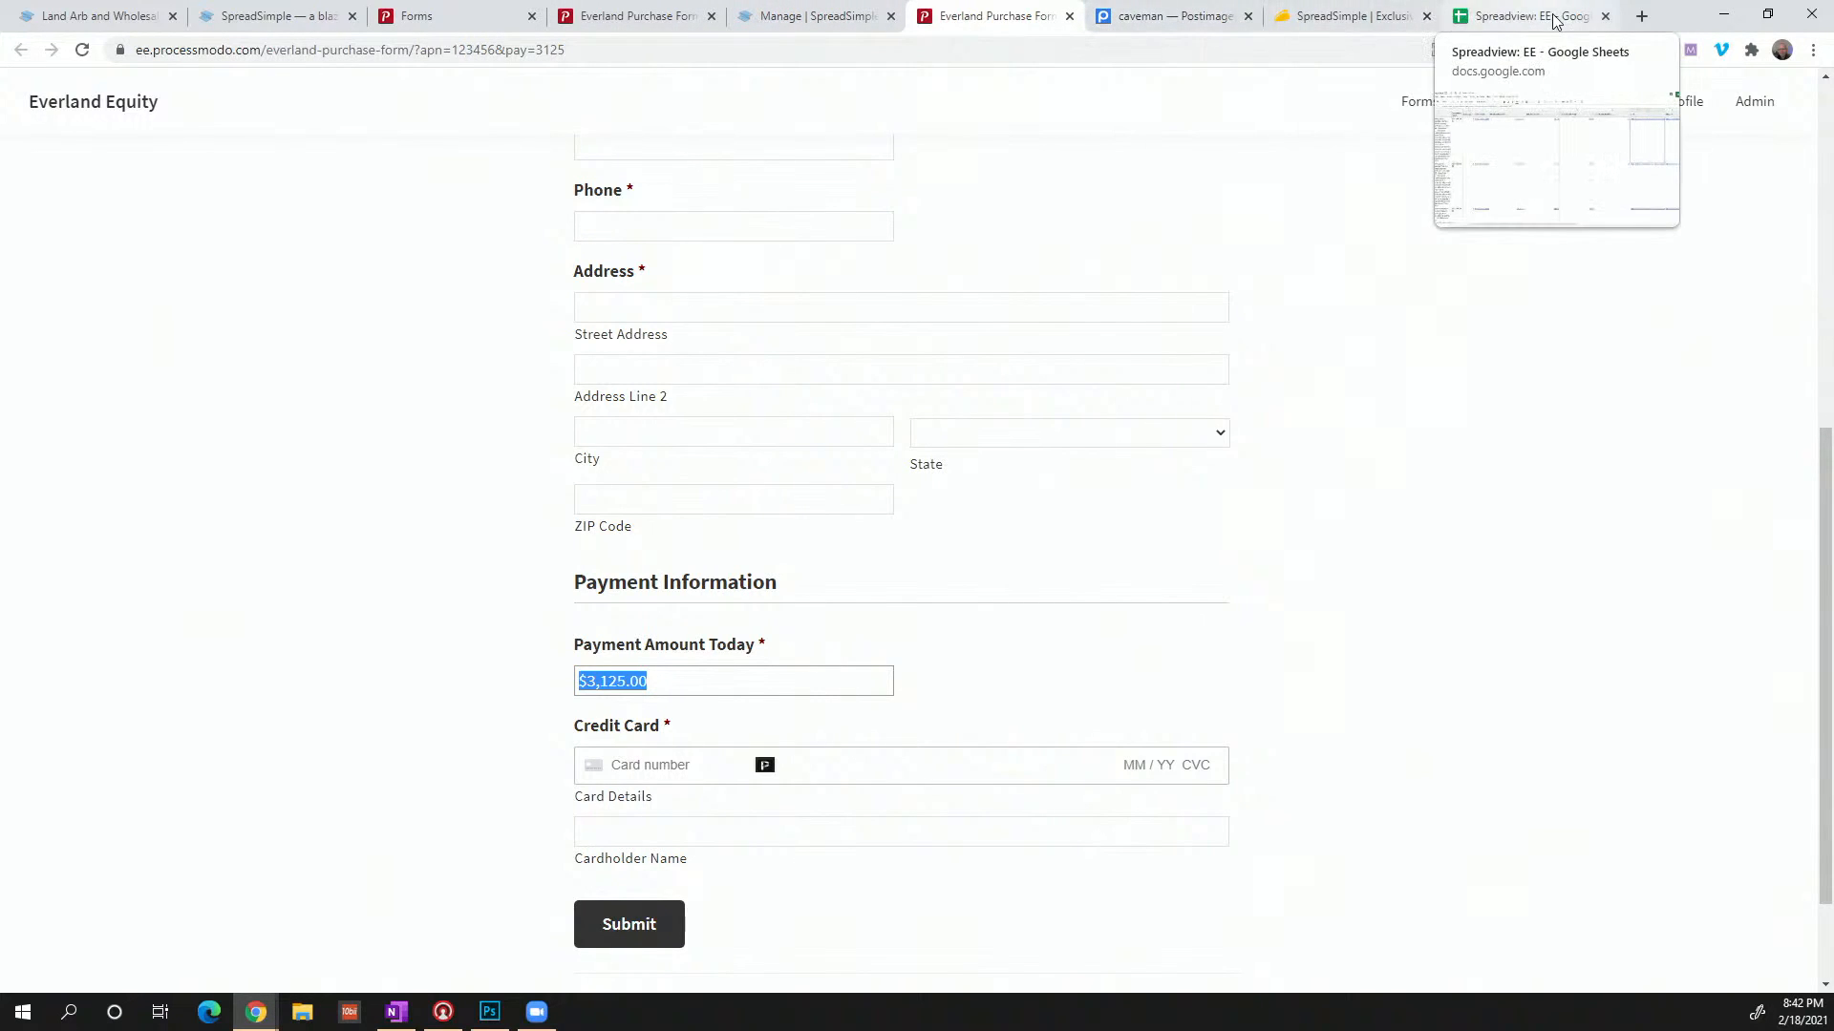
In the Spreadview: EE sheet, copy the O2 link into O3 and change its apn parameter to 23456
{"action": "left_click", "coordinate": [1471, 20]}
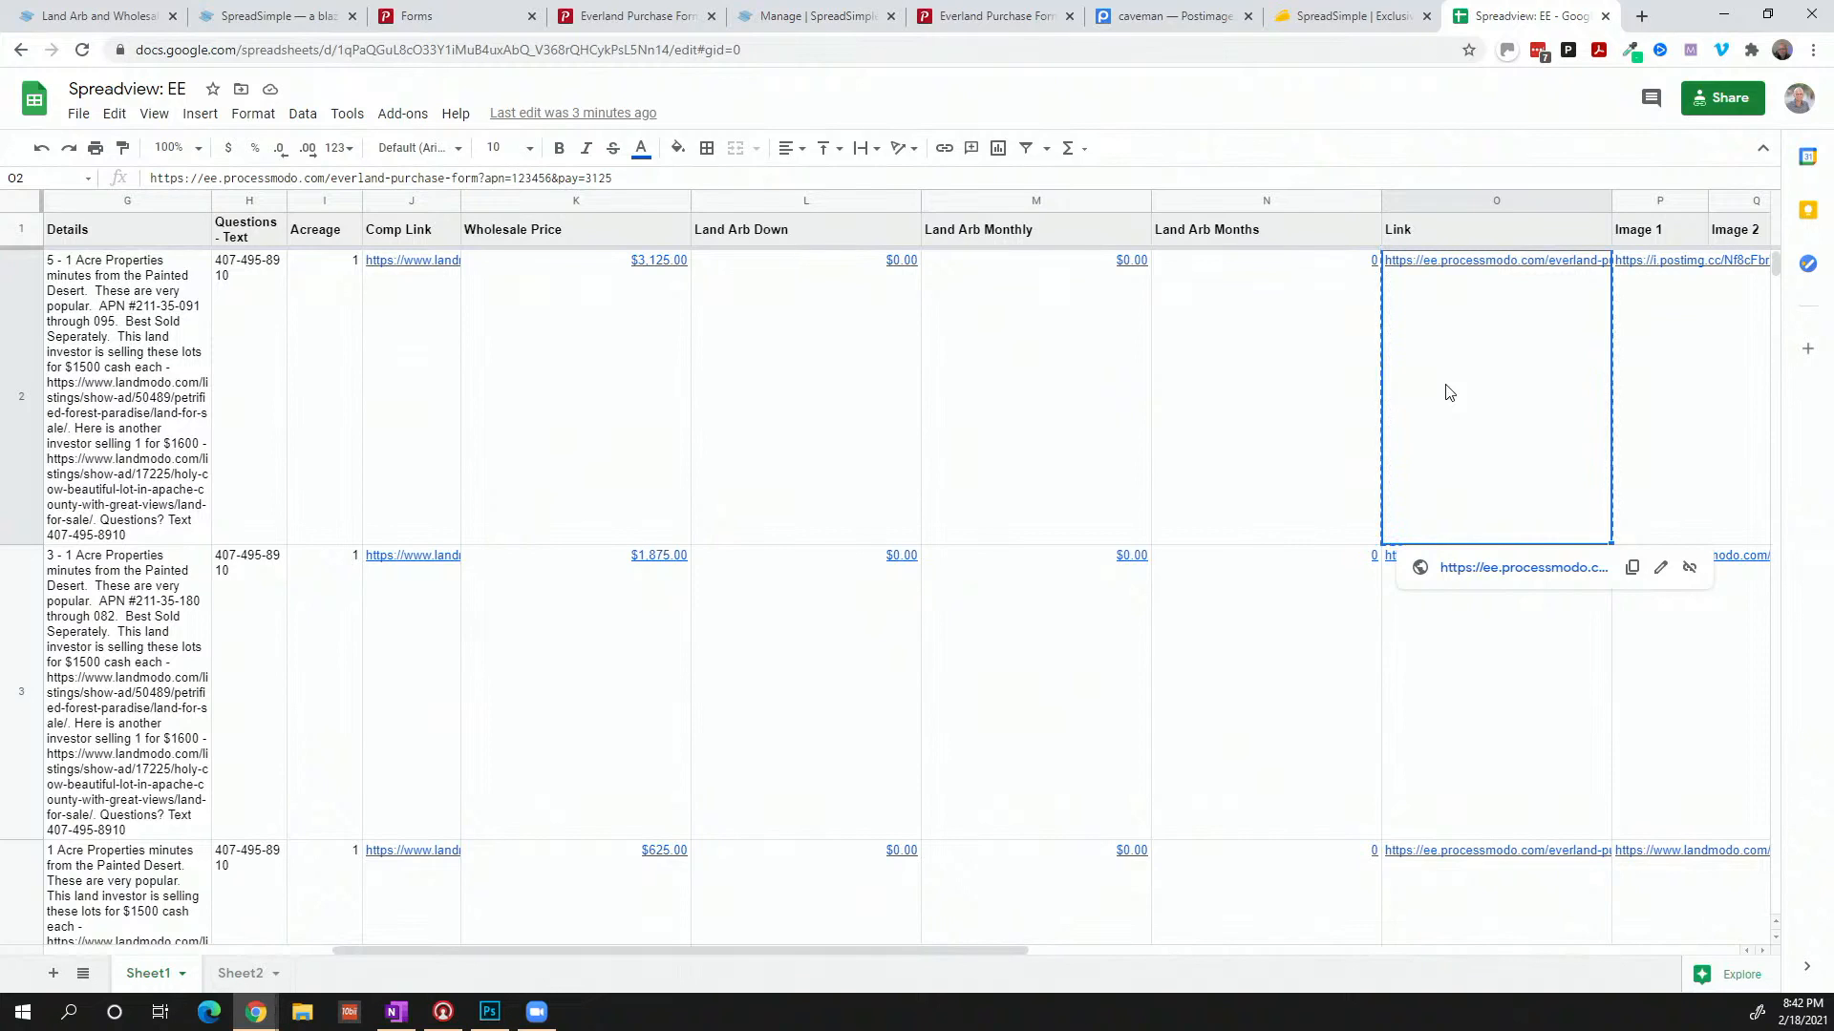
{"action": "key", "text": "Down"}
{"action": "key", "text": "ctrl+v"}
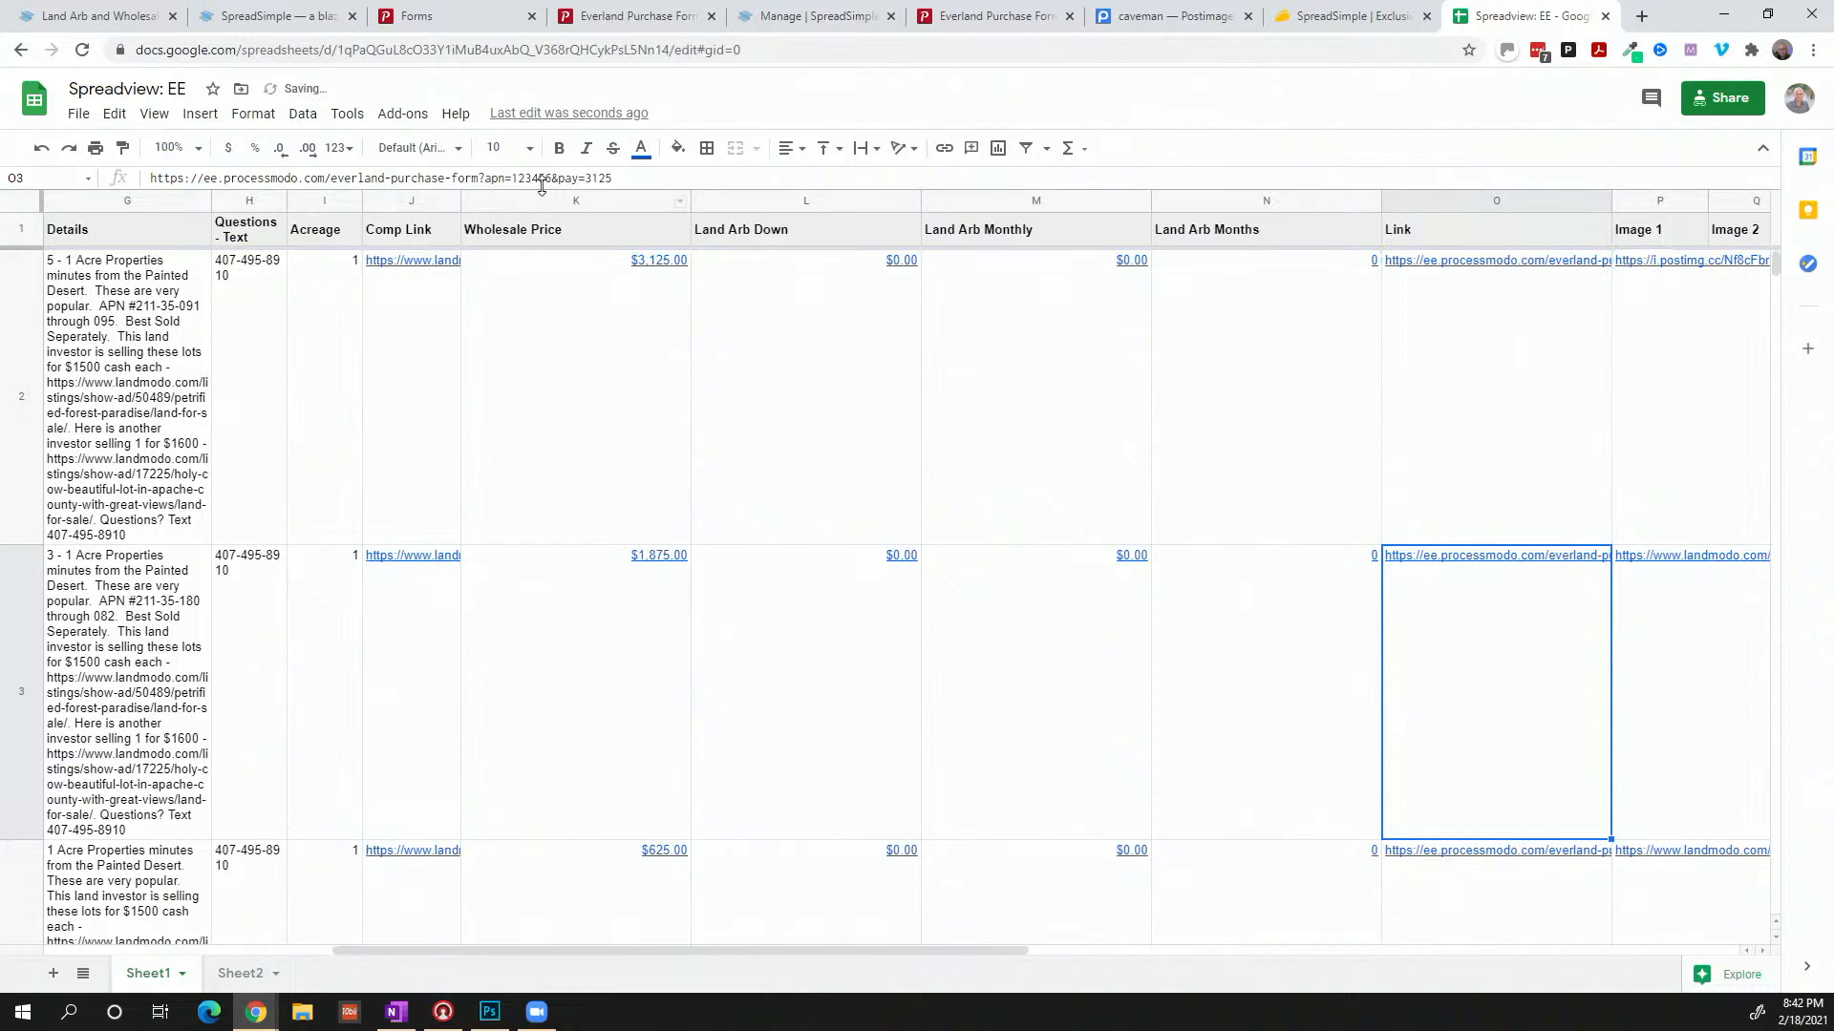
{"action": "key", "text": "Return"}
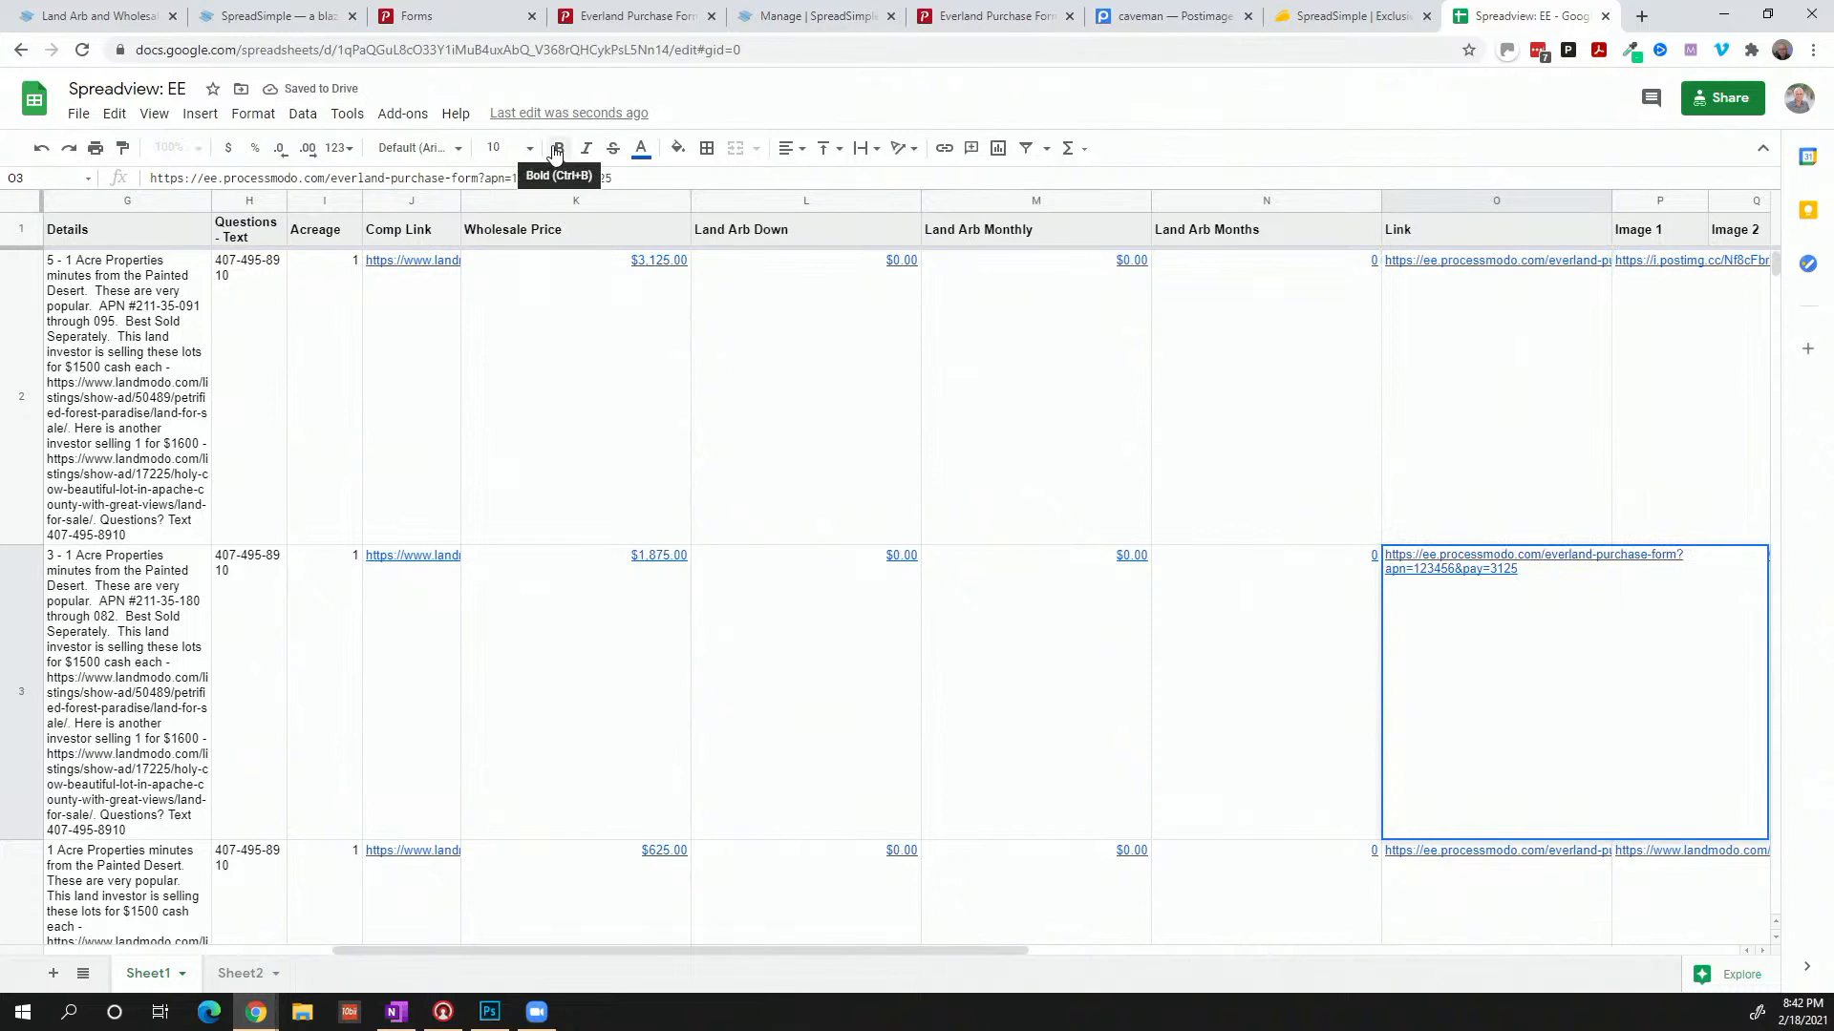
{"action": "key", "text": "BackSpace"}
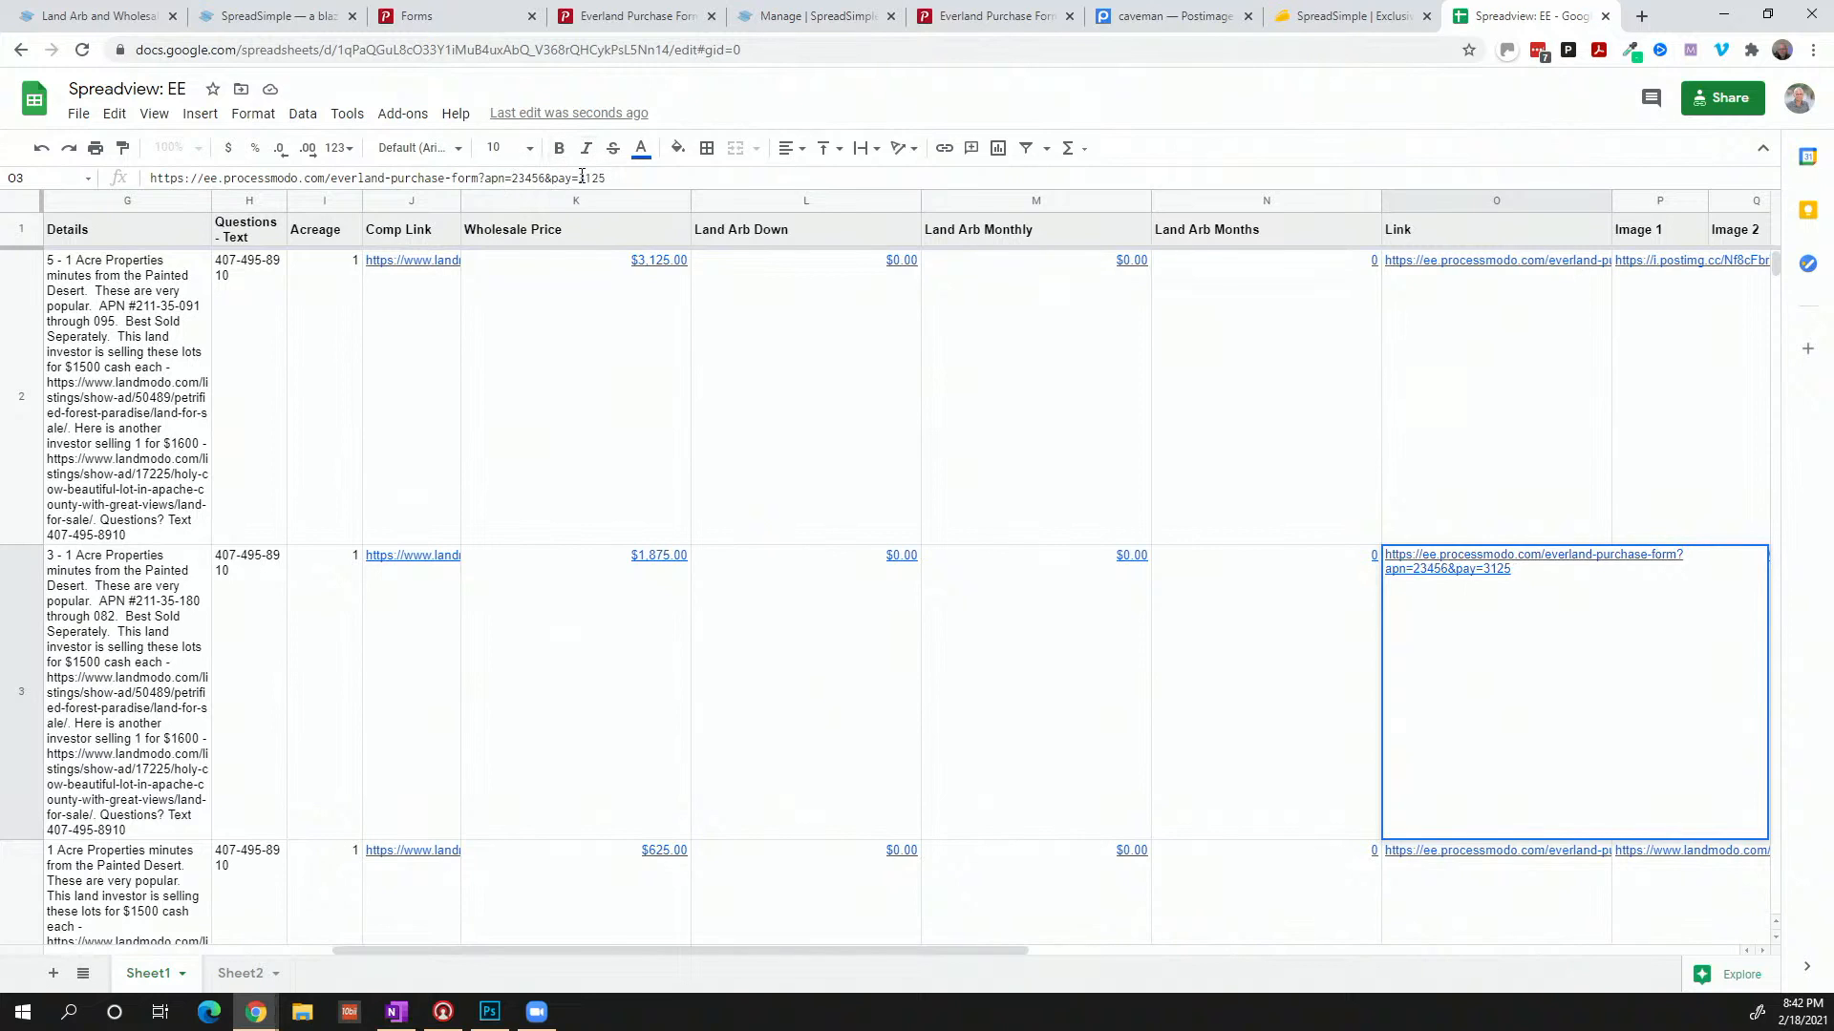
Check the wholesale price in K3 and set the pay parameter of the O3 link to 1875
{"action": "left_click_drag", "start_coordinate": [582, 178], "coordinate": [607, 177]}
{"action": "left_click", "coordinate": [647, 583]}
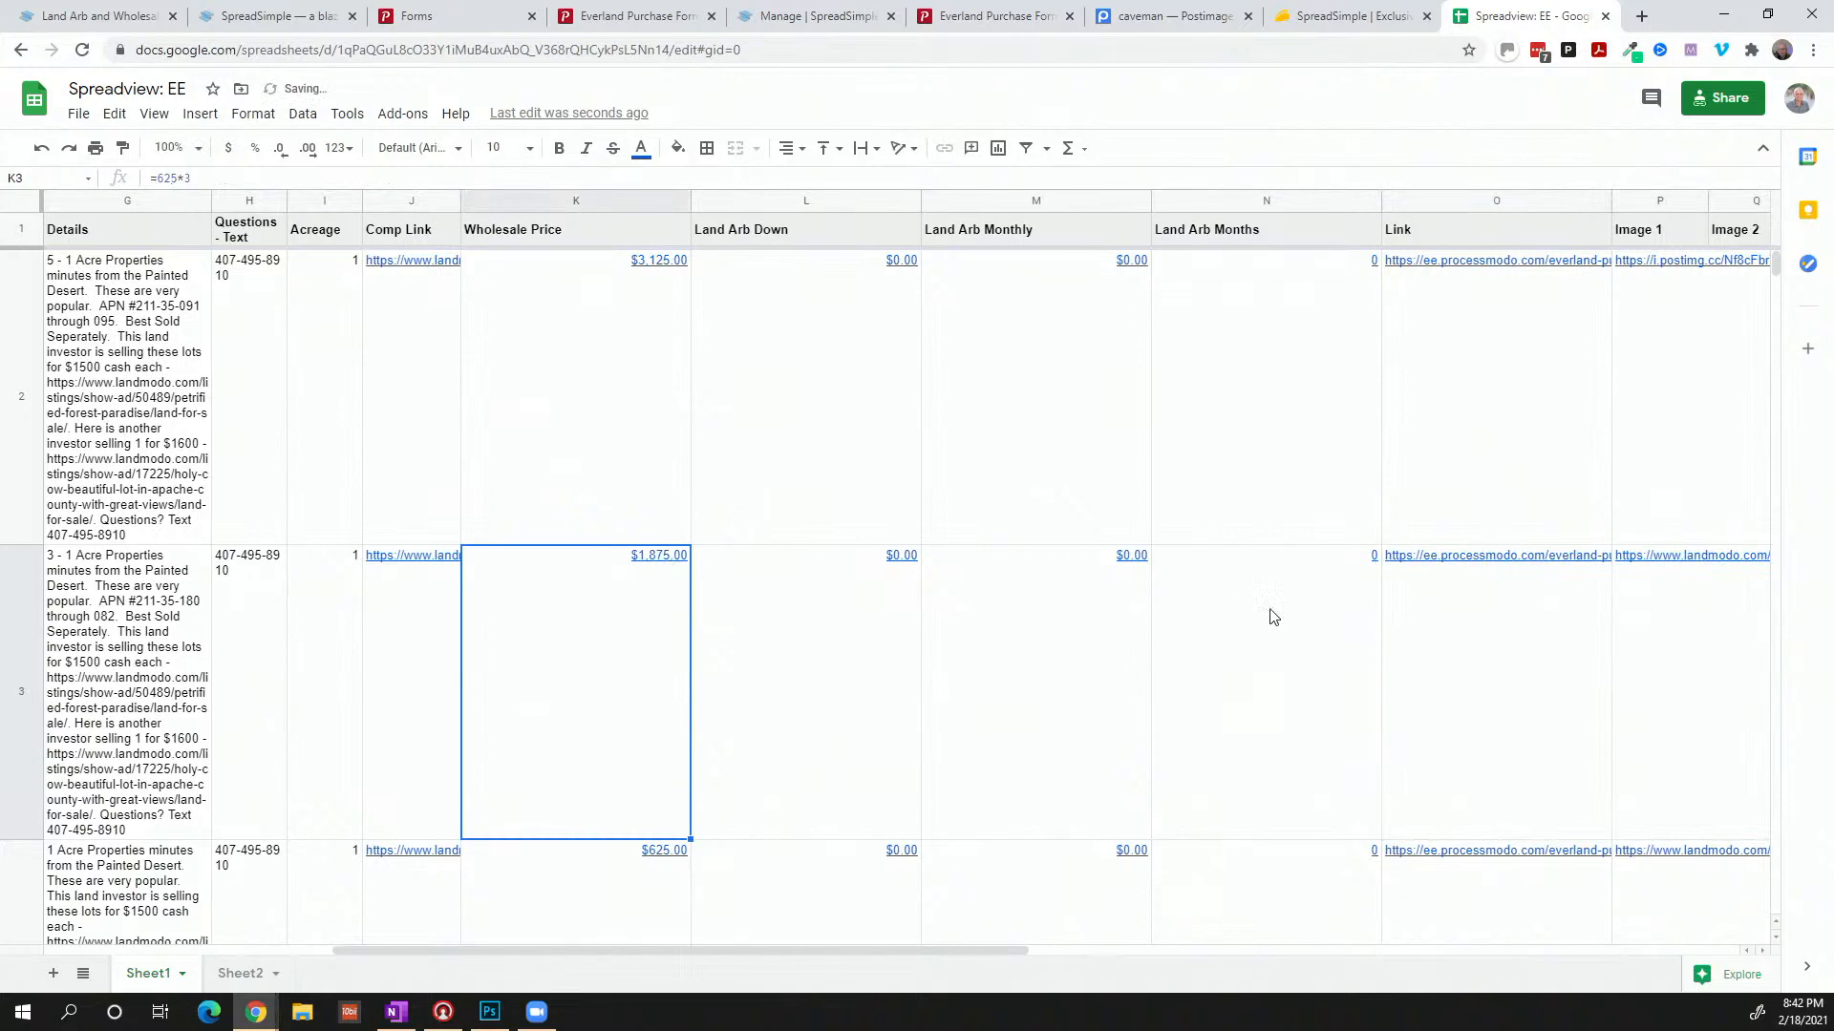
{"action": "left_click", "coordinate": [1443, 598]}
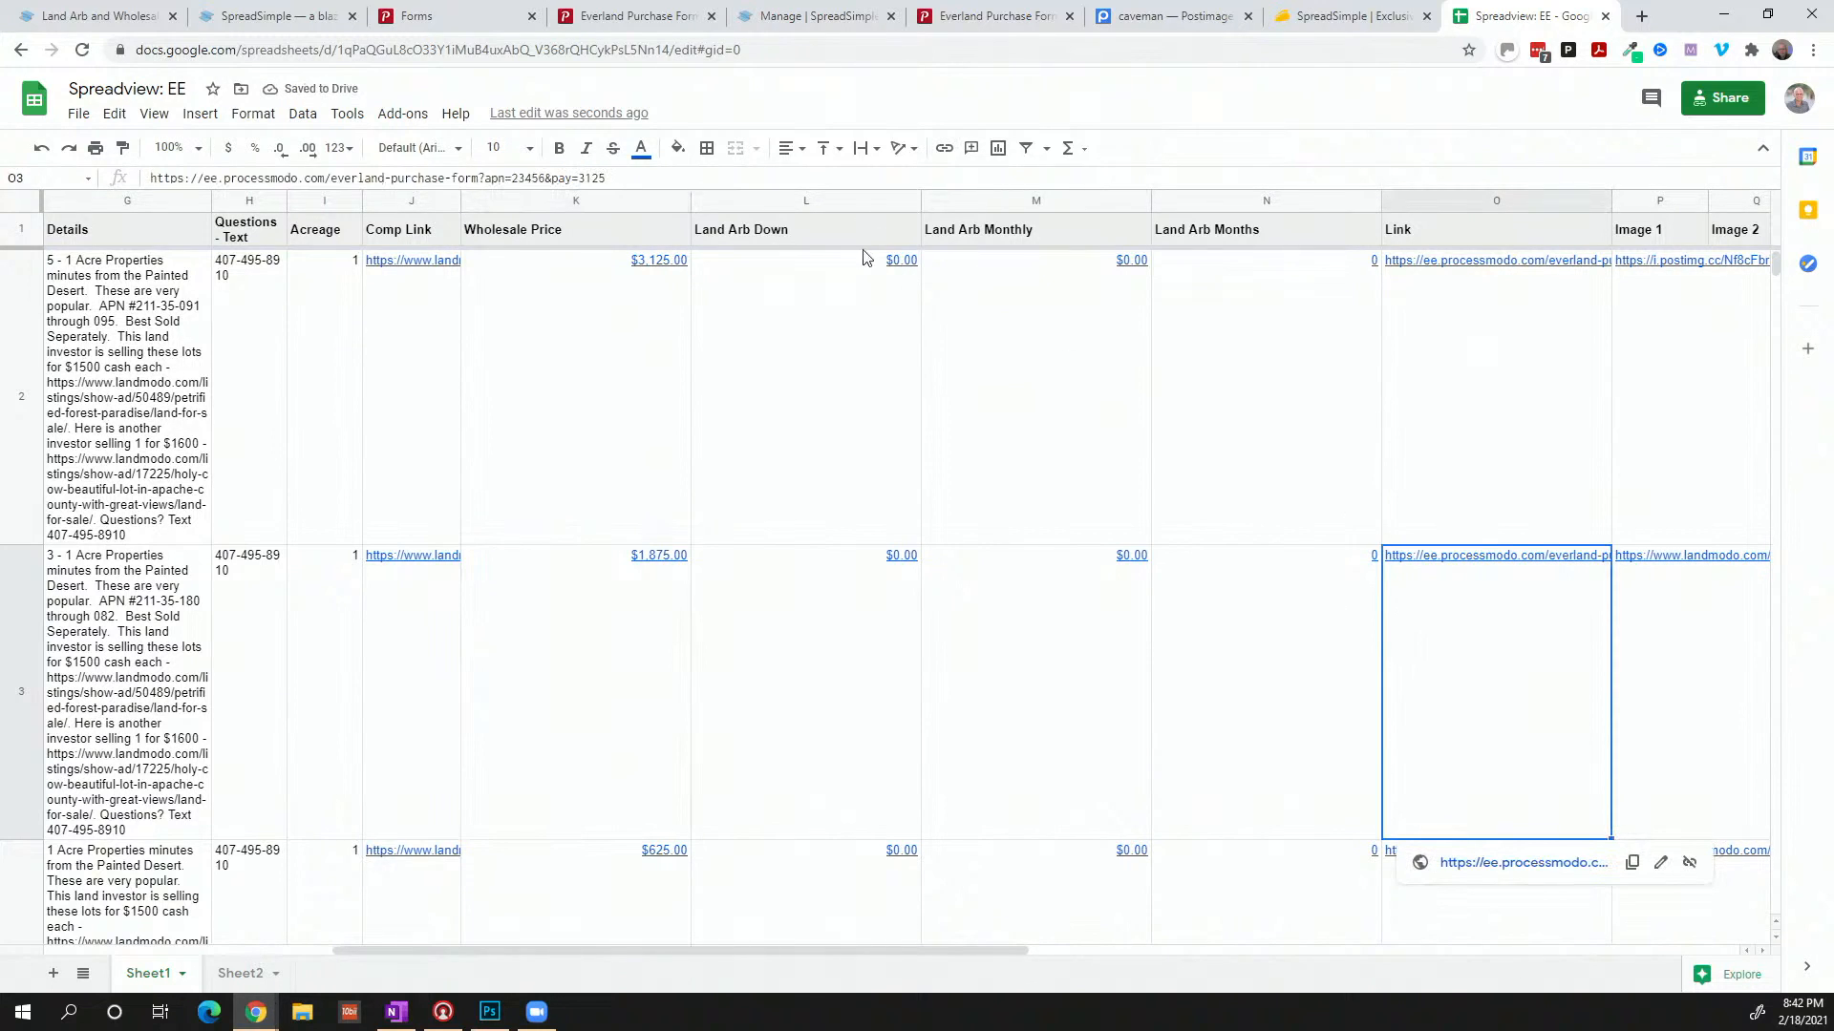
{"action": "left_click", "coordinate": [580, 179]}
{"action": "left_click_drag", "start_coordinate": [581, 179], "coordinate": [624, 176]}
{"action": "type", "text": "1875"}
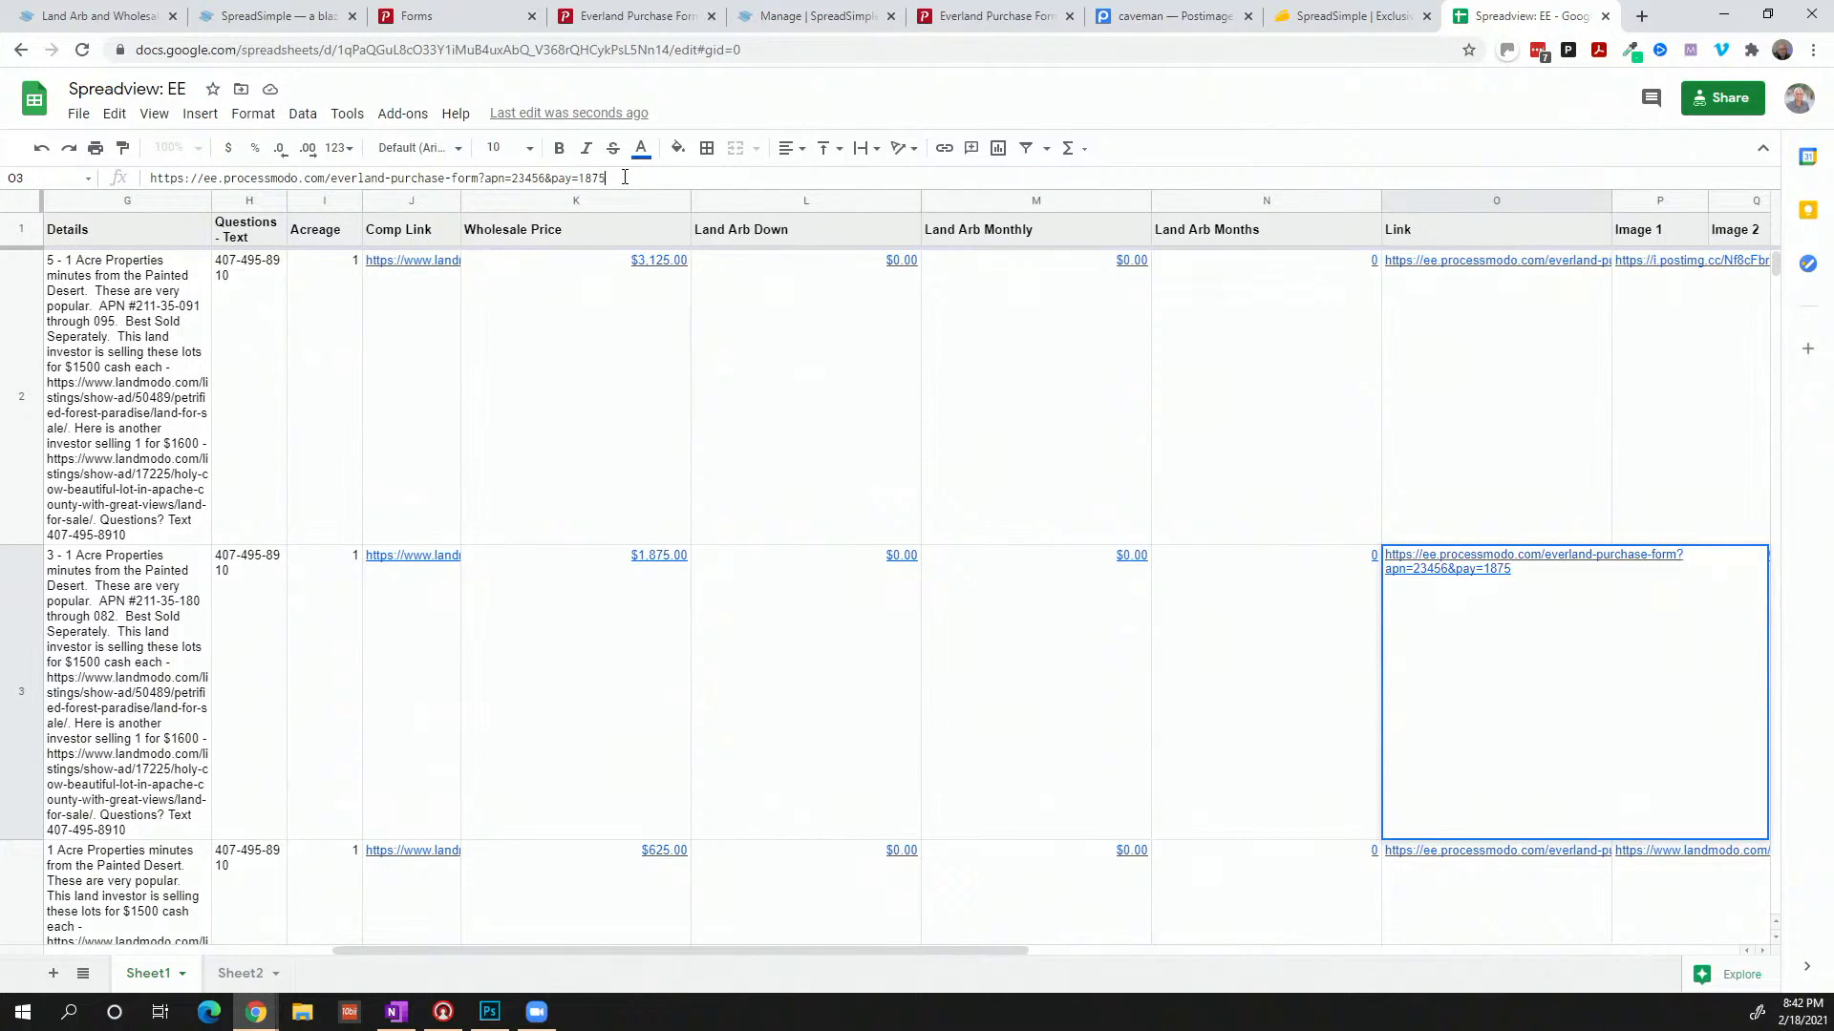
{"action": "key", "text": "Return"}
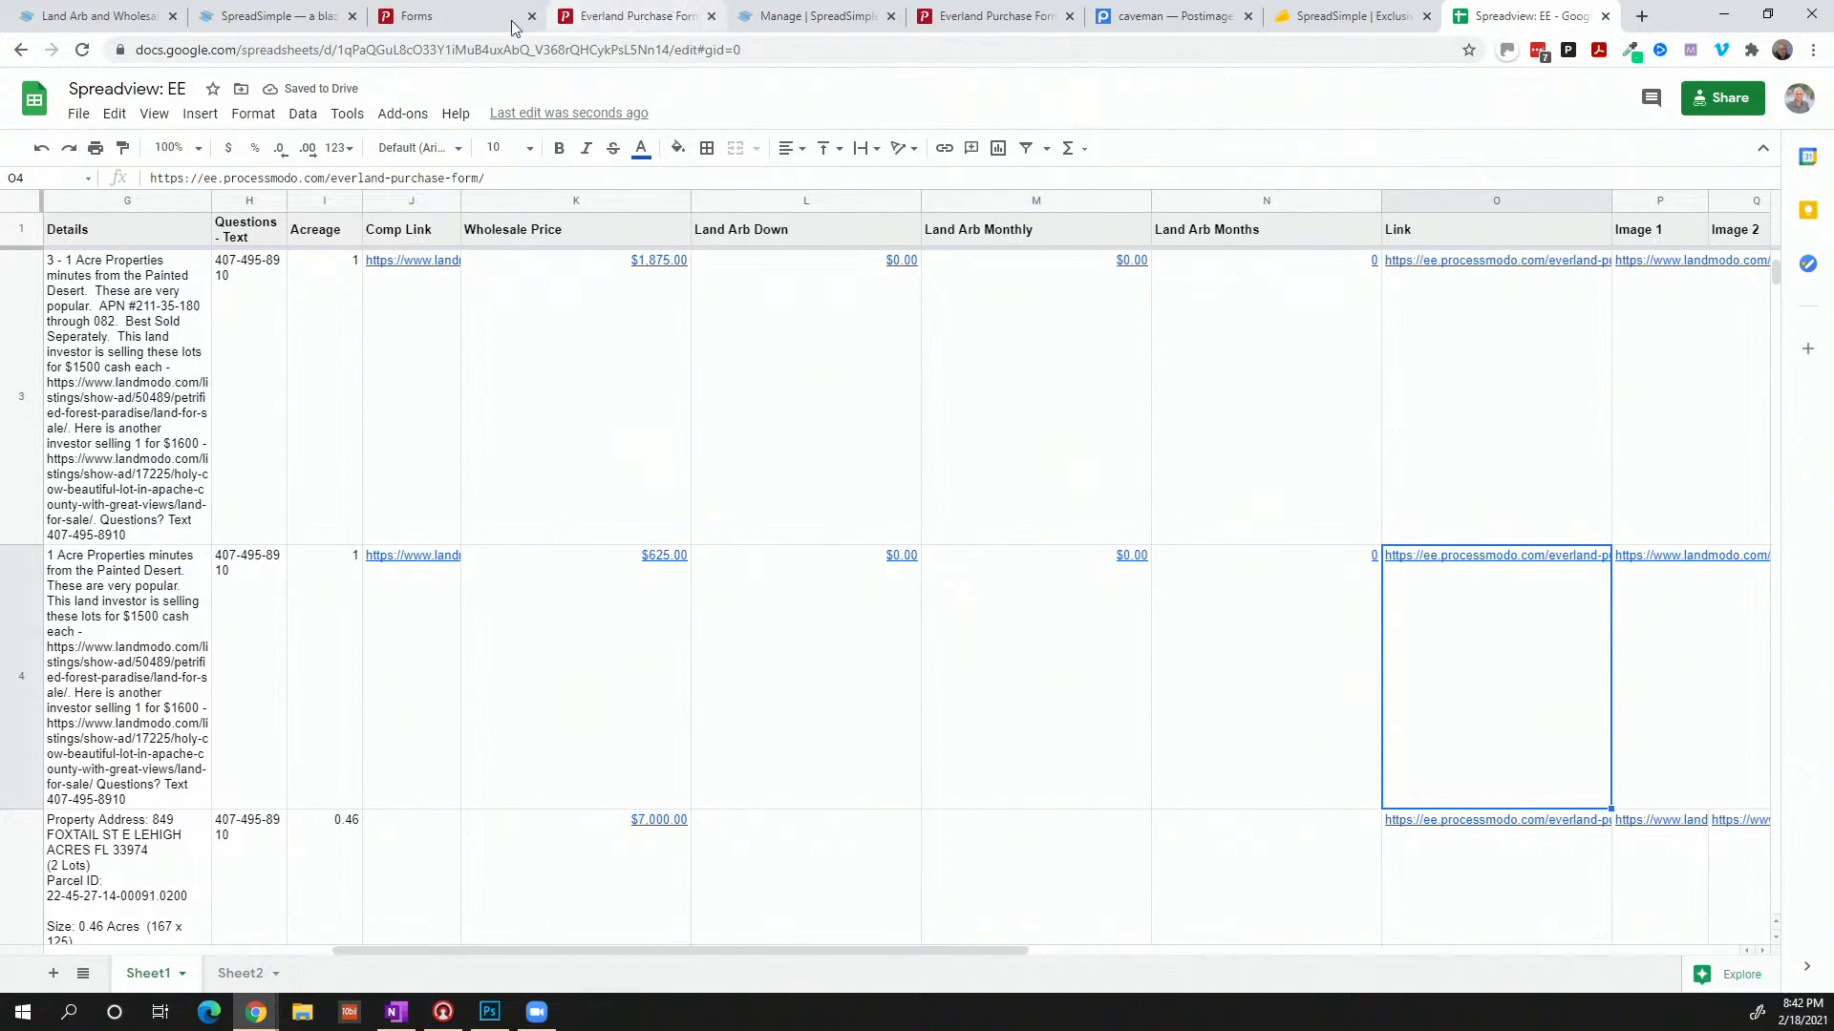
Switch back to the SpreadSimple website manager and reload the listings from the updated Google Sheet
{"action": "mouse_move", "coordinate": [990, 23]}
{"action": "left_click", "coordinate": [850, 19]}
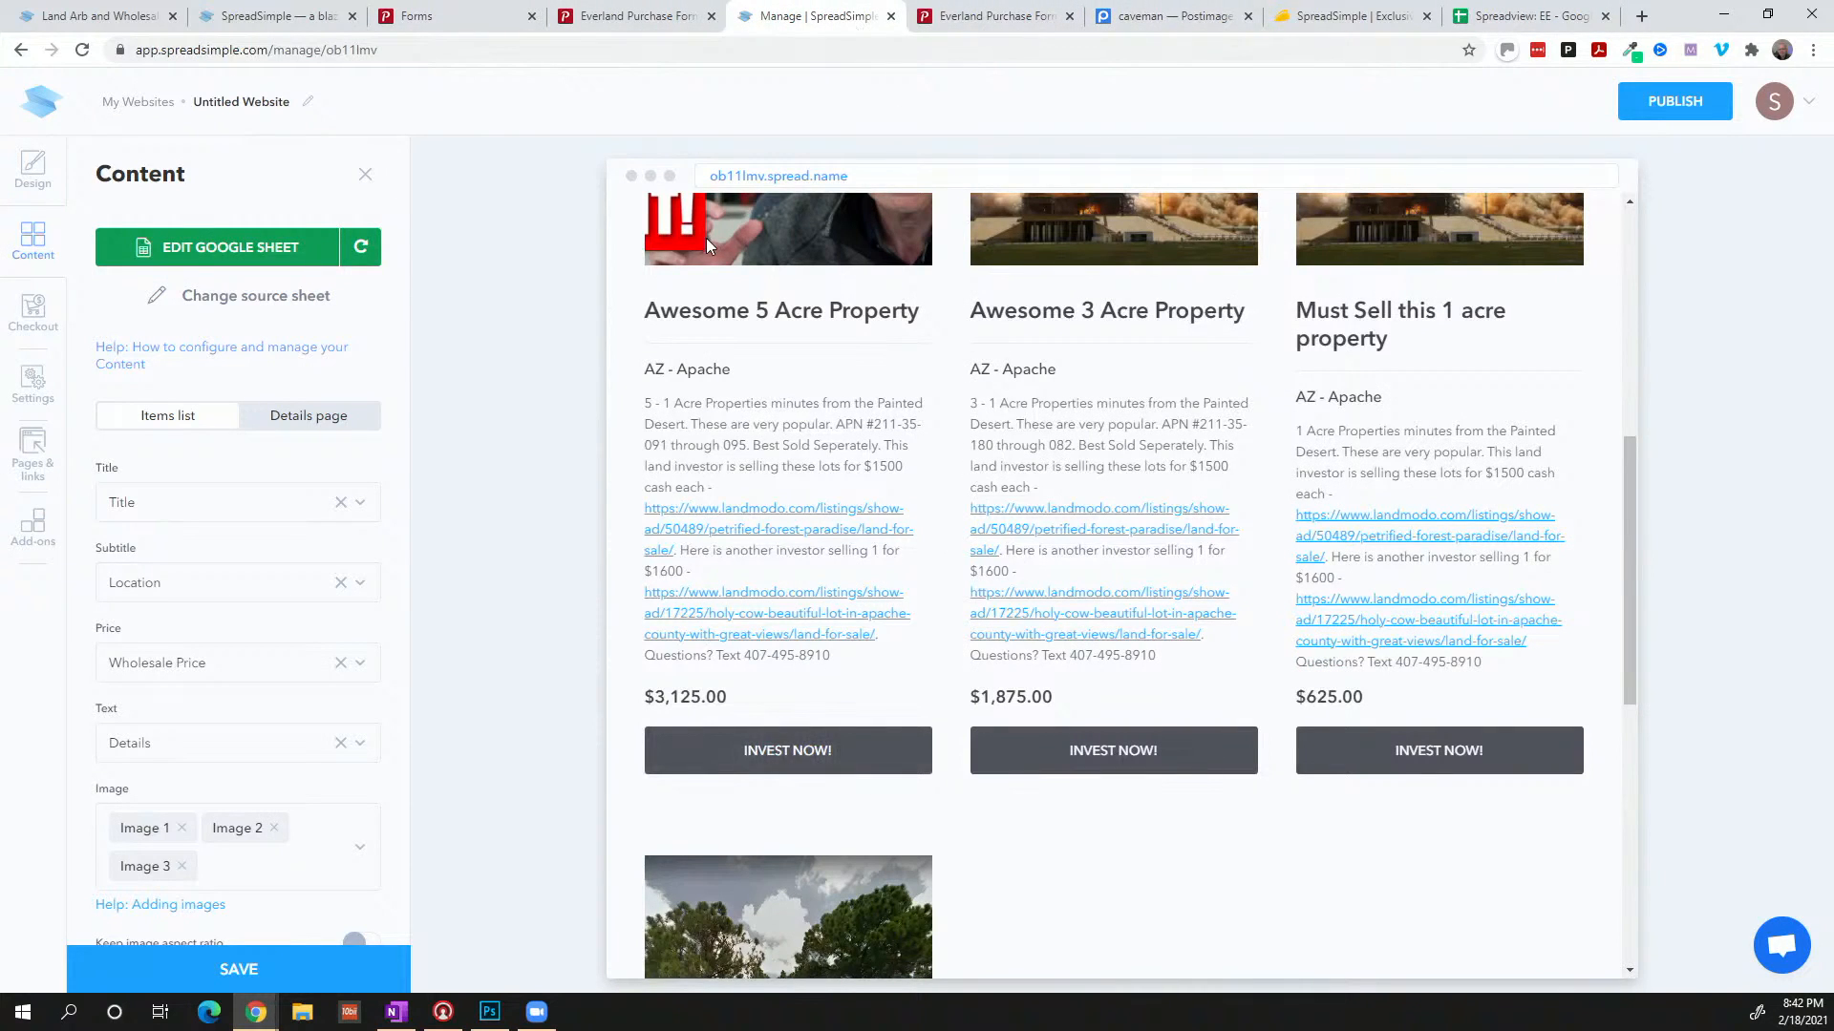
{"action": "left_click", "coordinate": [361, 246]}
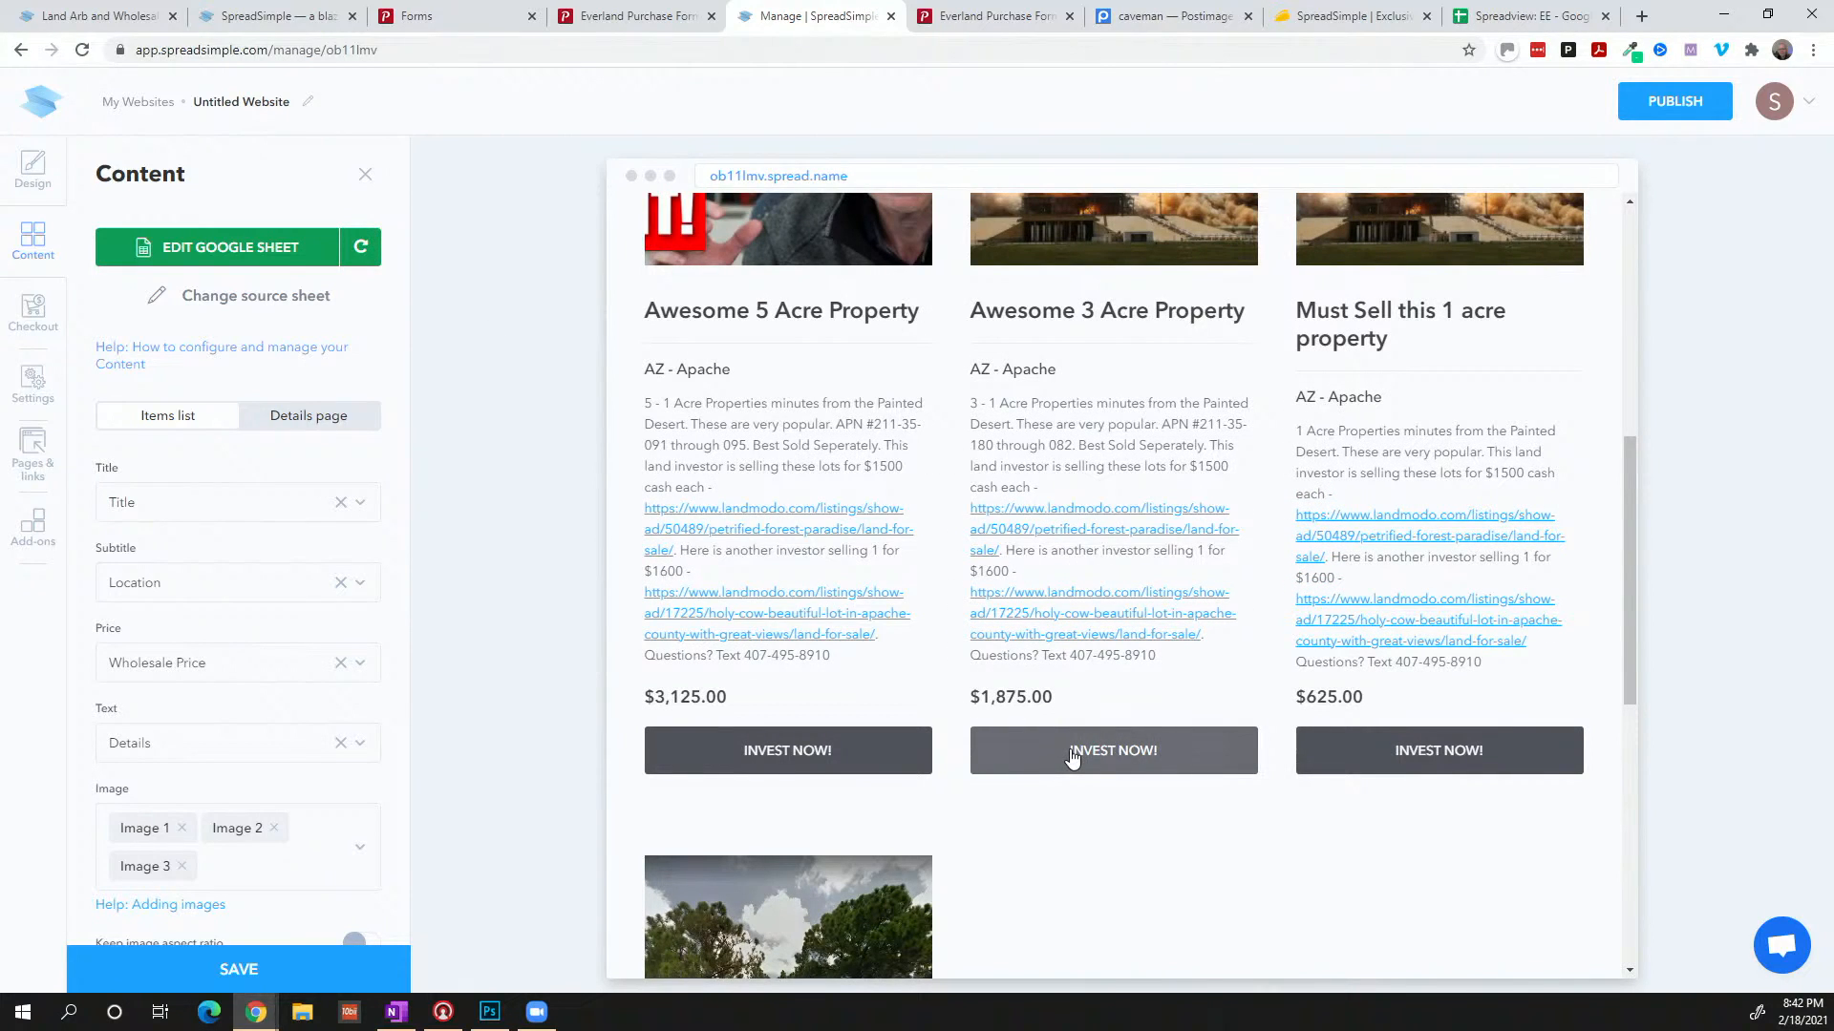
Check the Description and Payment Amount Today prefilled by the Awesome 3 Acre Property's Invest Now link, and close both purchase form pages
{"action": "left_click", "coordinate": [1071, 751]}
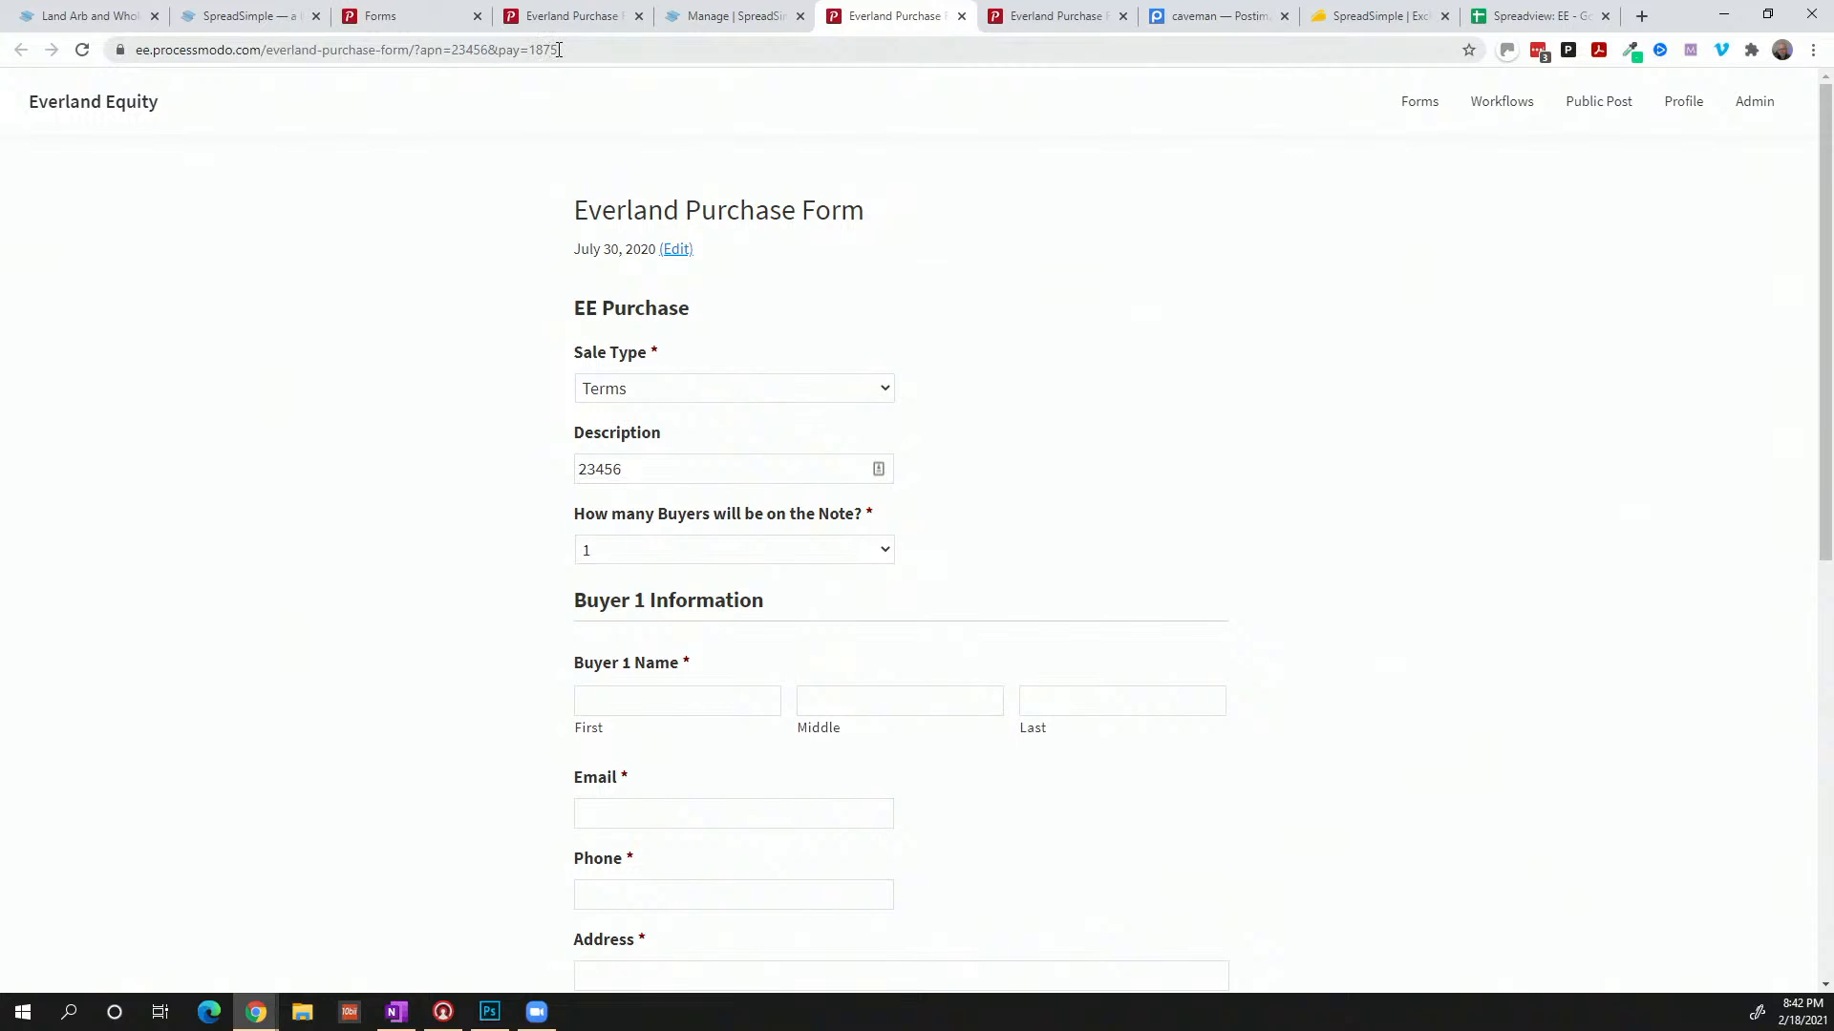
{"action": "left_click_drag", "start_coordinate": [619, 459], "coordinate": [548, 471]}
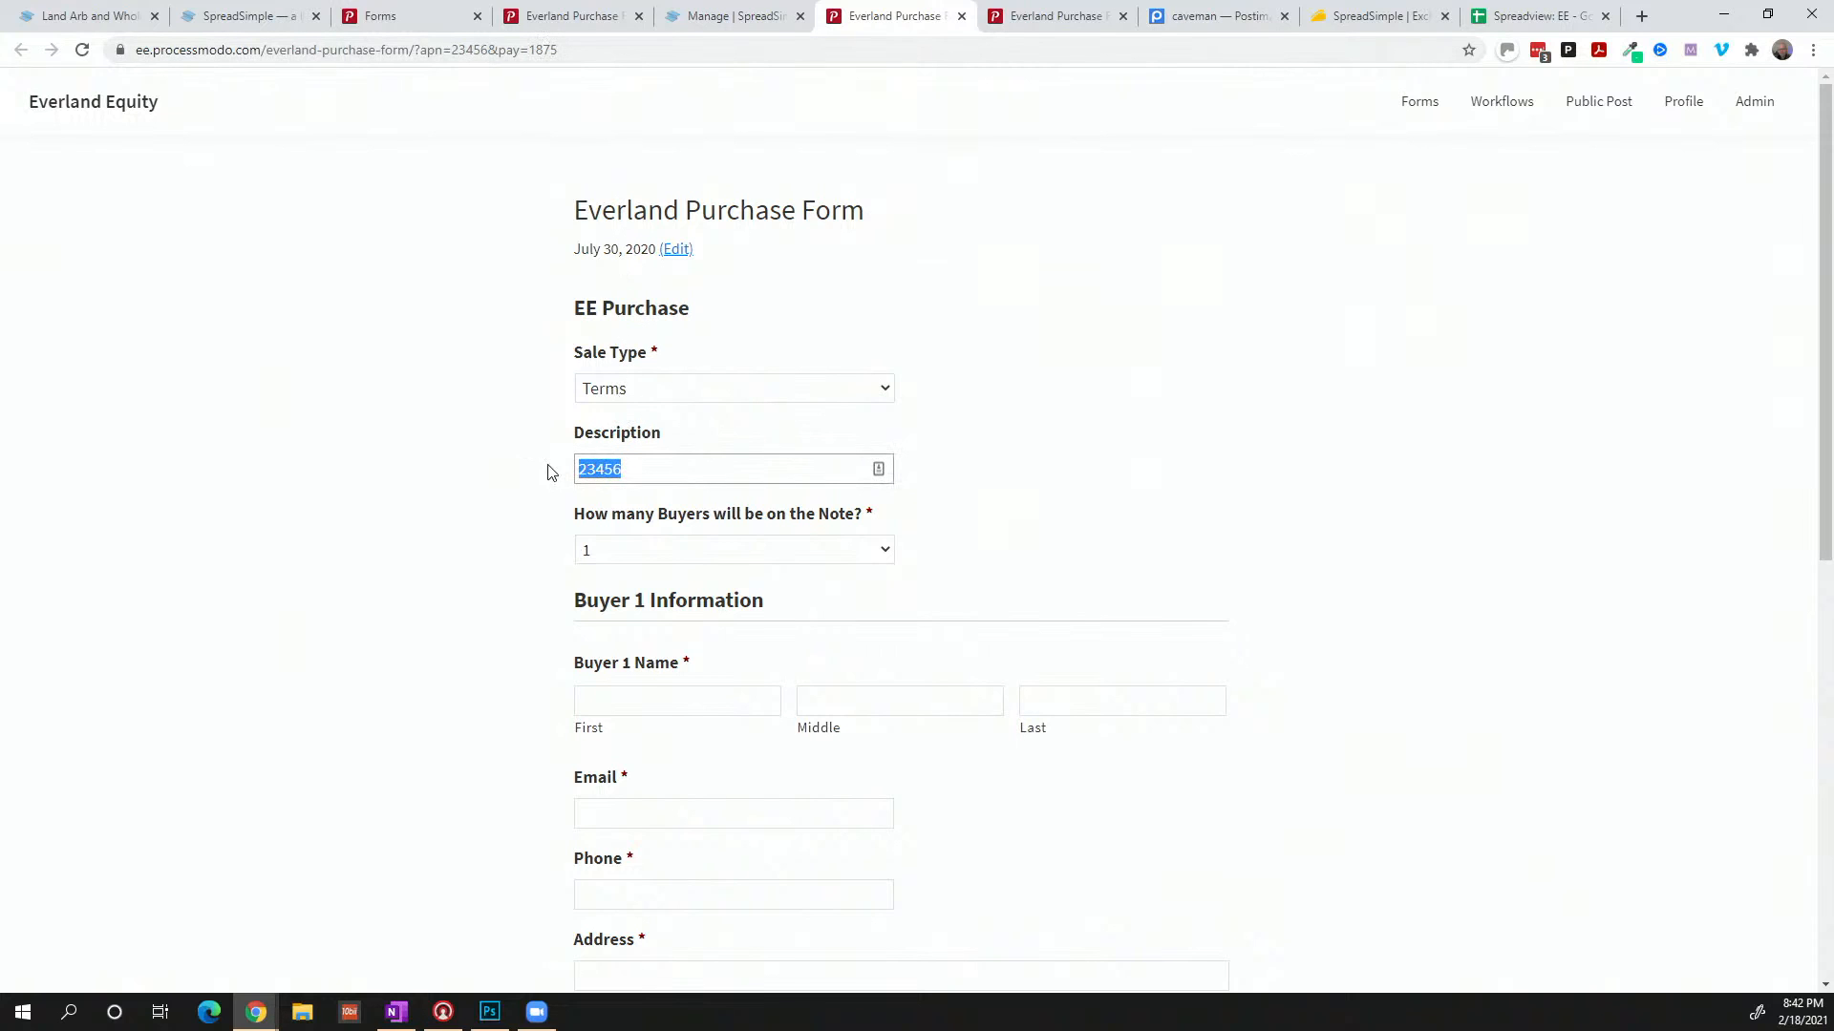
{"action": "scroll", "coordinate": [524, 458], "scroll_direction": "down", "scroll_amount": 7}
{"action": "left_click_drag", "start_coordinate": [650, 681], "coordinate": [558, 680]}
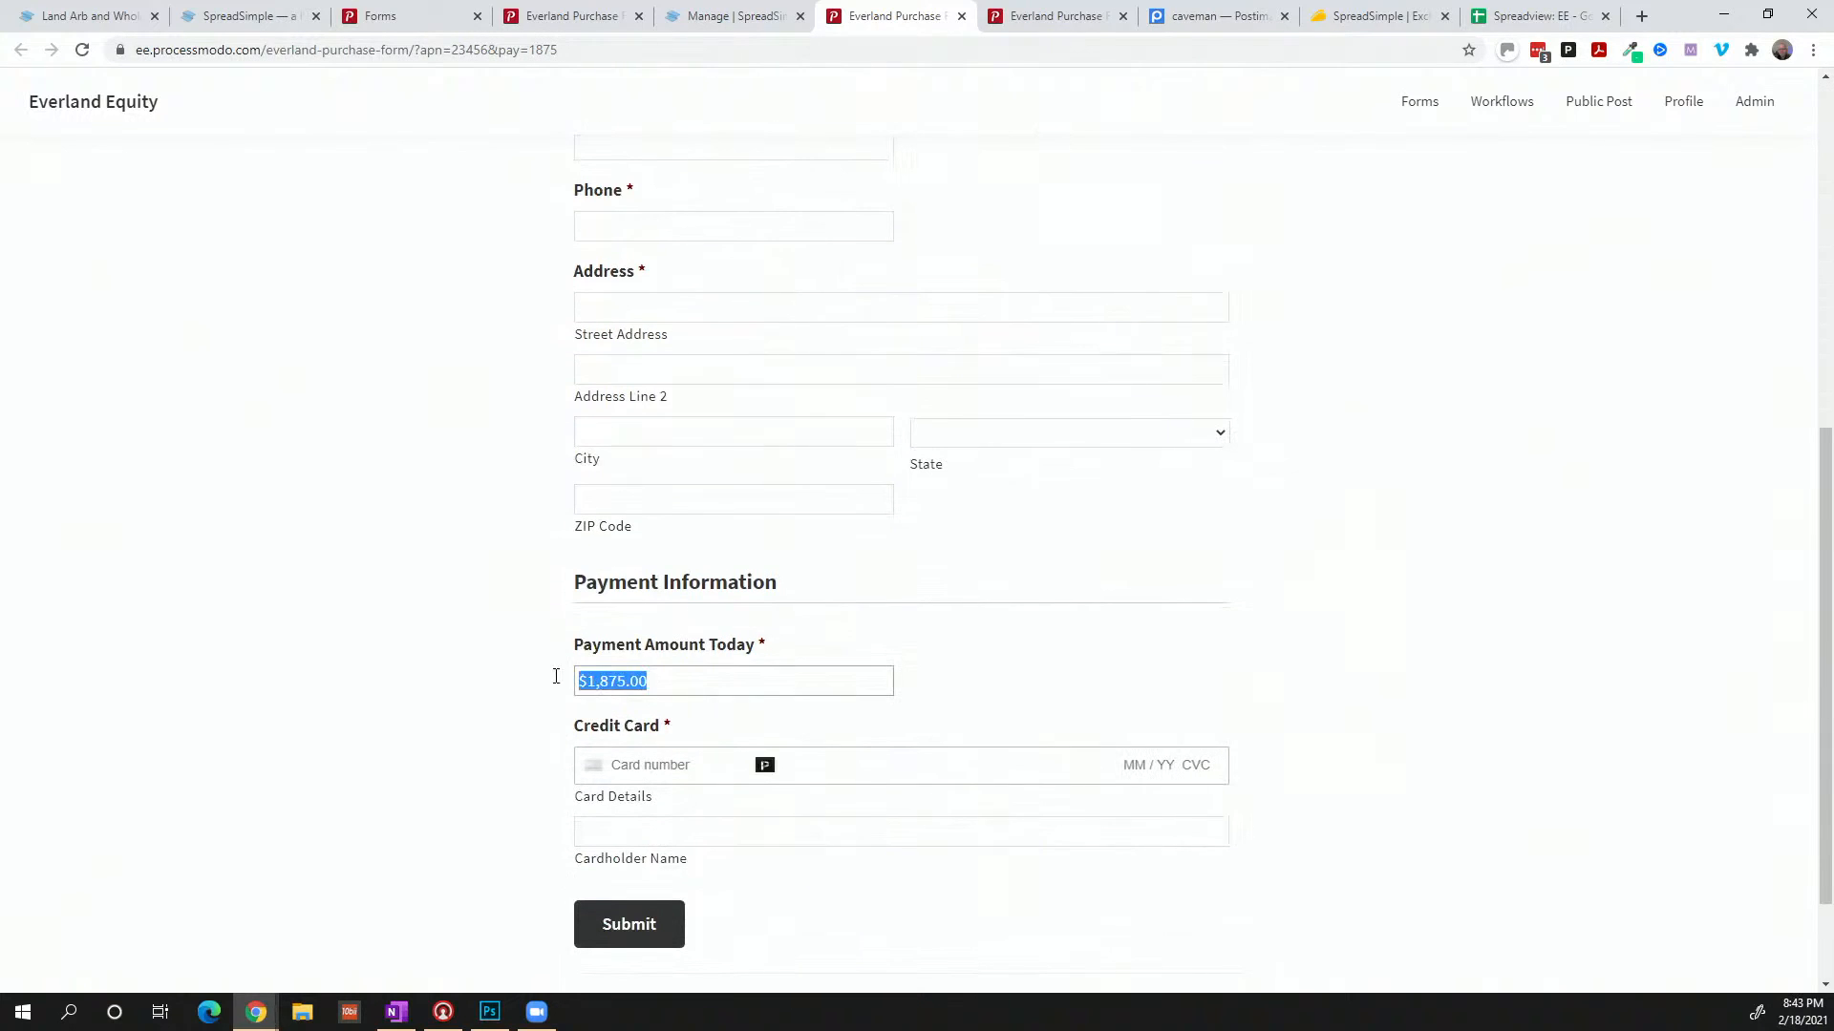
{"action": "scroll", "coordinate": [467, 443], "scroll_direction": "up", "scroll_amount": 3}
{"action": "scroll", "coordinate": [467, 443], "scroll_direction": "up", "scroll_amount": 3}
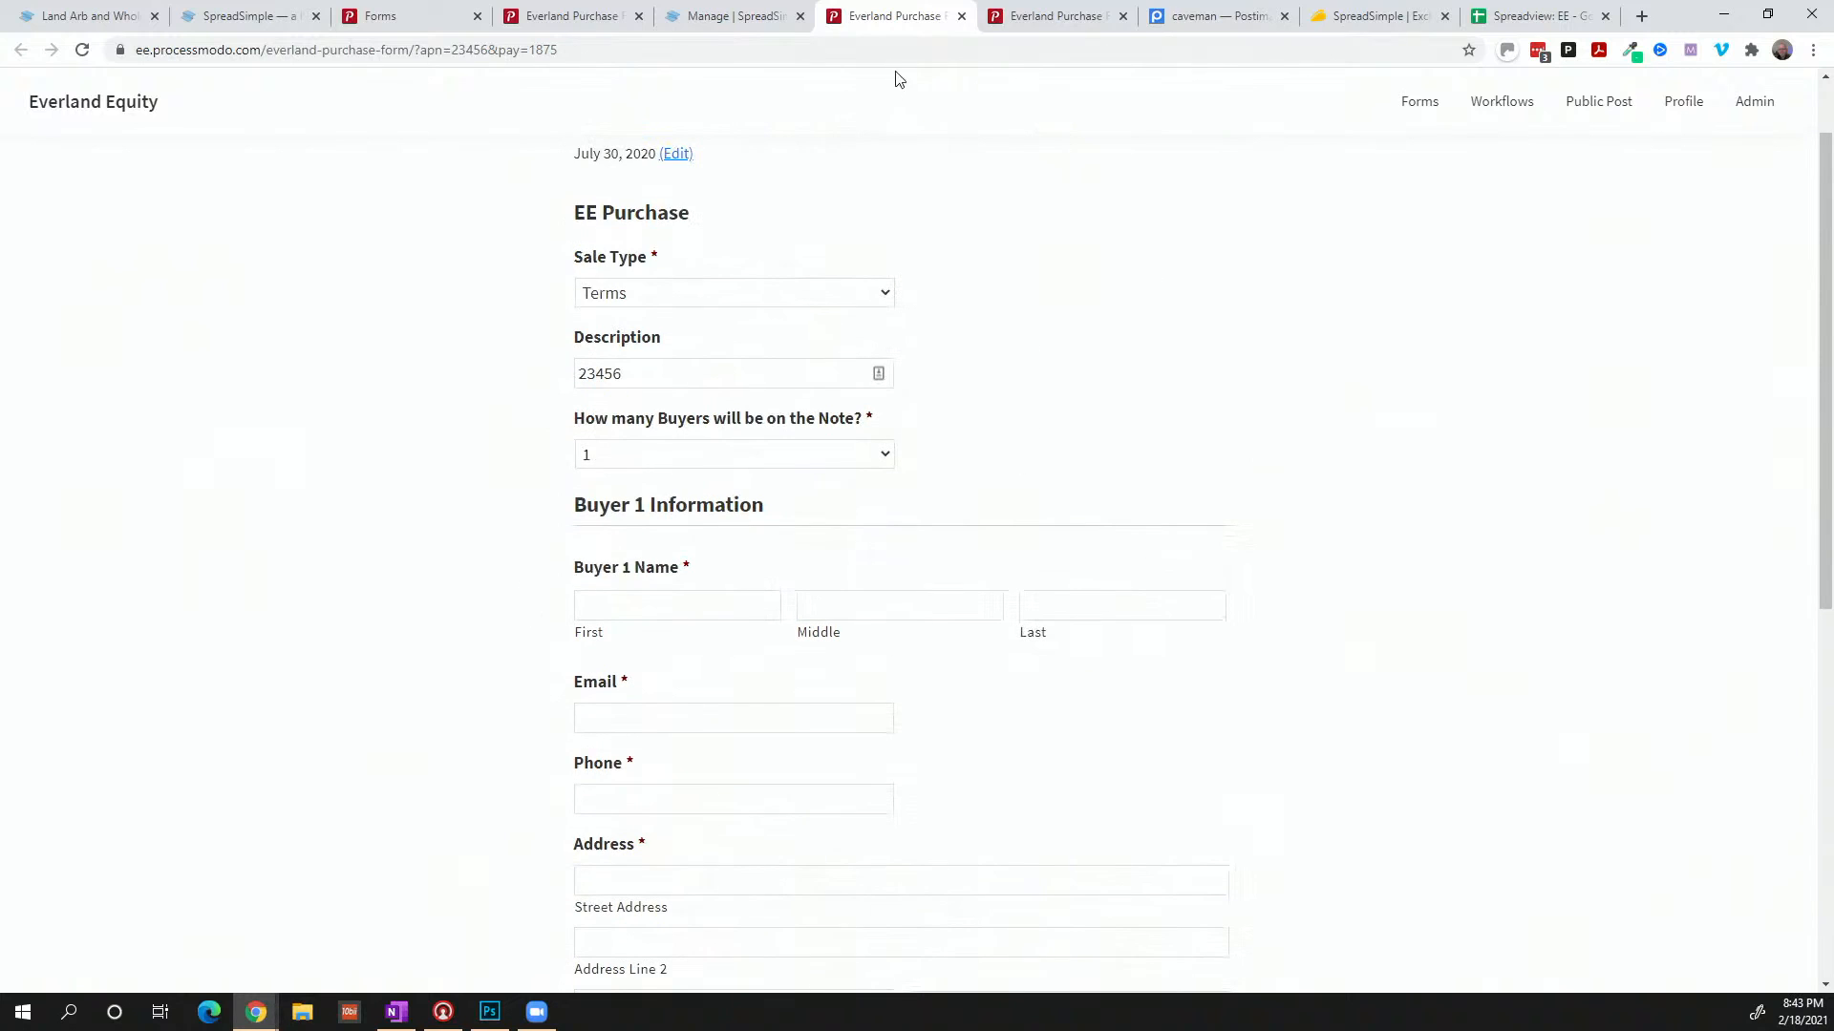
{"action": "left_click", "coordinate": [960, 17]}
{"action": "left_click", "coordinate": [961, 17]}
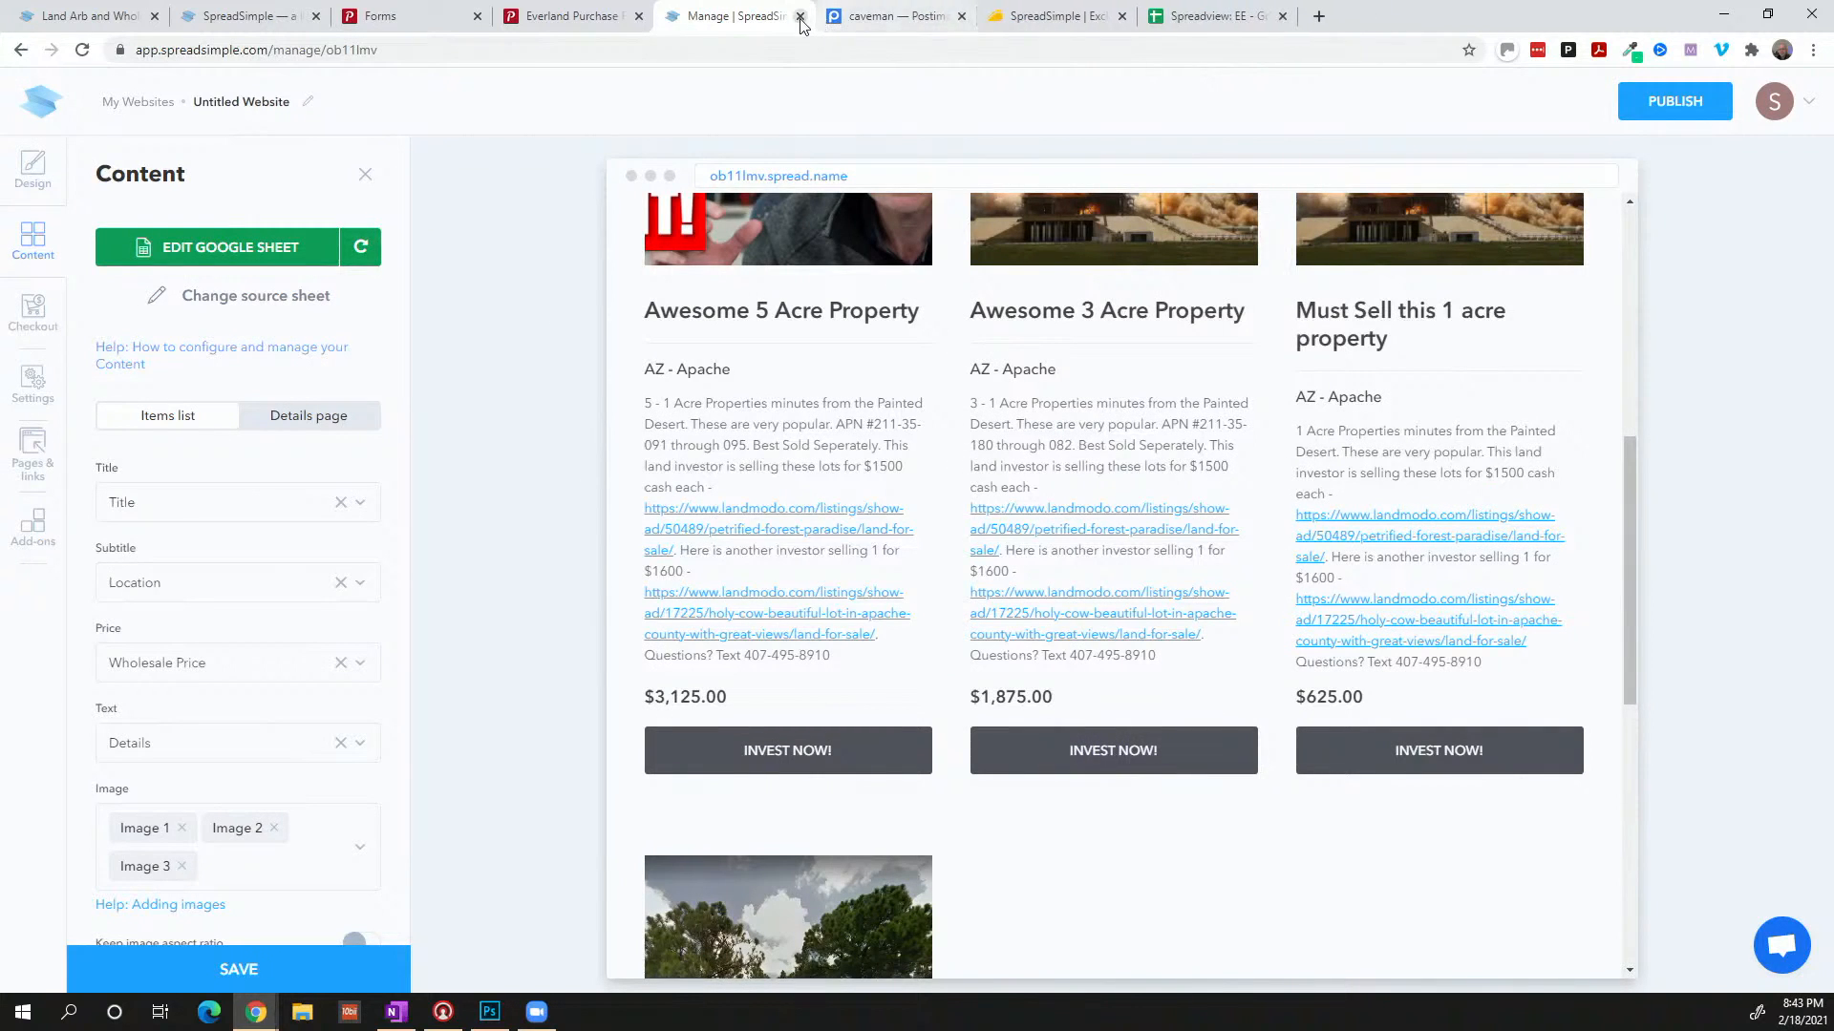
Test the Invest Now link on the Awesome 5 Acre Property's details page and return to the start of the website's home page
{"action": "left_click", "coordinate": [309, 416]}
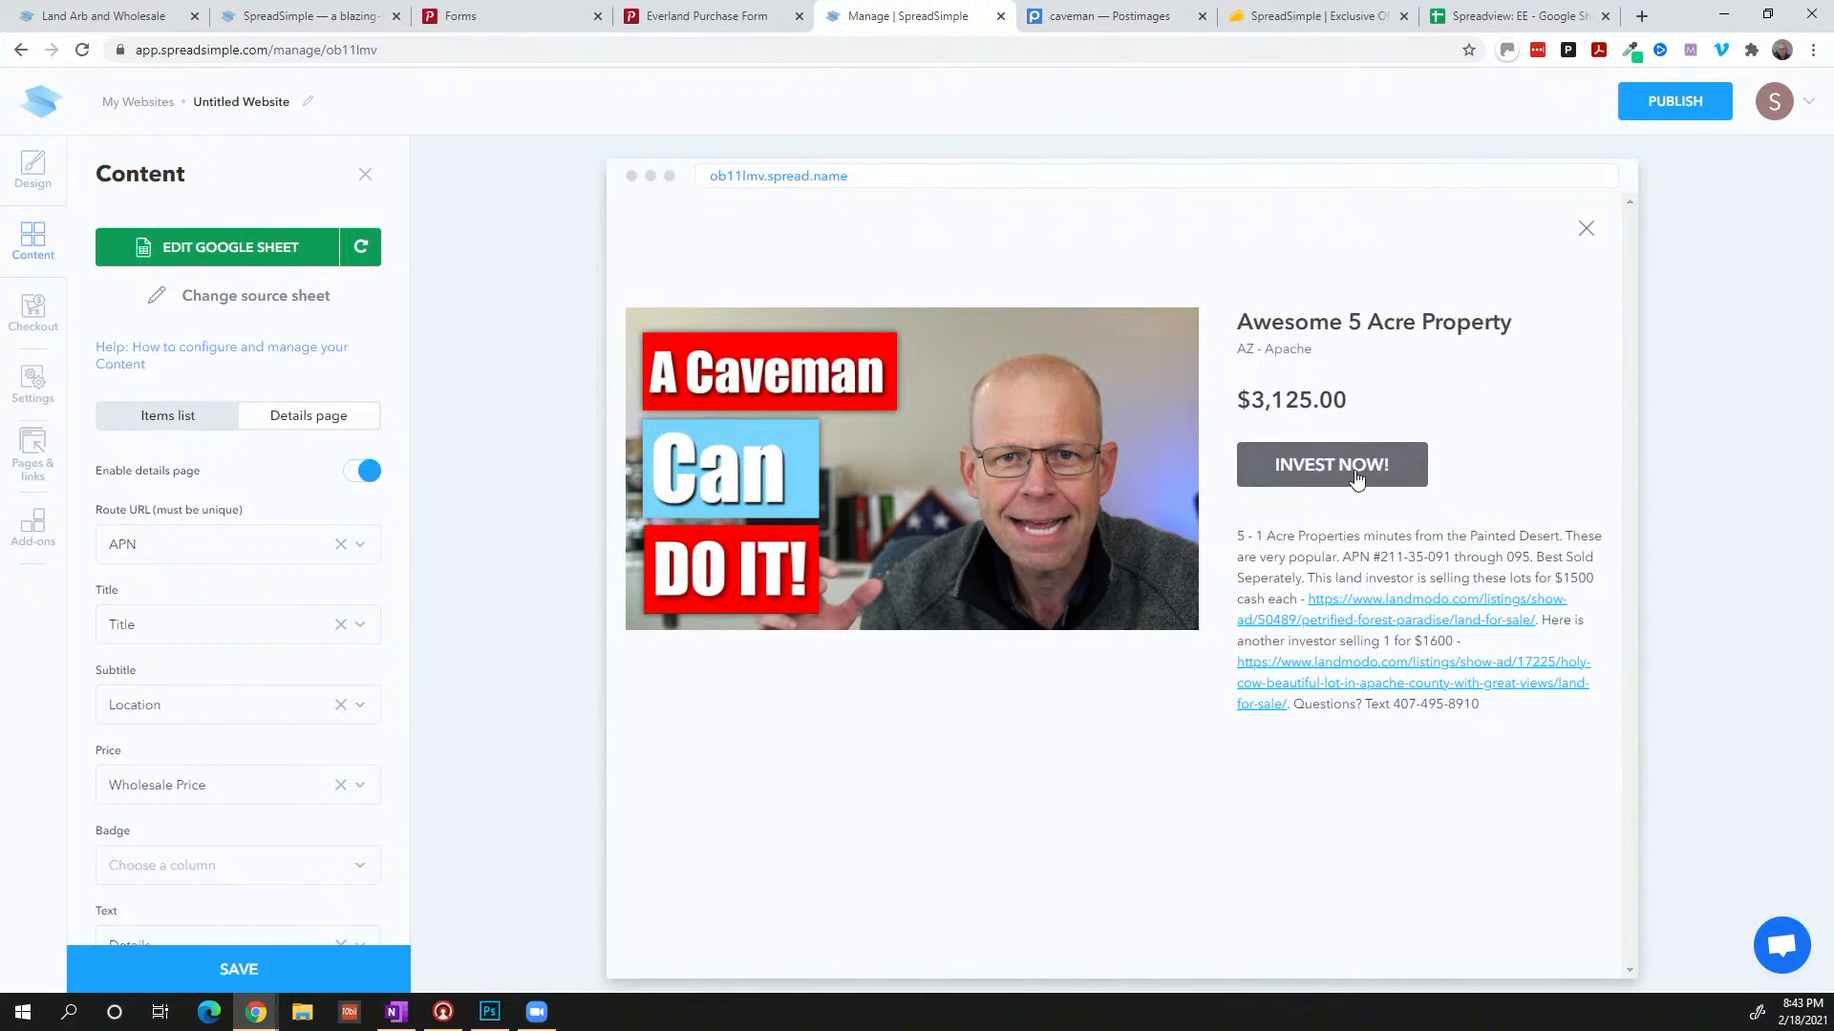
{"action": "left_click", "coordinate": [1357, 466]}
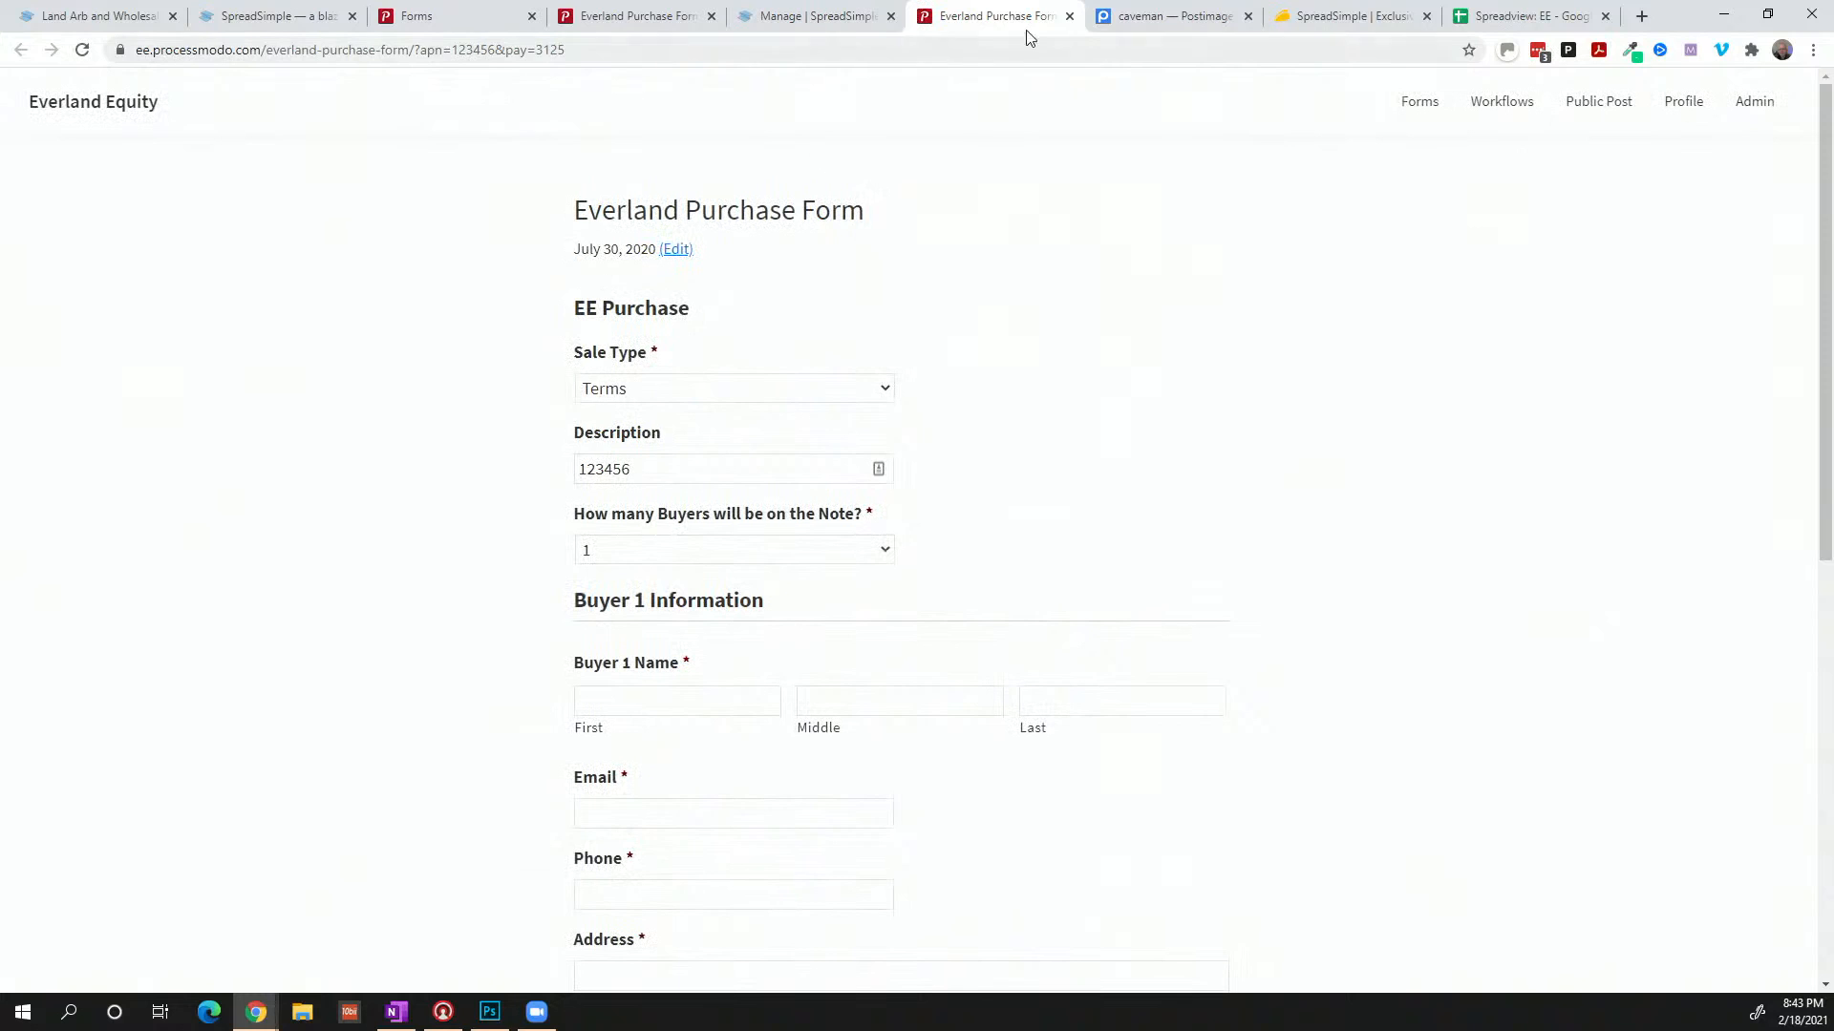
{"action": "left_click", "coordinate": [1068, 16]}
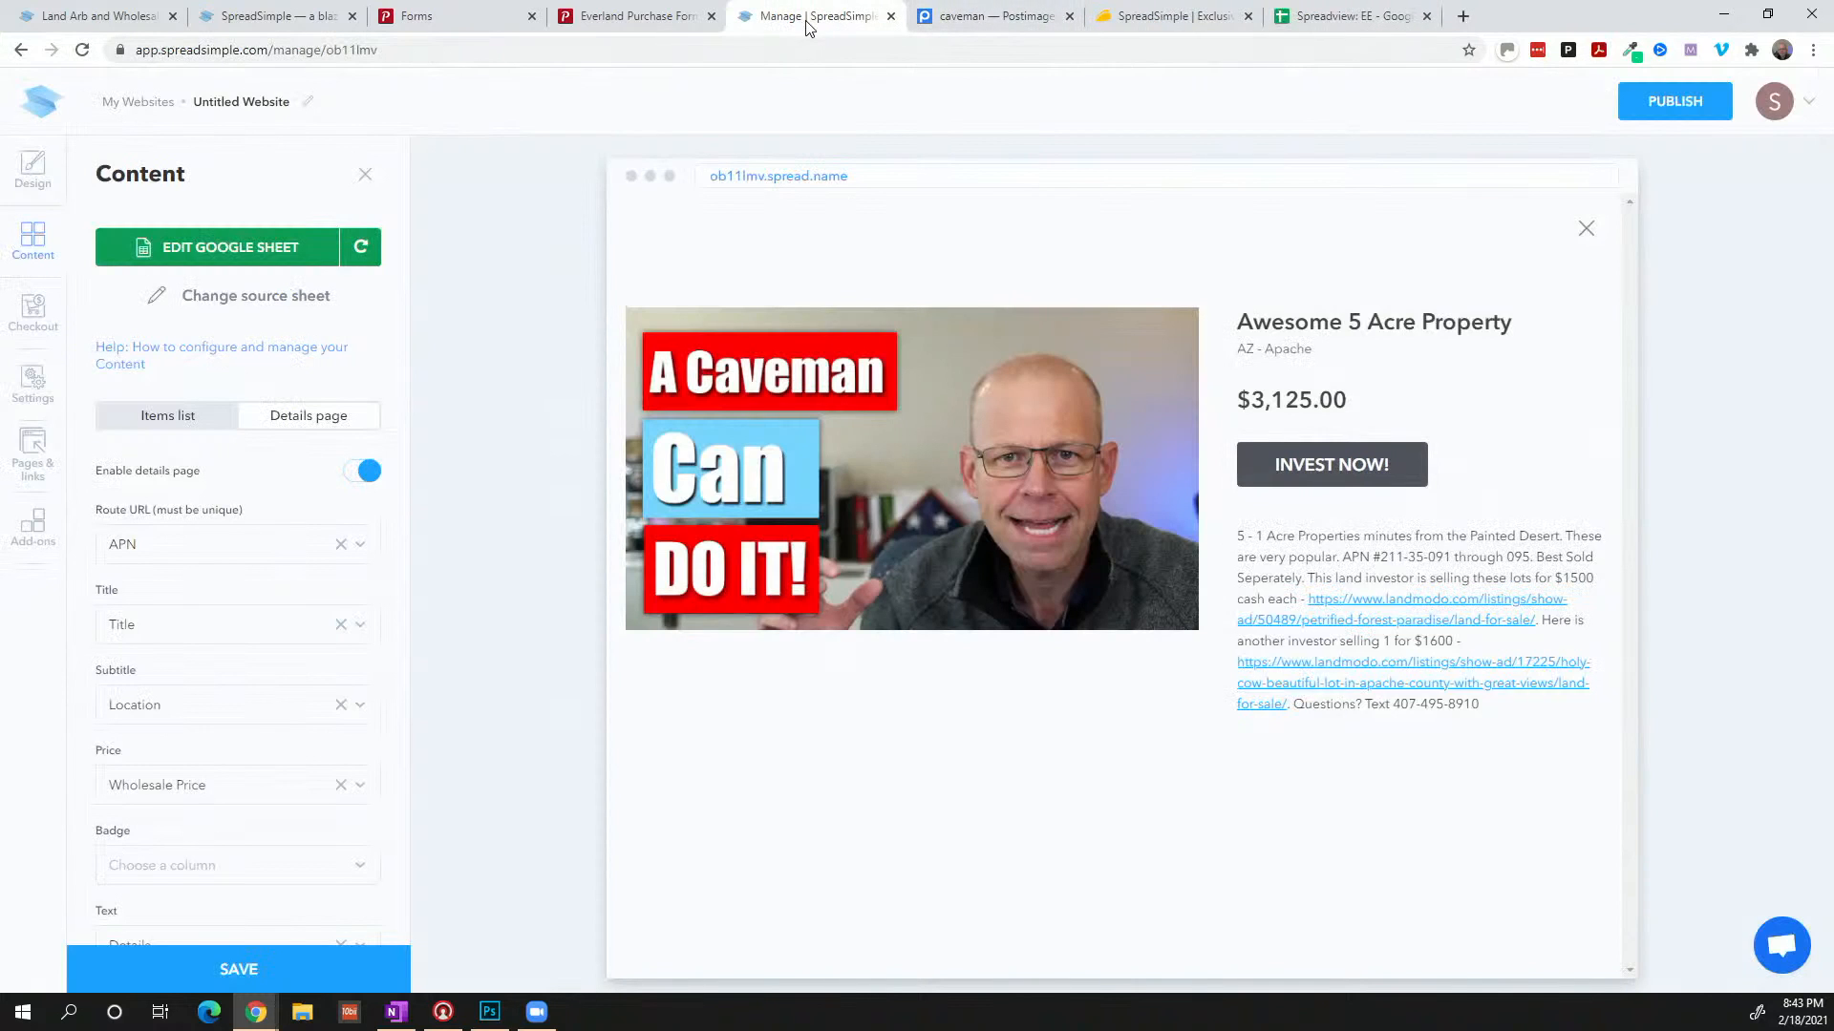
{"action": "left_click", "coordinate": [1585, 229]}
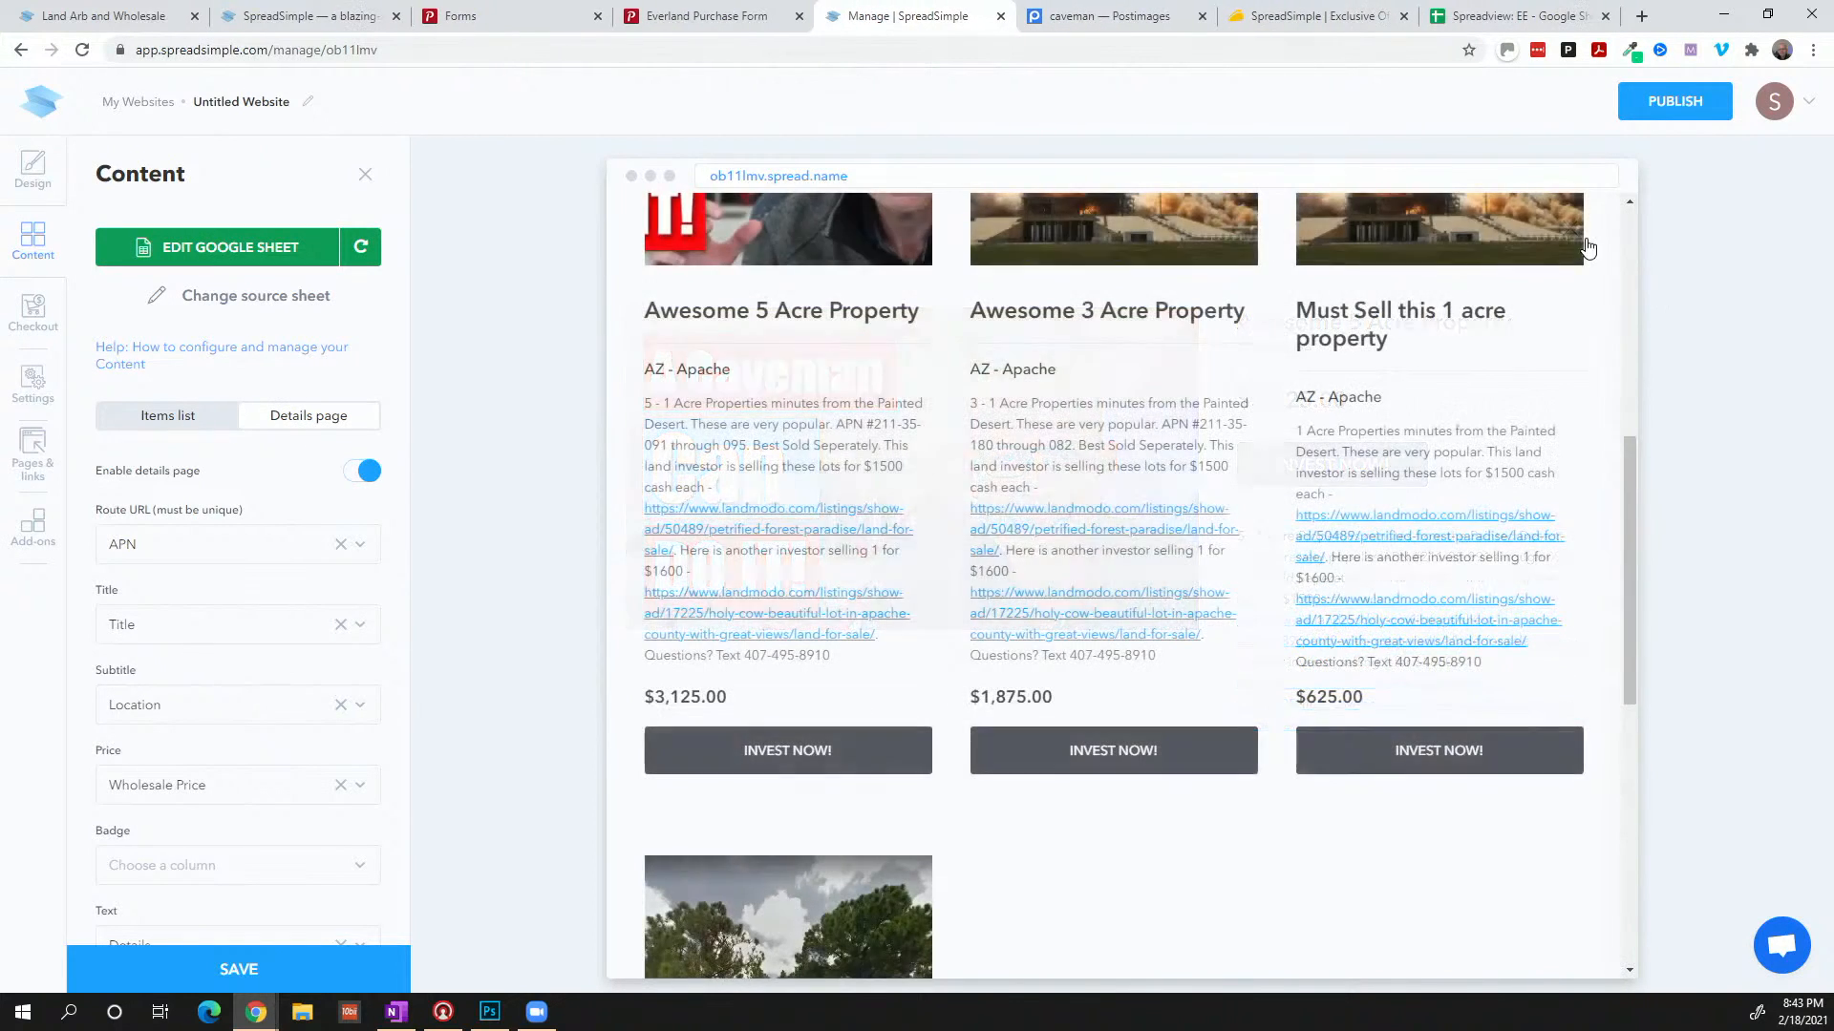
{"action": "scroll", "coordinate": [1343, 380], "scroll_direction": "up", "scroll_amount": 6}
{"action": "scroll", "coordinate": [1344, 380], "scroll_direction": "up", "scroll_amount": 1}
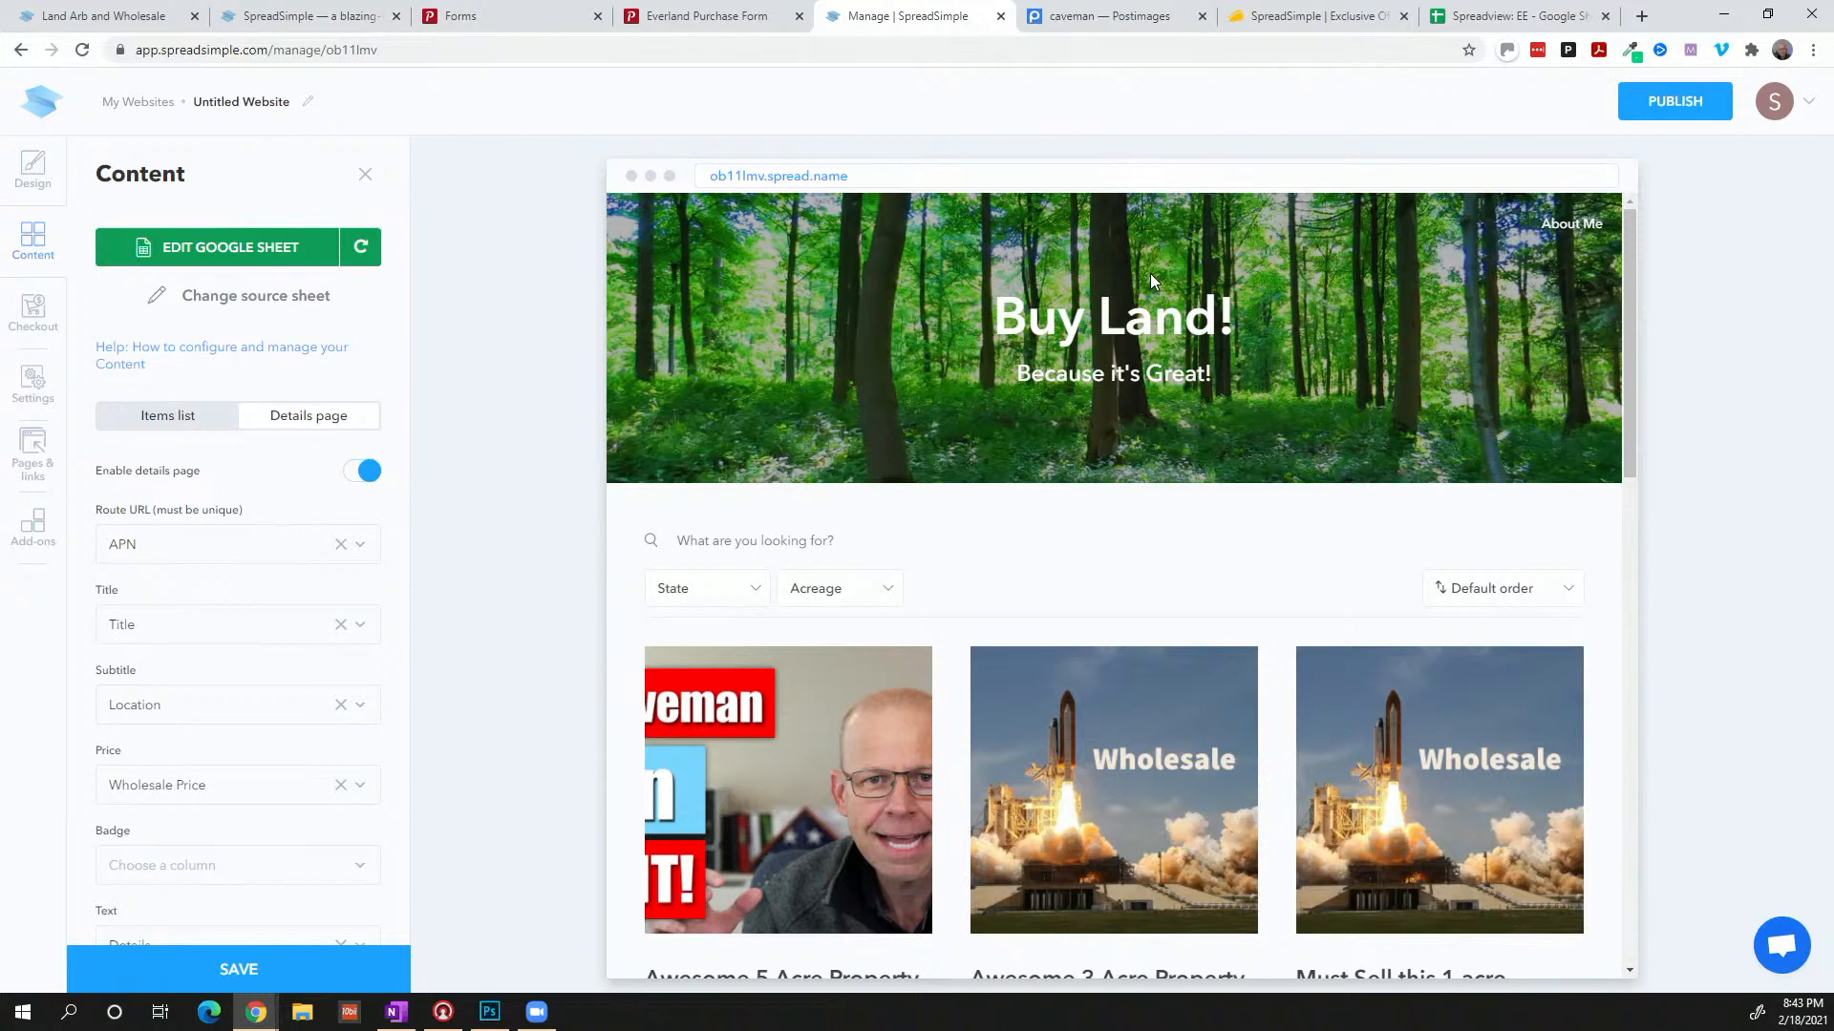
Start publishing the website and review the Pro Plan and DNS record requirements for connecting an own domain, leaving that option off
{"action": "left_click", "coordinate": [1671, 110]}
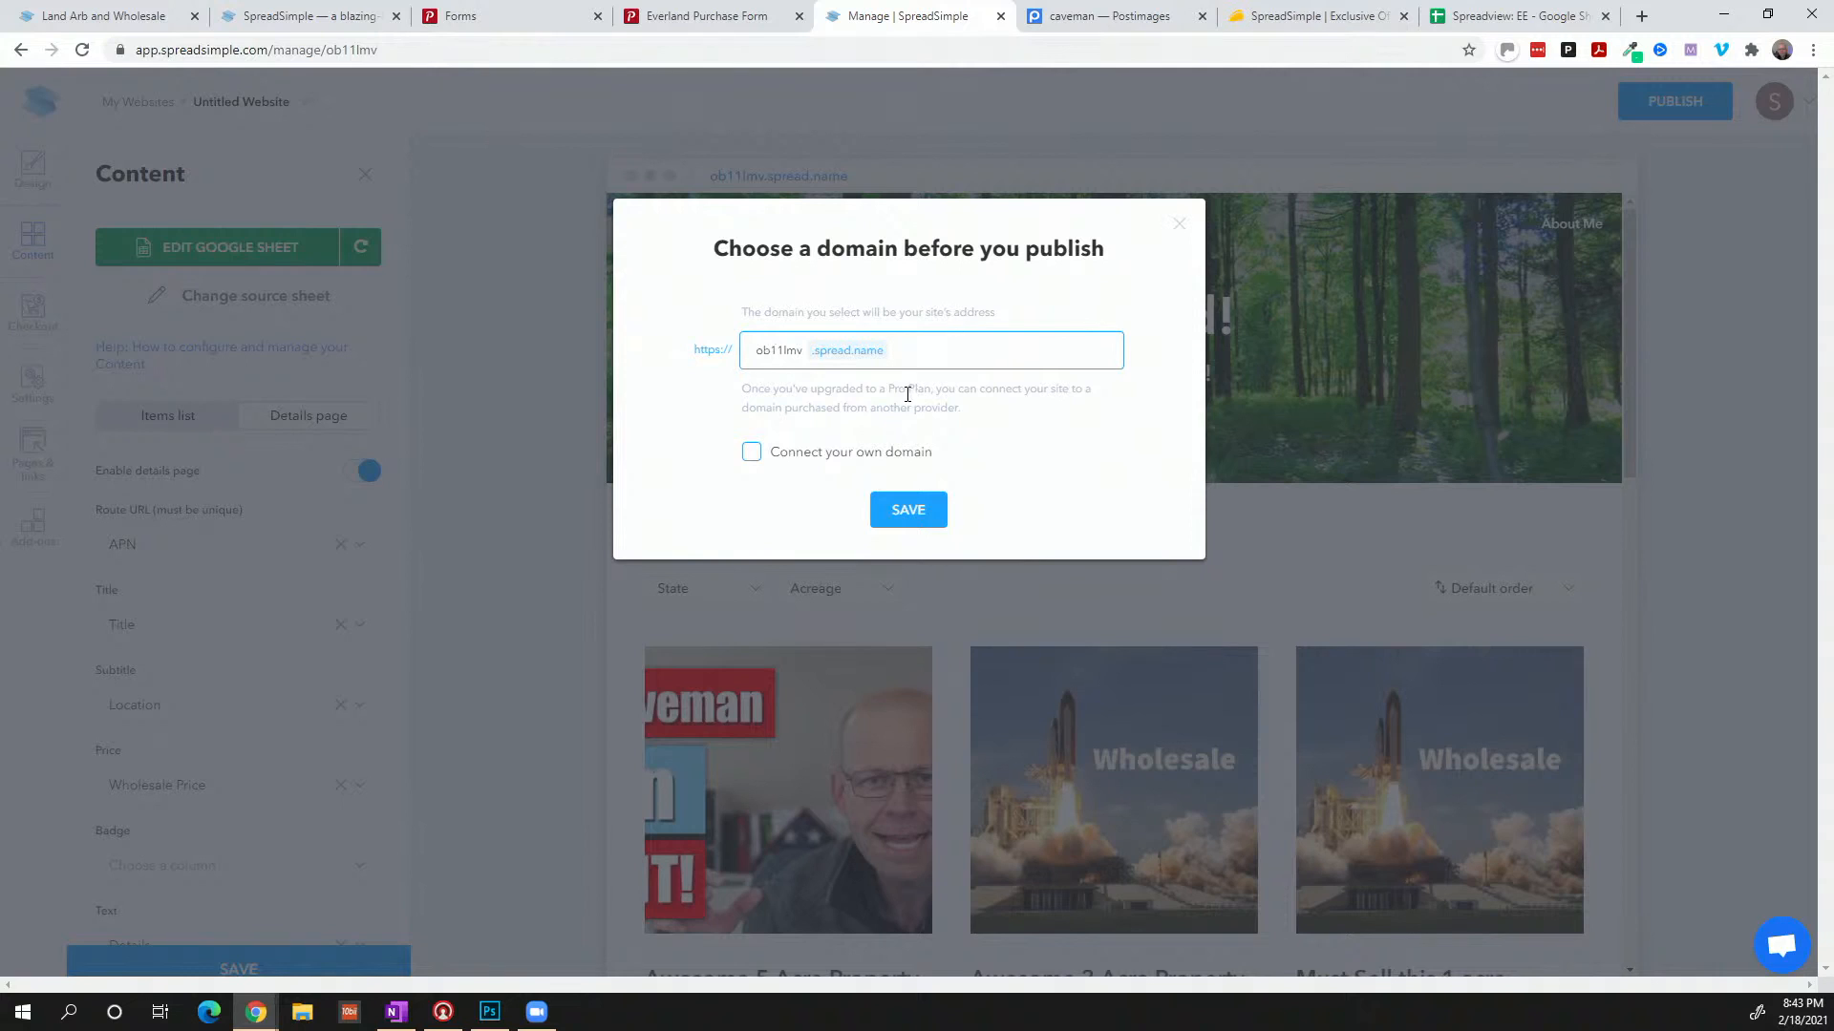
{"action": "left_click_drag", "start_coordinate": [868, 391], "coordinate": [941, 392]}
{"action": "left_click", "coordinate": [853, 462]}
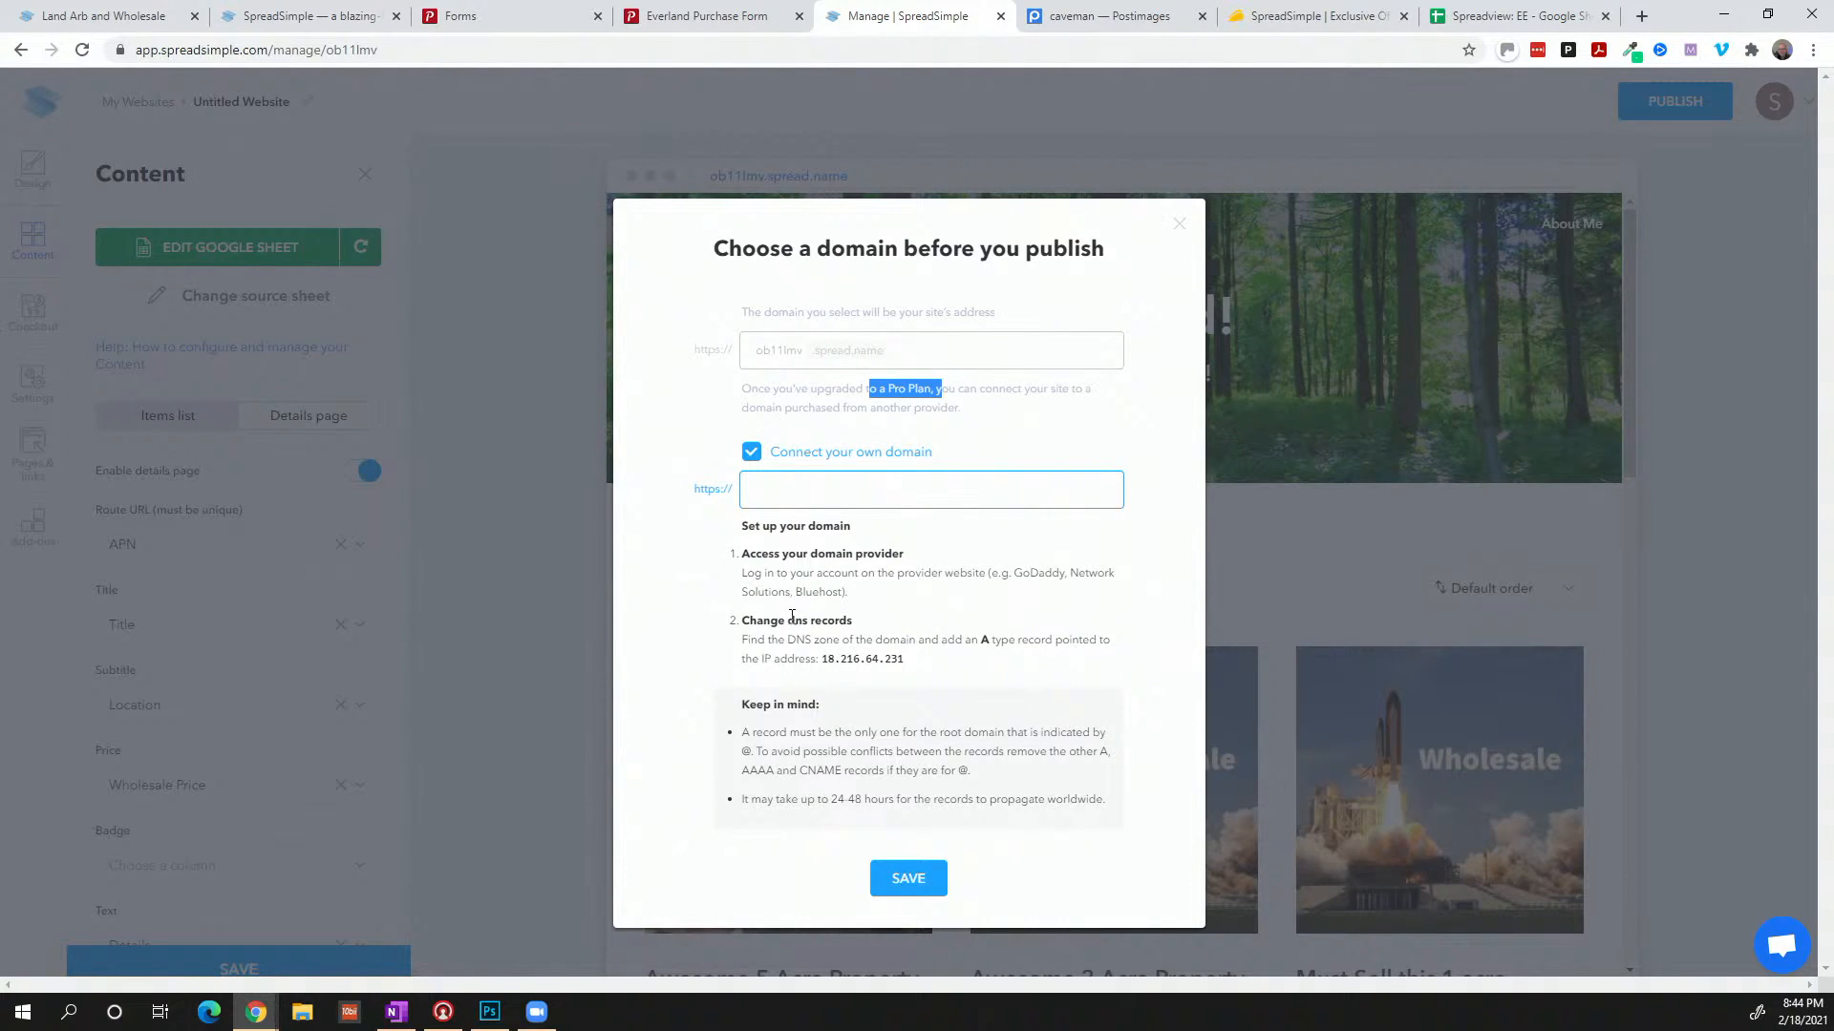
{"action": "left_click_drag", "start_coordinate": [779, 621], "coordinate": [848, 621]}
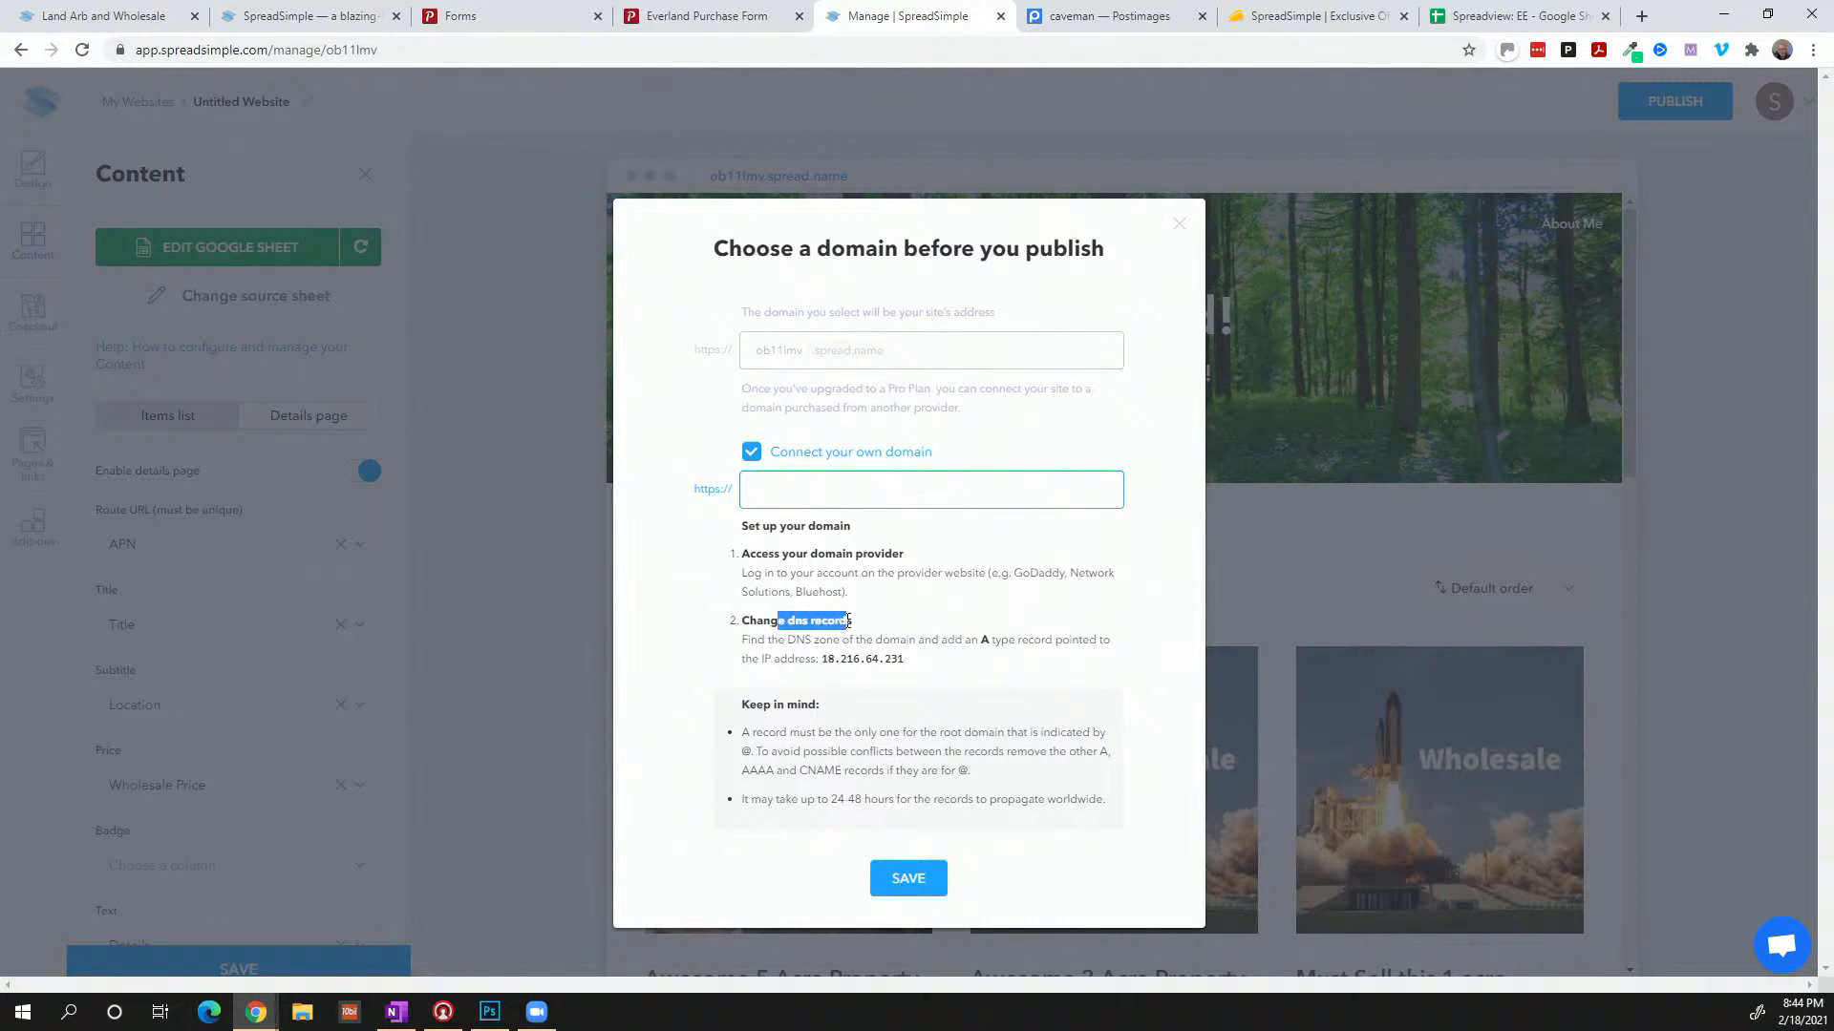
{"action": "left_click", "coordinate": [987, 639]}
{"action": "left_click_drag", "start_coordinate": [820, 659], "coordinate": [905, 659]}
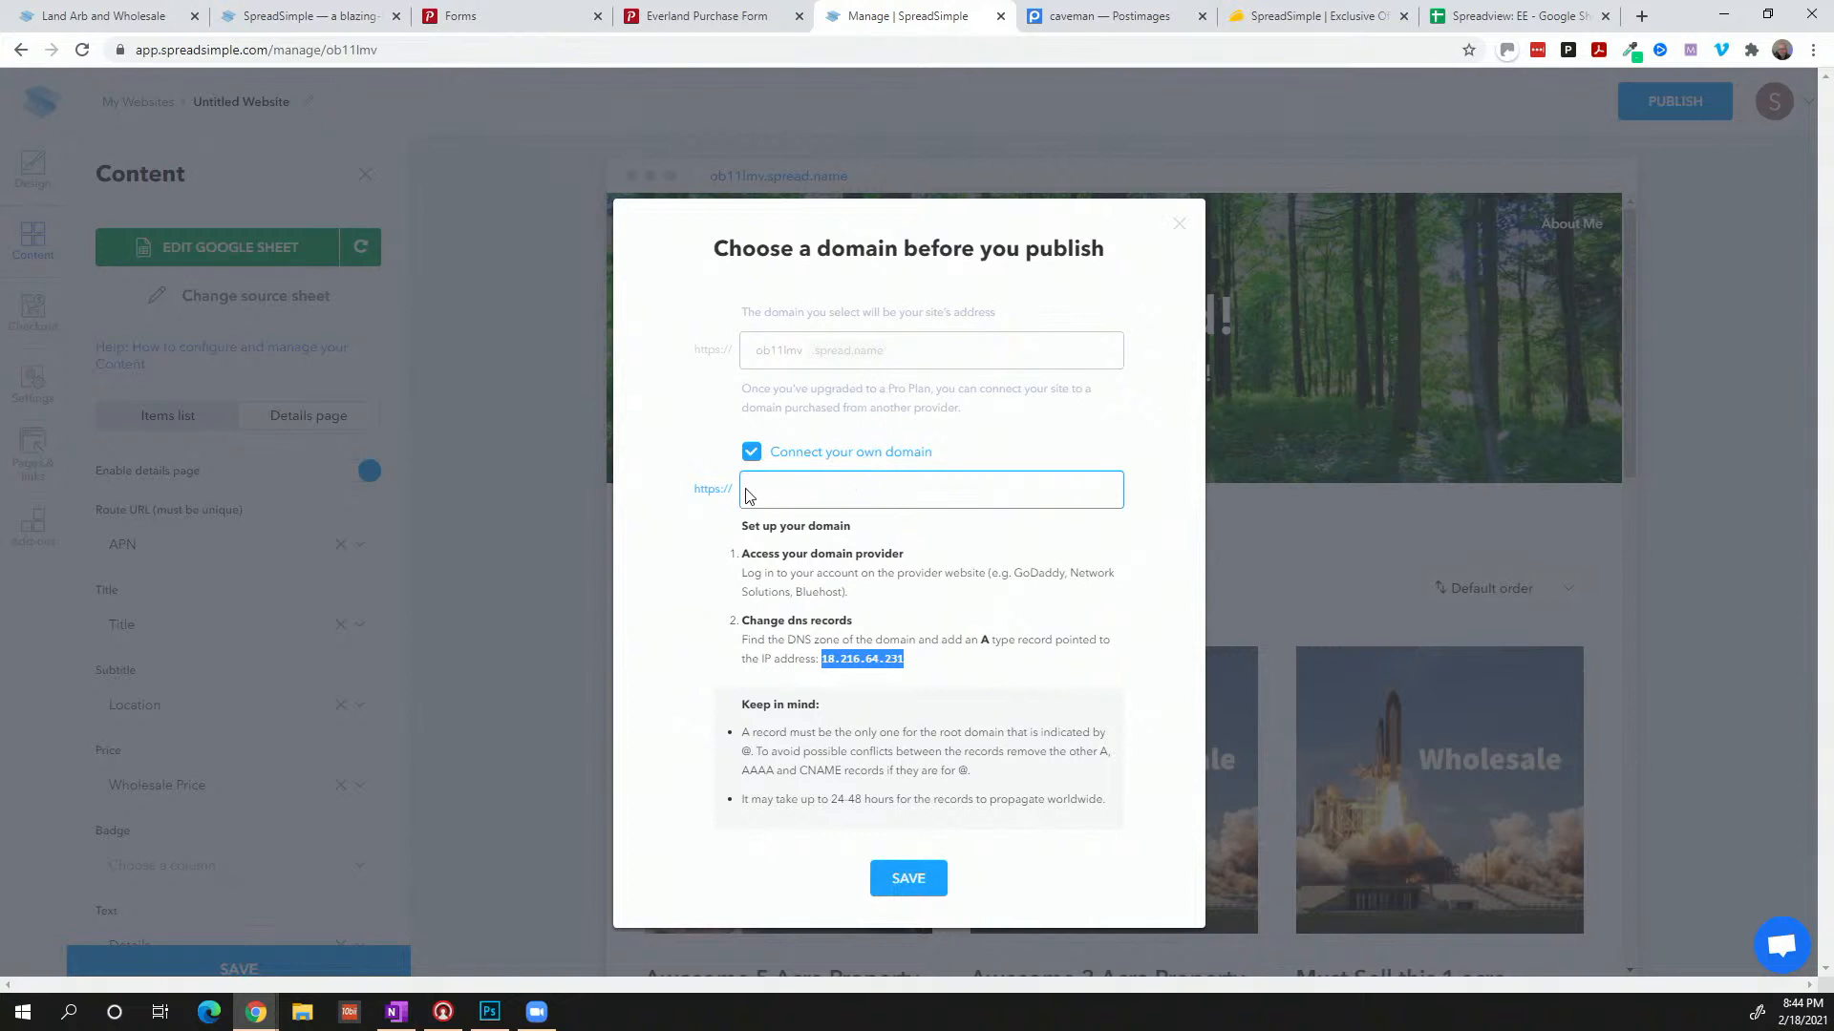
{"action": "left_click", "coordinate": [751, 452]}
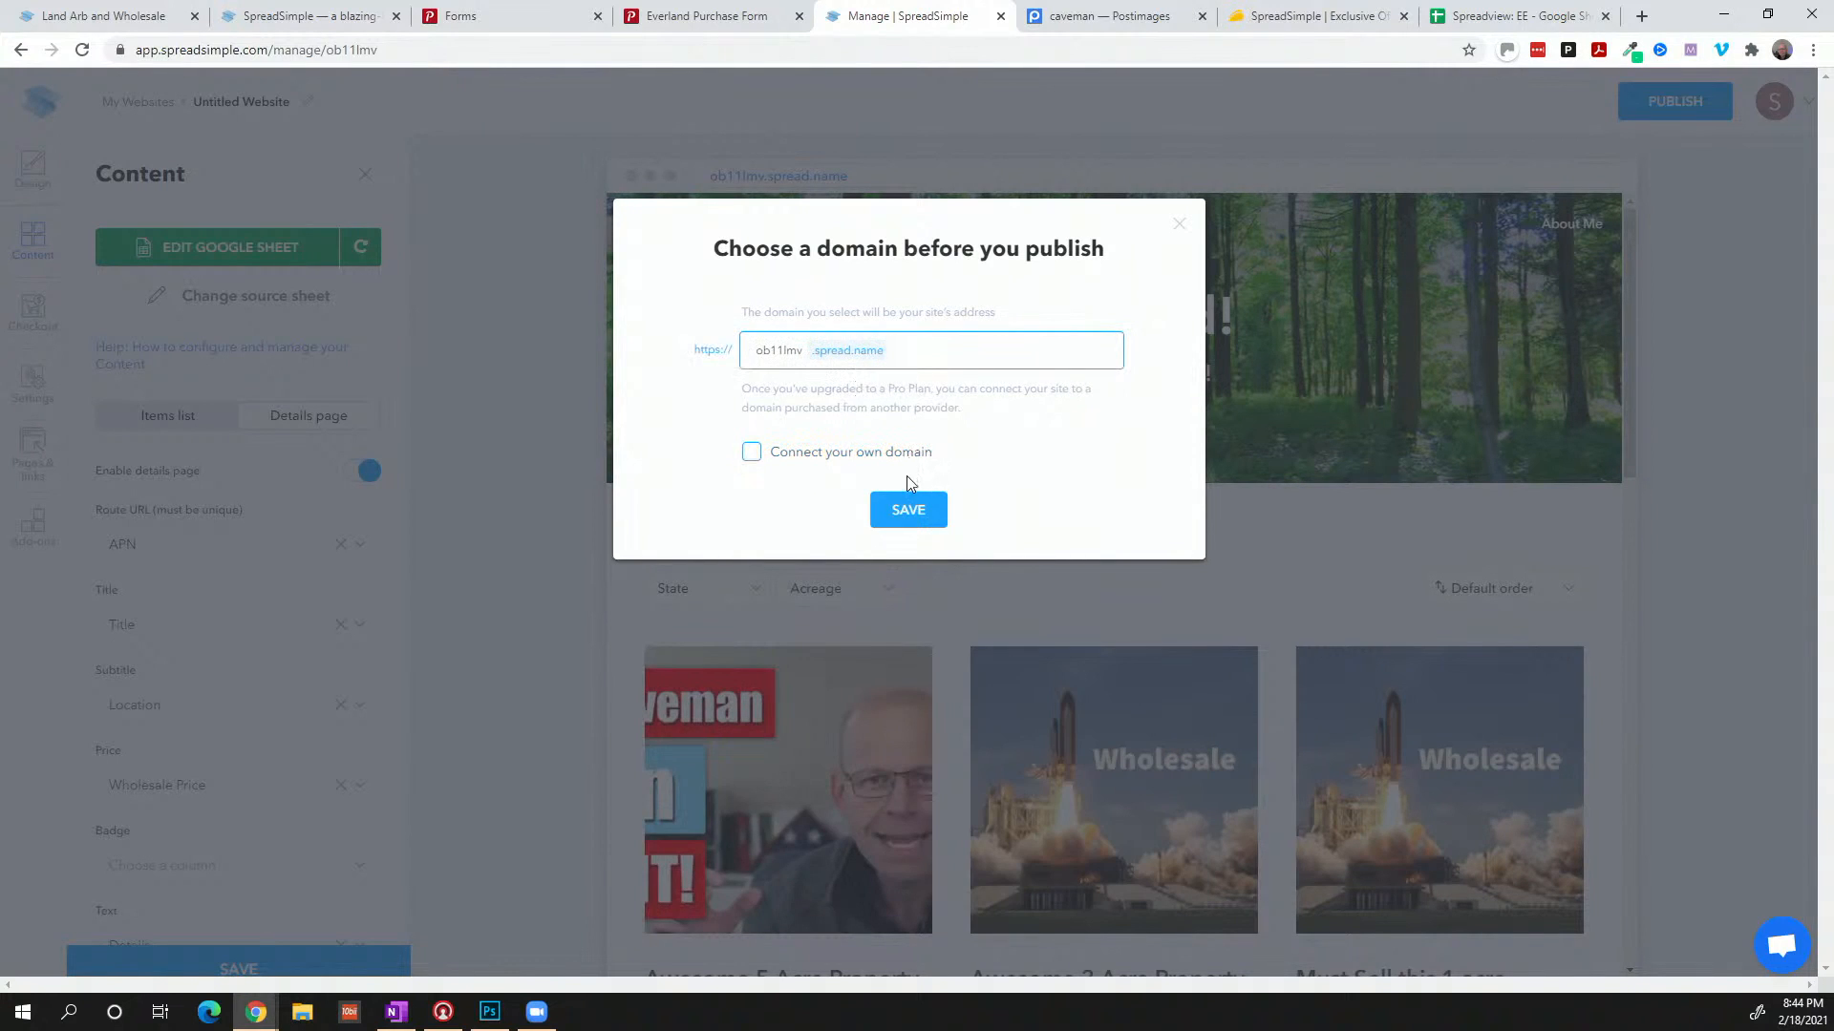
Publish the website under the ob11lmv.spread.name domain and copy its published address
{"action": "left_click", "coordinate": [910, 516]}
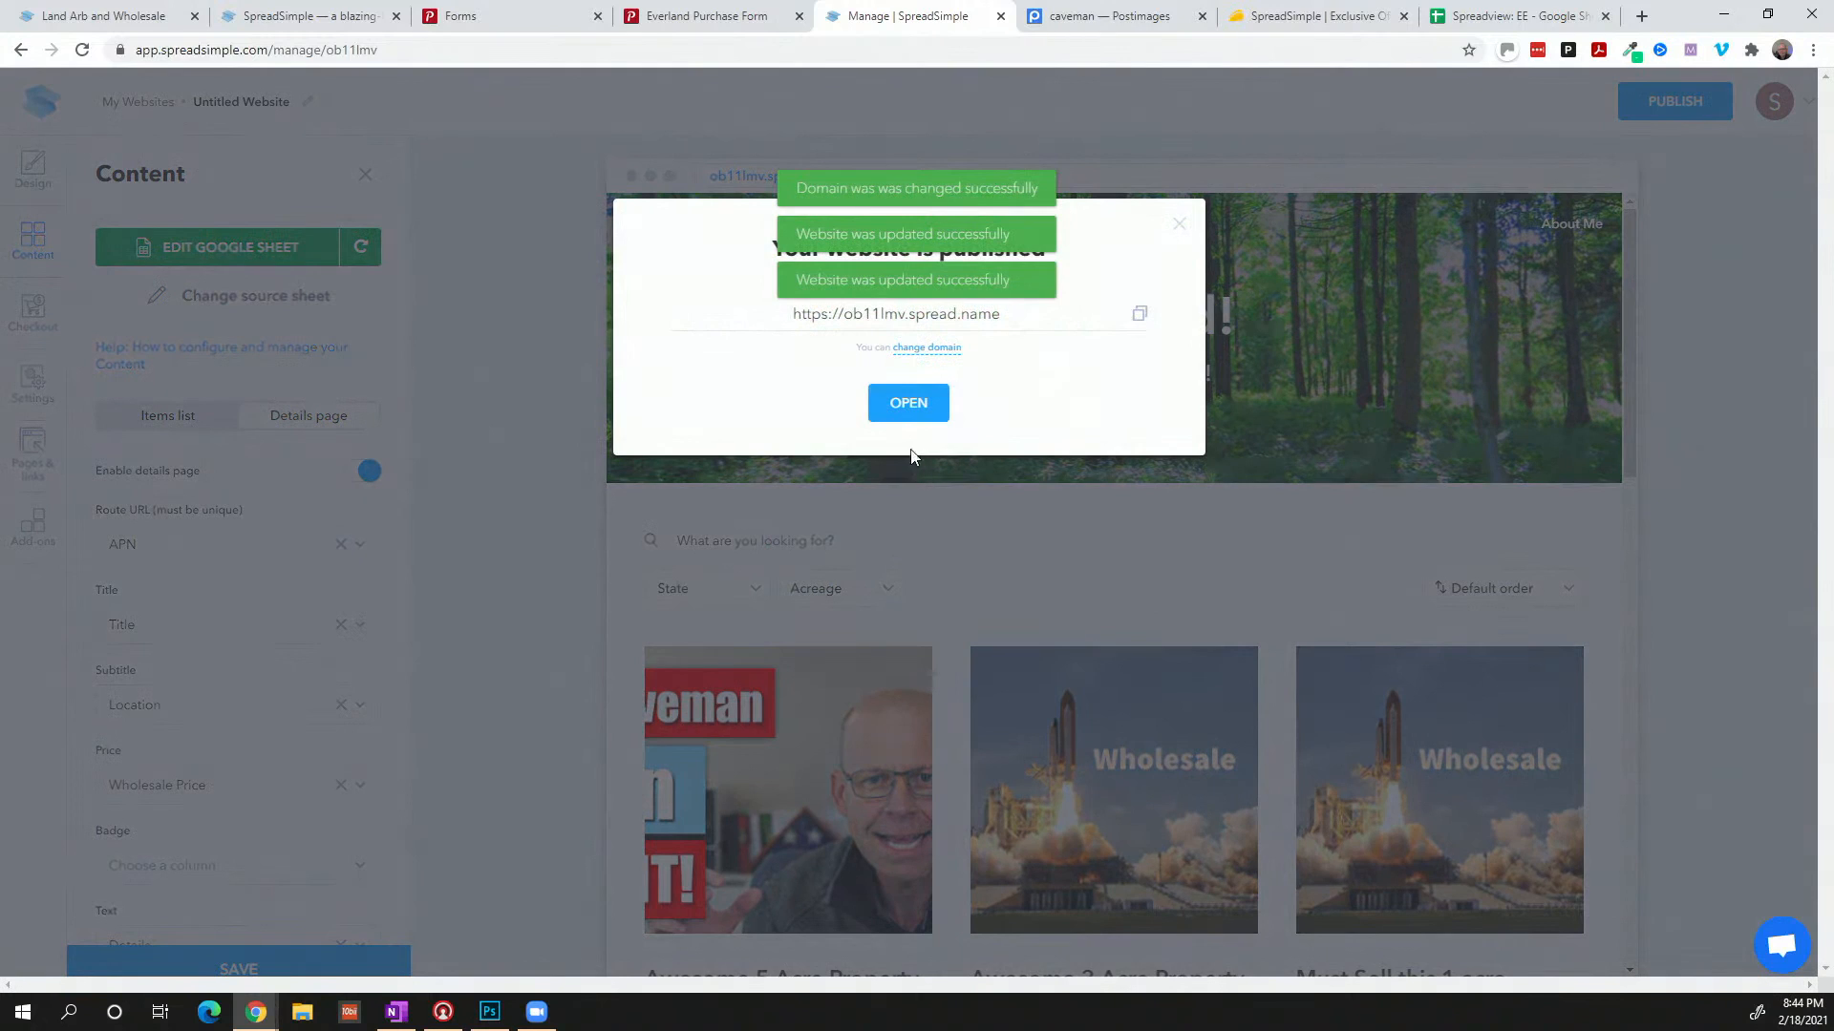
{"action": "left_click", "coordinate": [1141, 320]}
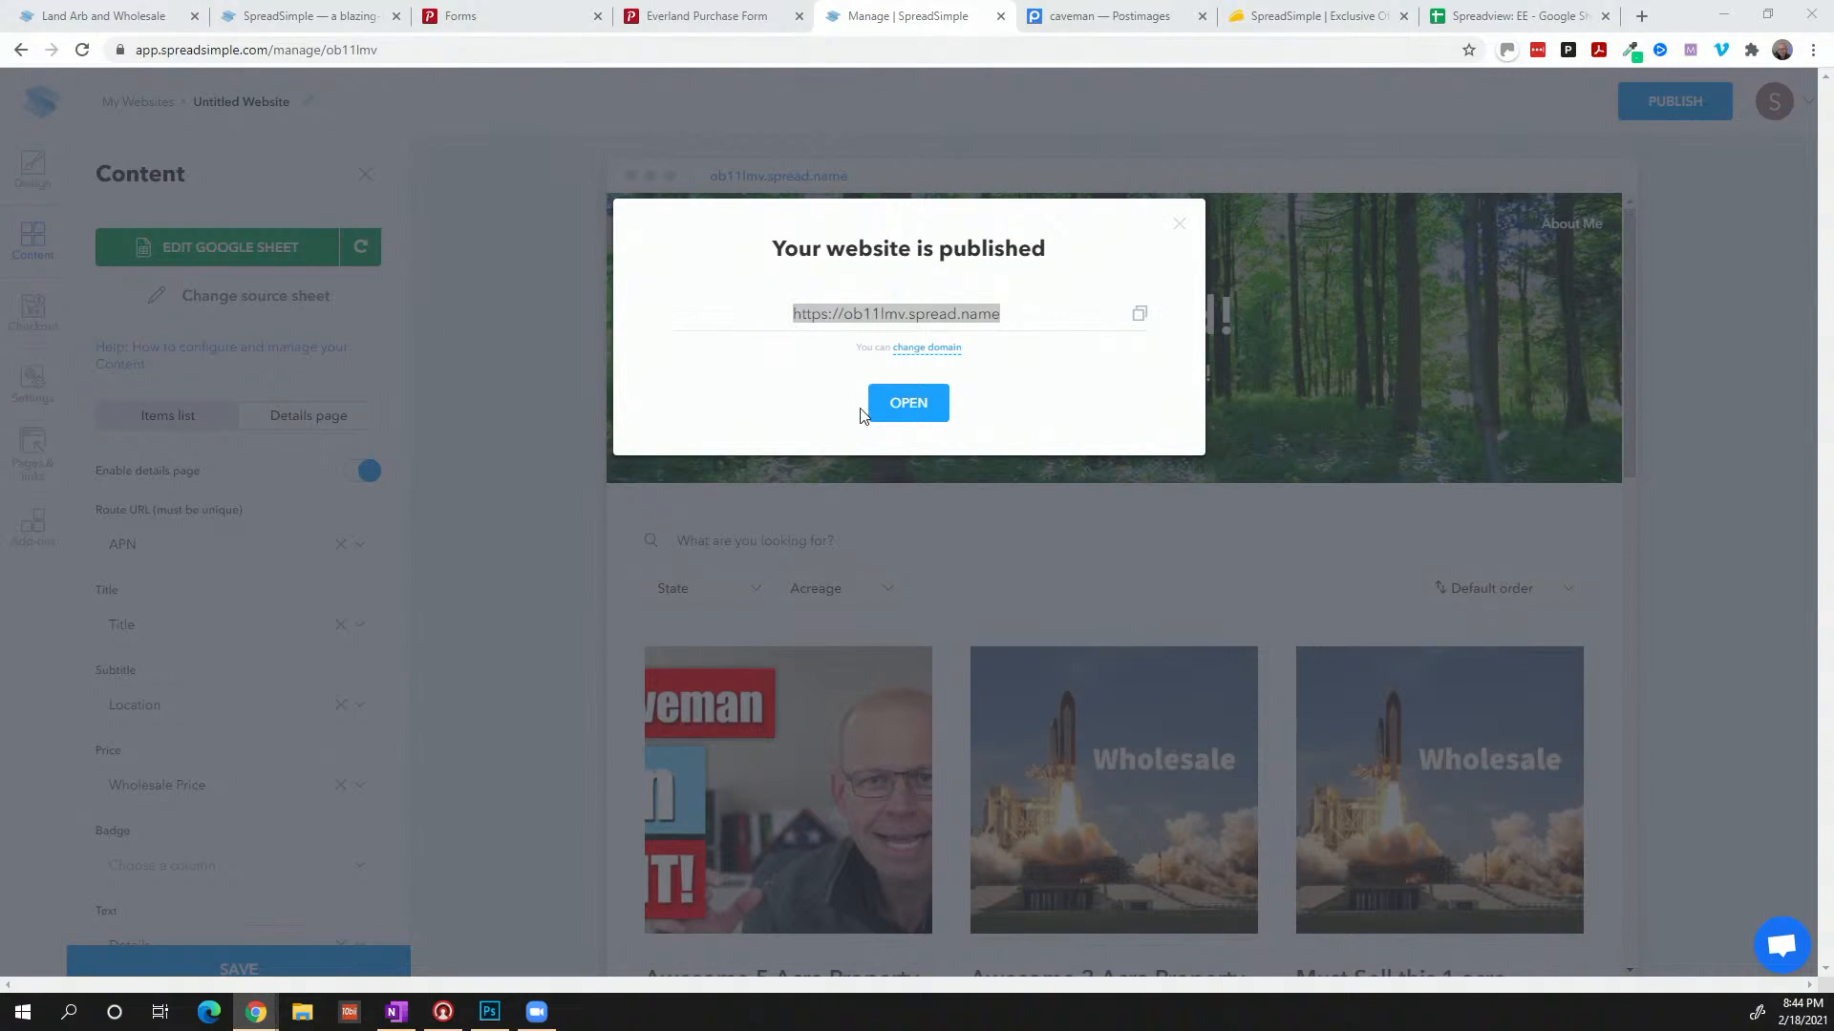
Open the published website and look over the property listings on its home page
{"action": "left_click", "coordinate": [889, 409]}
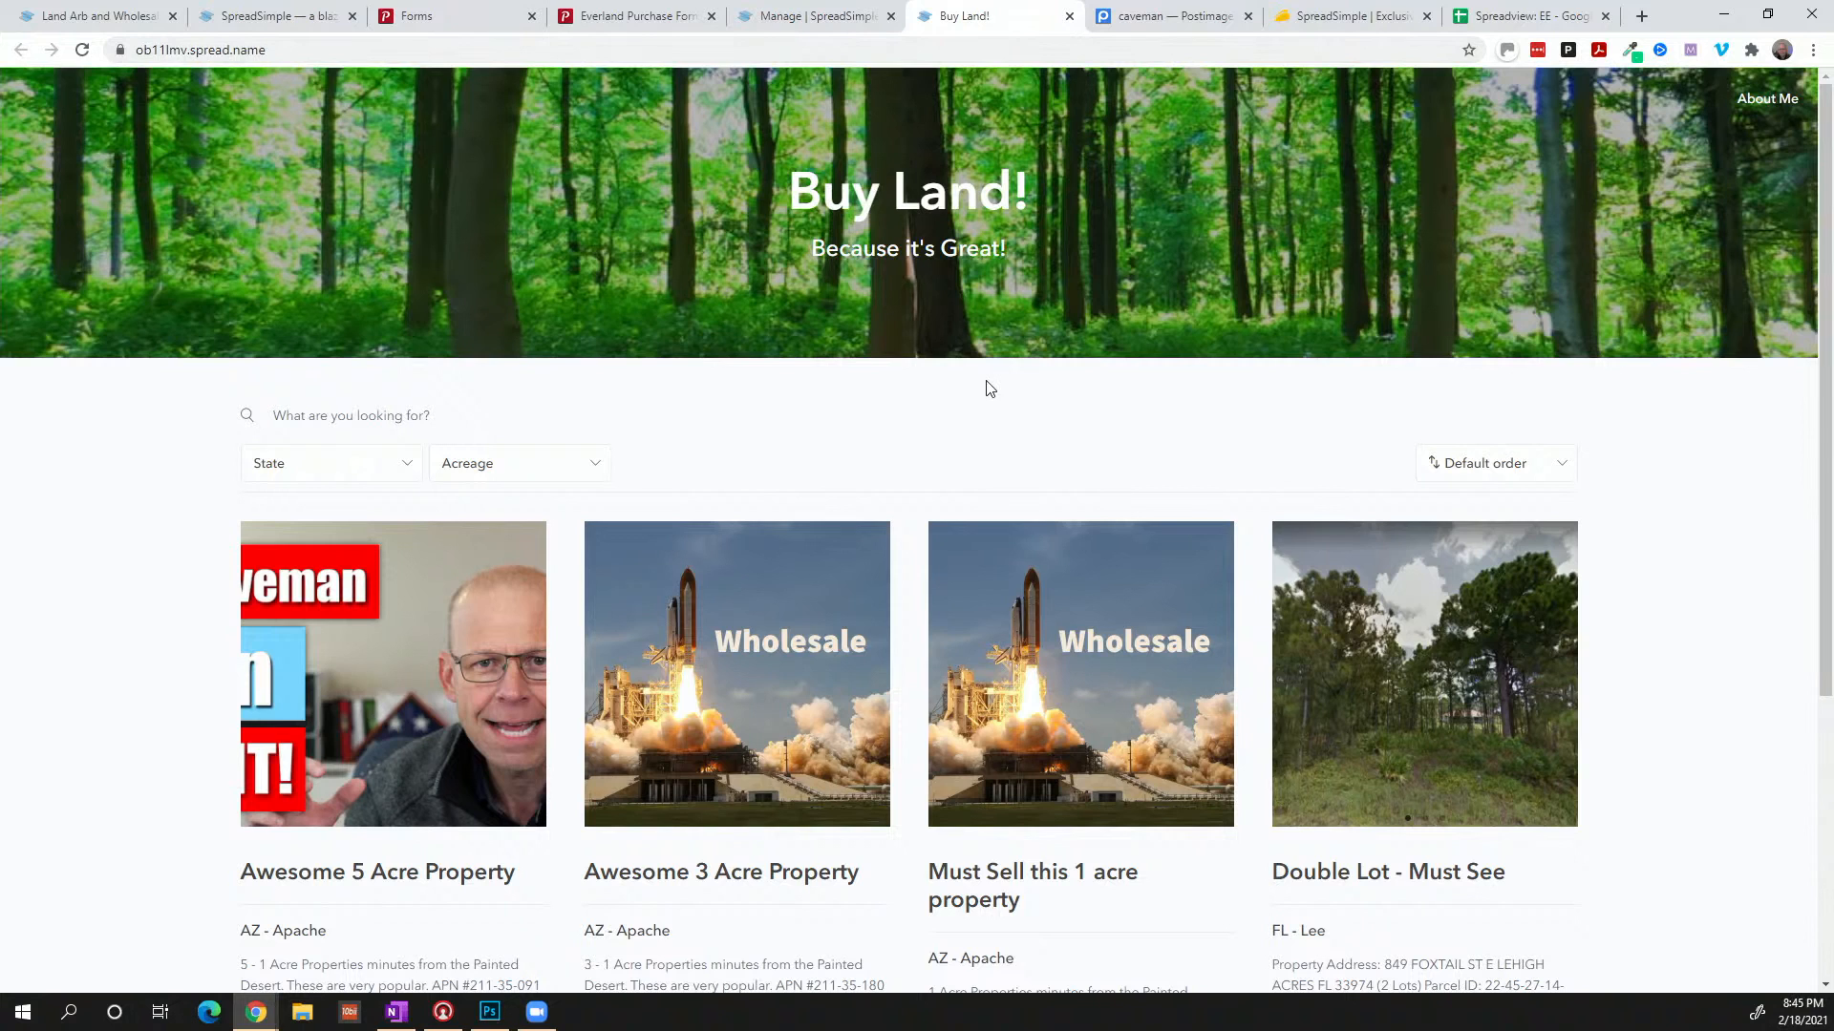
{"action": "scroll", "coordinate": [989, 386], "scroll_direction": "down", "scroll_amount": 5}
{"action": "scroll", "coordinate": [986, 380], "scroll_direction": "up", "scroll_amount": 5}
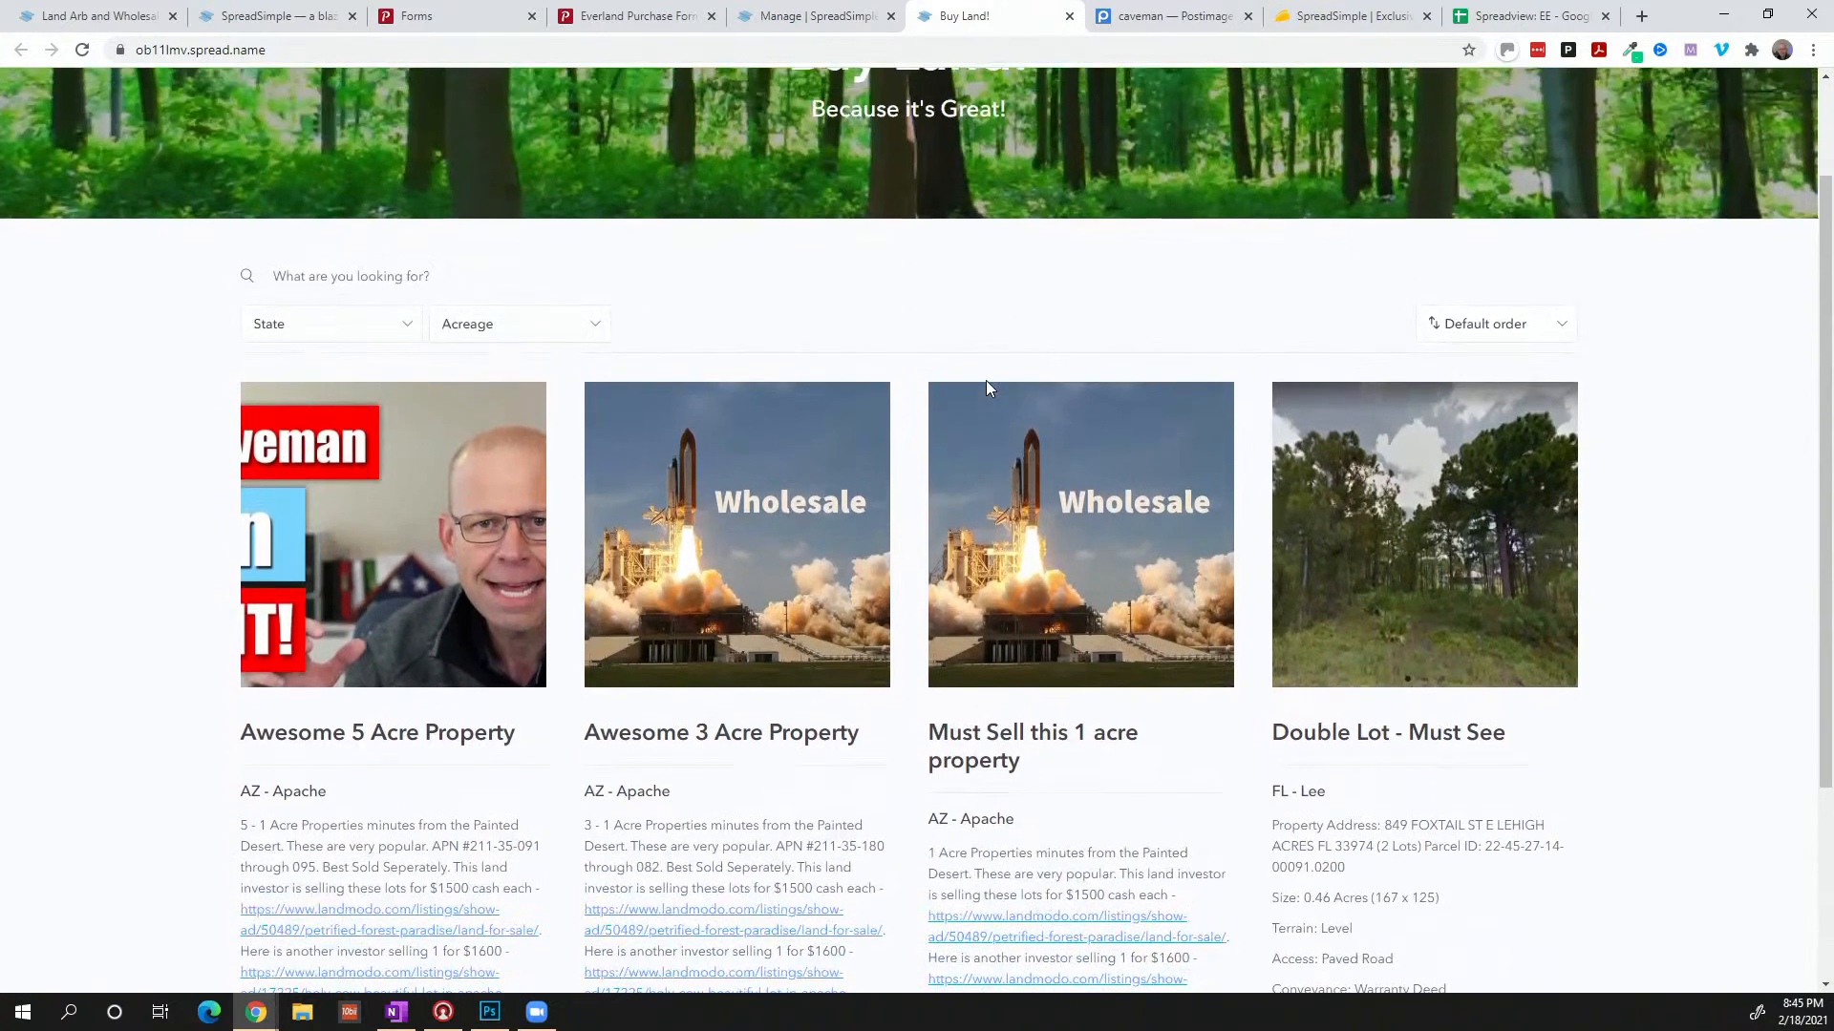